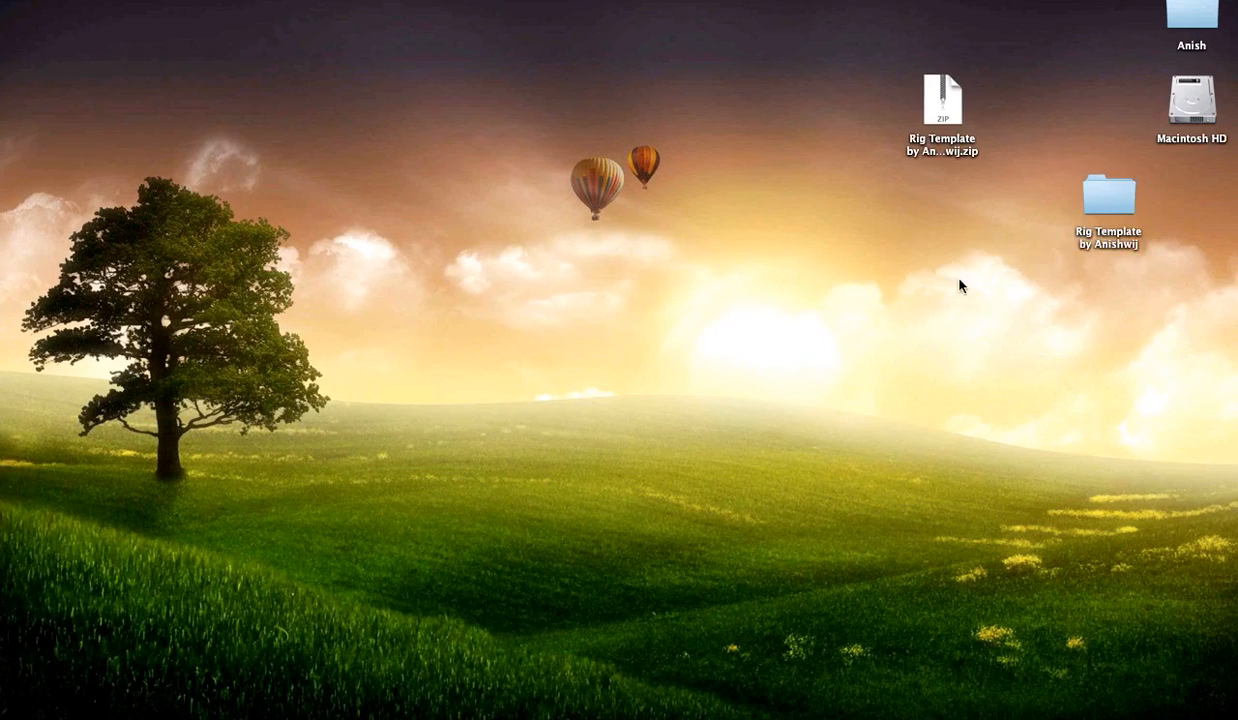
Place the Rig Template folder beside its zip file on the desktop and open the folder
left_click_drag(959, 284, 1001, 149)
left_click_drag(1008, 102, 1009, 280)
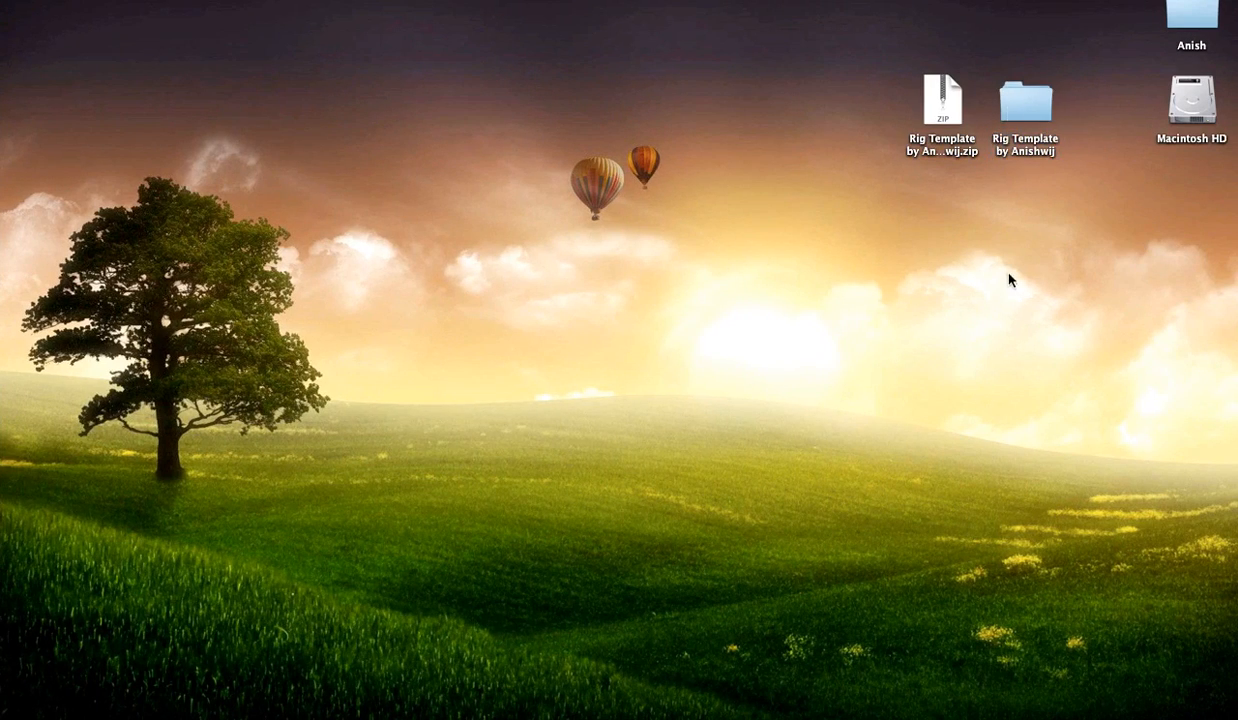
left_click_drag(938, 110, 870, 90)
left_click(901, 353)
left_click(1027, 112)
double_click(1027, 113)
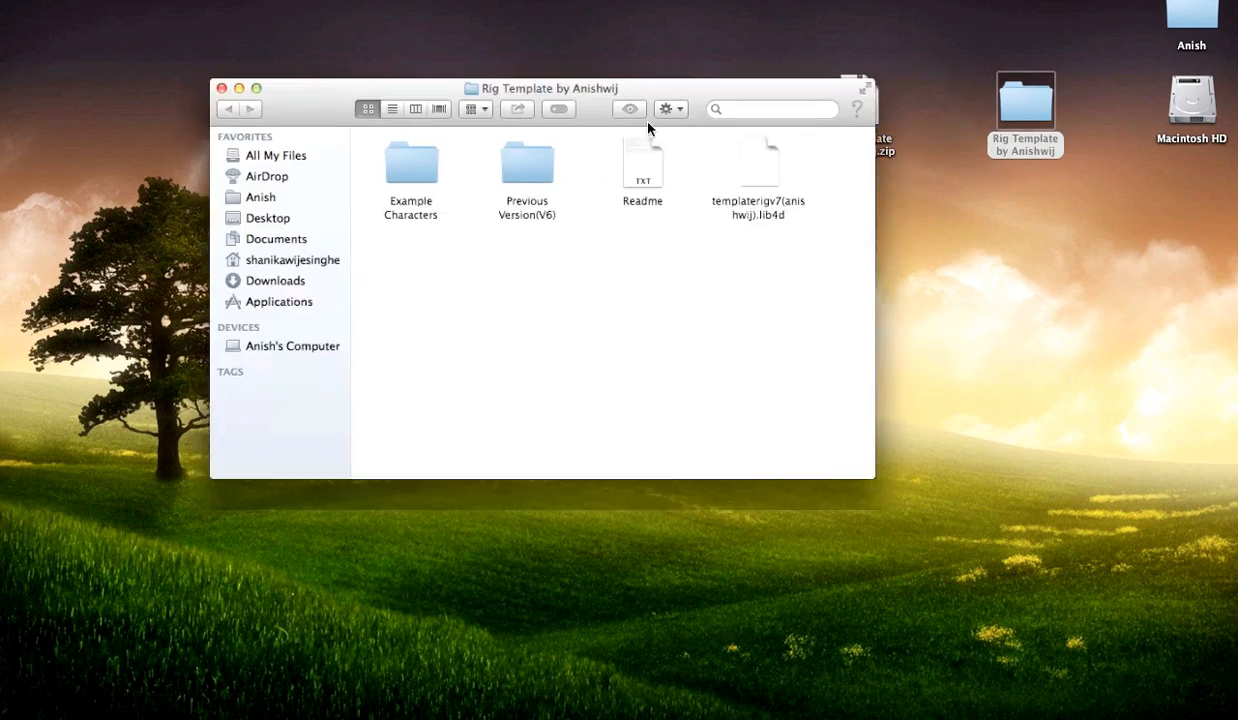
Look through the rig template package, including the Readme file, Previous Version(V6) folder and Example Characters folder
left_click(610, 168)
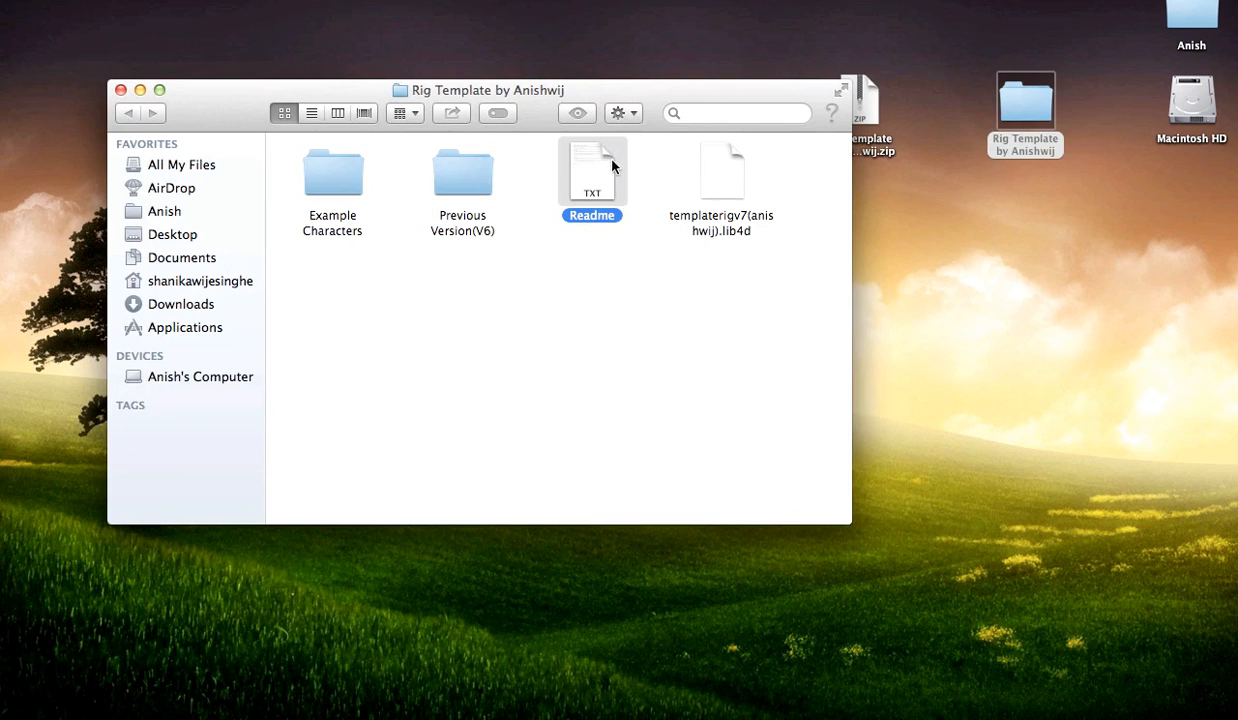
double_click(466, 160)
left_click(126, 113)
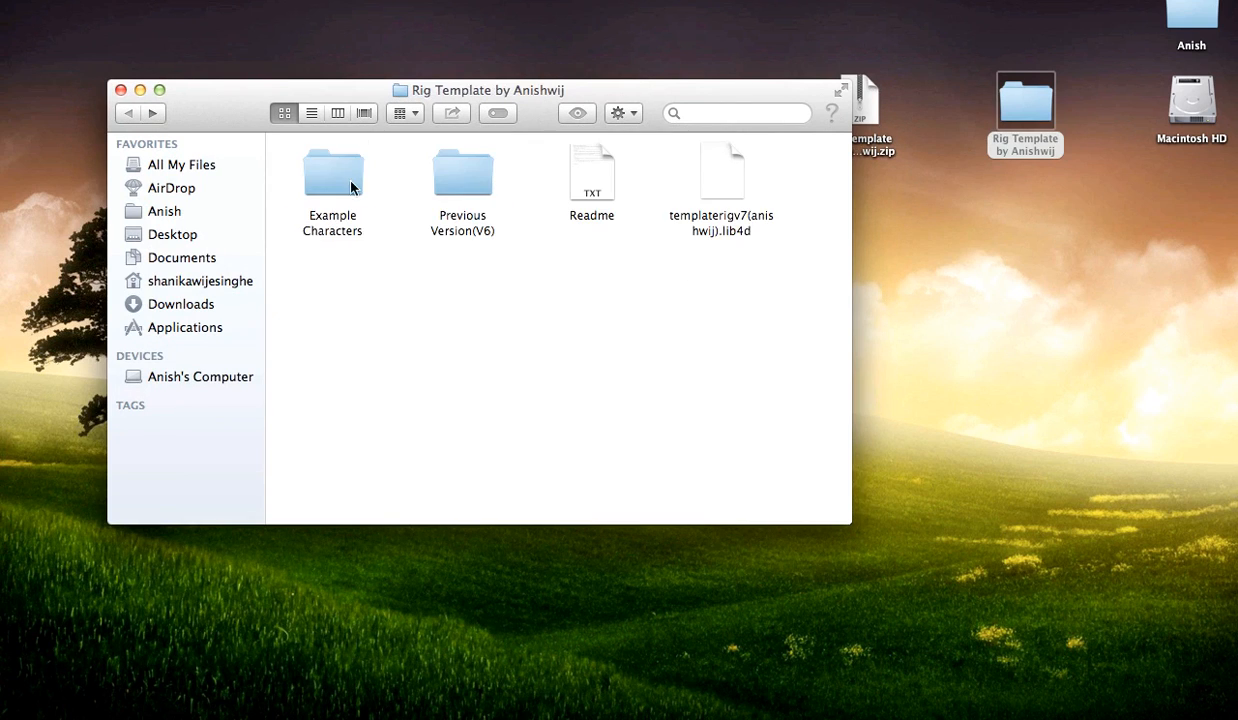
double_click(332, 172)
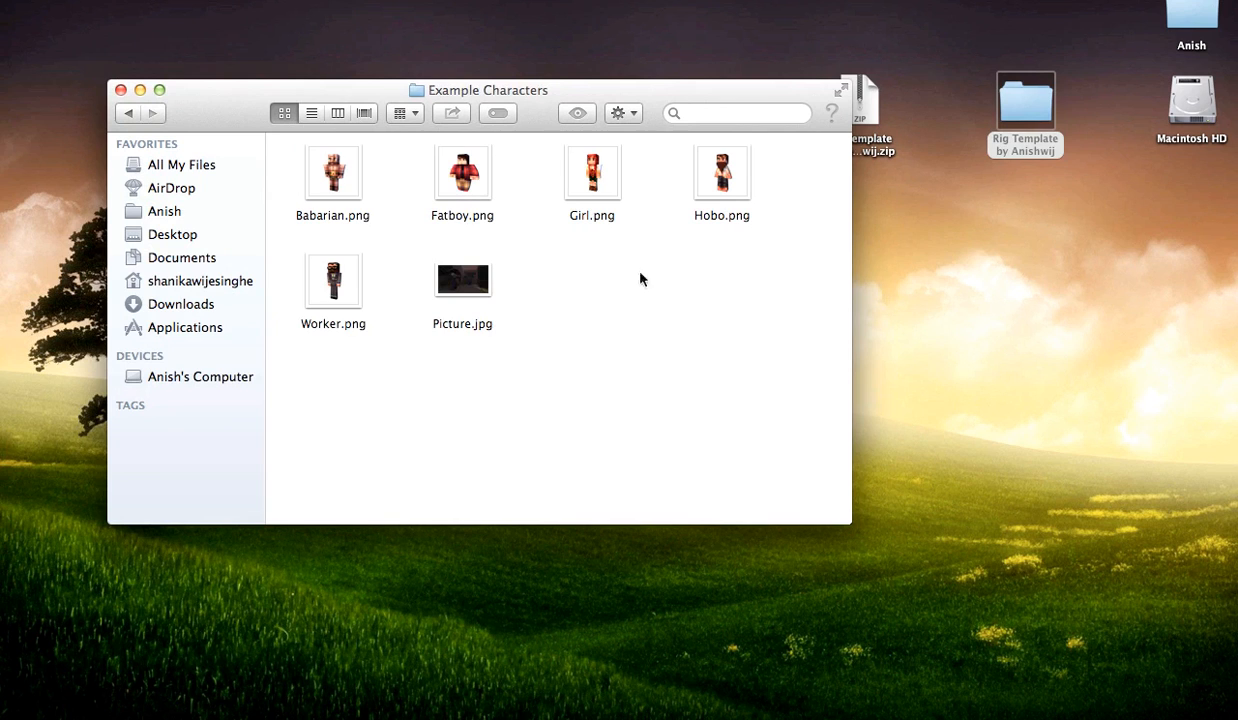
left_click(134, 116)
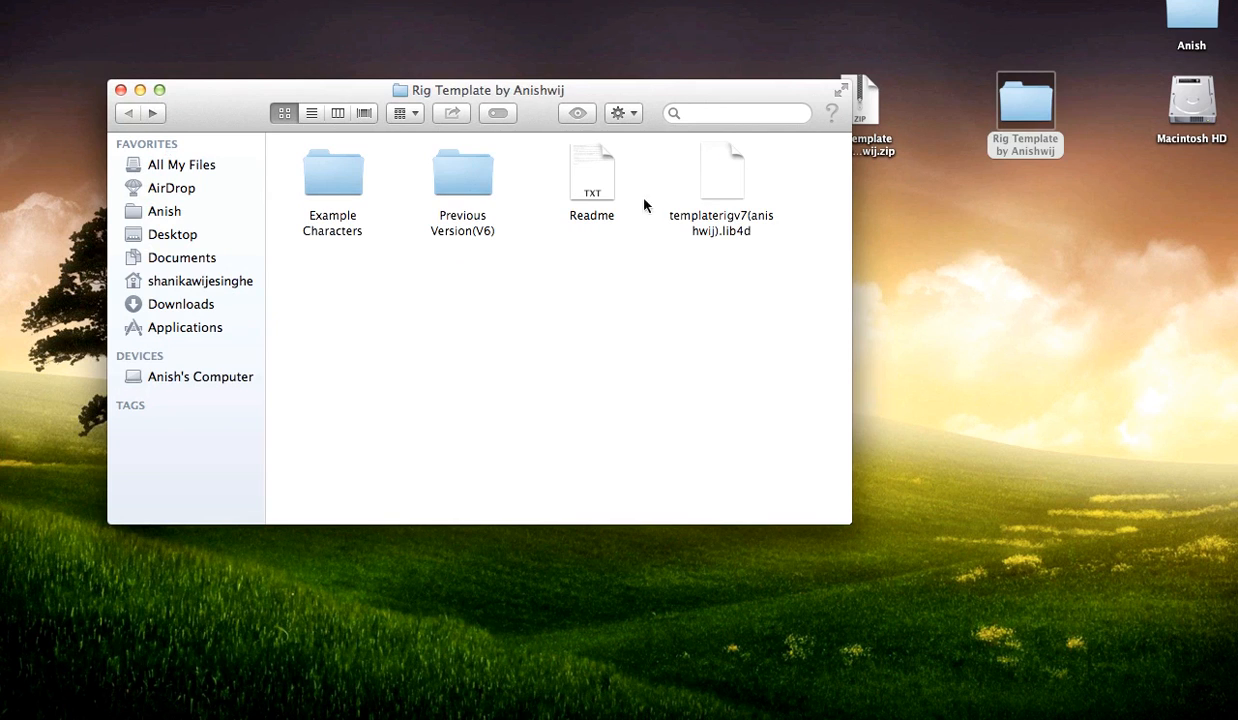
Select the version 7 template rig .lib4d file, and open the MAXON folder from Applications in a second Finder window
left_click(728, 178)
left_click(1193, 20)
double_click(1193, 22)
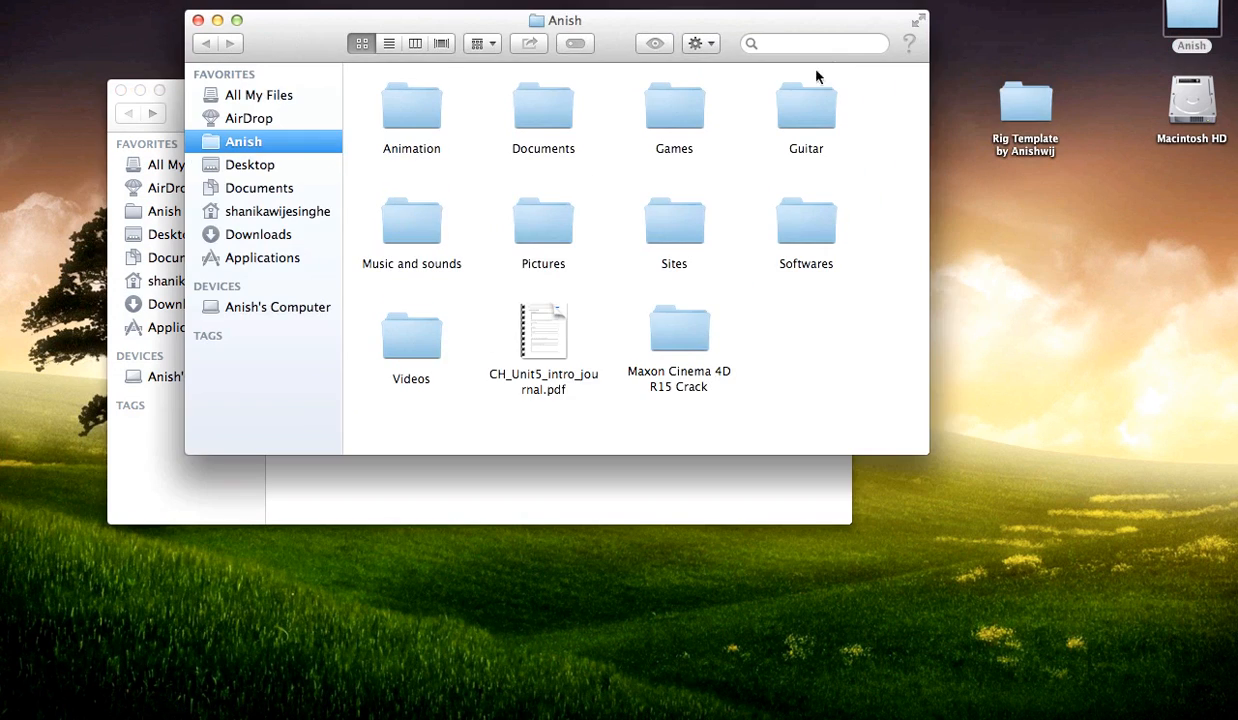
left_click(262, 258)
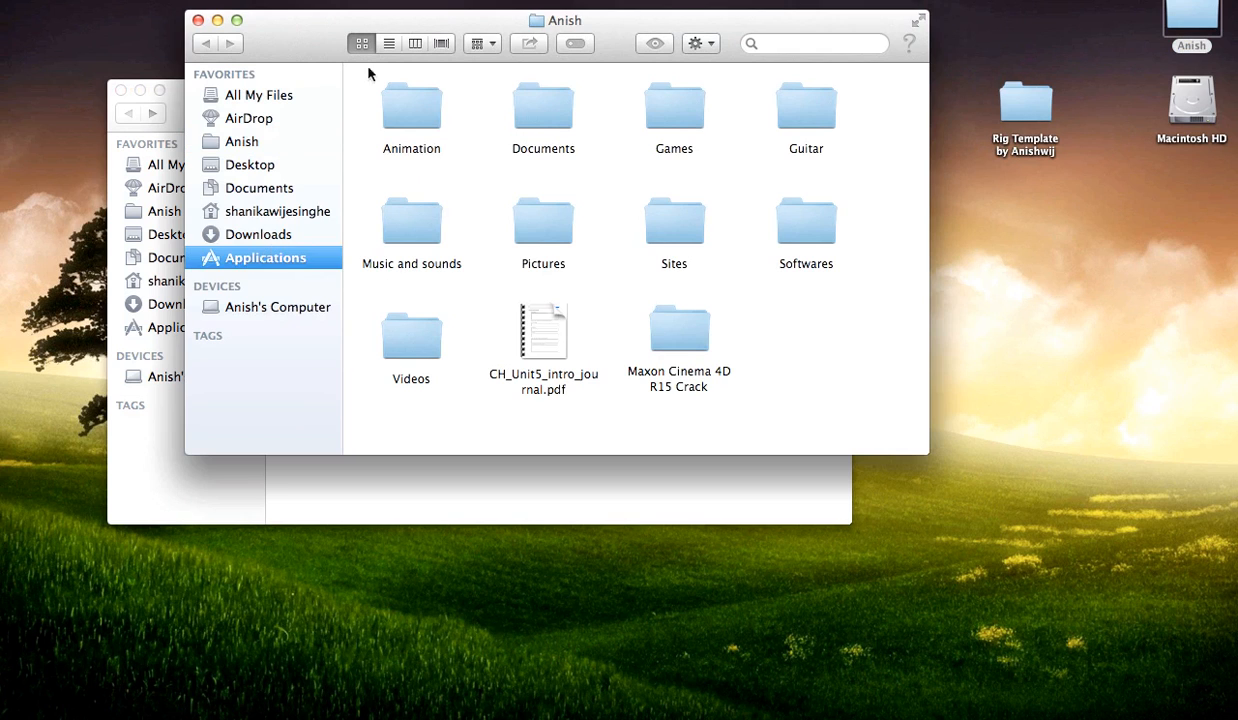
left_click_drag(288, 58, 354, 135)
left_click(895, 318)
double_click(895, 318)
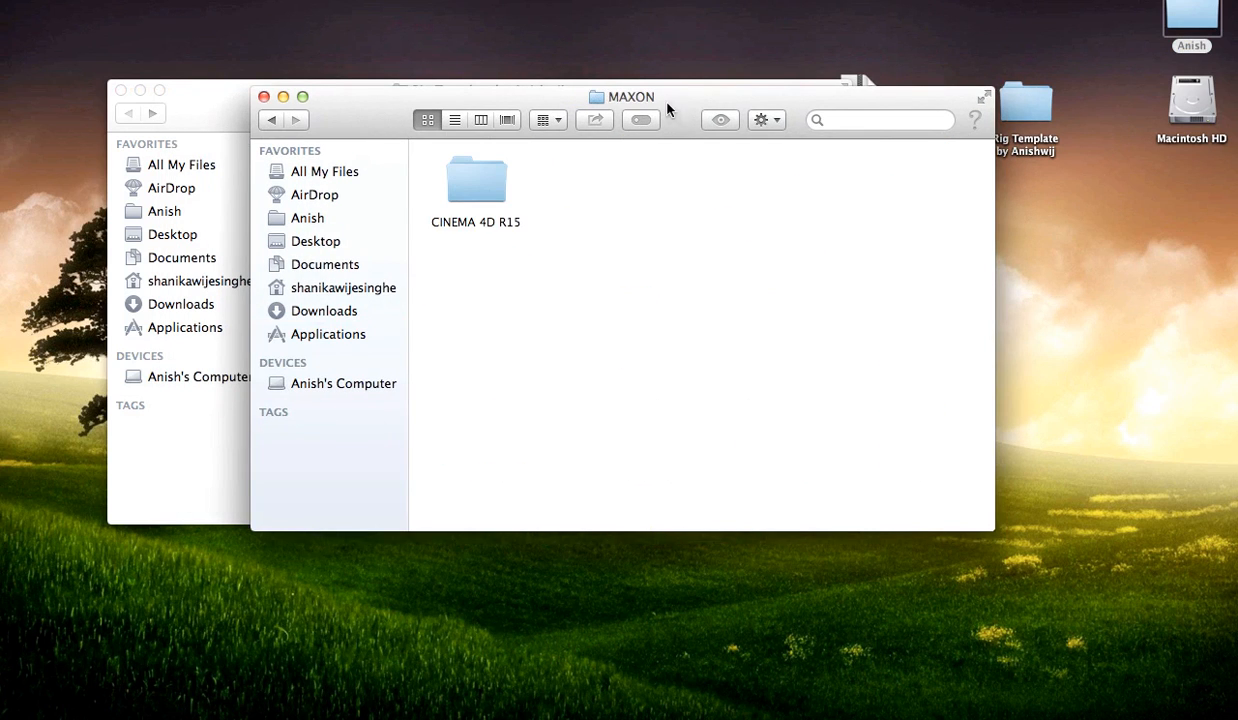
Open the library folder inside CINEMA 4D R15 and go into its browser folder
double_click(477, 190)
left_click(716, 192)
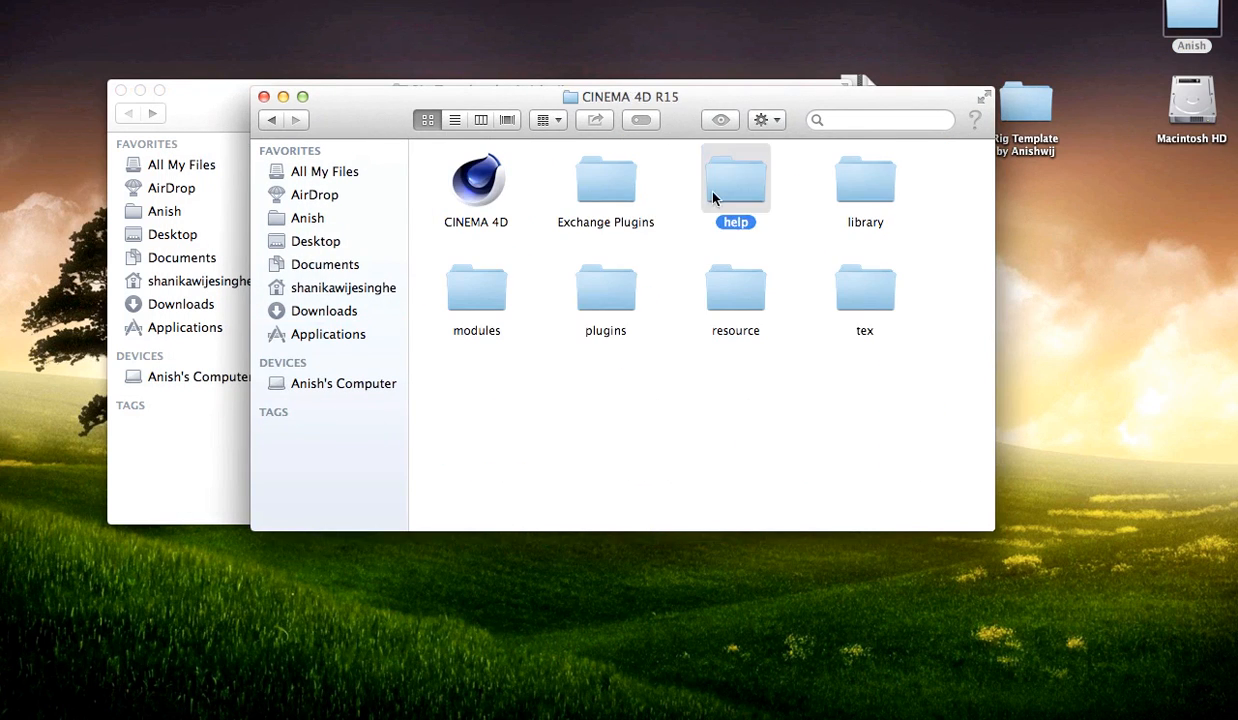
left_click(868, 192)
double_click(868, 192)
double_click(500, 193)
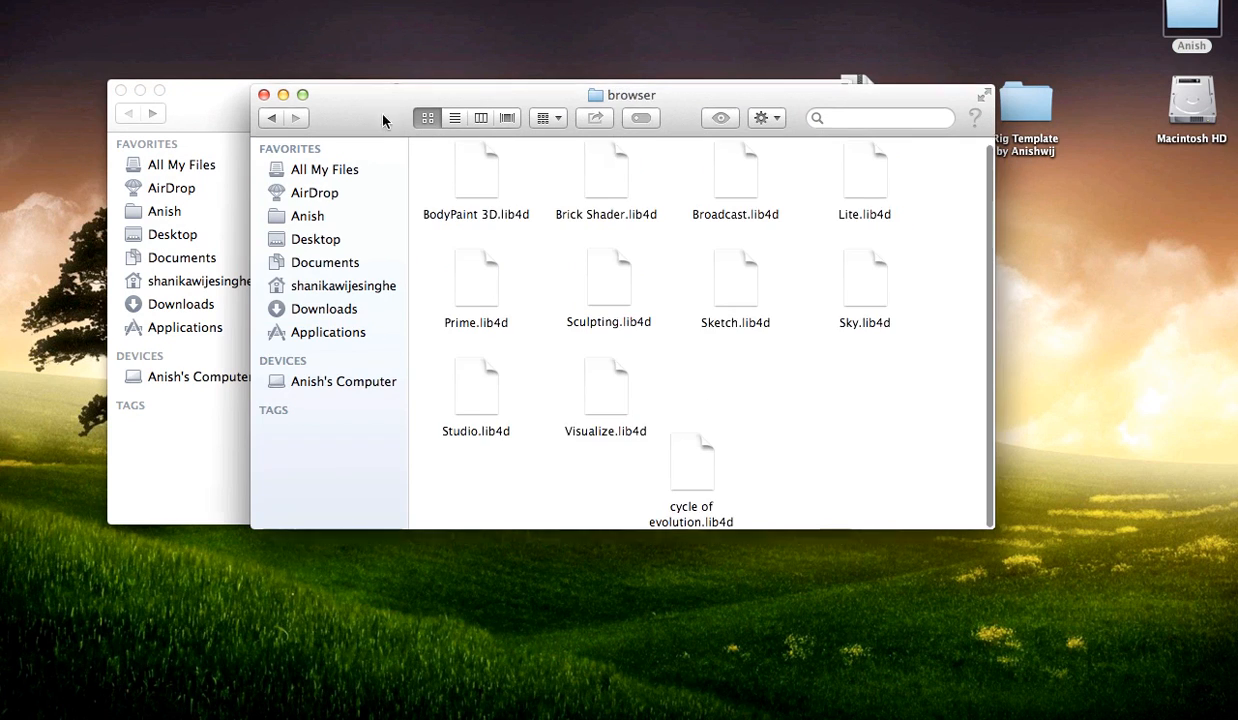
Reveal the template rig file behind the browser window, and place cycle of evolution.lib4d beside Visualize.lib4d in the browser folder
left_click_drag(384, 119, 707, 445)
left_click(708, 193)
left_click(932, 423)
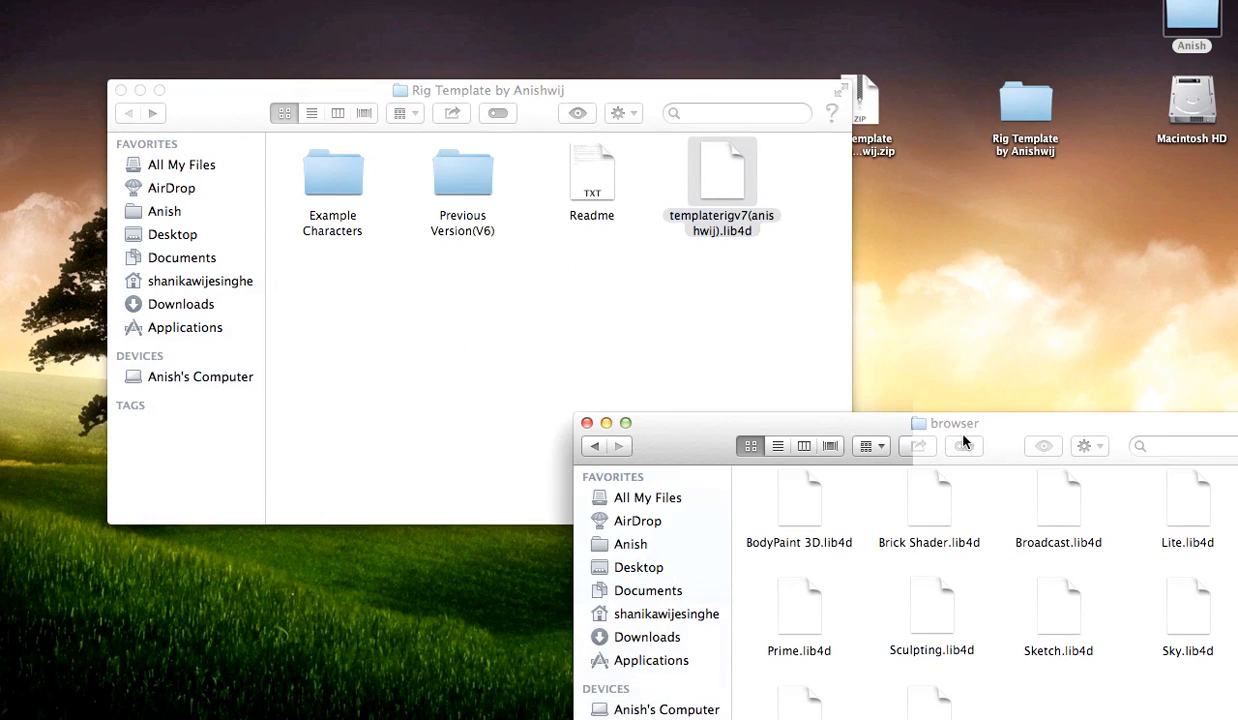
left_click_drag(977, 435, 752, 111)
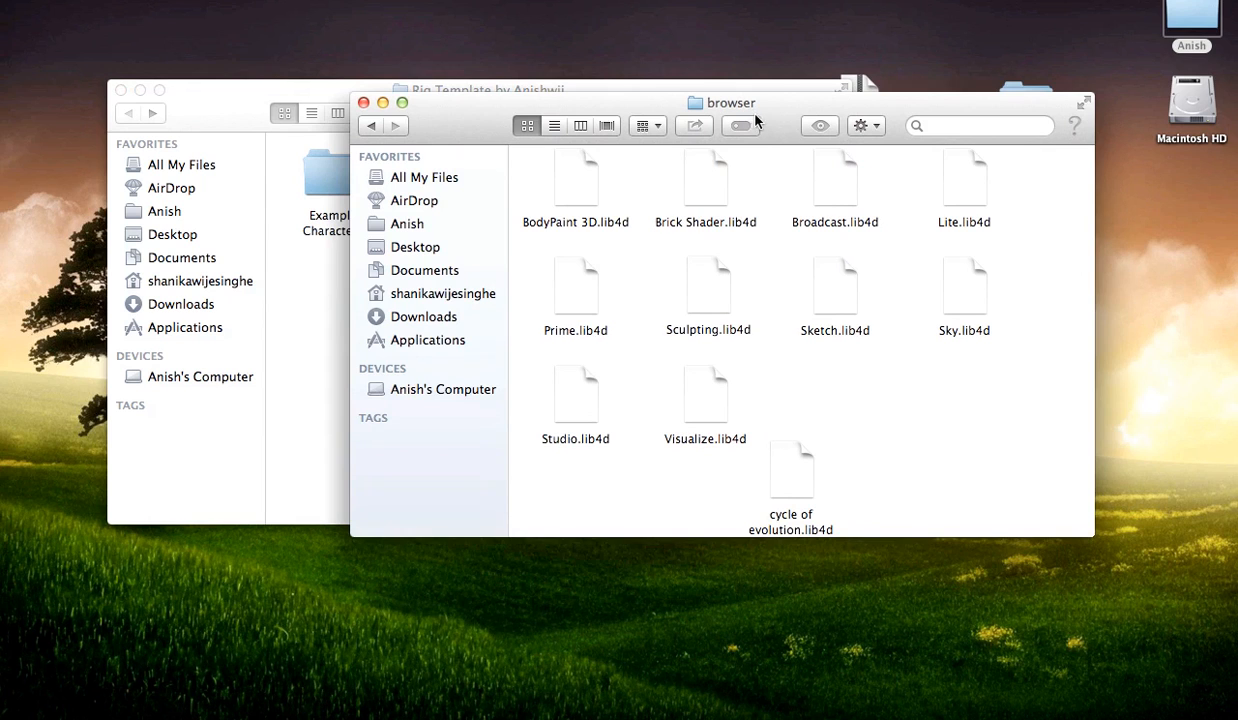
left_click_drag(790, 470, 837, 390)
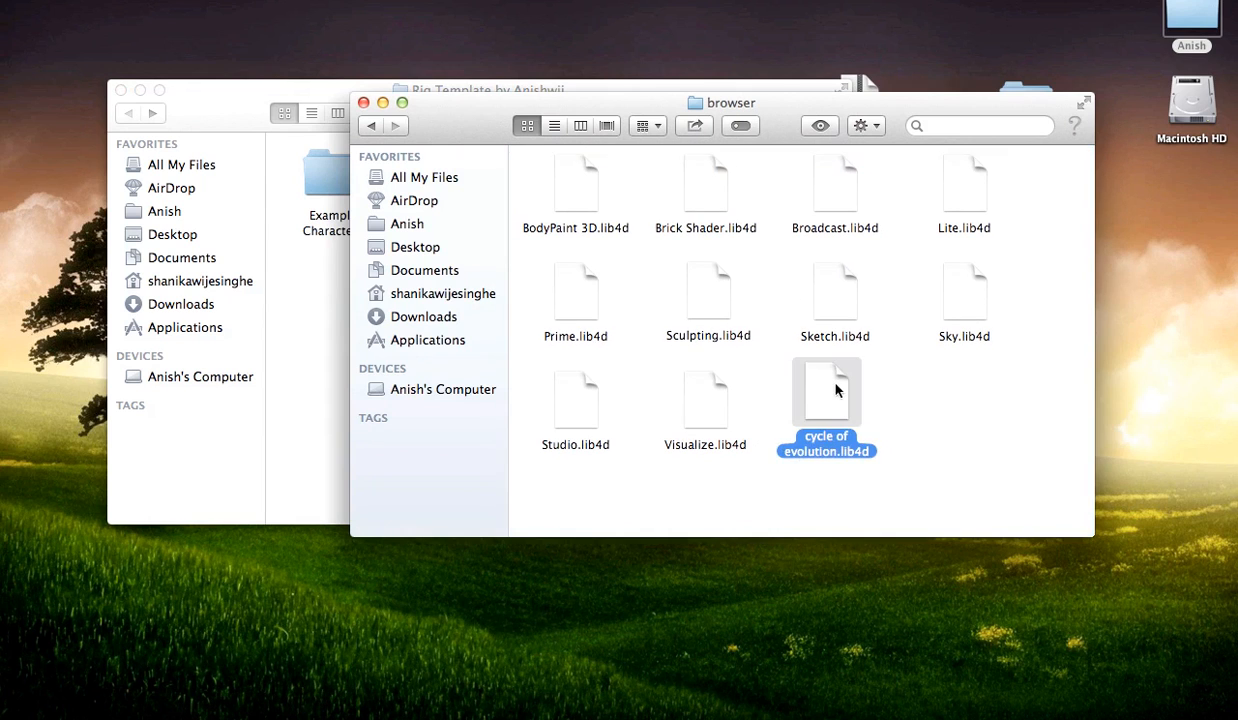
Close both Finder windows and switch to Cinema 4D on Desktop 2
key("super+w")
key("super+w")
key("ctrl+Up")
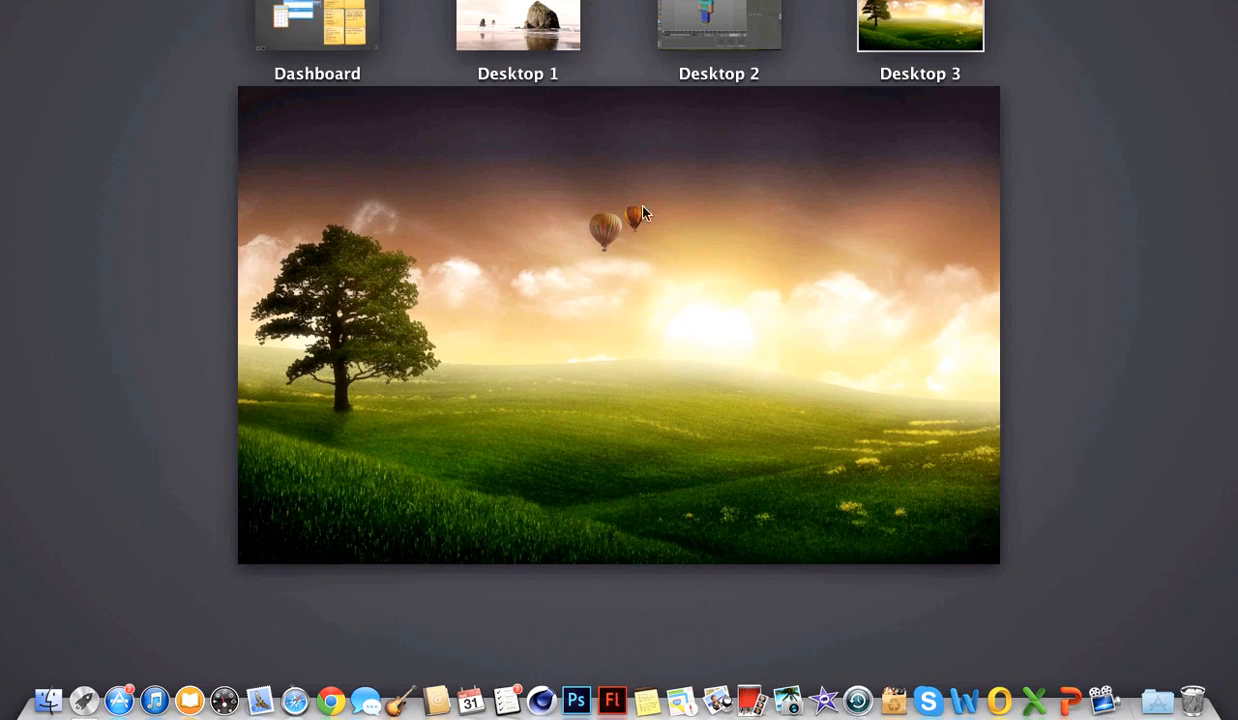
left_click(705, 52)
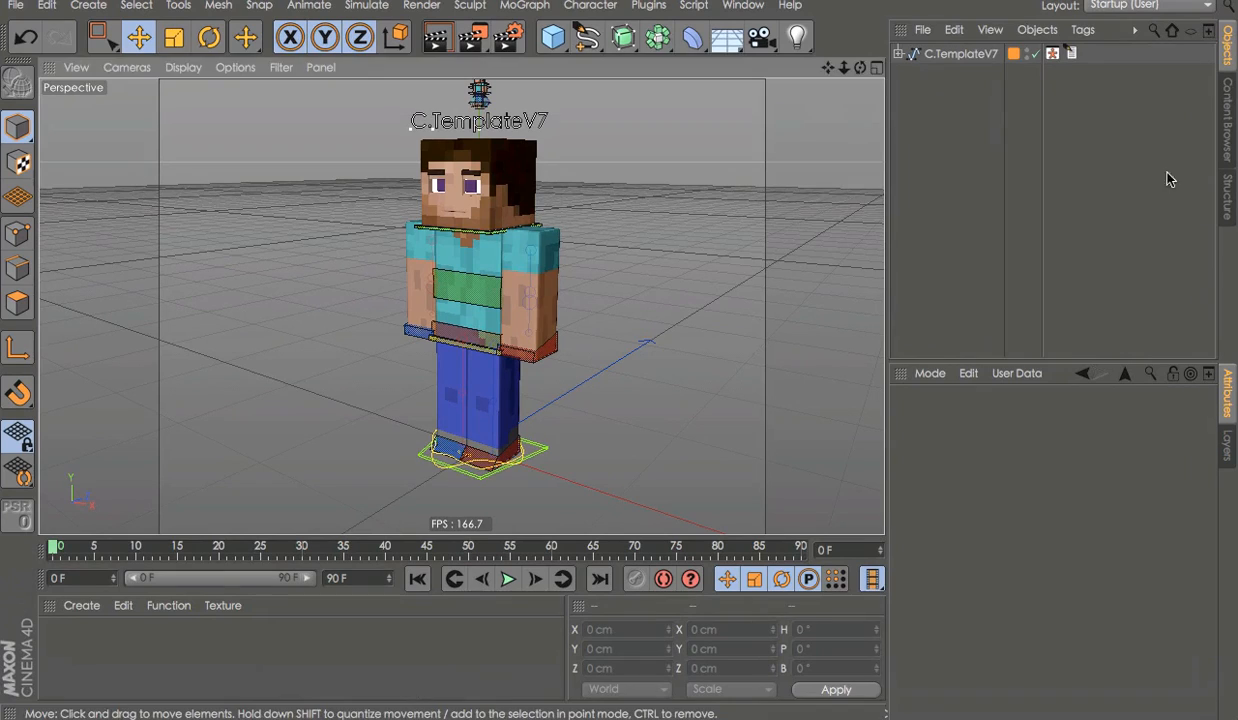
Open the template rig version 7 preset folder in the Content Browser
left_click(1224, 115)
left_click(1146, 80)
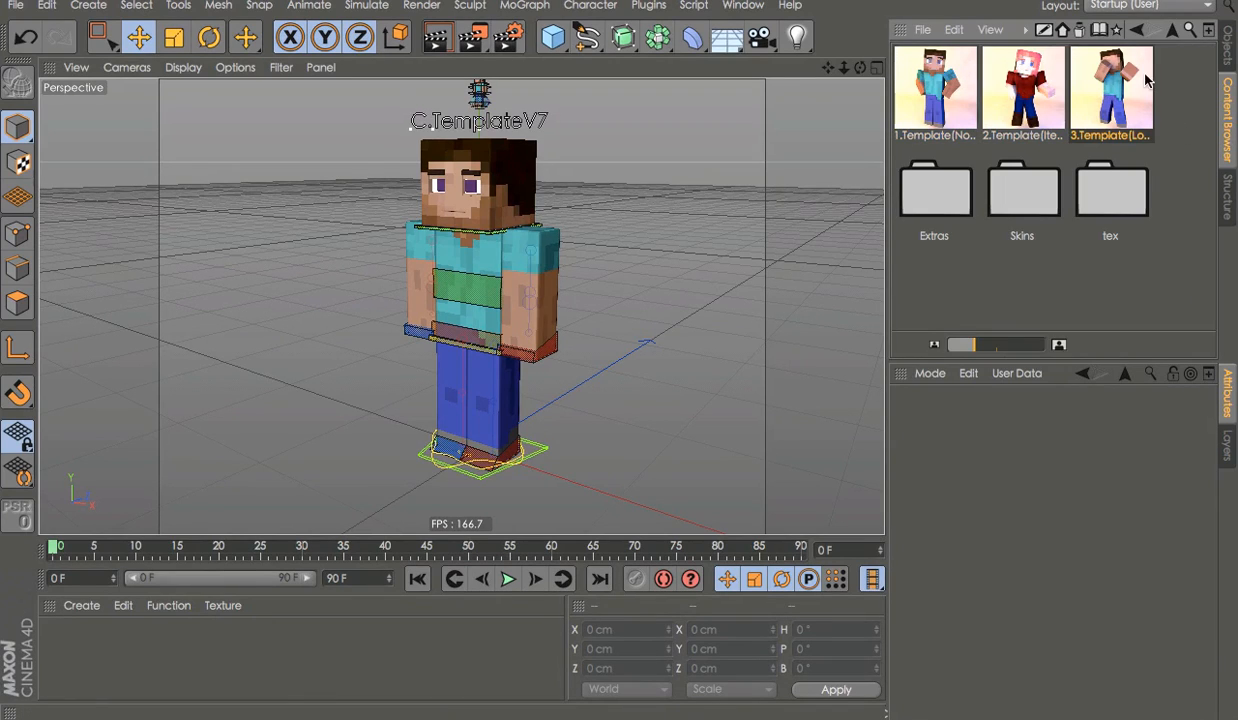
left_click(1170, 33)
scroll(1105, 152, "down", 2)
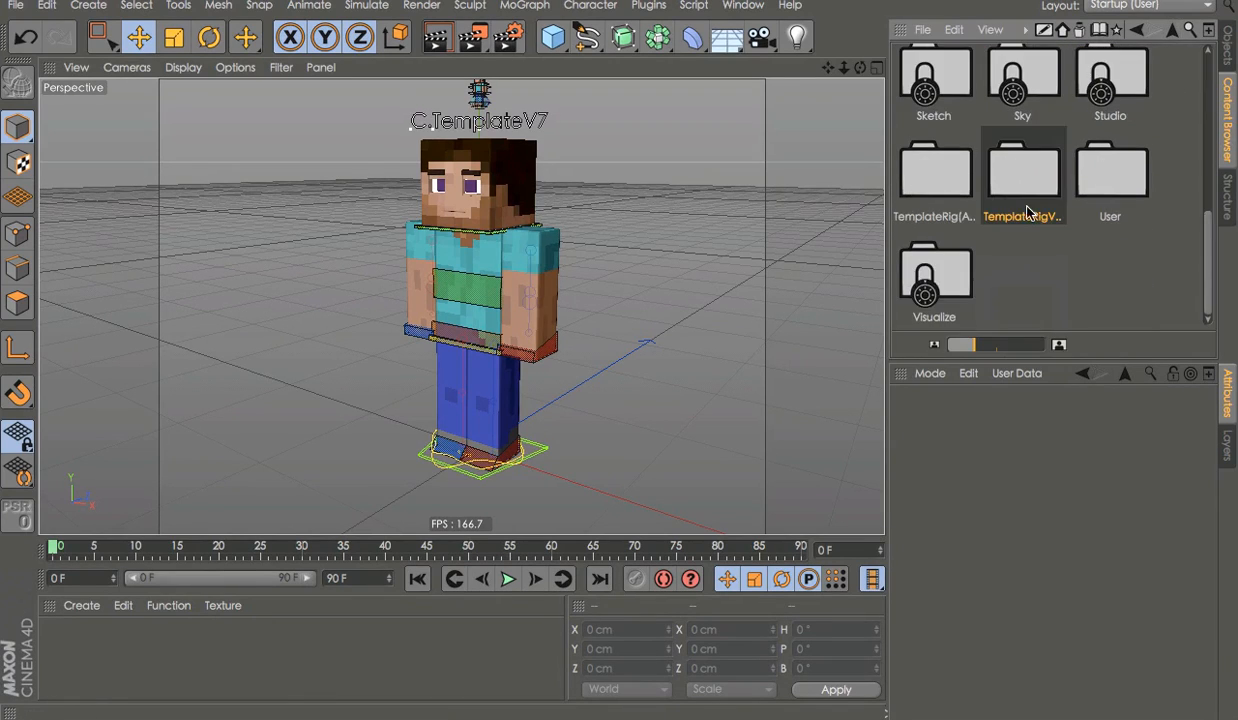
double_click(1025, 165)
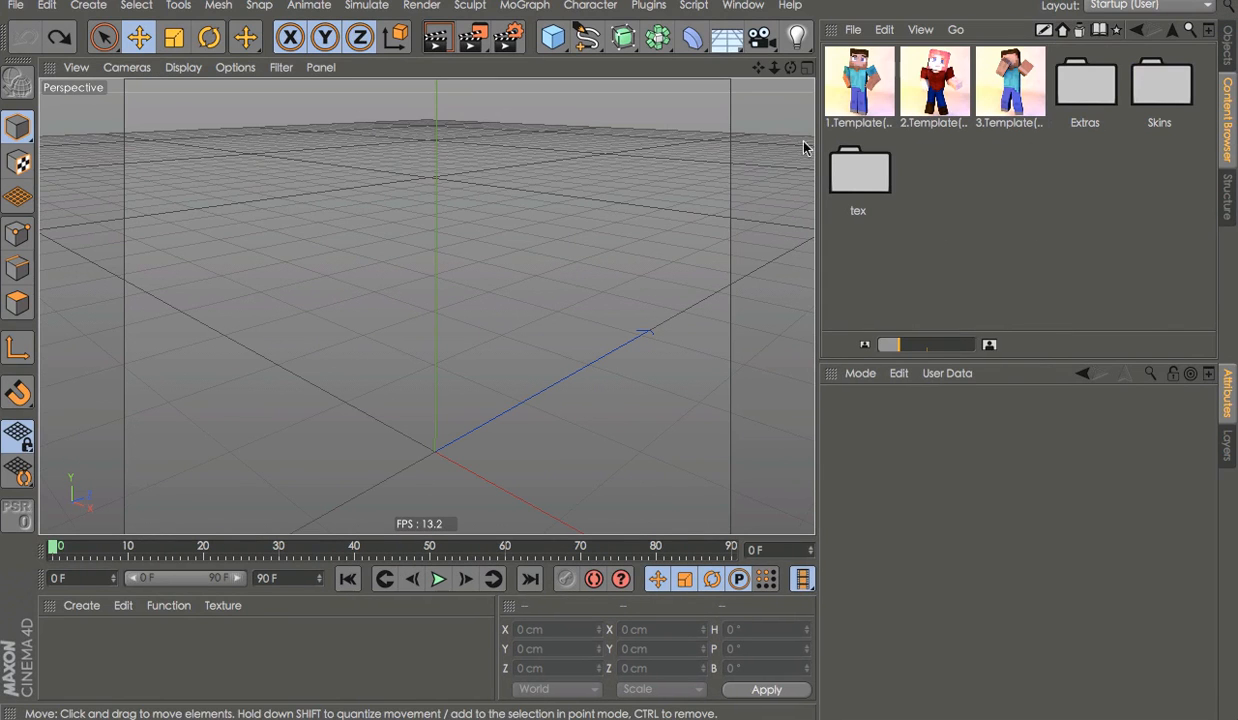
Load the first template character into the scene and select the Customization controller above its head to view its settings
double_click(842, 86)
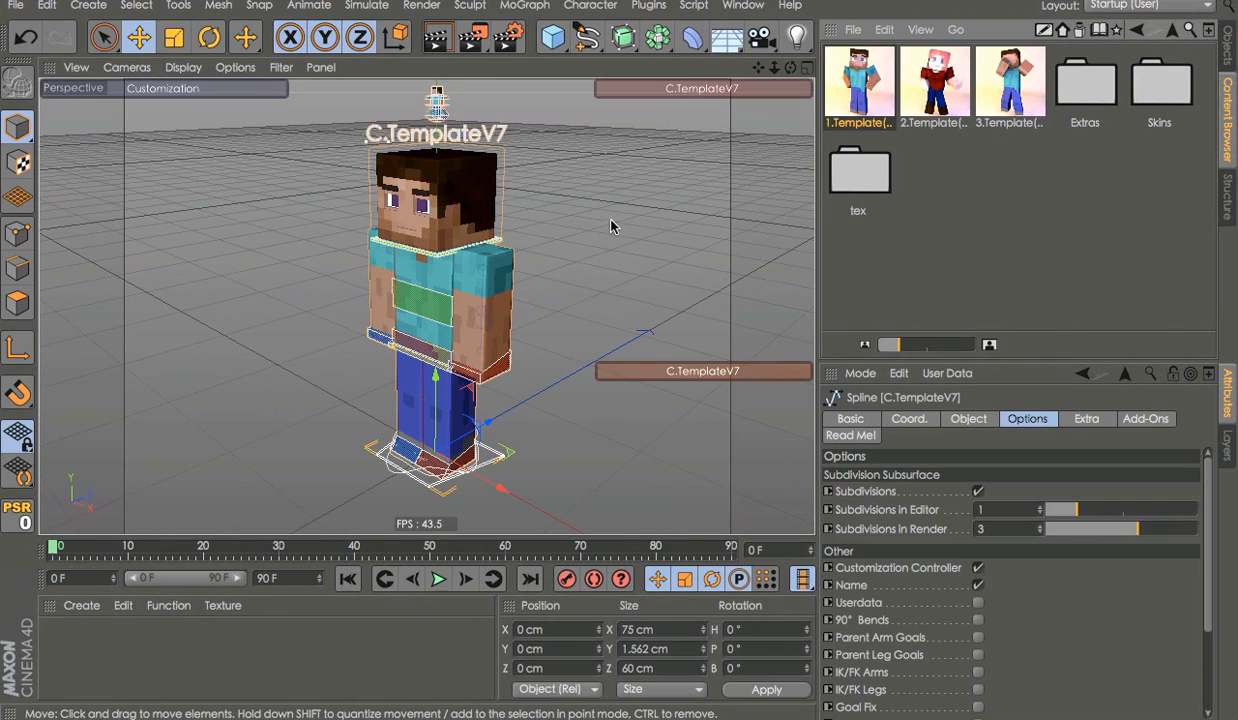
left_click(534, 162)
left_click(445, 116)
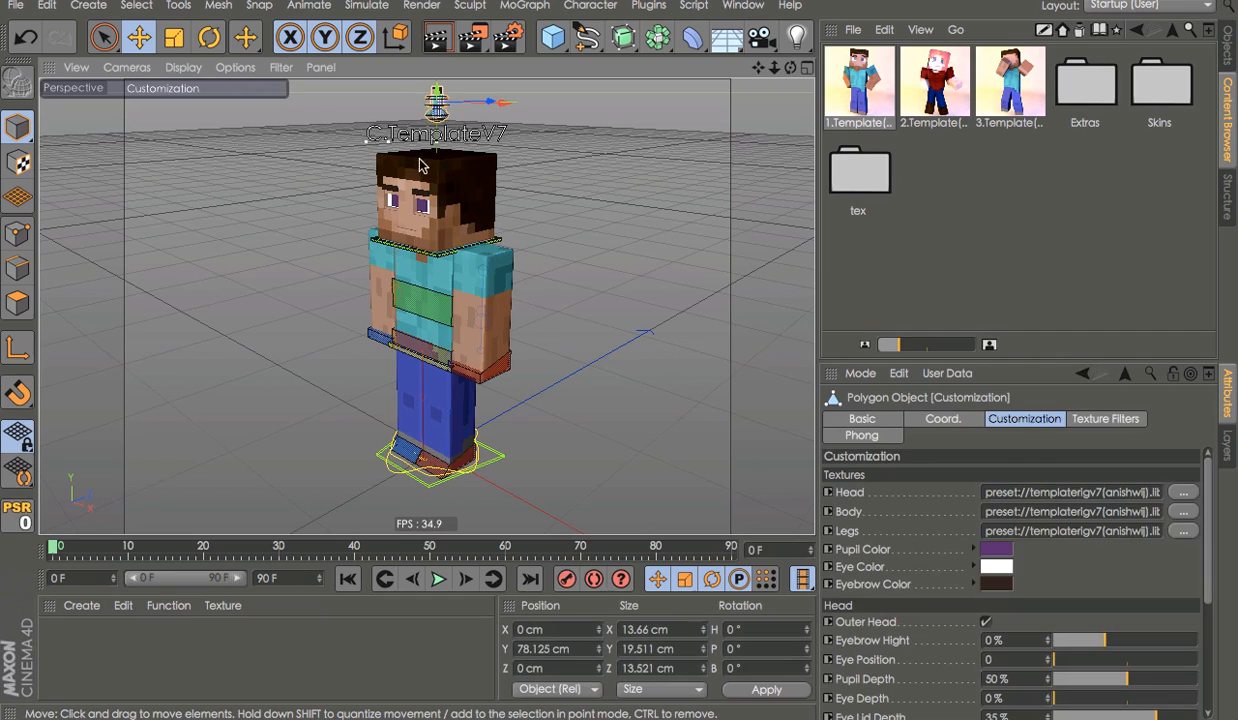
scroll(545, 210, "up", 4)
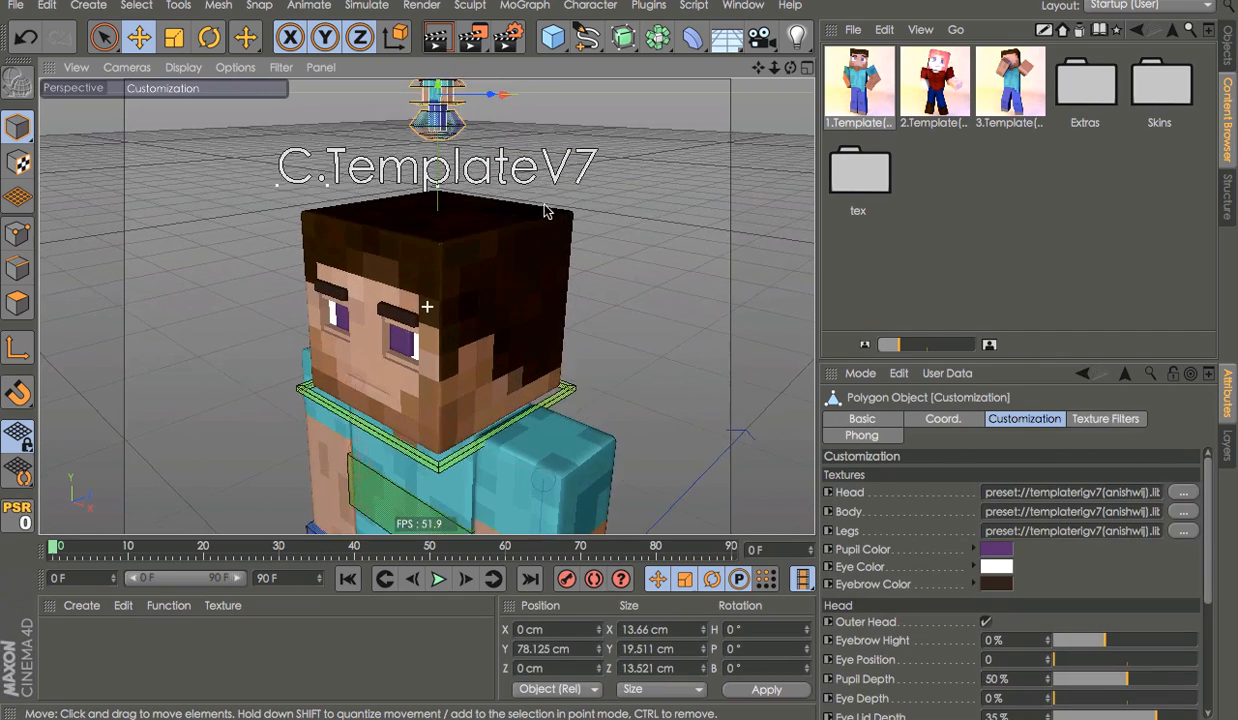
scroll(540, 220, "down", 4)
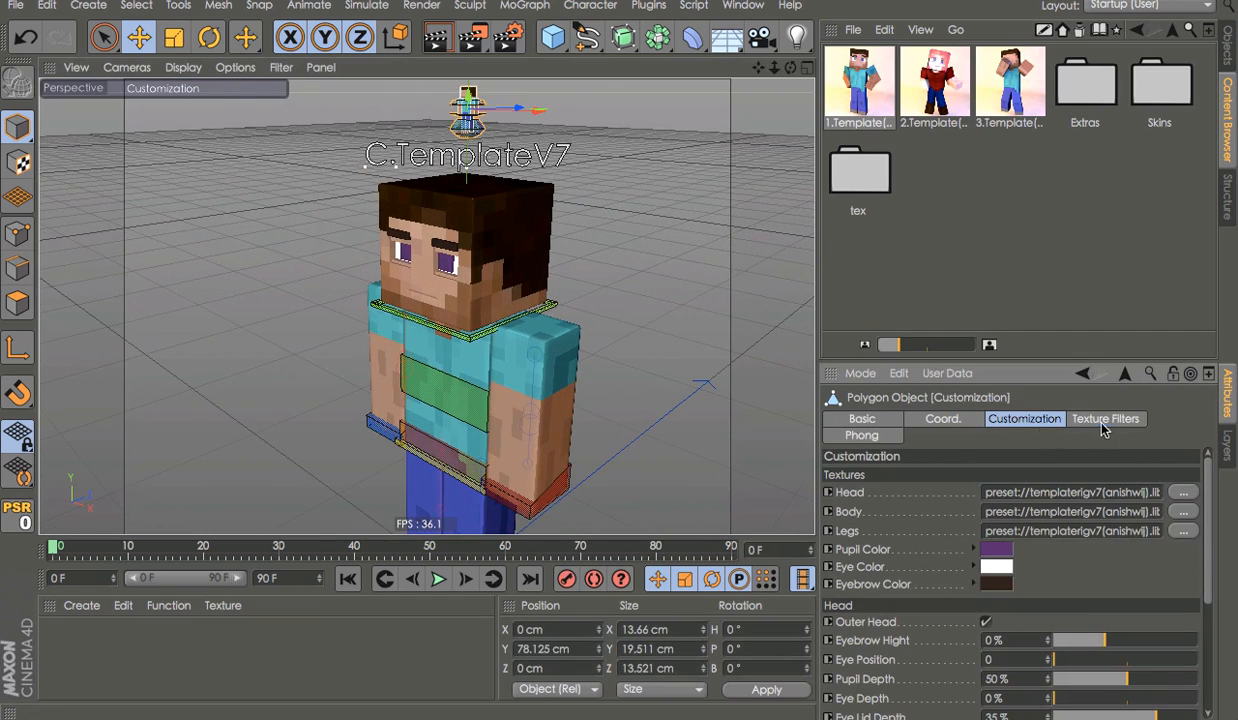
left_click(1088, 423)
left_click(1040, 420)
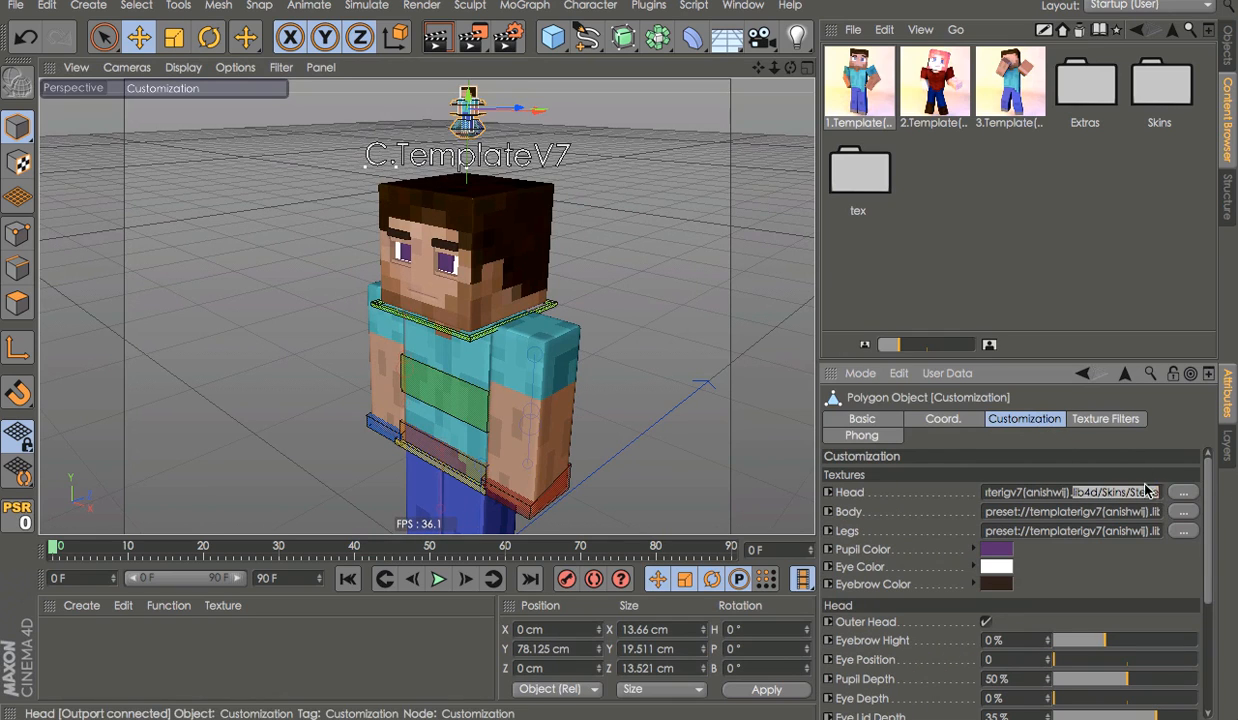
Open the Skins preset folder and assign the BilboBaggins skin to the character's Head texture
double_click(1160, 87)
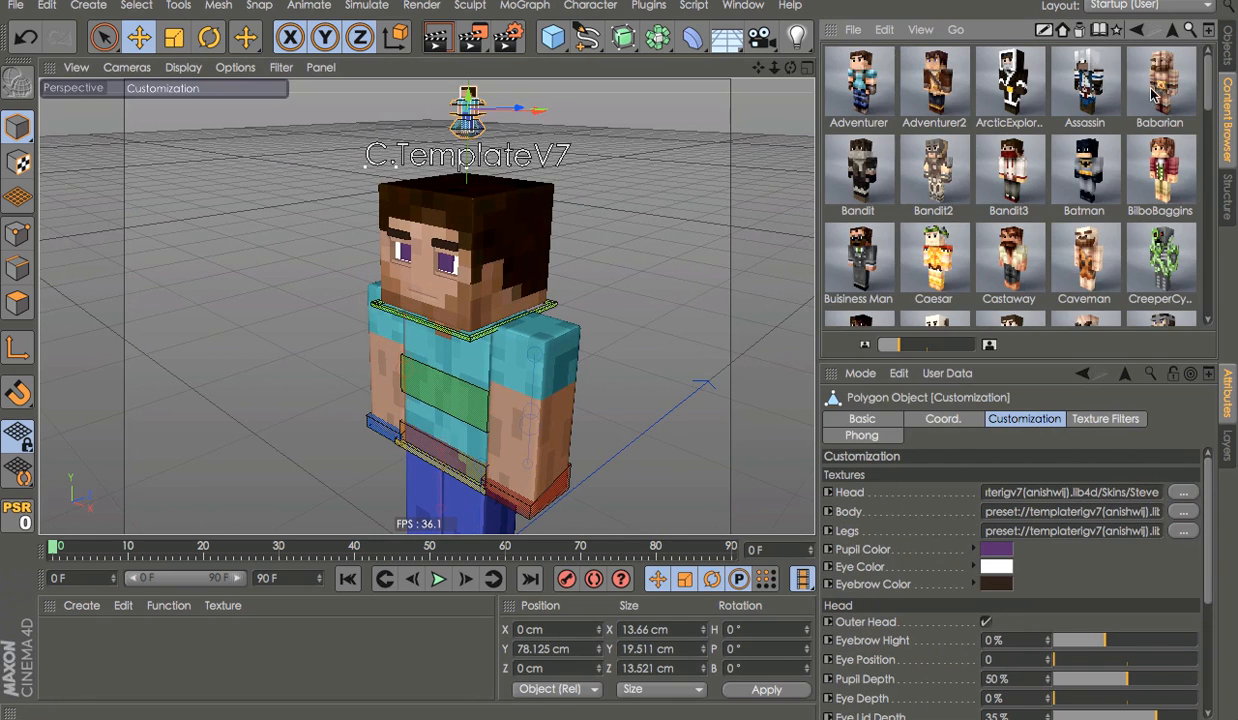
scroll(1117, 123, "down", 10)
scroll(1117, 123, "up", 10)
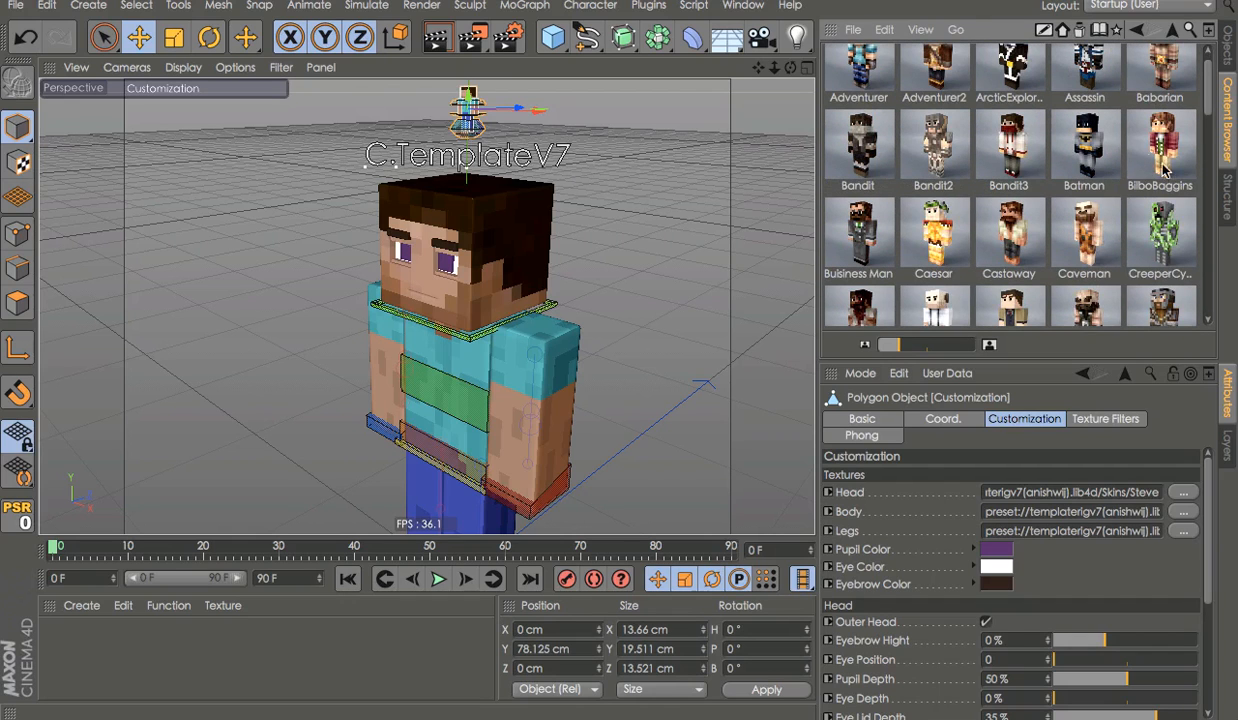
left_click_drag(1166, 168, 1107, 495)
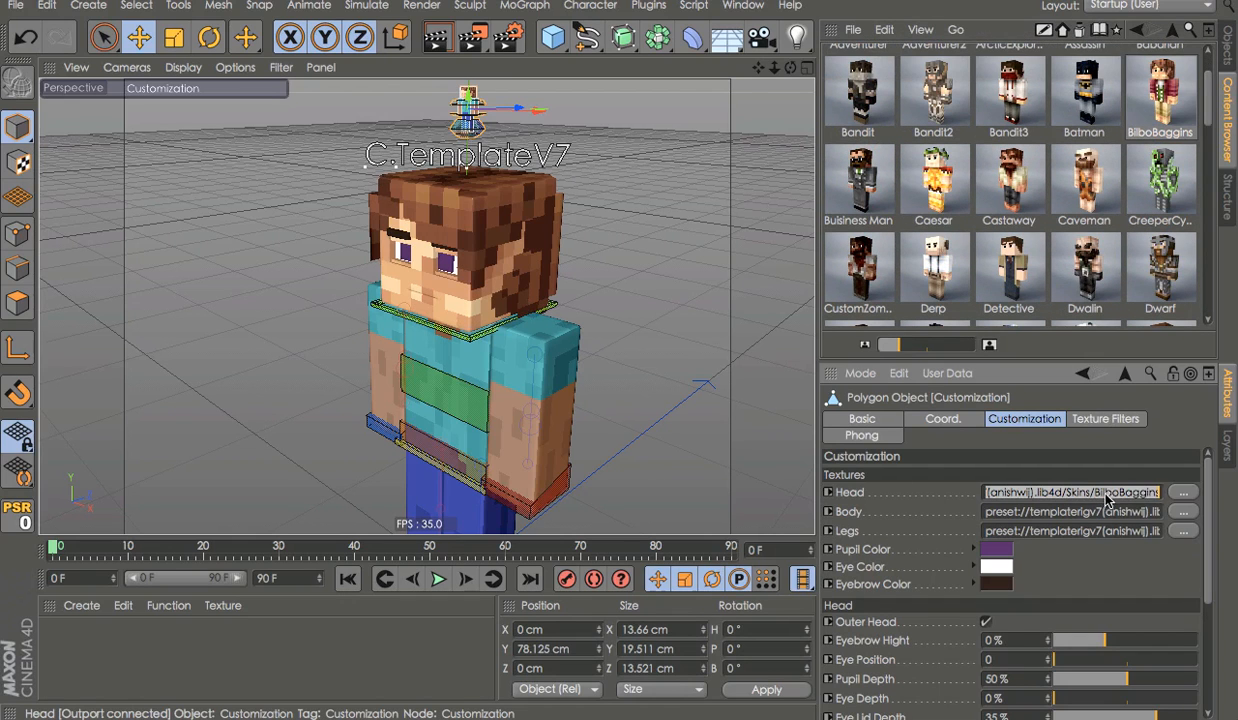
Copy the Head texture's BilboBaggins path into the Body and Legs textures
key("ctrl+c")
double_click(1106, 511)
key("ctrl+v")
double_click(1106, 532)
key("ctrl+v")
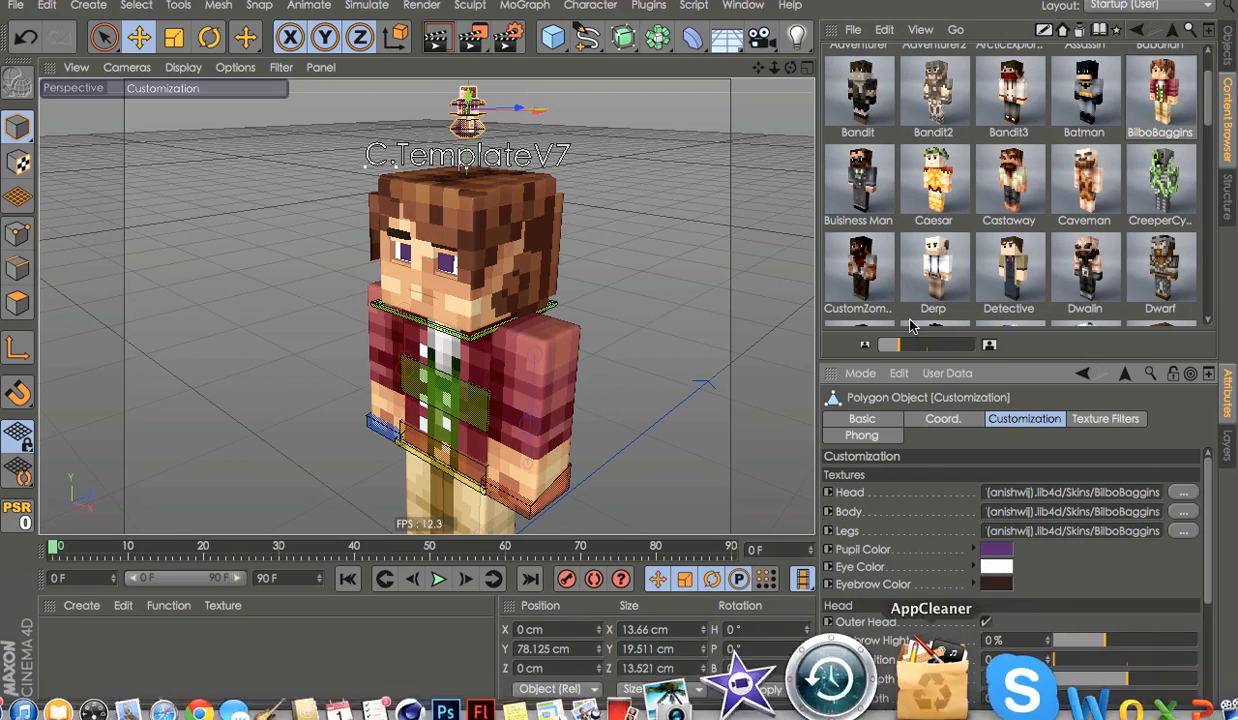
Try the Dwalin skin as the Body texture and undo the change
left_click(1083, 300)
scroll(1083, 300, "down", 2)
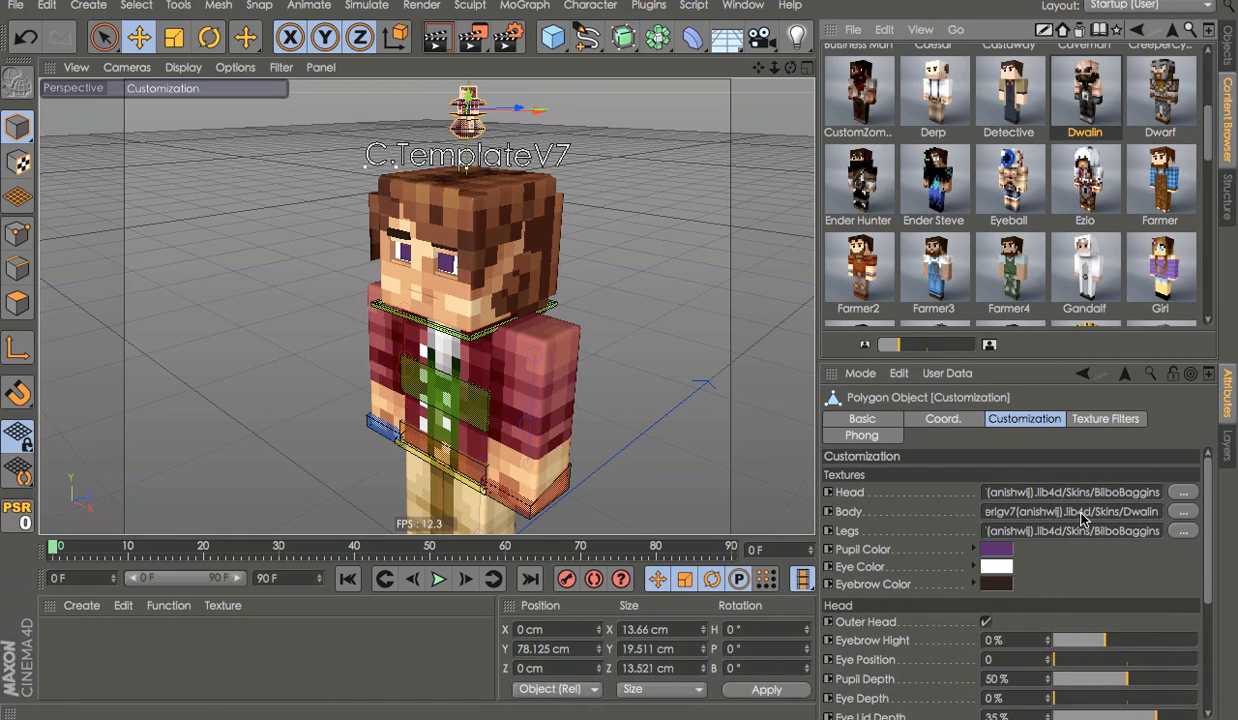
key("ctrl+z")
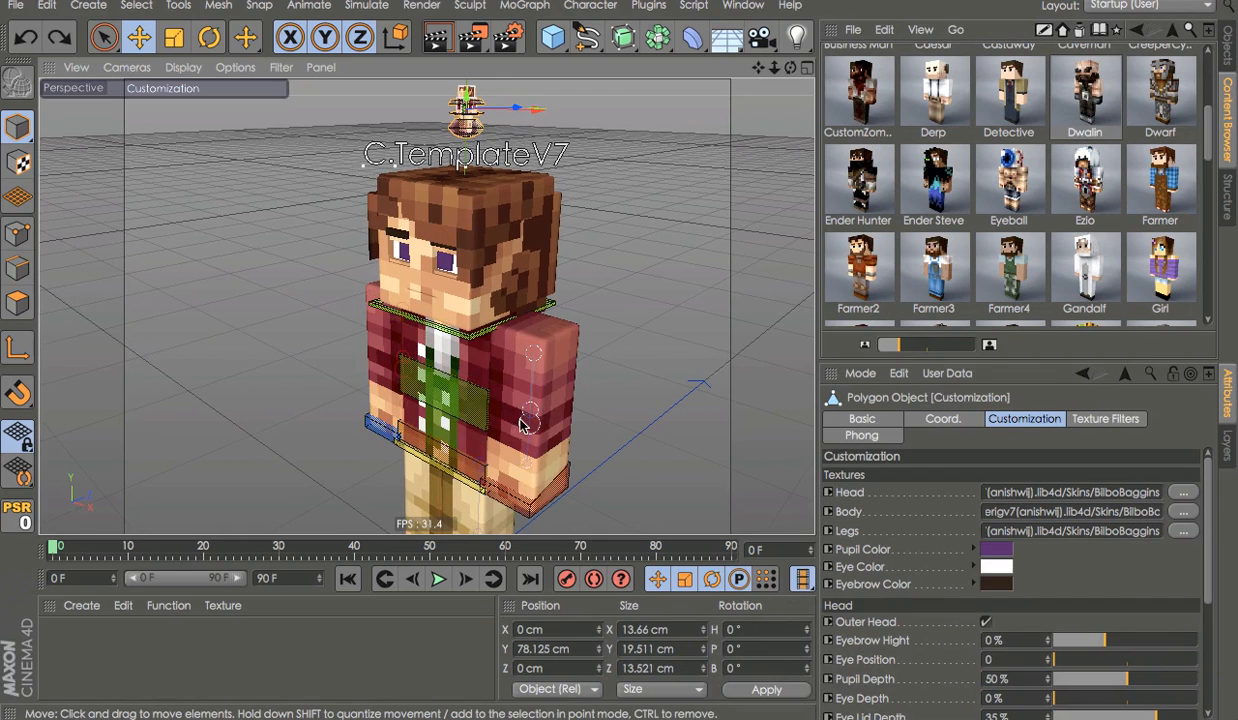
Set the character's Pupil Color to dark brown, RGB 70, 25, 19
left_click_drag(521, 424, 718, 298, "alt")
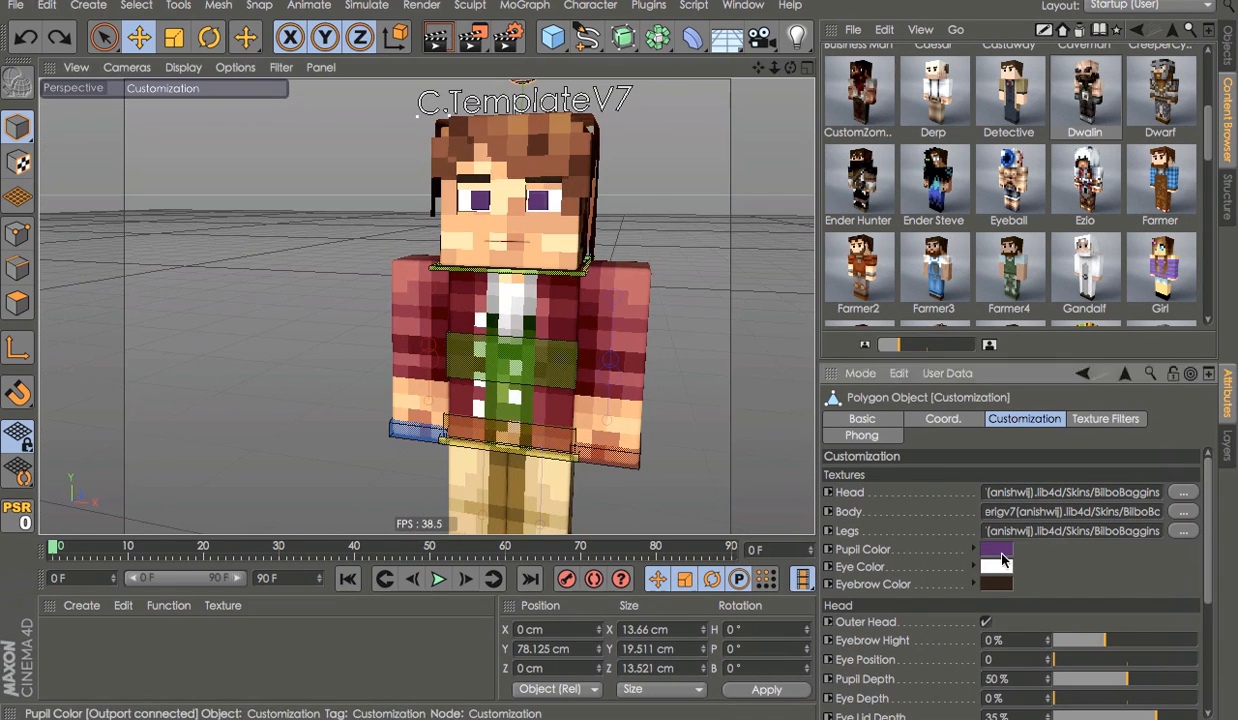
left_click(997, 550)
left_click_drag(973, 495, 965, 495)
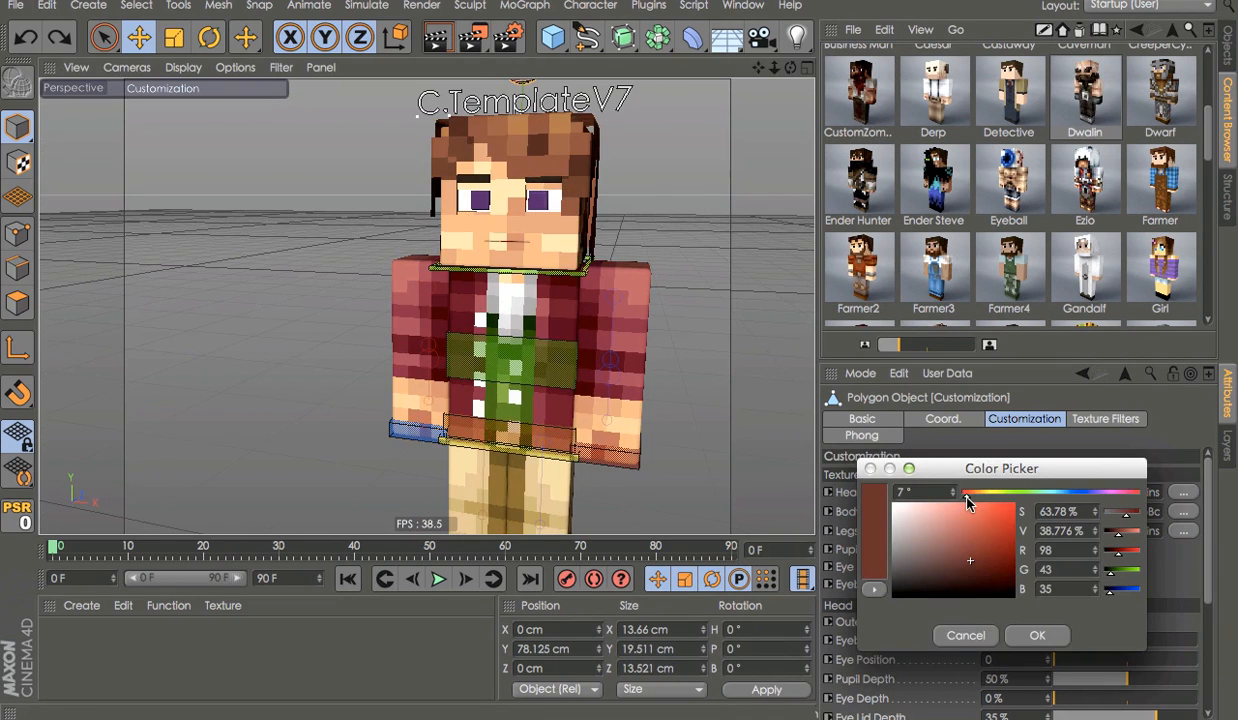
left_click_drag(980, 548, 980, 576)
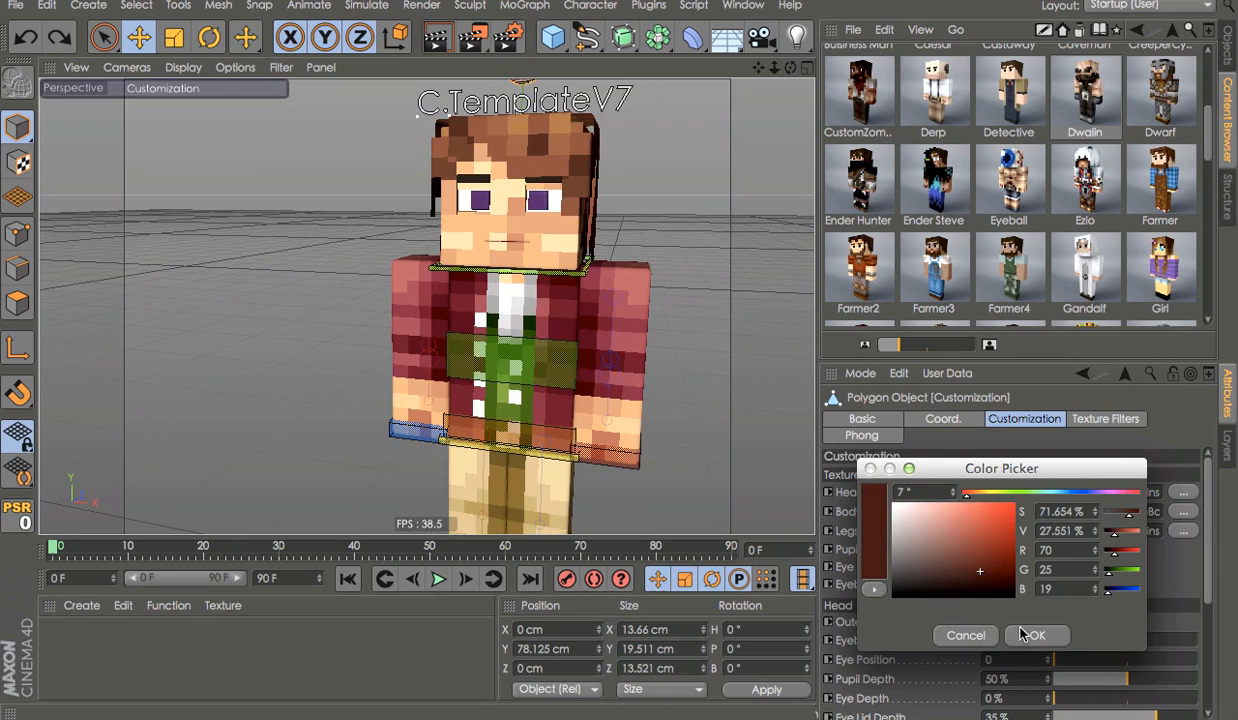
left_click(1030, 635)
Set the character's Eye Color to dark red, RGB 114, 1, 1
left_click(997, 567)
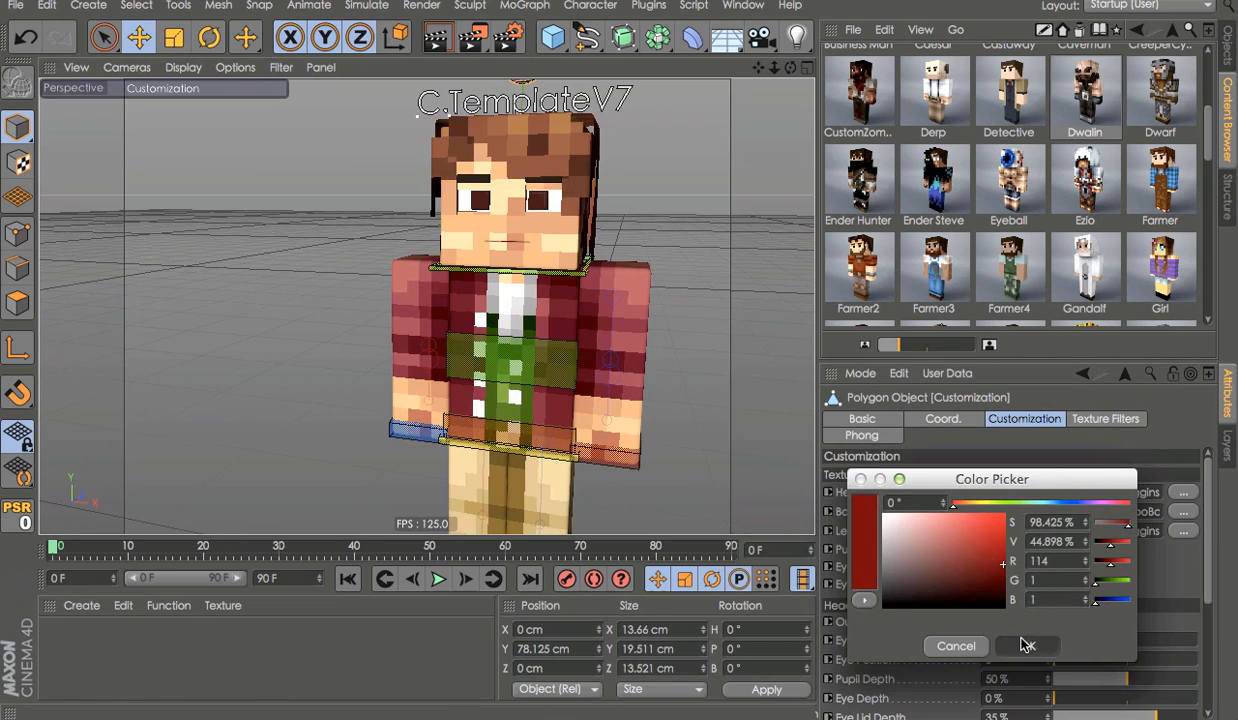
left_click(1027, 645)
Try a brown Eyebrow Color for the character and undo the color edits so the Eye Color is white again
left_click(1000, 586)
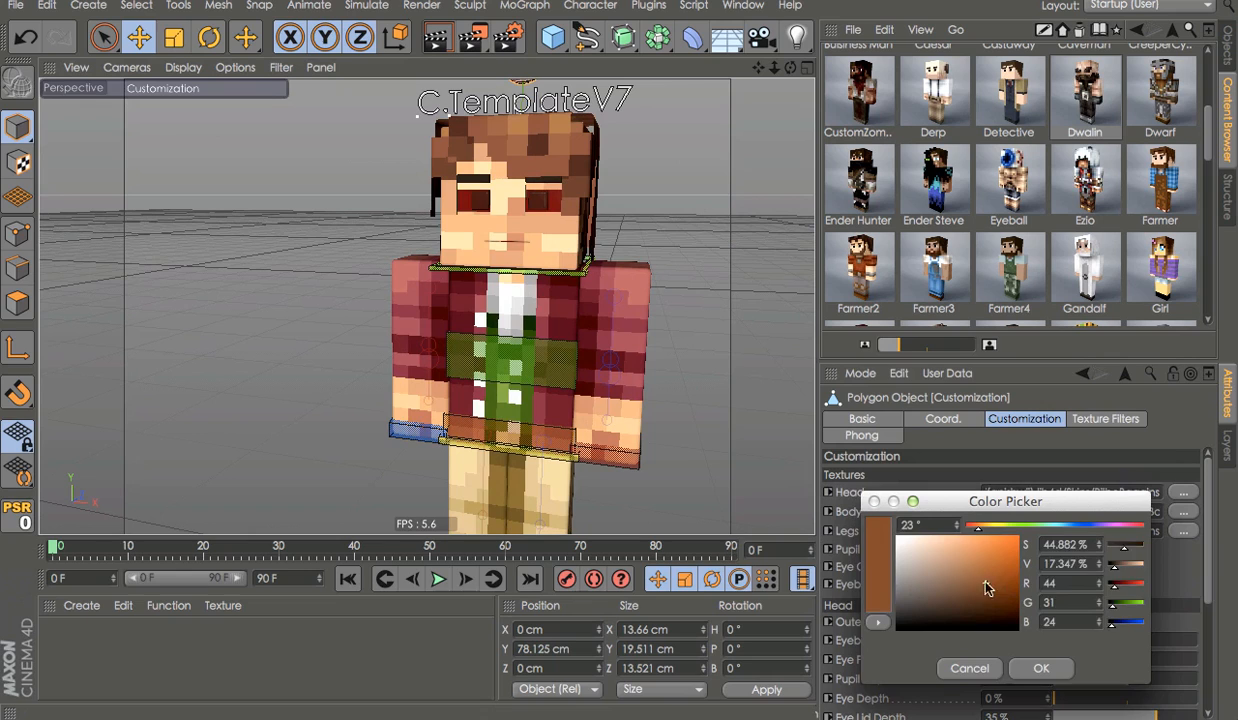
left_click(1042, 668)
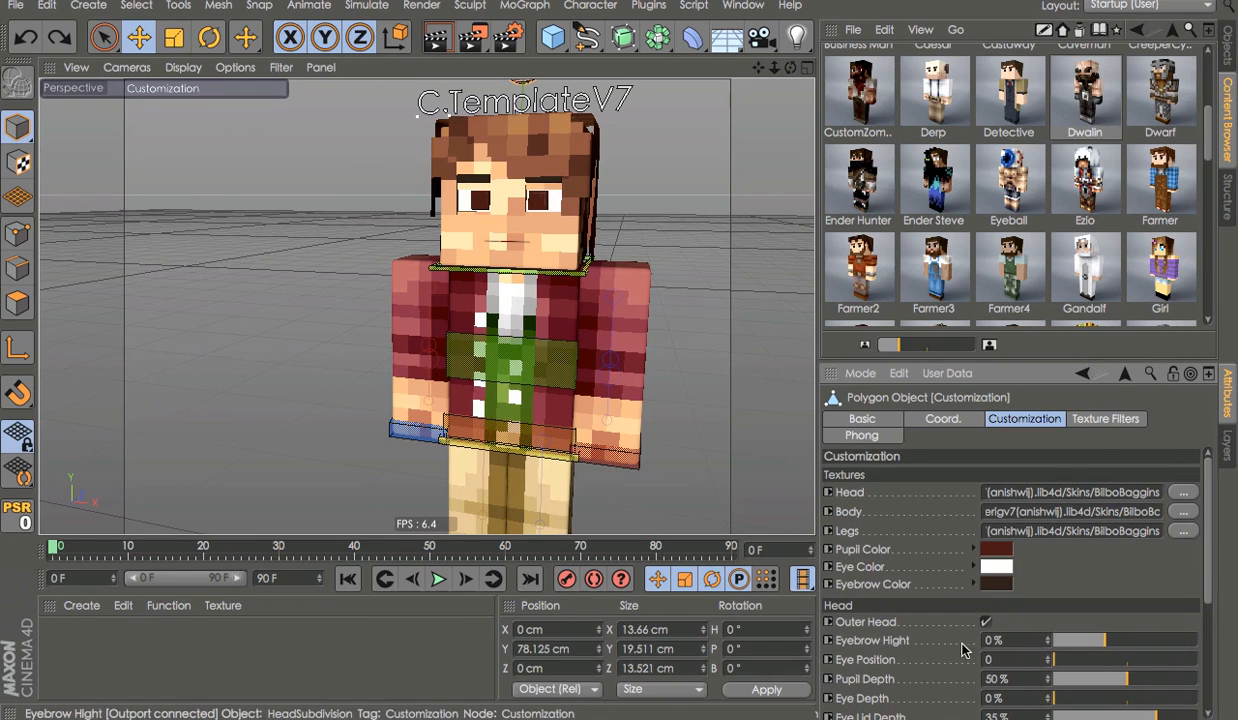
scroll(925, 643, "down", 5)
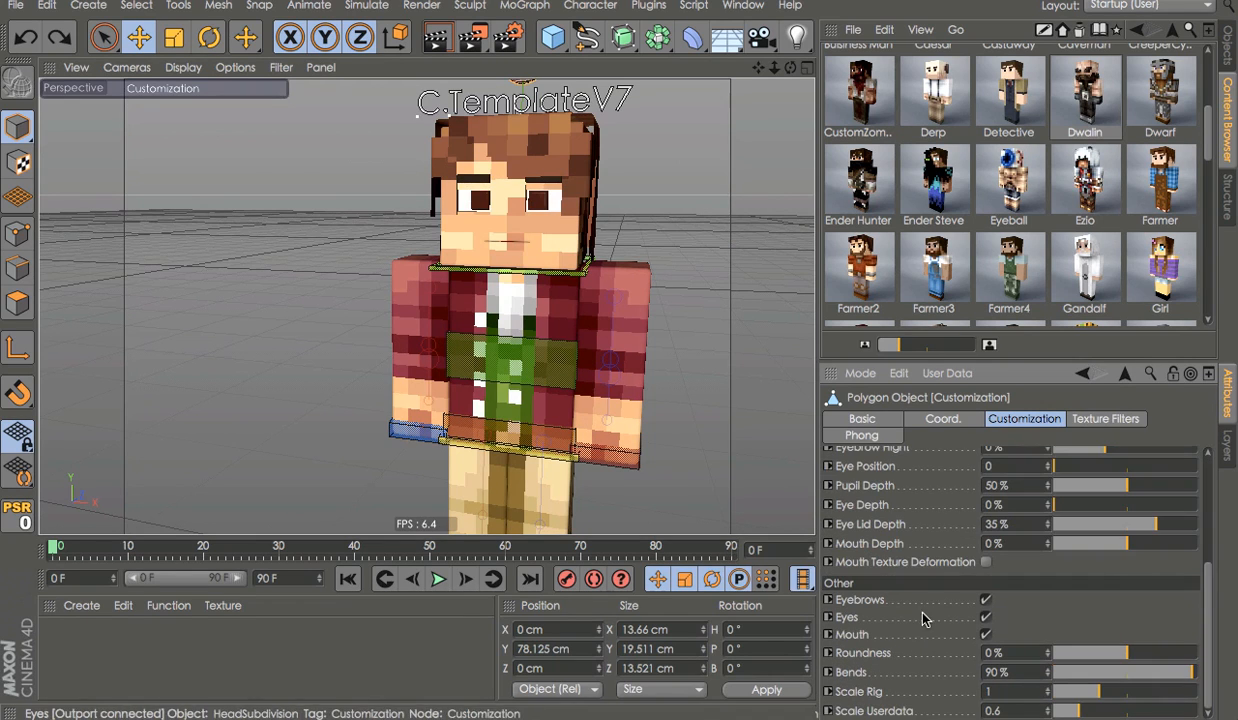
scroll(1205, 582, "up", 5)
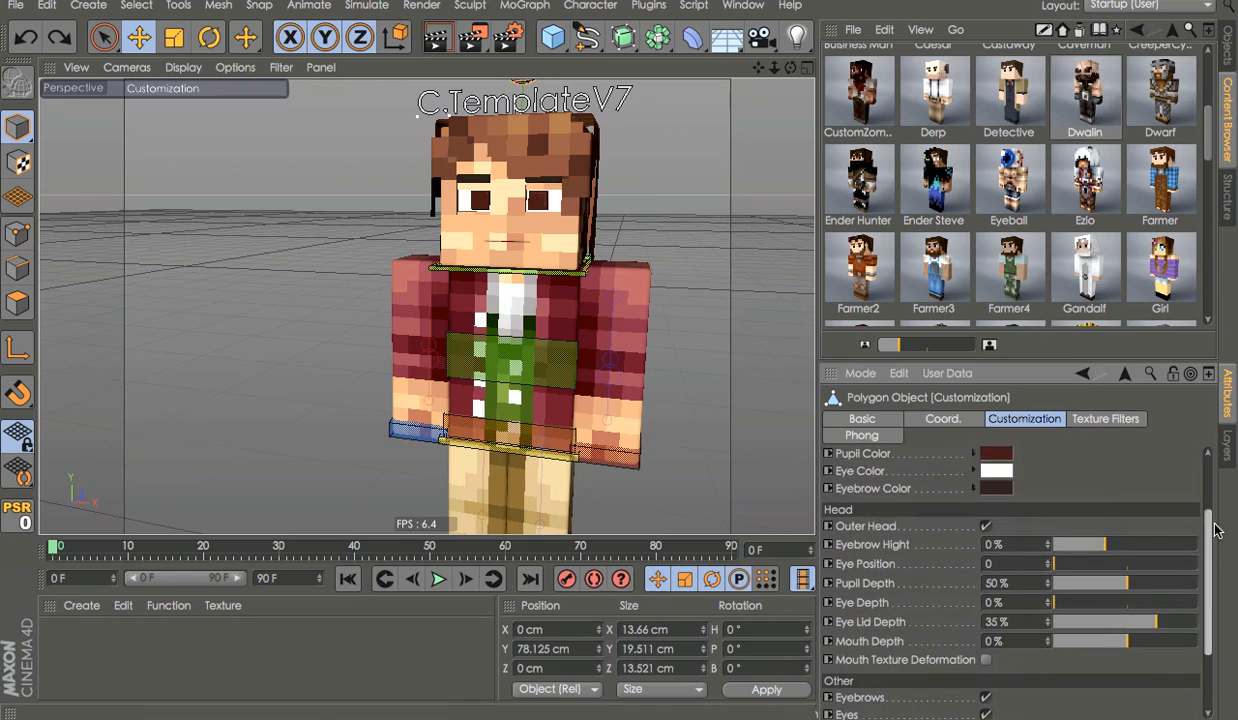
scroll(573, 211, "up", 5)
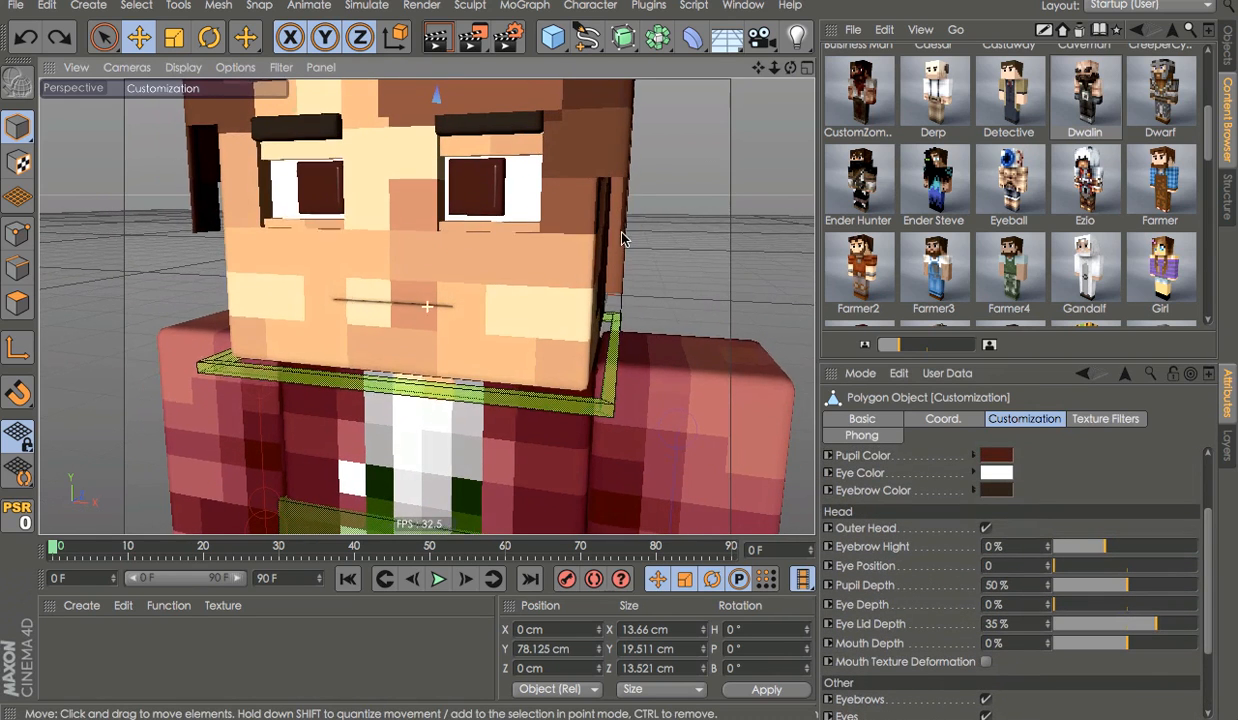
Toggle the Outer Head off and back on, and try a different Eyebrow Hight before undoing it
left_click(986, 530)
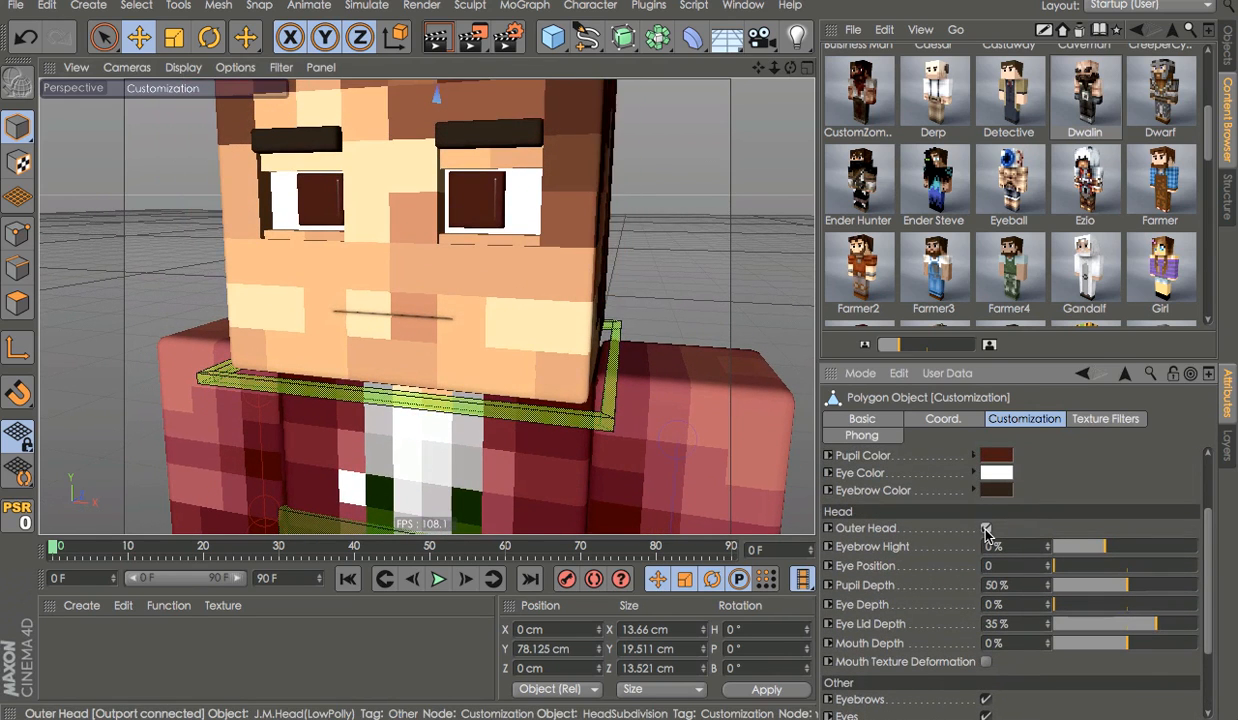
left_click(986, 529)
left_click_drag(1098, 547, 1157, 587)
key("ctrl+z")
key("ctrl+z")
Try a Pupil Depth of 91% and other eye settings on the close-up face, and undo the changes
right_click_drag(557, 190, 690, 186, "alt")
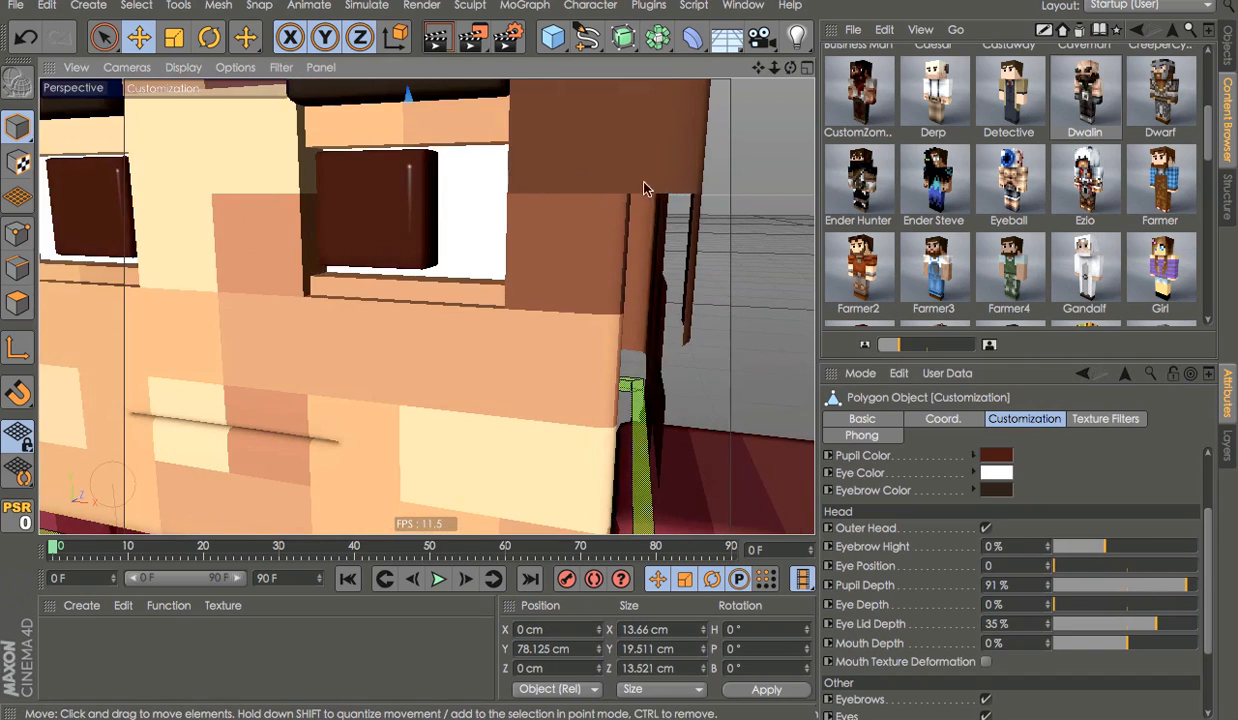
left_click_drag(647, 189, 500, 160, "alt")
left_click_drag(1179, 587, 1205, 624)
mouse_move(700, 353)
left_mouse_down("alt")
mouse_move(565, 403)
mouse_move(618, 358)
mouse_move(697, 373)
left_mouse_up("alt")
key("ctrl+z")
key("ctrl+z")
key("ctrl+z")
key("ctrl+z")
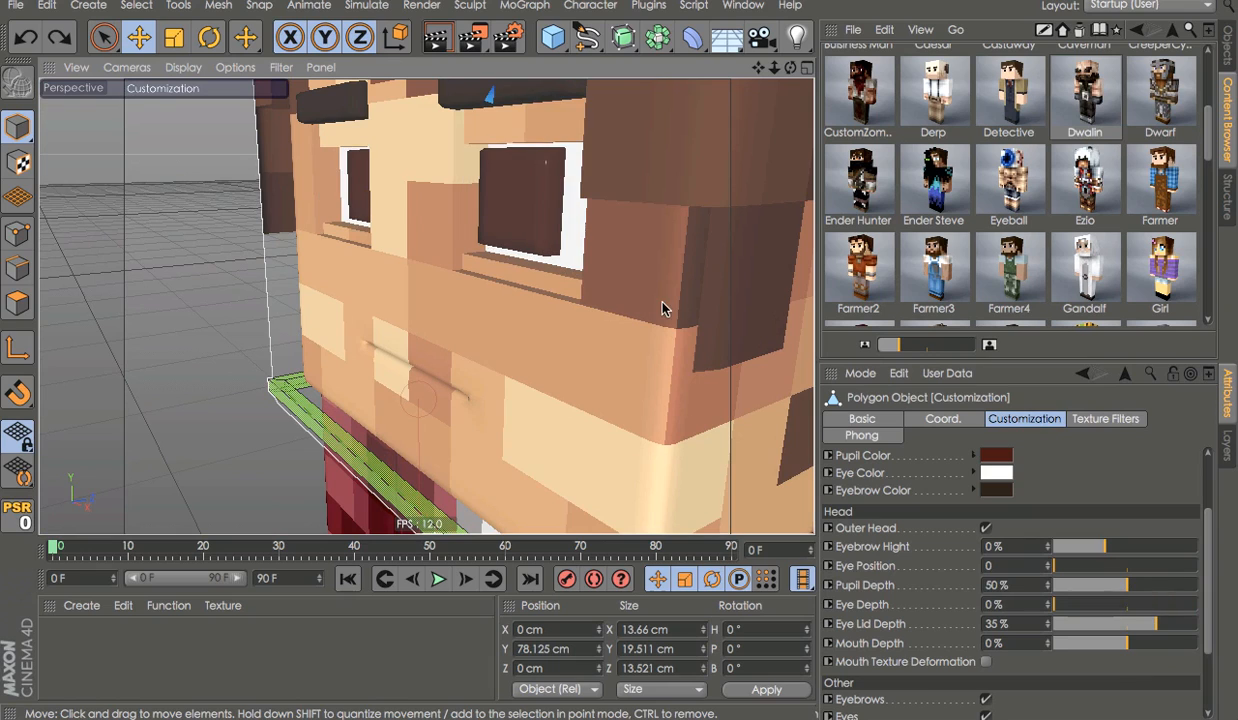
key("ctrl+z")
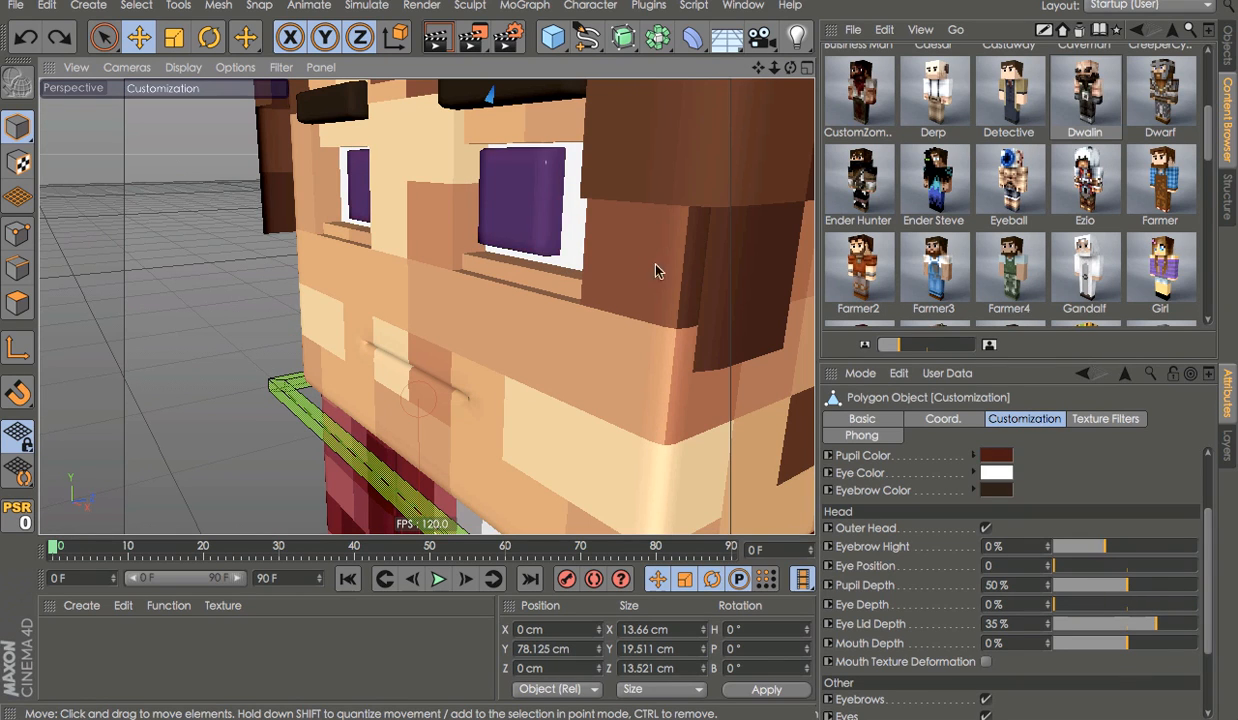
Try different Mouth Depth values on the character's face and undo the change
left_click(1148, 643)
left_click_drag(1109, 652, 1035, 650)
key("ctrl+z")
Turn on Mouth Texture Deformation, inspect its effect around the mouth, and turn it off again
left_click(986, 662)
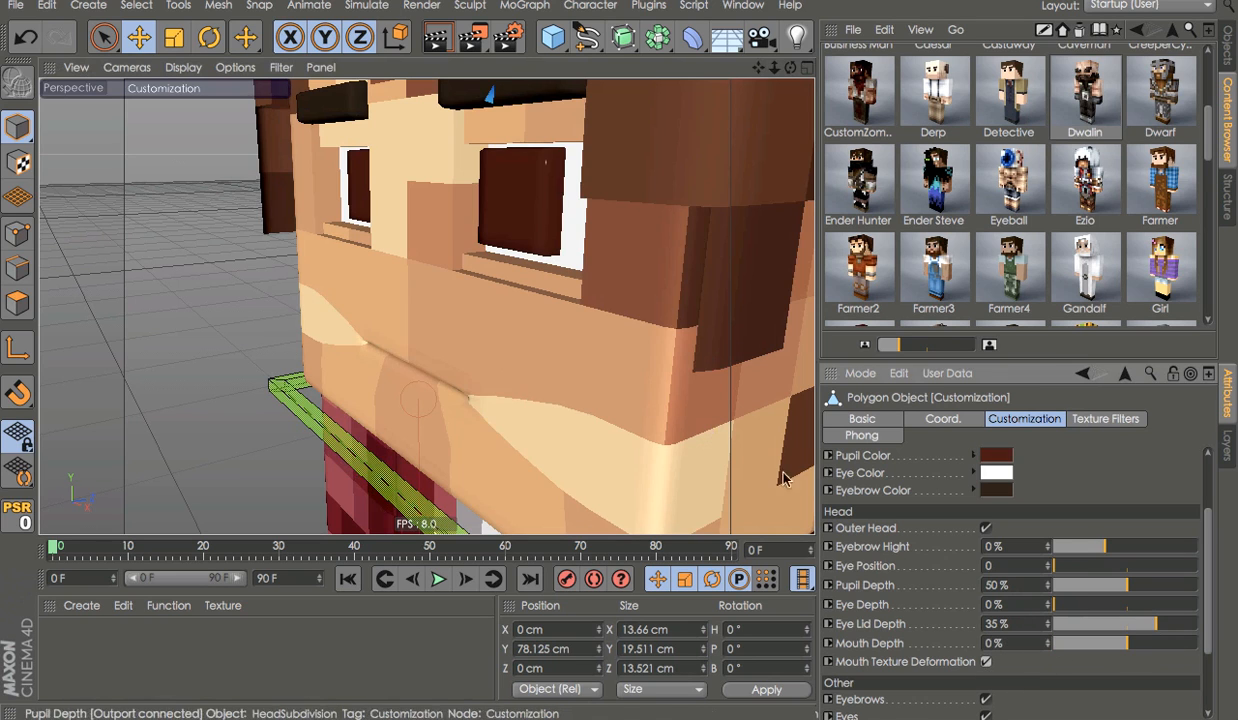
left_click_drag(765, 450, 733, 444, "alt")
scroll(700, 445, "down", 5)
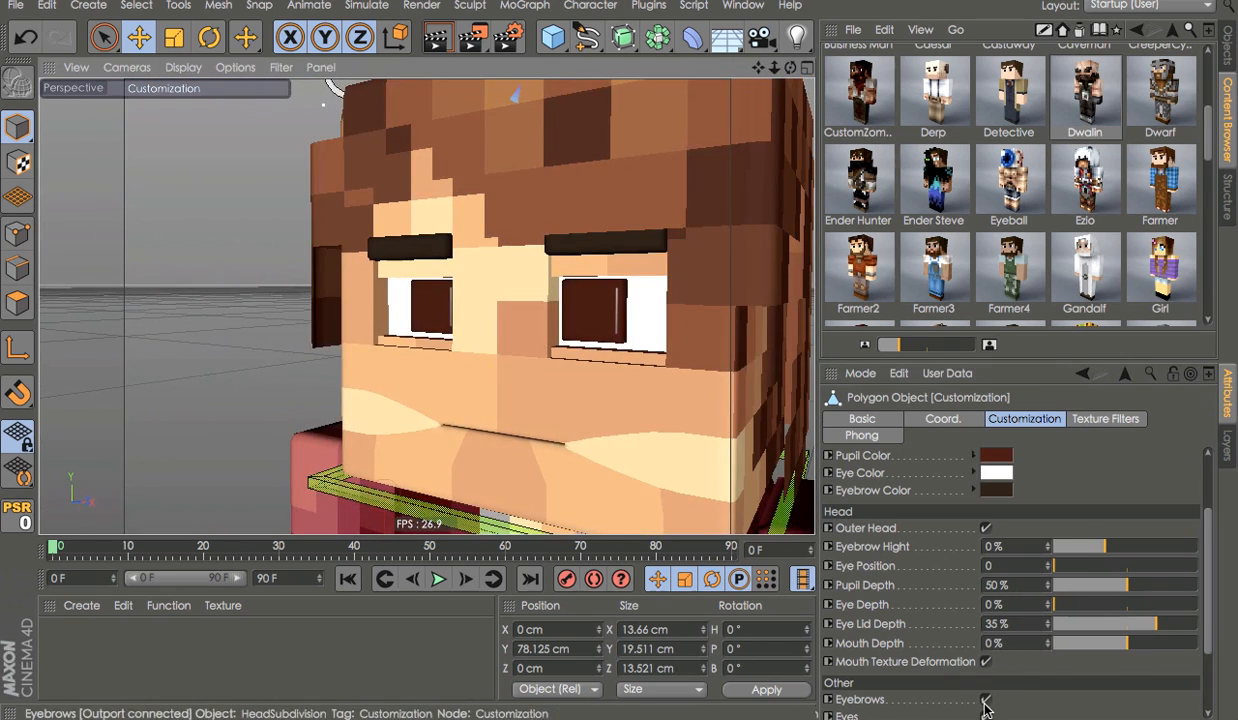
left_click(986, 662)
Hide the character's Eyebrows, Eyes and Mouth, and show all three again
scroll(1000, 590, "down", 5)
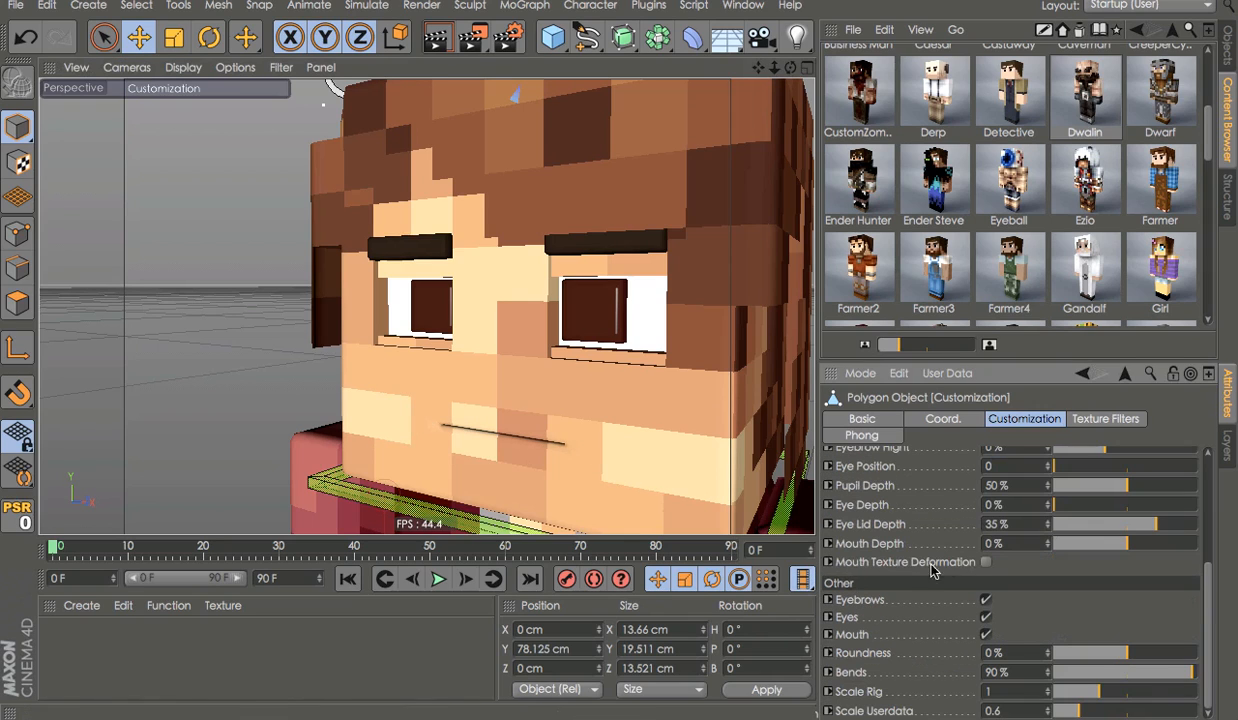
left_click(986, 600)
left_click(986, 617)
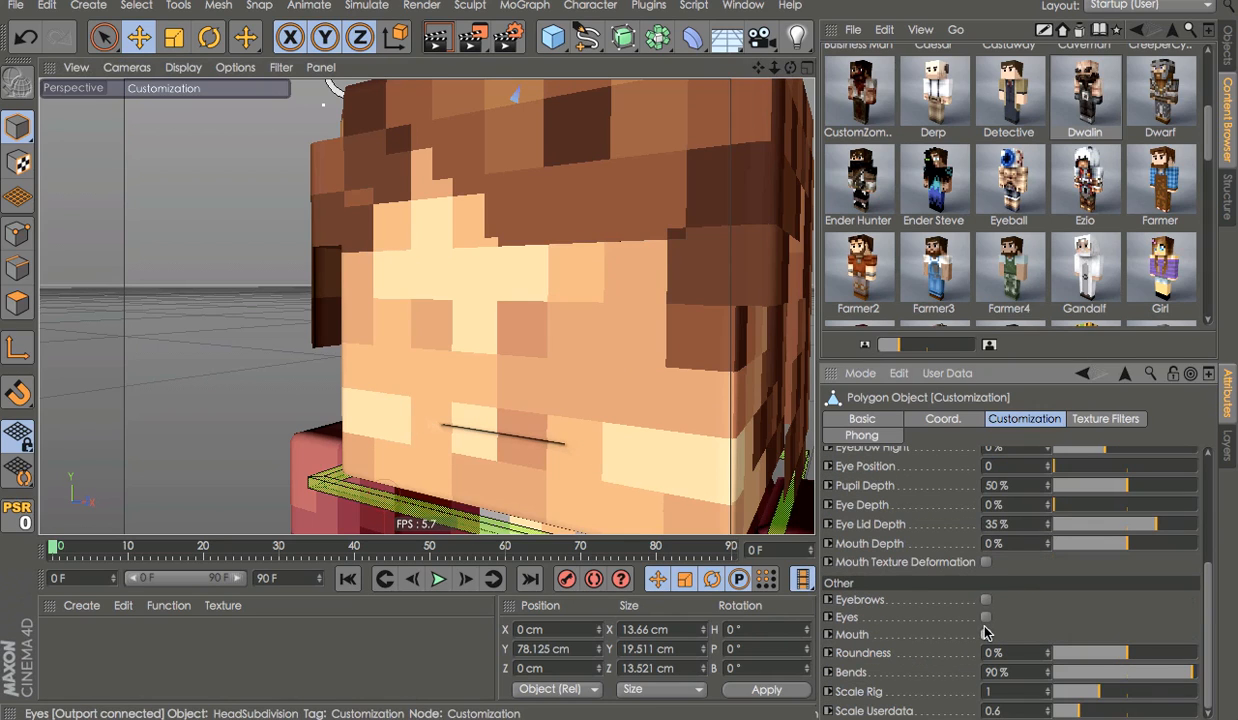
left_click(986, 634)
left_click(986, 617)
left_click(986, 600)
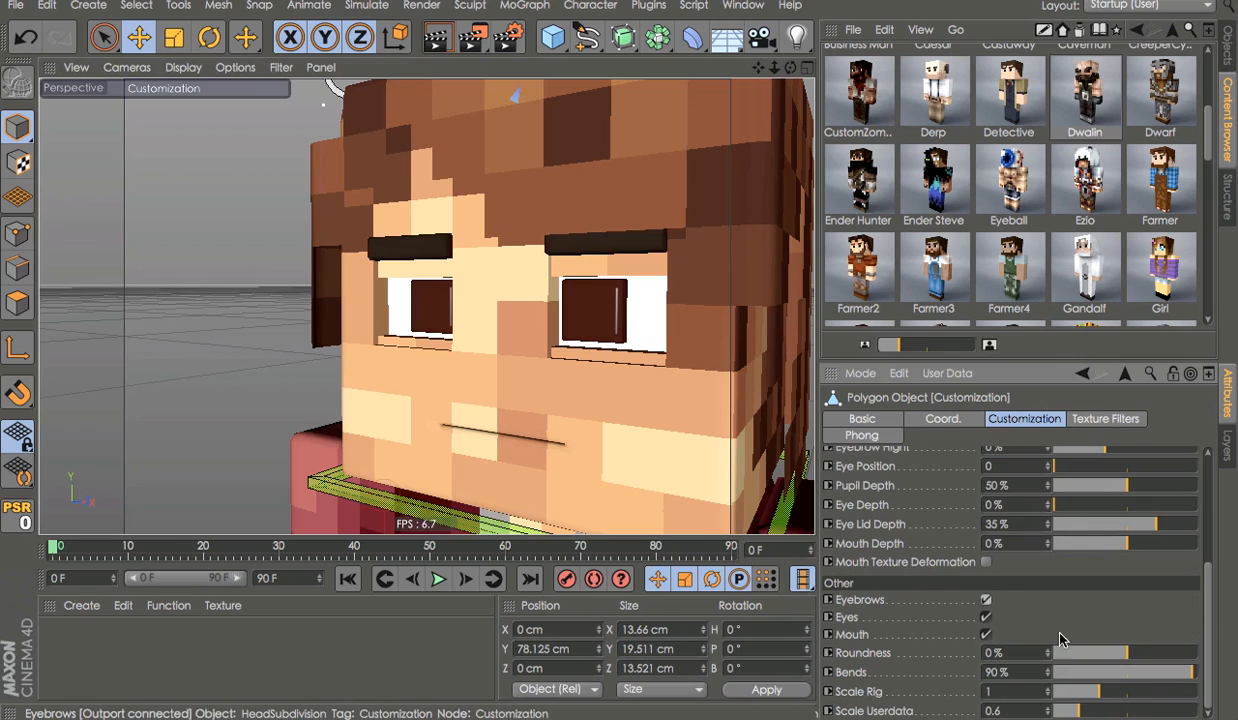
Try a Roundness of 86% and a Bends value of 17% on the body, and undo both changes
scroll(672, 469, "down", 6)
middle_click_drag(672, 469, 557, 220, "alt")
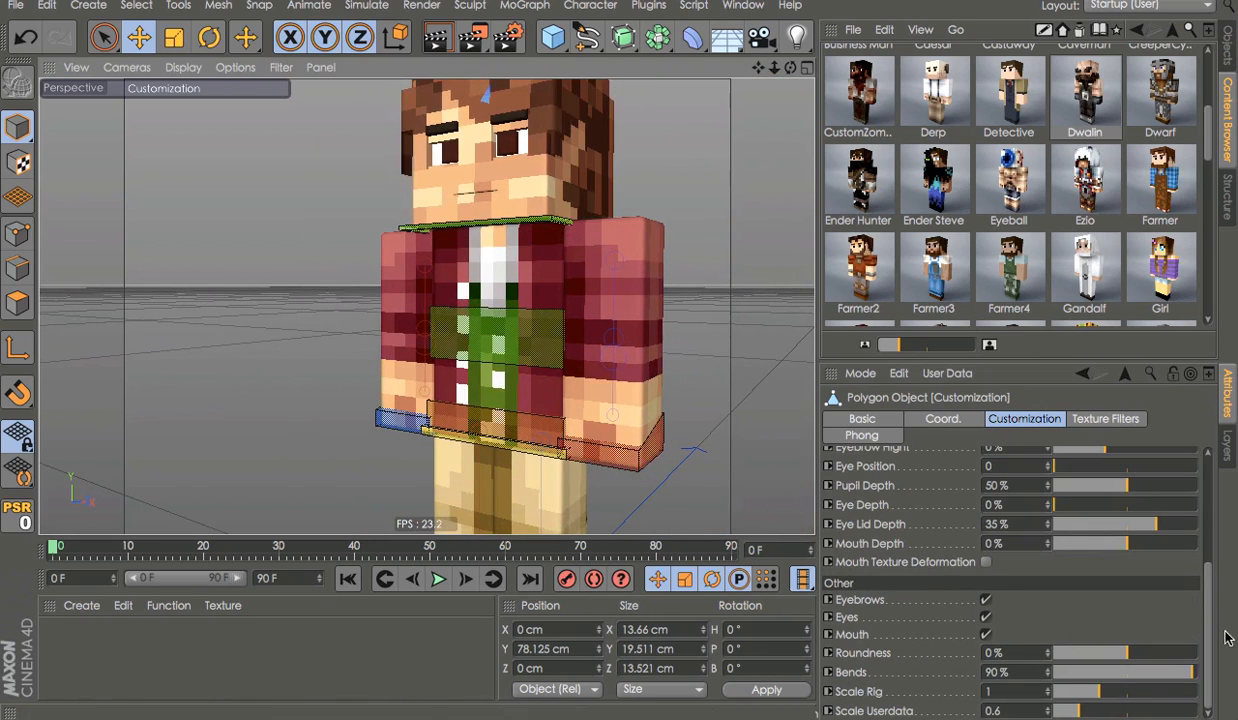
left_click(1149, 652)
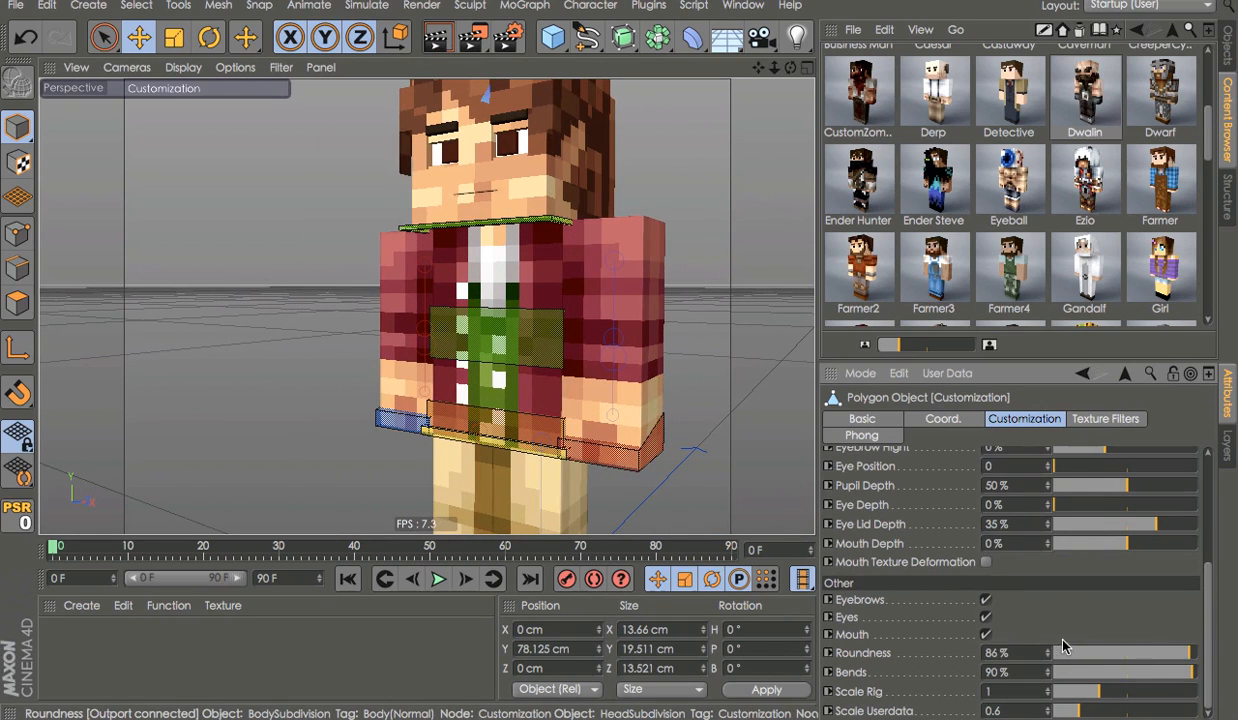
left_click_drag(1063, 639, 1180, 656)
key("ctrl+z")
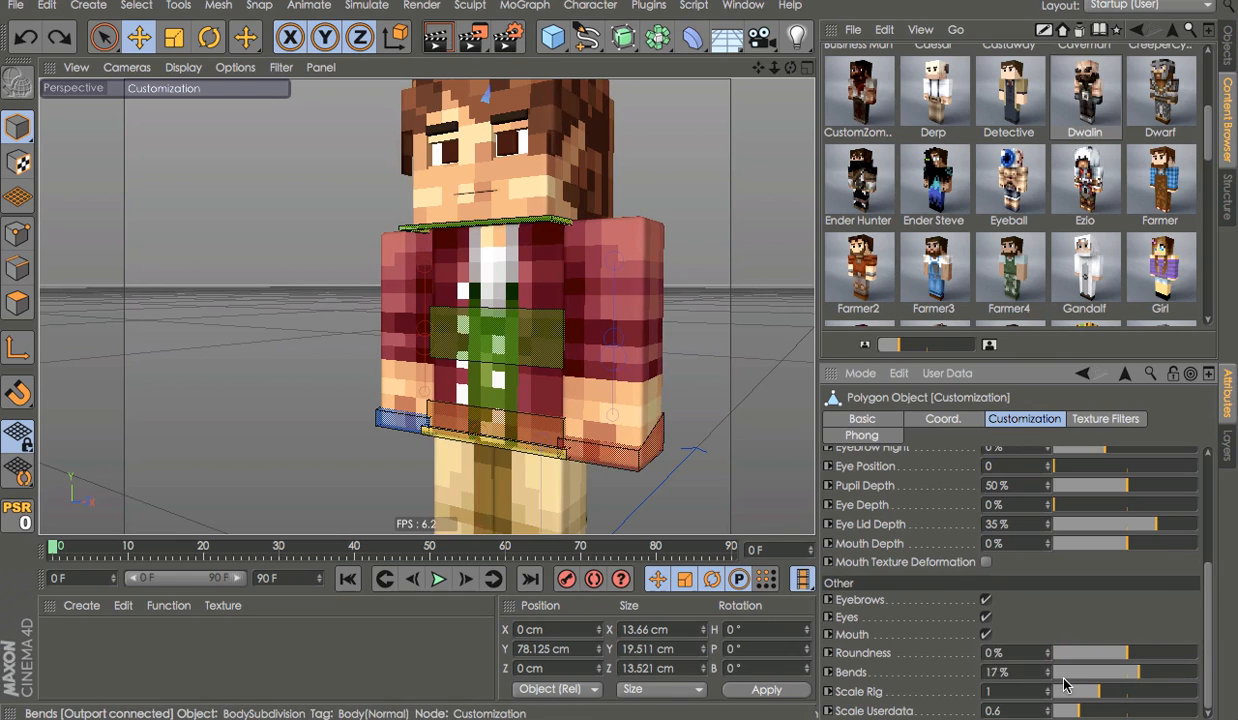
left_click_drag(612, 282, 596, 378, "alt")
key("ctrl+z")
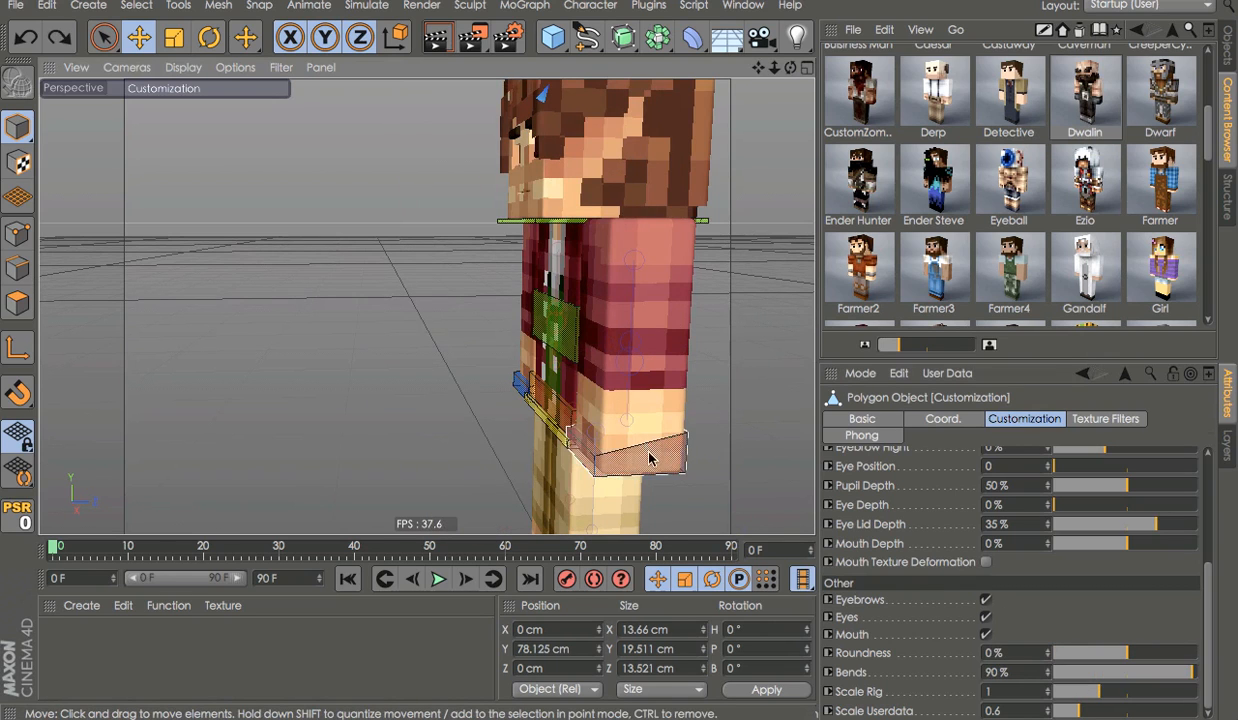
Move the left arm controller up and forward to bend the character's elbow
left_click(649, 459)
left_click_drag(688, 381, 619, 293)
middle_click_drag(619, 300, 619, 495, "alt")
Try a Bends value of 7% on the bent arm through the Customization controller, and undo it together with the arm pose
left_click(596, 143)
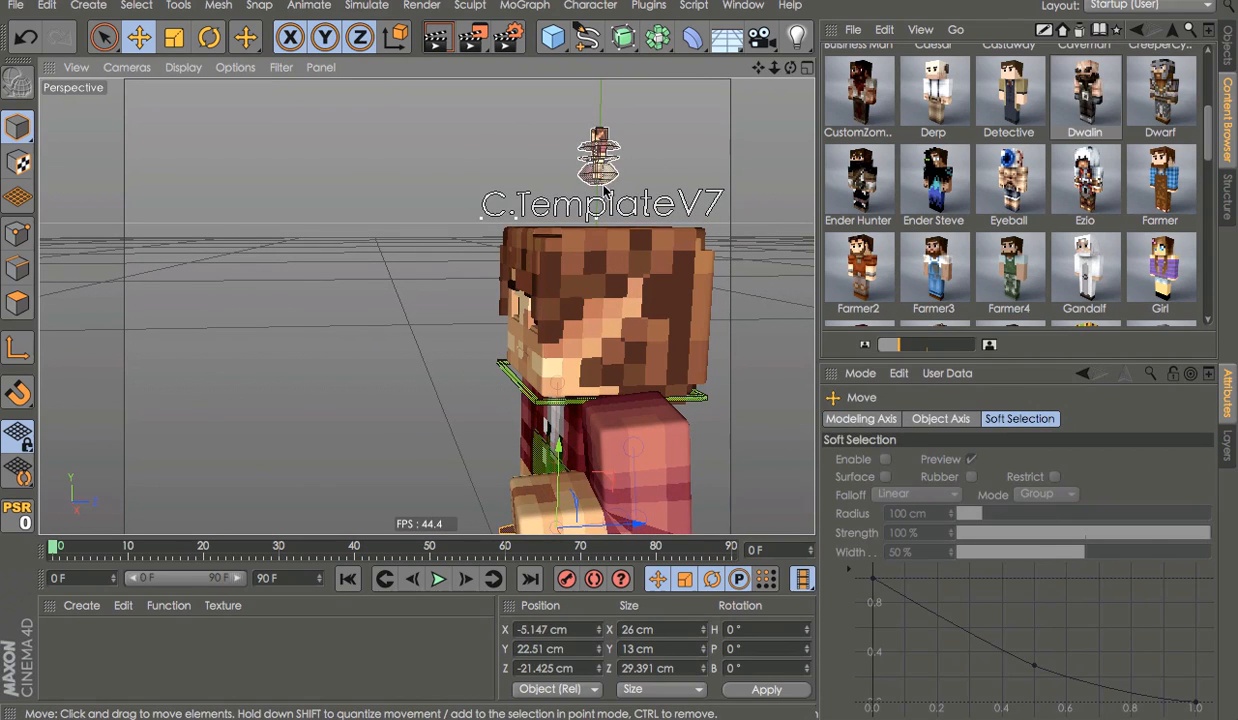
middle_click_drag(620, 330, 548, 182, "alt")
scroll(870, 610, "down", 5)
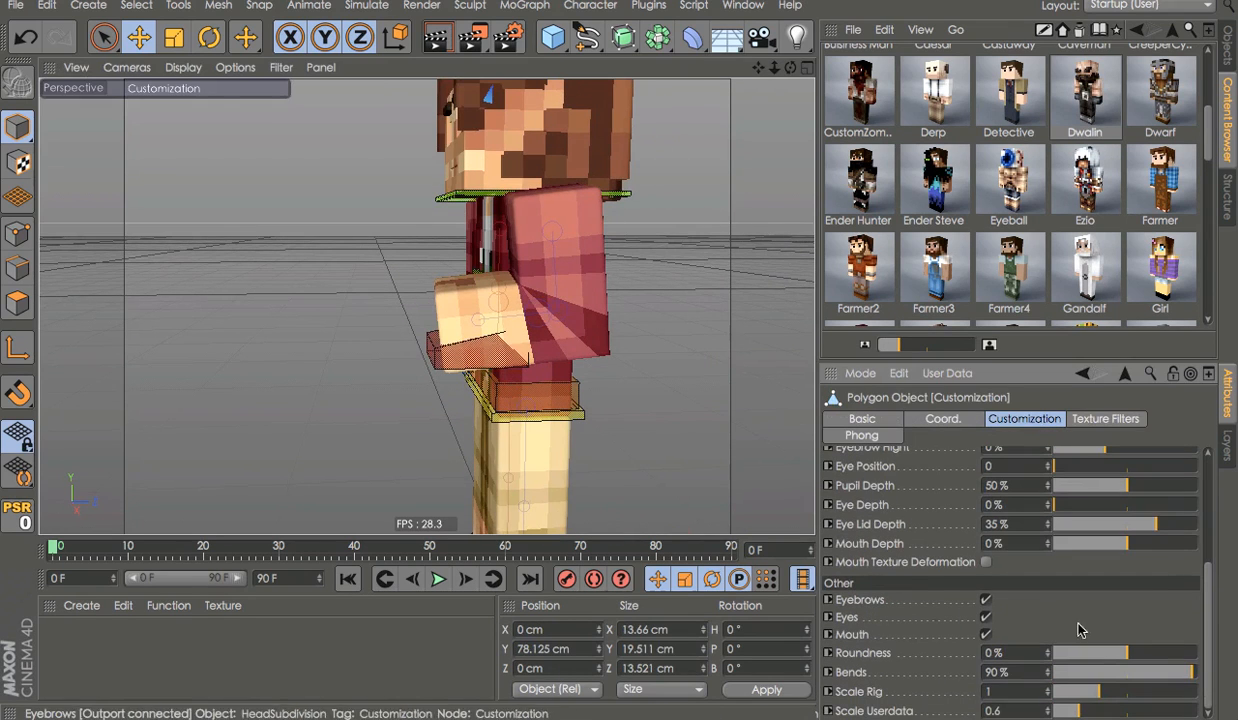
left_click_drag(1237, 643, 694, 613)
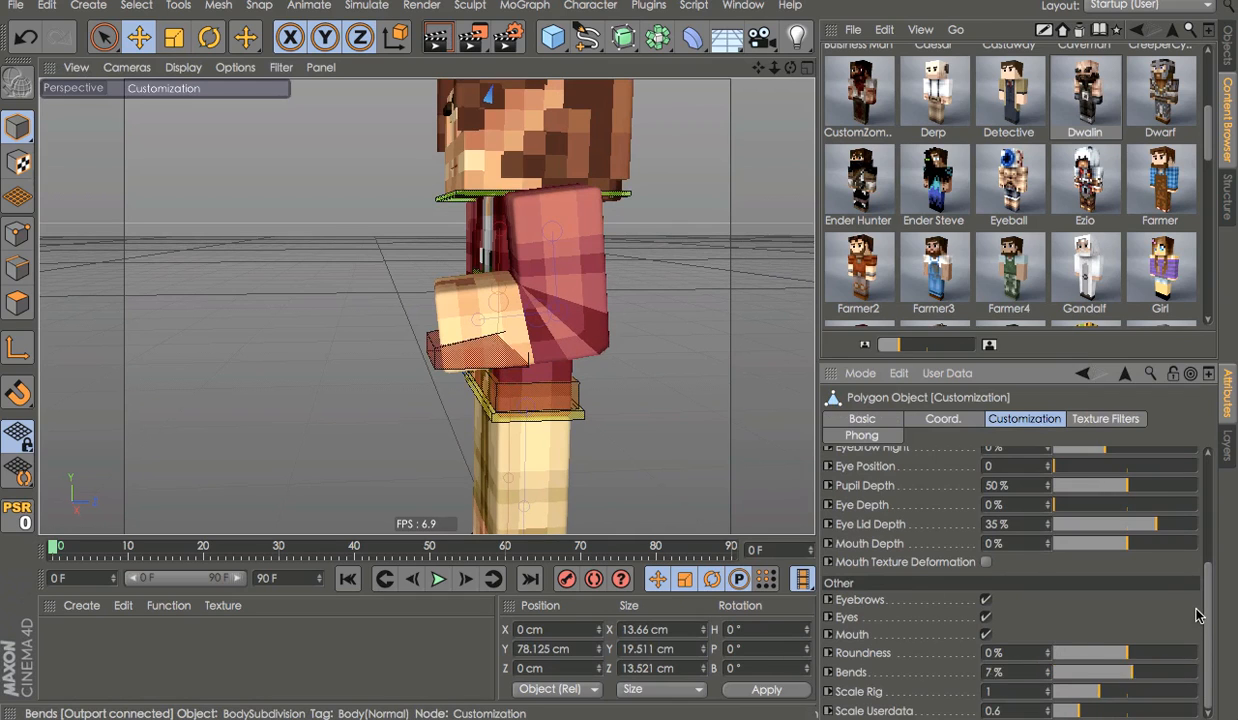
key("ctrl+z")
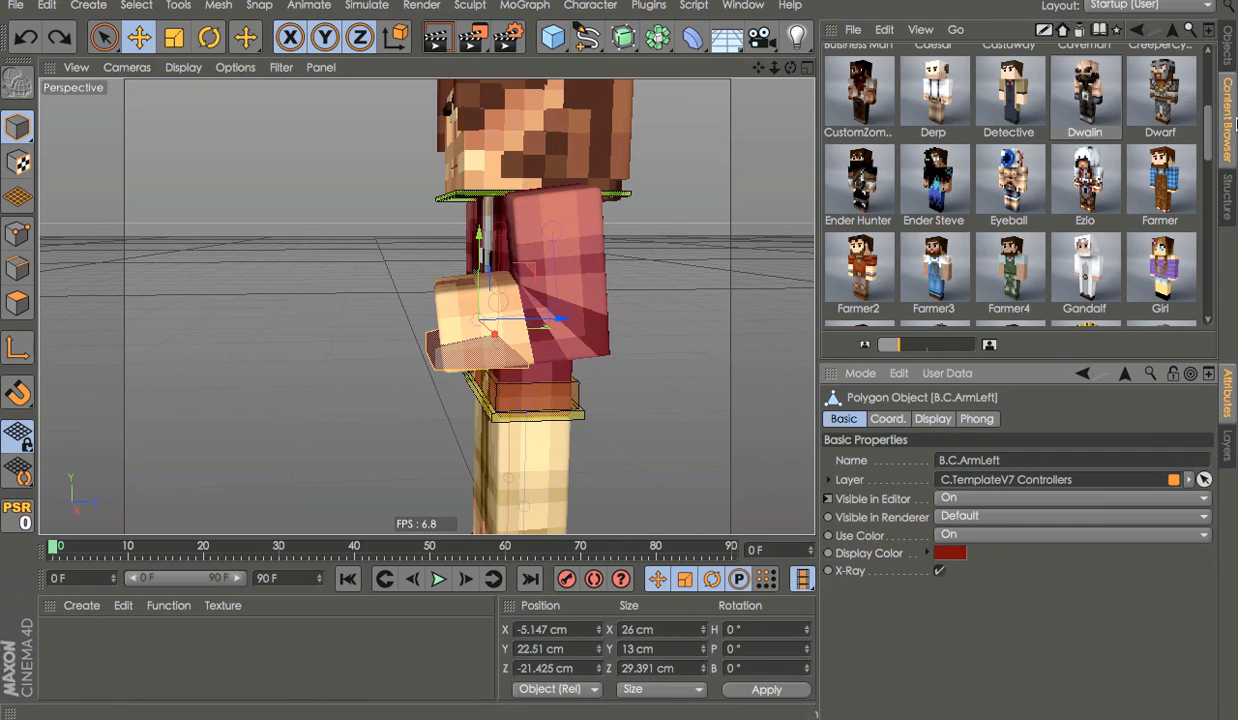
key("ctrl+z")
Select the C.TemplateV7 root object and enable its Userdata option to show the control board beside the character
middle_click_drag(701, 126, 646, 293, "alt")
left_click(476, 150)
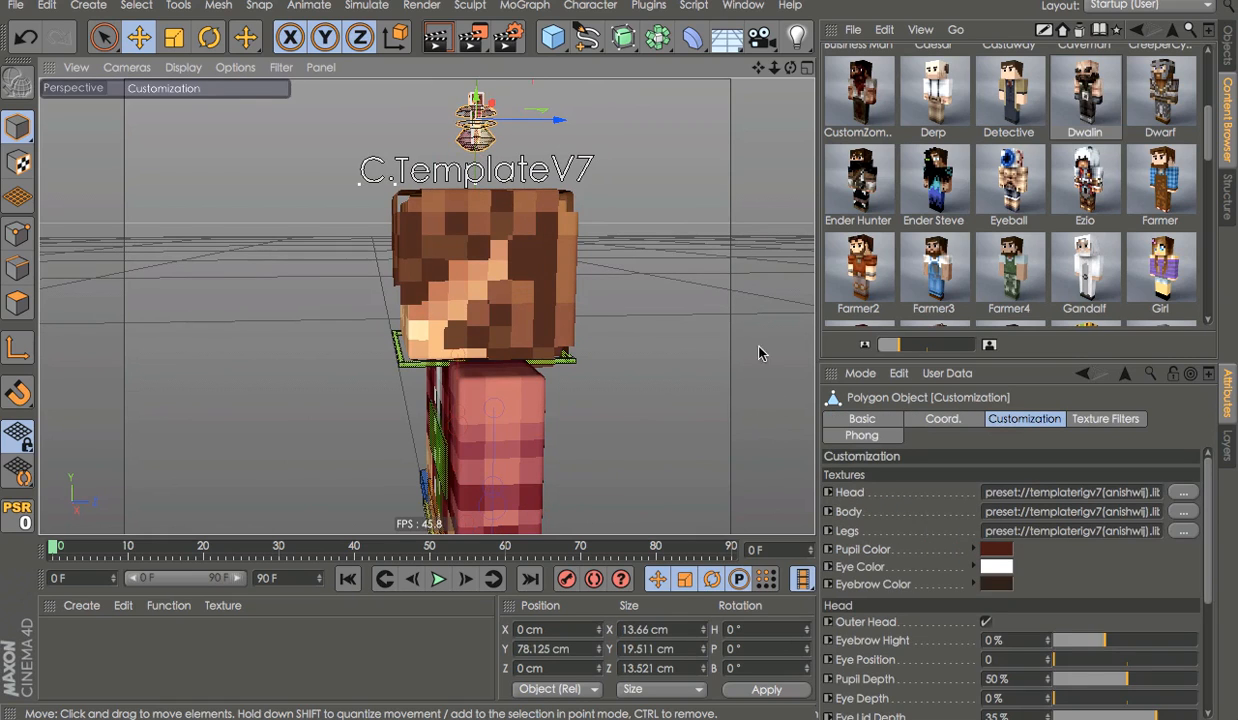
left_click(1229, 45)
left_click(890, 53)
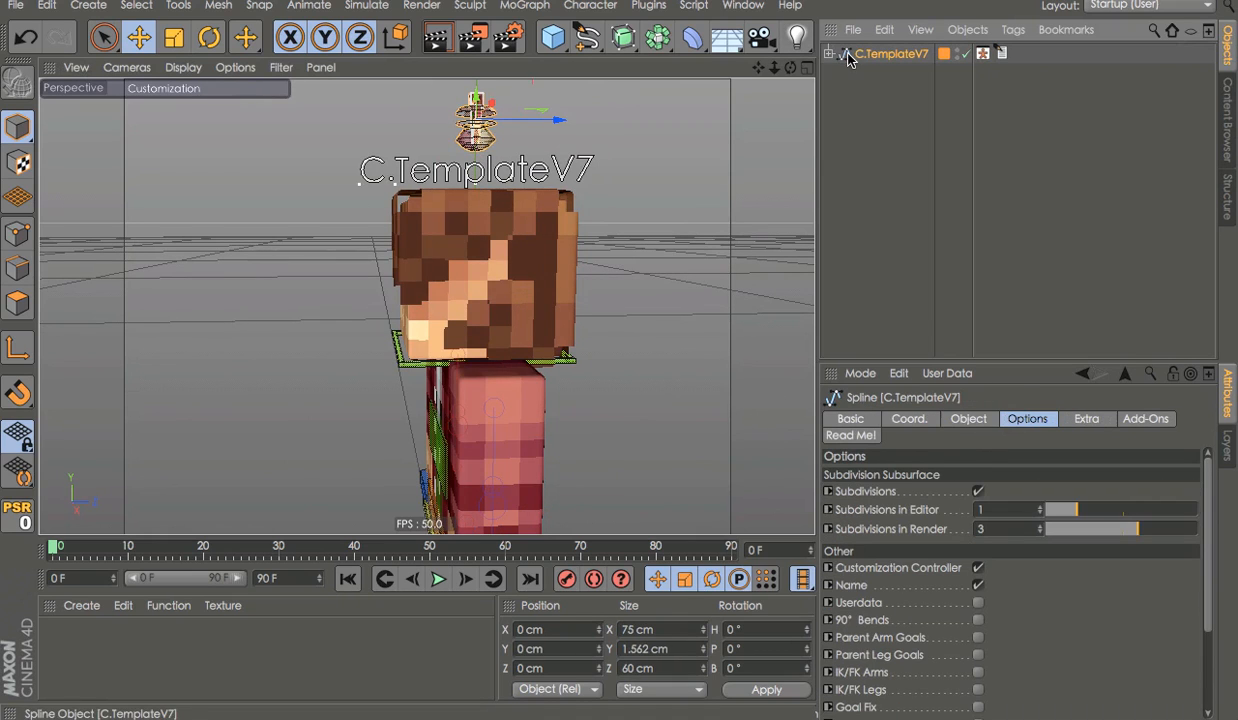
scroll(948, 617, "down", 3)
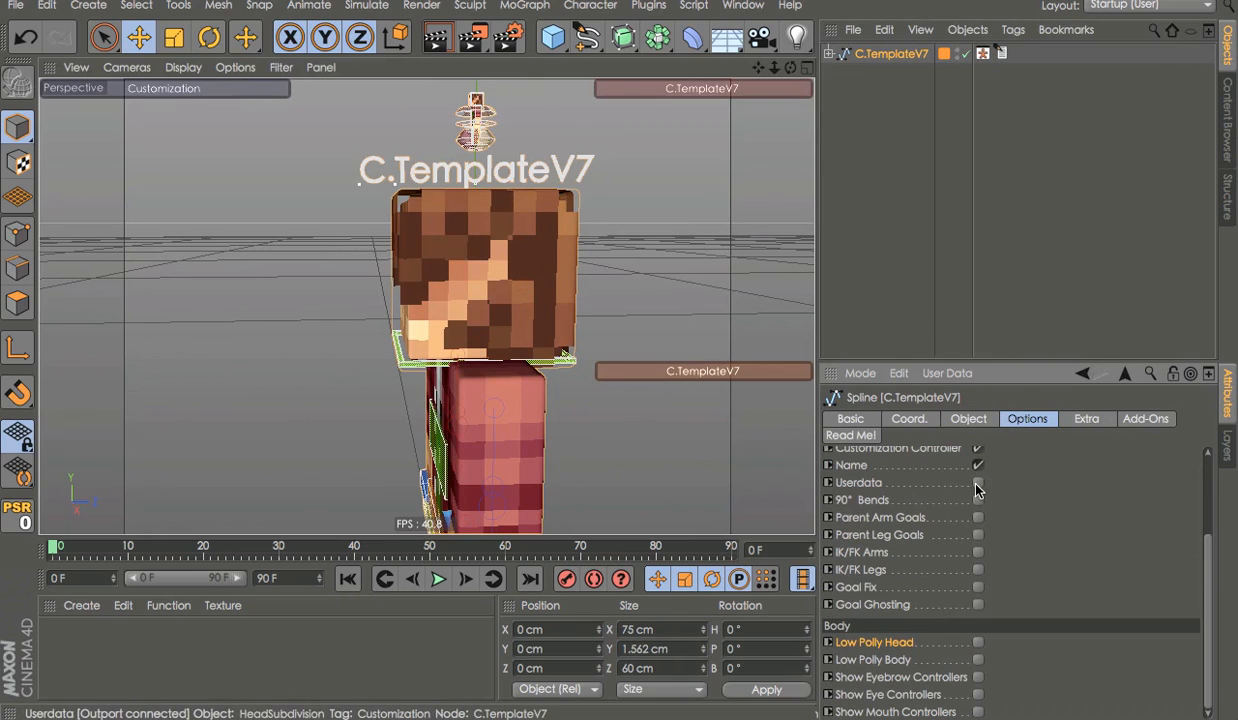
left_click(548, 188)
left_click_drag(548, 188, 798, 238, "alt")
scroll(741, 238, "down", 4)
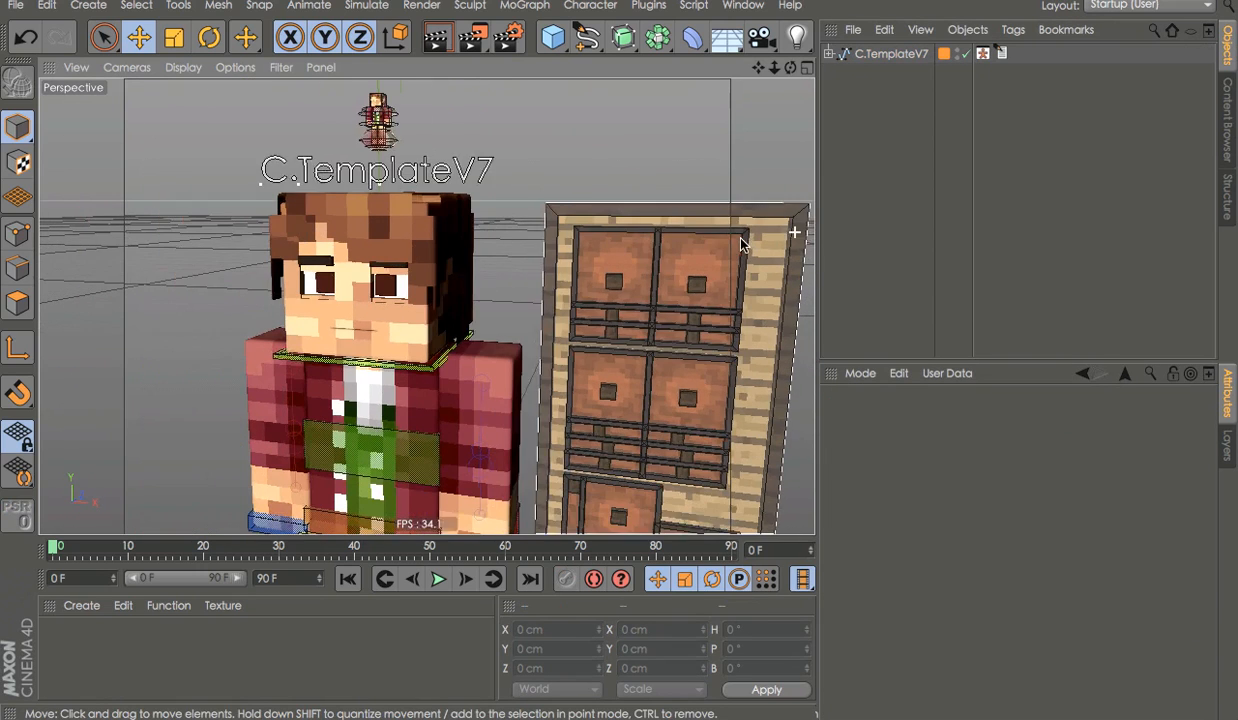
Try a Scale Userdata value of 1 on the Customization controller and undo the change
left_click(394, 120)
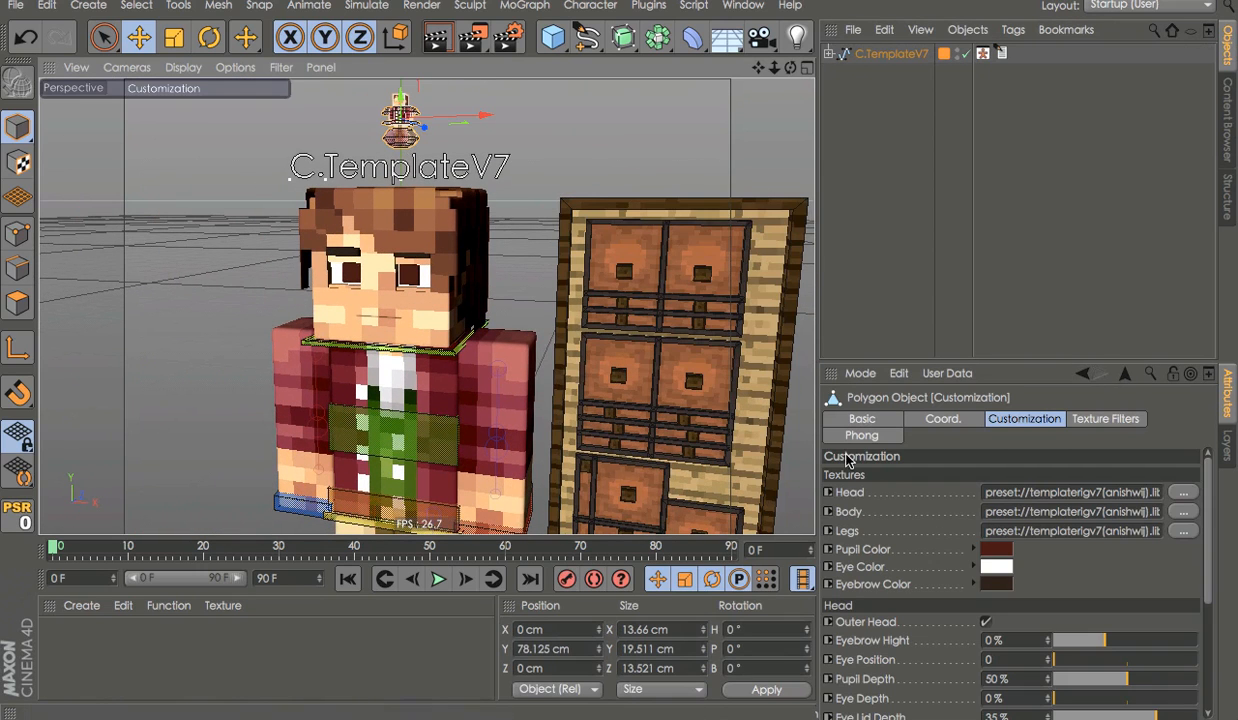
scroll(993, 705, "down", 5)
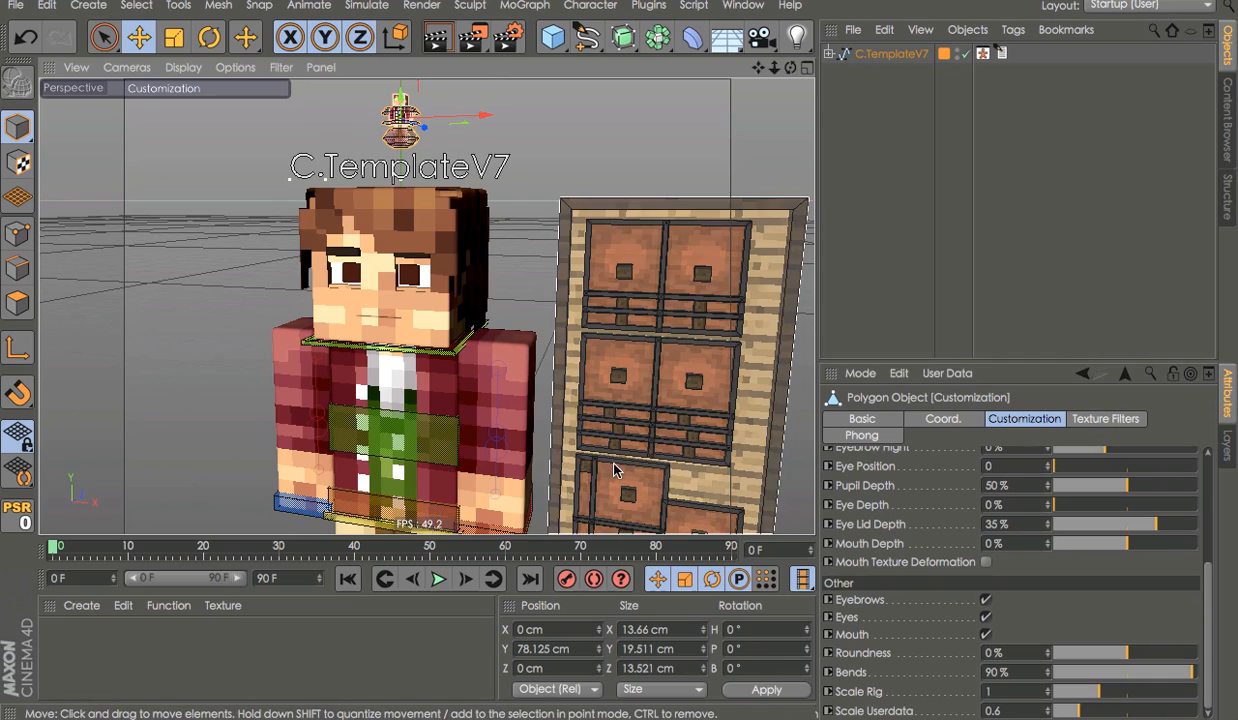
middle_click_drag(612, 465, 618, 403, "alt")
left_click_drag(695, 447, 740, 390, "alt")
mouse_move(1115, 697)
left_mouse_down()
mouse_move(1066, 688)
mouse_move(1128, 680)
mouse_move(1100, 671)
mouse_move(1120, 650)
mouse_move(1100, 716)
mouse_move(1139, 716)
mouse_move(1003, 713)
mouse_move(1100, 714)
left_mouse_up()
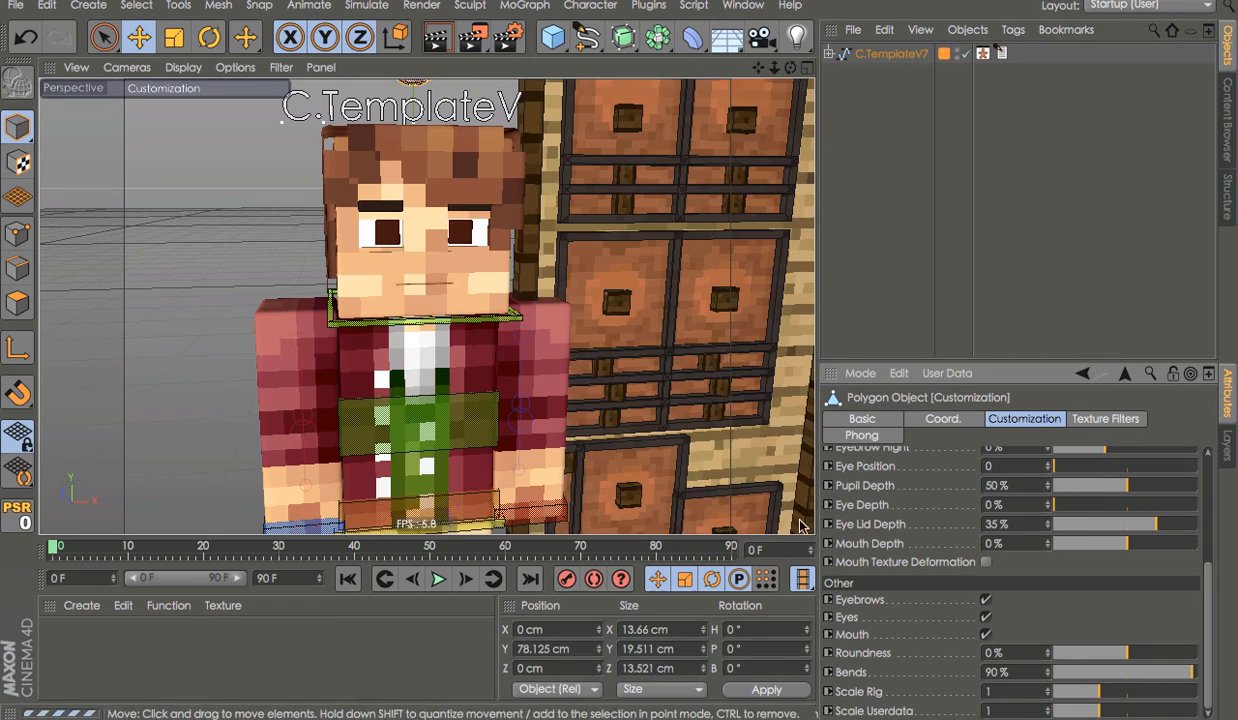
left_click(26, 35)
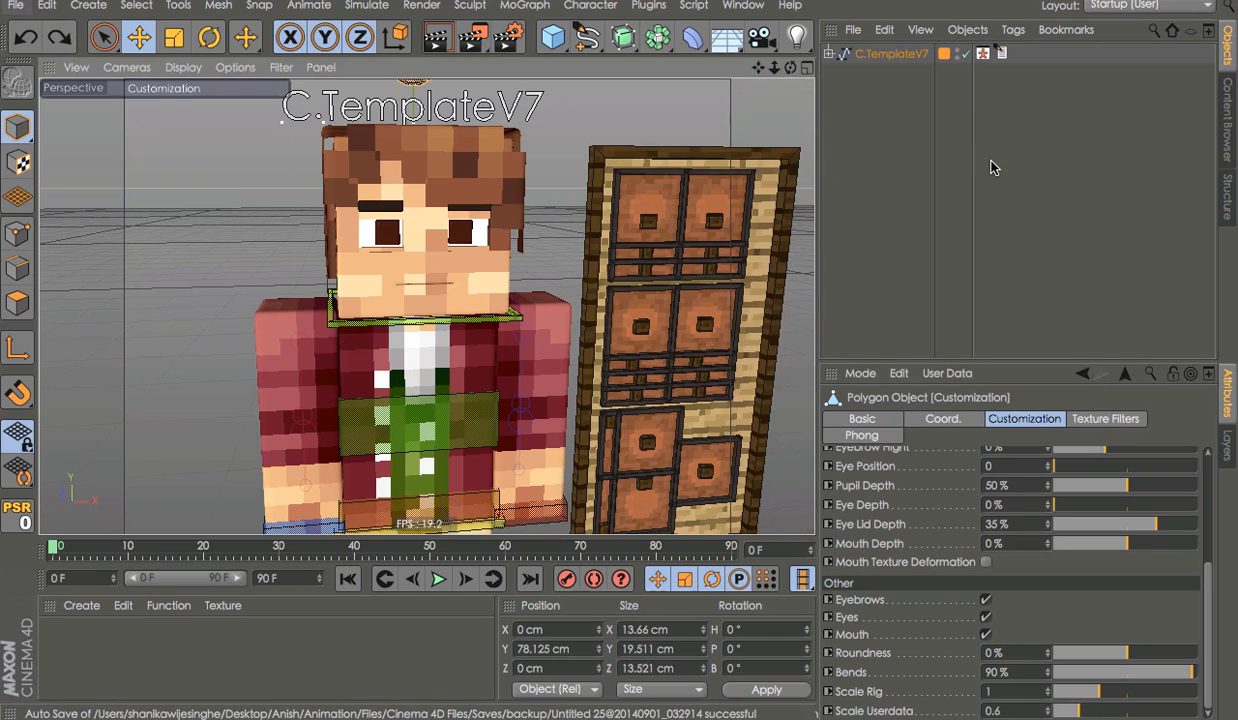
left_click(989, 166)
left_click_drag(752, 265, 613, 277, "alt")
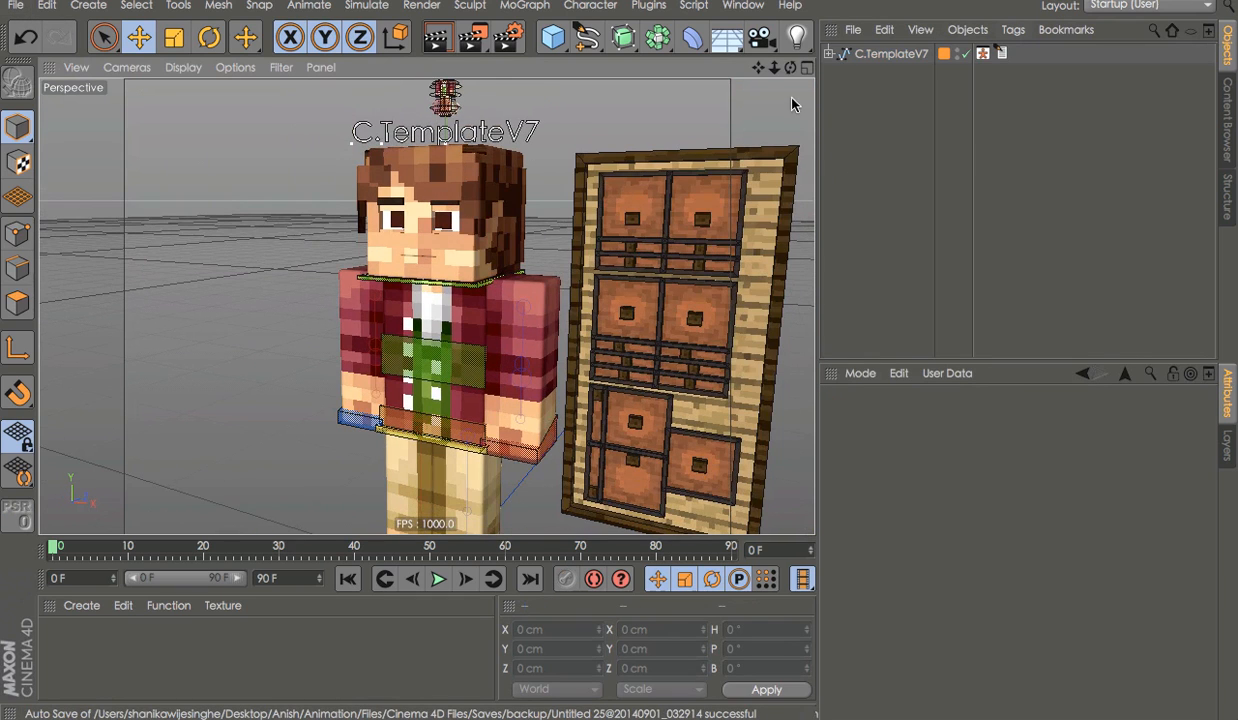
Open the Customization controller's Texture Filters, try the Head's Hue, Saturation and Contrast, and undo the changes
left_click(452, 102)
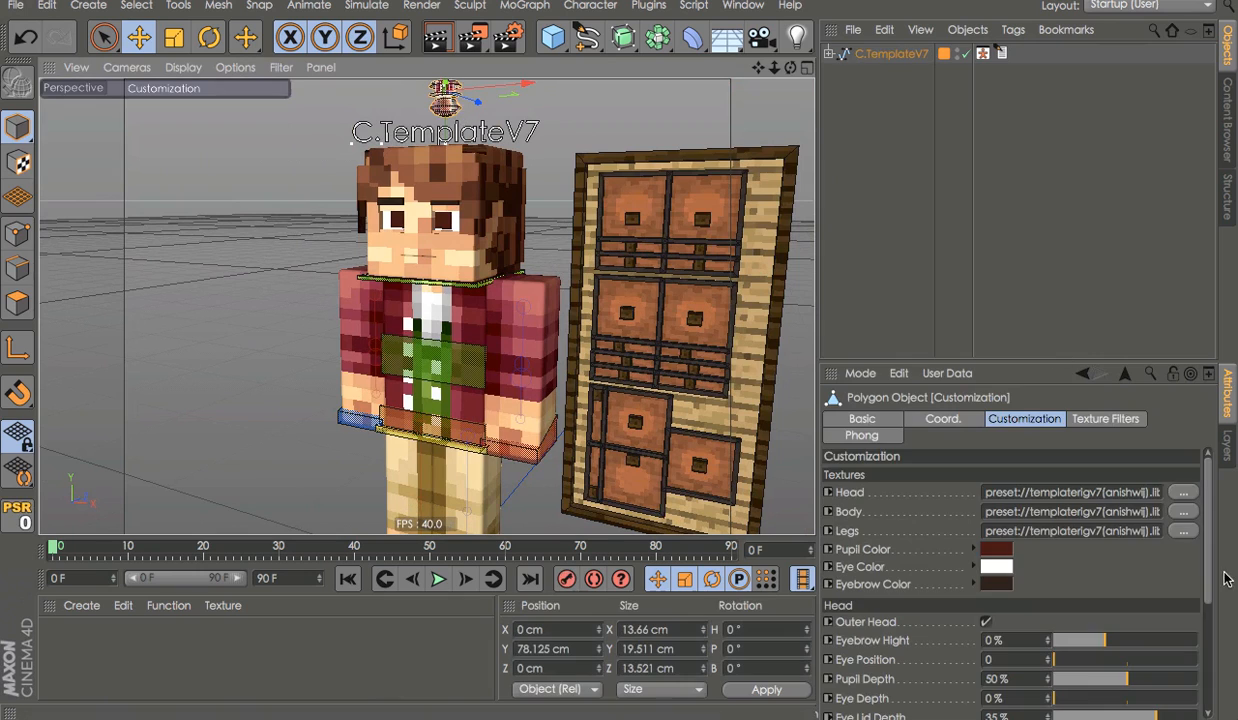
left_click(1136, 420)
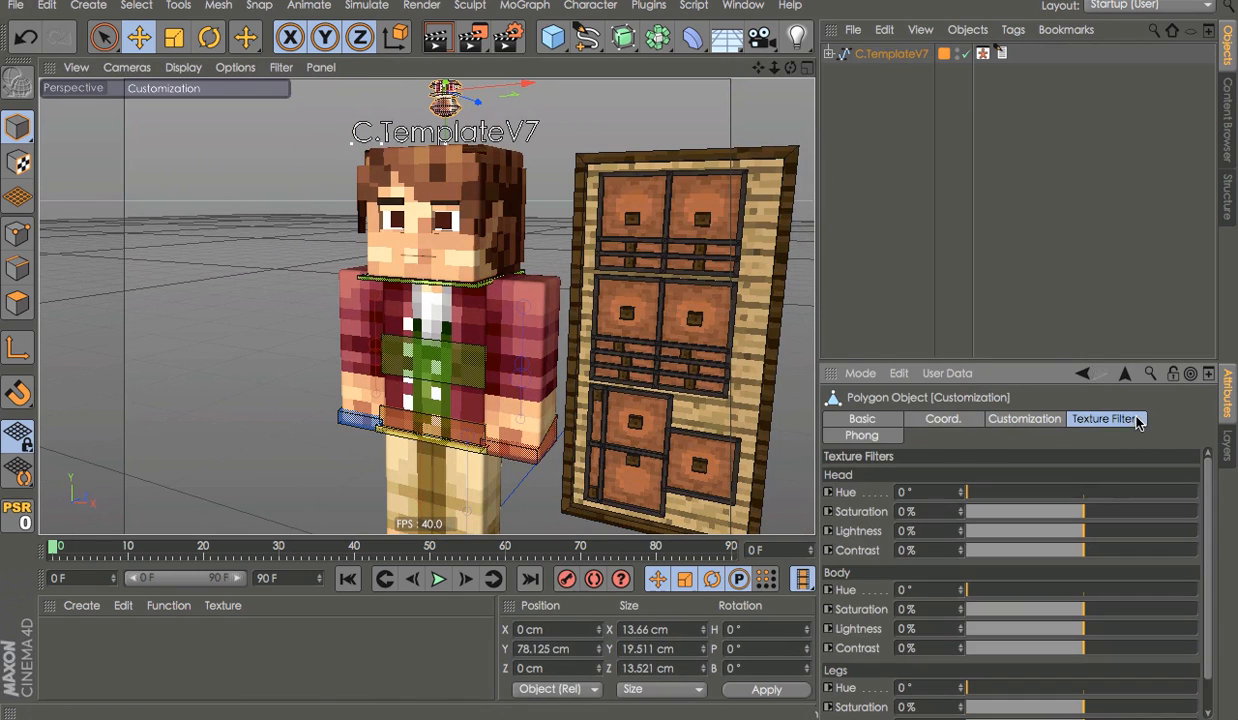
left_click(1096, 492)
left_click(1097, 513)
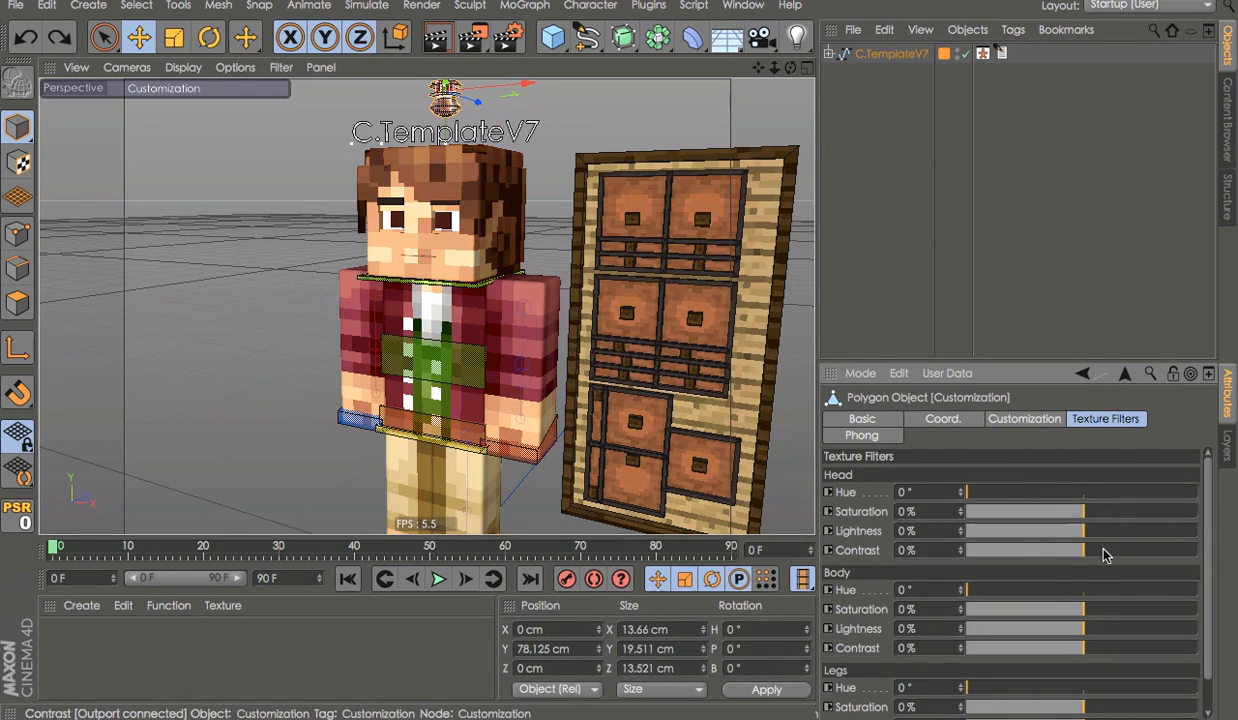
left_click_drag(1105, 555, 1022, 545)
left_click(1003, 265)
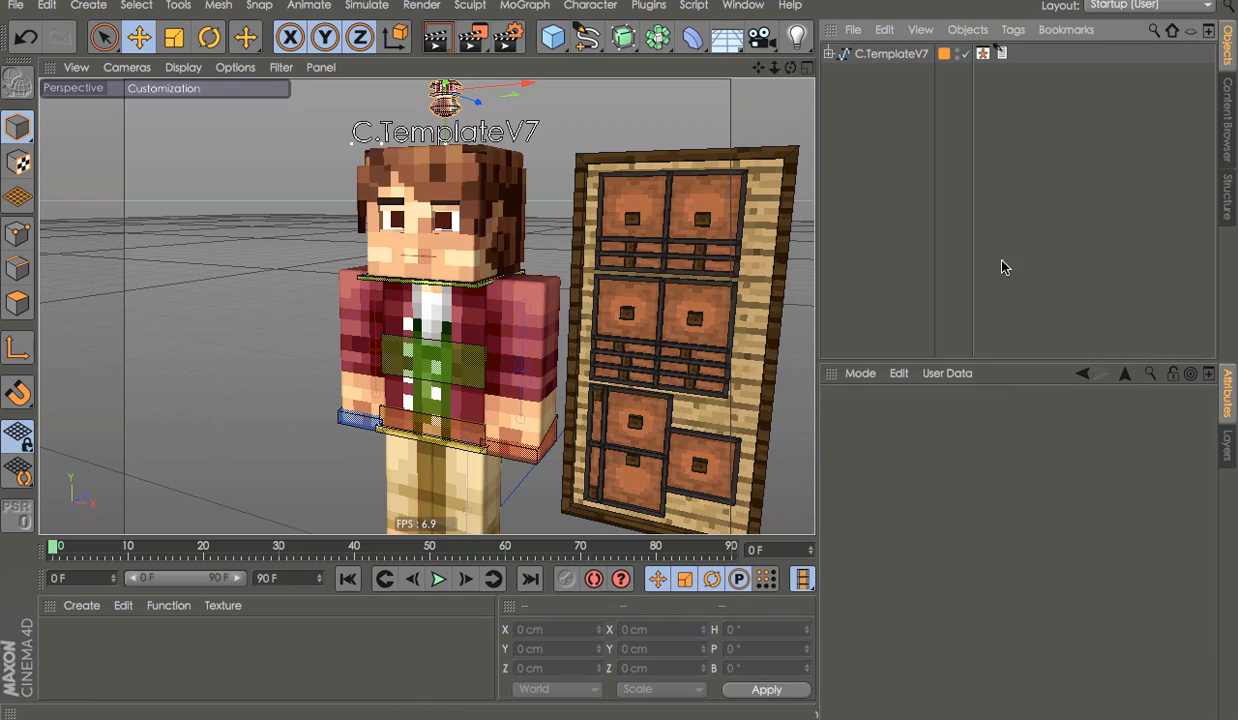
Select the C.TemplateV7 root object, look through its Extra and Add-Ons settings, and return to its Options
left_click(884, 54)
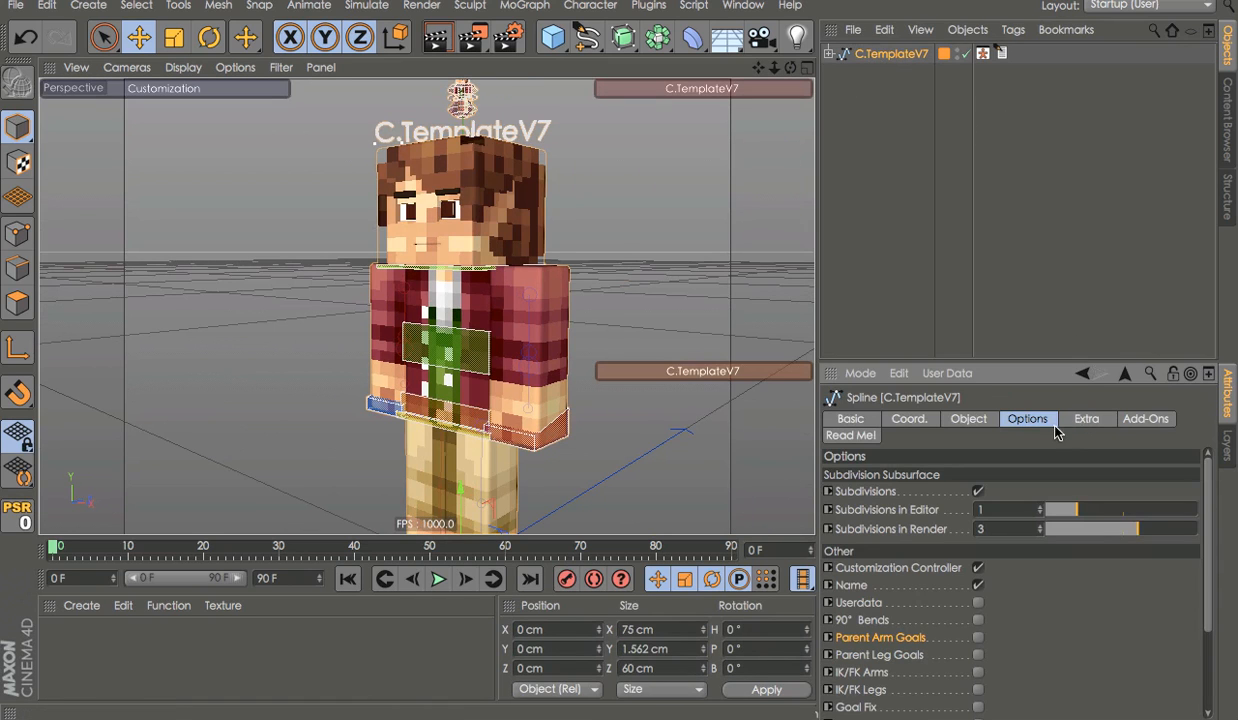
left_click(1086, 419)
left_click(1131, 420)
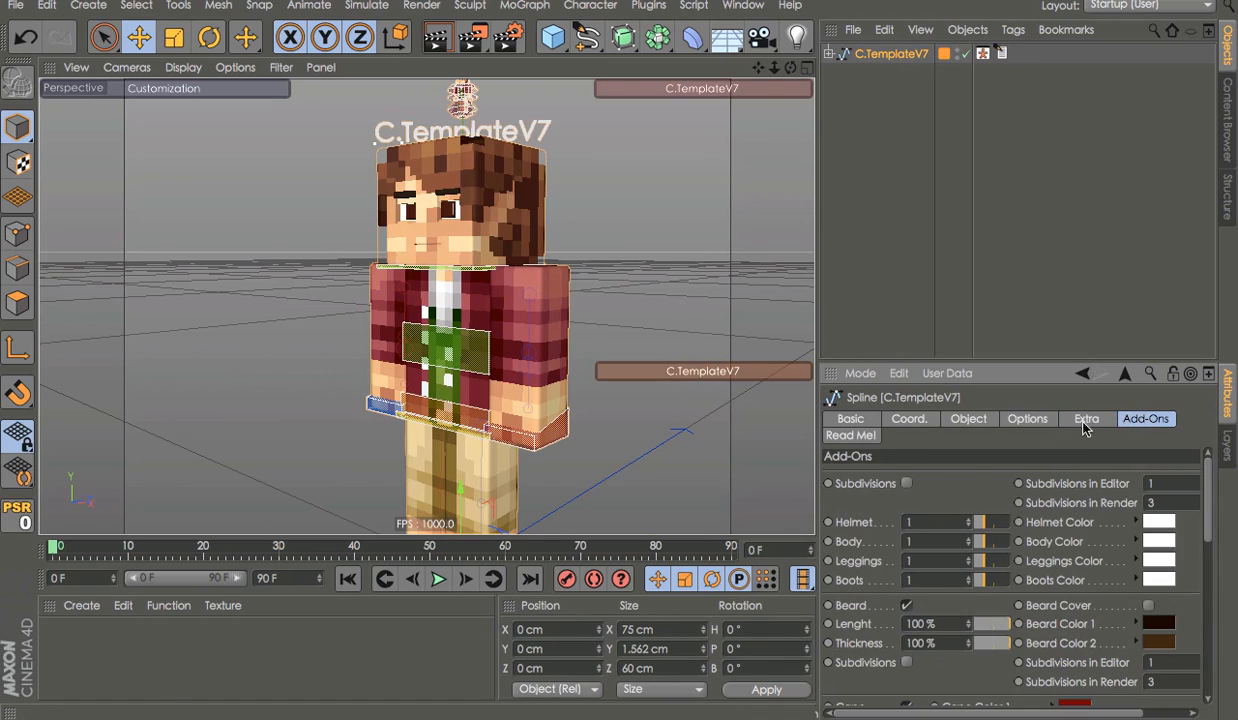
left_click(1030, 420)
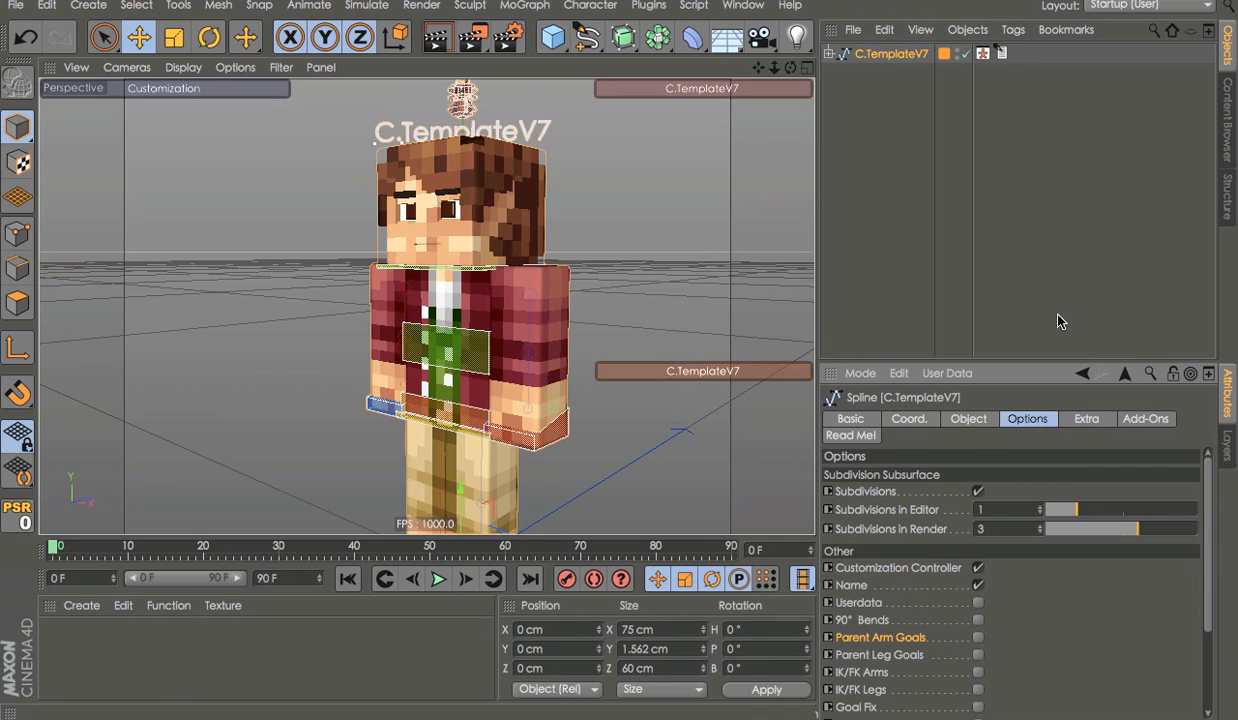
Rename the C.TemplateV7 root object as Bilbo and check the rig's layer list
double_click(887, 54)
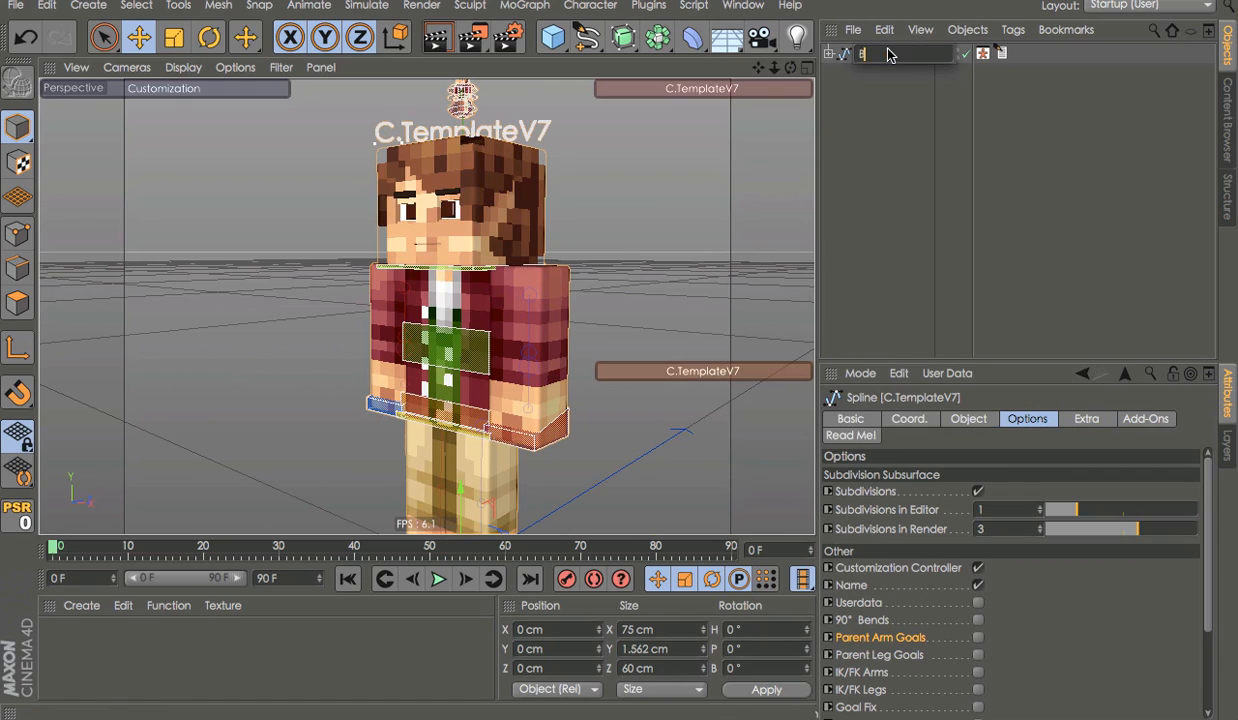
type("Bilbo")
key("Return")
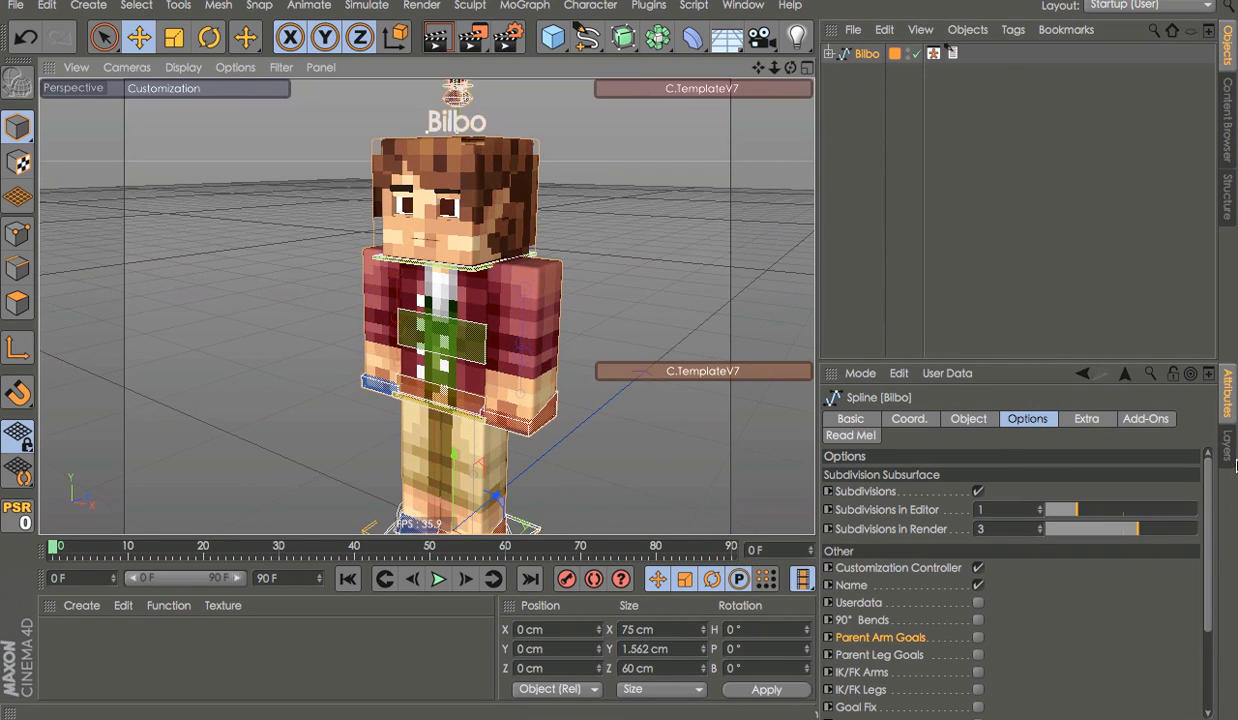
left_click(1230, 458)
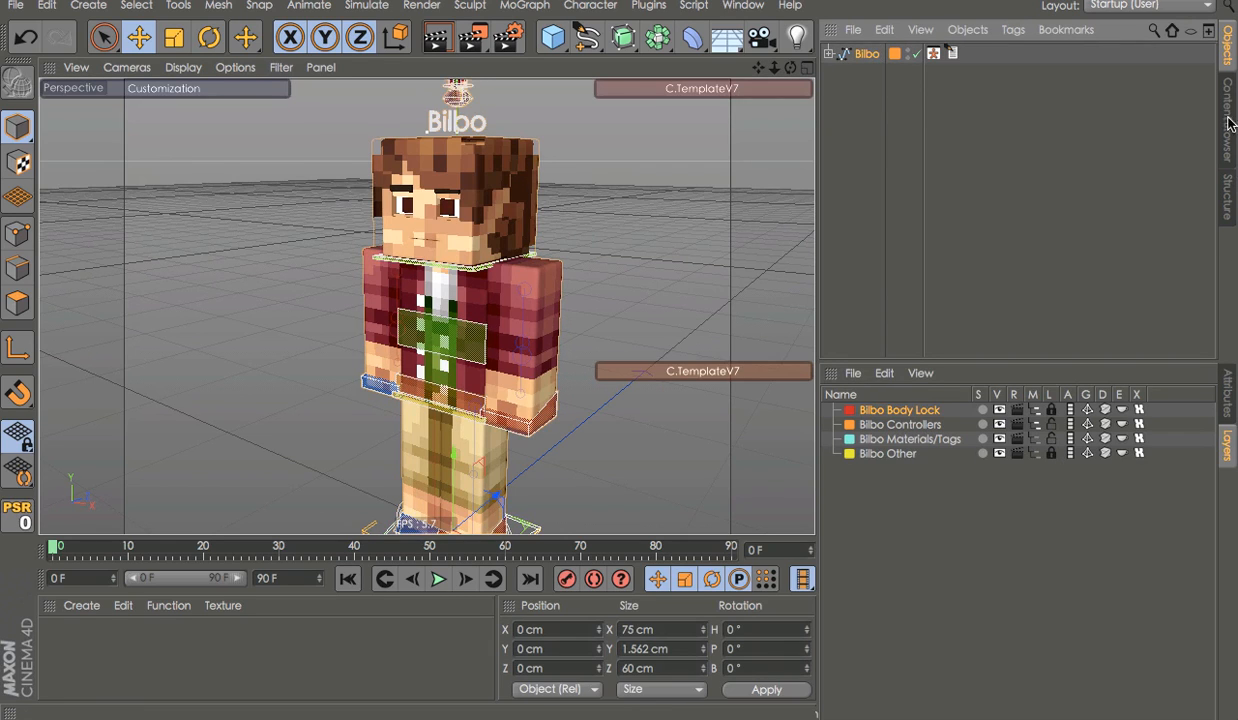
left_click(1227, 390)
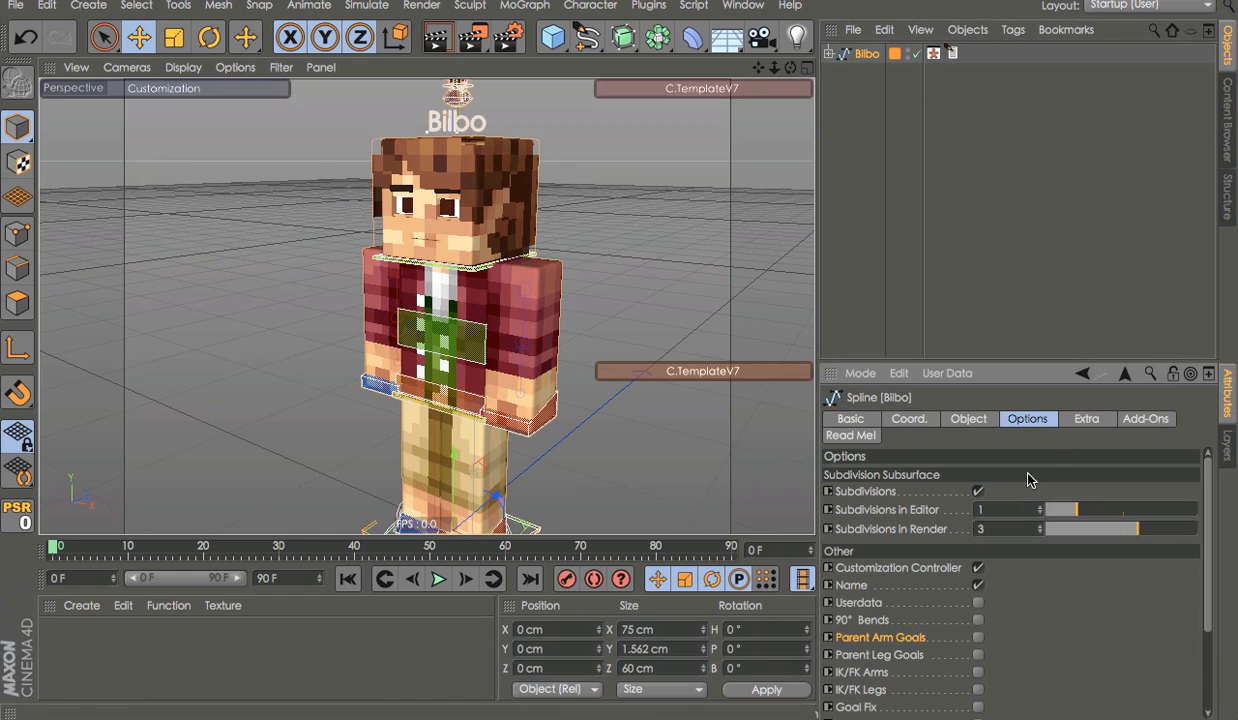
Toggle Subdivisions off and on again for the Bilbo rig, and set Subdivisions in Editor to 0
left_click(978, 492)
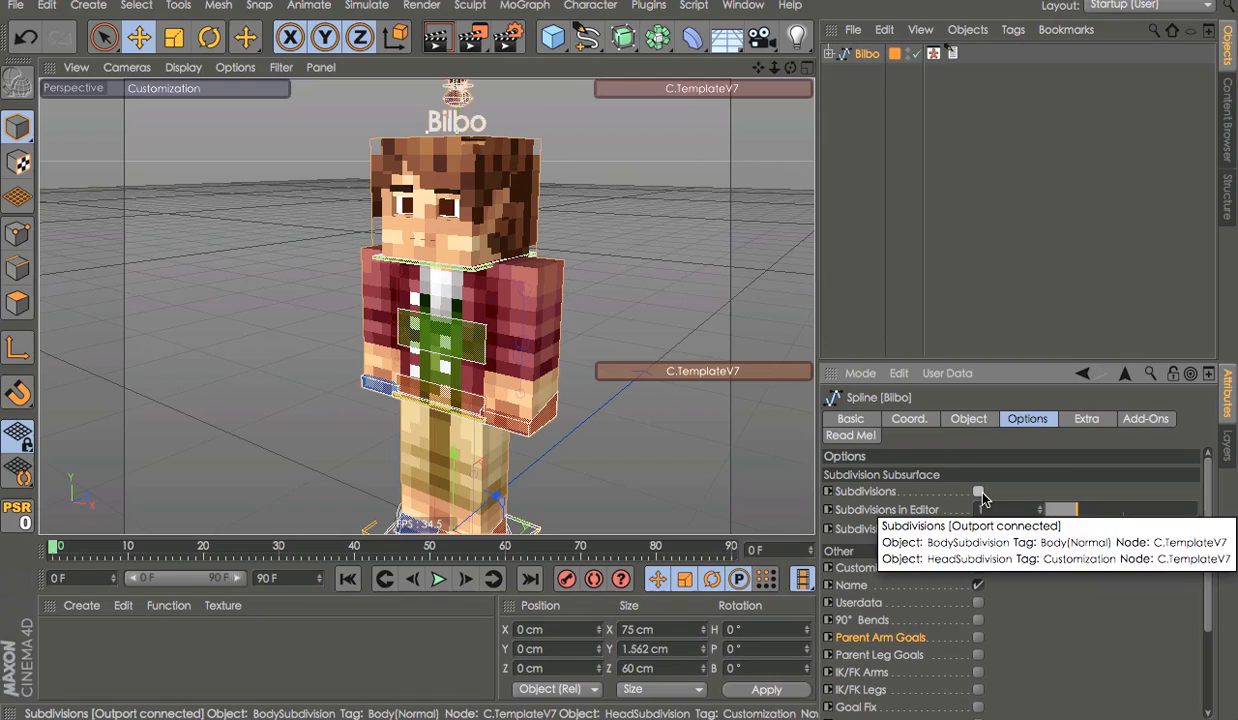
left_click(979, 493)
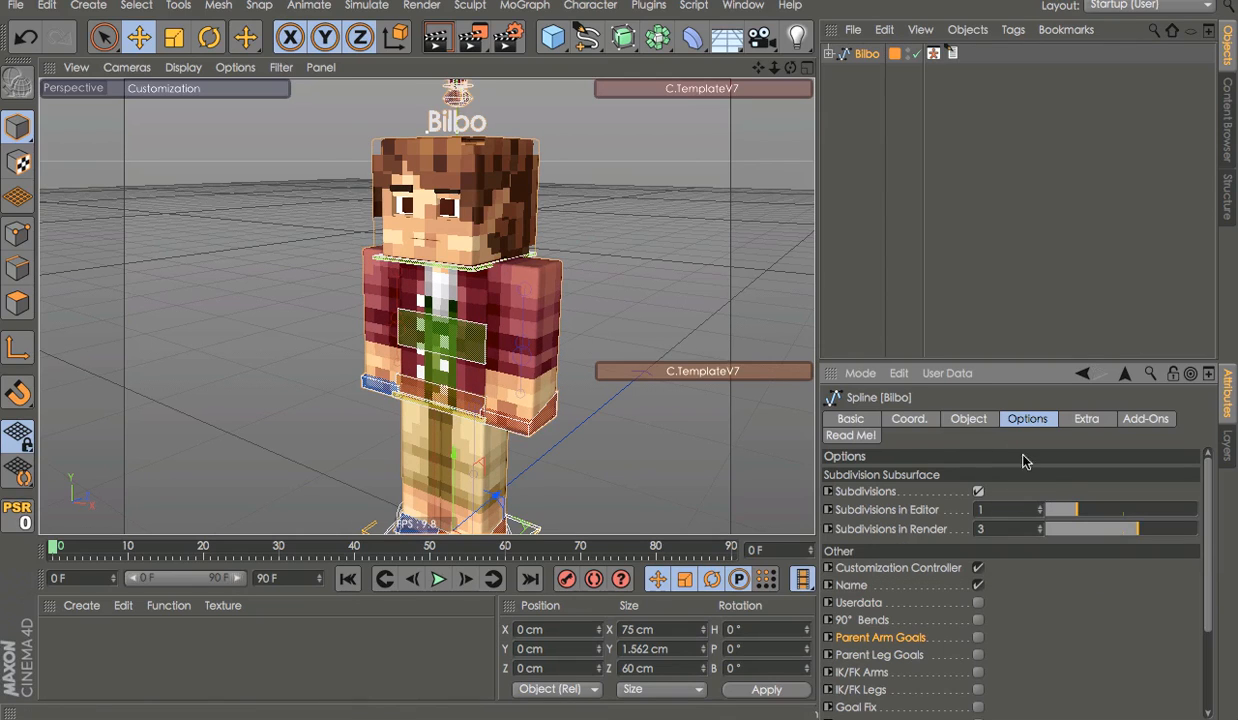
left_click_drag(1071, 515, 1036, 511)
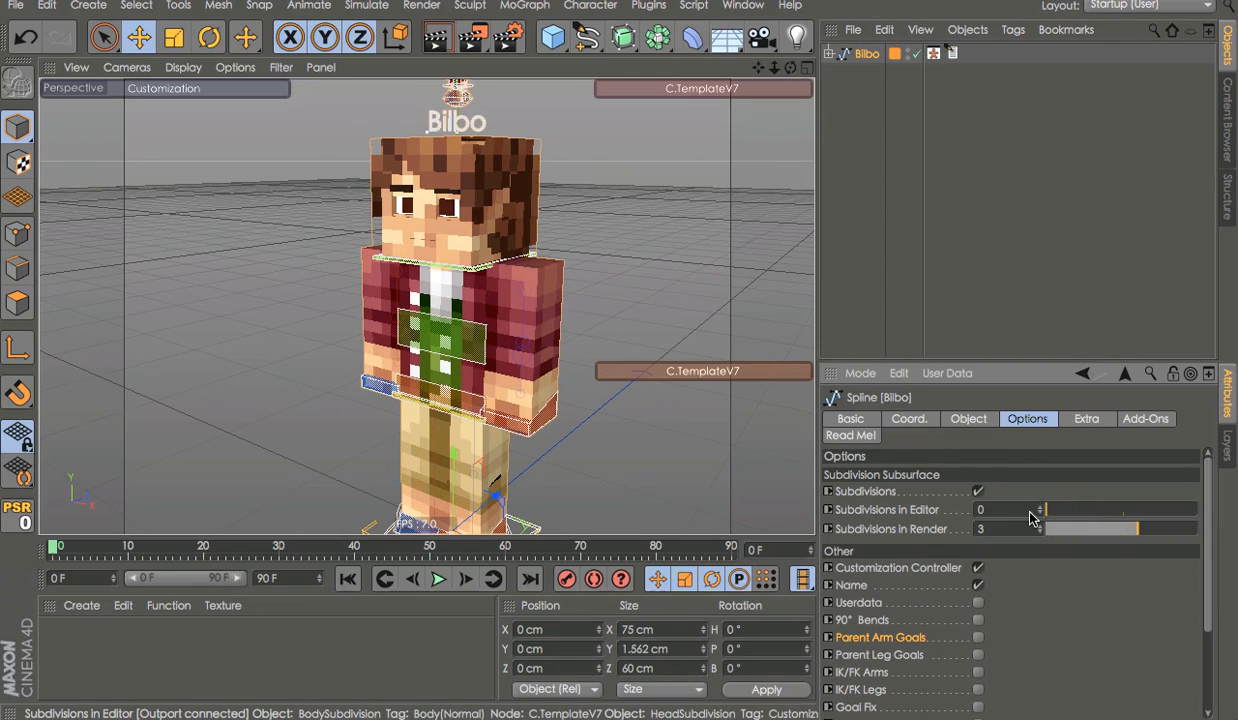
left_click_drag(566, 355, 662, 340, "alt")
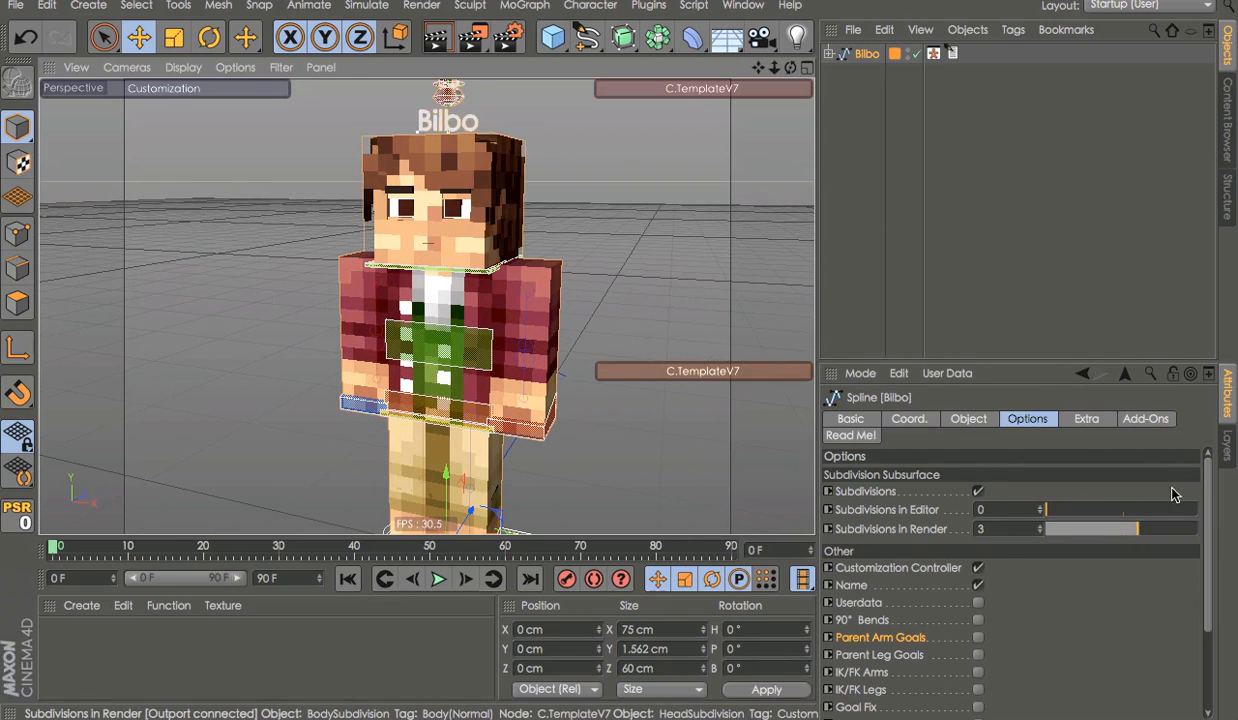
scroll(573, 340, "up", 2)
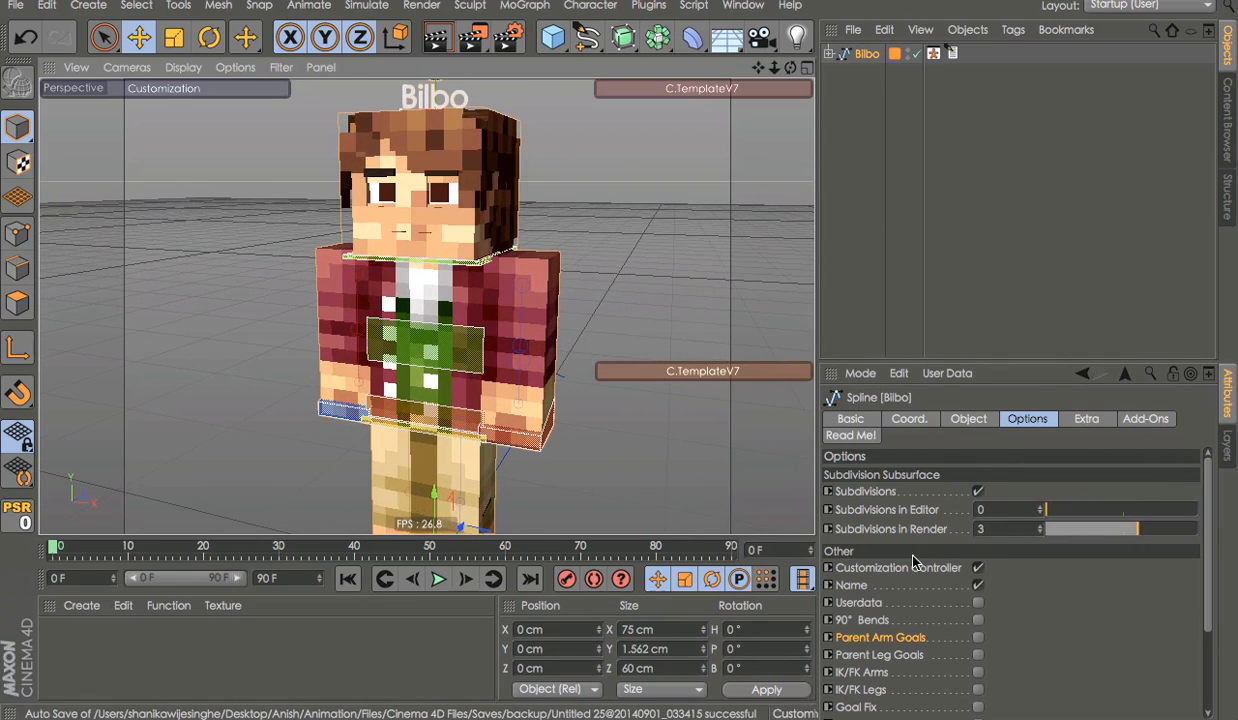
Try the Name and Customization Controller options on the Bilbo root object, and enable Userdata and 90° Bends
left_click(979, 586)
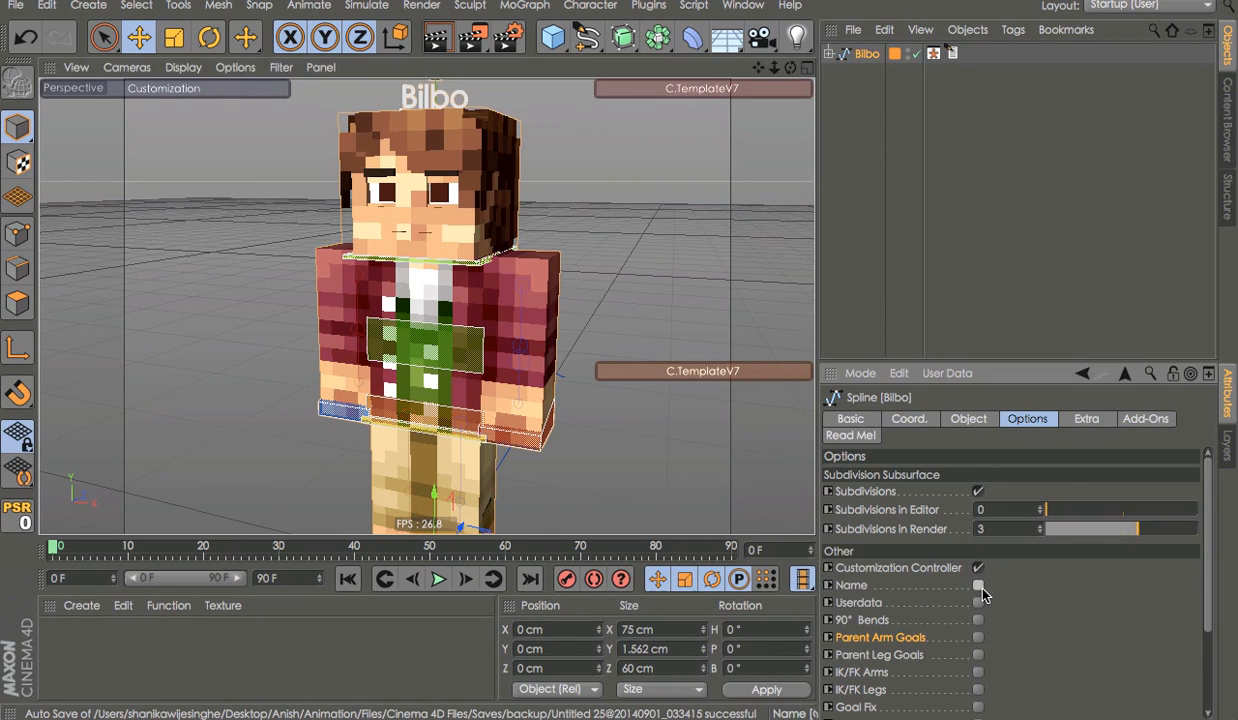
left_click(978, 568)
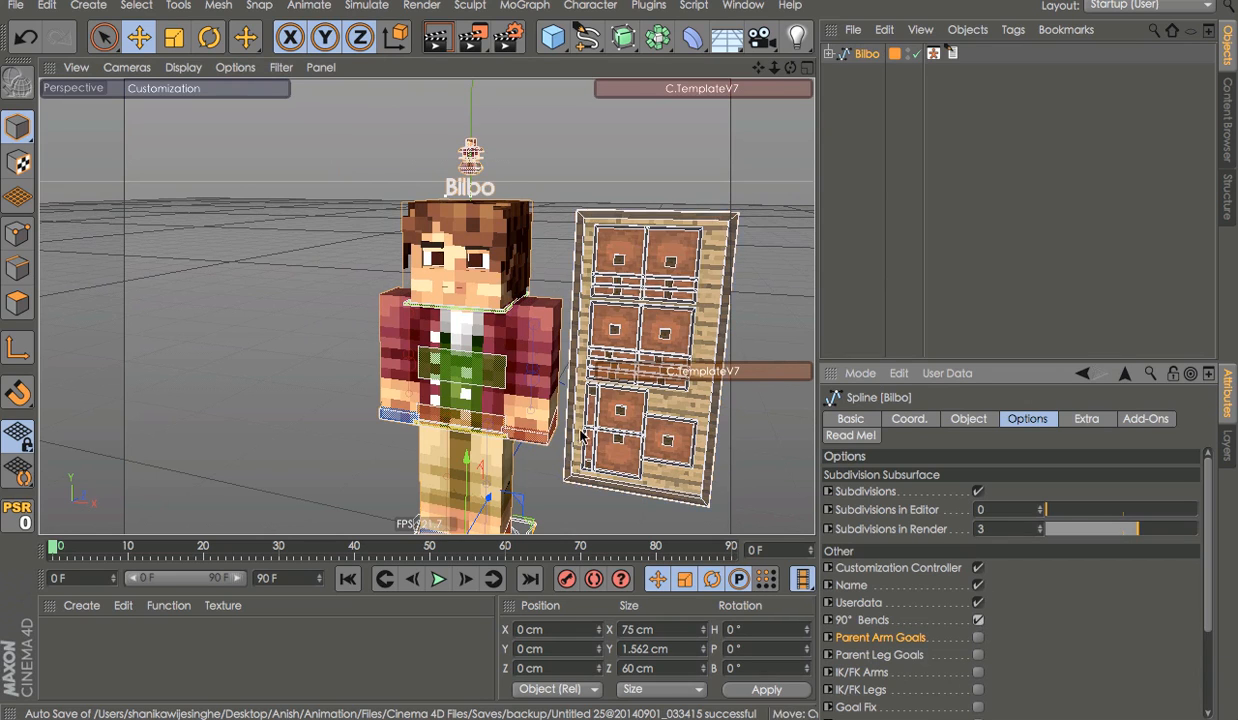
Try pulling the left arm controller backward to bend the arm, and undo the move
left_click(533, 442)
left_click_drag(525, 442, 251, 403, "alt")
left_click_drag(391, 389, 441, 386)
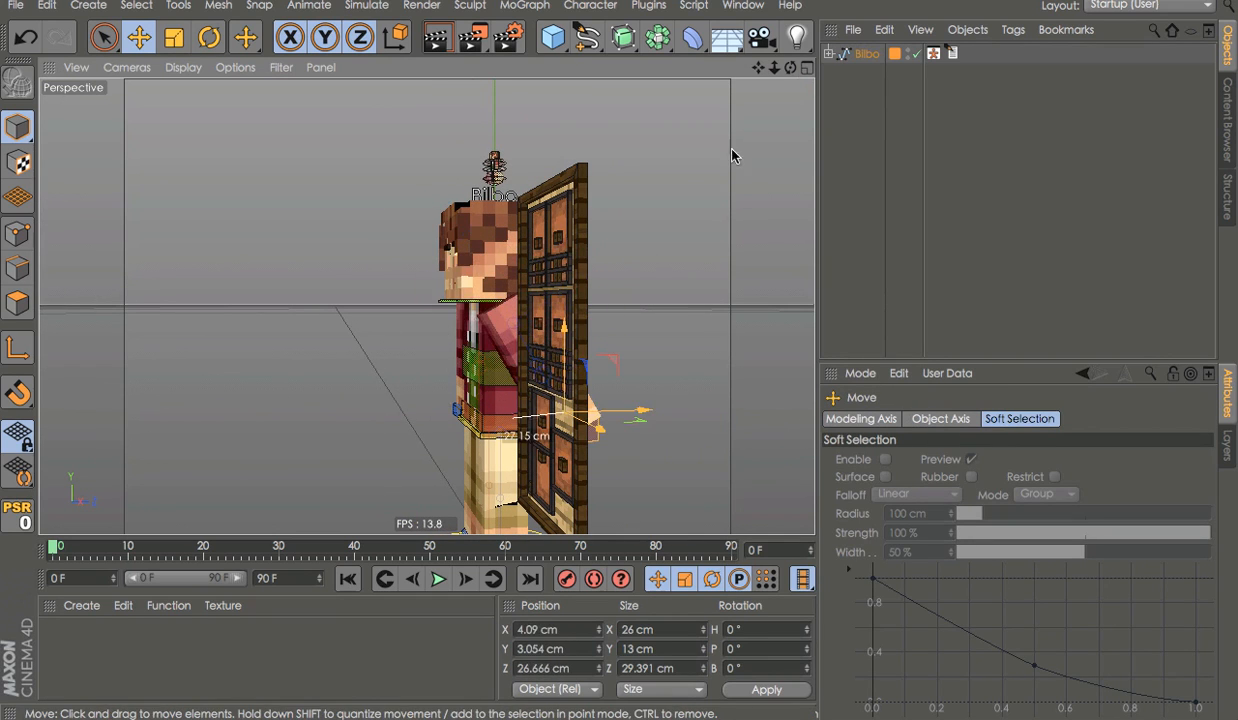
key("ctrl+z")
Disable Userdata and 90° Bends on the Bilbo root object and enable Parent Arm Goals
left_click(864, 57)
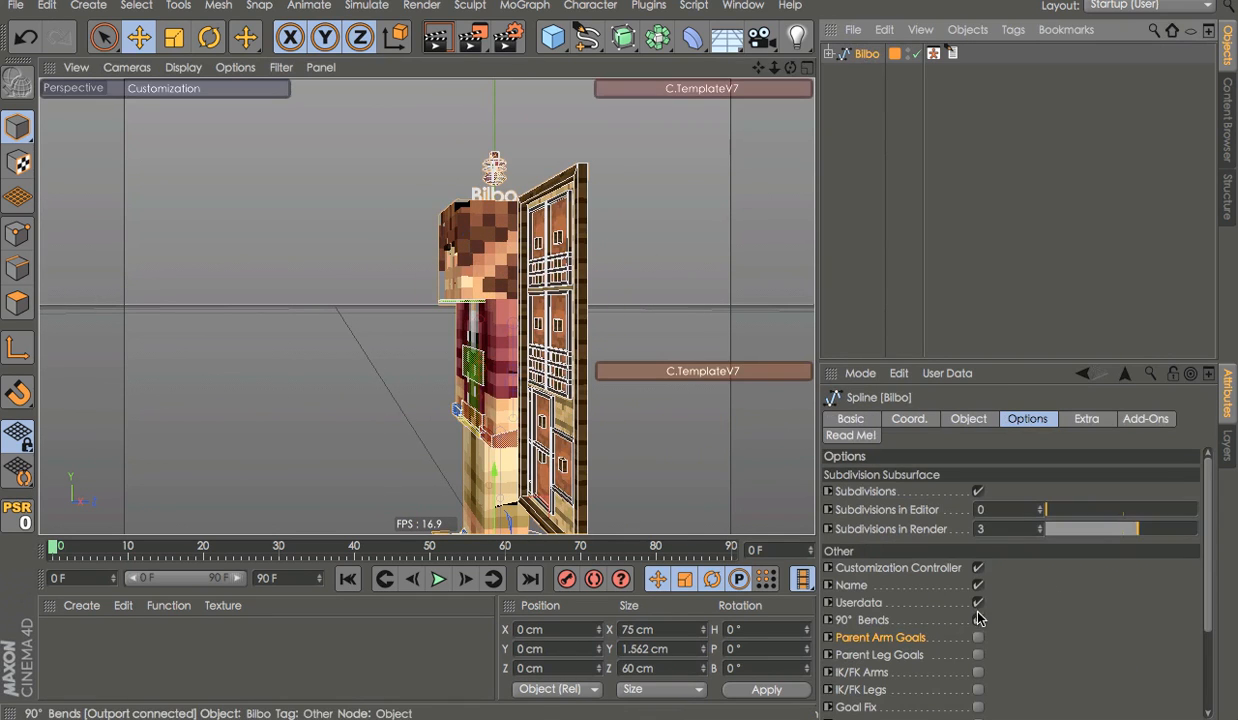
left_click(979, 604)
left_click(980, 621)
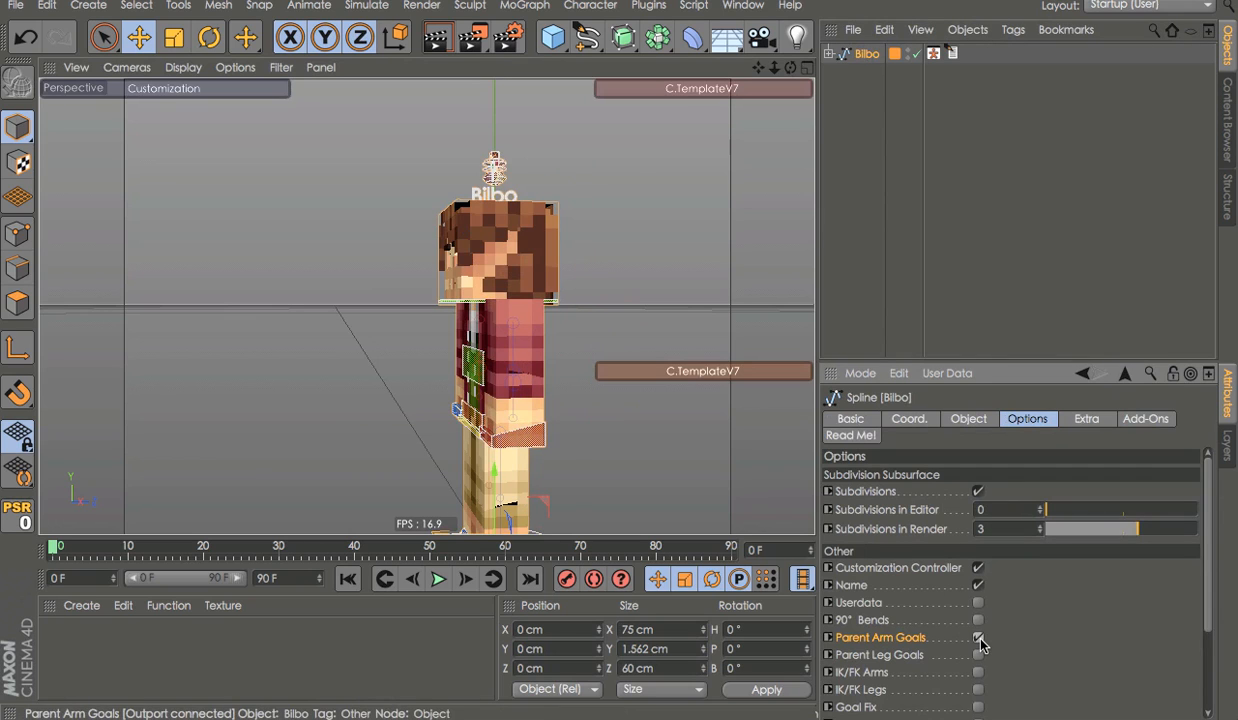
left_click(593, 393)
left_click_drag(580, 408, 644, 417, "alt")
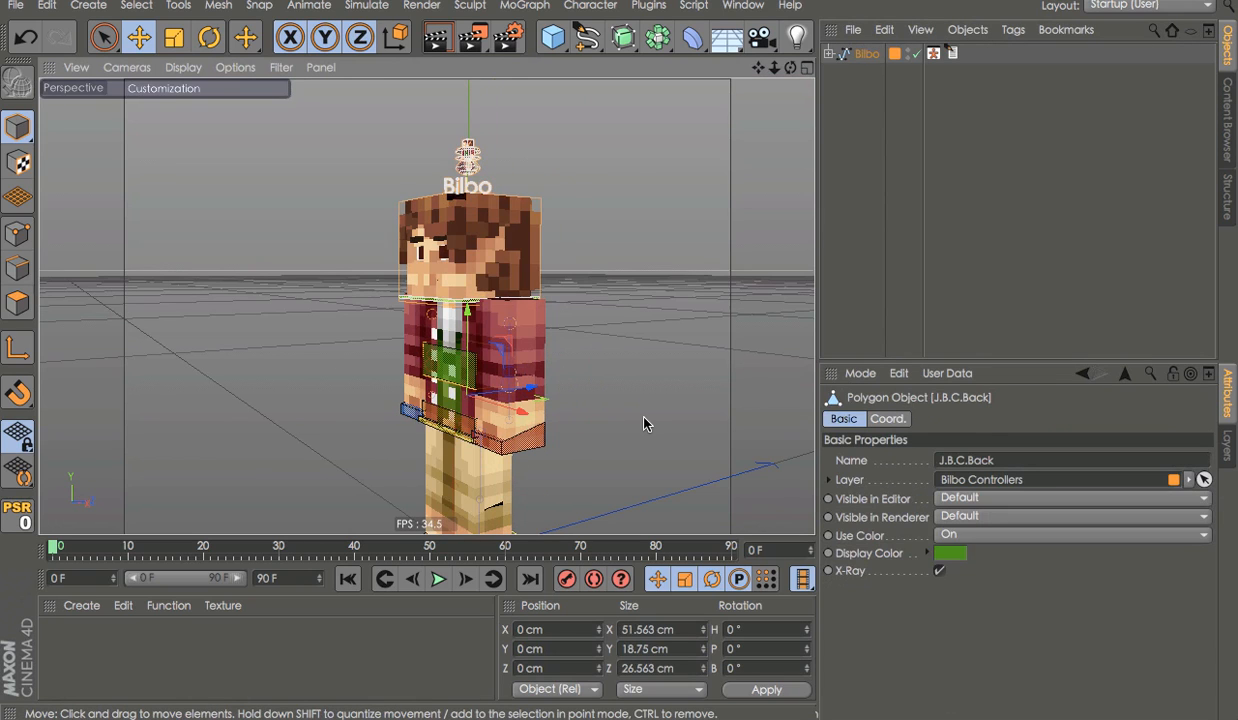
left_click(856, 304)
left_click_drag(617, 347, 633, 271, "alt")
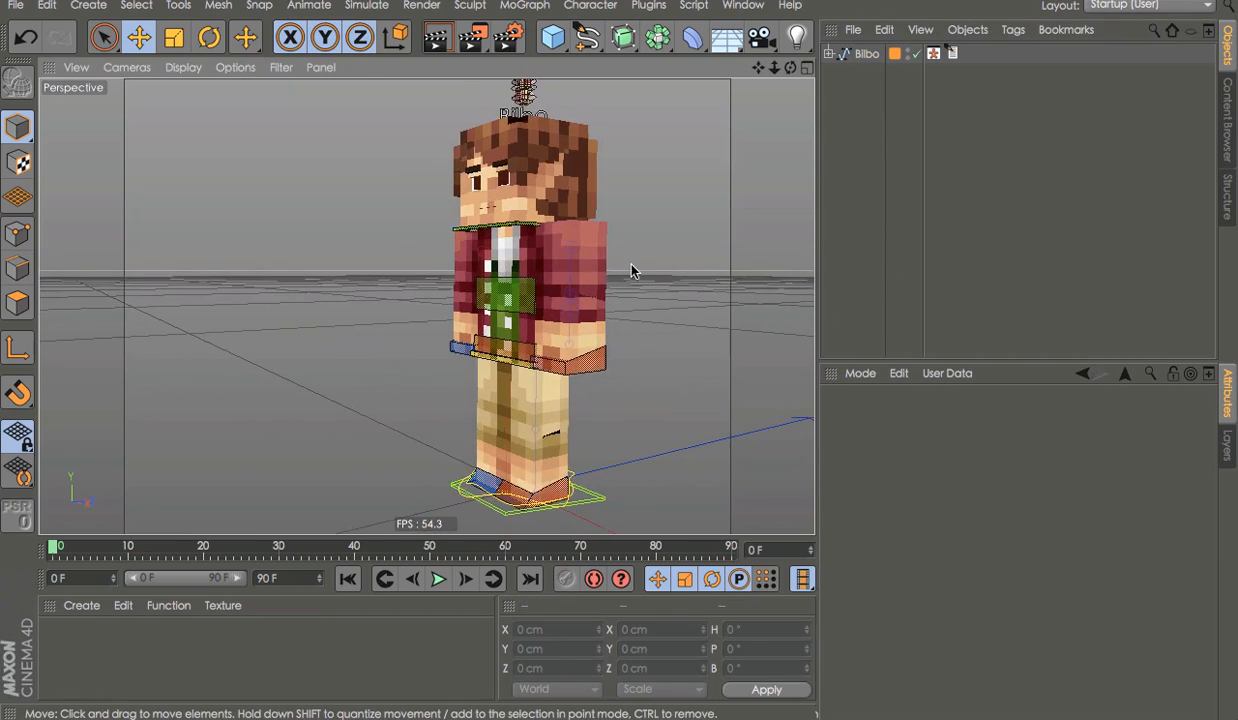
Try keyframing the Bilbo root object's Parent Arm Goals option off at frame 1, and undo the keyframing
left_click(866, 53)
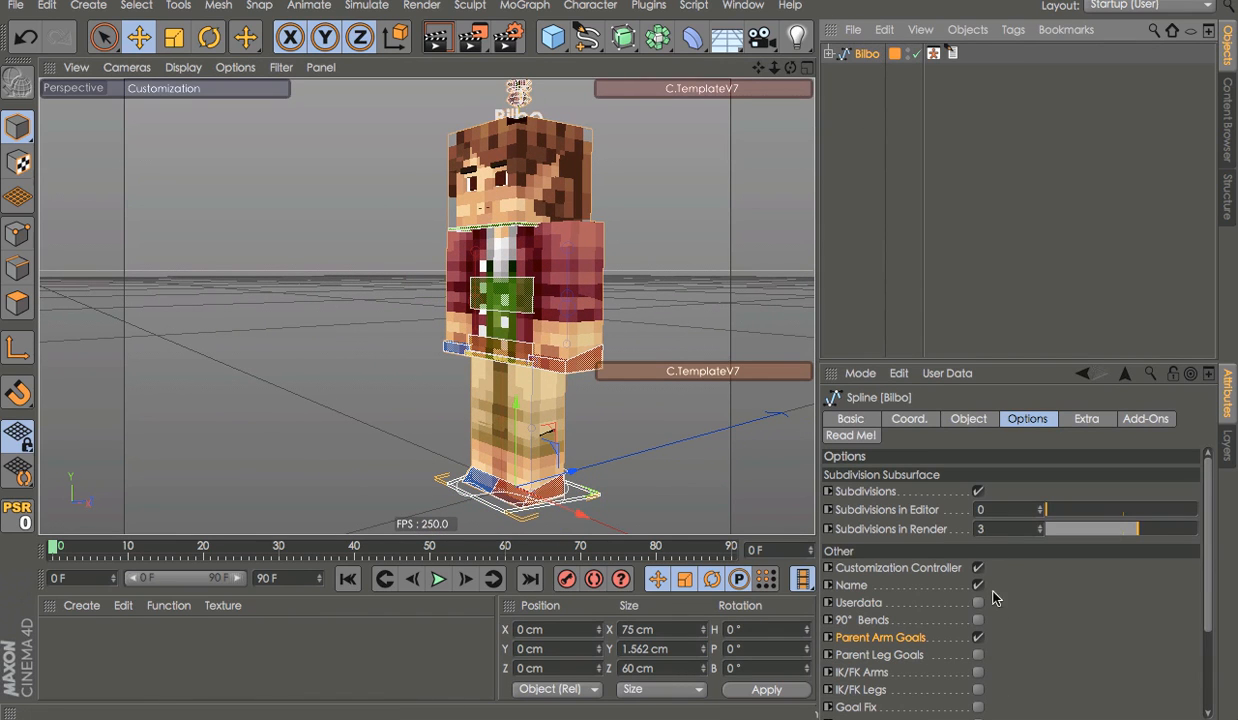
left_click(934, 295)
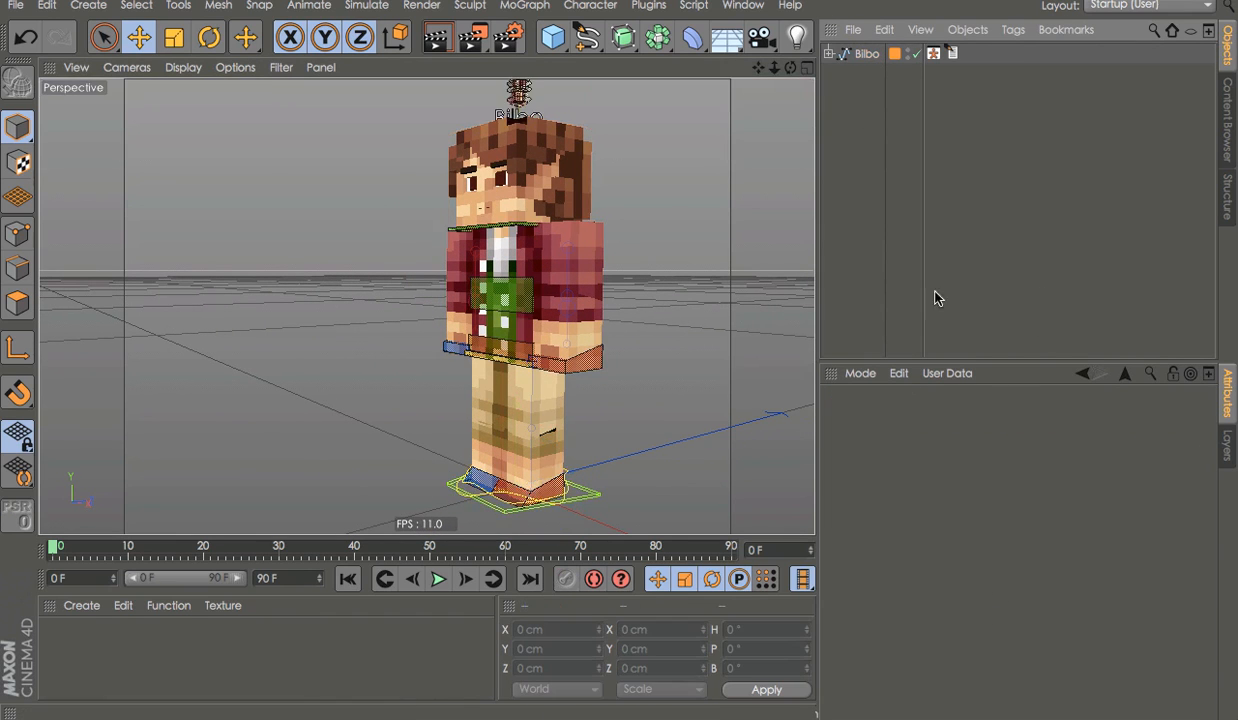
left_click_drag(680, 300, 531, 388, "alt")
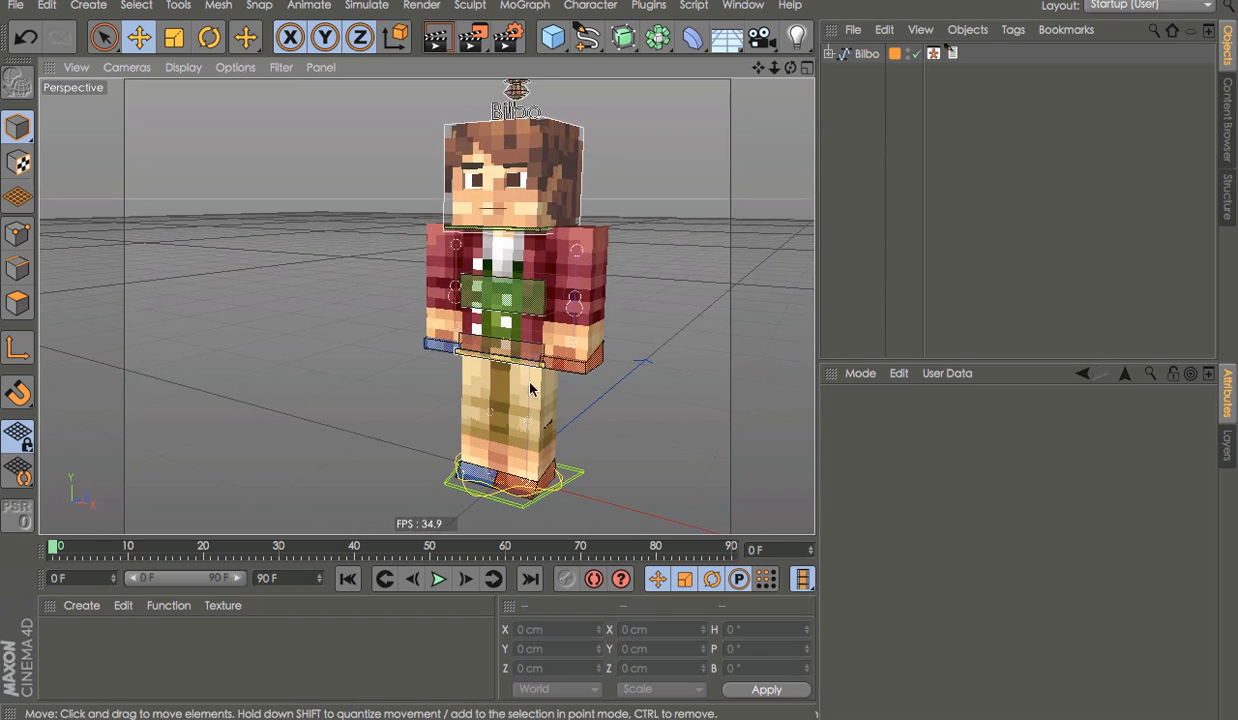
left_click(865, 54)
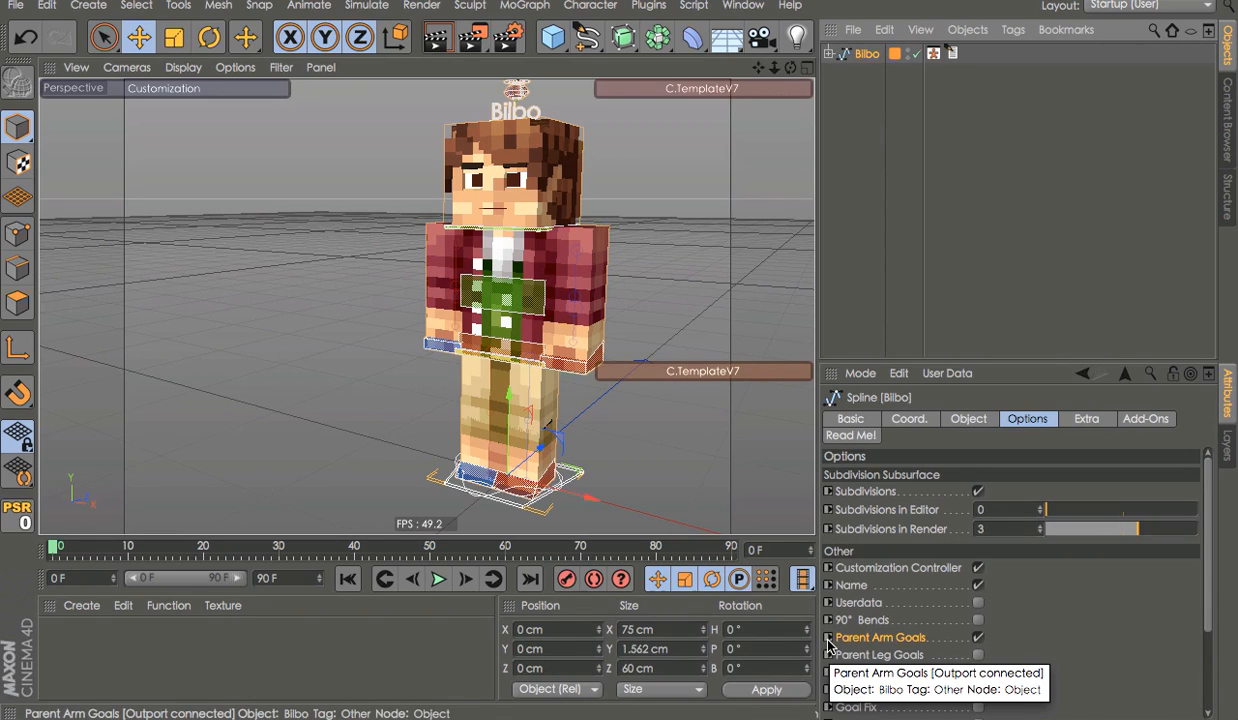
left_click(978, 637)
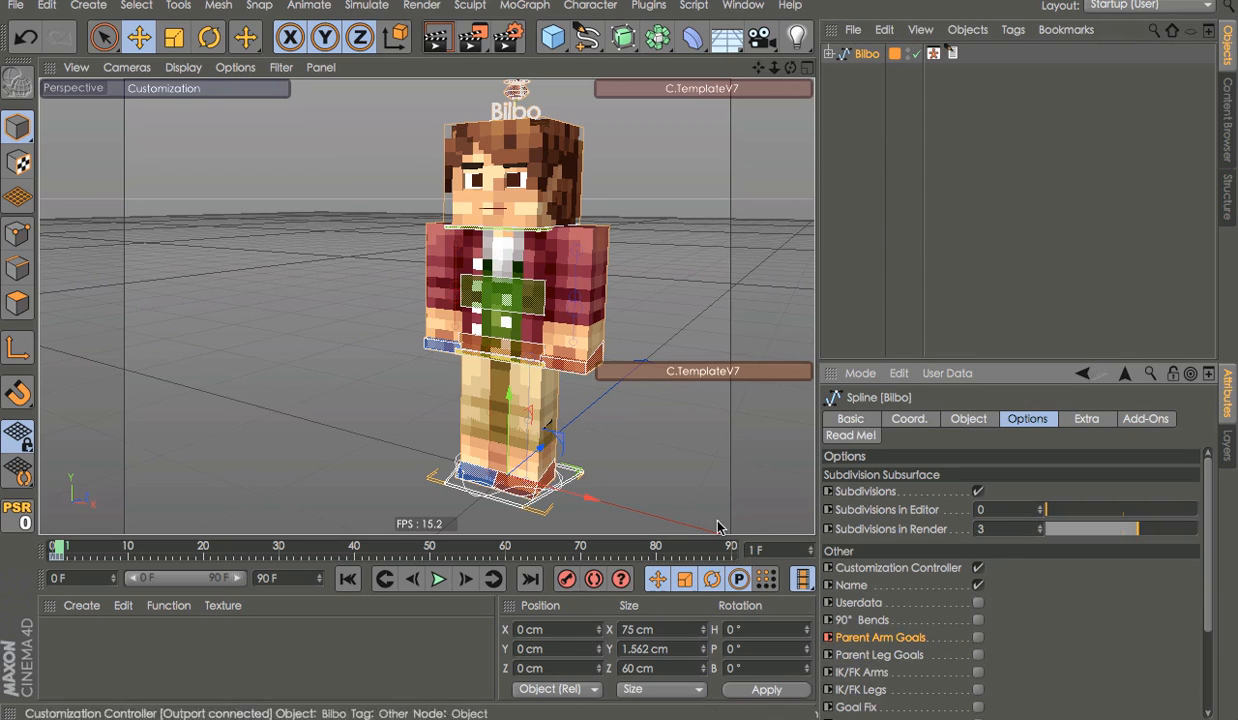
key("ctrl+z")
key("ctrl+z")
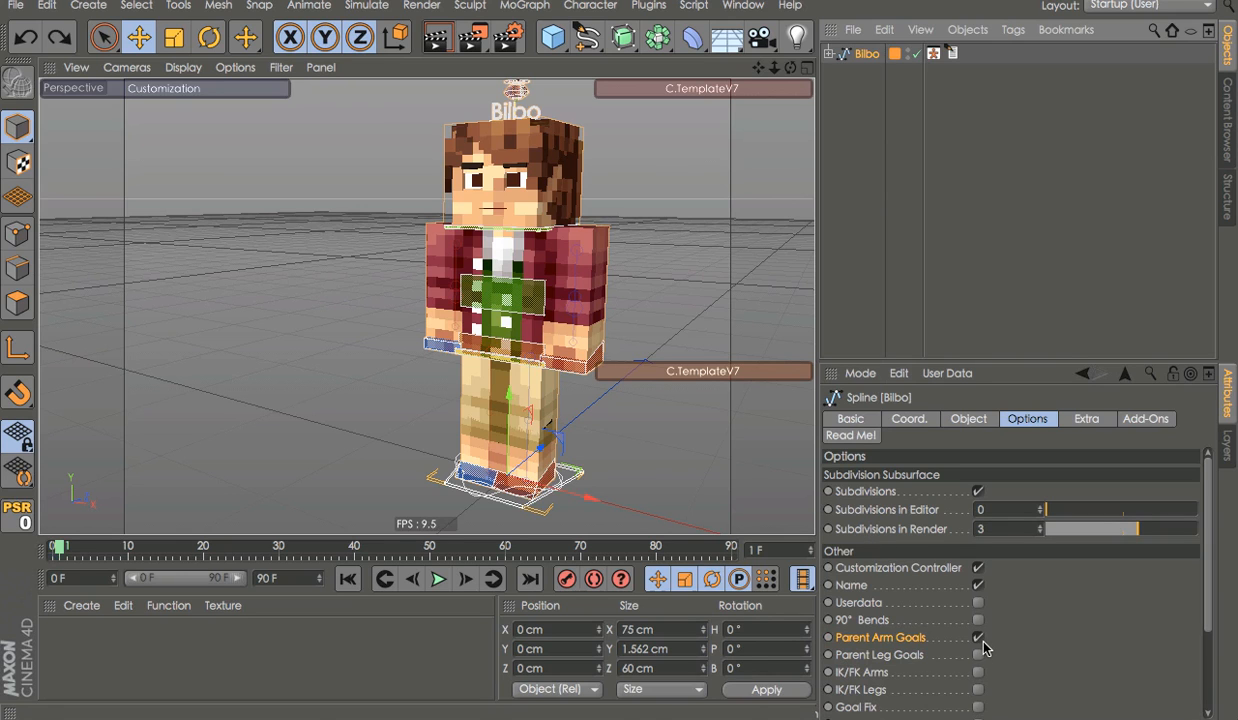
Try moving the yellow waist controller with Parent Arm Goals enabled, and undo the move
left_click(498, 358)
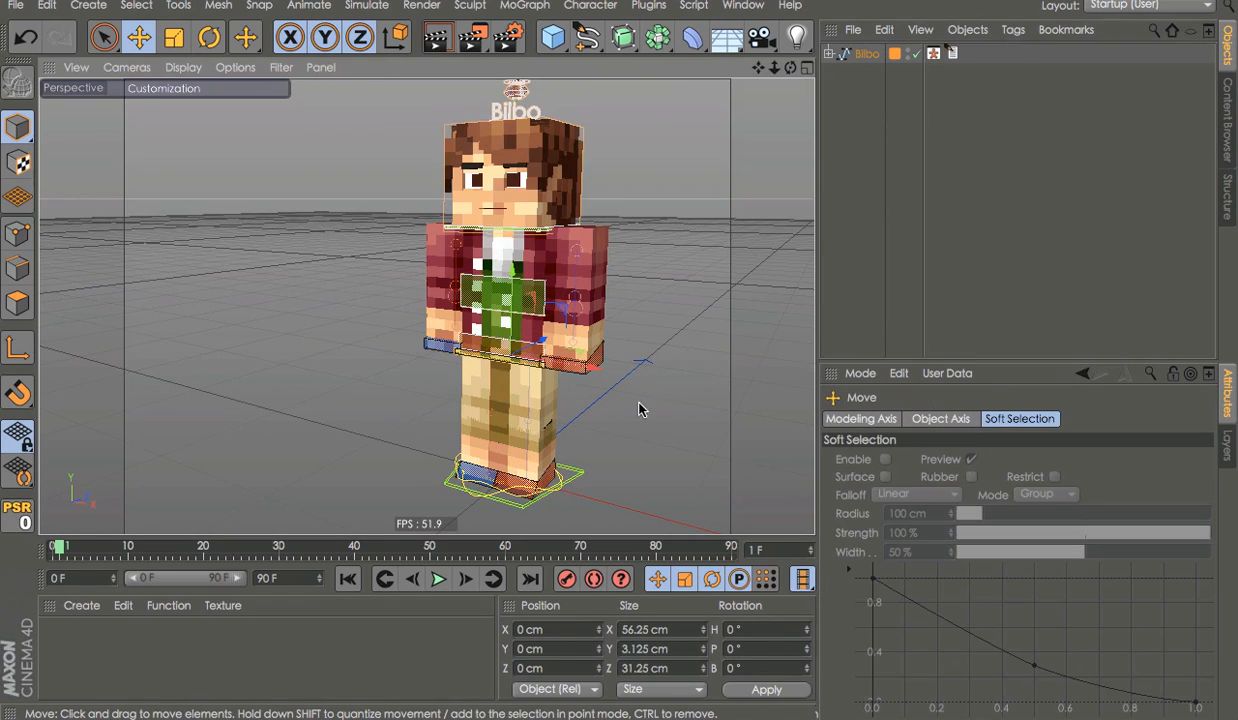
left_click_drag(640, 404, 662, 364)
key("ctrl+z")
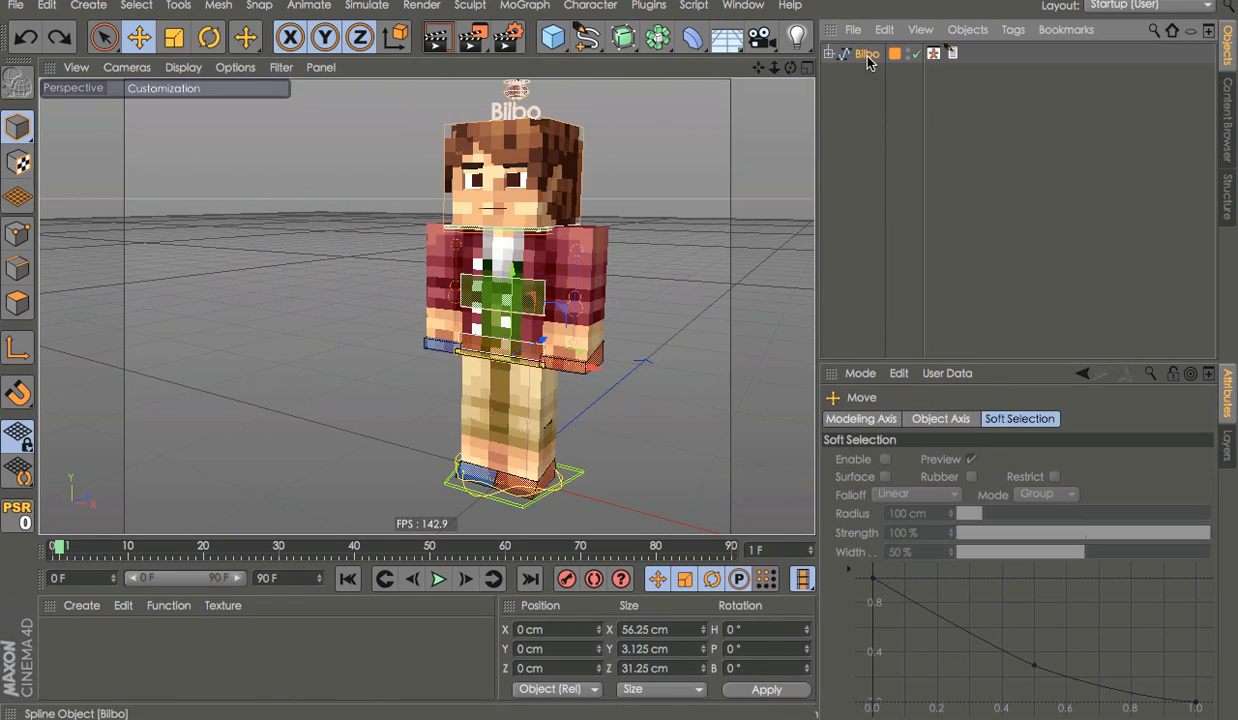
Disable Parent Arm Goals on the Bilbo root object and try the Parent Leg Goals option
left_click(867, 56)
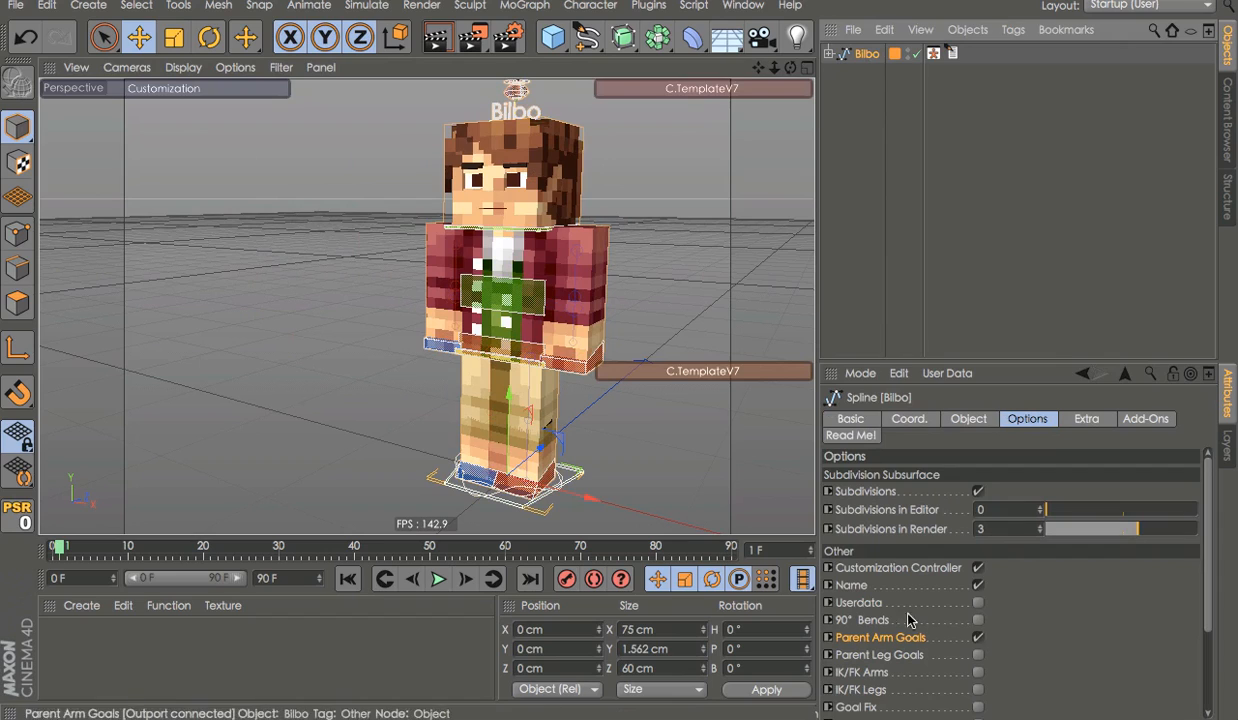
left_click(978, 655)
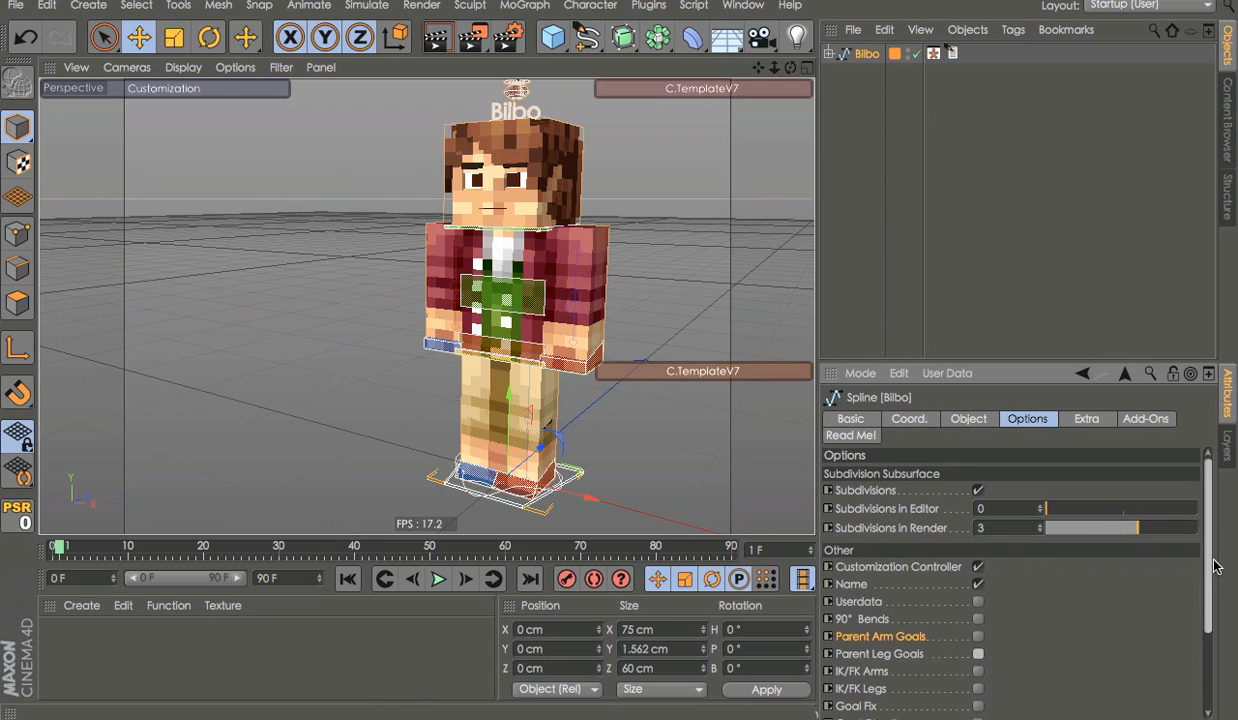
Enable Goal Fix on the Bilbo root object, try moving the left arm controller, and undo the move
scroll(1208, 620, "down", 3)
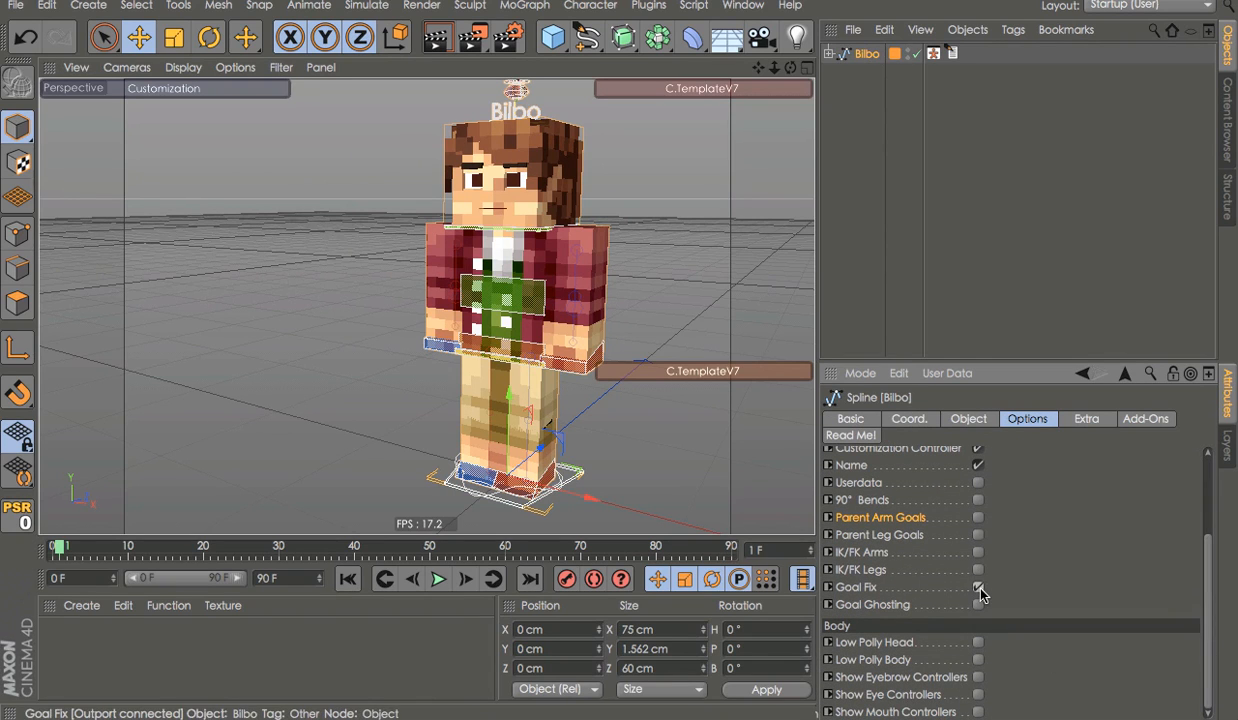
left_click_drag(571, 374, 680, 253)
key("ctrl+z")
left_click(866, 53)
scroll(912, 630, "down", 3)
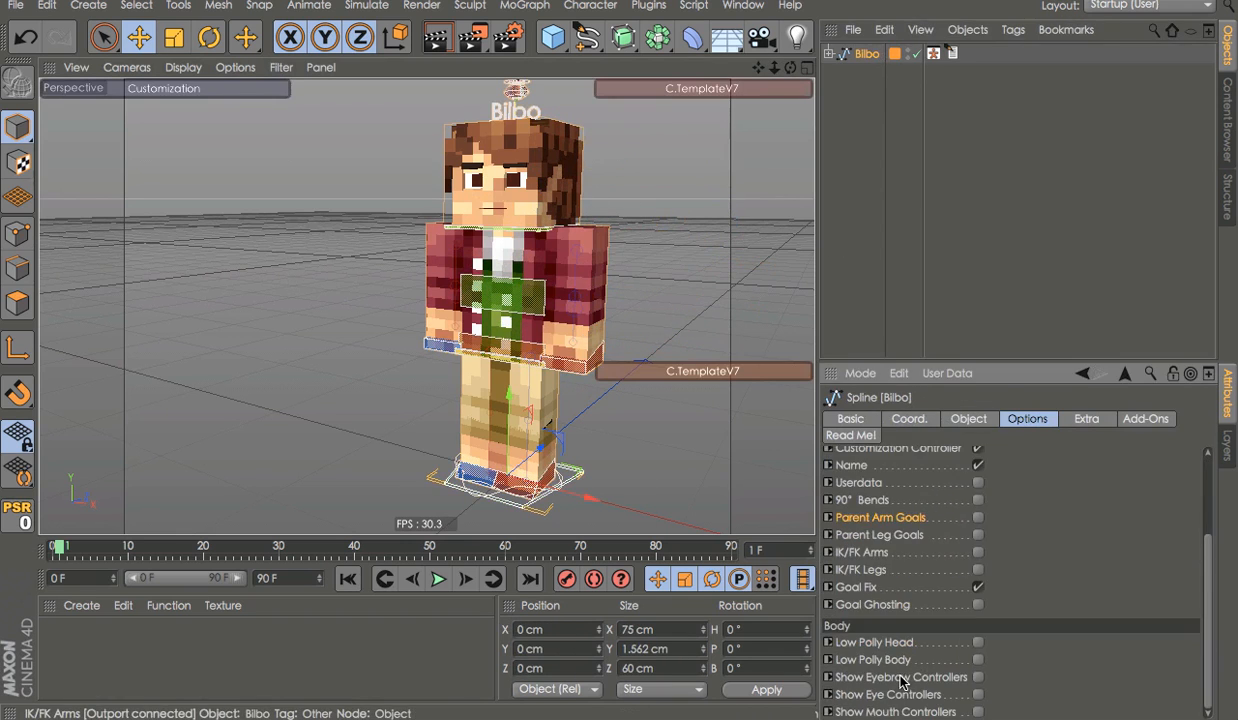
Turn on Goal Ghosting in place of Goal Fix and pull the B.C.ArmLeft controller outward and up at frame 5
left_click(978, 604)
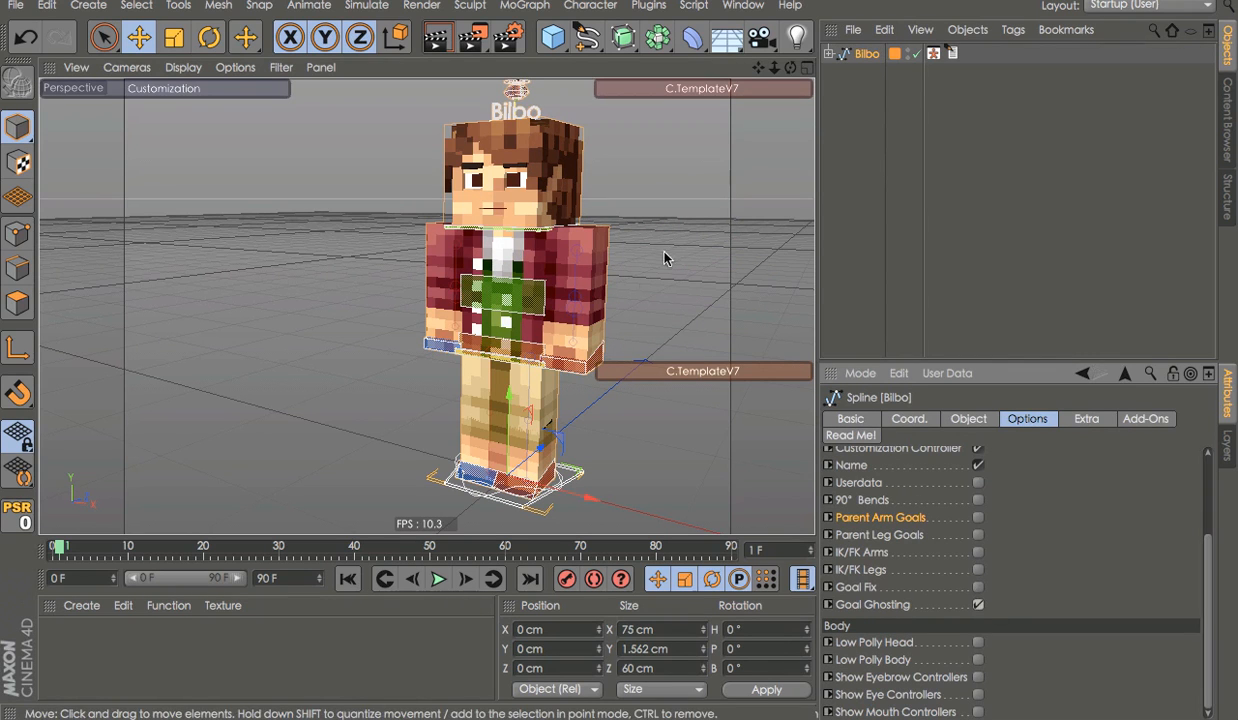
scroll(484, 460, "up", 5)
left_click(488, 408)
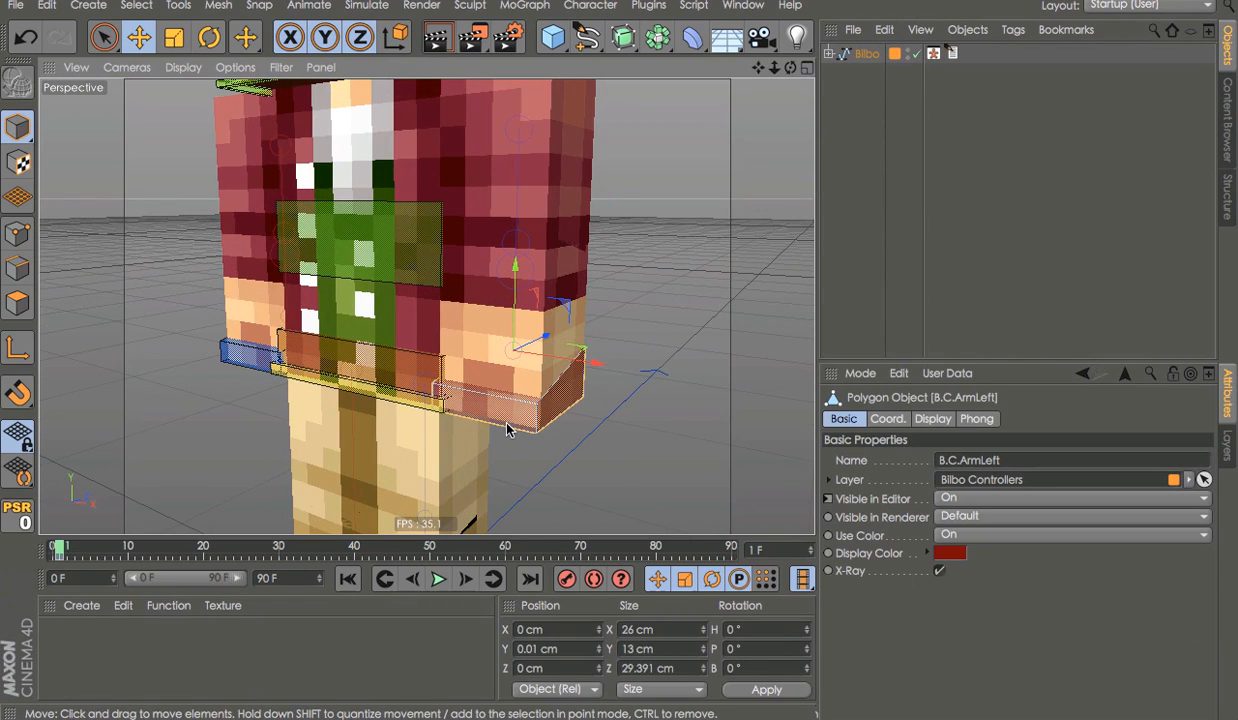
left_click_drag(587, 486, 746, 442)
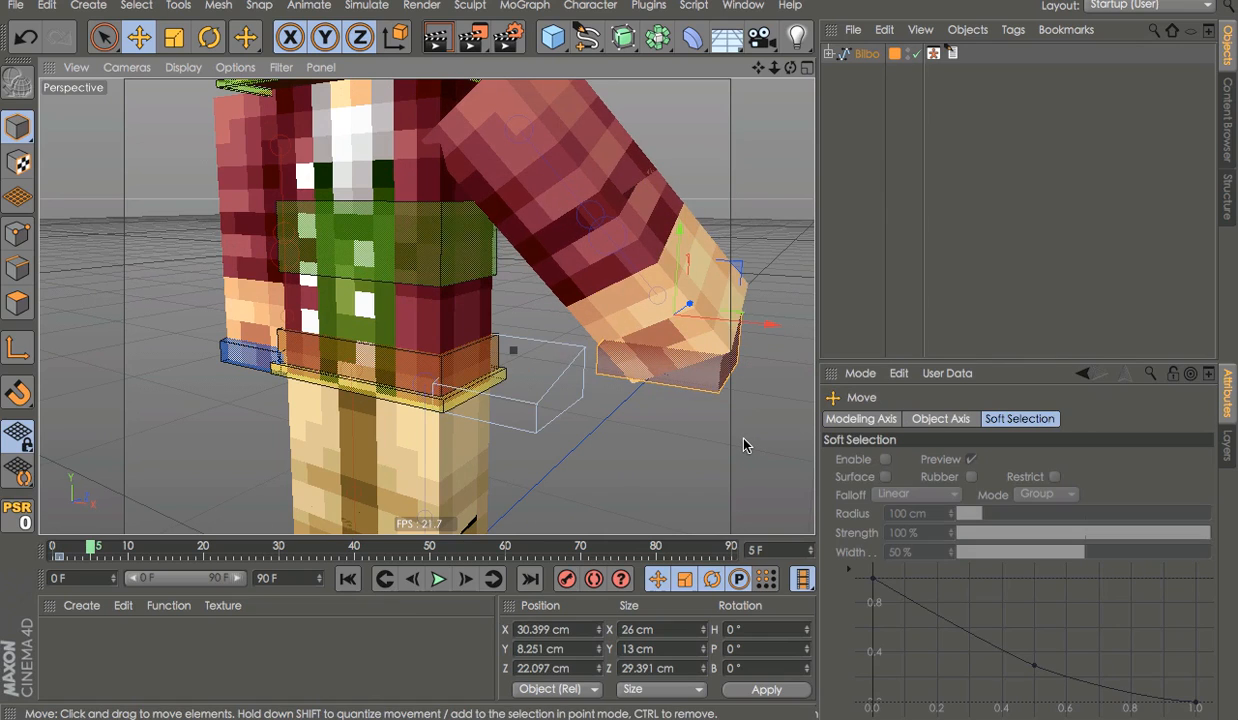
Step back from frame 5 to frame 3 to examine the left arm goal's ghosting
key("f")
key("f")
key("f")
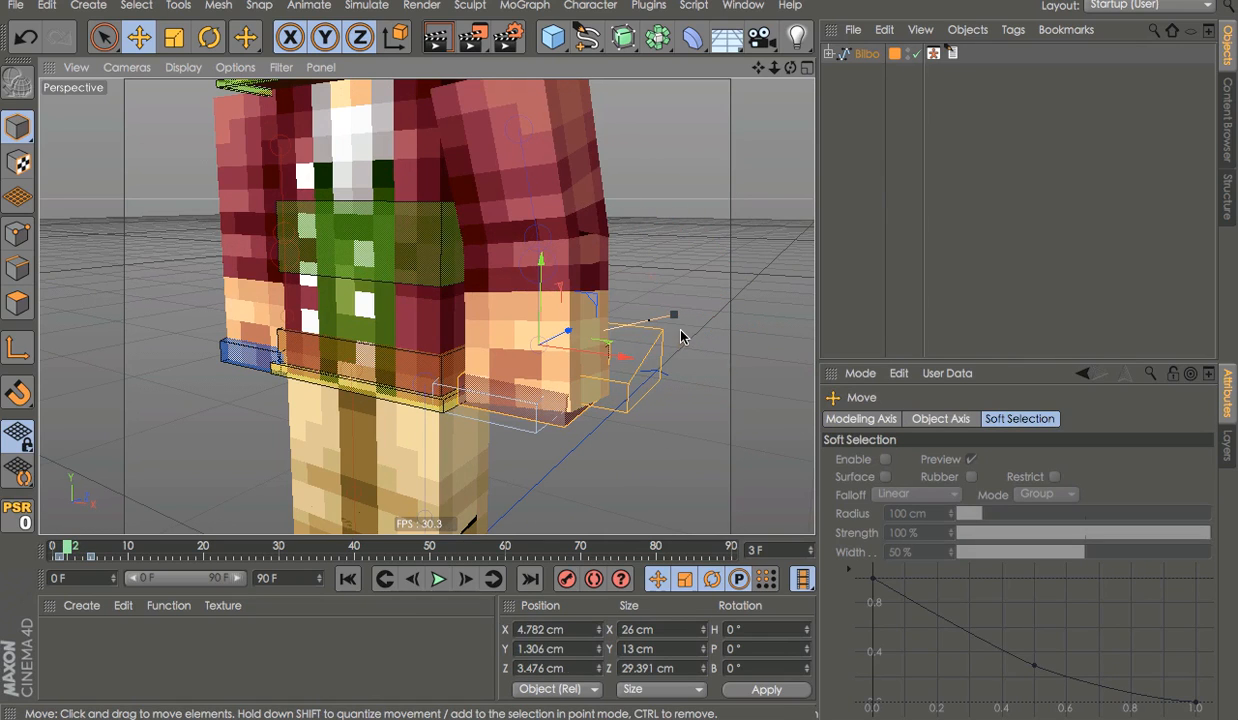
Step back and forth around frames 2 to 4 to examine the left arm's goal ghosting, and undo the arm controller move
key("g")
key("f")
key("g")
key("g")
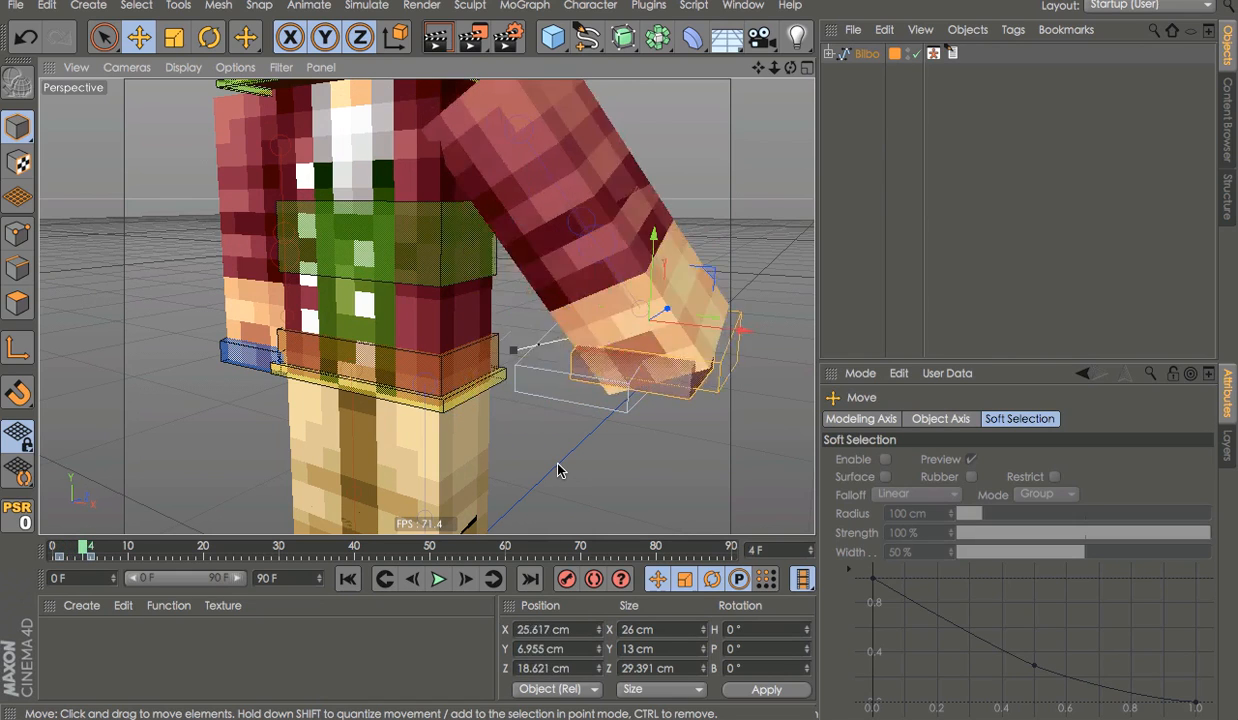
key("f")
key("f")
key("ctrl+z")
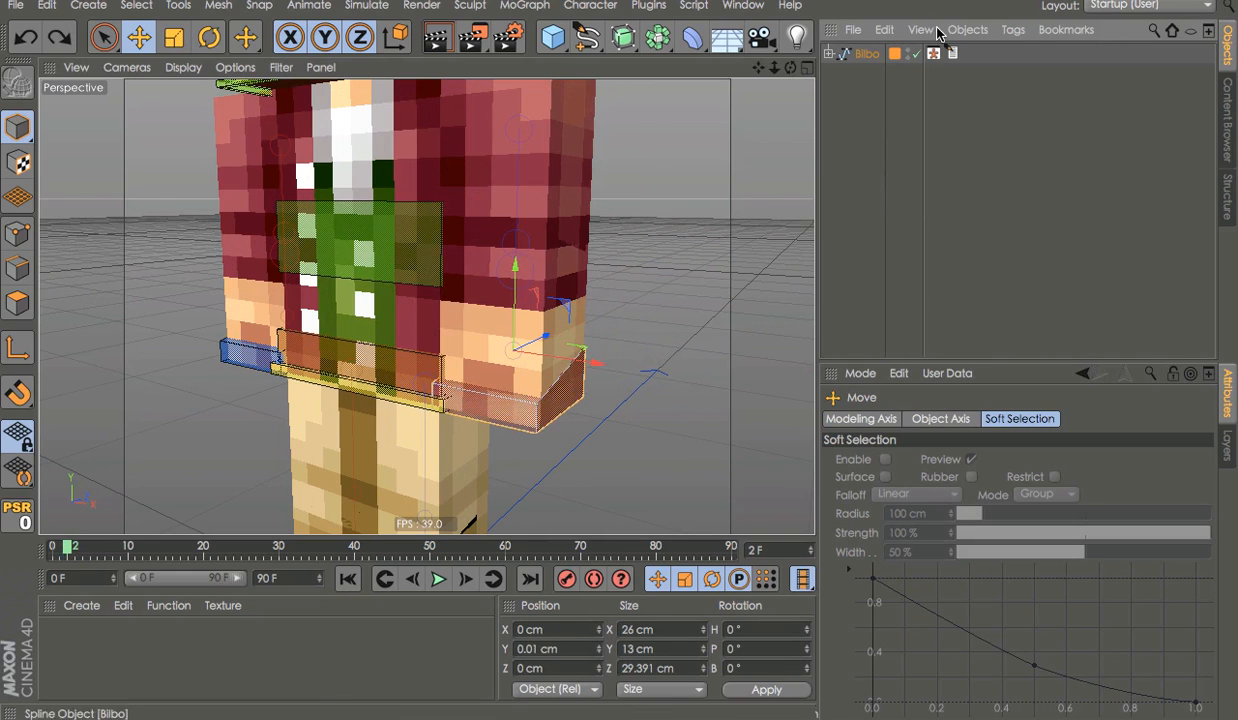
Turn off Goal Ghosting on the Bilbo root object
left_click(894, 54)
left_click(862, 55)
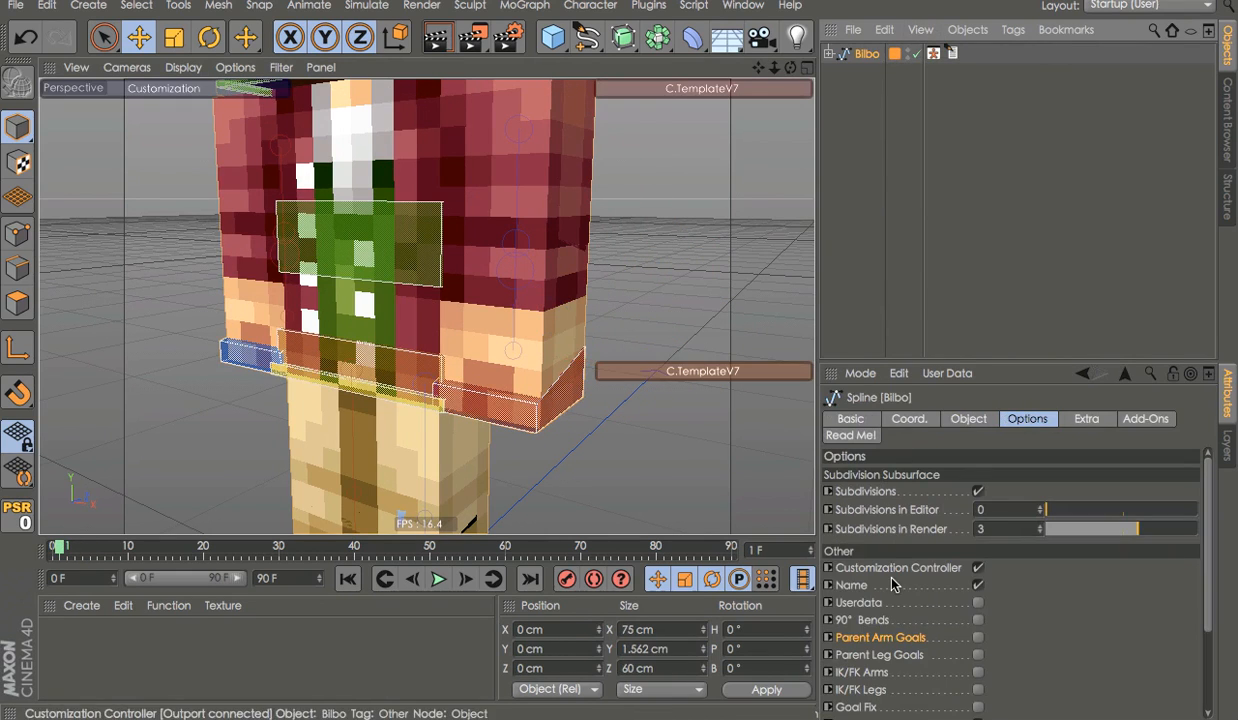
scroll(893, 585, "down", 3)
left_click(978, 605)
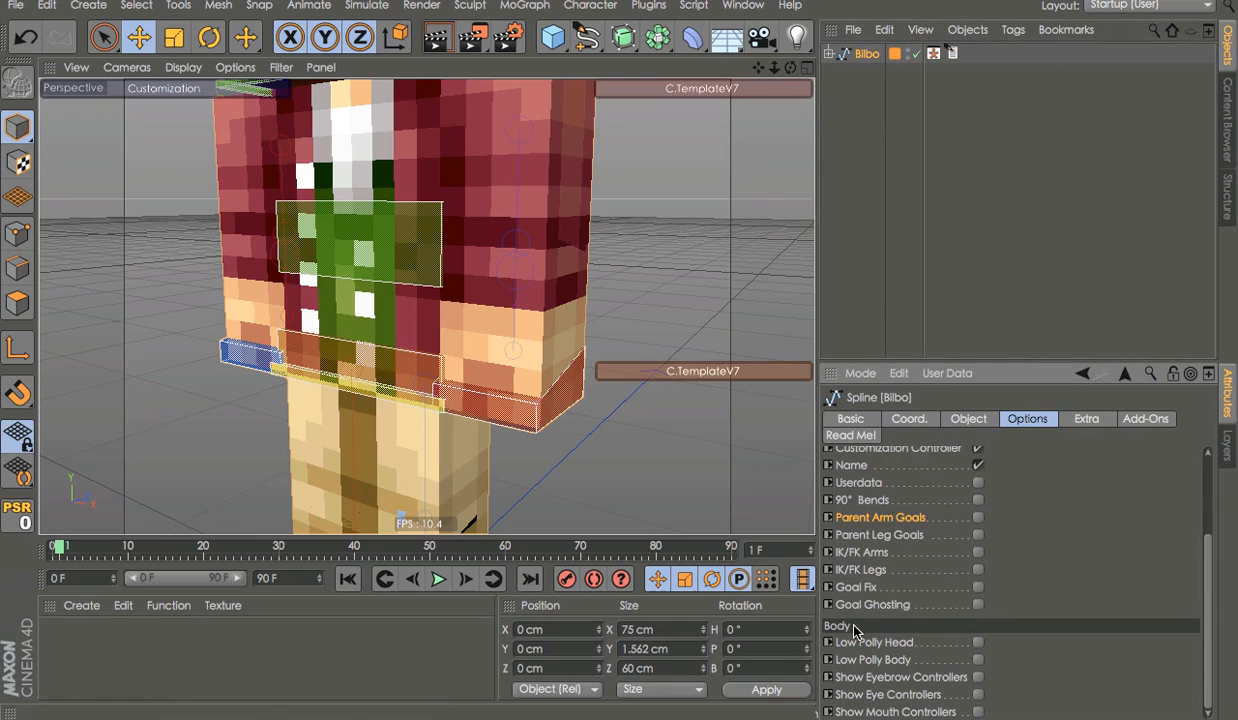
Try Low Polly Head and Low Polly Body on the Bilbo rig, inspect the character, and turn both options off
left_click(979, 643)
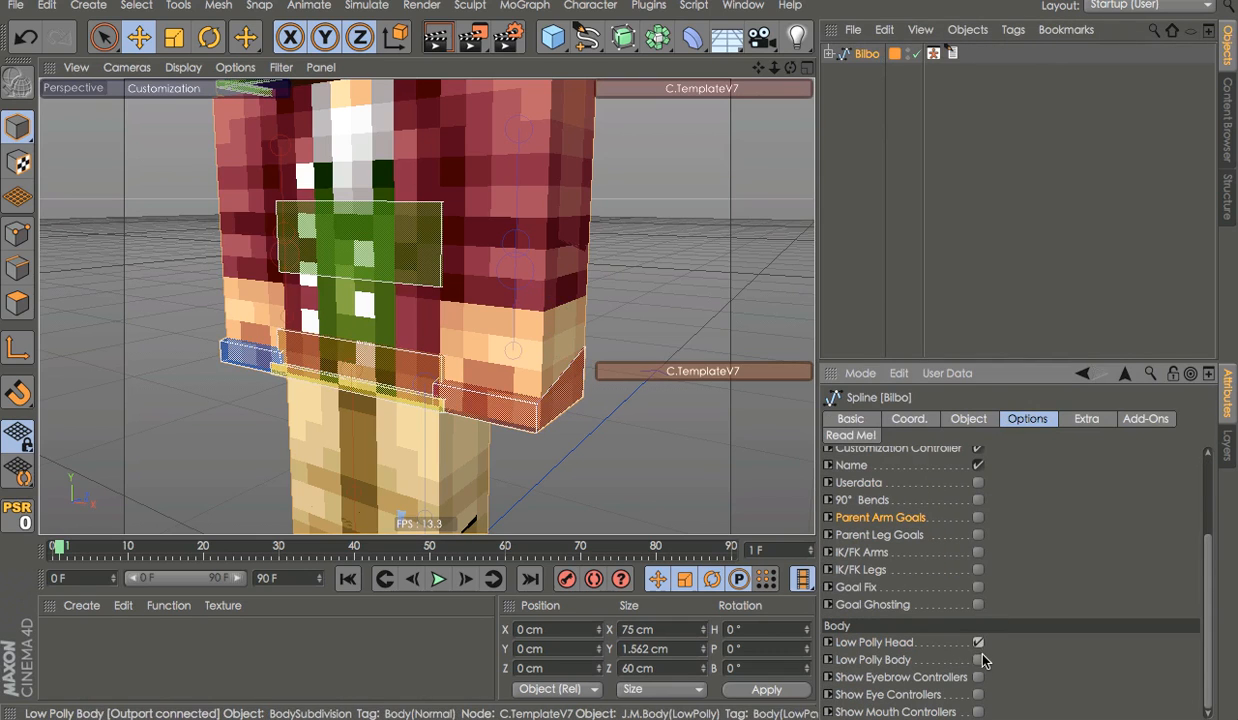
scroll(528, 366, "down", 6)
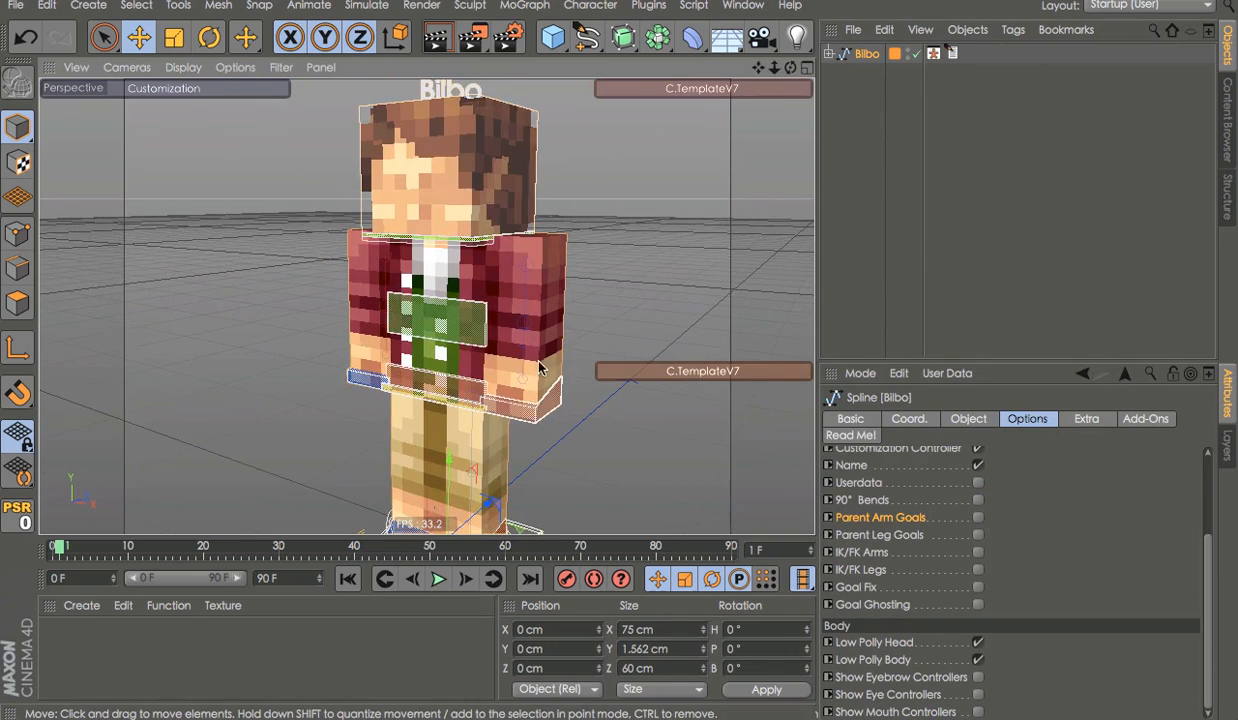
scroll(528, 366, "down", 1)
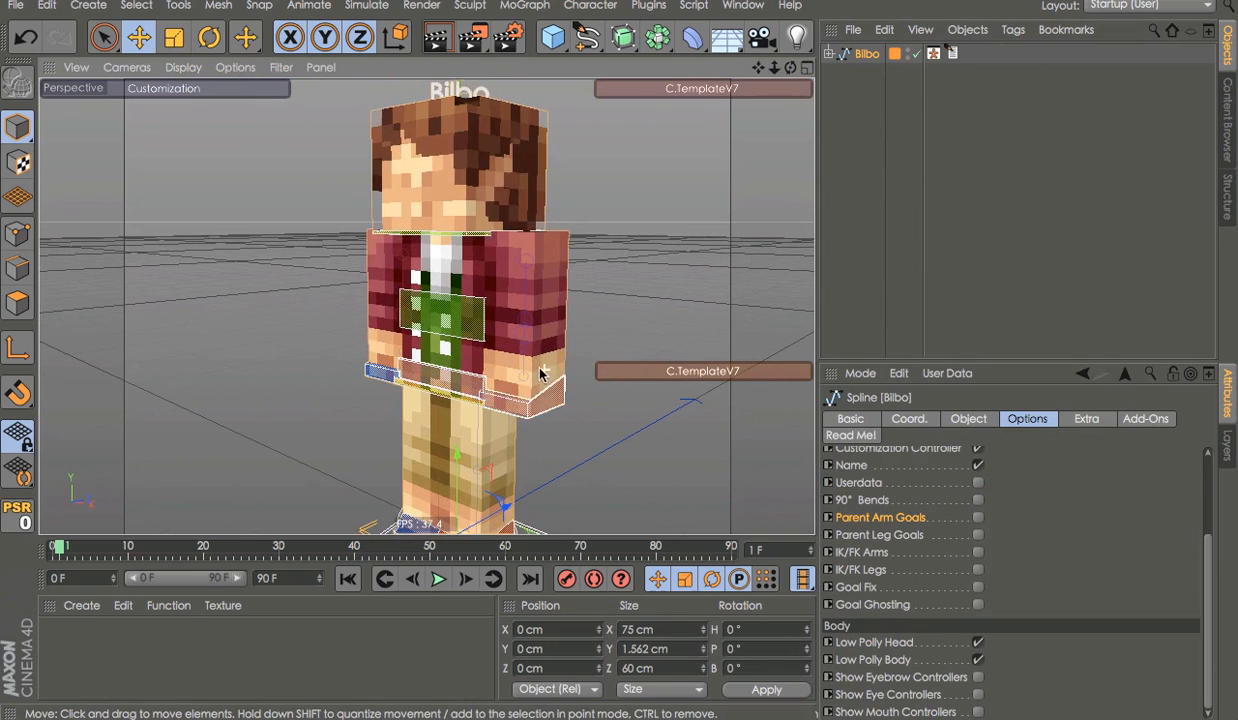
scroll(527, 372, "down", 1)
left_click_drag(527, 373, 457, 373, "alt")
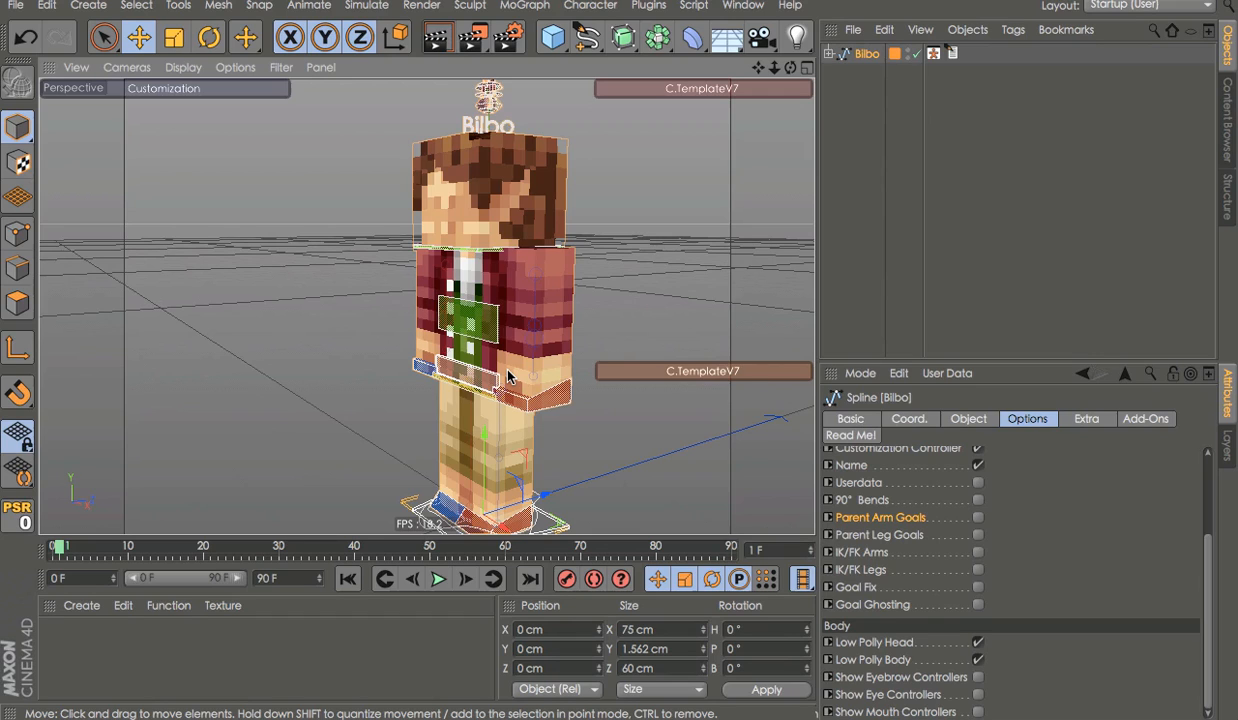
left_click(977, 643)
left_click(978, 660)
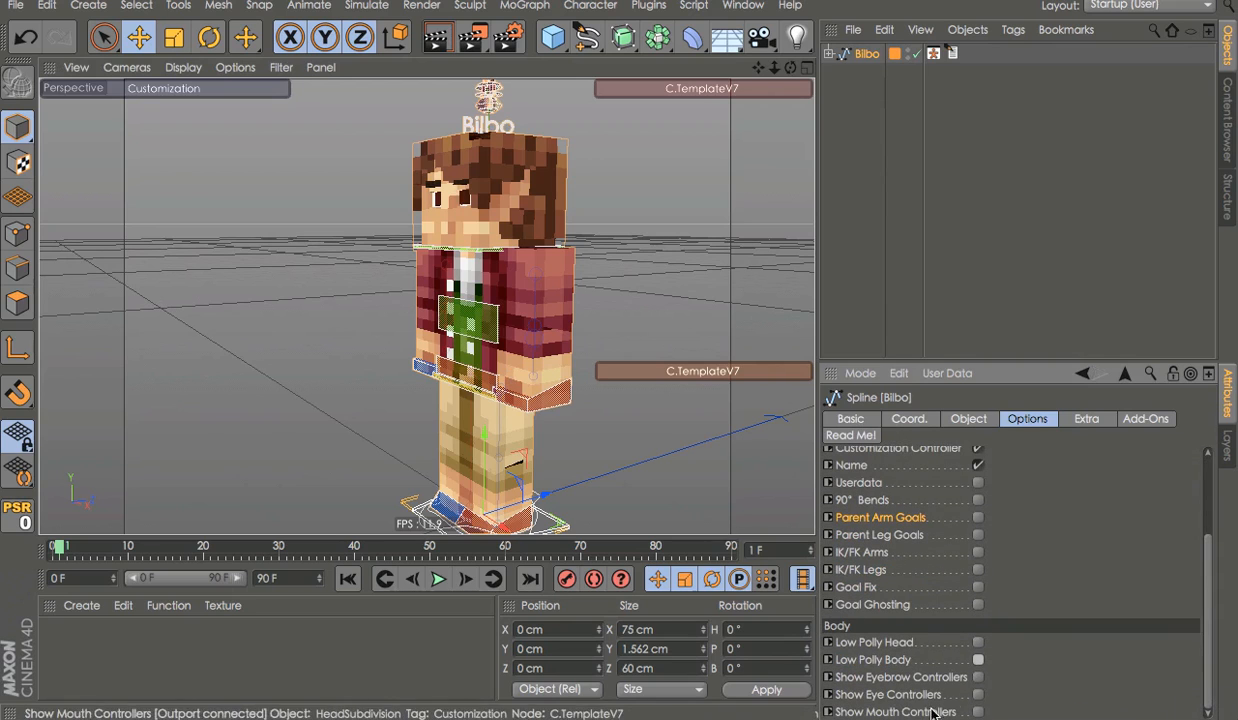
Enable Show Eyebrow Controllers, Show Eye Controllers and Show Mouth Controllers, and open the root object's Extra options
left_click(978, 677)
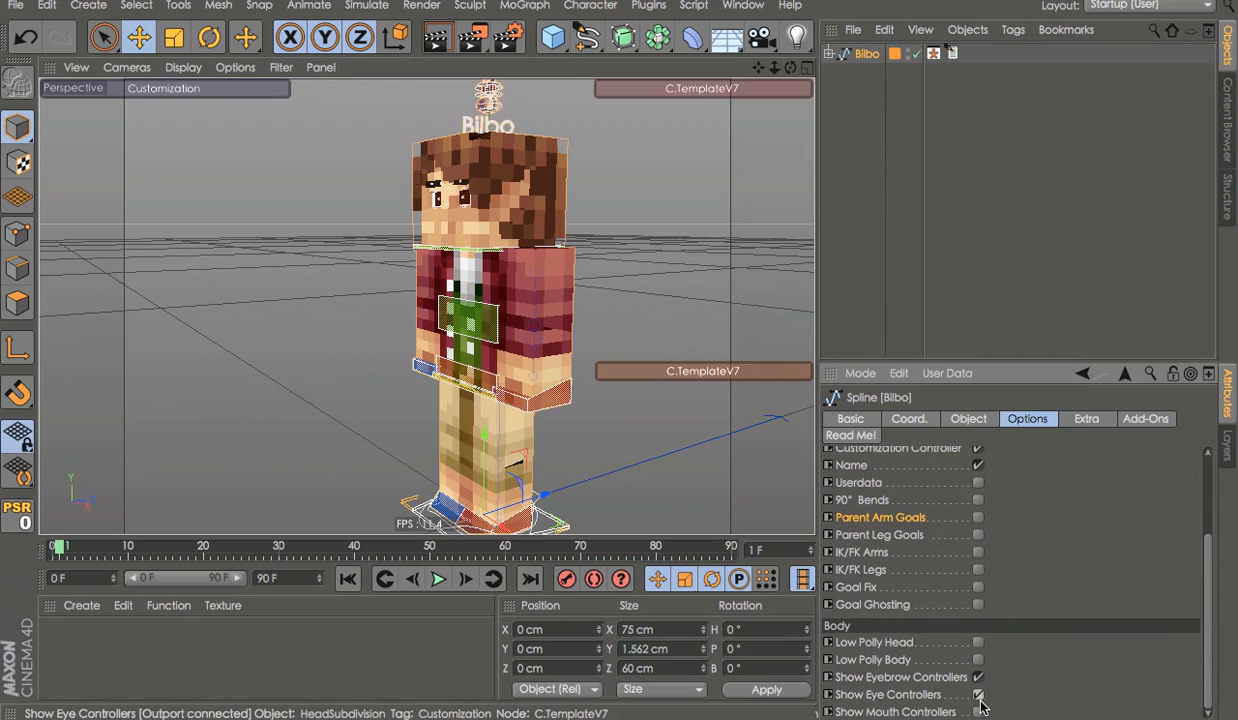
left_click(1066, 418)
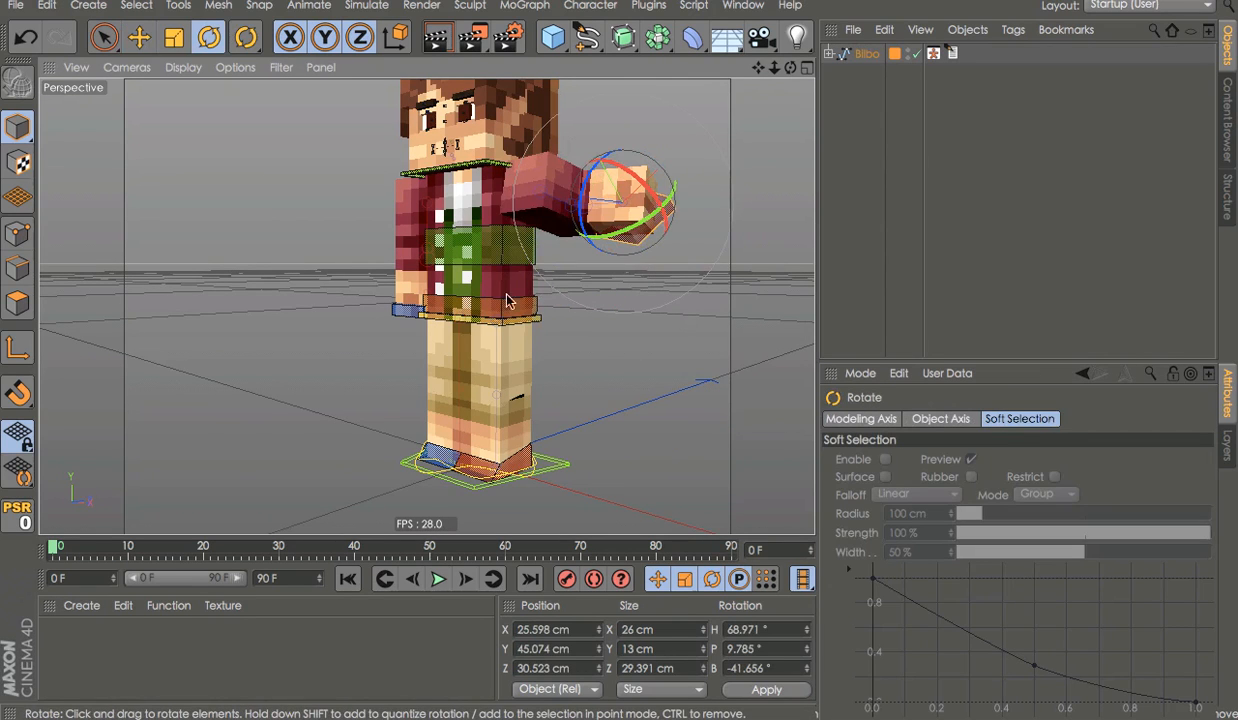
Rotate the torso controller to bend the upper body, and reset the whole pose with the Bilbo root object's Reset Controllers option
left_click(482, 257)
left_click_drag(539, 172, 508, 287)
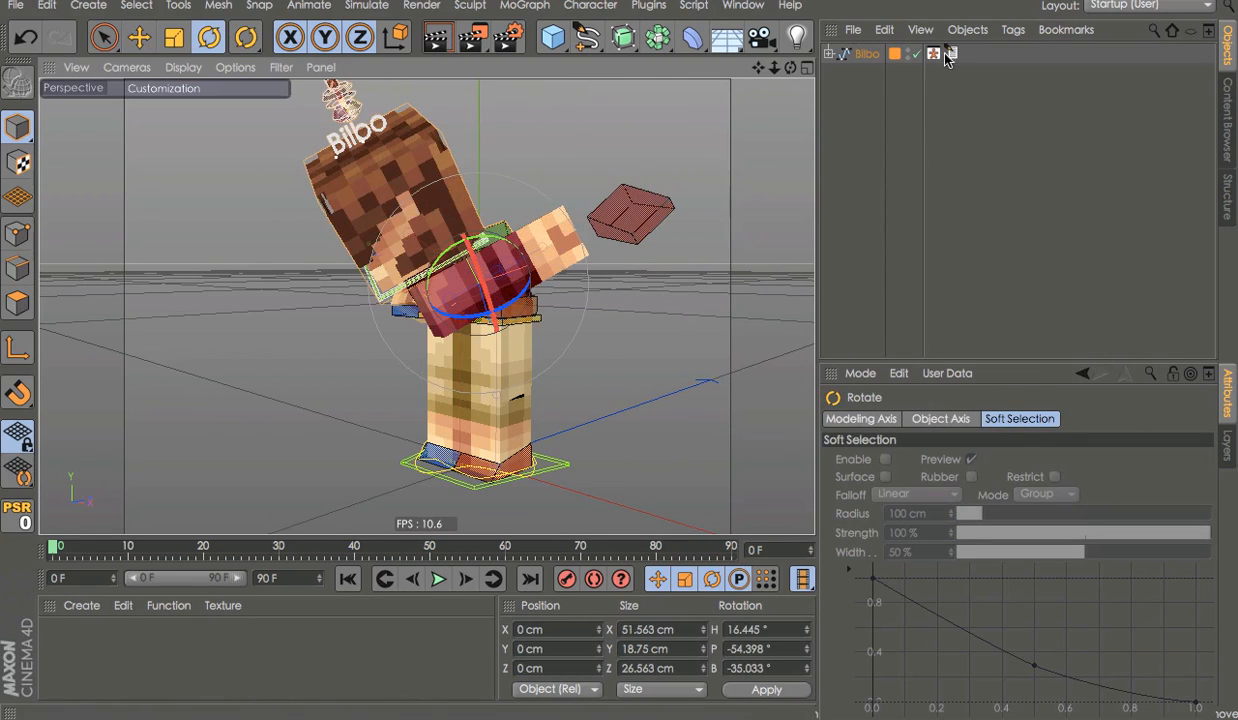
left_click(866, 54)
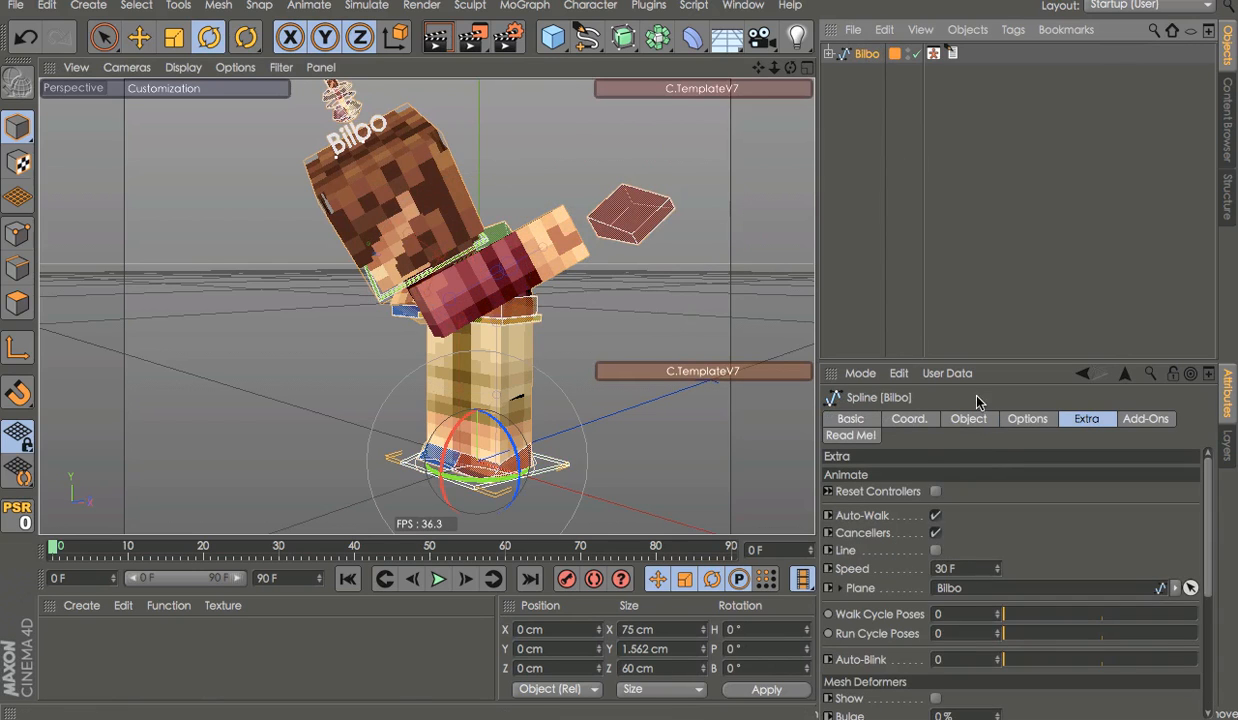
left_click(935, 491)
left_click(981, 295)
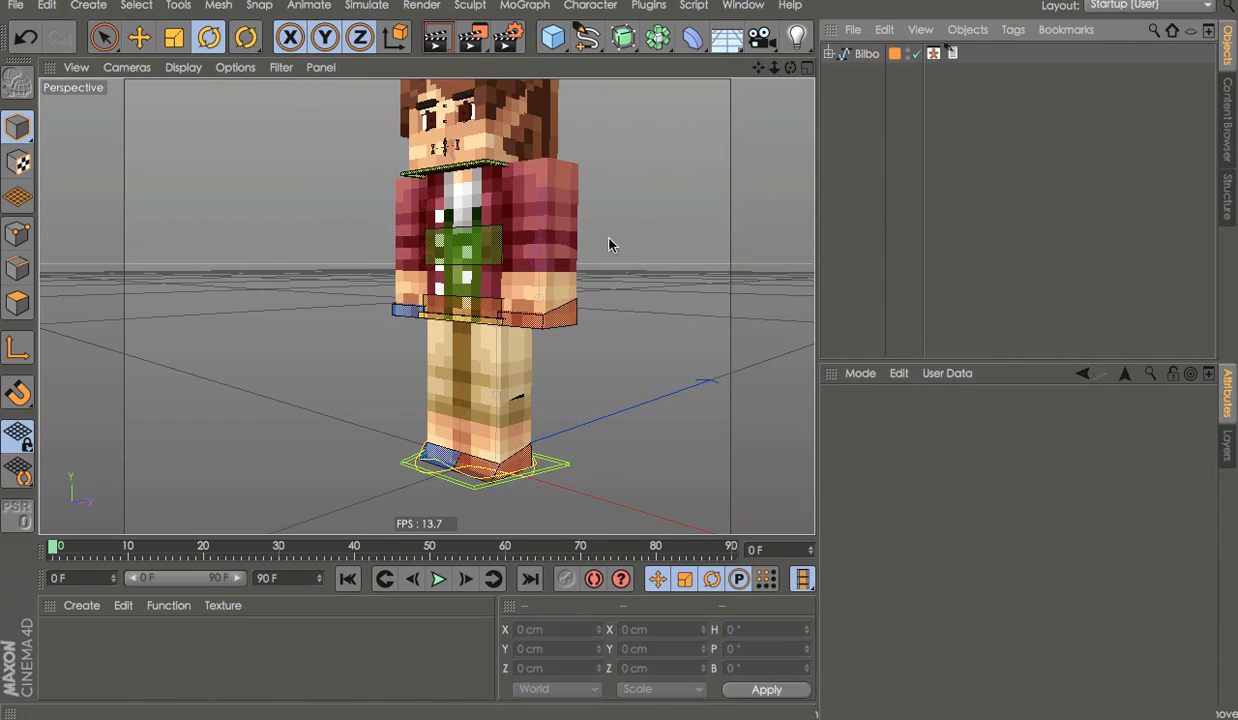
Examine the Bilbo root object's Extra animation options, particularly Auto-Walk, and view the character's feet and surrounding floor
left_click_drag(752, 178, 760, 205, "alt")
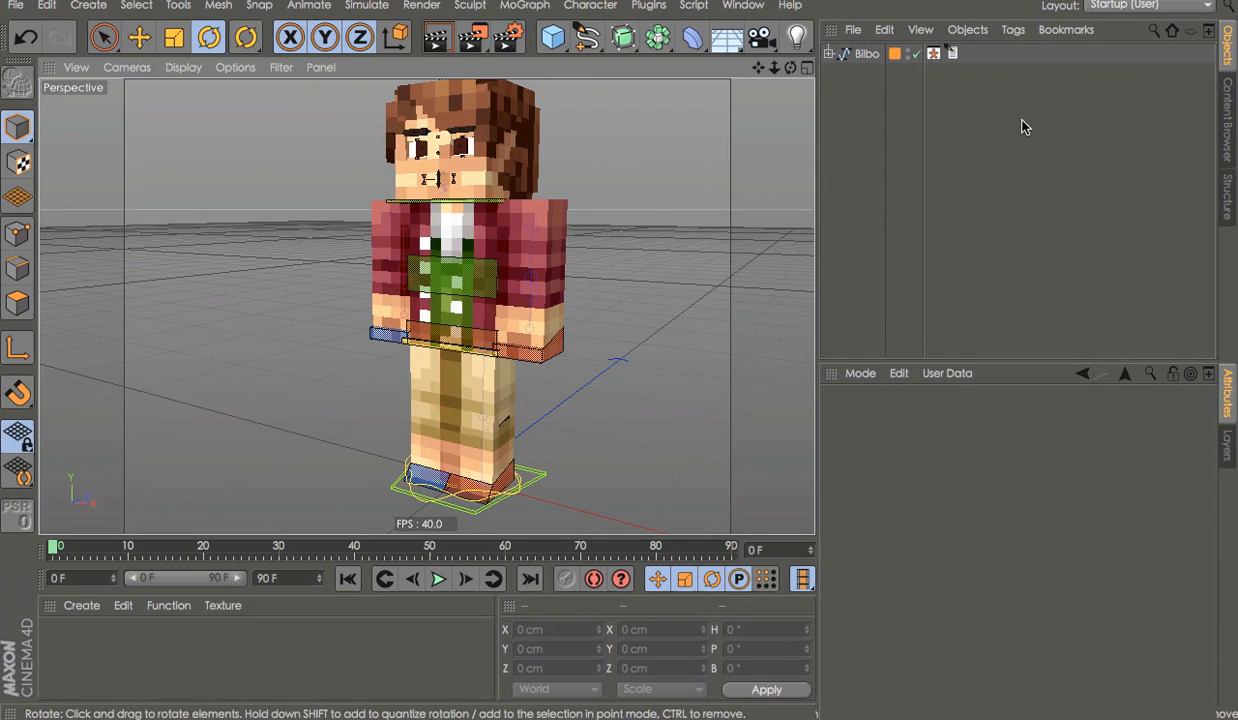
left_click(866, 54)
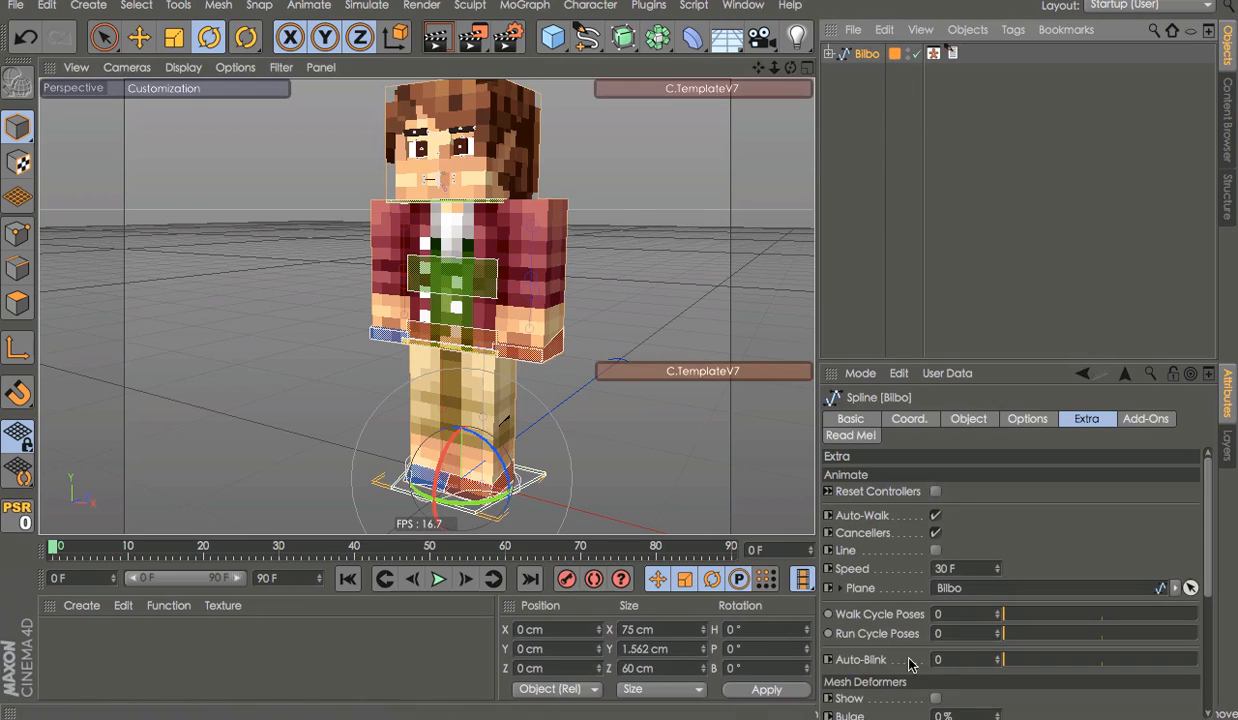
mouse_move(659, 93)
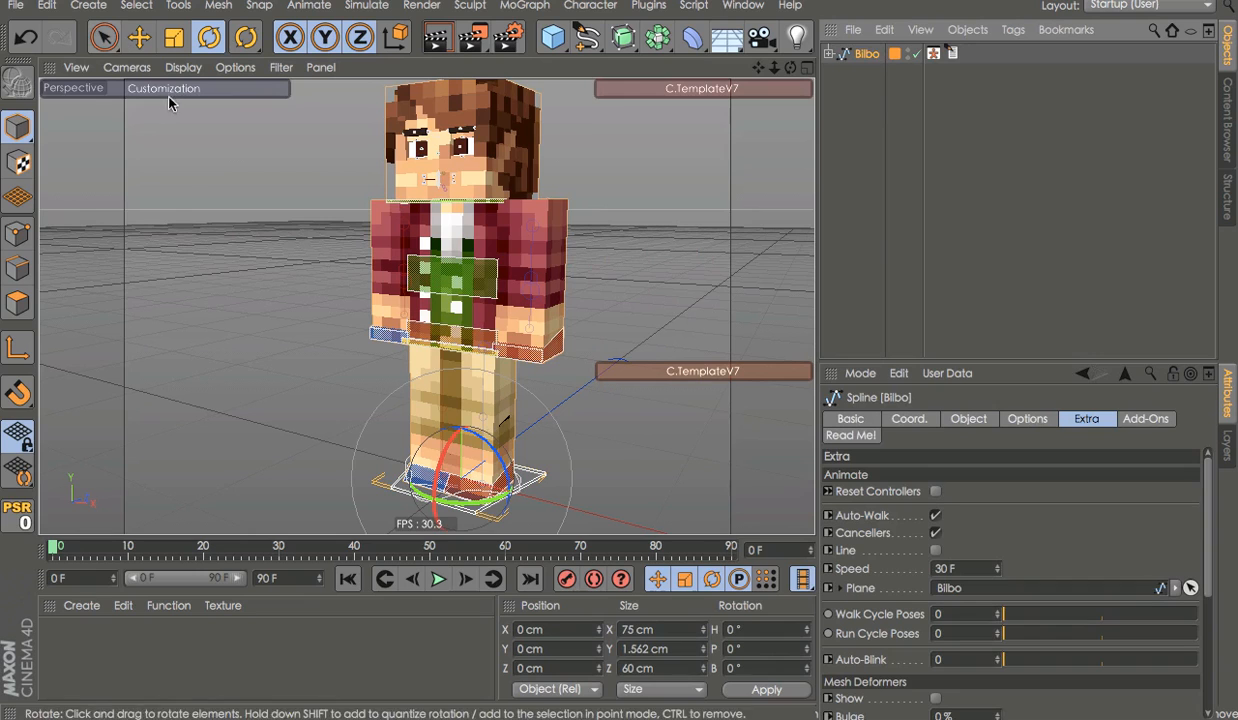
mouse_move(162, 90)
mouse_move(727, 375)
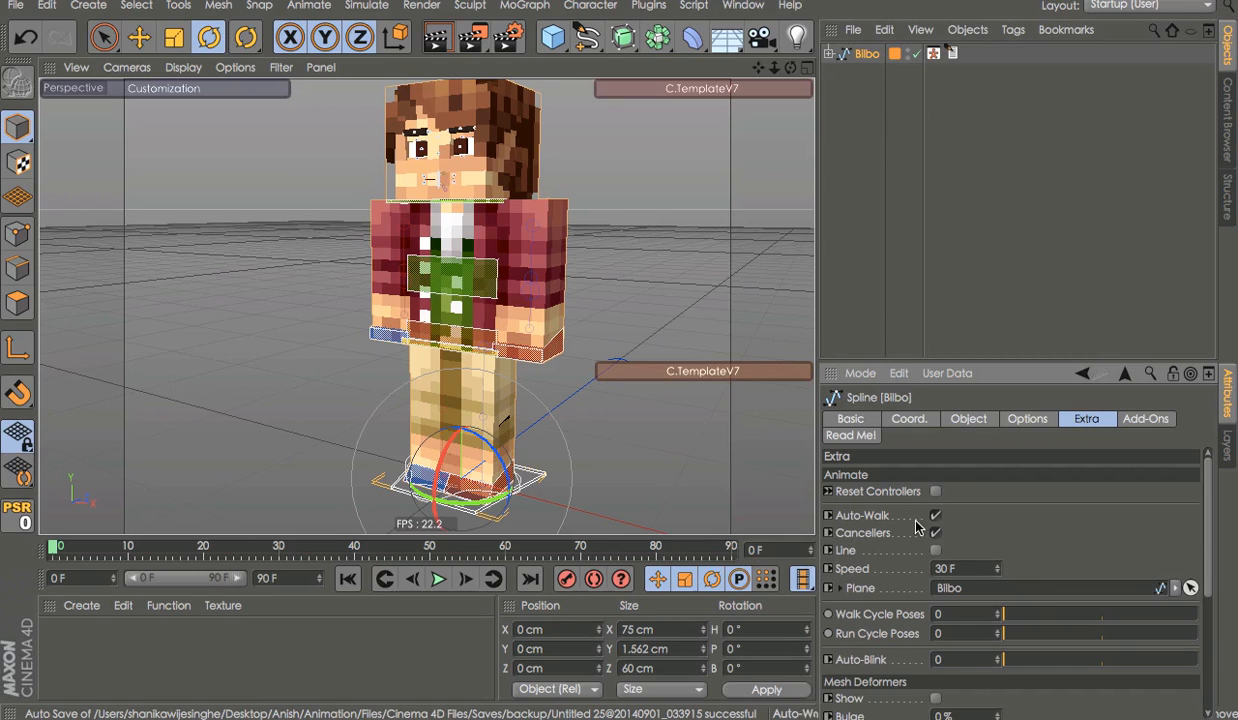
left_click_drag(649, 452, 595, 447, "alt")
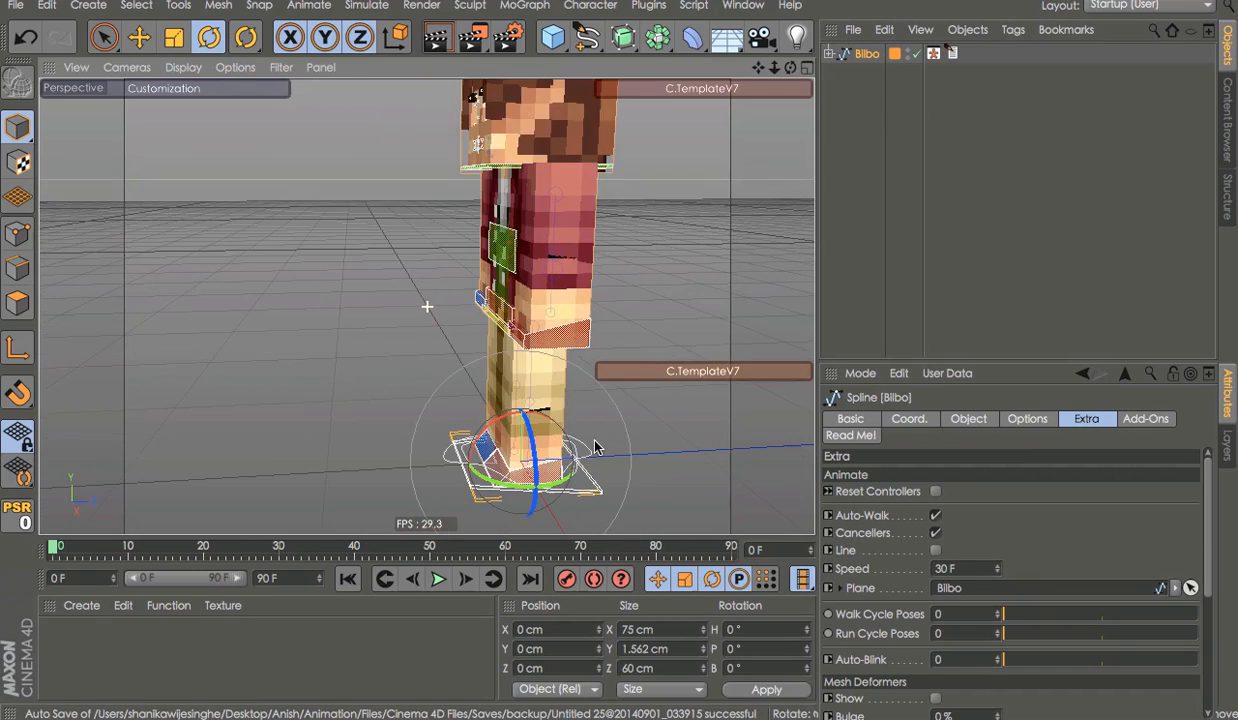
scroll(572, 428, "down", 5)
middle_click_drag(579, 440, 614, 351, "alt")
left_click_drag(614, 351, 674, 330, "alt")
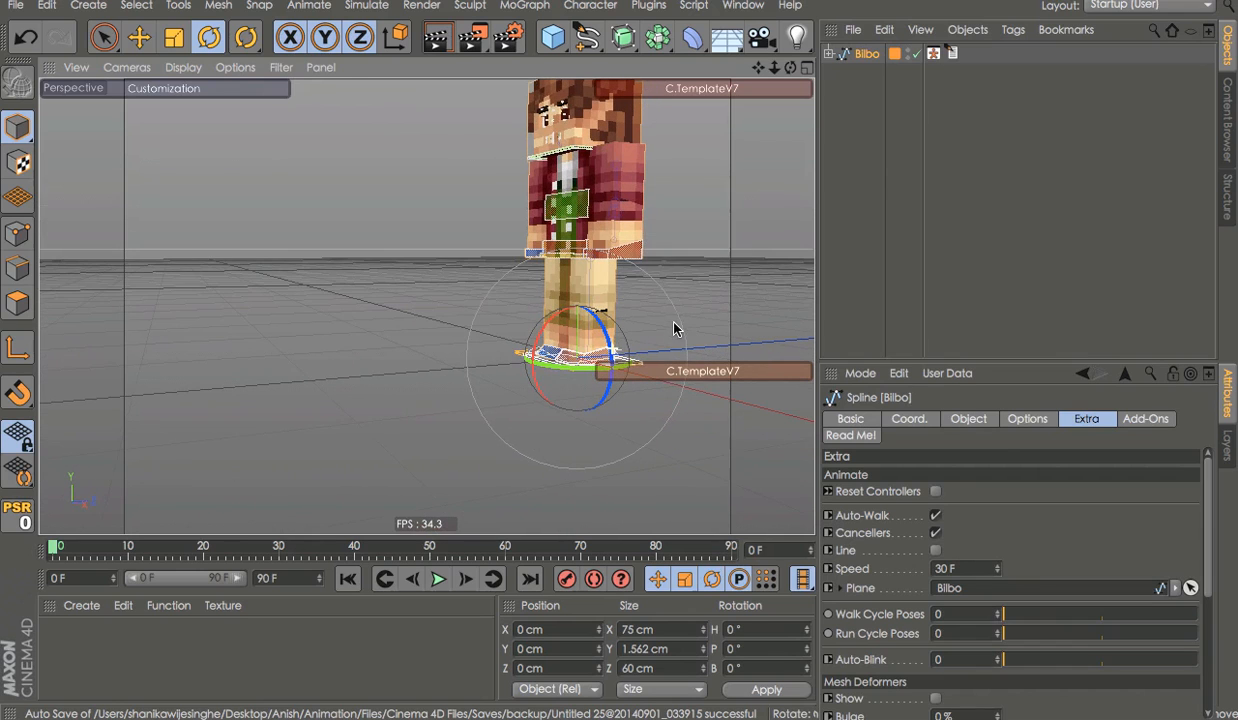
left_click_drag(629, 290, 581, 346, "alt")
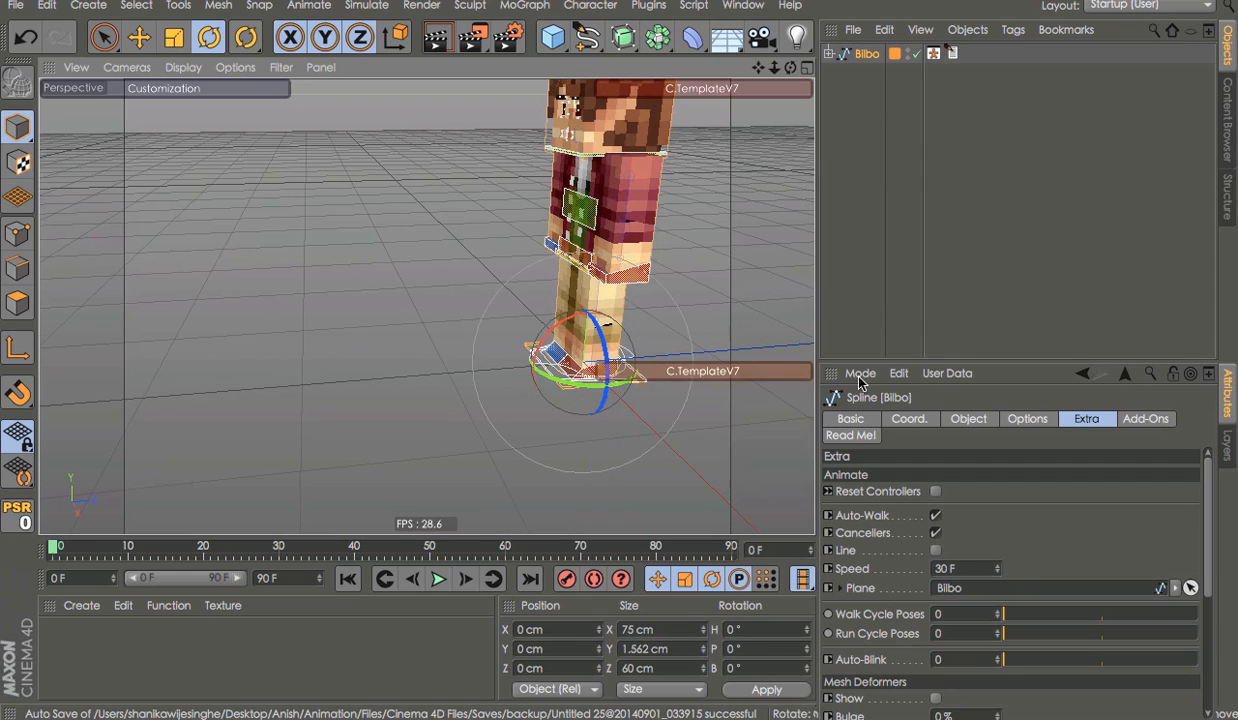
With Auto-Walk enabled, try moving the AutoWalk controller at the feet to about -262 cm in Z, and undo the move
left_click(935, 516)
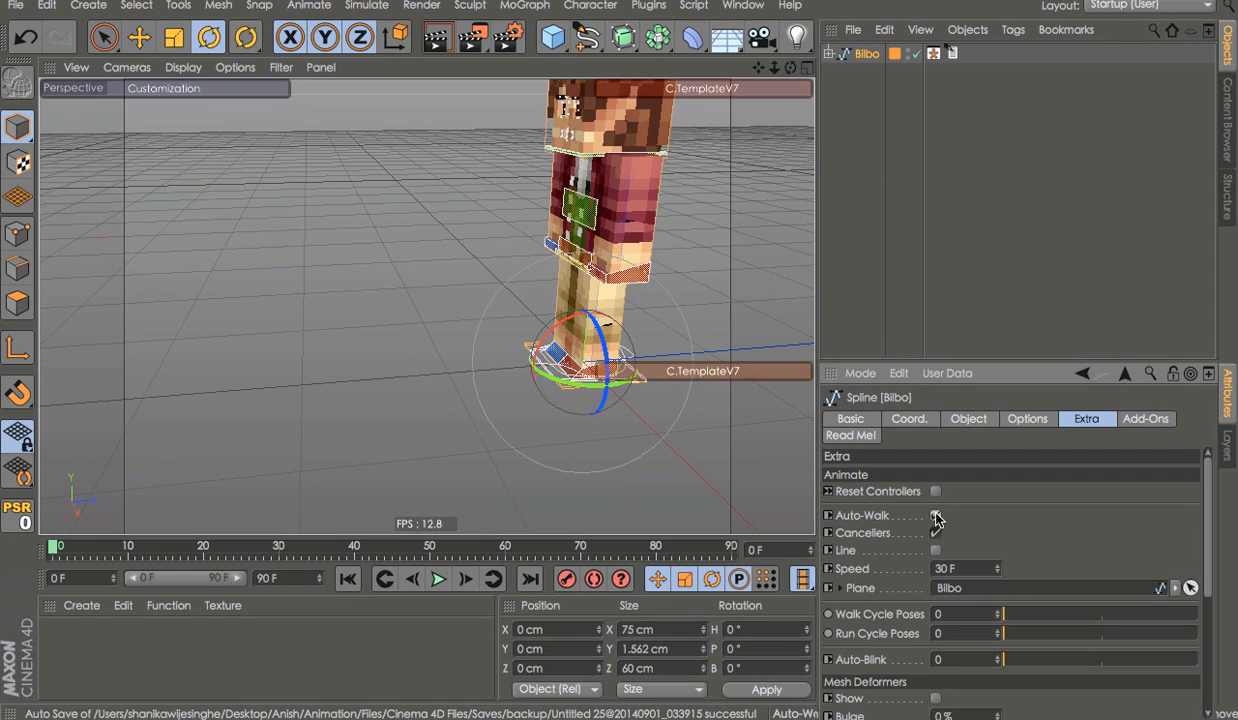
left_click(1022, 309)
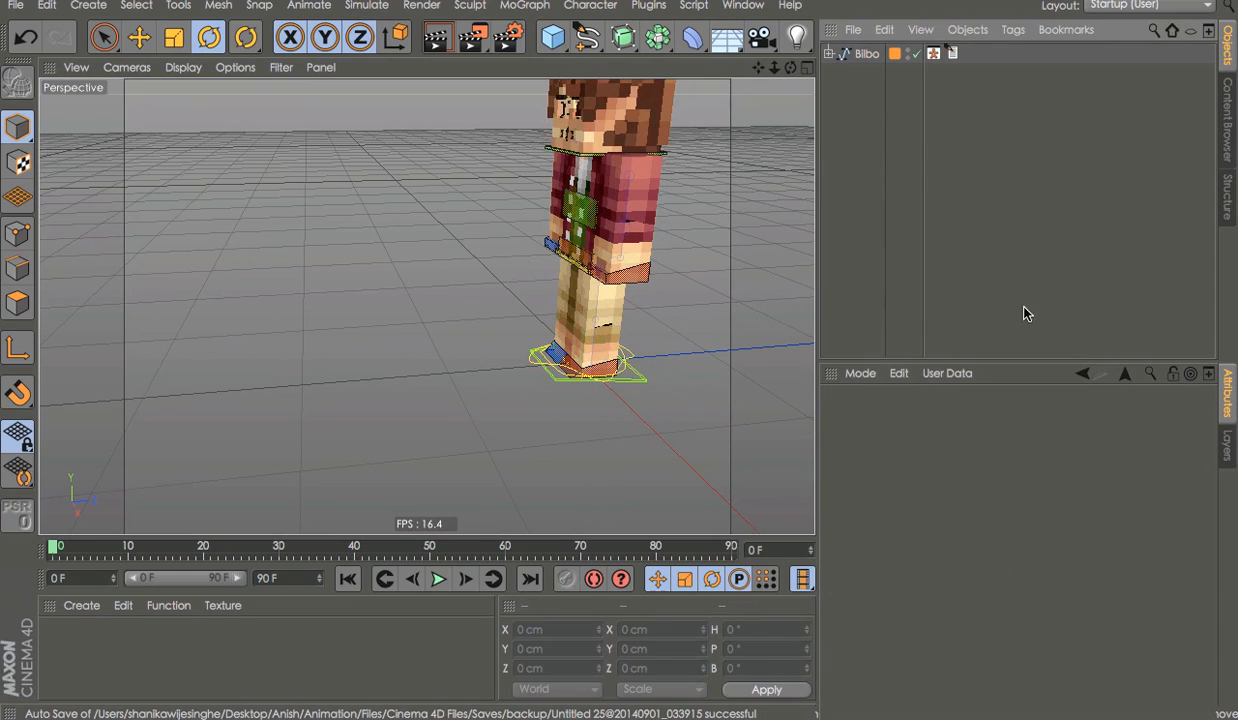
left_click_drag(483, 442, 512, 378, "alt")
left_click(560, 372)
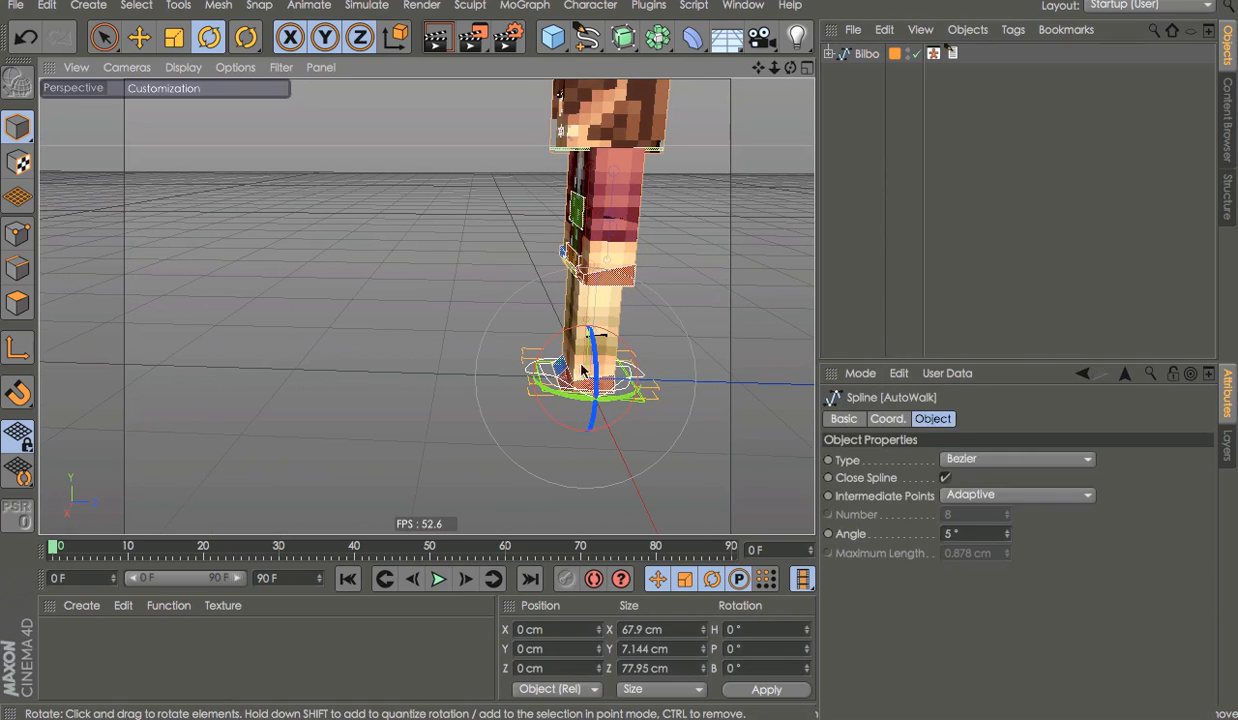
key("e")
left_click_drag(628, 377, 200, 370)
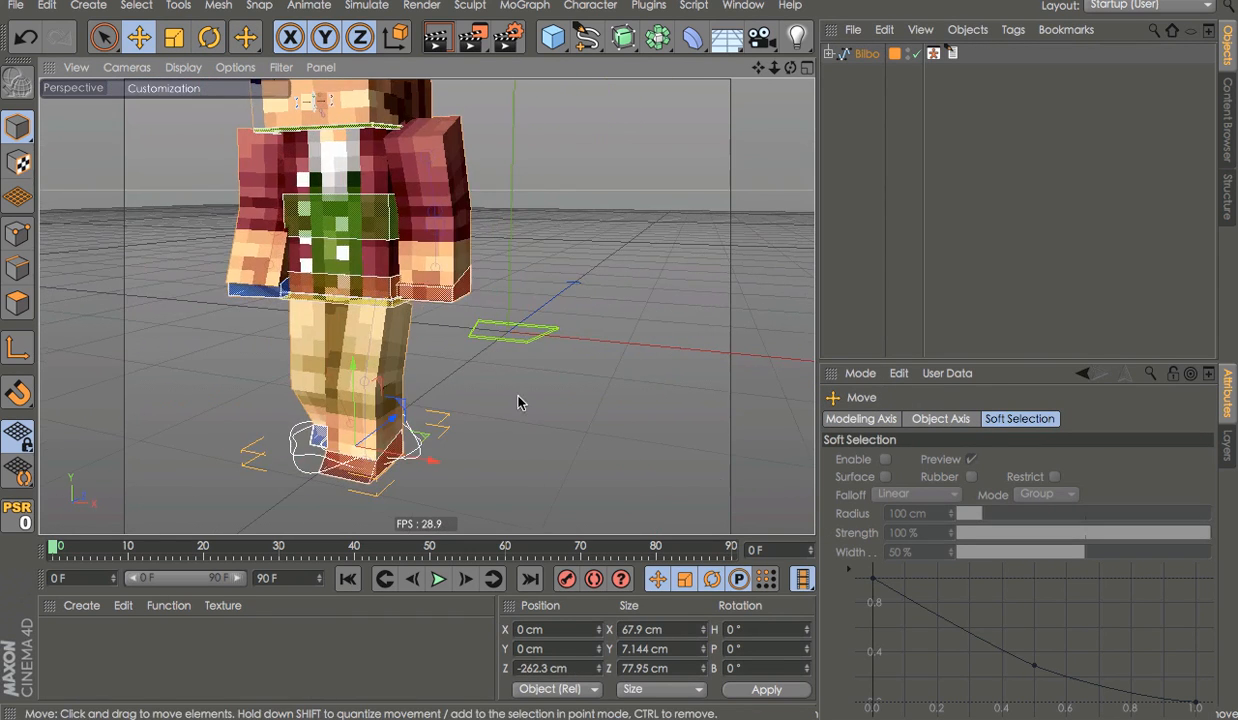
scroll(540, 370, "down", 3)
left_click_drag(497, 340, 390, 343)
key("ctrl+z")
right_click_drag(623, 412, 532, 398, "alt")
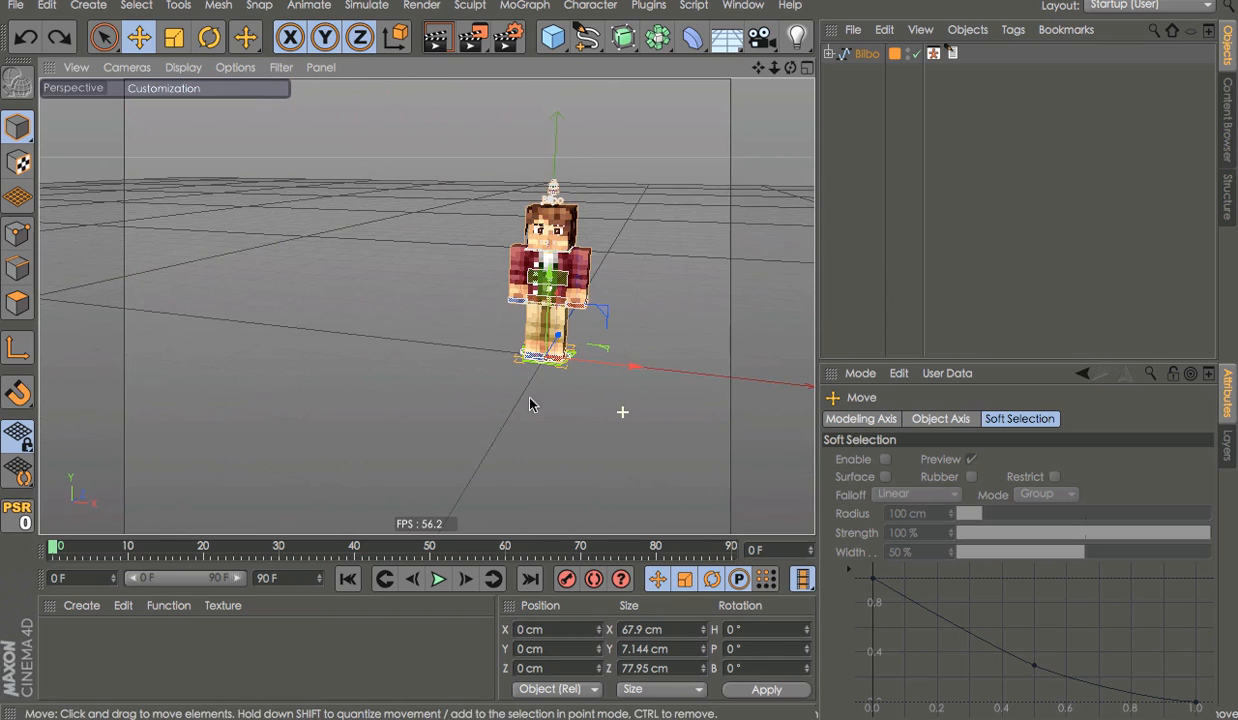
Try moving and rotating the AutoWalk controller, undoing each change
left_click_drag(606, 353, 480, 385)
key("ctrl+z")
key("ctrl+z")
key("r")
left_click_drag(595, 371, 435, 369)
key("ctrl+z")
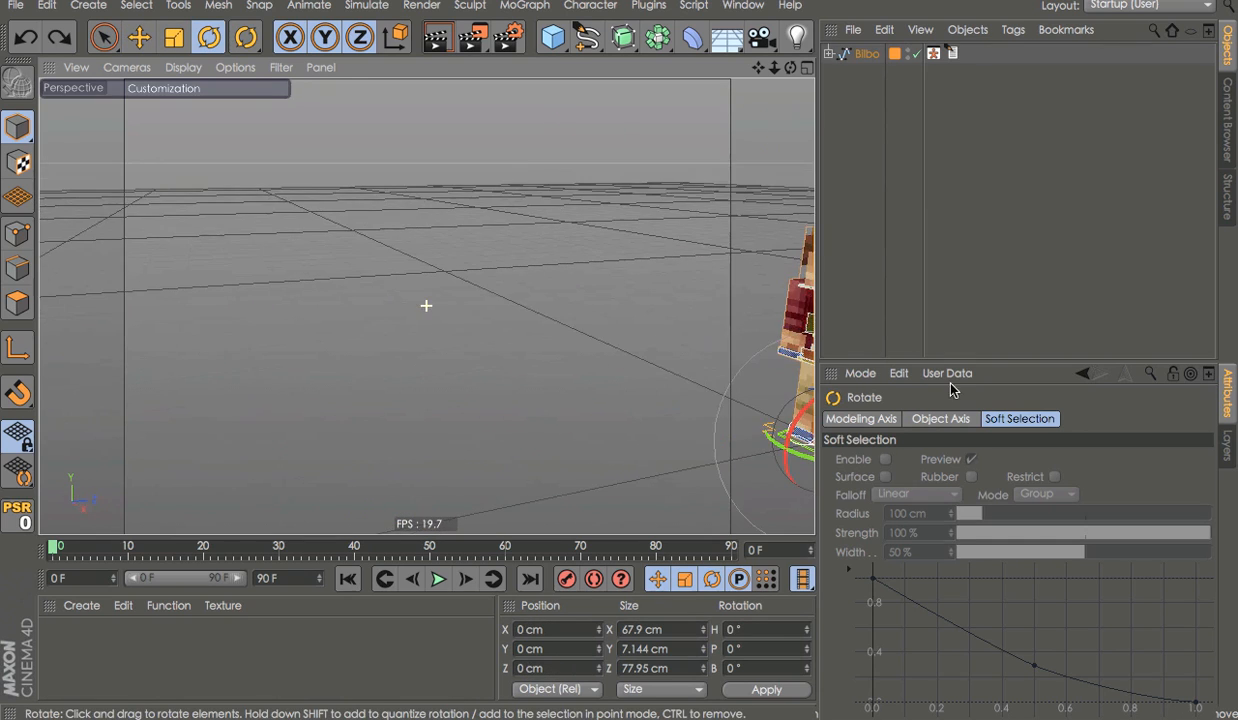
Try moving the AutoWalk controller forward and below the floor to about Y -11 cm and Z -205 cm, and undo it
left_click_drag(724, 359, 624, 406, "alt")
key("e")
key("e")
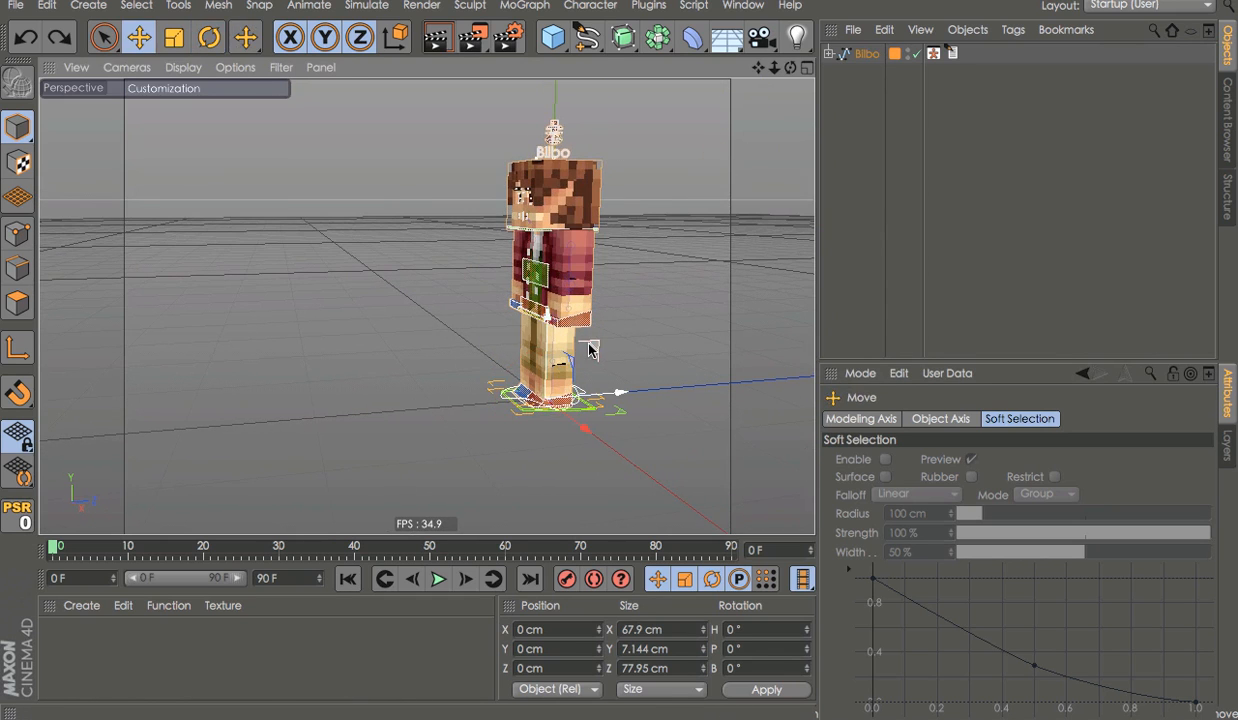
left_click_drag(578, 352, 307, 436)
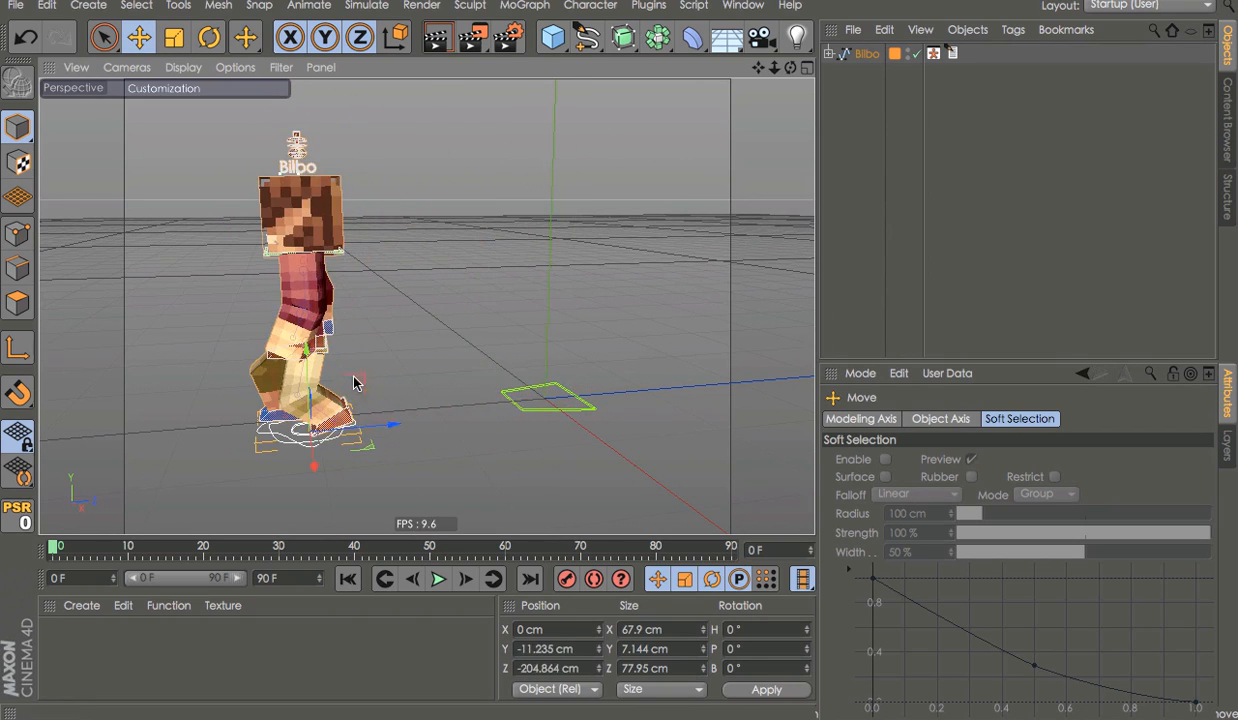
key("ctrl+z")
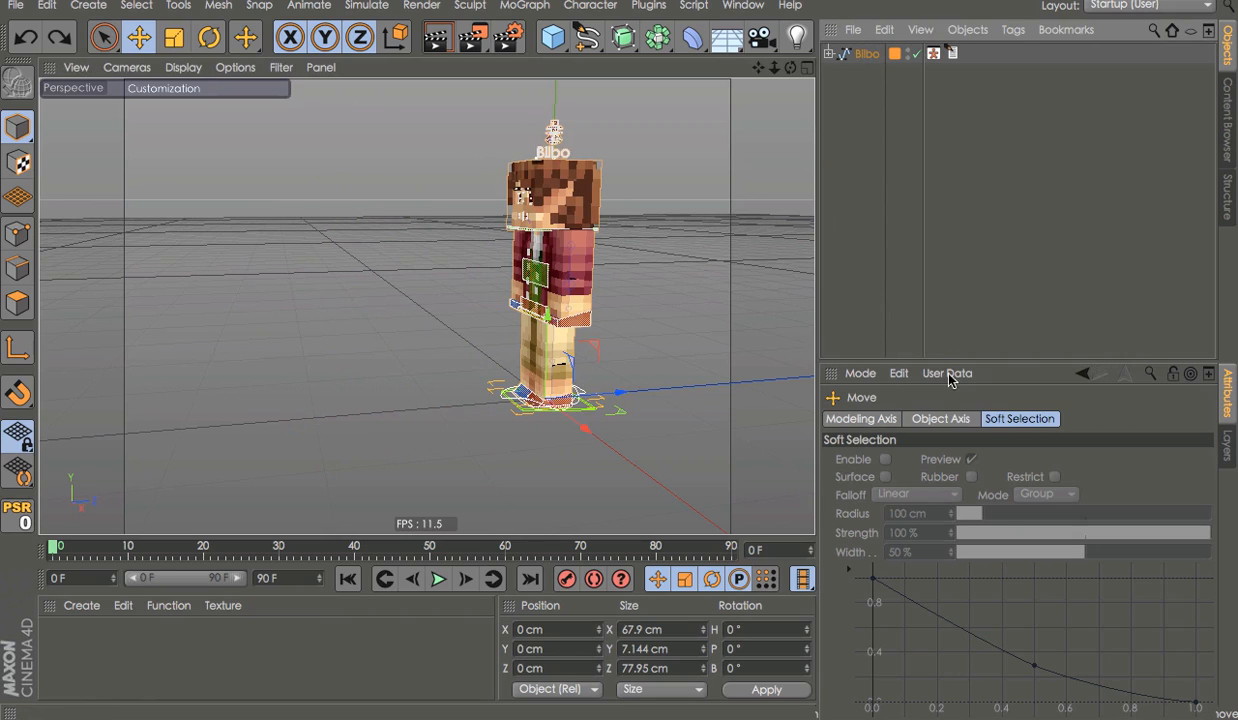
Add a null object and move it above the floor in front of the character, at about -161 cm in Z
left_click(866, 53)
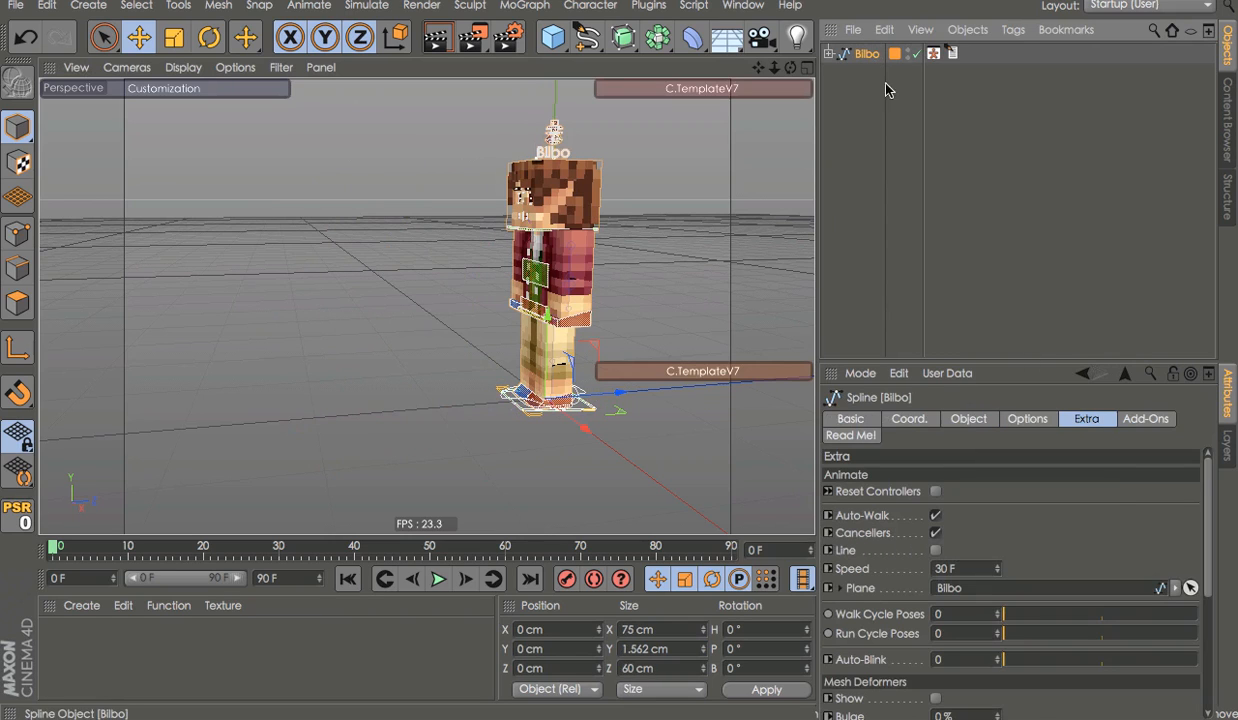
left_click(1176, 588)
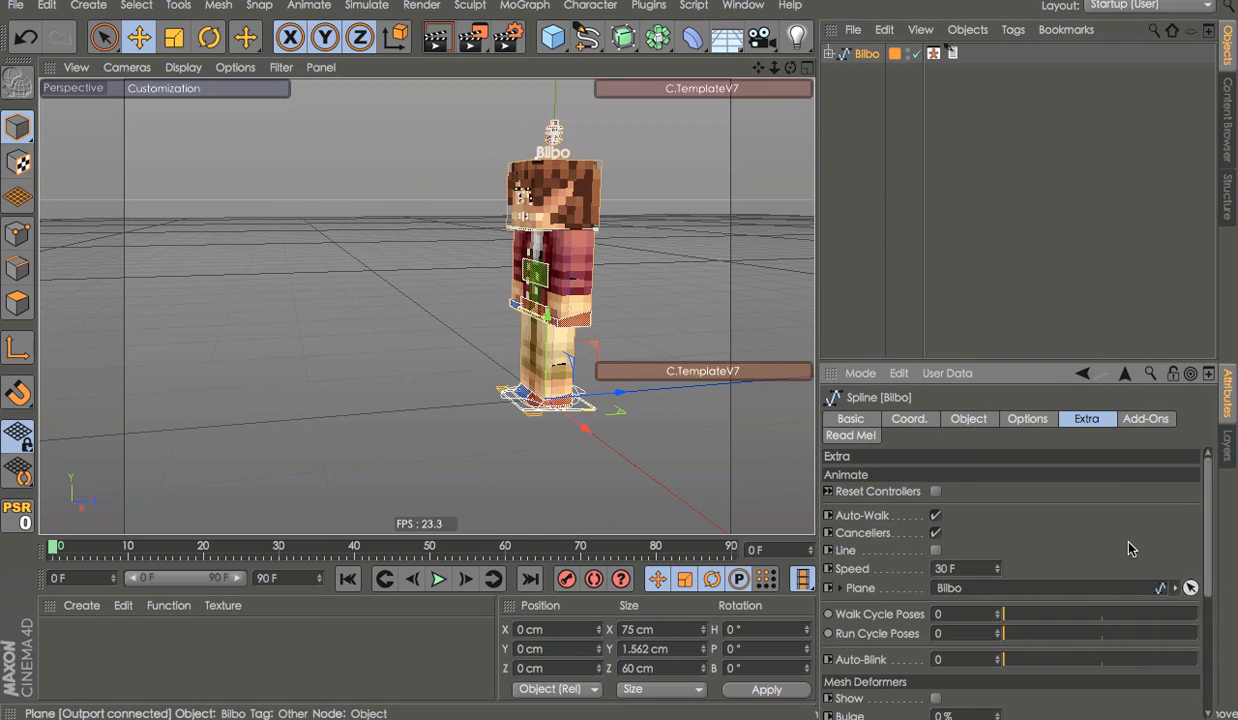
left_click(566, 42)
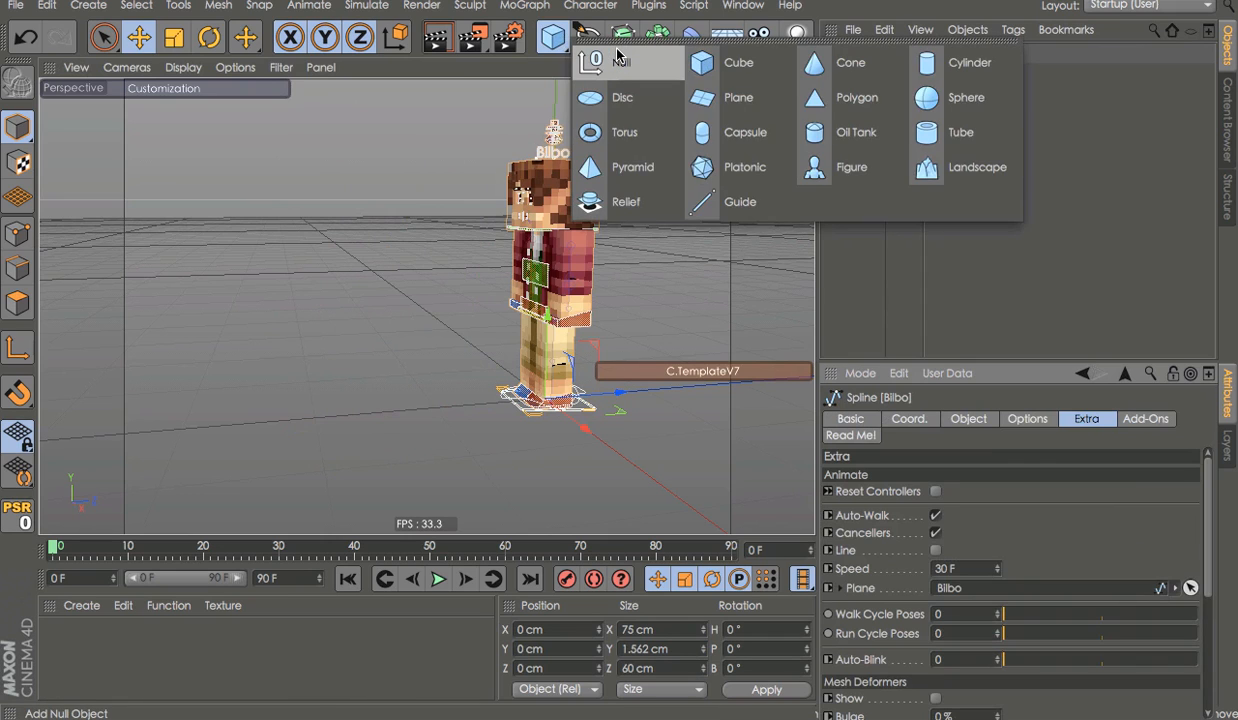
left_click(617, 56)
left_click_drag(548, 323, 324, 212)
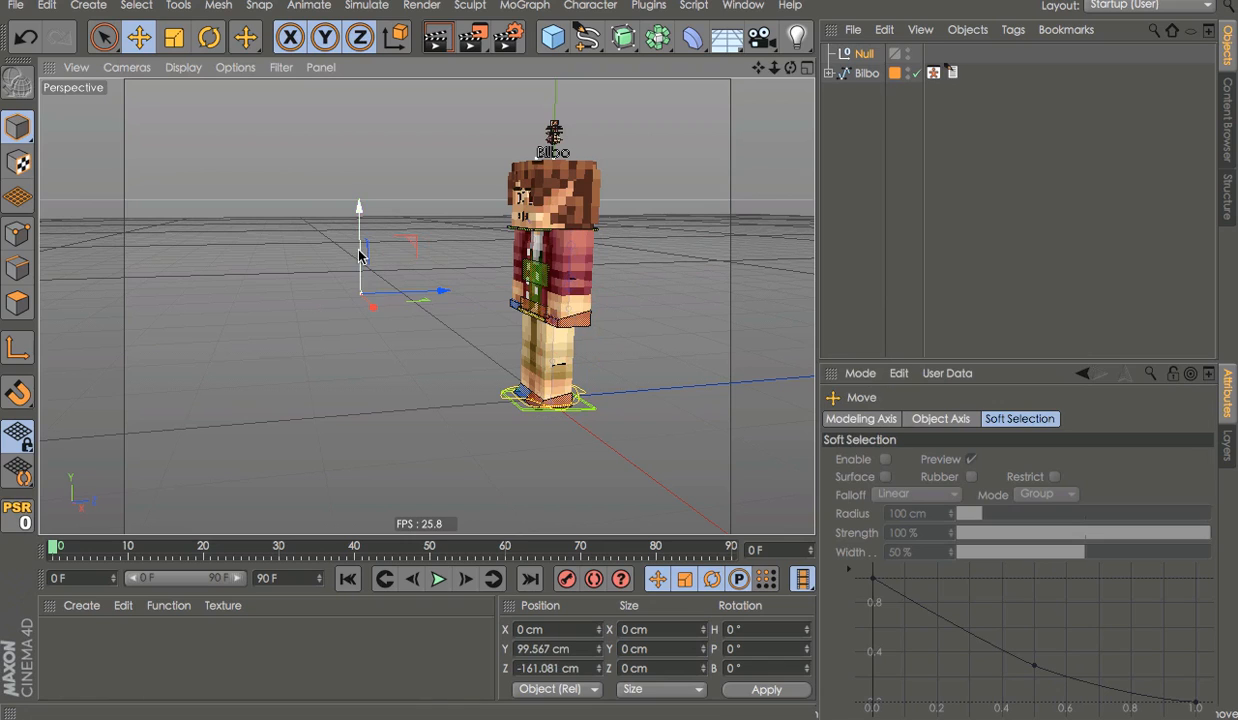
Assign the new null as the Plane in the Bilbo root object's Extra options
left_click(855, 73)
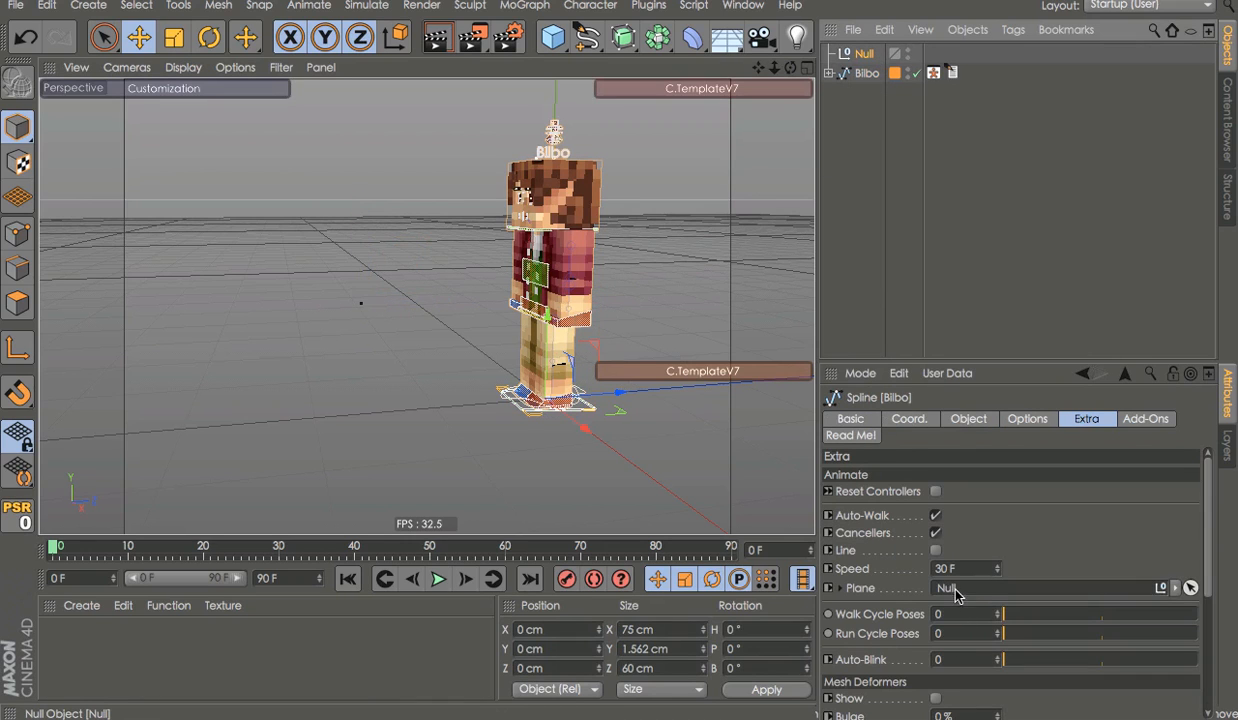
Delete the null object from the scene and restore Bilbo as the Auto-Walk Plane
left_click(862, 54)
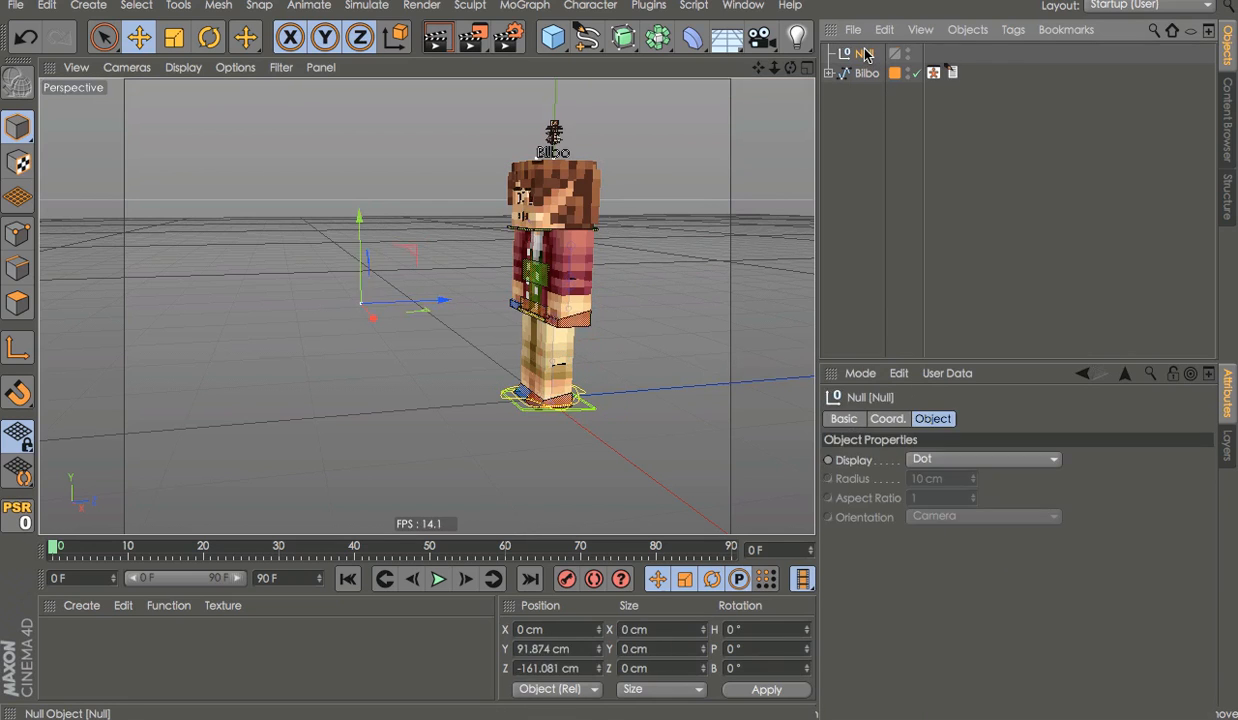
key("Delete")
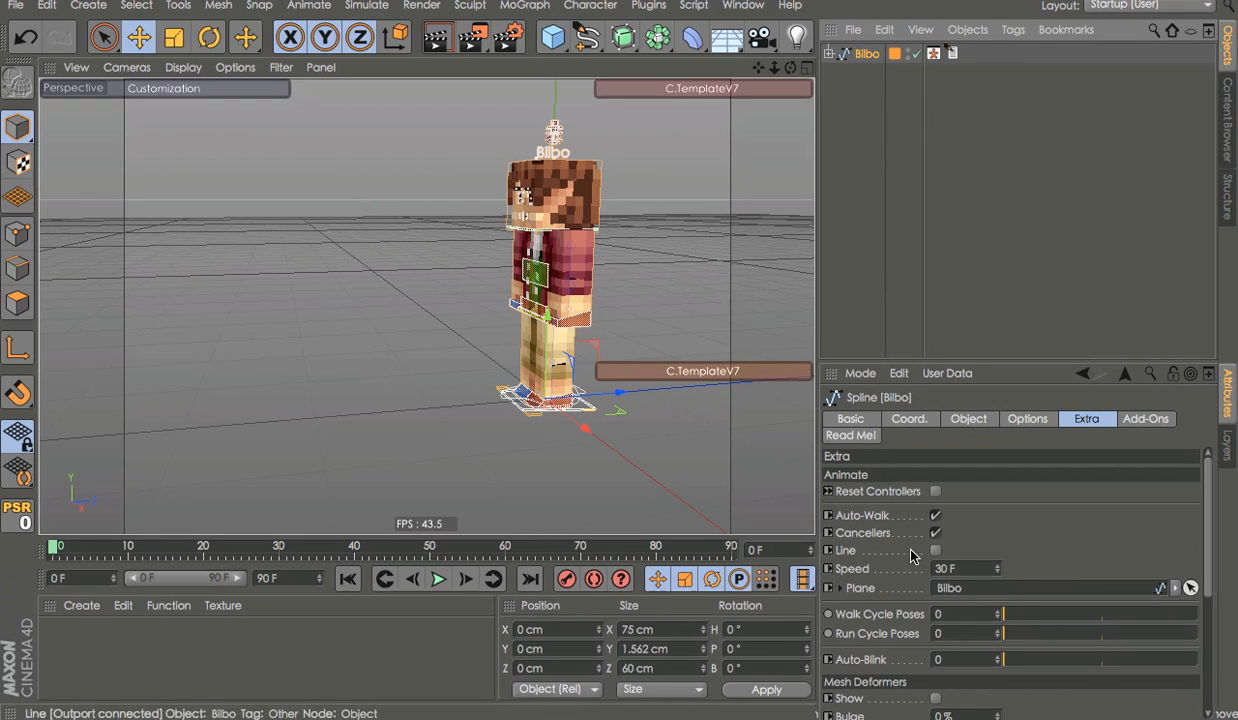
Turn off Cancellers in the Bilbo root's Extra options and try moving the root about -34 cm in Z
left_click(935, 533)
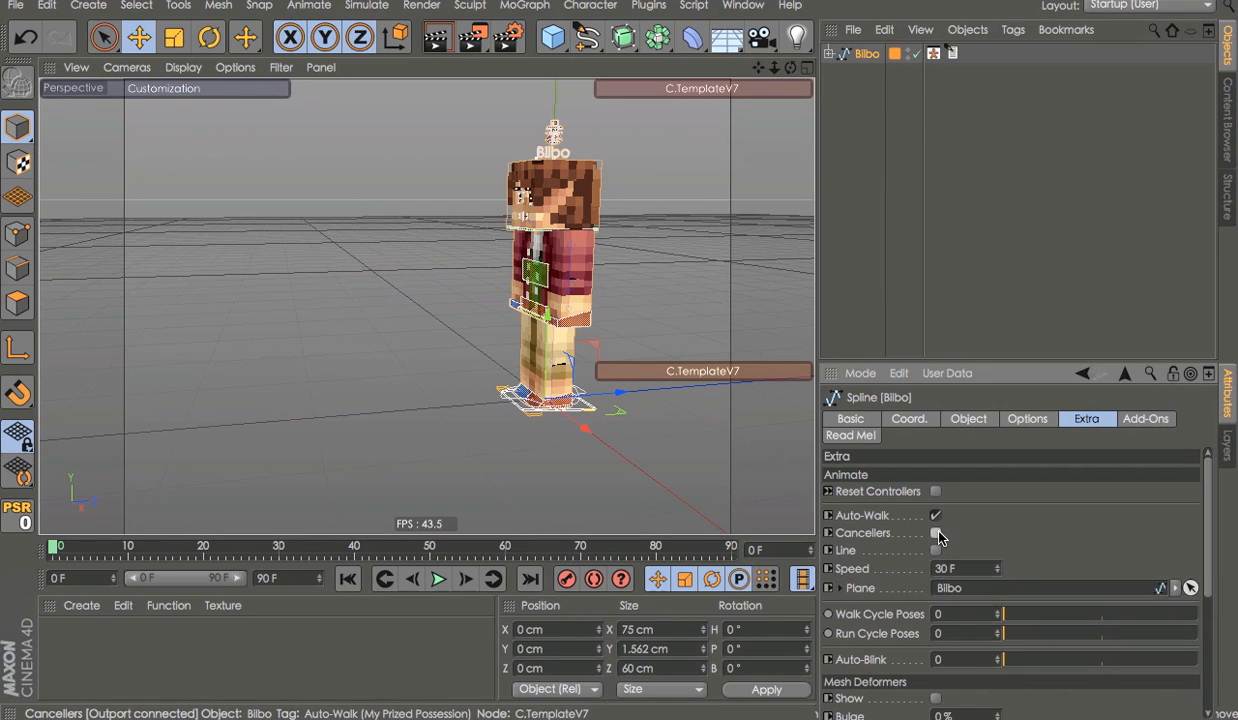
left_click(982, 284)
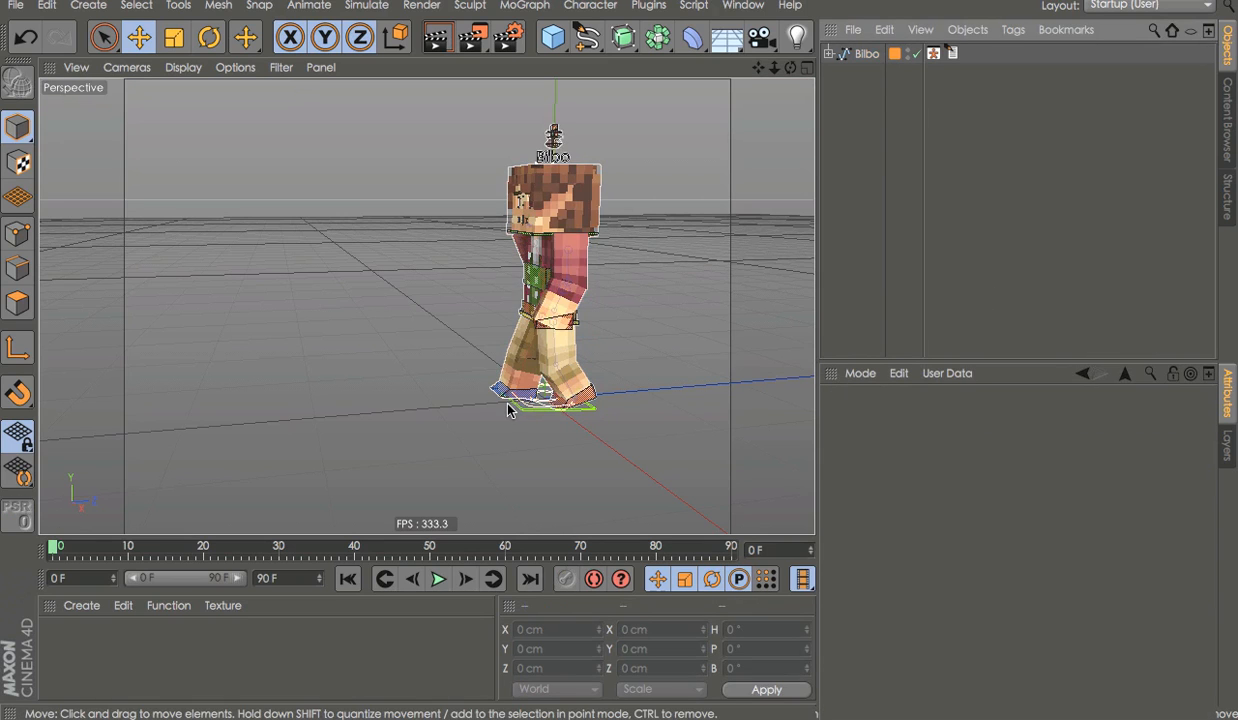
left_click(514, 408)
left_click(577, 394)
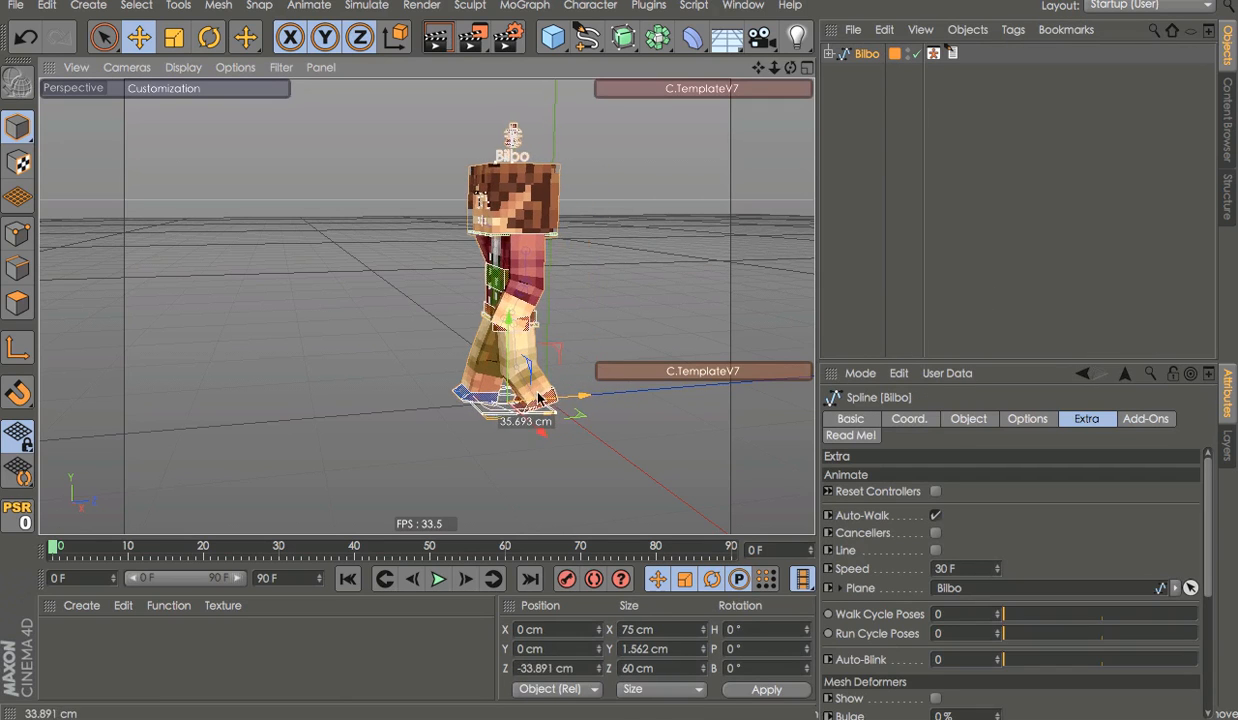
Try moving the AutoWalk controller forward along Z with Cancellers off, and undo the move
left_click(829, 54)
left_click(586, 389)
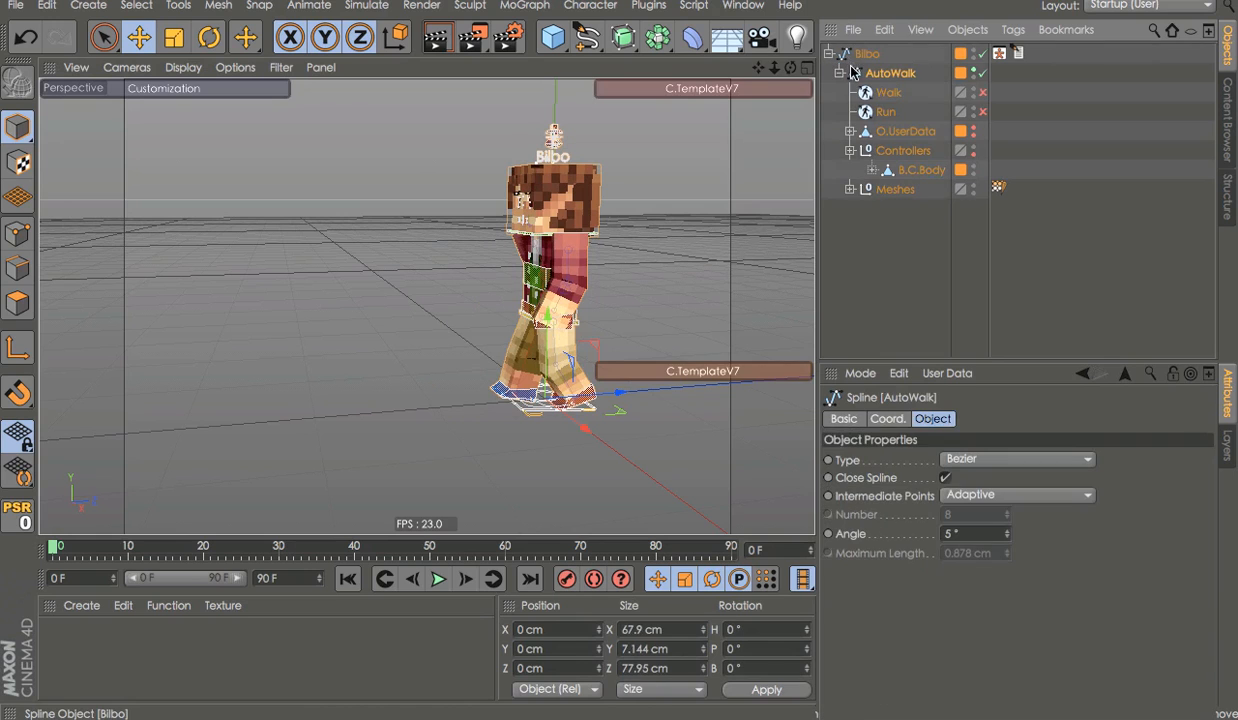
left_click_drag(603, 400, 338, 403)
key("ctrl+z")
Turn Cancellers back on in the Bilbo root object's Extra options
left_click(867, 55)
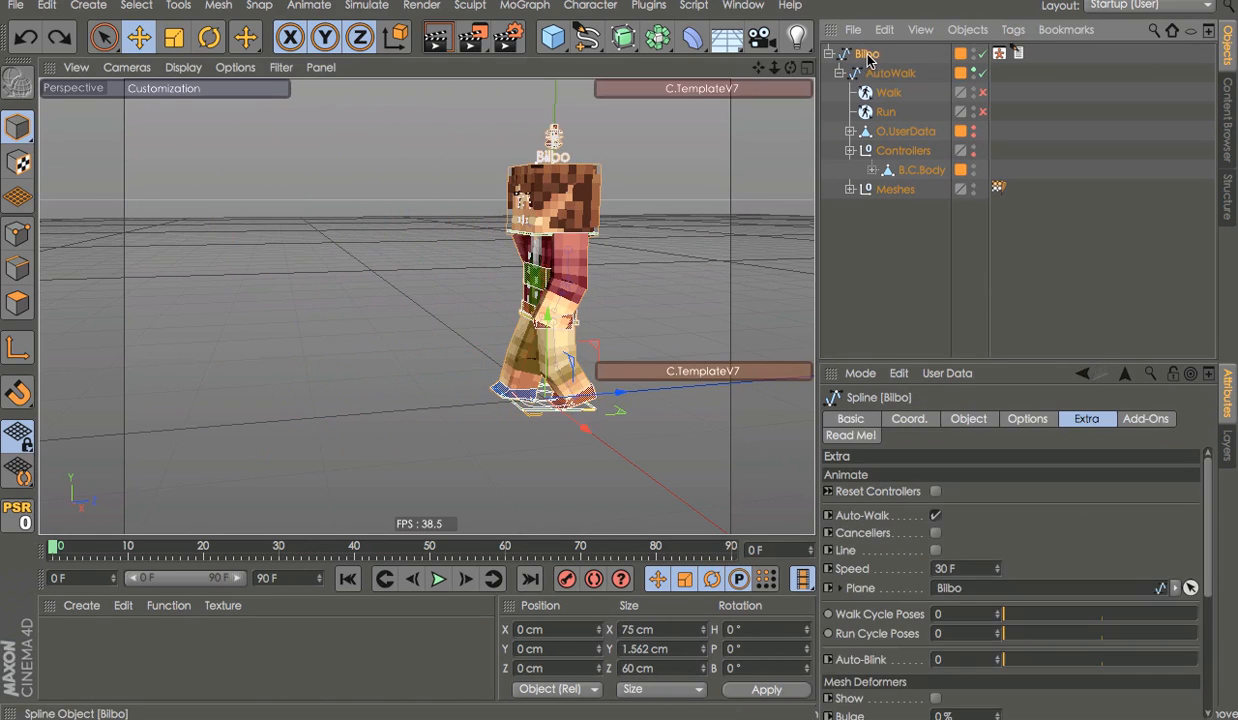
left_click(935, 532)
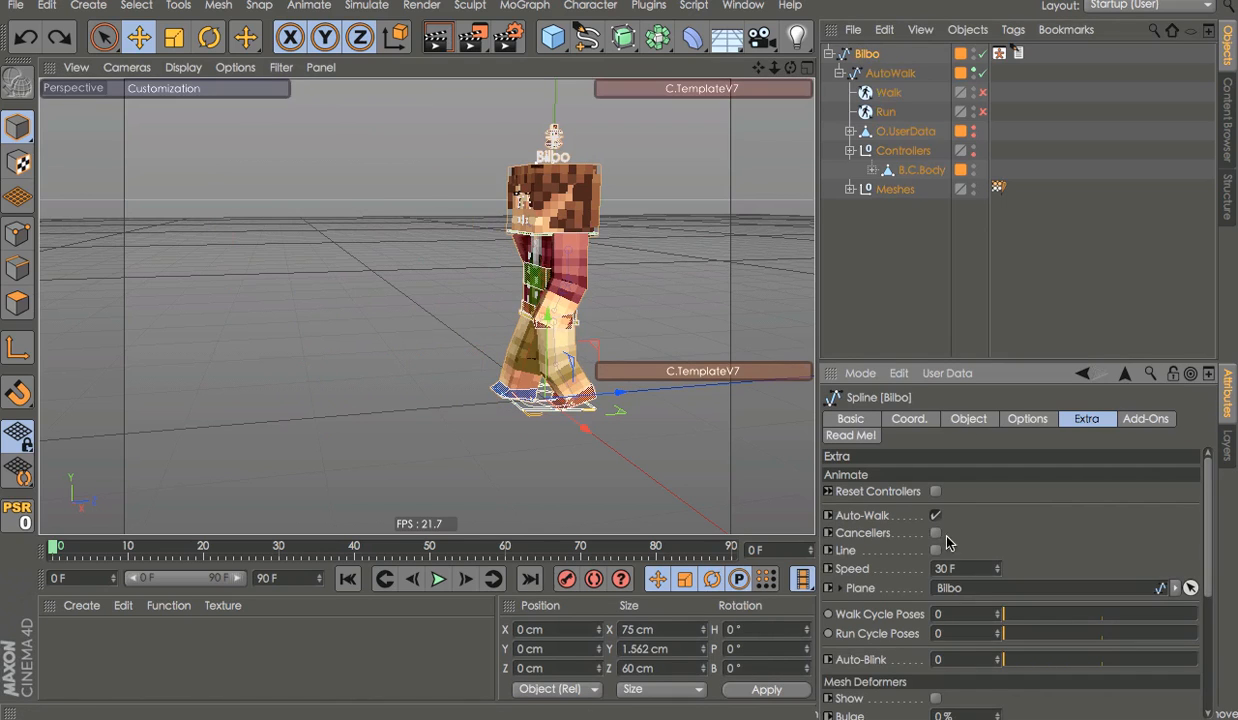
left_click(873, 155)
Try moving the AutoWalk controller forward along Z with Cancellers on, and undo the move
left_click(829, 53)
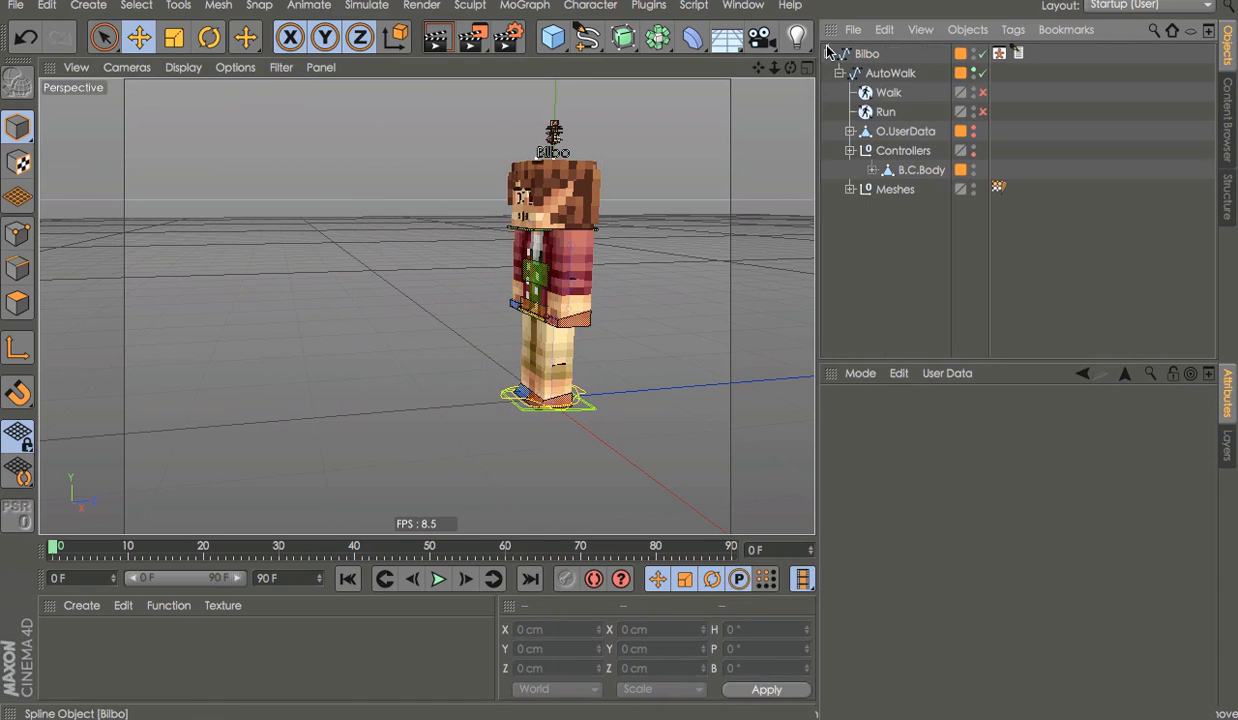
left_click(888, 74)
key("e")
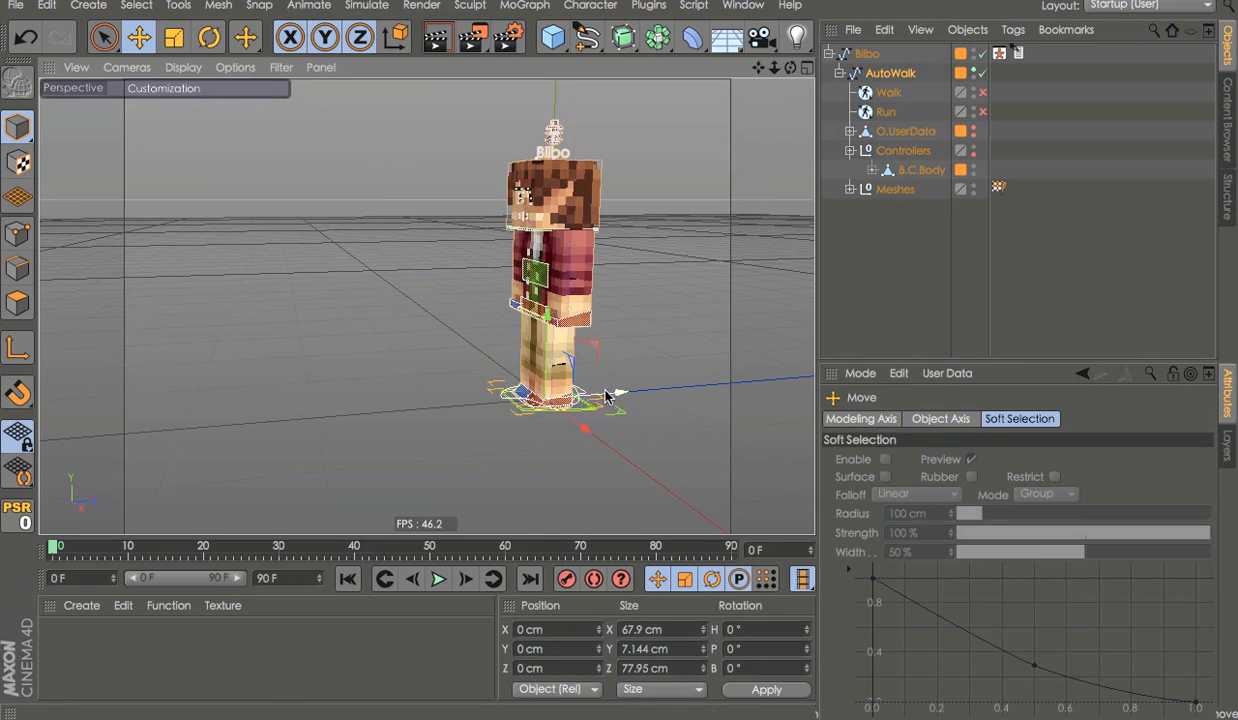
left_click_drag(612, 395, 340, 405)
key("ctrl+z")
Try Bilbo's Line option with a Speed of 101 F during playback, and undo both settings
left_click(866, 53)
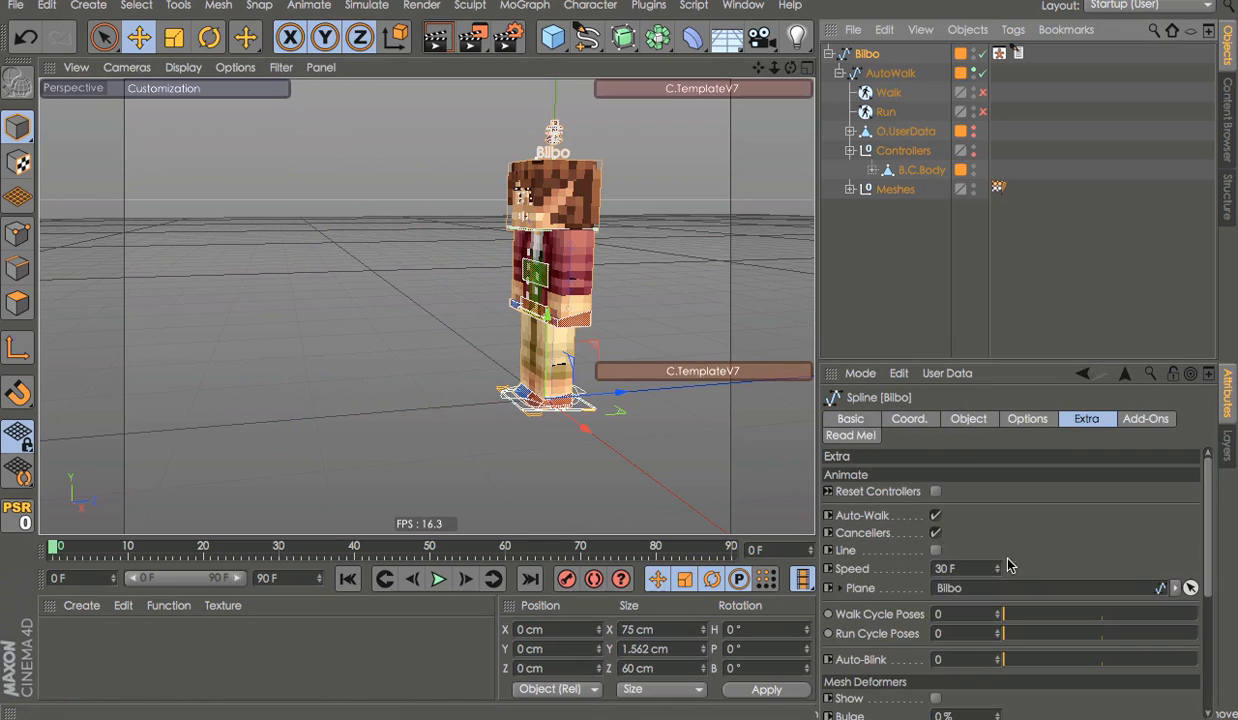
left_click(936, 550)
key("F8")
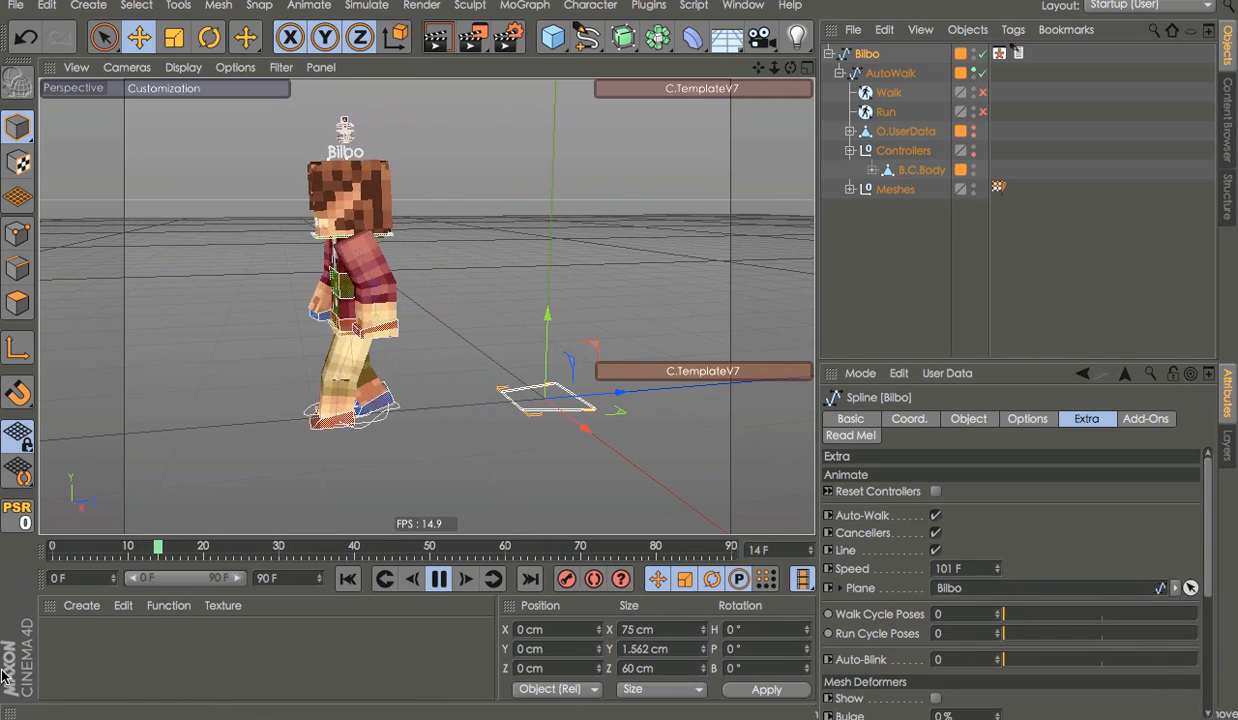
key("ctrl+z")
key("ctrl+z")
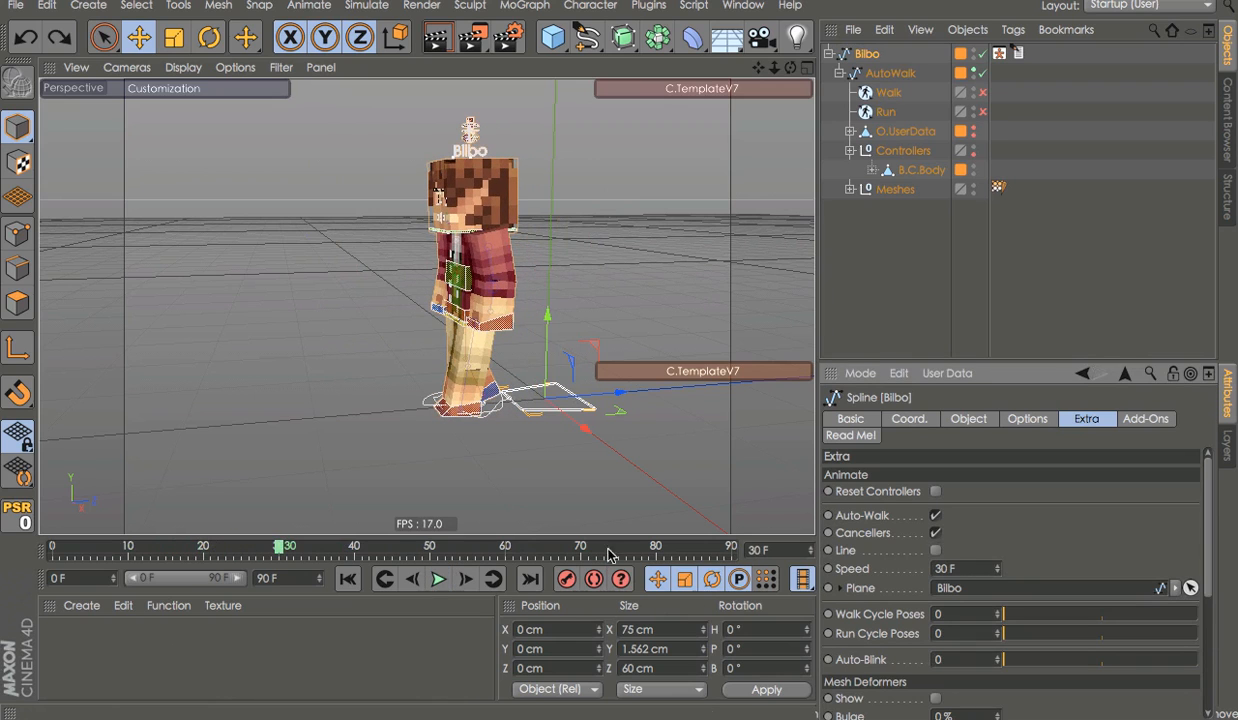
Try the Line option again at a Speed of 30 F, turn it off and undo back to the AutoWalk selection
left_click(935, 551)
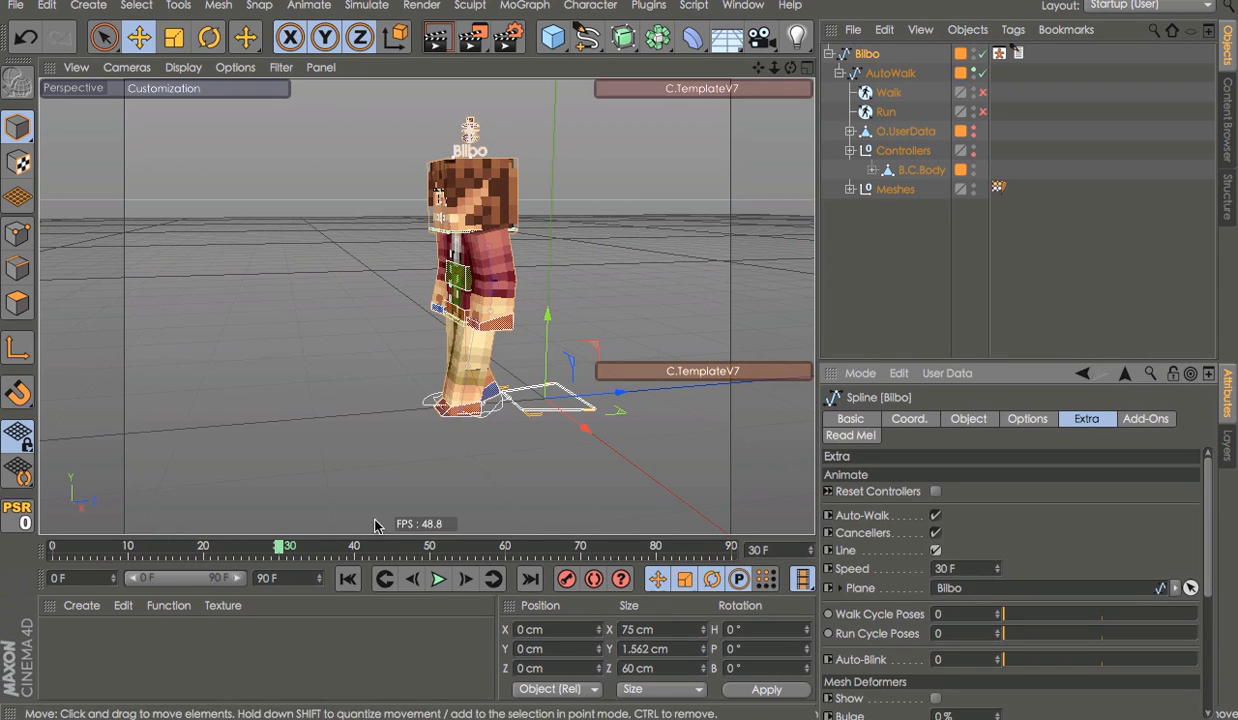
left_click(937, 551)
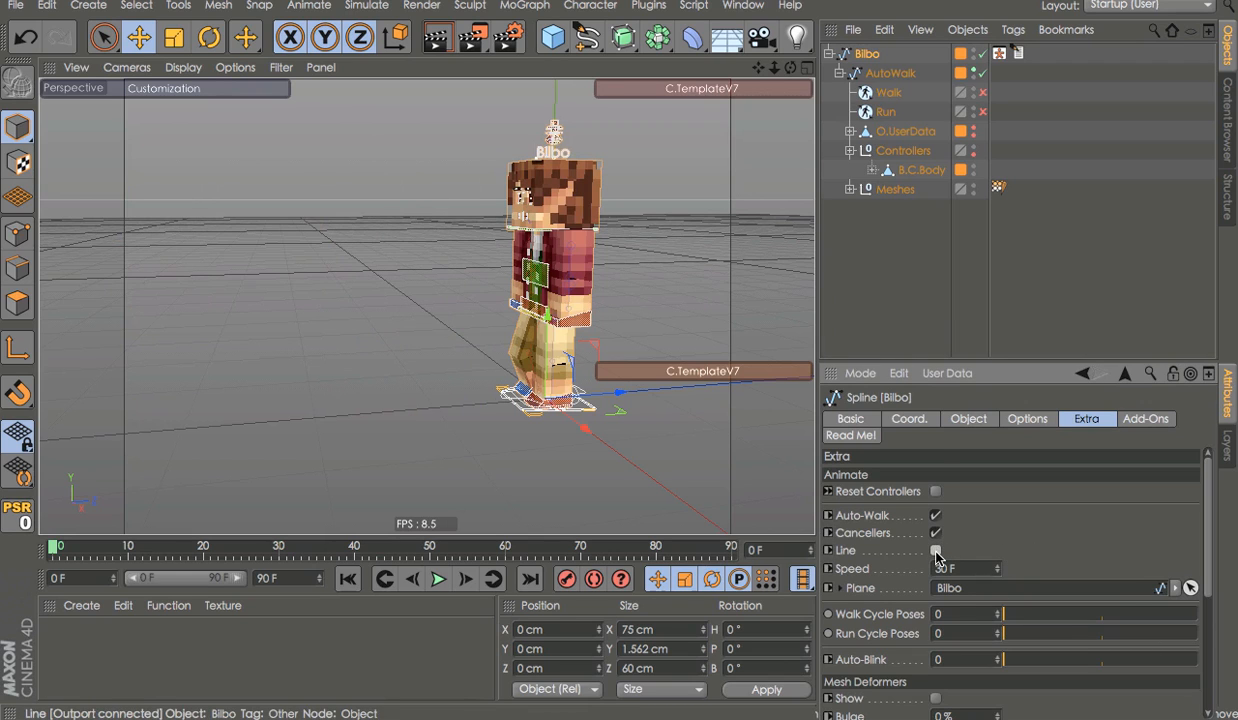
key("ctrl+z")
key("ctrl+z")
key("ctrl+z")
key("ctrl+z")
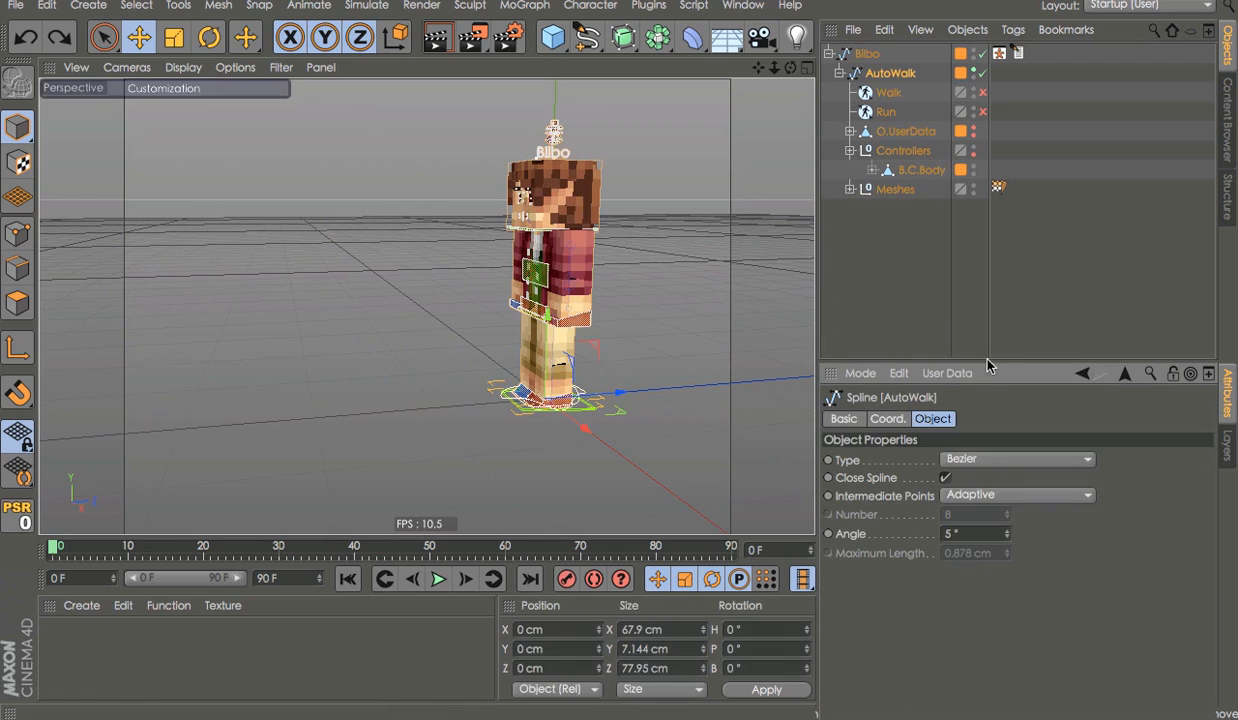
left_click(1028, 308)
Set Auto-Blink to 5 in the Bilbo root object's Extra options
left_click(868, 54)
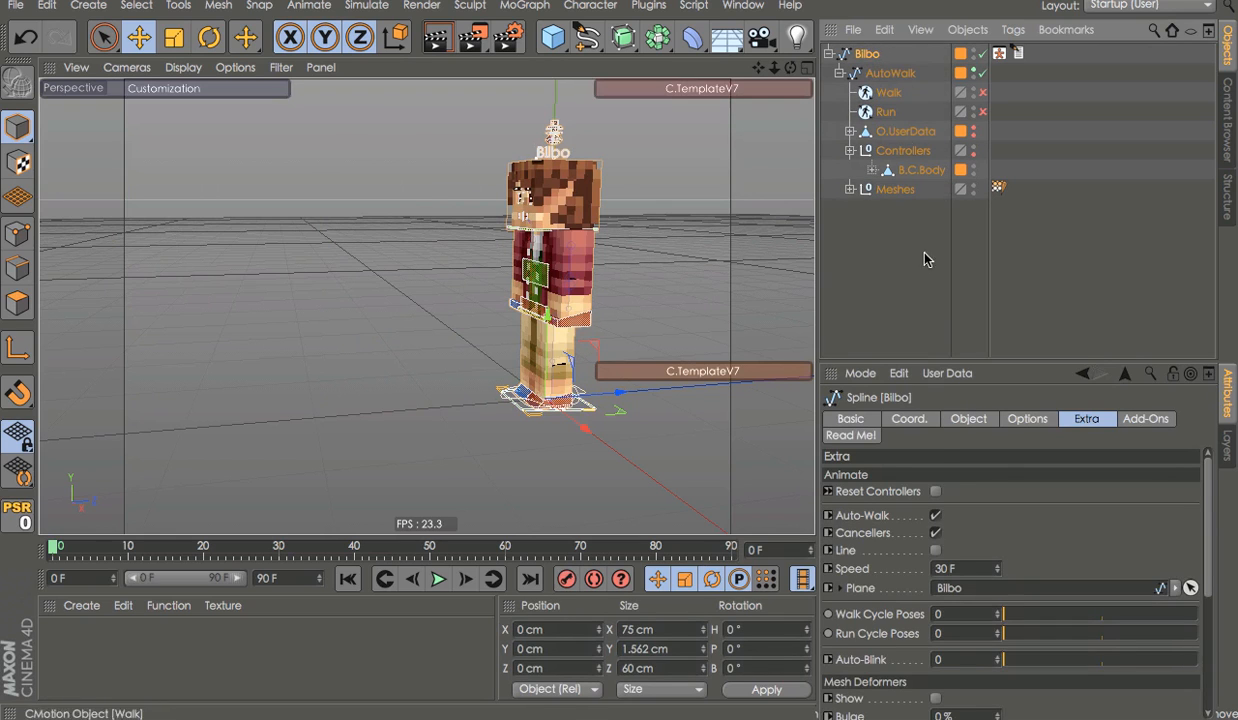
left_click_drag(1208, 496, 1208, 556)
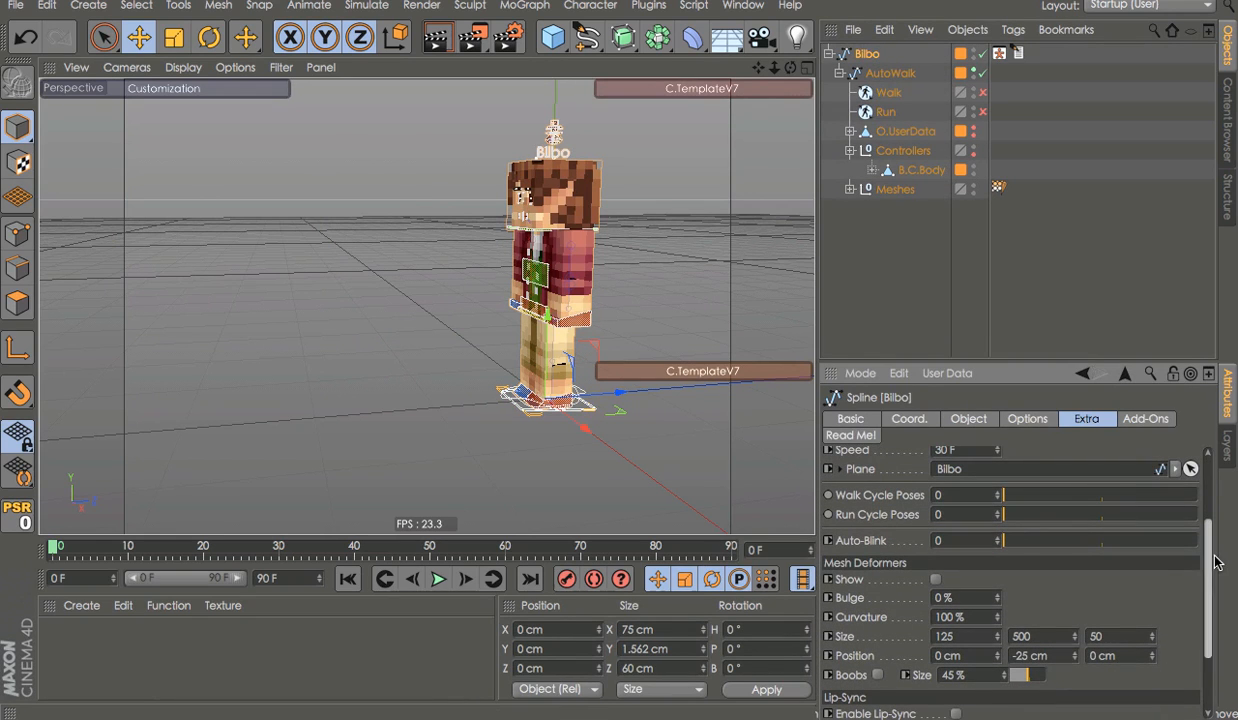
scroll(1213, 617, "down", 7)
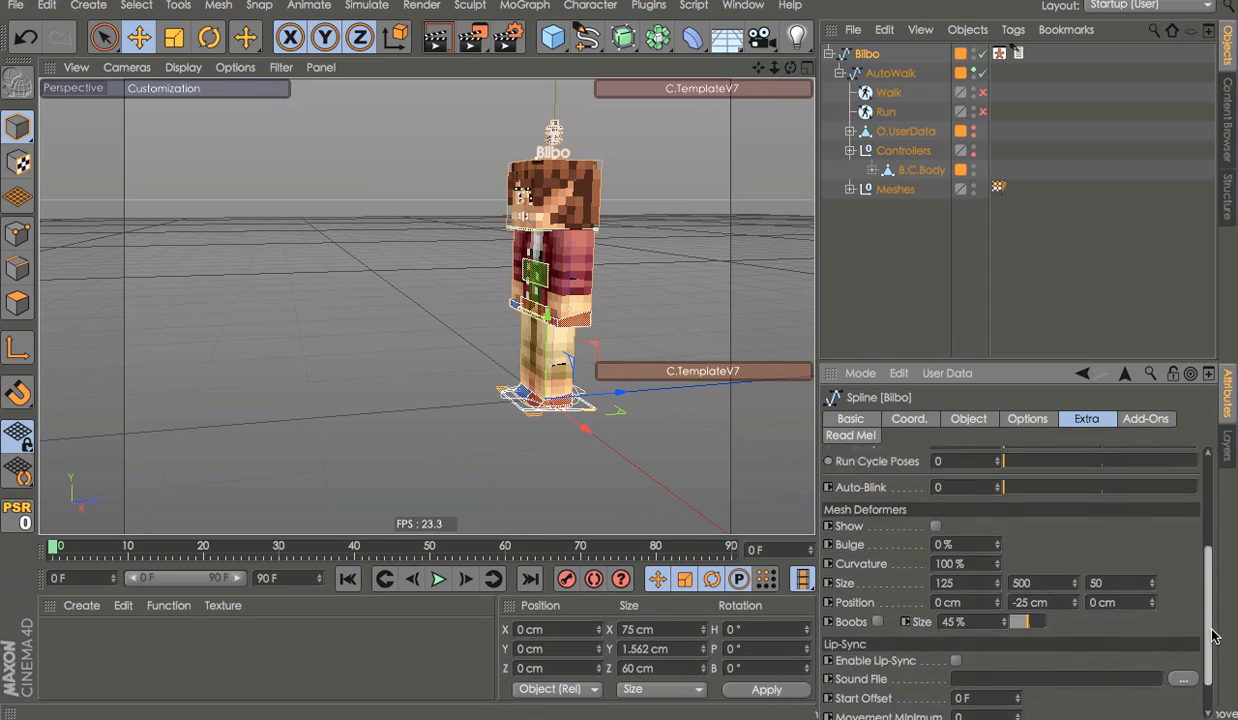
scroll(1226, 660, "up", 1)
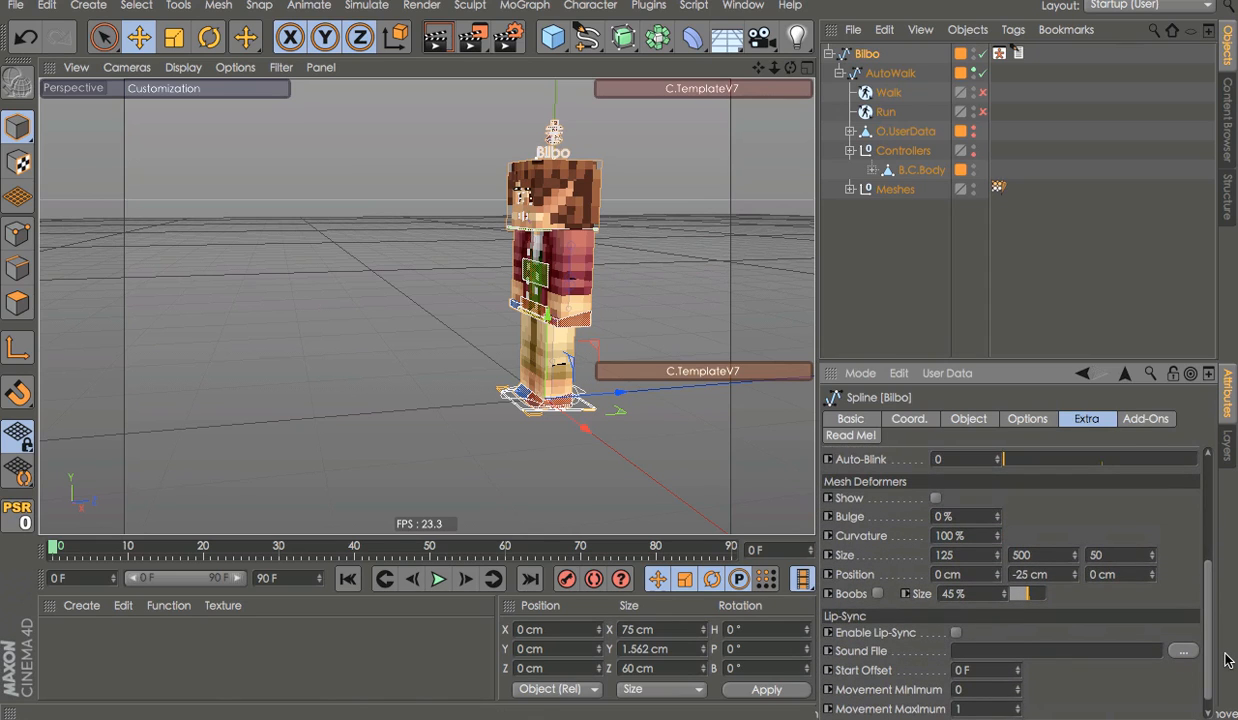
left_click_drag(1090, 459, 1120, 460)
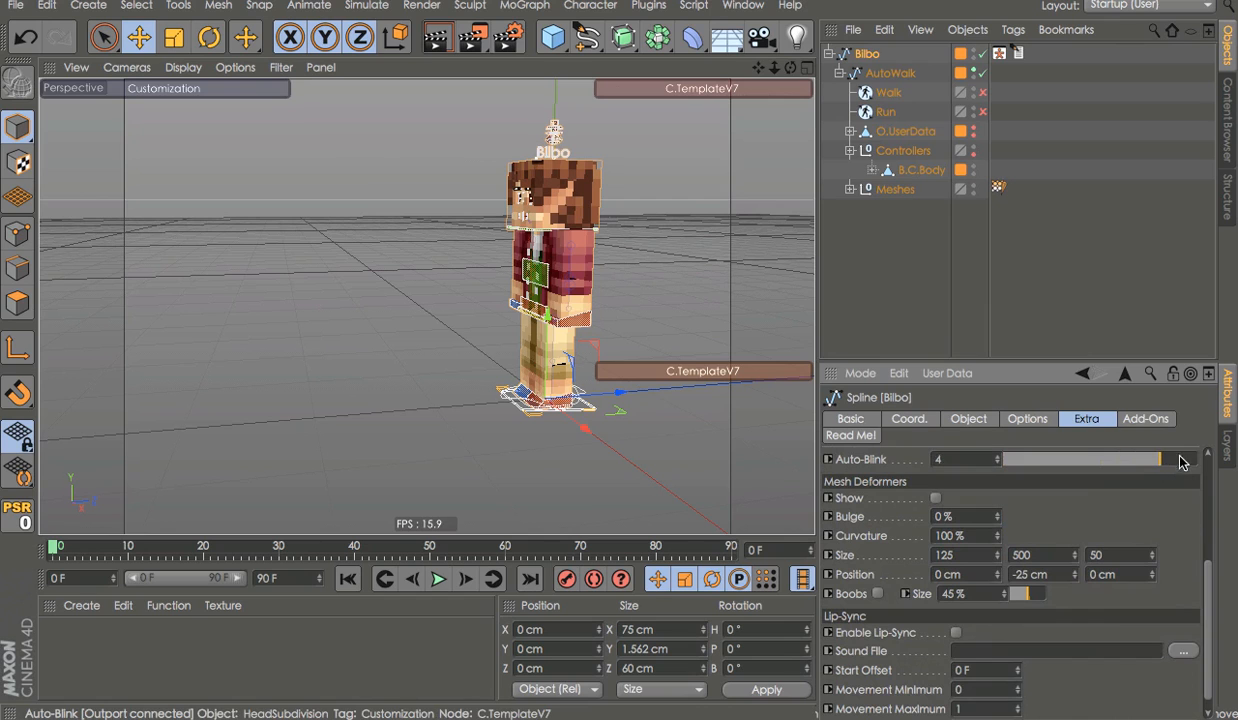
left_click_drag(1207, 459, 1209, 459)
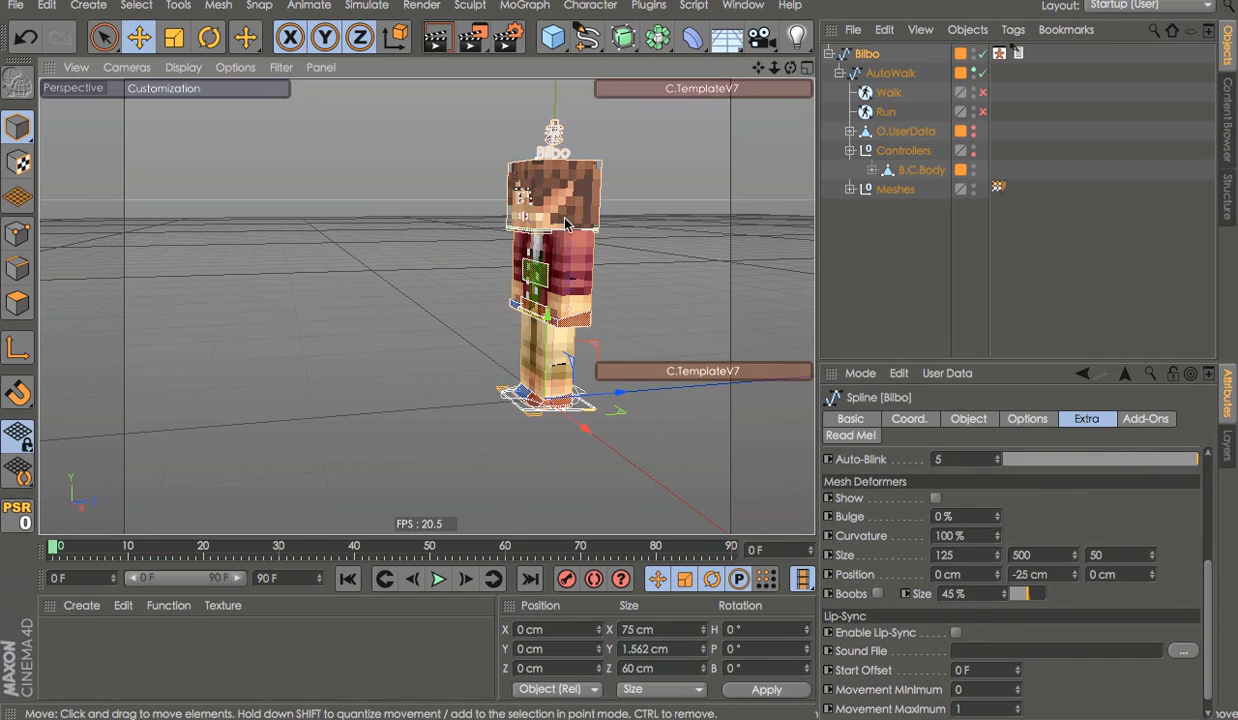
Preview the blinking up close on the face during playback and set Auto-Blink back to 0
scroll(590, 187, "up", 5)
middle_click_drag(589, 187, 589, 213, "alt")
left_click_drag(589, 213, 606, 213, "alt")
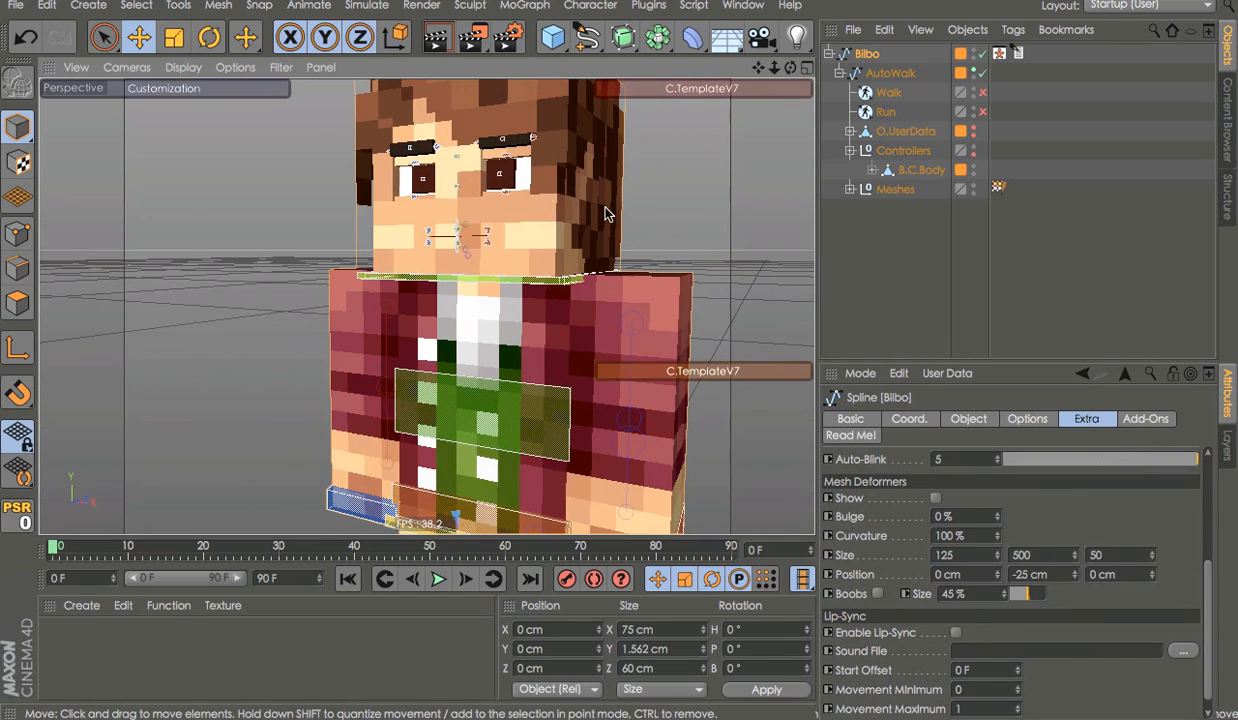
key("F8")
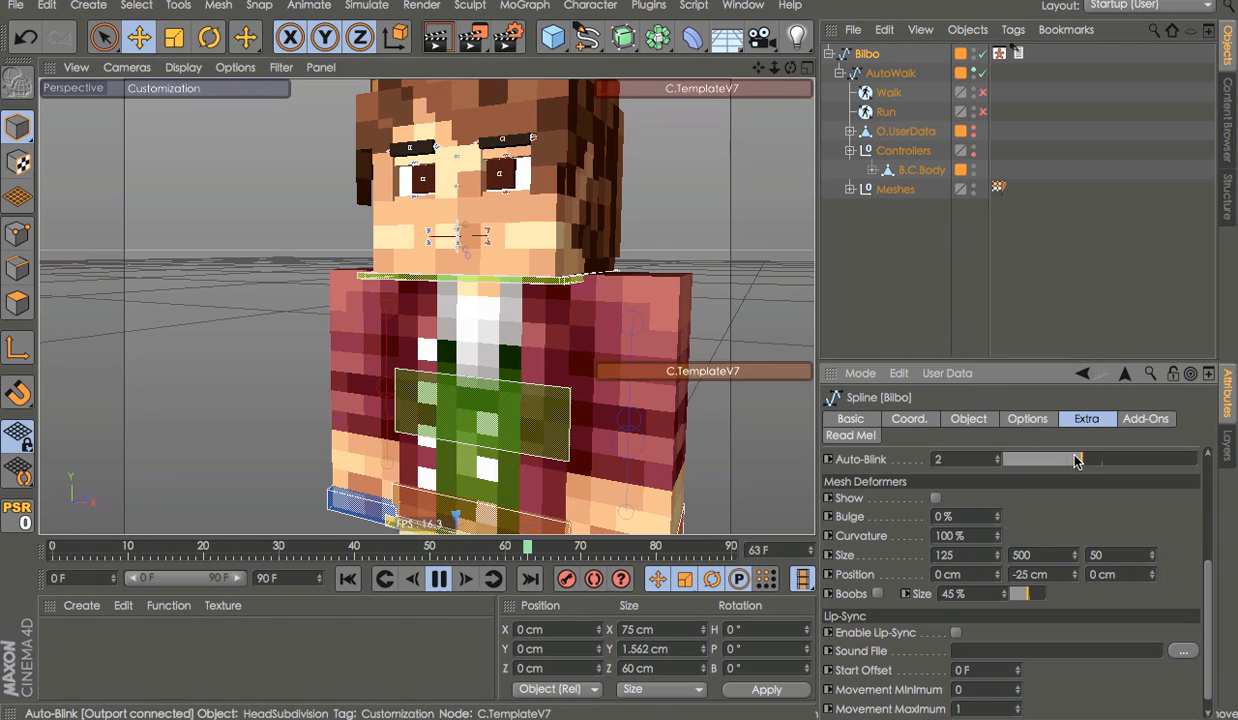
key("F8")
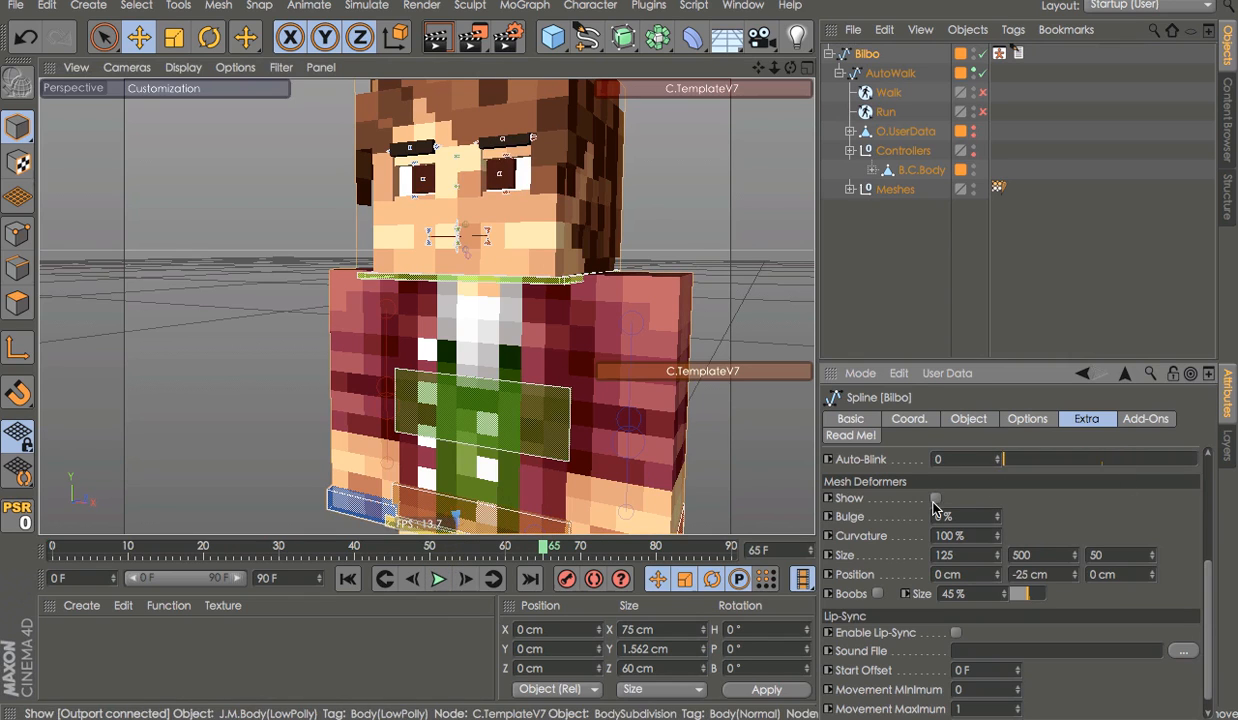
Show the mesh deformers and try a Bulge of 76 %, undoing the bulge
right_click_drag(645, 321, 557, 322, "alt")
middle_click_drag(474, 276, 432, 250, "alt")
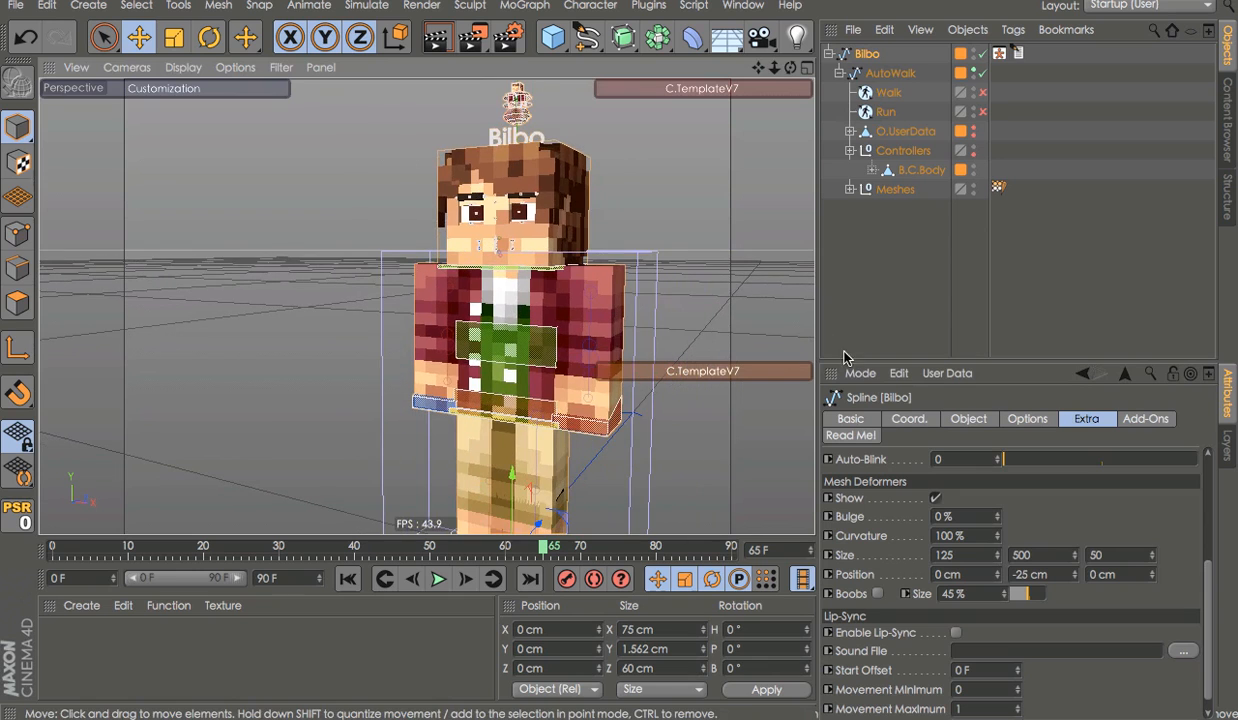
left_click_drag(996, 516, 996, 445)
right_click_drag(373, 229, 325, 232, "alt")
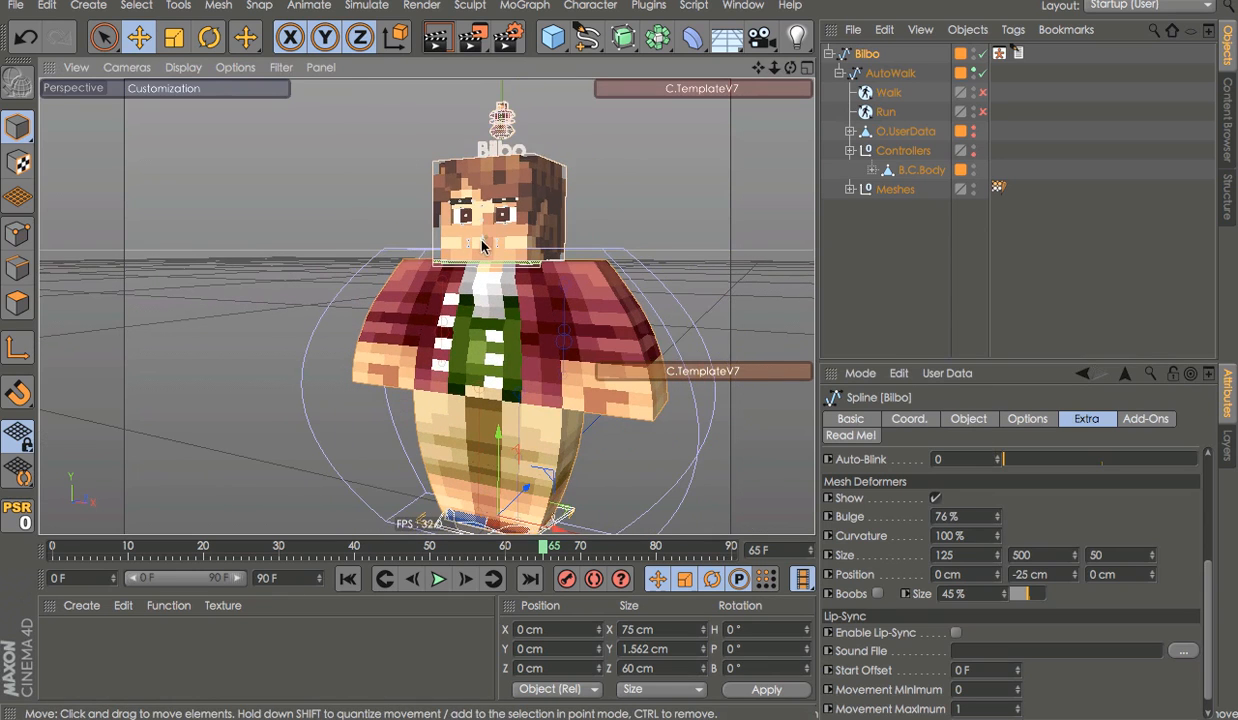
left_click_drag(478, 201, 454, 201, "alt")
key("ctrl+z")
key("ctrl+z")
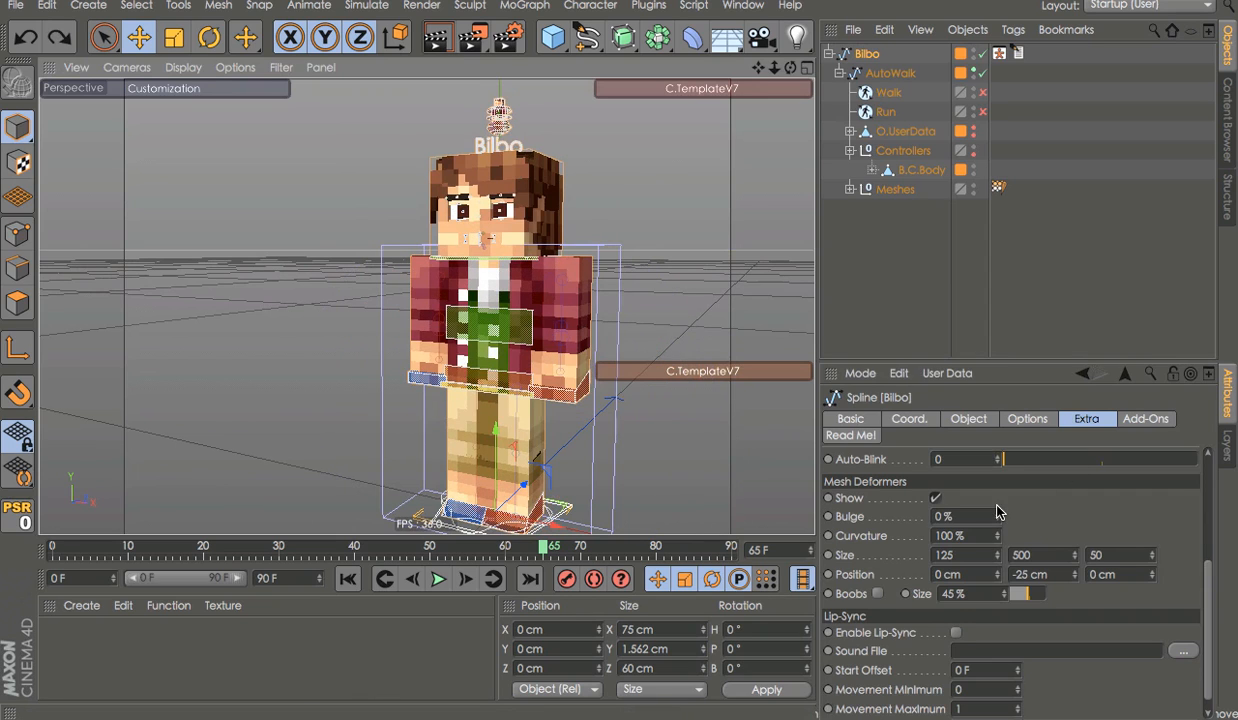
Set the mesh deformers' Bulge to 47 %, the Y size to 345 and the Y position to -38 cm
scroll(996, 518, "up", 1)
left_click_drag(996, 533, 1075, 684)
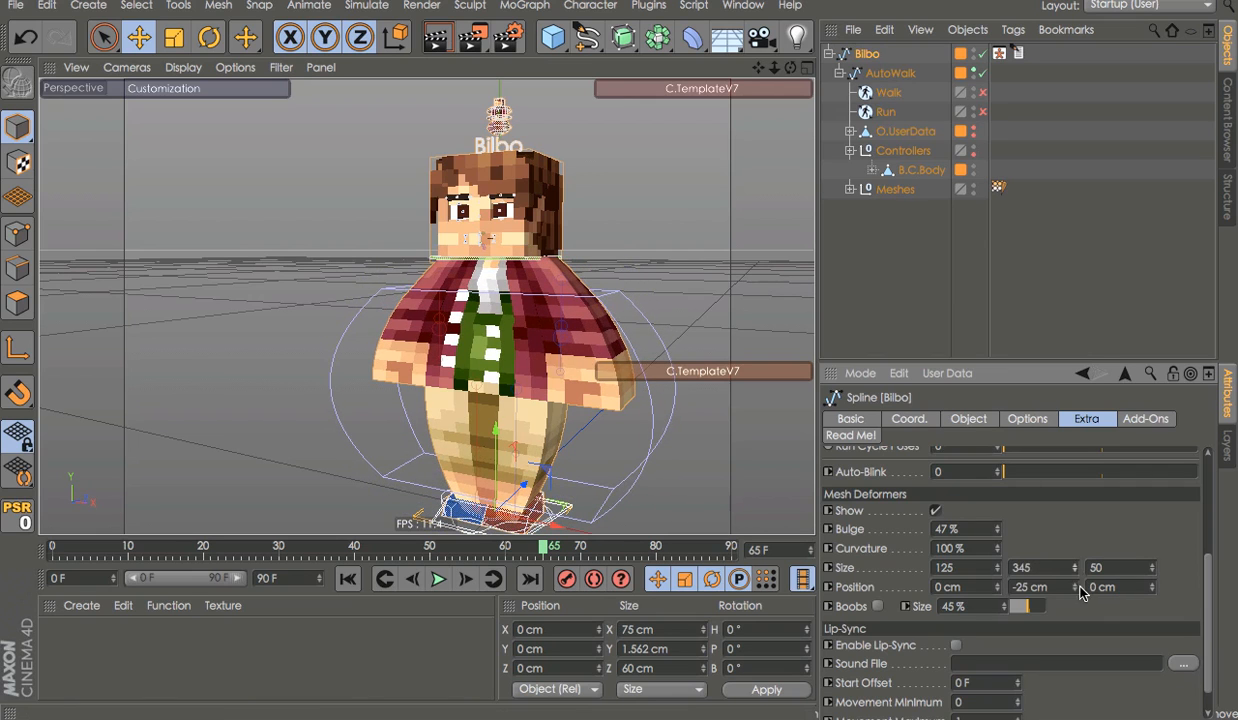
left_click_drag(1075, 588, 1075, 627)
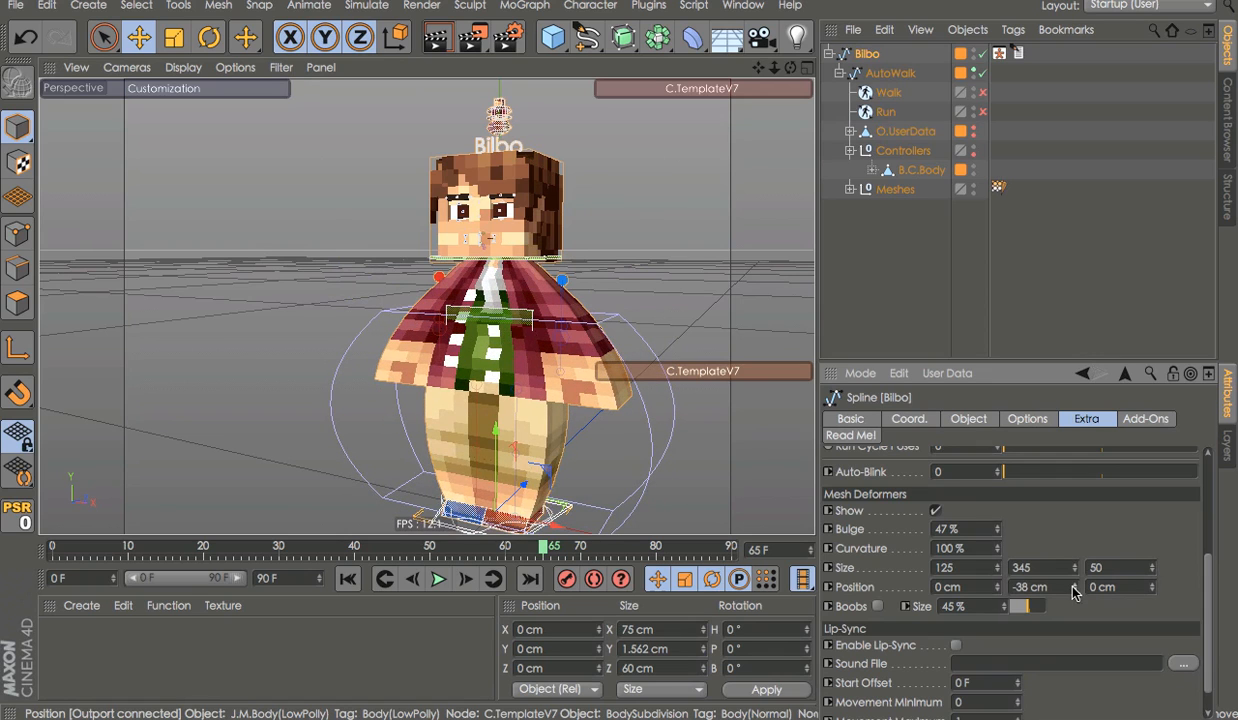
Try a deformer Y size of 1475 and Y position of -79 cm, and adjust the Curvature
left_click_drag(1075, 567, 1075, 528)
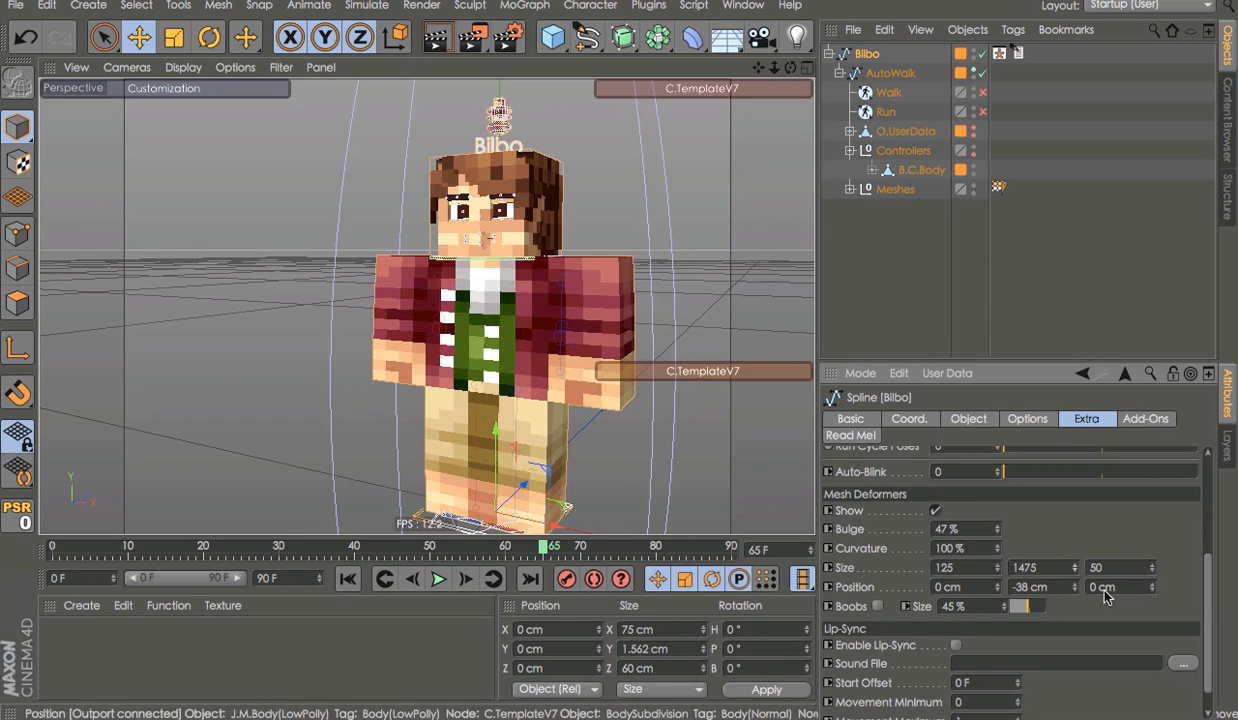
left_click_drag(1075, 588, 1075, 629)
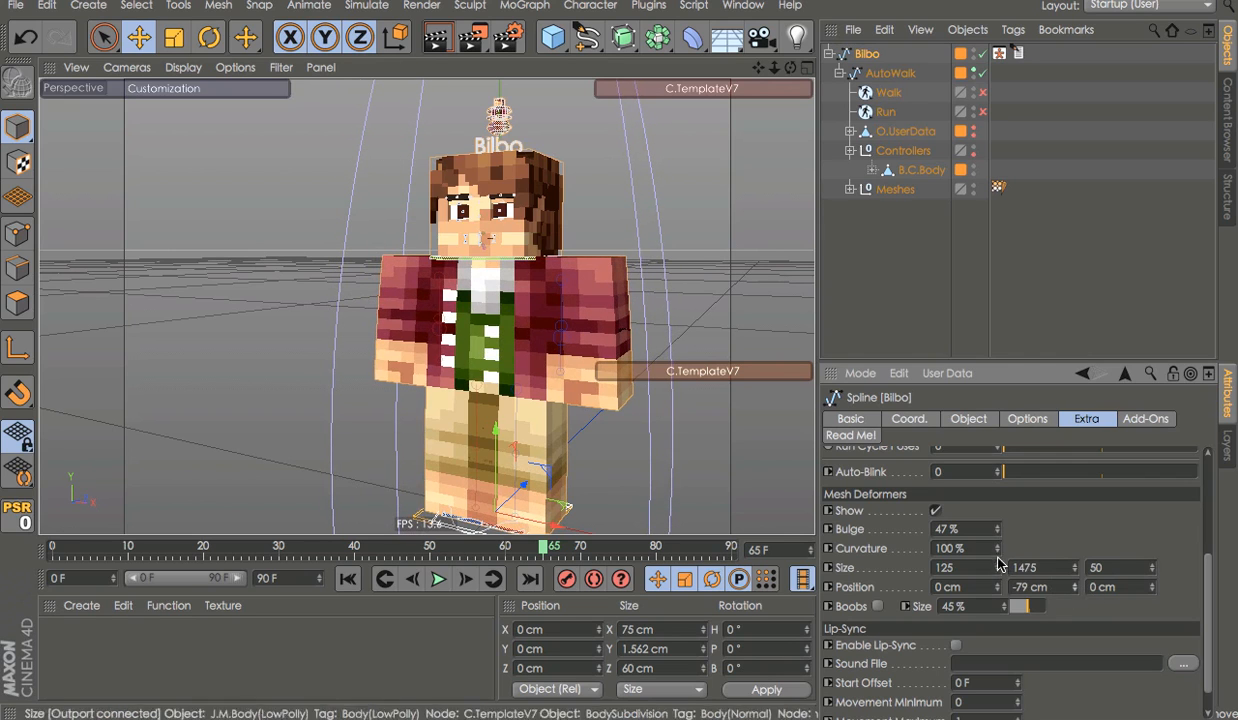
left_click_drag(993, 535, 993, 601)
left_click_drag(650, 270, 305, 283, "alt")
Undo the mesh deformers' bulge, size, position and curvature changes, and hide the deformers
key("ctrl+z")
key("ctrl+z")
key("ctrl+z")
key("ctrl+z")
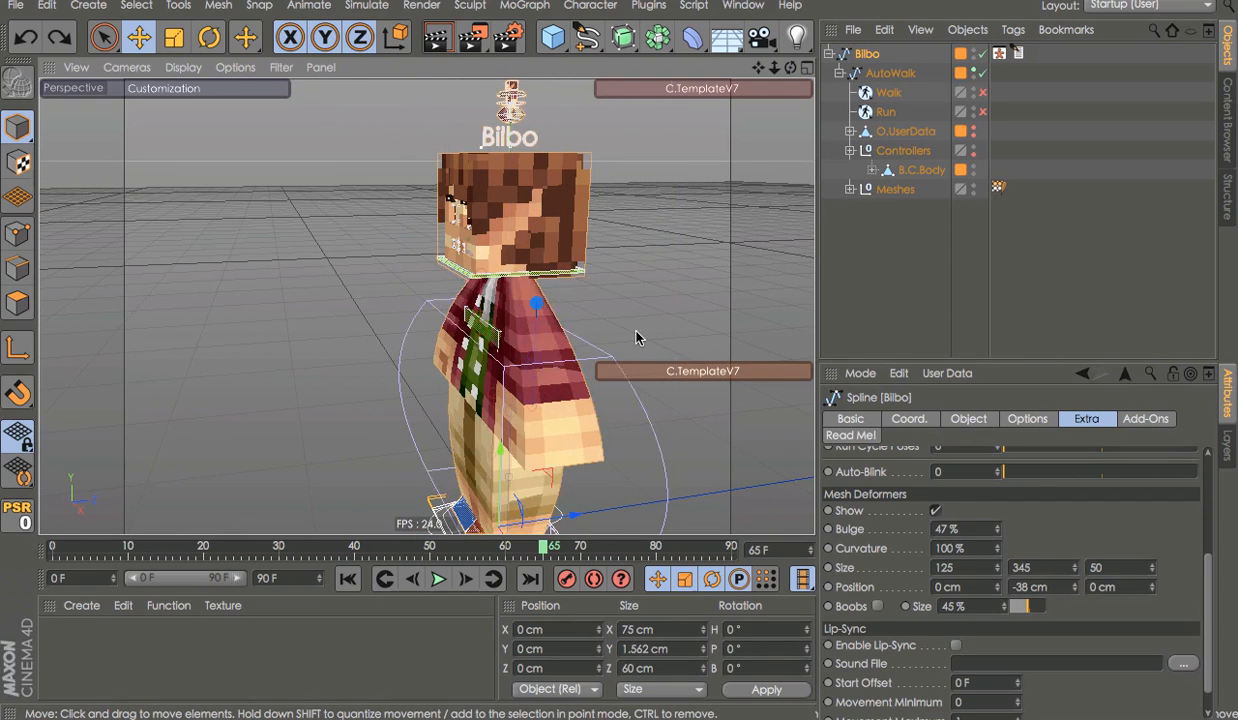
key("ctrl+z")
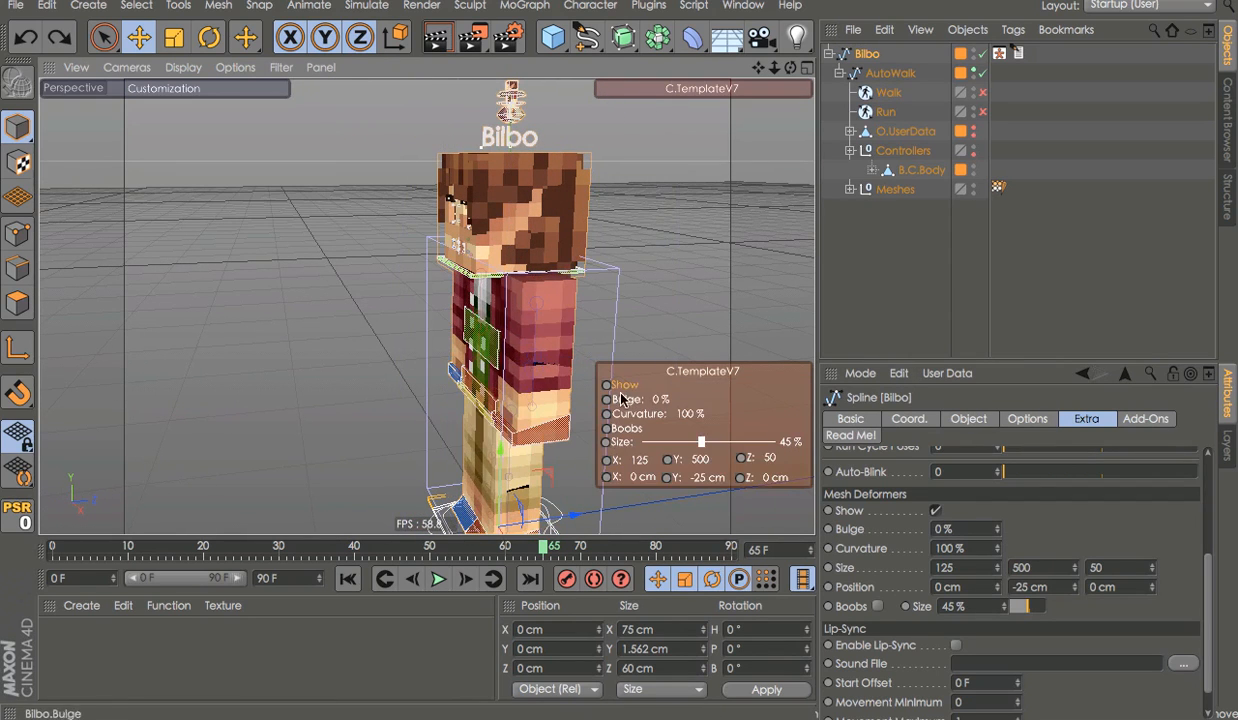
left_click(618, 392)
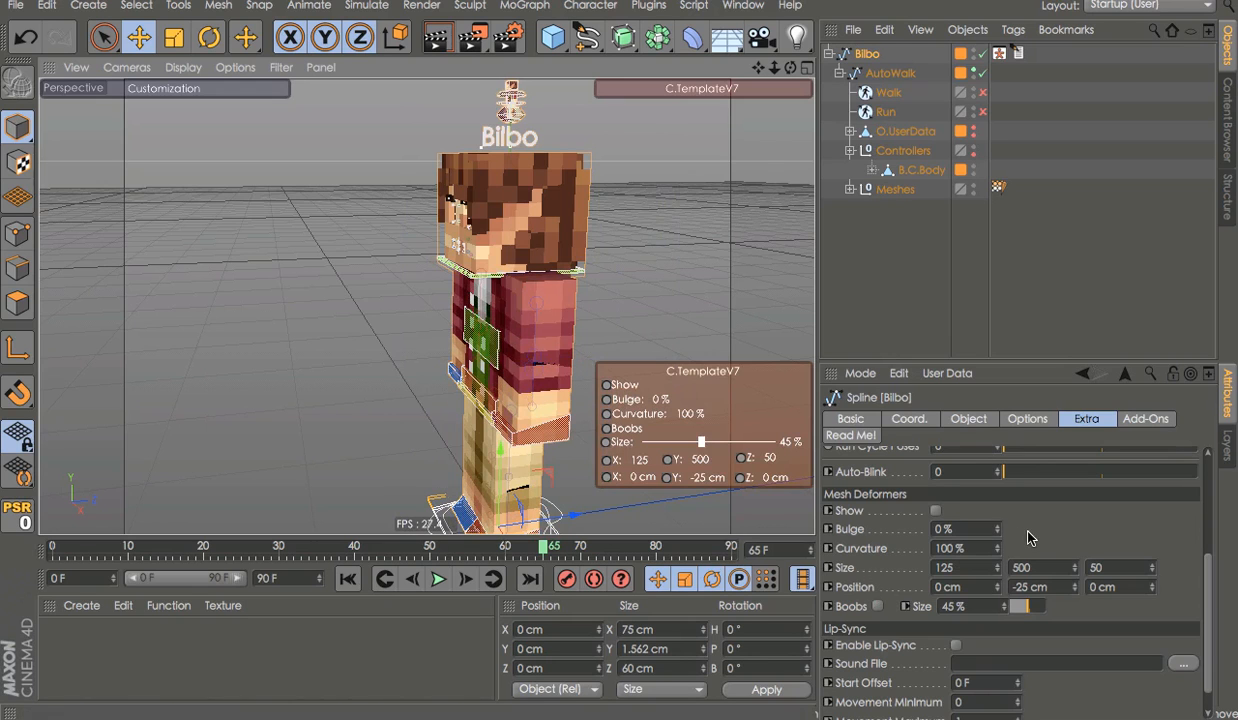
Try a mesh deformer Bulge of -8 % and a Y size of 222, and undo both changes
mouse_move(997, 530)
left_mouse_down()
mouse_move(997, 450)
mouse_move(997, 538)
left_mouse_up()
left_click_drag(728, 347, 592, 356, "alt")
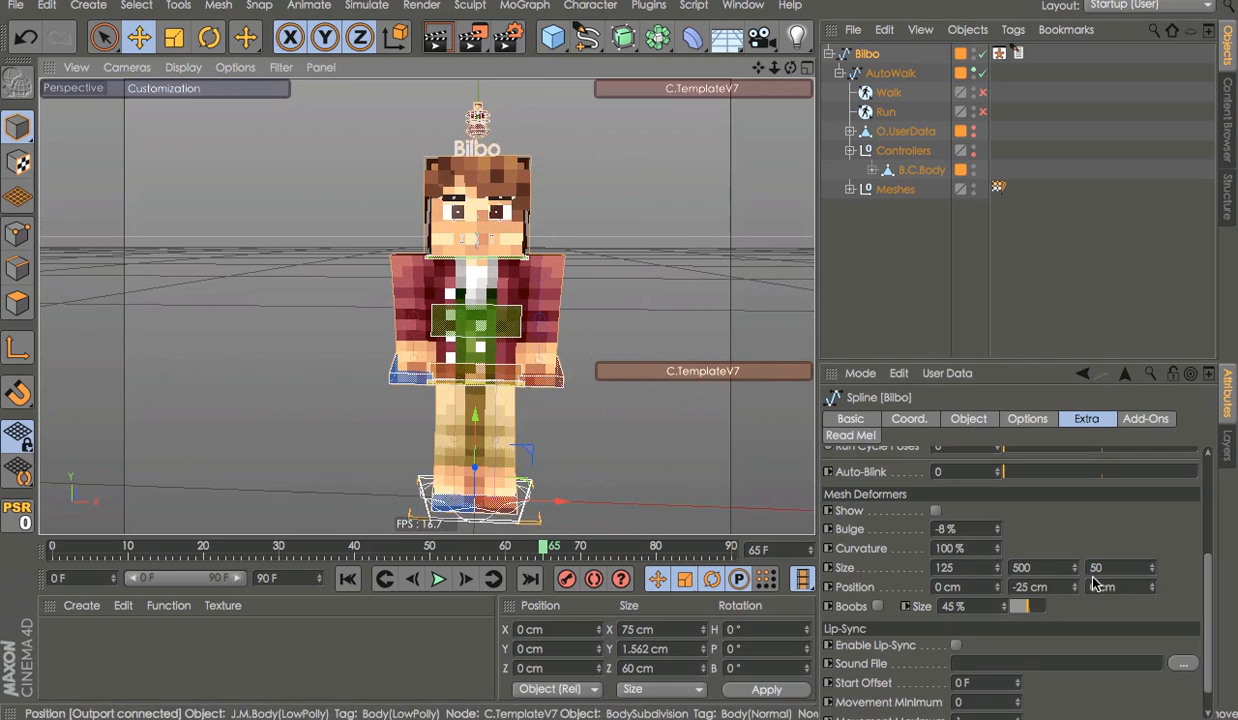
mouse_move(1075, 588)
left_mouse_down()
mouse_move(1075, 600)
mouse_move(1075, 556)
mouse_move(1075, 578)
left_mouse_up()
key("ctrl+z")
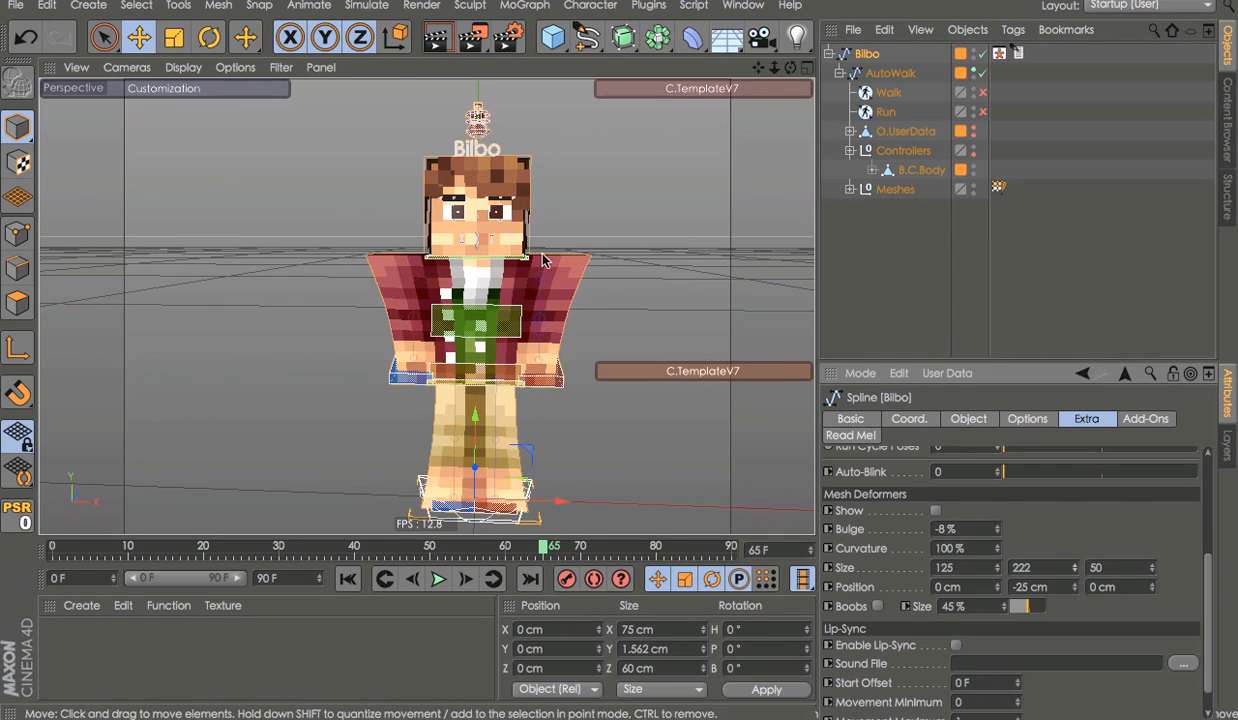
left_click_drag(543, 260, 190, 237, "alt")
key("ctrl+z")
key("ctrl+z")
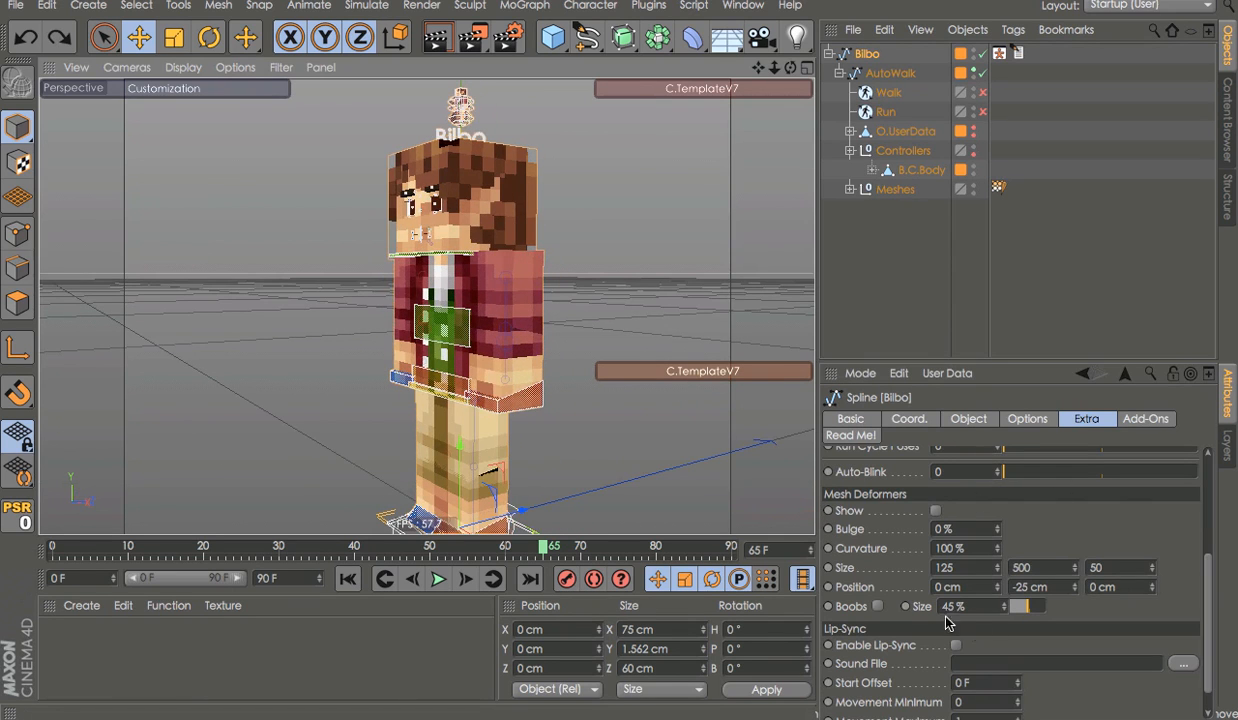
Try the mesh deformers' Boobs option and a different Subdivisions in Editor value, and undo both changes
left_click(878, 606)
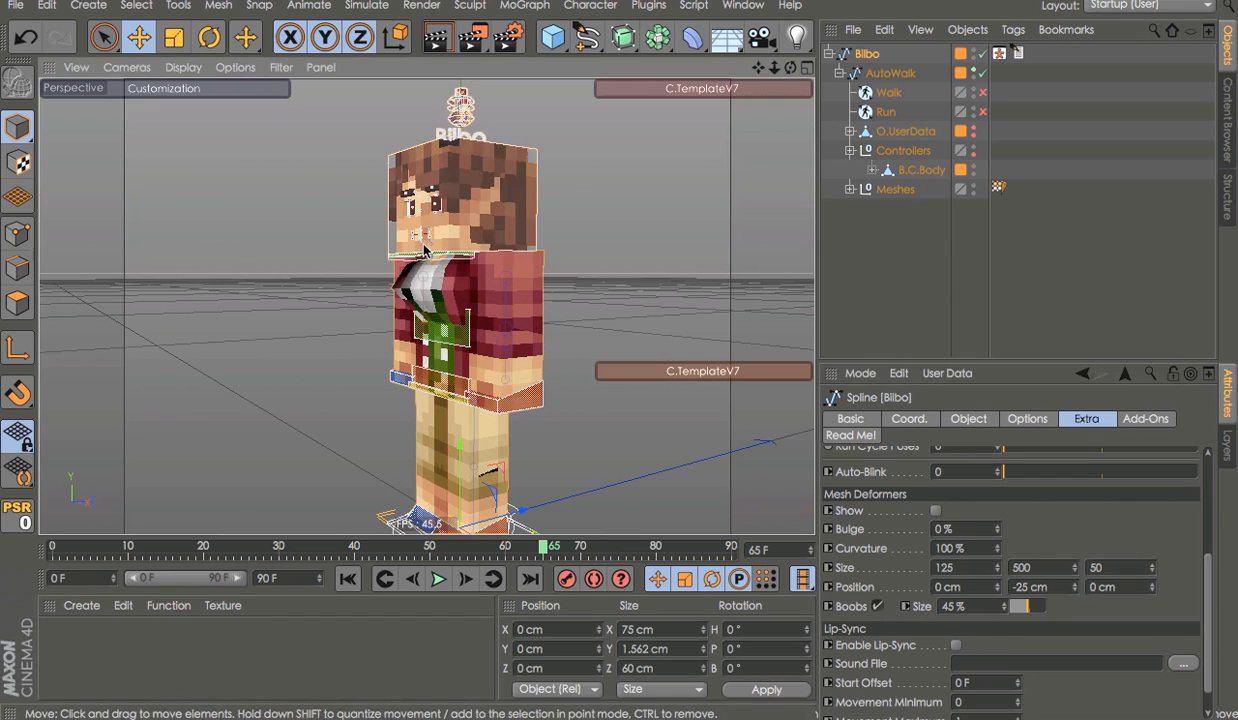
left_click_drag(500, 330, 665, 343, "alt")
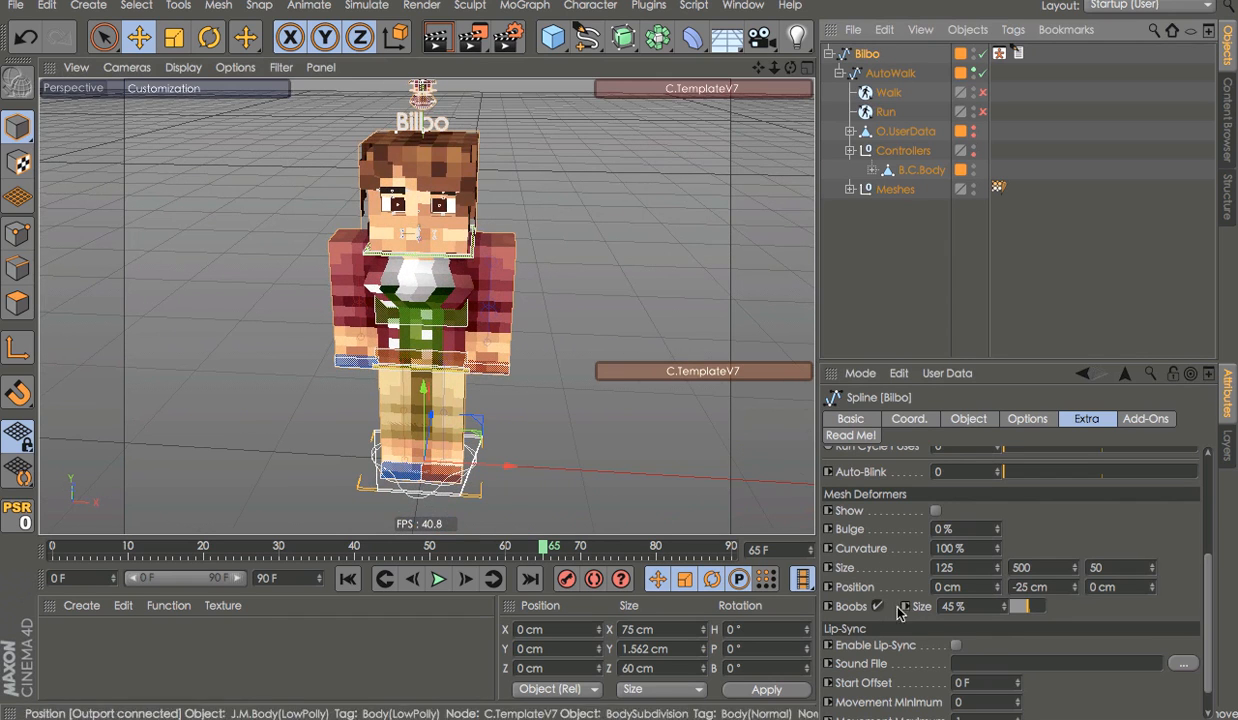
left_click(1027, 418)
scroll(1000, 480, "up", 3)
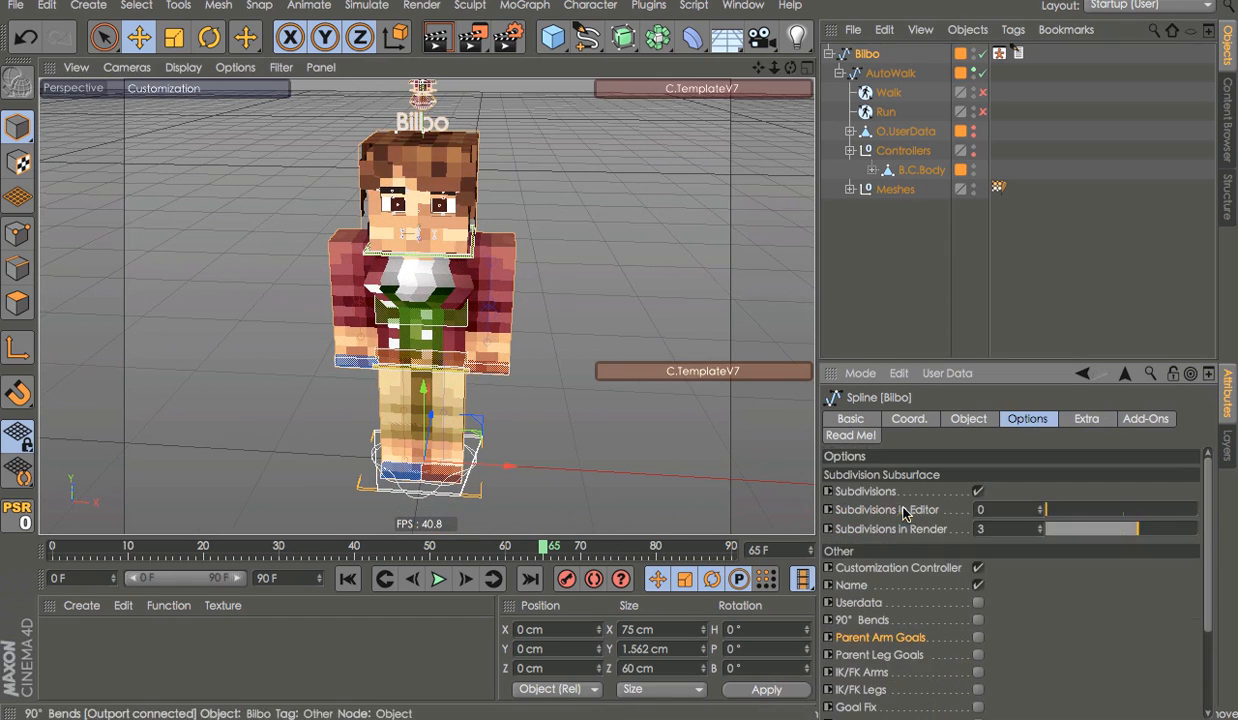
left_click(1089, 513)
left_click_drag(260, 210, 379, 232, "alt")
key("ctrl+z")
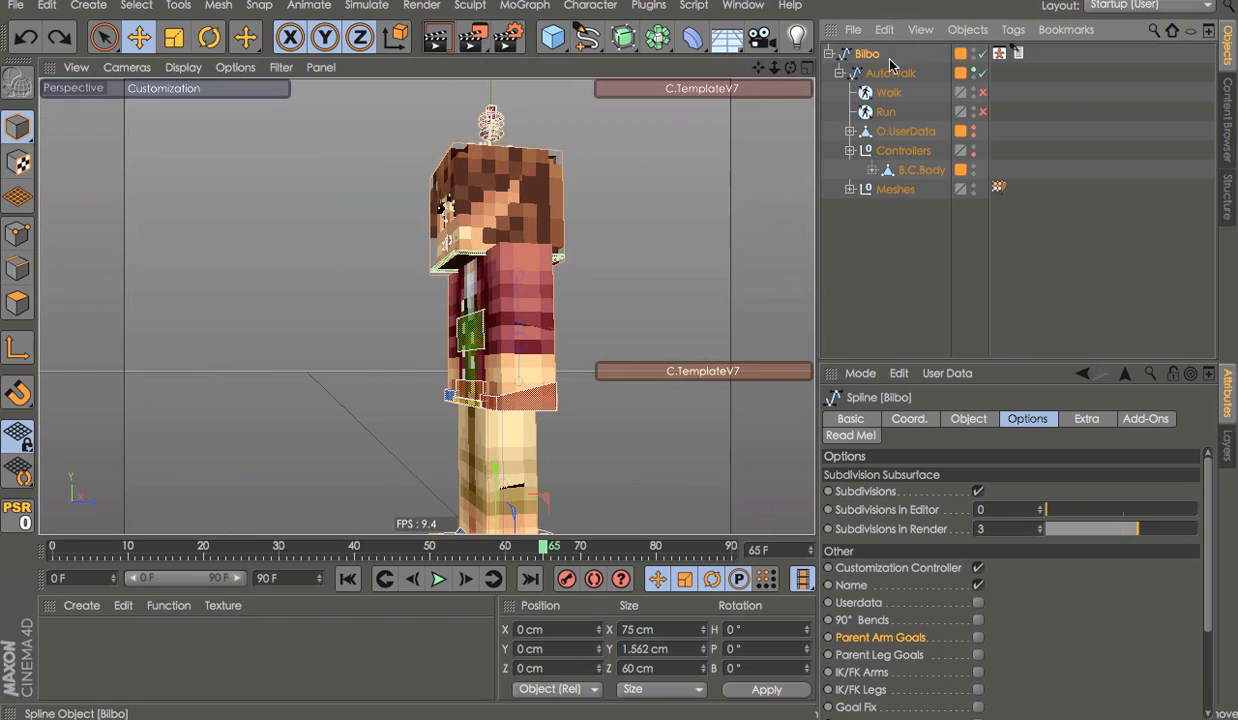
Try the Boobs deformer with its Size changed to 0 %, and undo the changes
left_click(1078, 419)
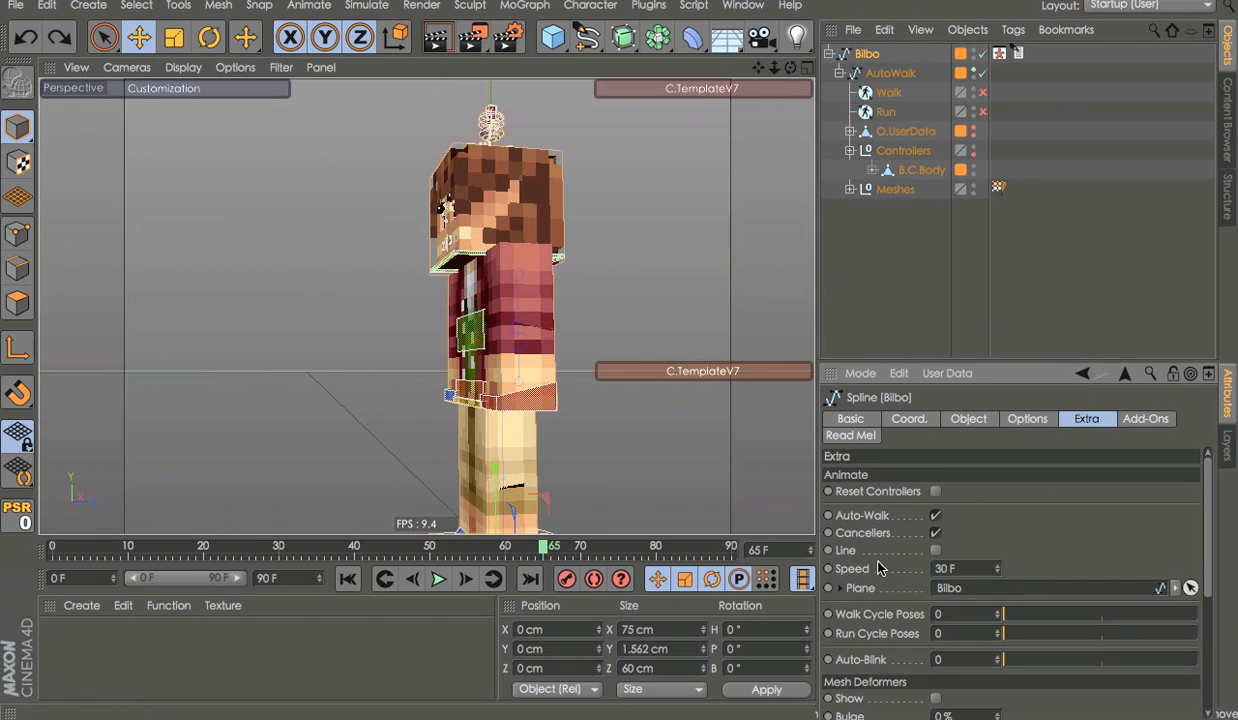
scroll(878, 570, "down", 5)
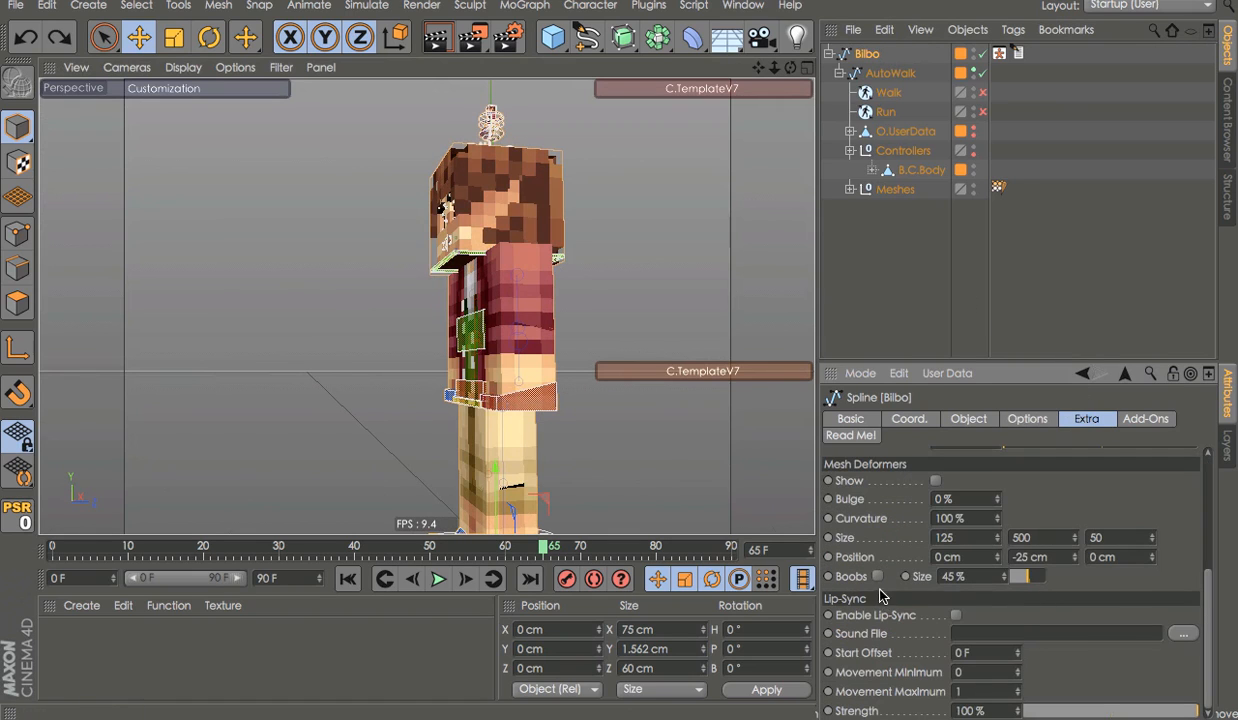
left_click(877, 576)
left_click_drag(1022, 578, 1073, 584)
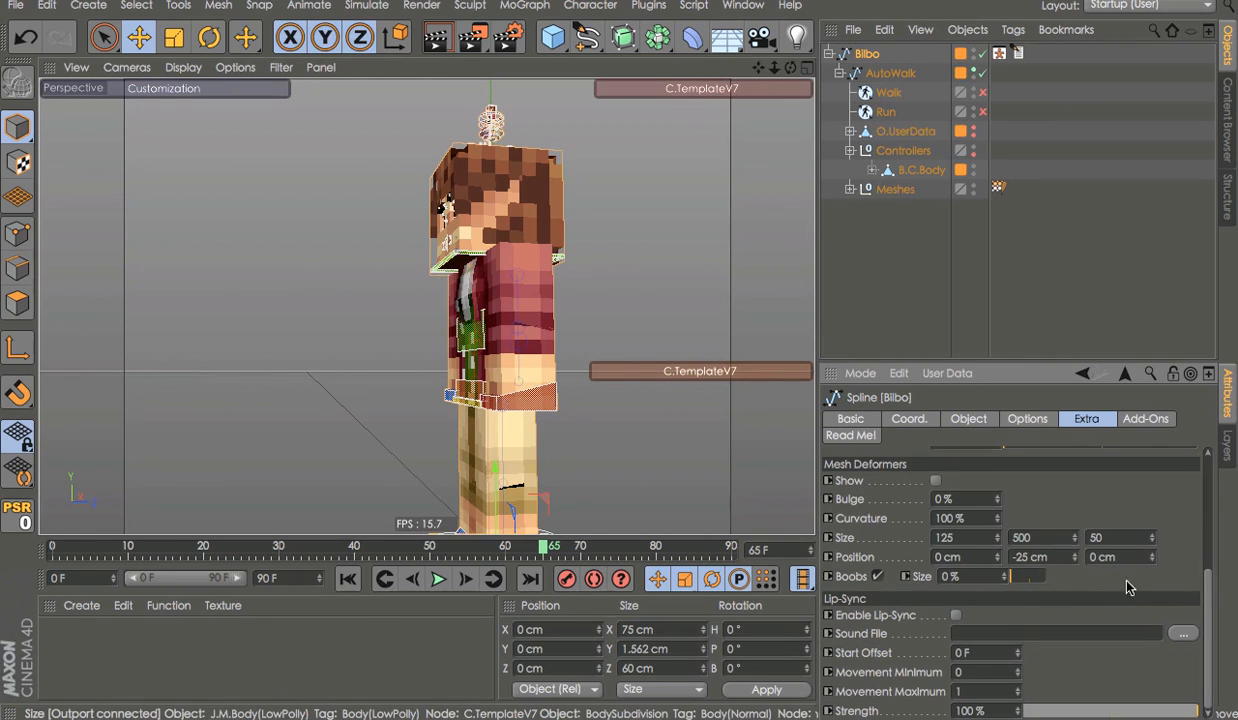
key("ctrl+z")
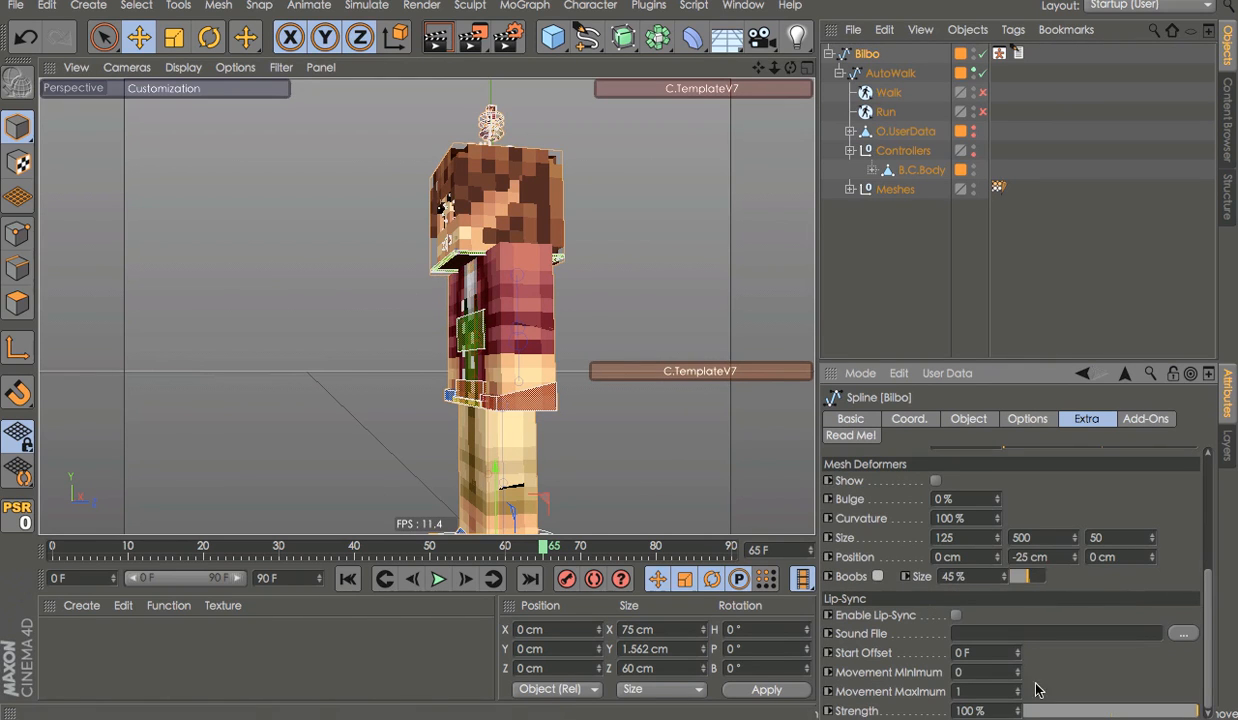
left_click_drag(625, 382, 700, 398, "alt")
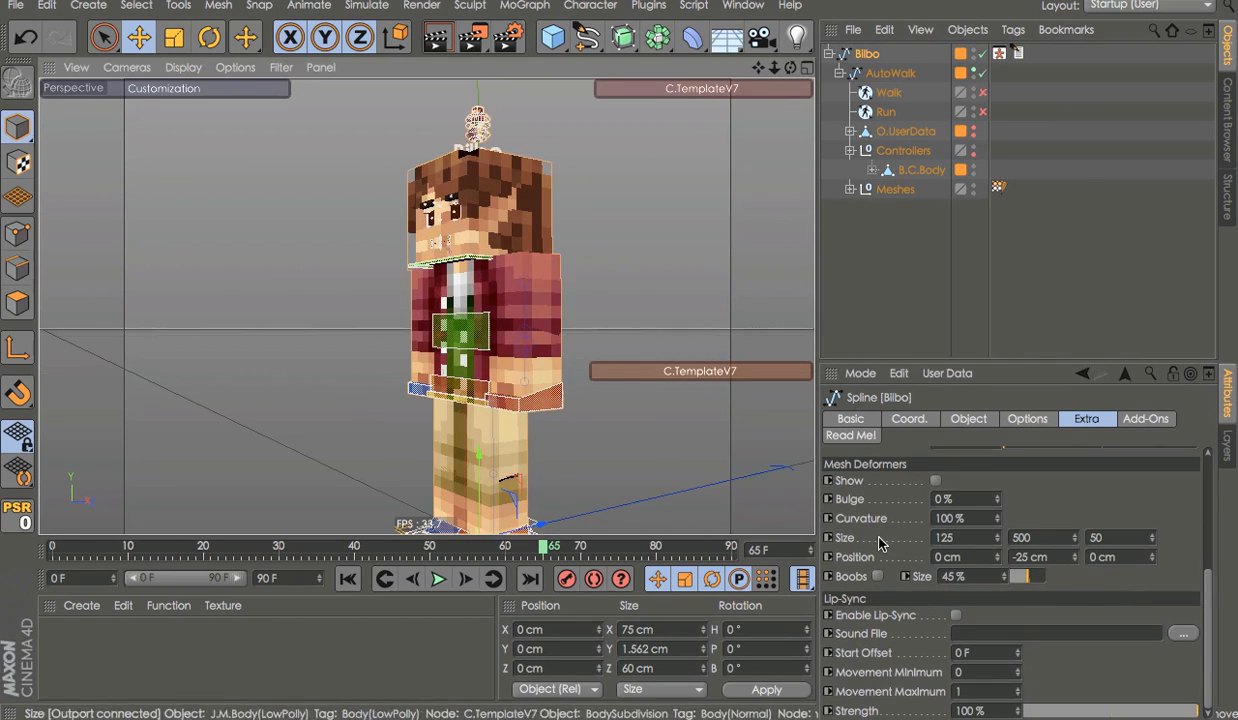
Try enabling Lip-Sync with 3 as the Sound File, clear the entry and disable Lip-Sync again
left_click(954, 617)
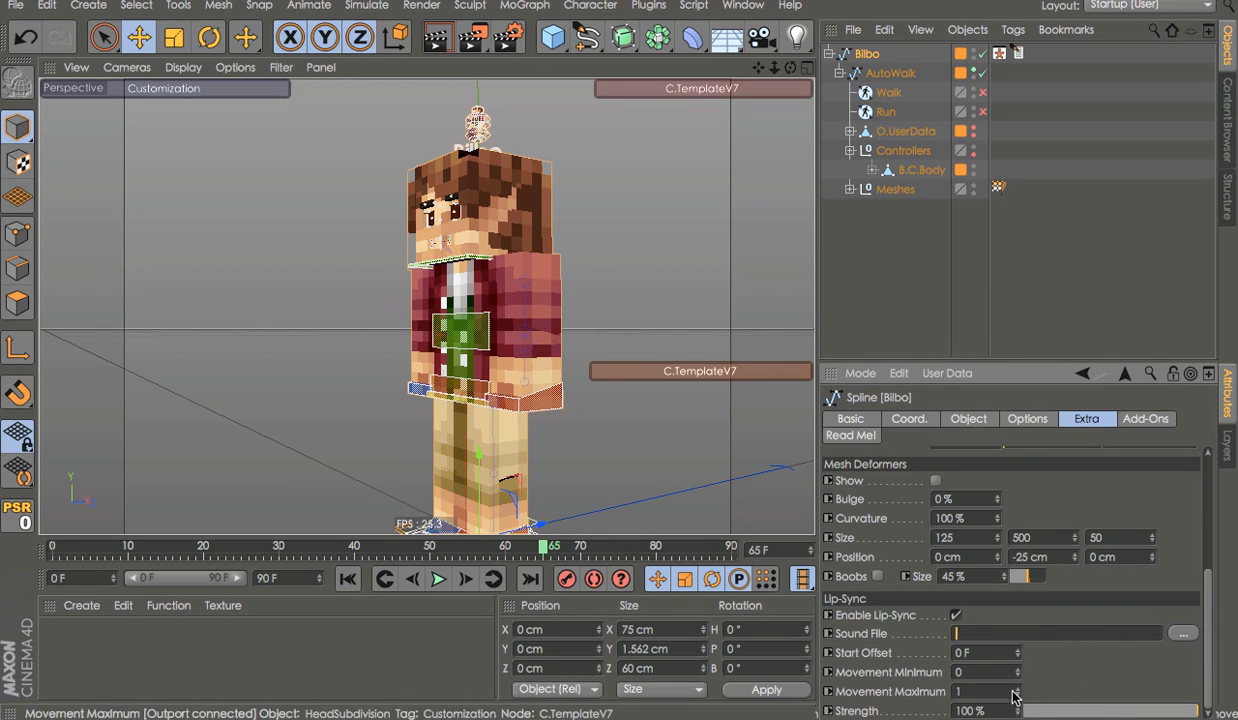
type("3")
left_click_drag(688, 497, 811, 519)
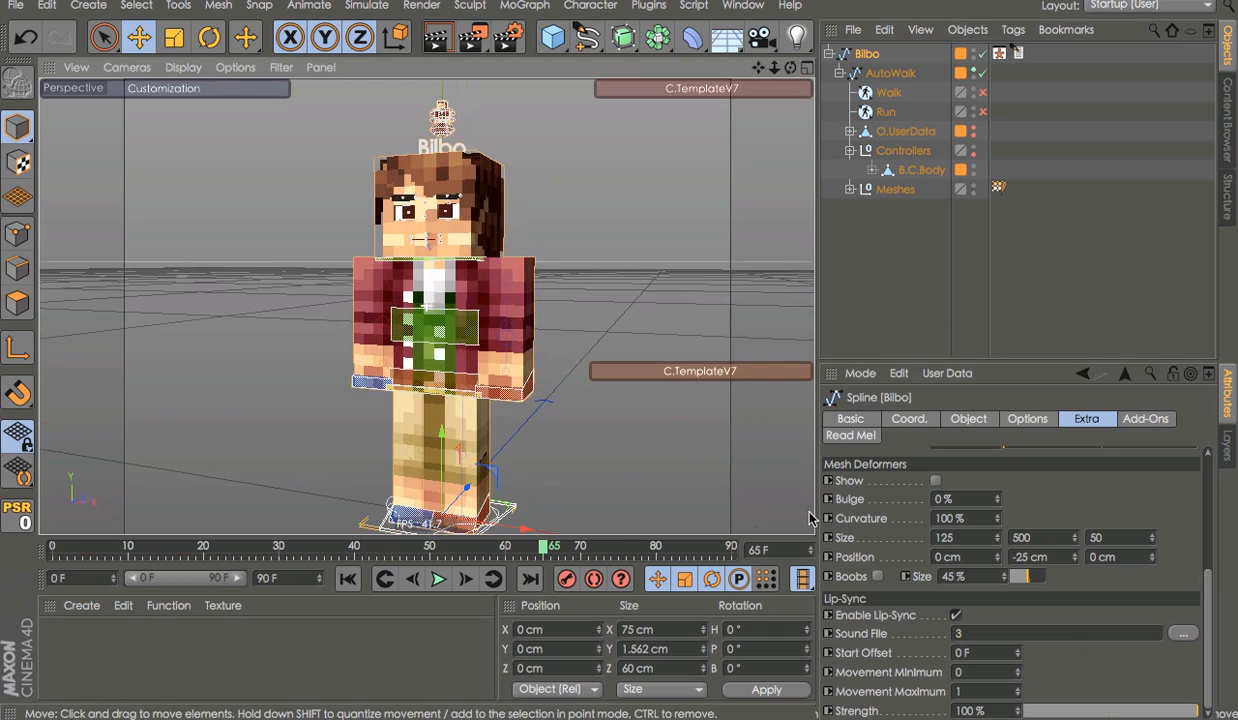
left_click(1016, 632)
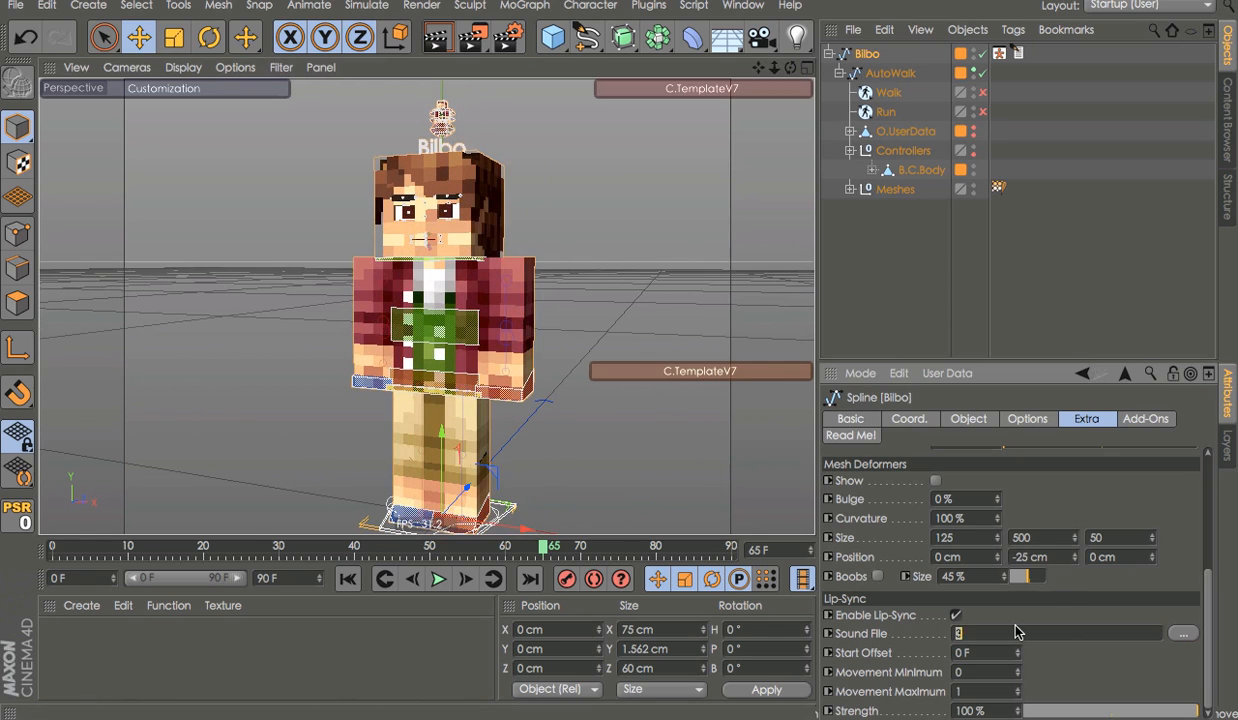
key("BackSpace")
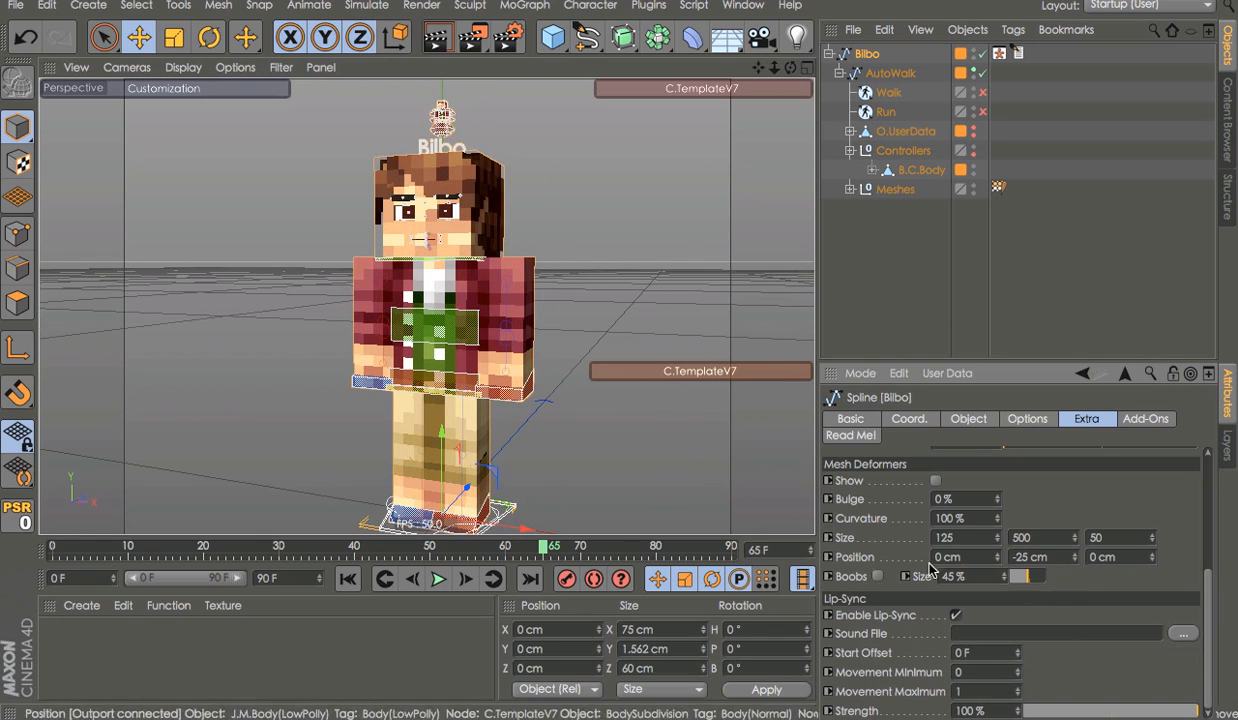
left_click(957, 617)
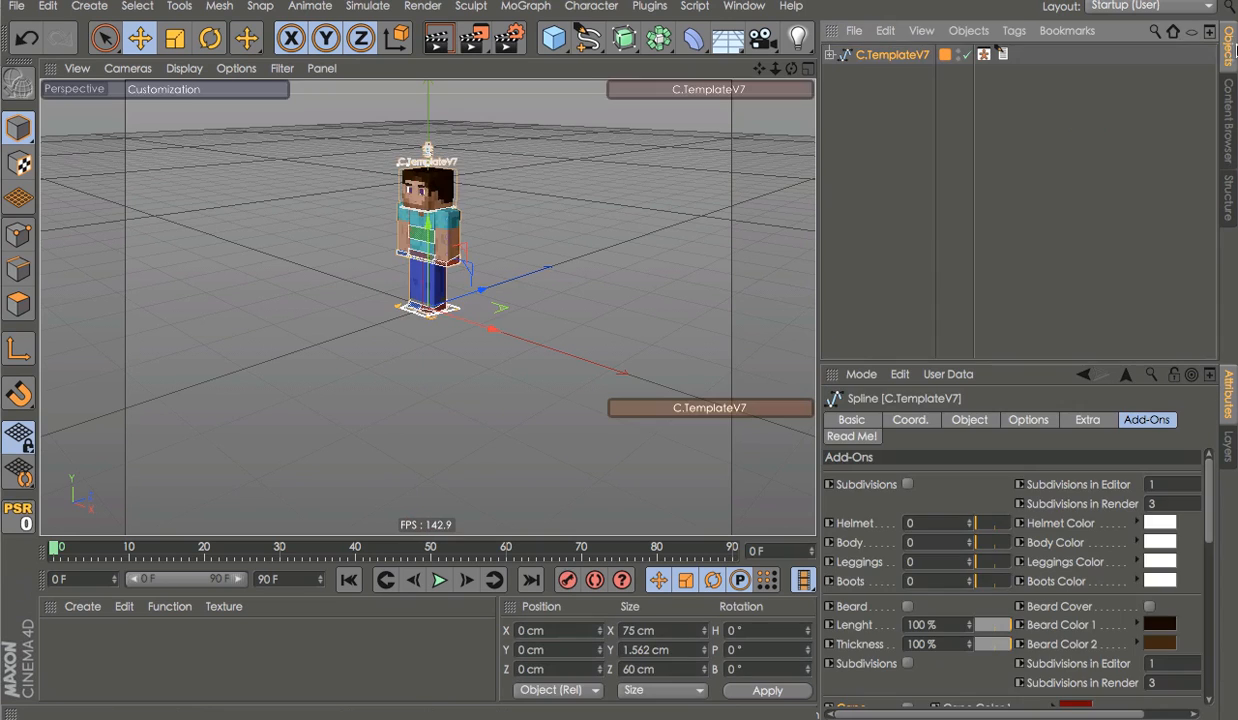
Deselect the C.TemplateV7 rig and look through the add-on models stored in the content browser's Extras folder
left_click(985, 106)
scroll(561, 174, "up", 3)
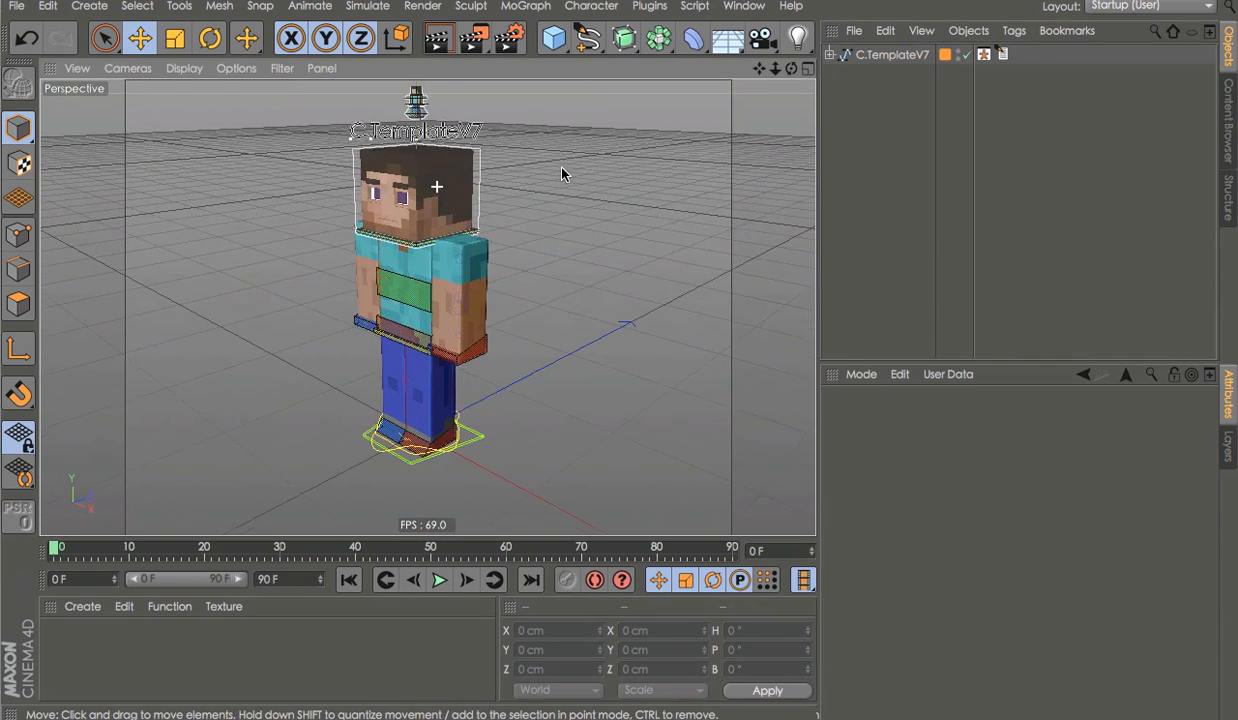
scroll(561, 174, "up", 2)
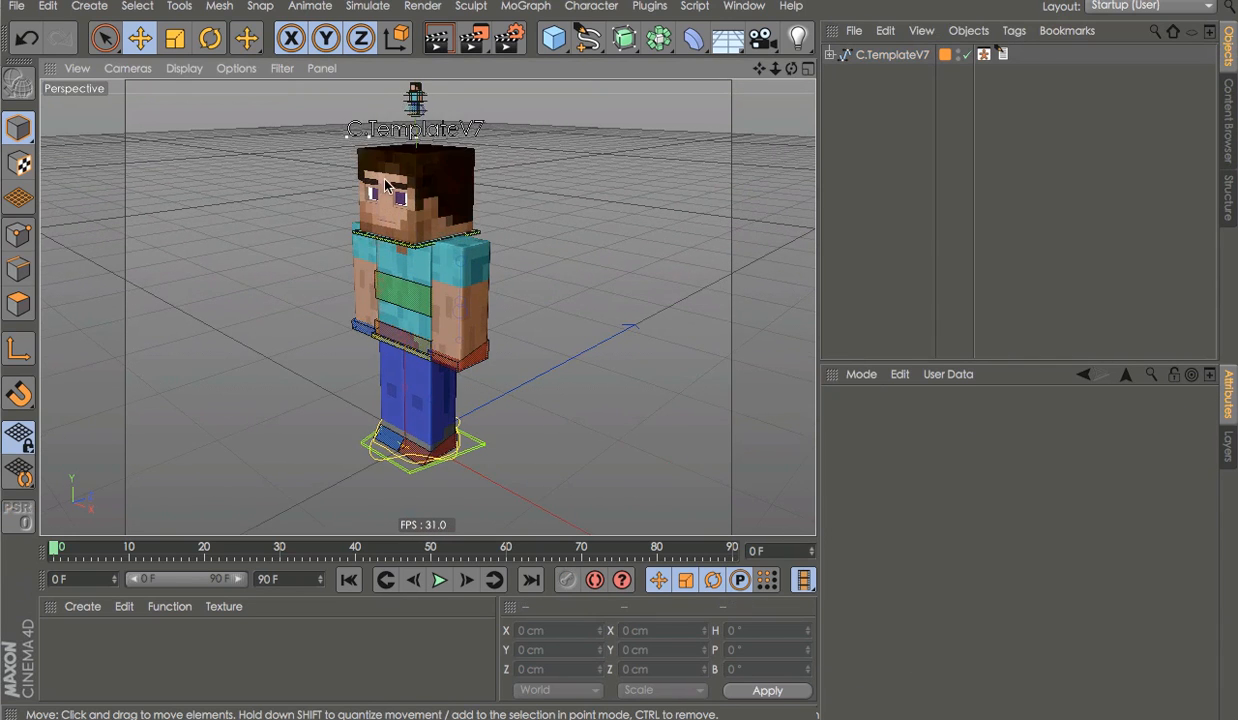
left_click(1234, 115)
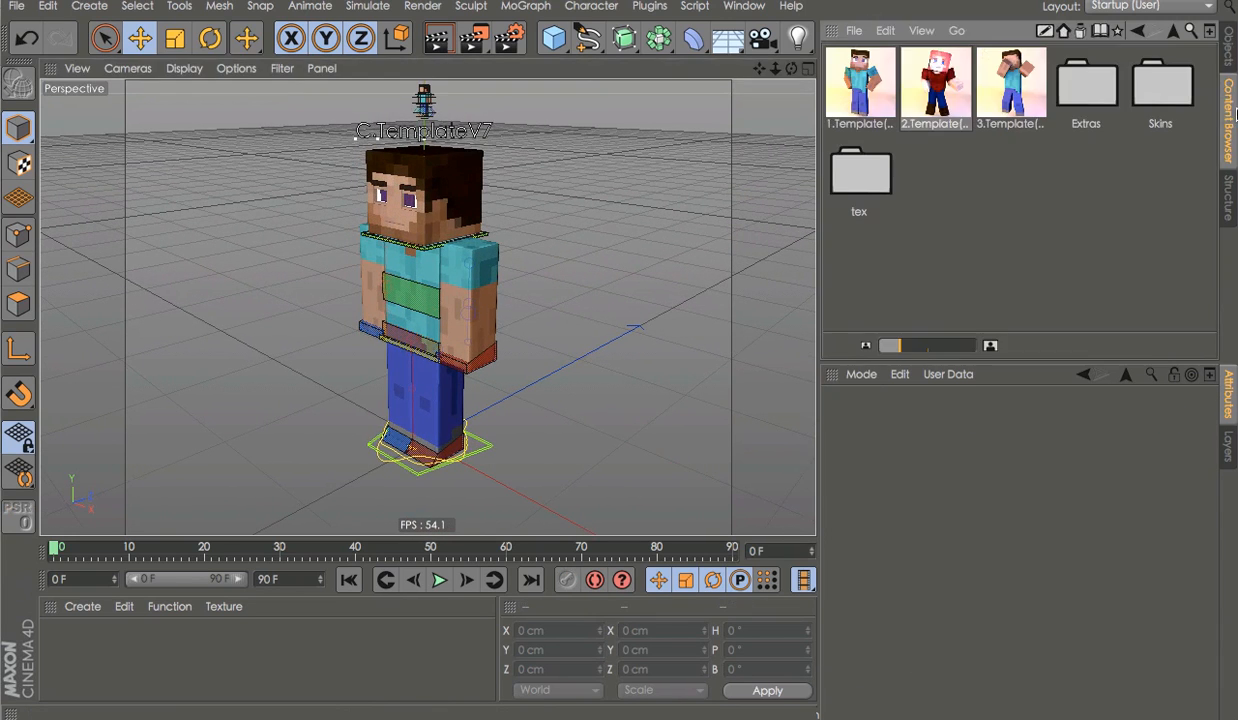
double_click(1101, 84)
double_click(1000, 85)
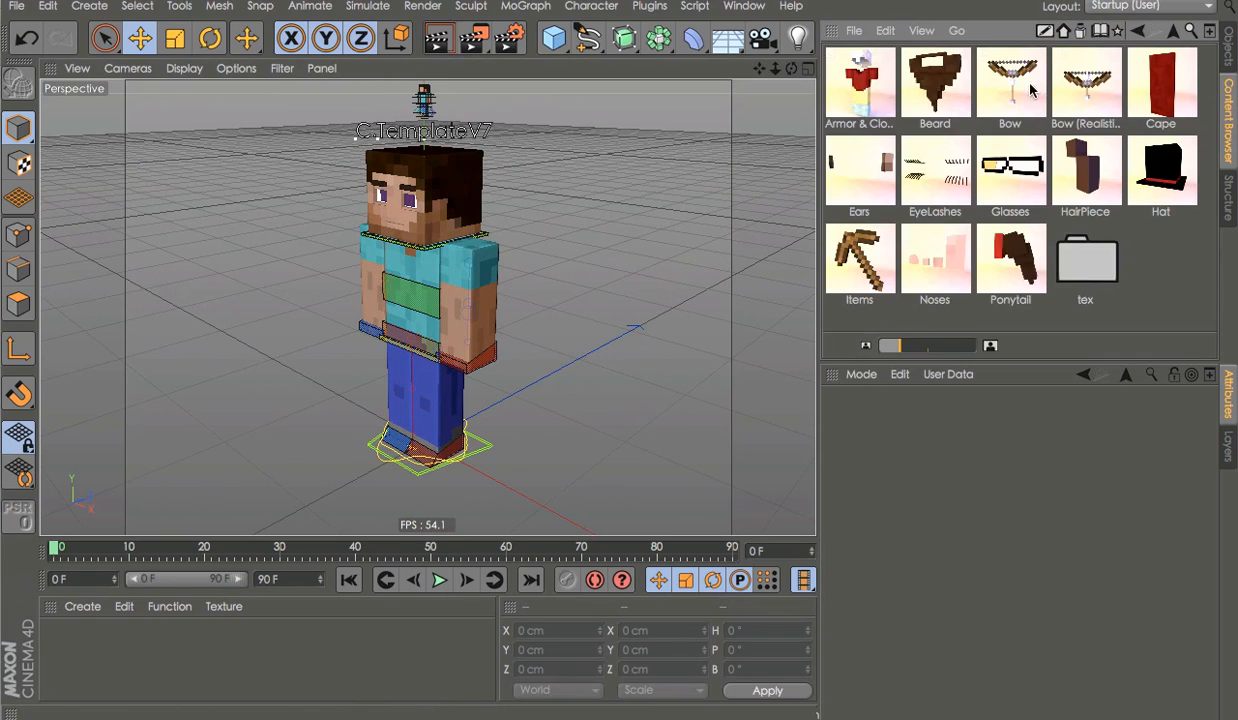
left_click_drag(1166, 288, 790, 65)
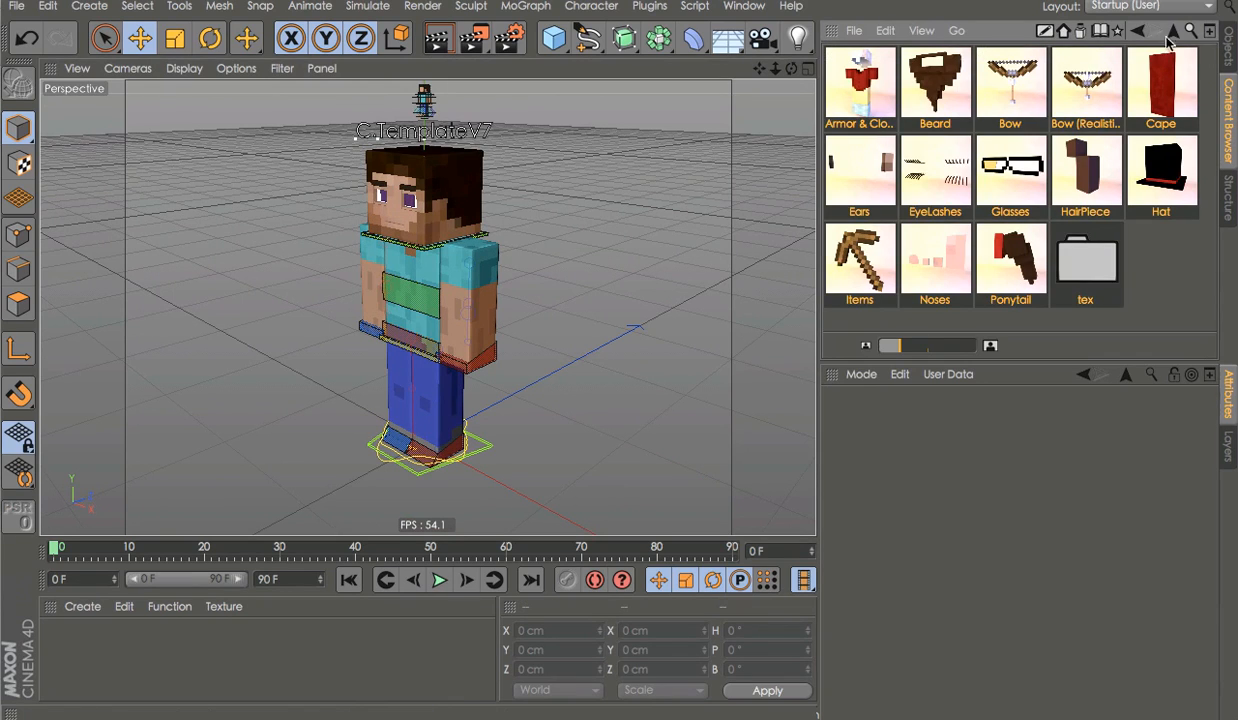
left_click(1170, 35)
left_click(1170, 35)
left_click(1228, 47)
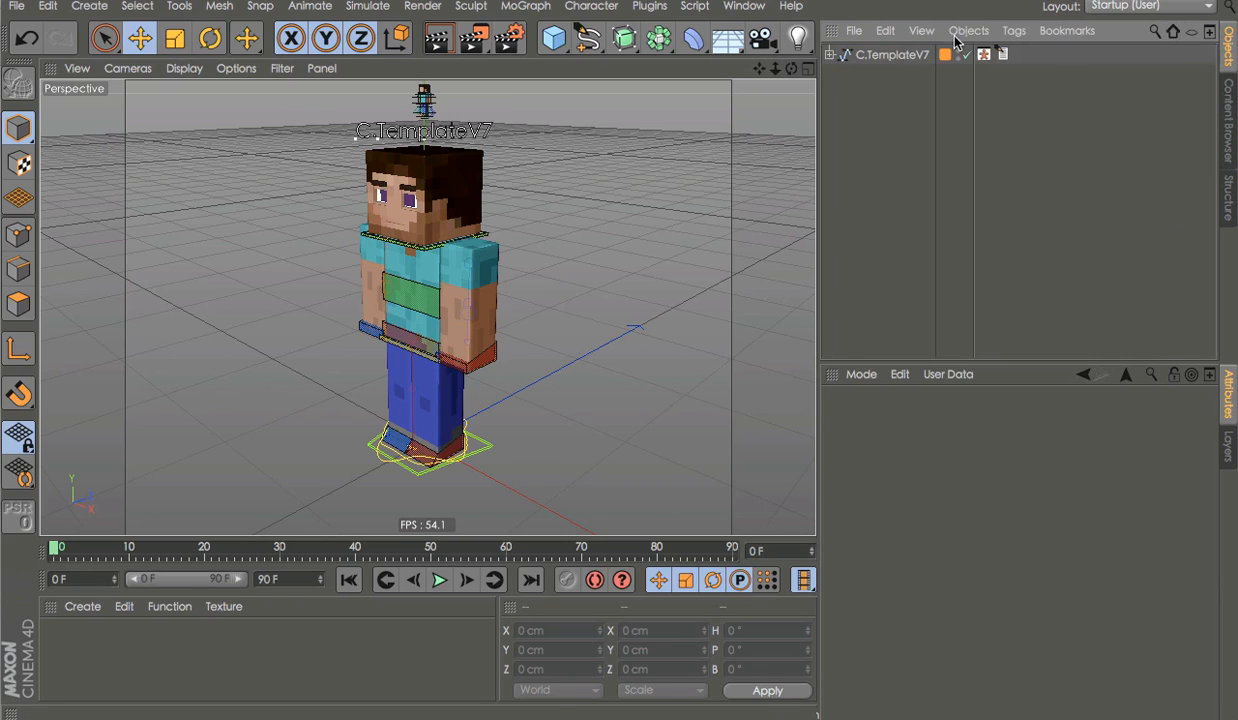
Examine the Add-Ons/Meshes group inside the rig's Meshes hierarchy, including the EyeLashes and BowRealistic objects, and collapse the hierarchy
left_click(830, 54)
left_click(851, 190)
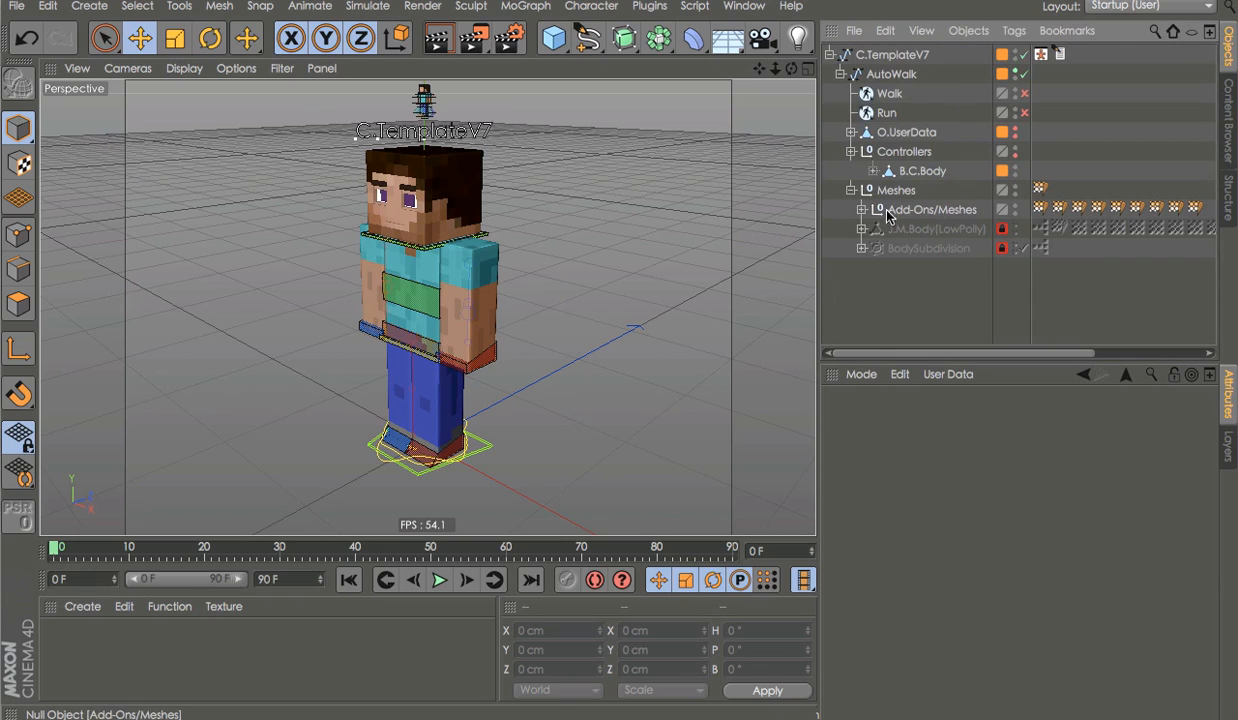
left_click(861, 209)
left_click(915, 229)
left_click(902, 248, "ctrl")
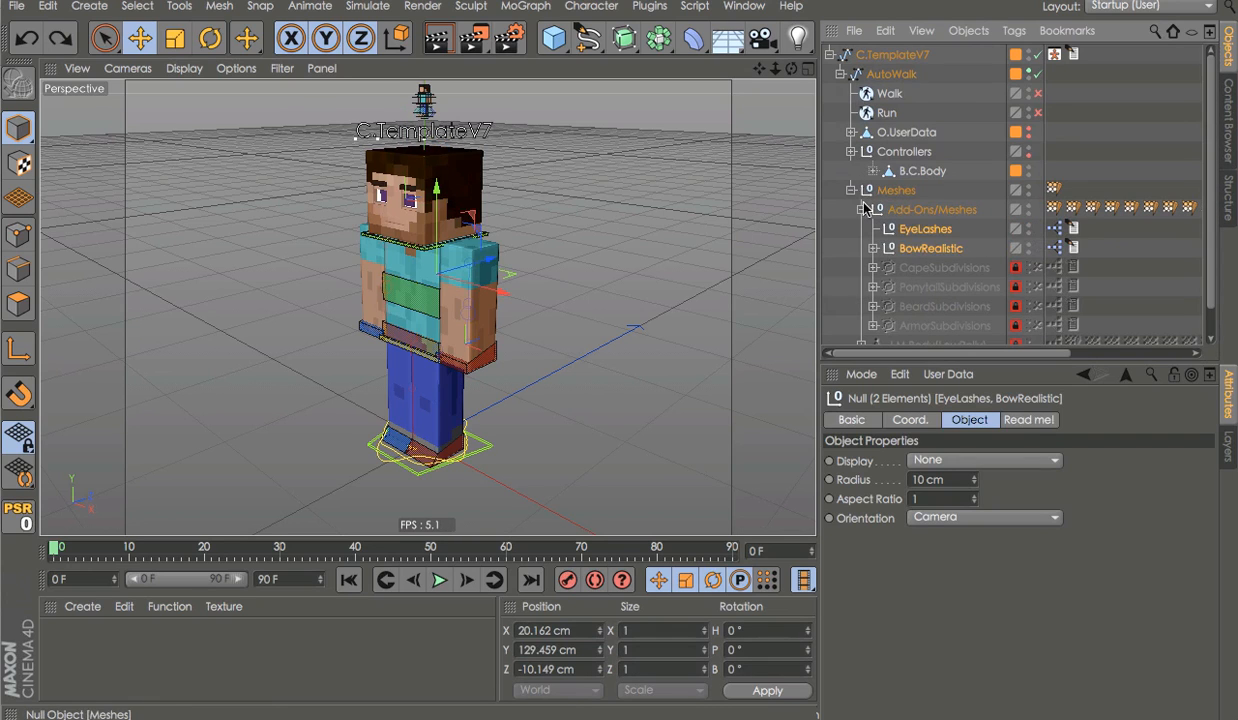
left_click(862, 209)
left_click(851, 190)
left_click(830, 54)
Set the C.TemplateV7 rig's Helmet, Body, Leggings and Boots add-ons to 1 and enable the armor's Subdivisions
left_click(890, 54)
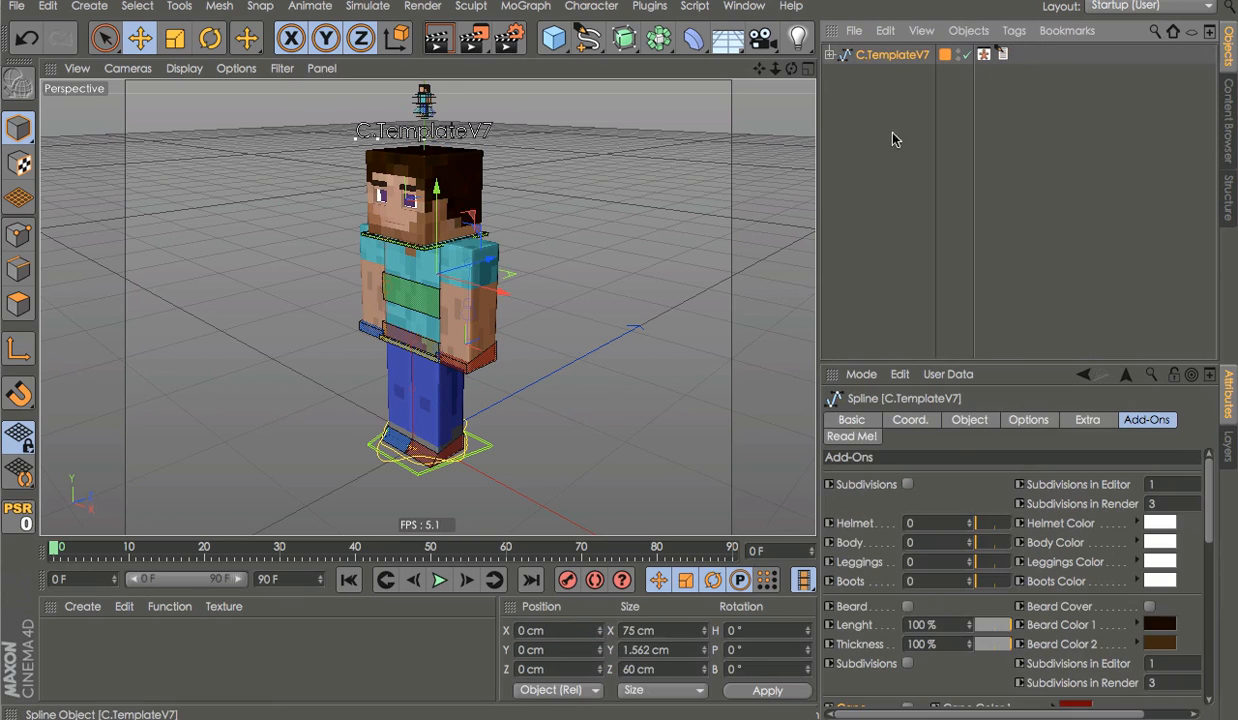
left_click(1108, 419)
left_click(1160, 419)
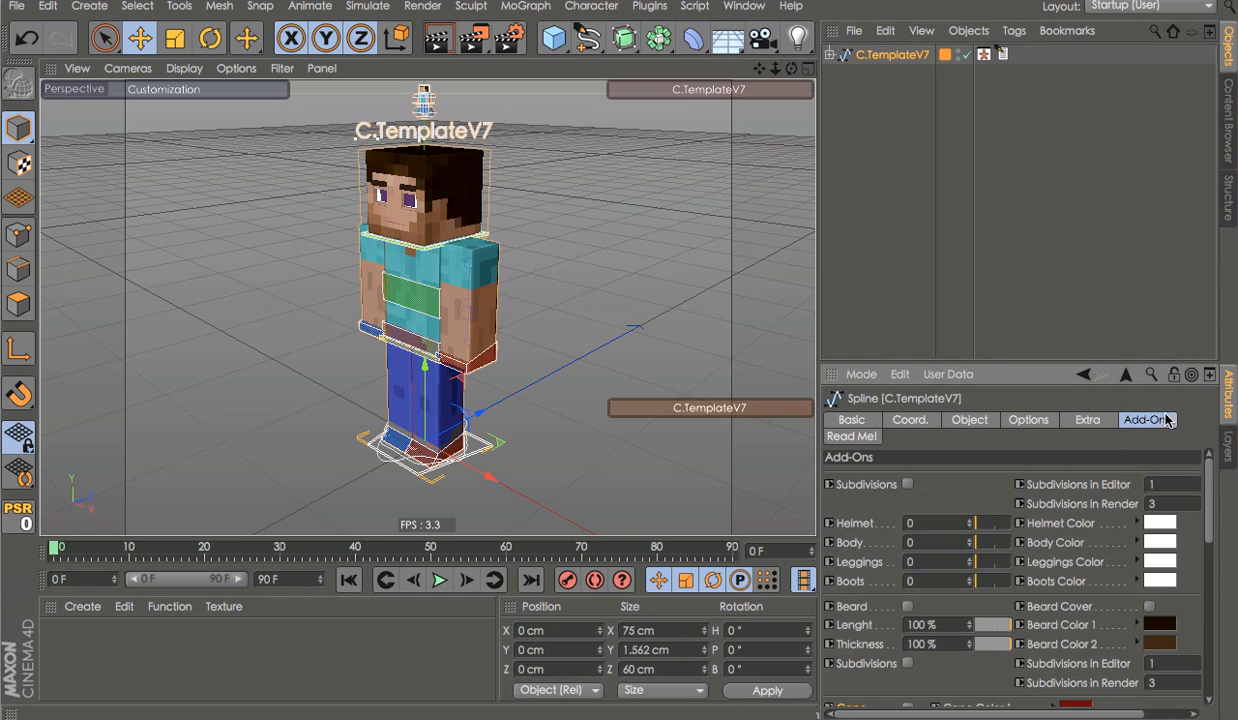
left_click(973, 522)
left_click(984, 545)
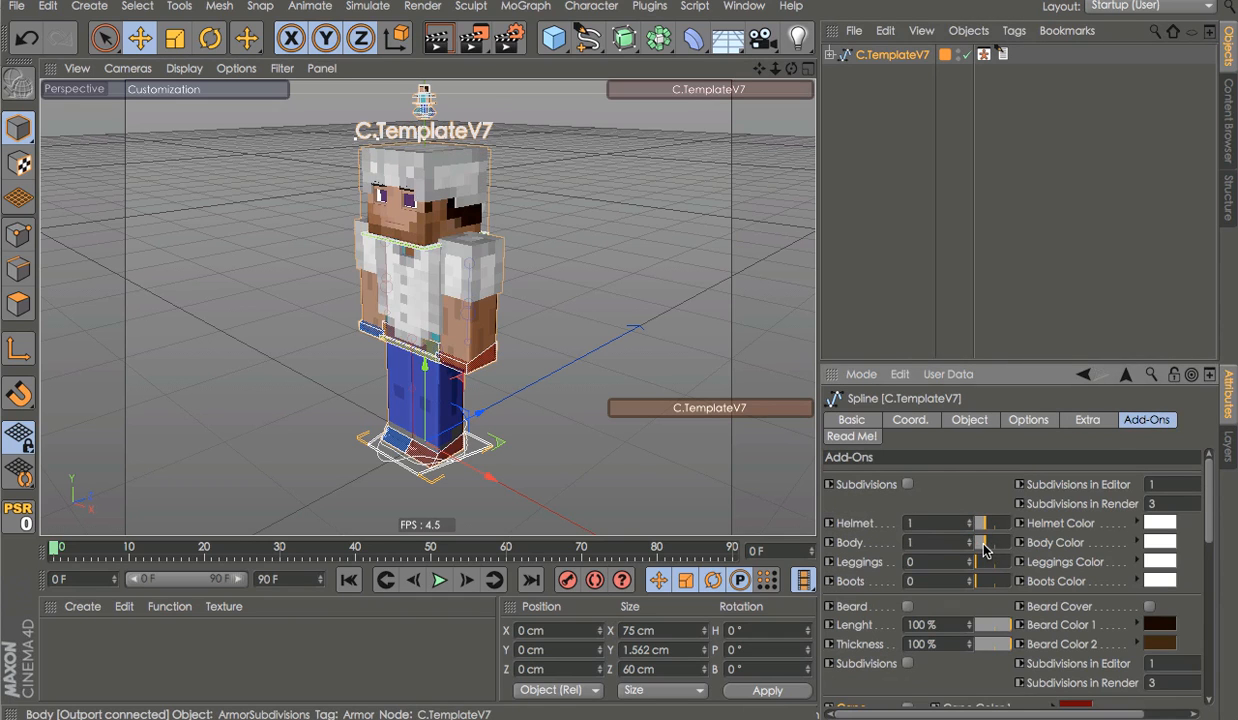
left_click(984, 561)
left_click(984, 581)
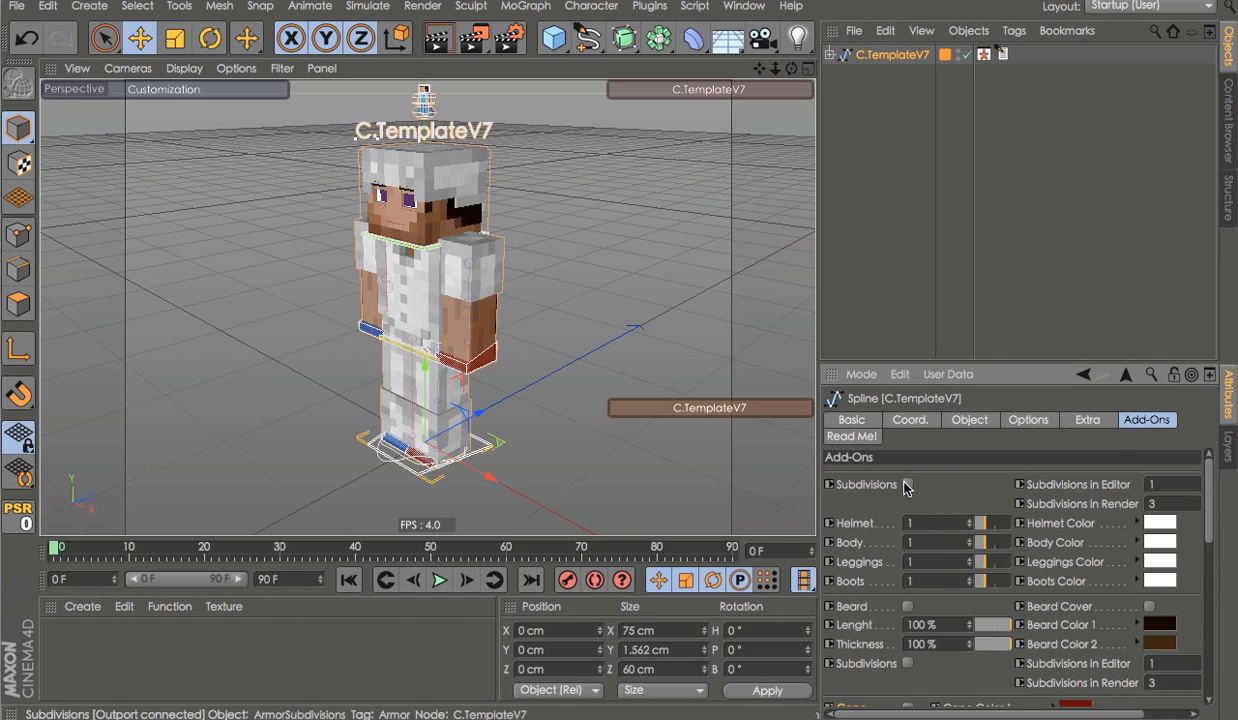
left_click(907, 484)
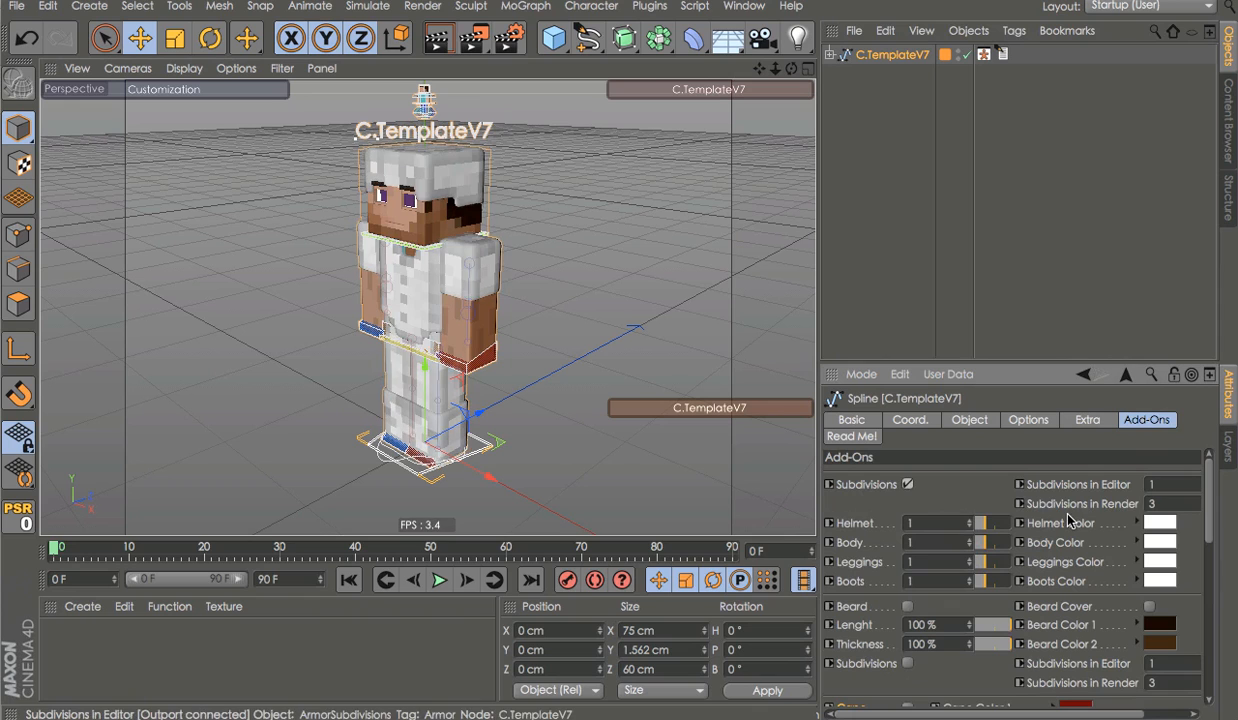
Enable the rig's Low Polly Body and Low Polly Head options
left_click(1015, 415)
scroll(939, 594, "down", 3)
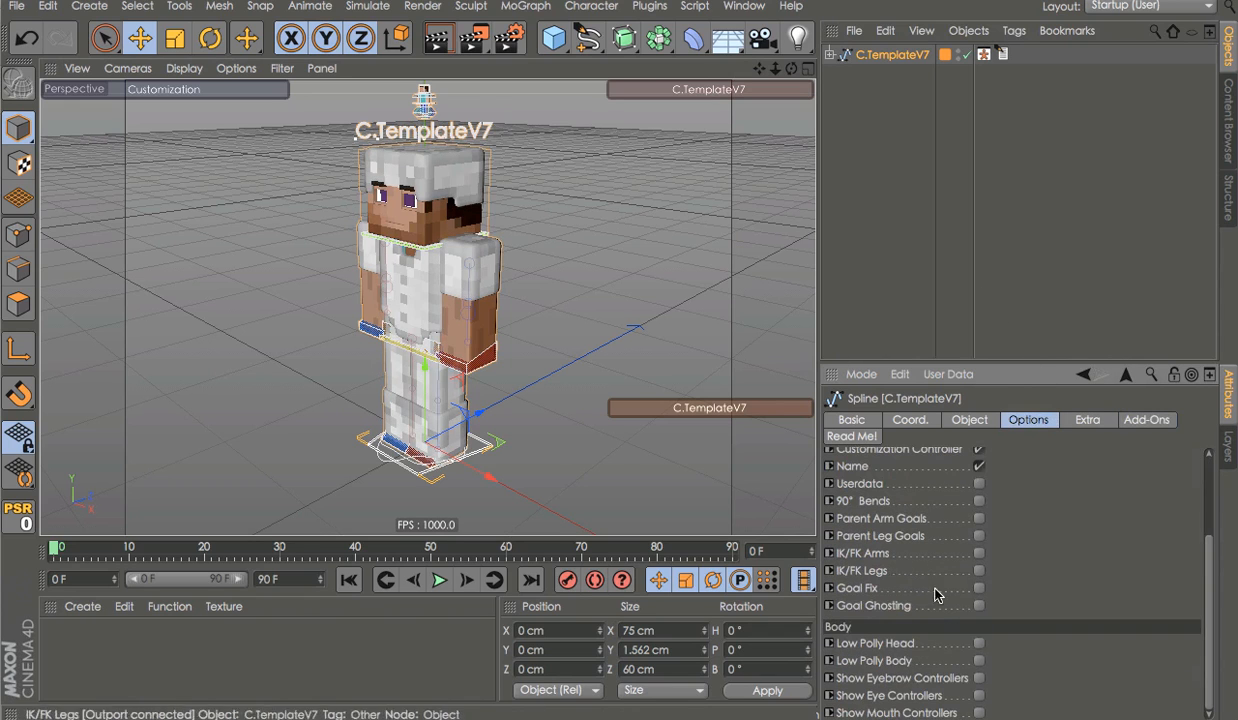
left_click(979, 660)
left_click(979, 643)
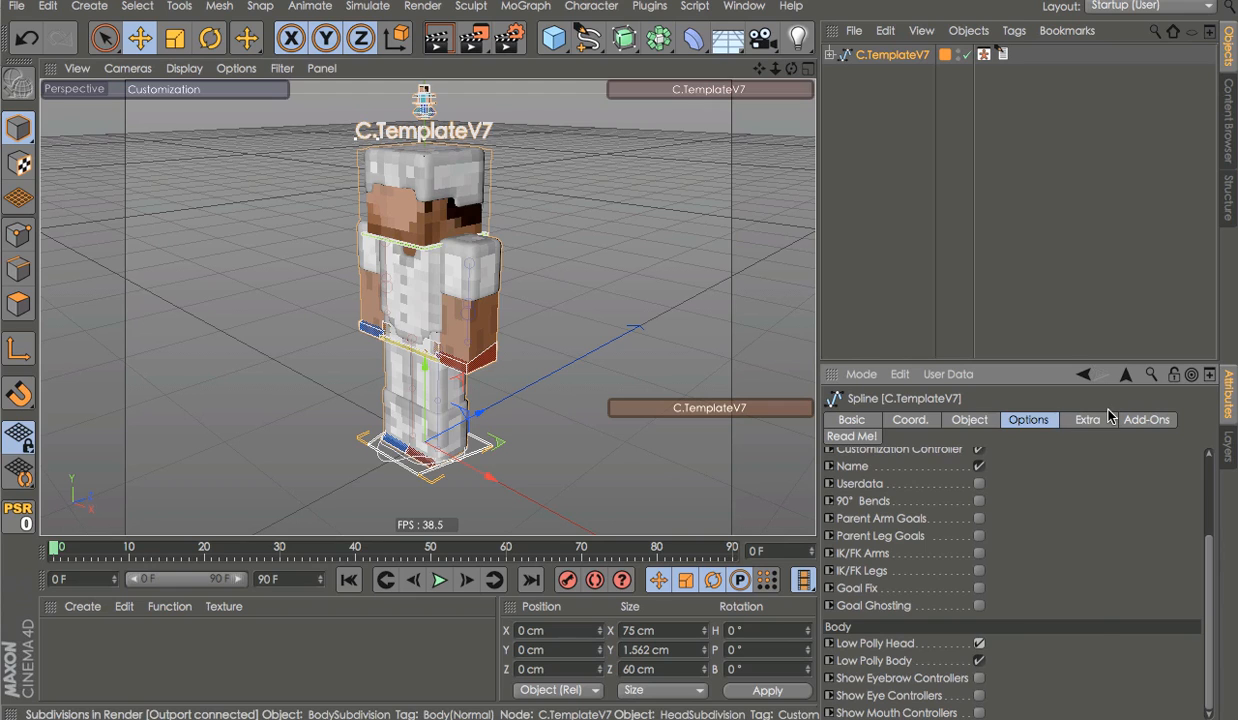
Set the rig's armor Body Color to red in the add-on settings
left_click(1089, 420)
left_click(1147, 420)
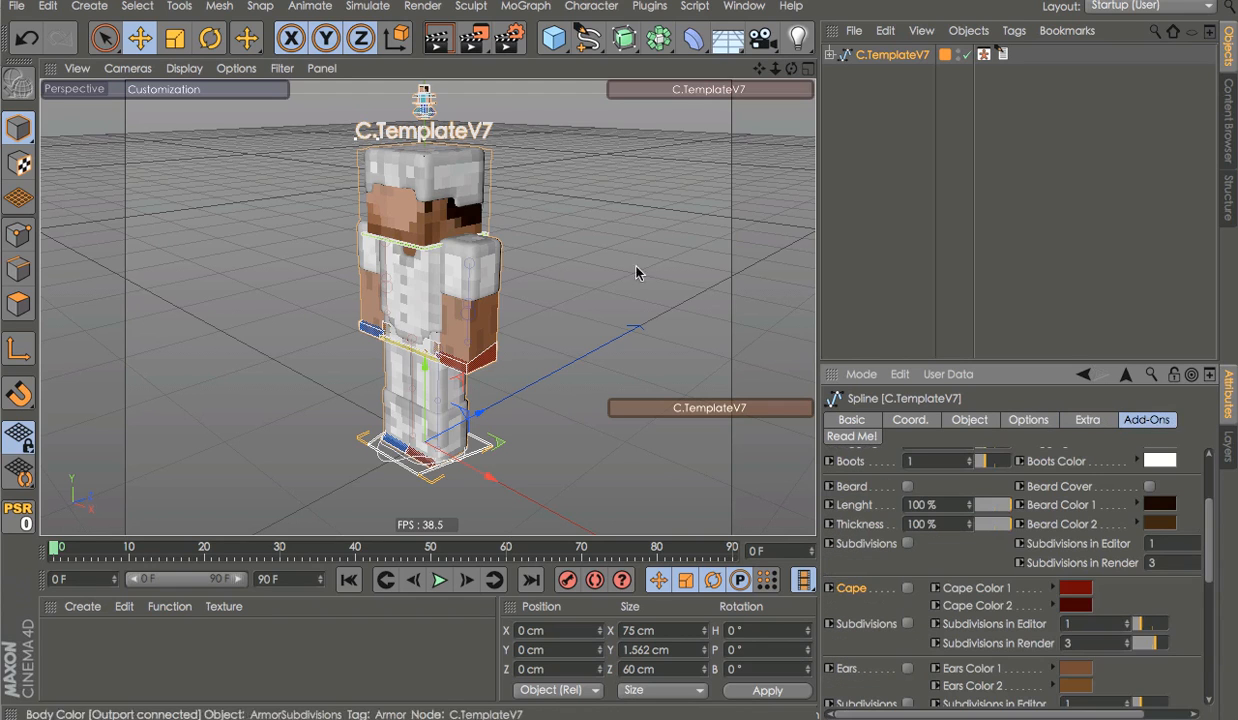
scroll(422, 183, "up", 2)
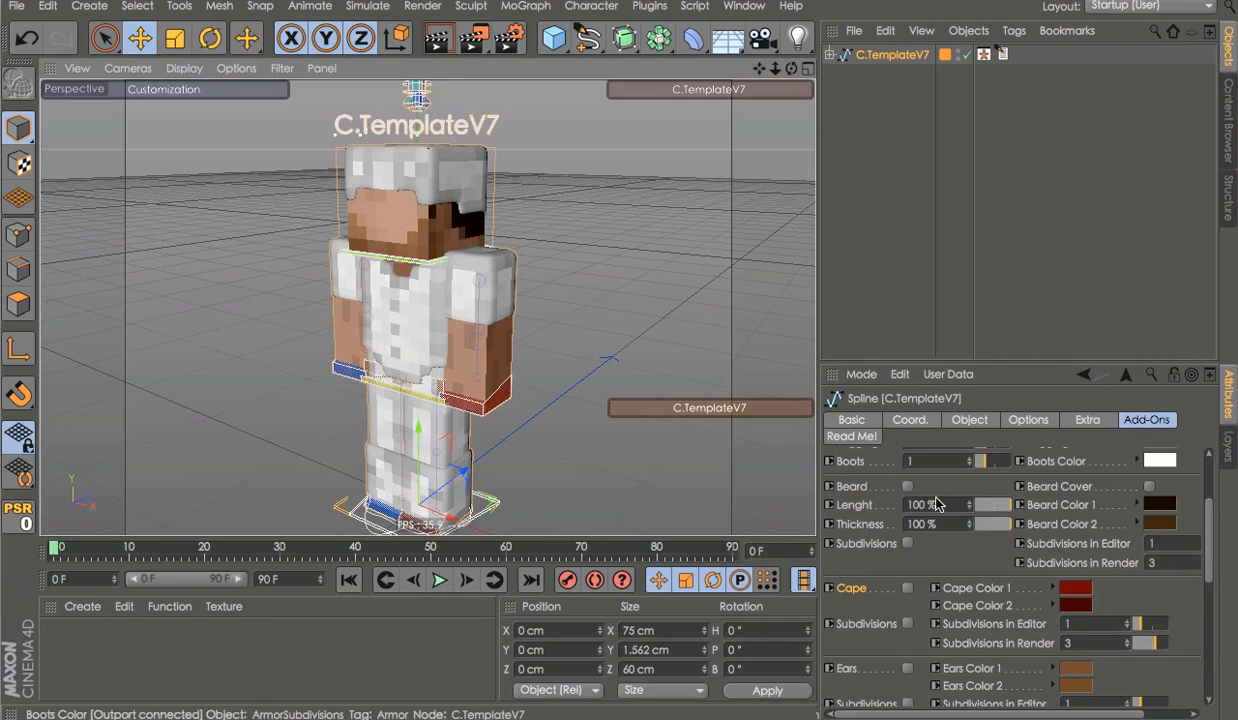
scroll(873, 530, "up", 3)
left_click(1160, 542)
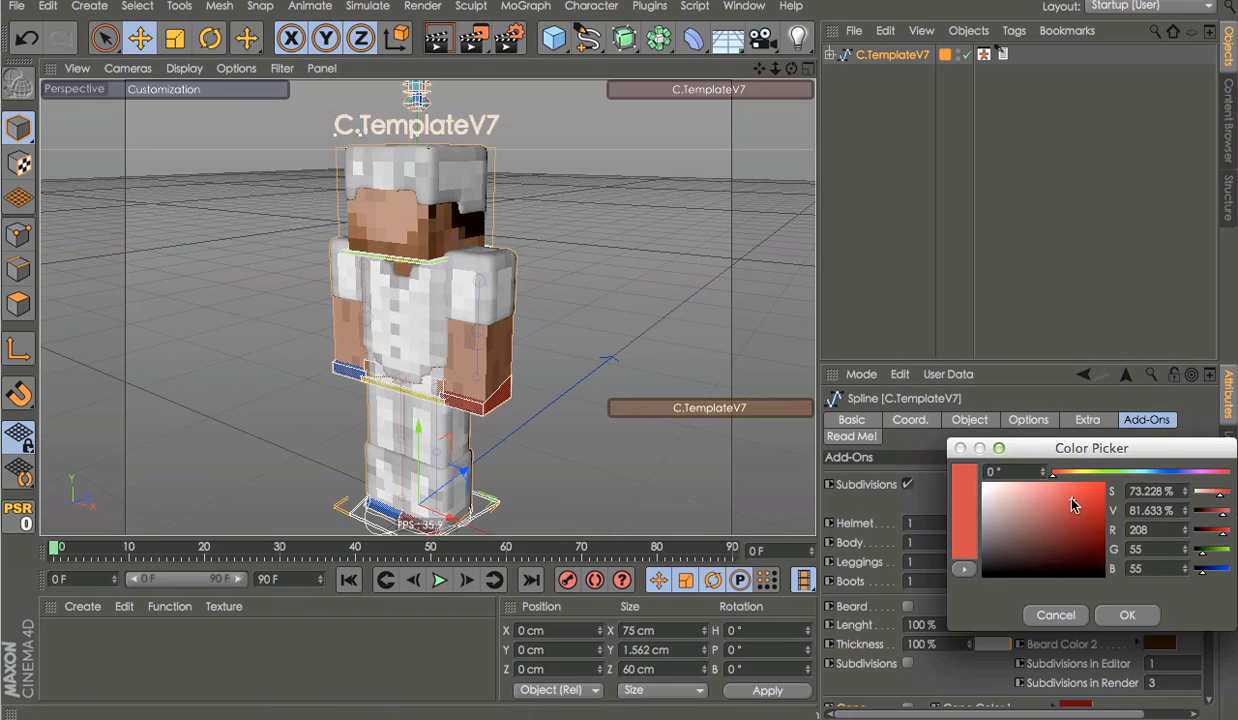
left_click_drag(1106, 517, 1111, 507)
left_click(1118, 611)
Set the Leggings Color to dark blue (R 29, G 24, B 80) and the Boots Color to dark red (R 39, G 11, B 11)
left_click(1156, 575)
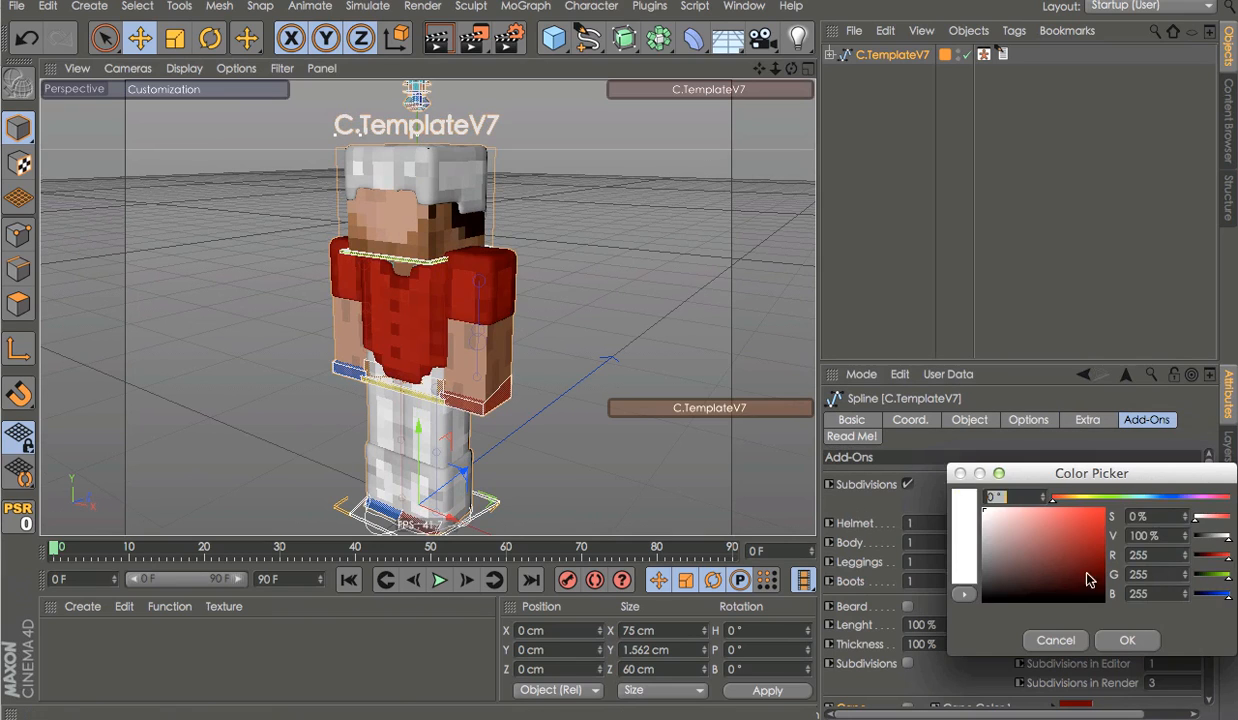
left_click_drag(1068, 572, 1131, 521)
left_click(1172, 498)
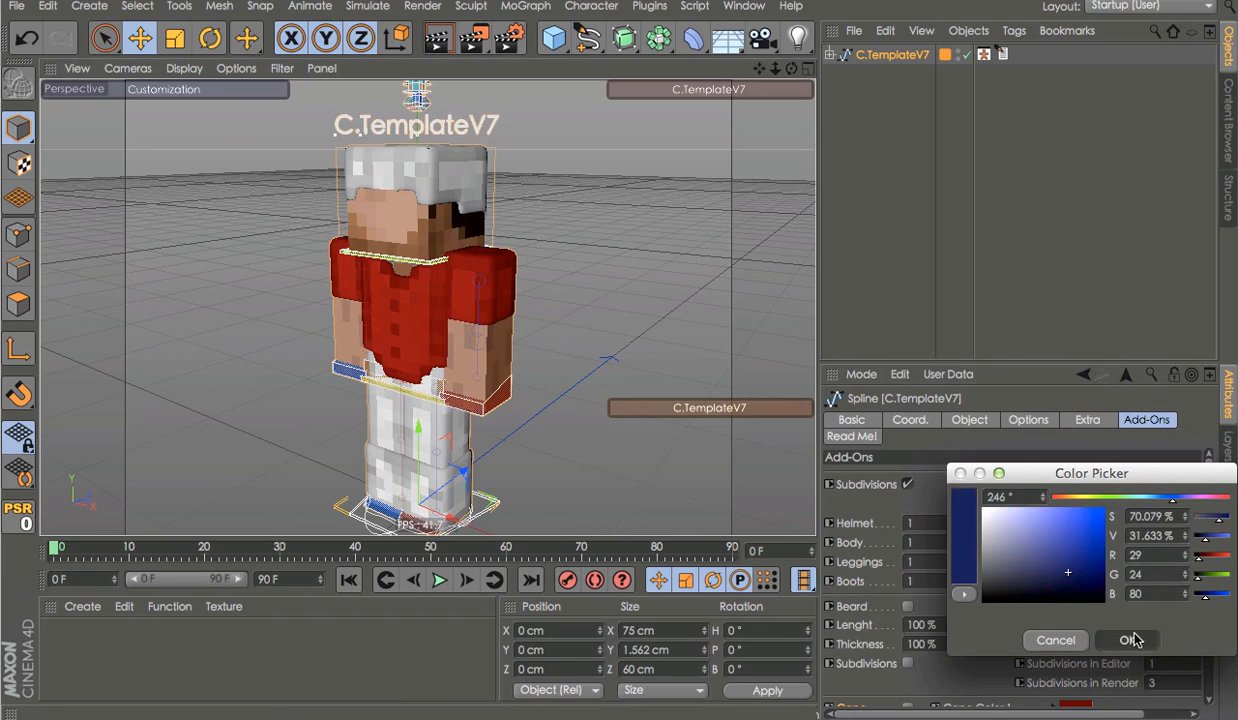
left_click(1133, 640)
left_click(1156, 580)
left_click(1077, 628)
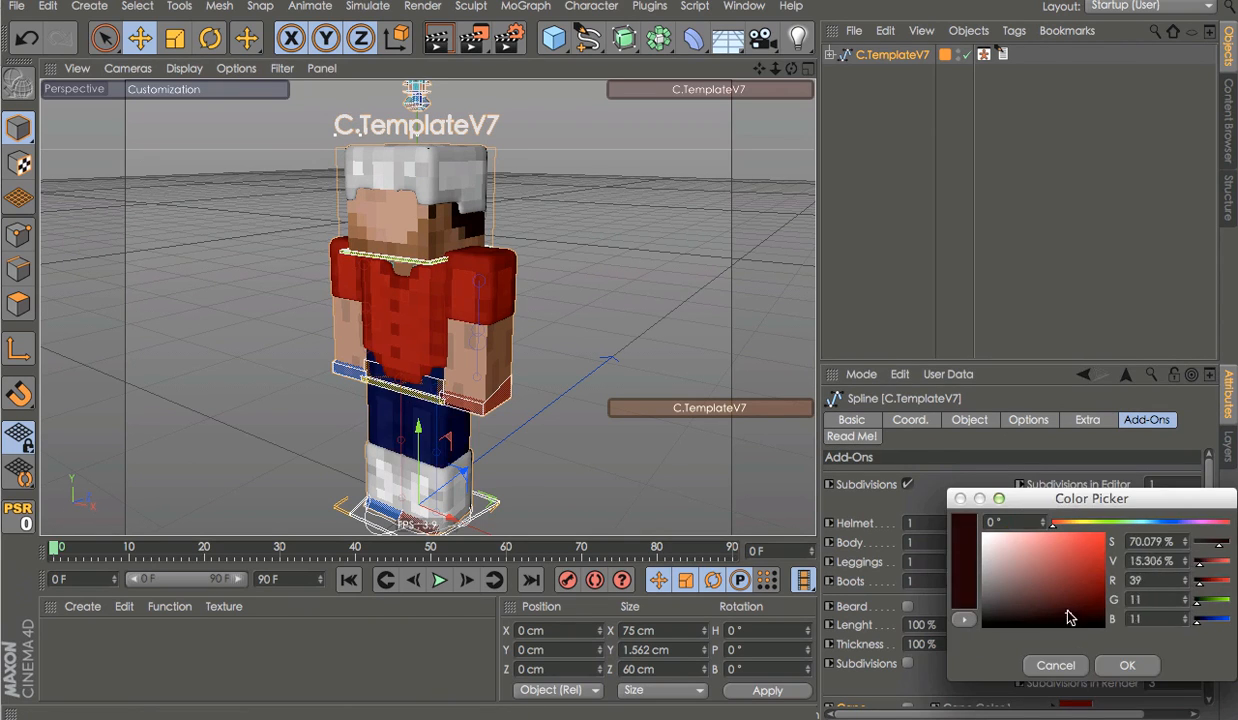
left_click(1122, 664)
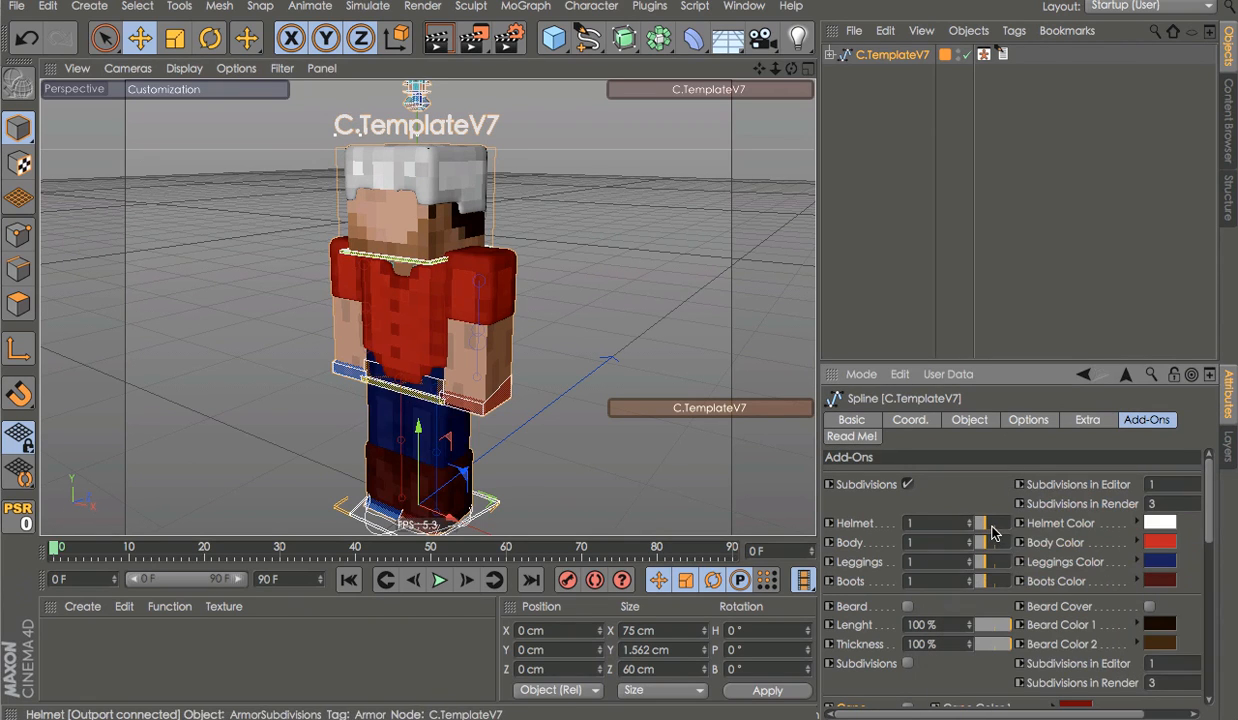
Try the Helmet add-on at 4 with a dull red Helmet Color (R 114, G 48, B 48)
left_click_drag(988, 524, 1022, 522)
left_click(1162, 524)
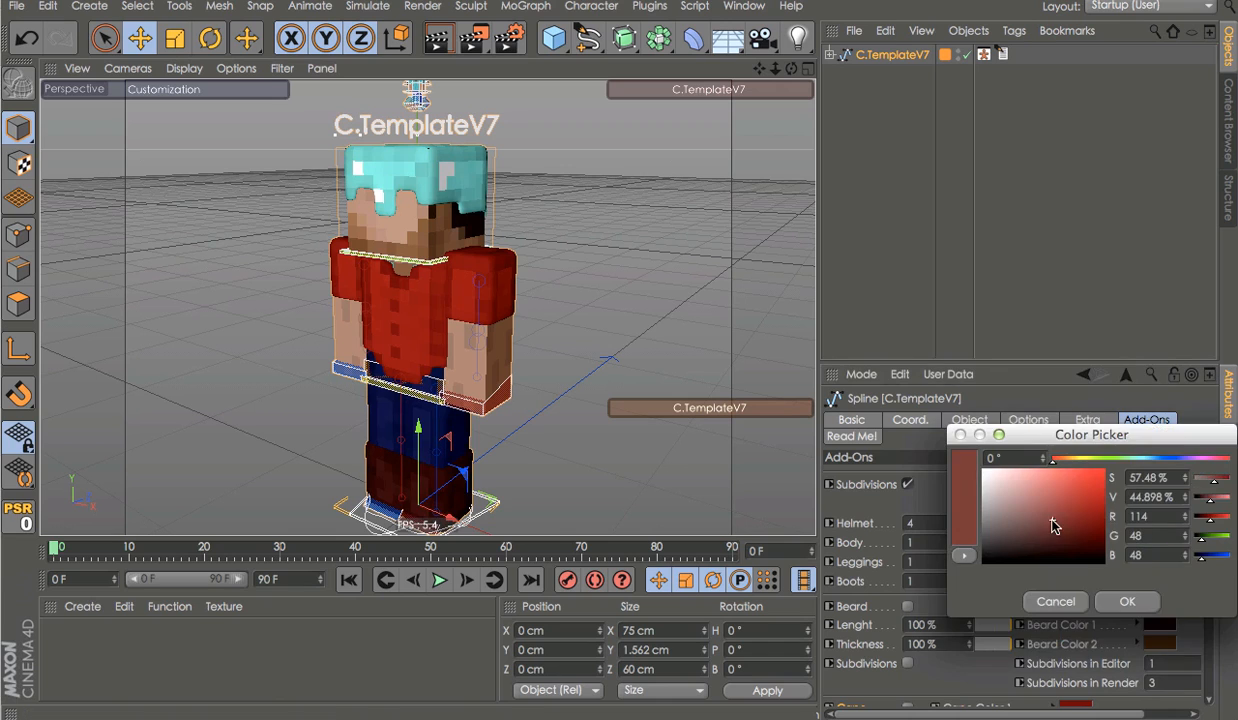
left_click(1121, 602)
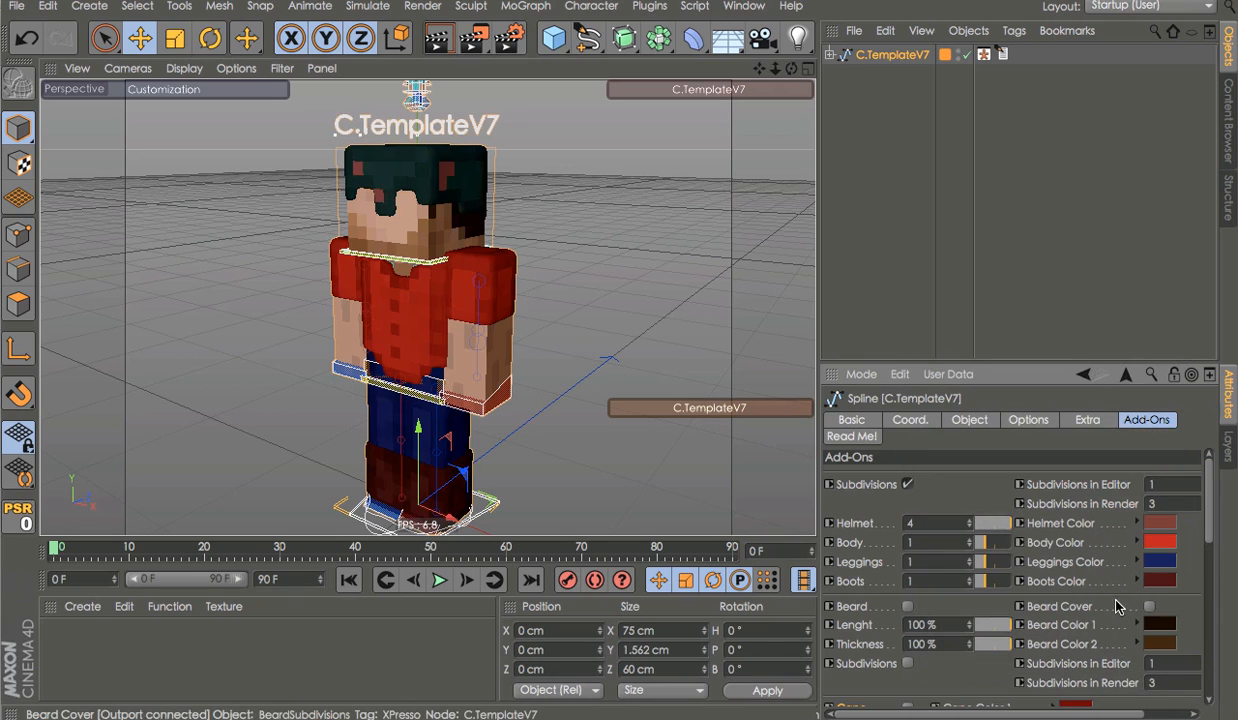
left_click(1168, 520)
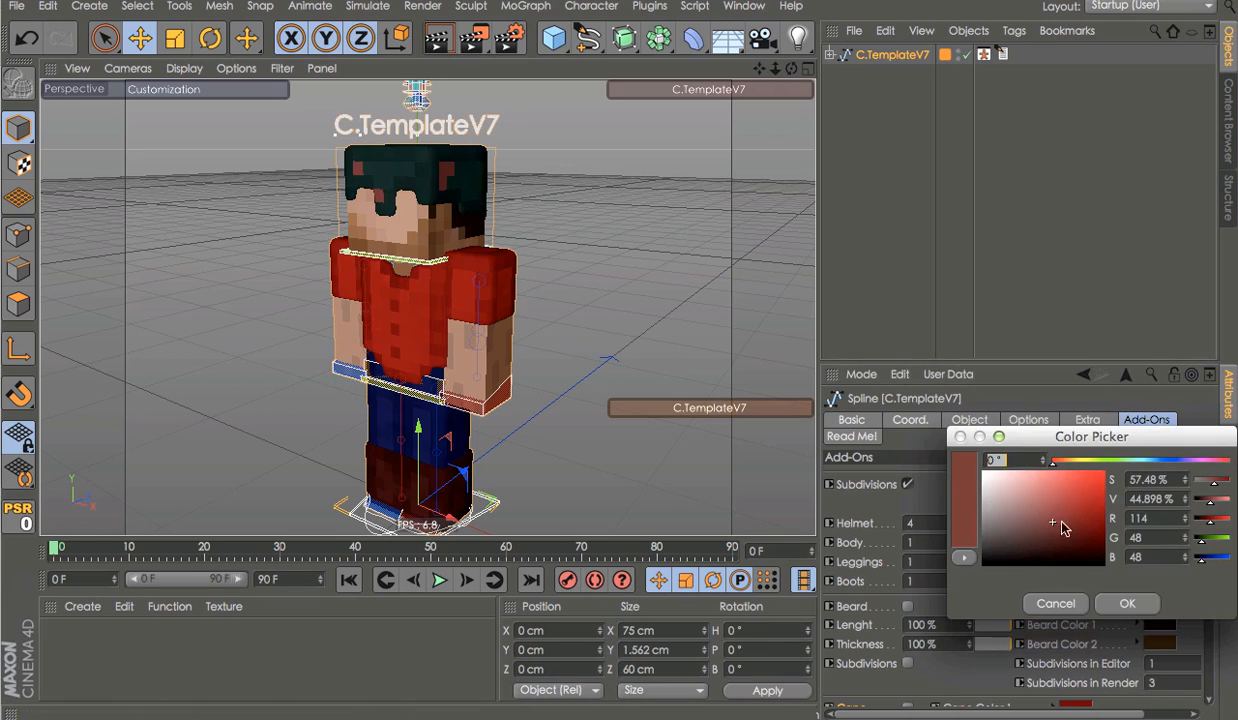
left_click(1152, 599)
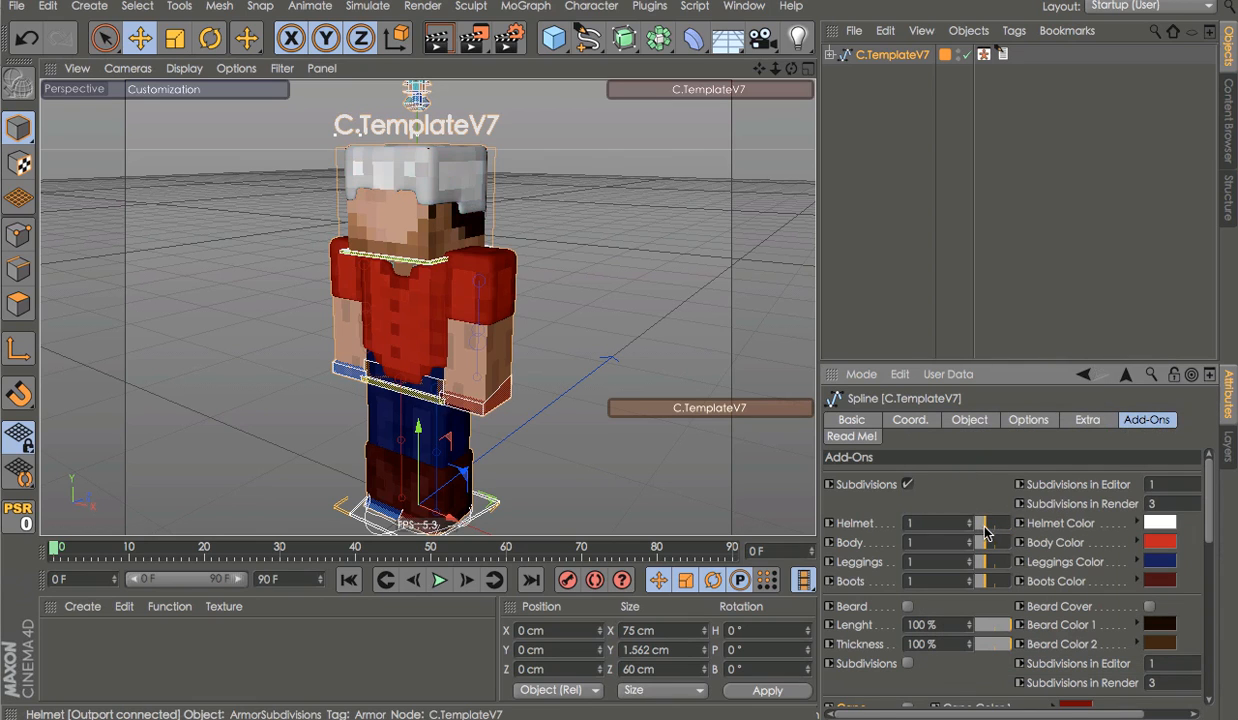
Set the Helmet add-on to 0 and unlock the C.TemplateV7 Body Lock layer so the body meshes can be selected
left_click_drag(985, 527, 947, 540)
left_click(1226, 443)
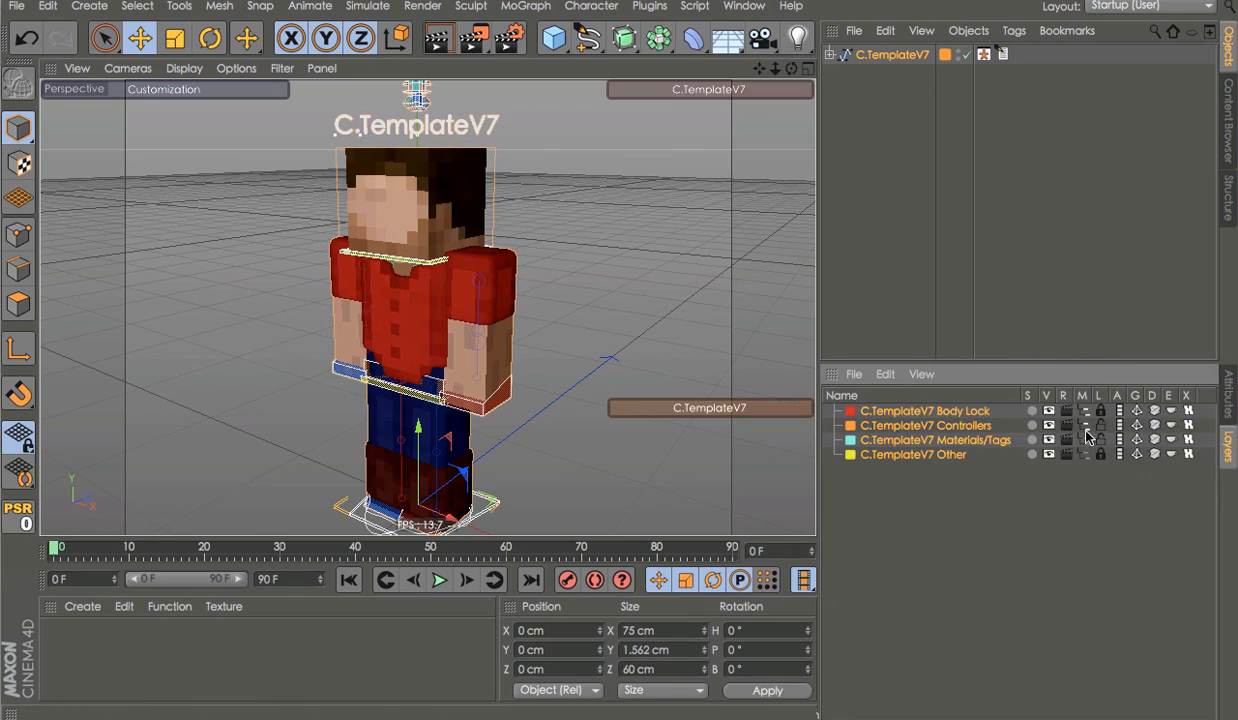
left_click(367, 297)
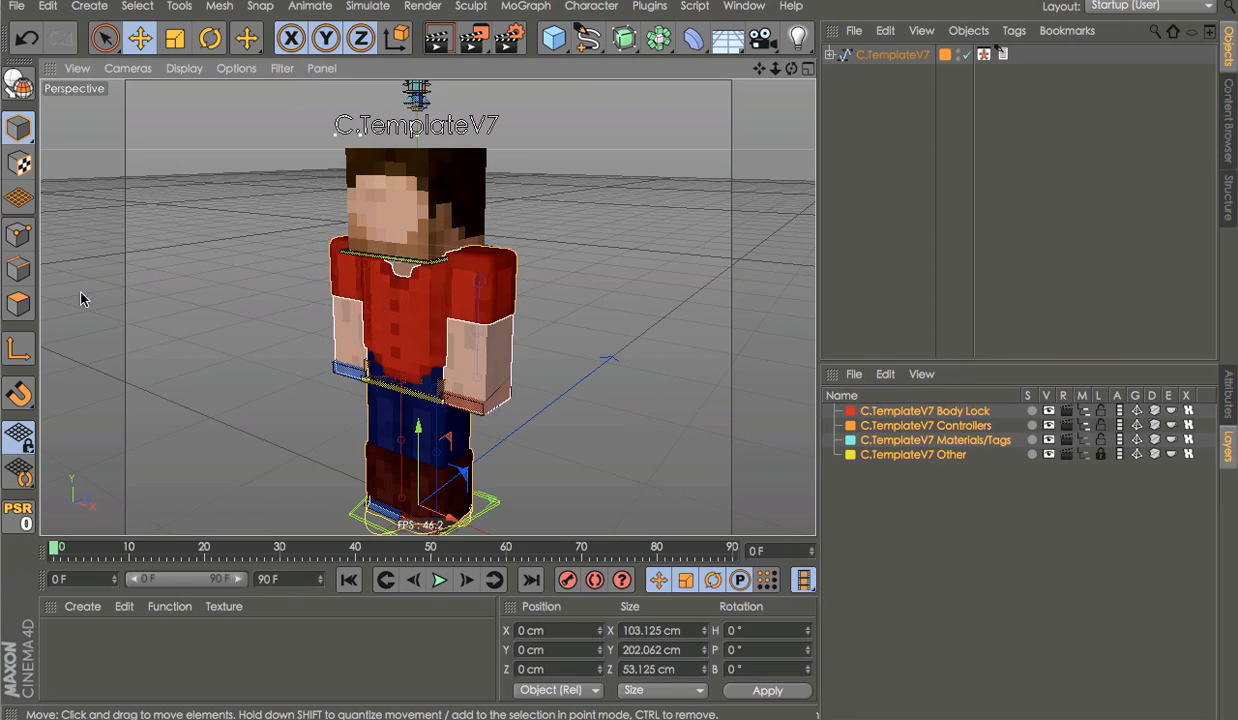
left_click(17, 303)
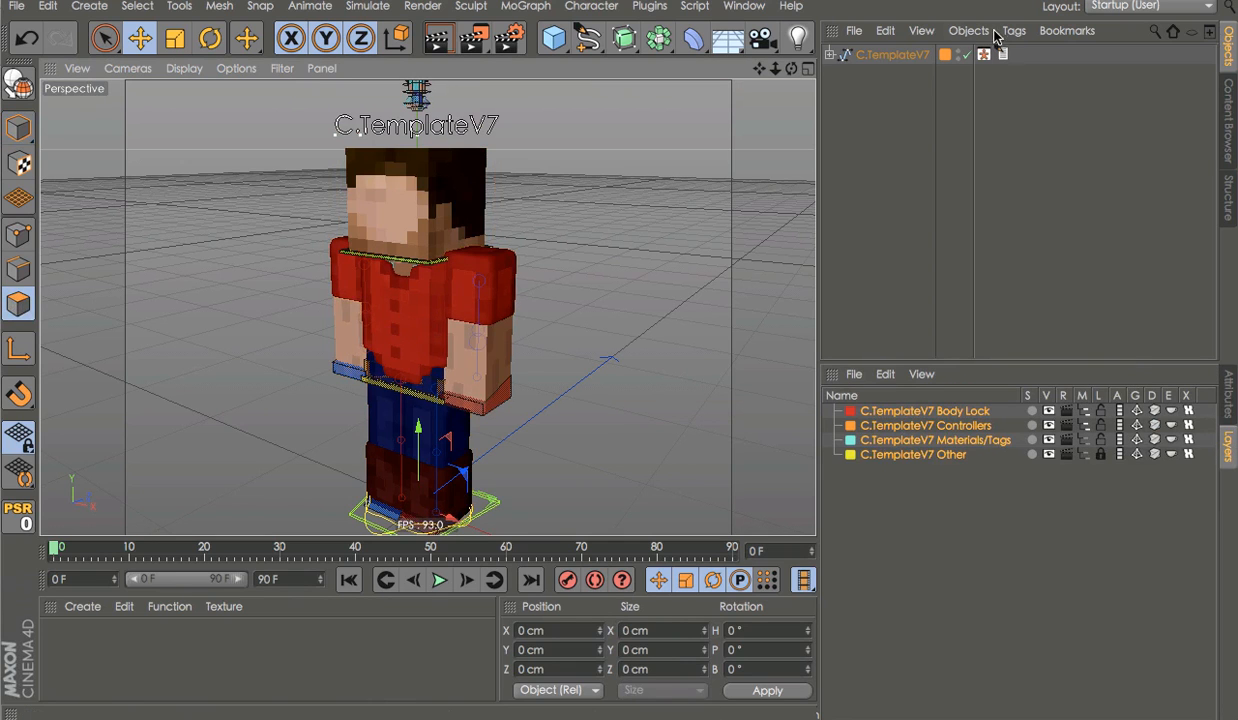
Disable the armor's Subdivisions on the C.TemplateV7 rig and deselect the rig
left_click(890, 54)
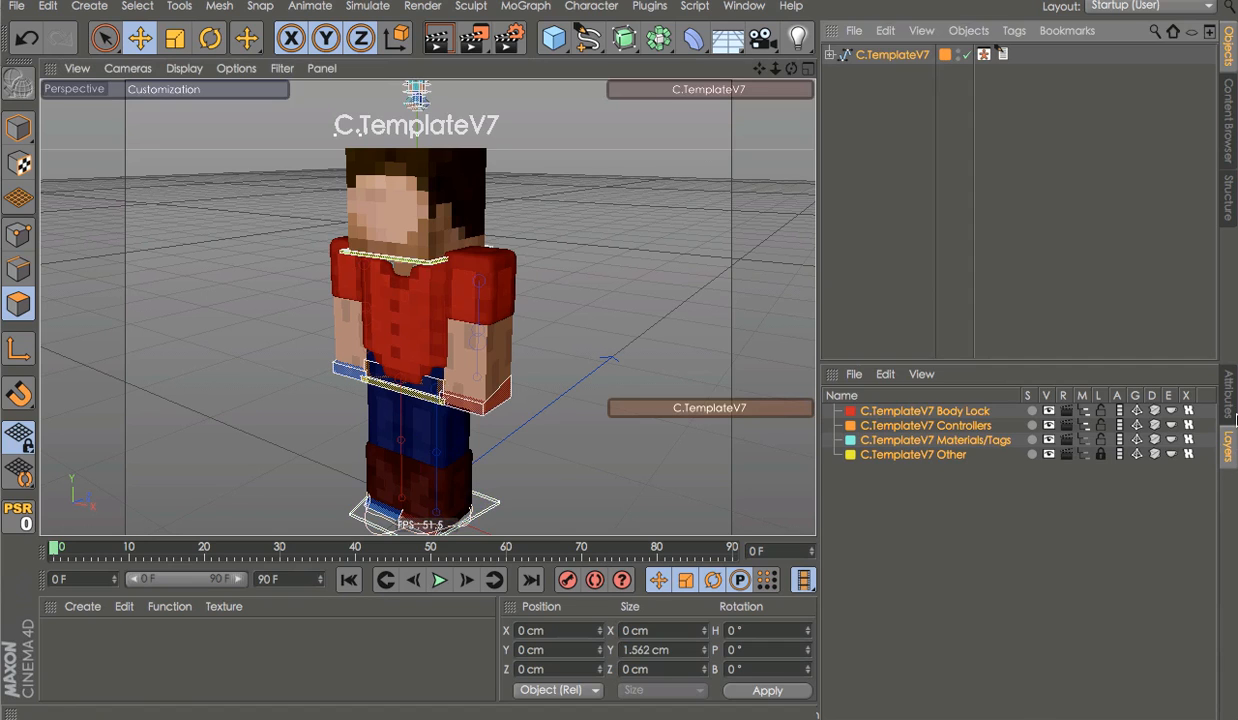
left_click(1232, 410)
left_click(921, 287)
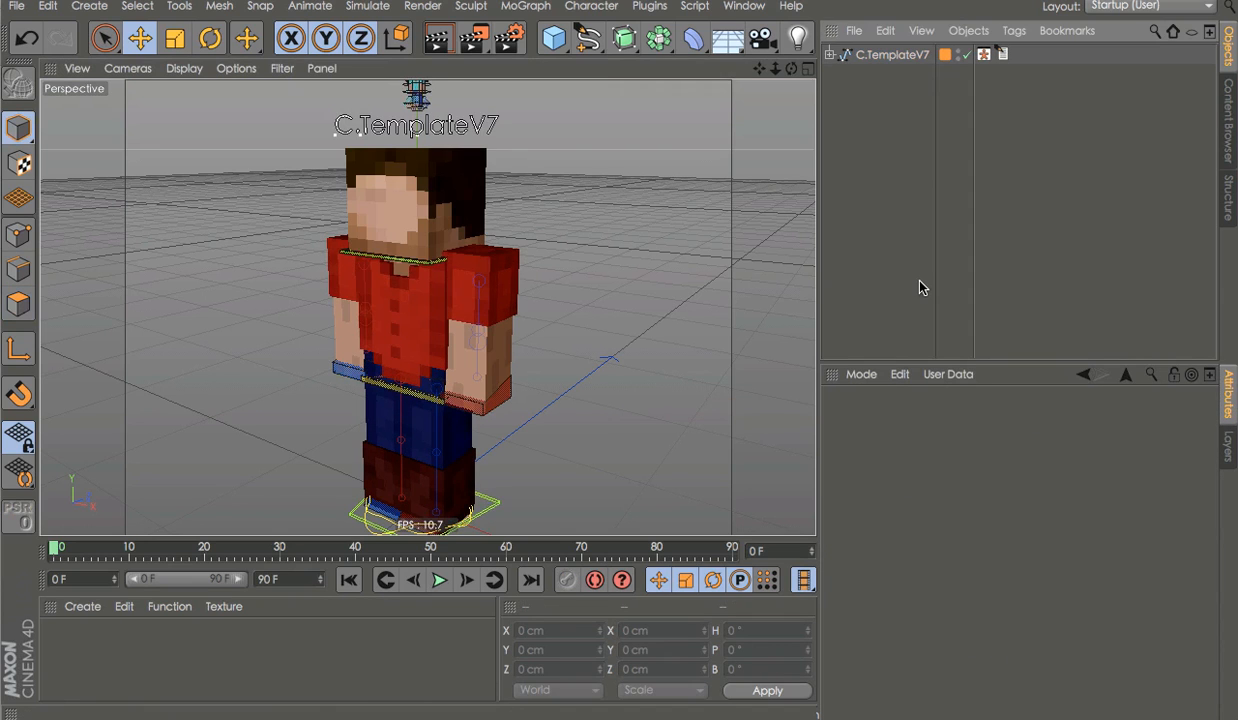
Delete all polygons of the chest armor mesh M.ChestPlate
left_click(434, 304)
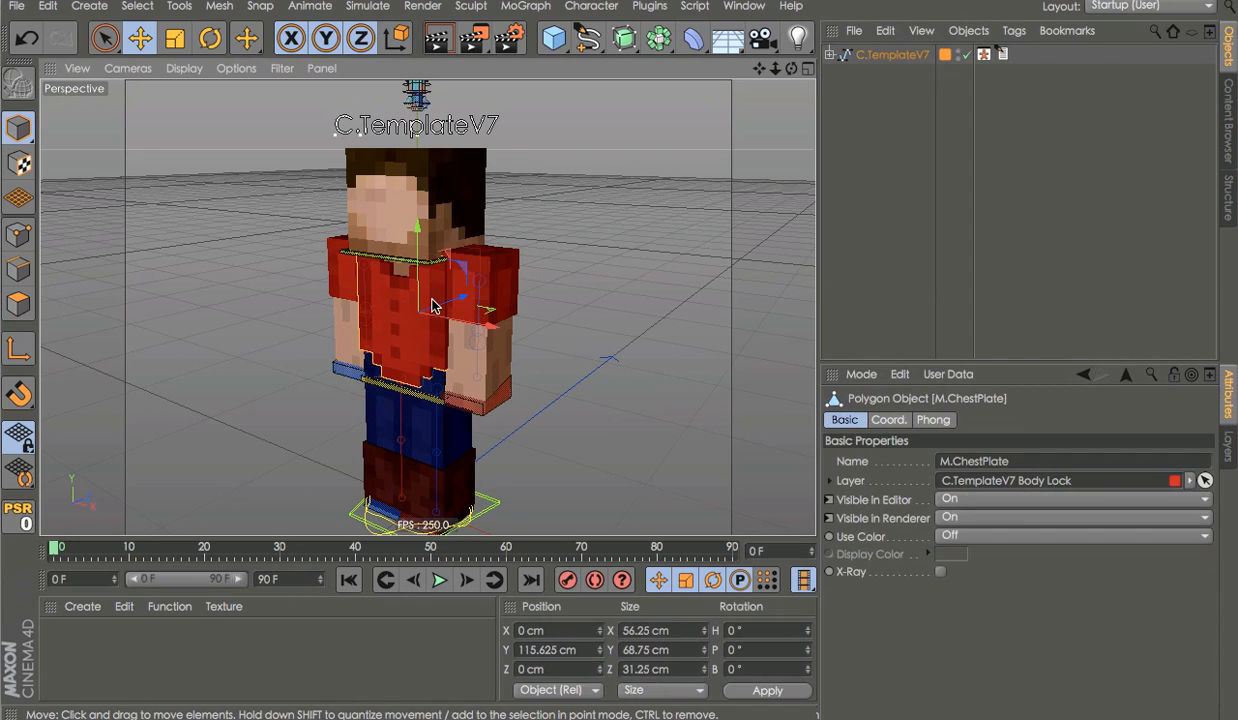
left_click(18, 303)
middle_click_drag(517, 305, 612, 307, "alt")
key("ctrl+a")
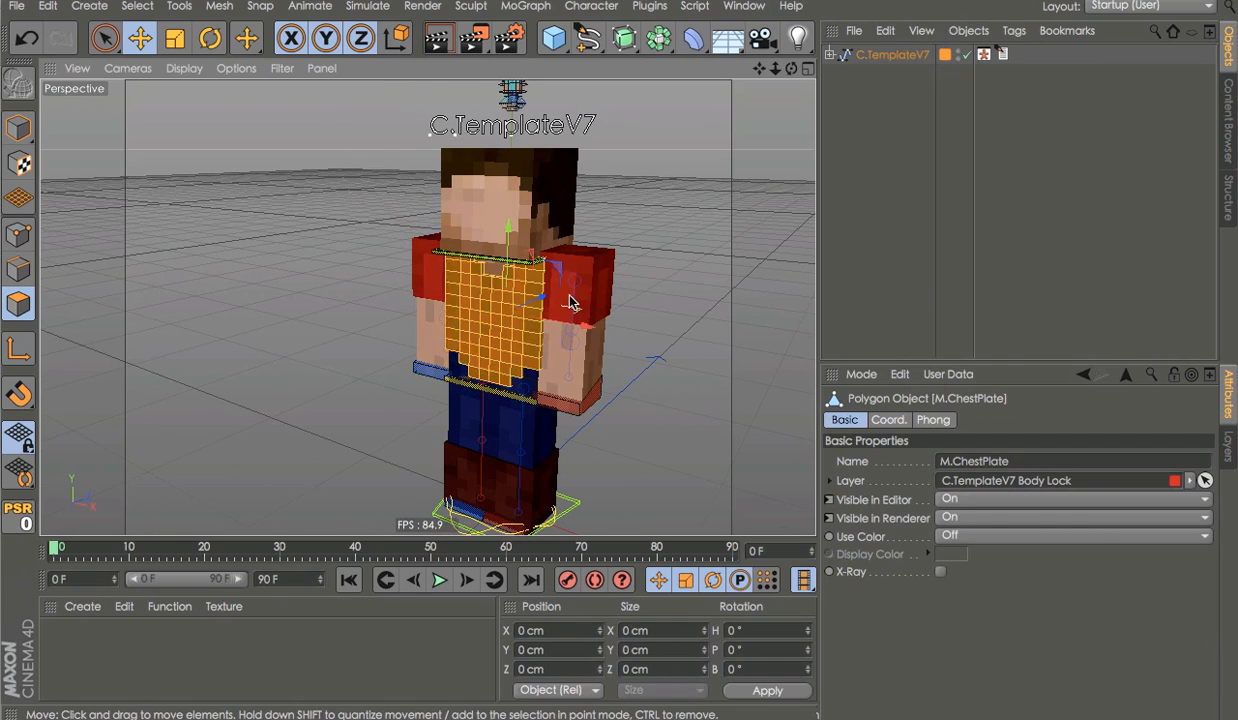
key("Delete")
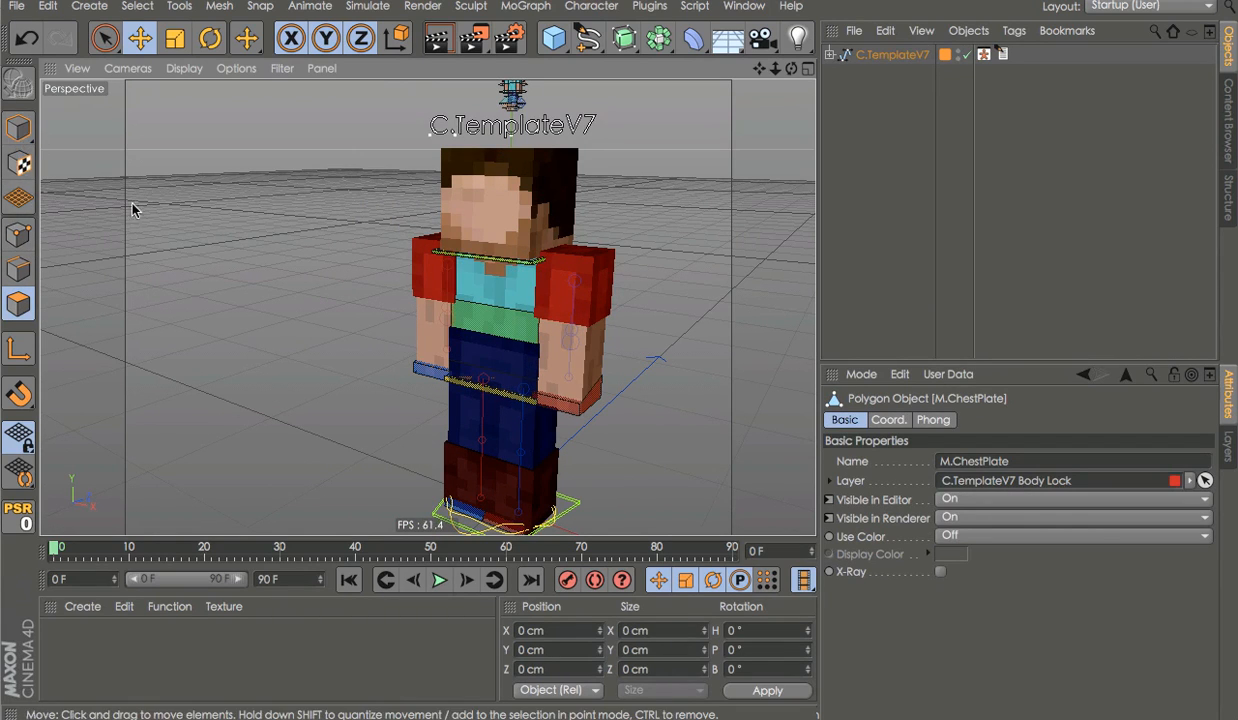
Try deleting all polygons of the waist armor mesh M.Waiste
left_click(18, 127)
left_click(506, 358)
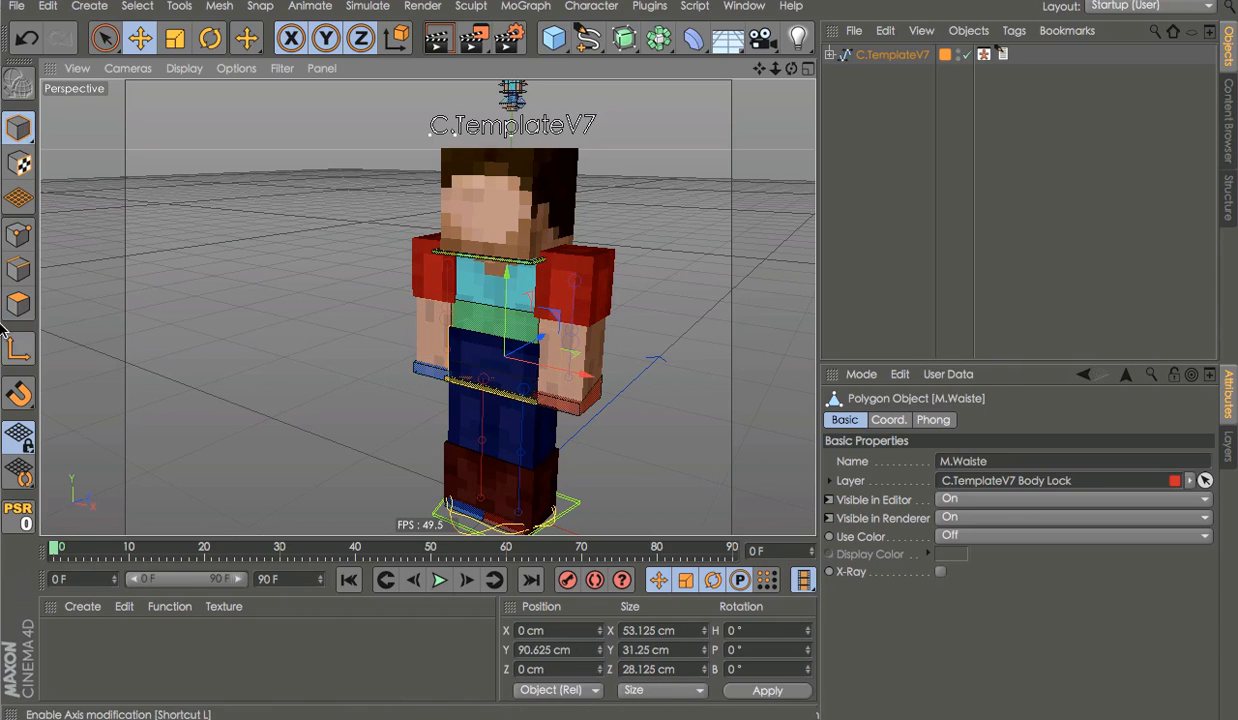
left_click(18, 304)
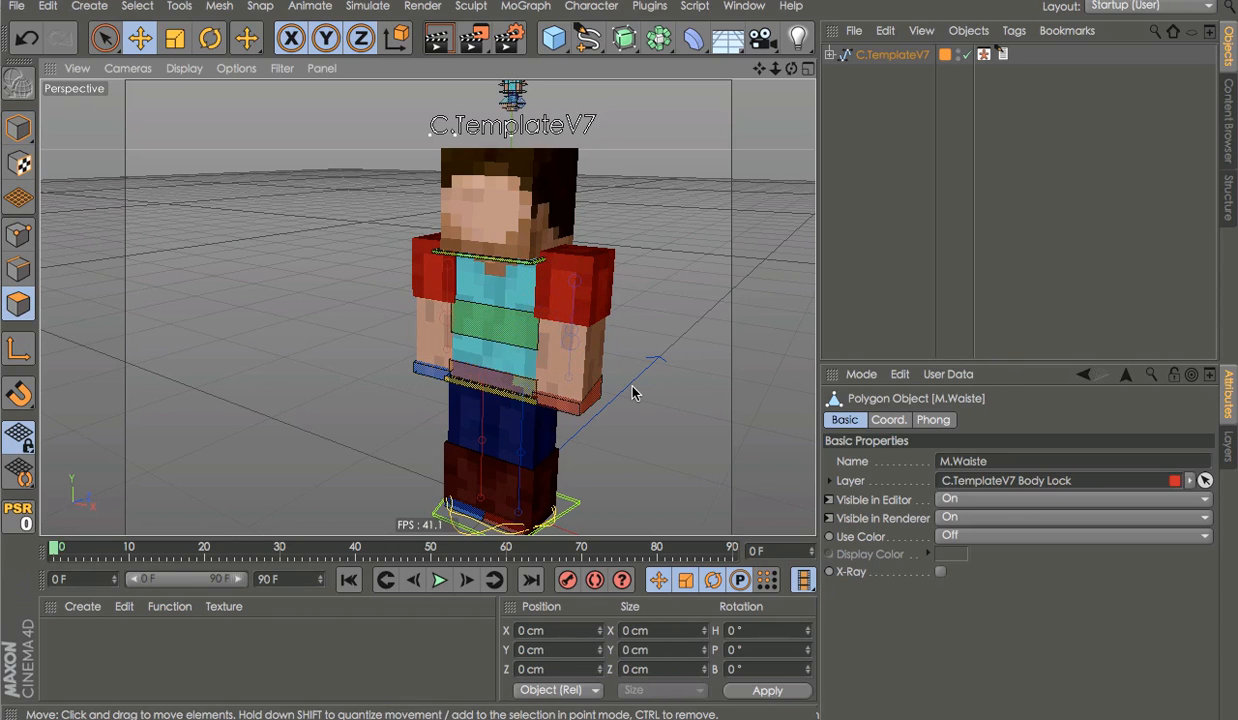
left_click_drag(274, 512, 300, 480, "alt")
left_click(20, 132)
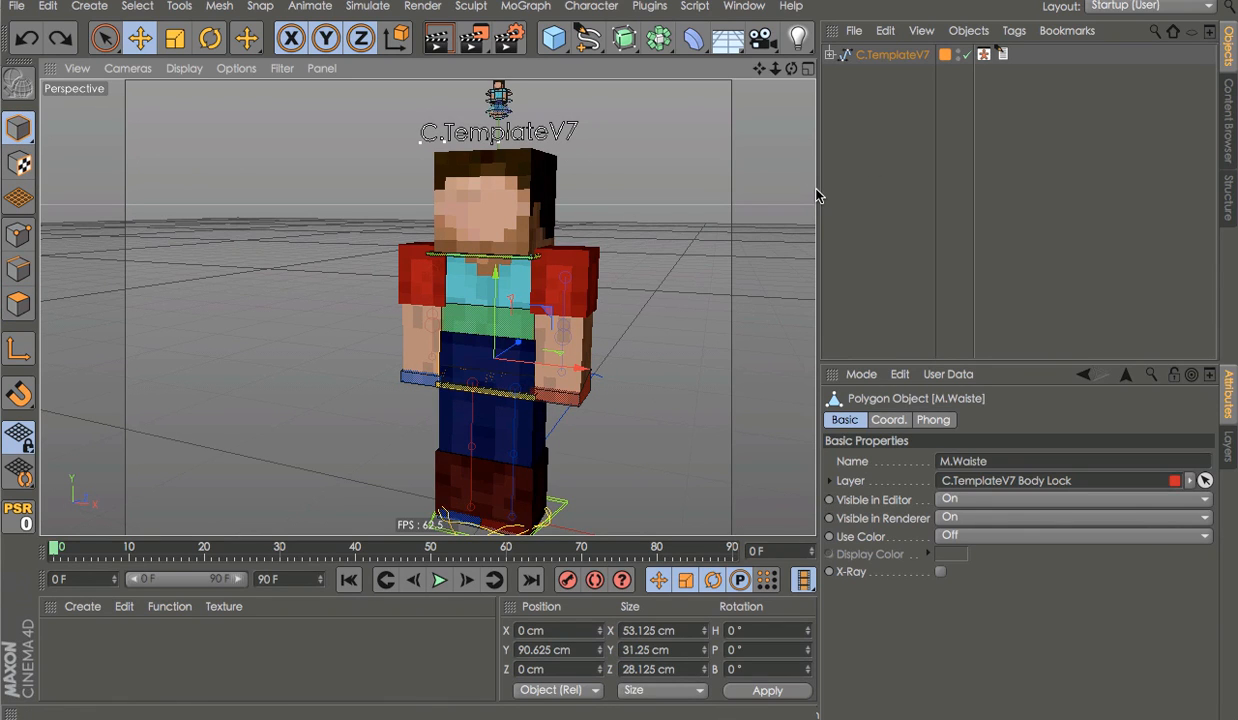
left_click(480, 320)
left_click(12, 1)
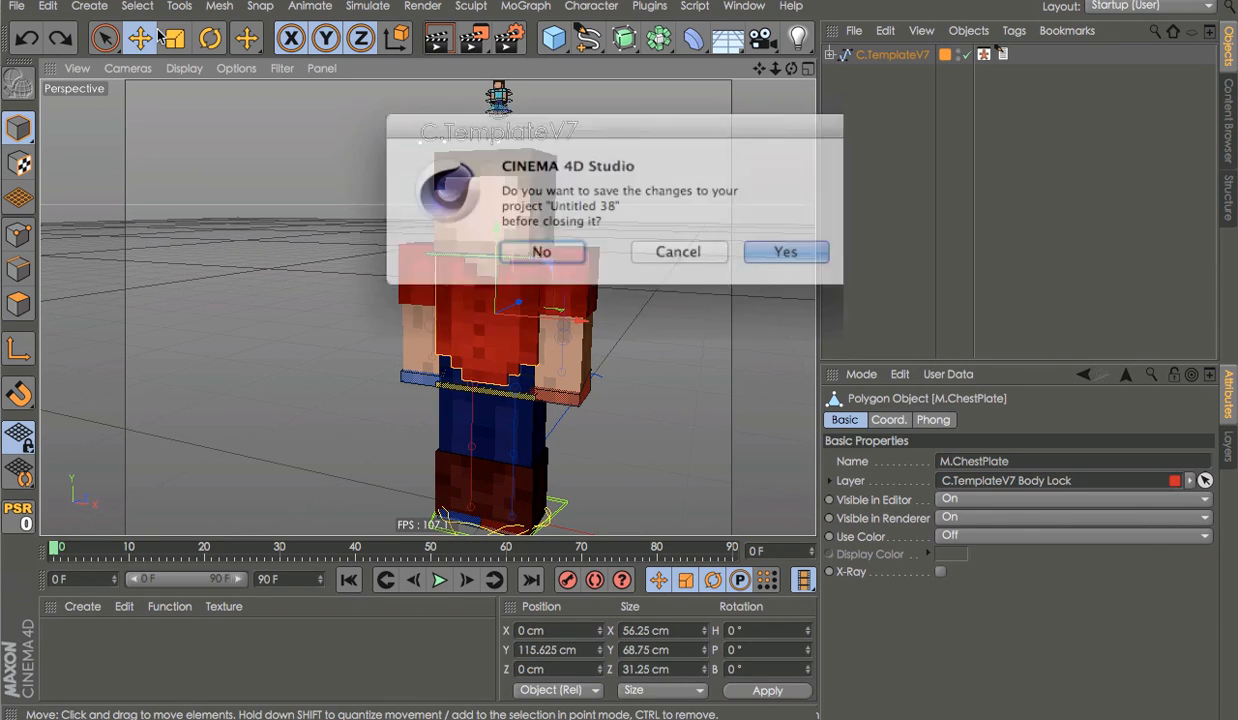
left_click(664, 244)
Set the C.TemplateV7 rig's Body, Leggings and Boots add-ons to 0
left_click(913, 53)
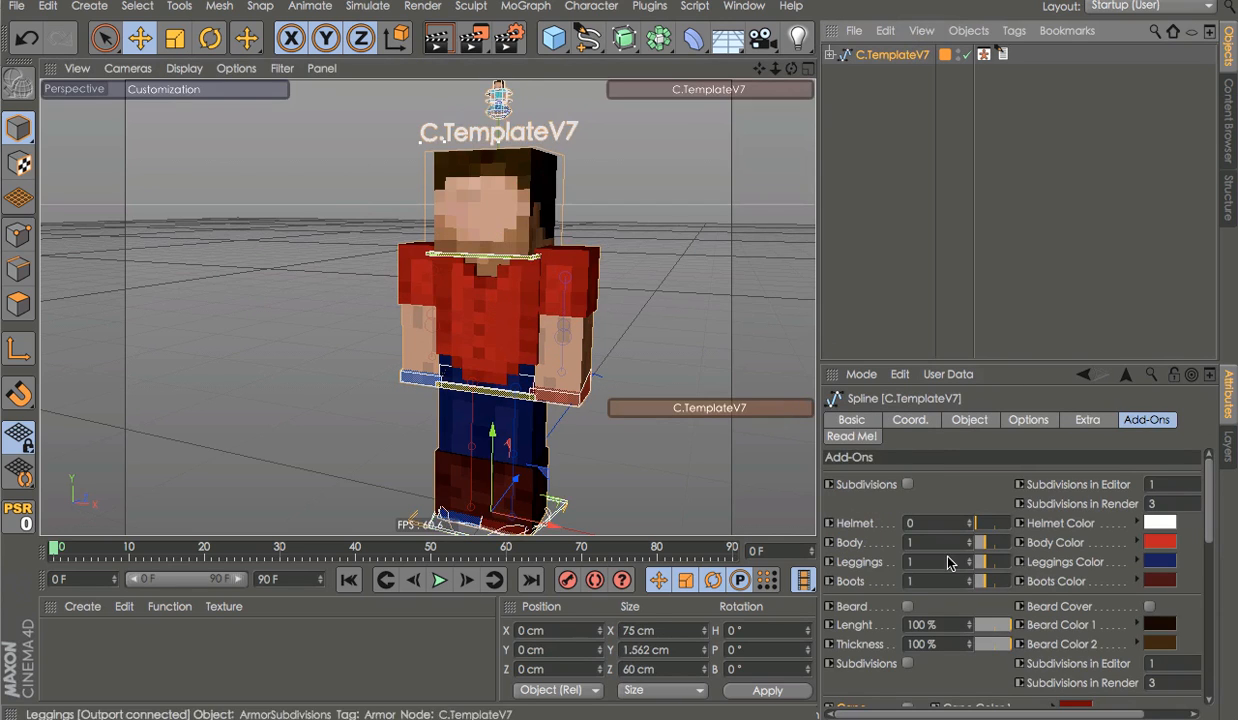
left_click(979, 542)
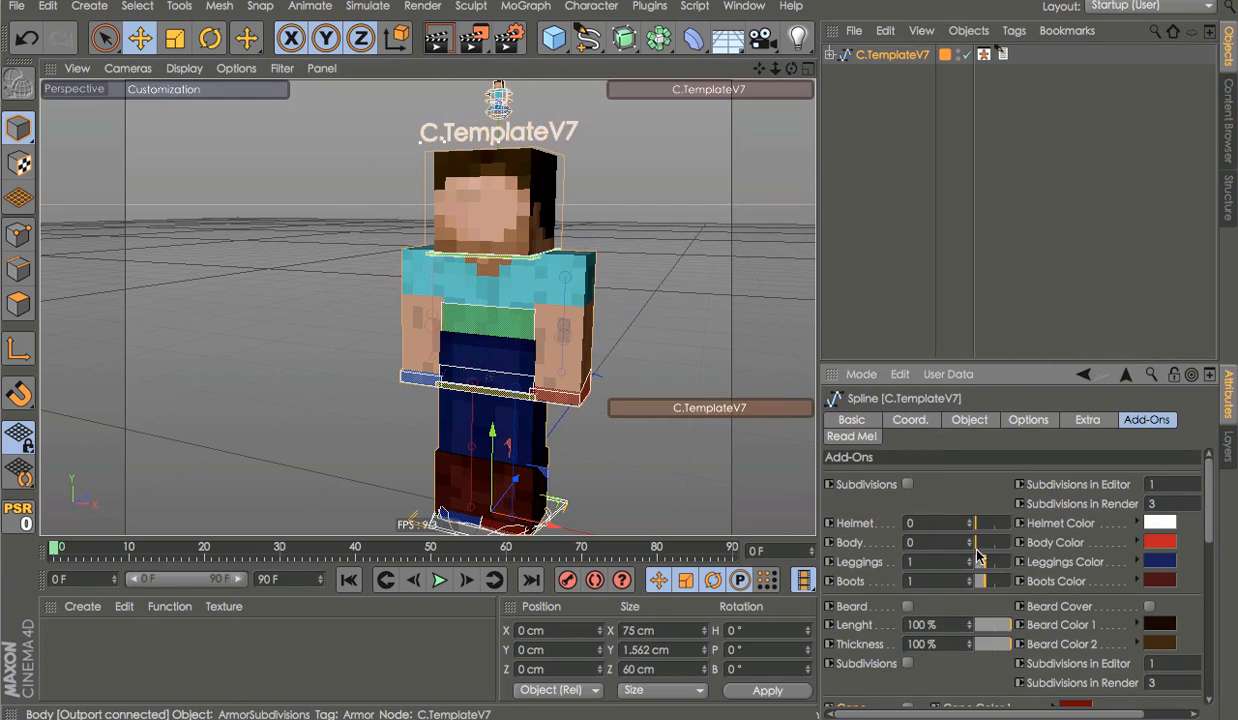
left_click(975, 562)
left_click(969, 584)
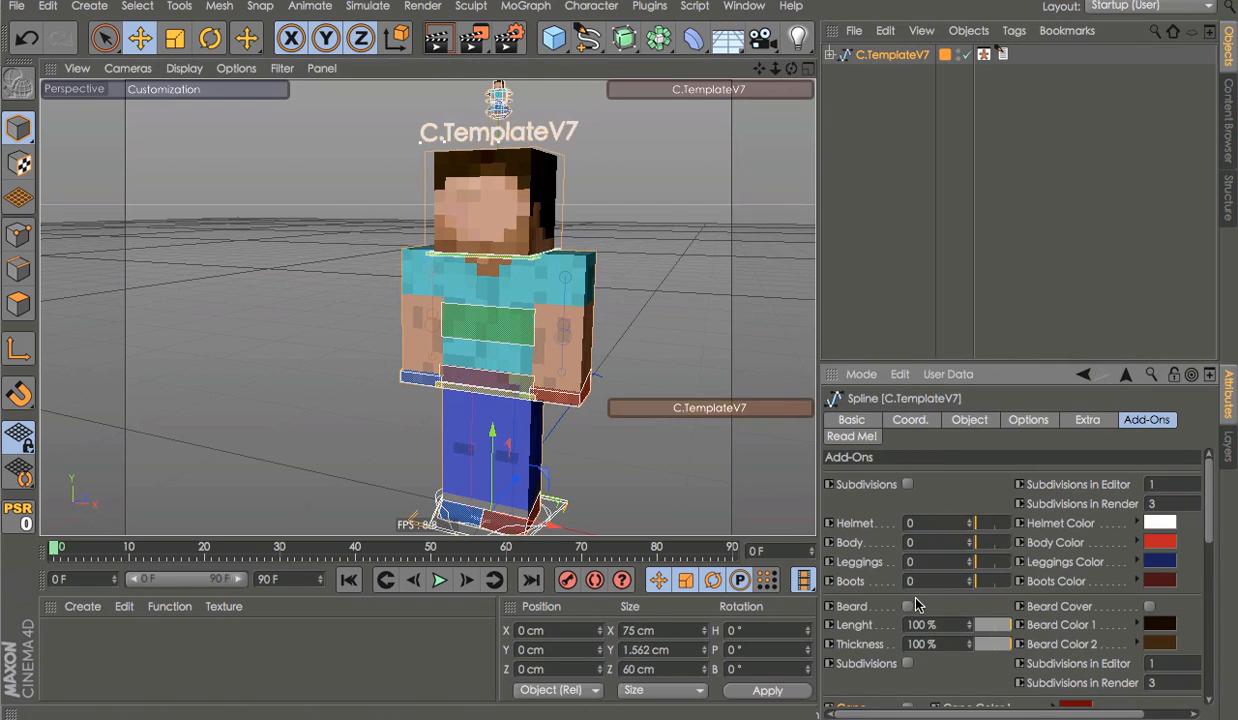
Enable the rig's Beard with its Subdivisions, trying out the beard's Lenght and Thickness sliders
left_click(907, 606)
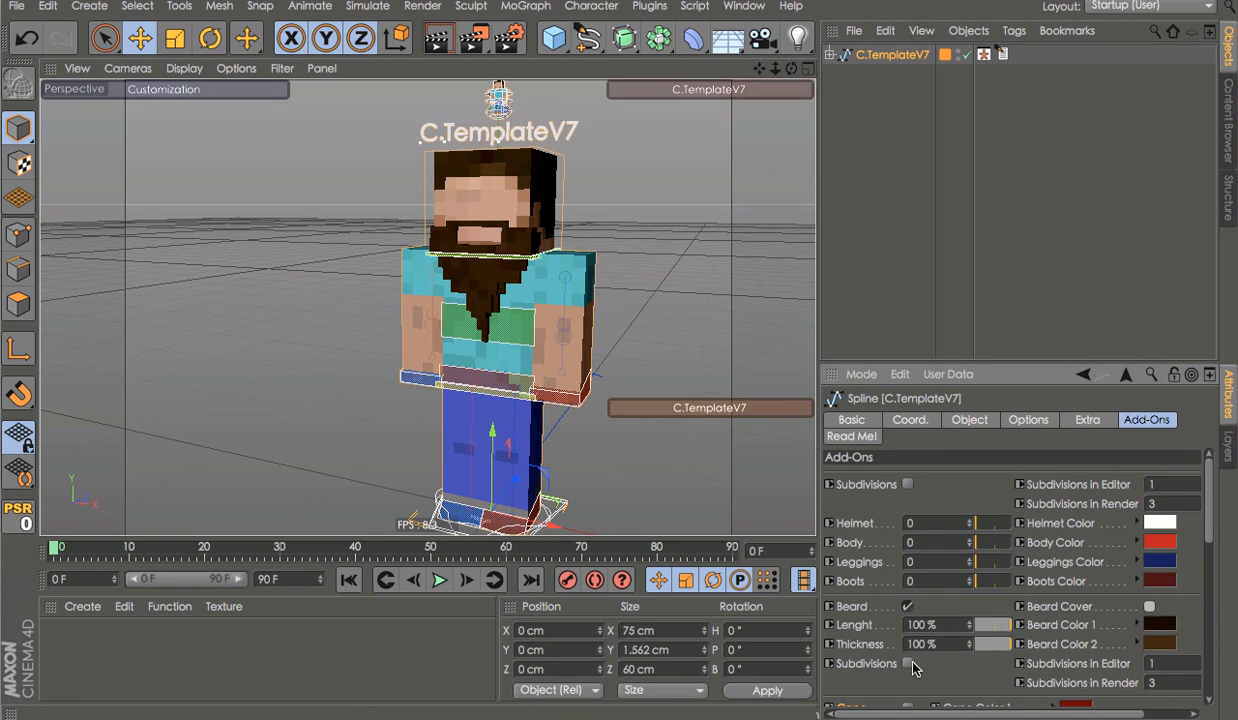
scroll(528, 219, "up", 5)
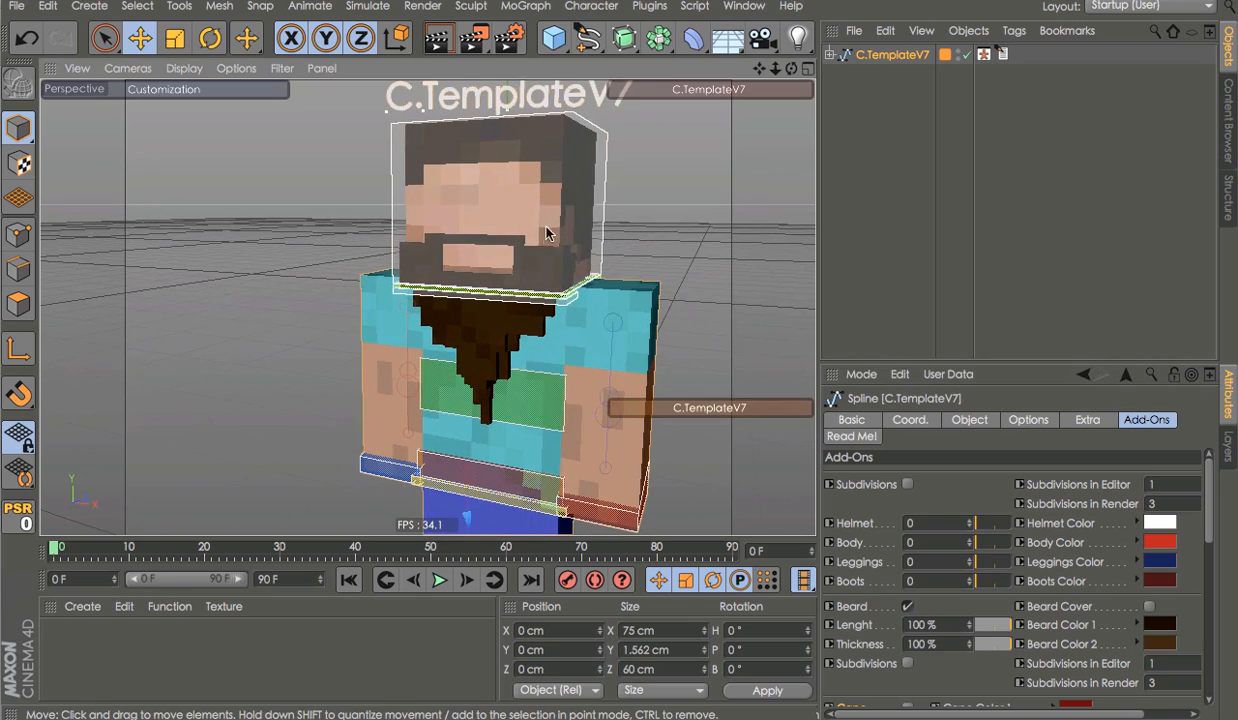
left_click_drag(987, 624, 1082, 609)
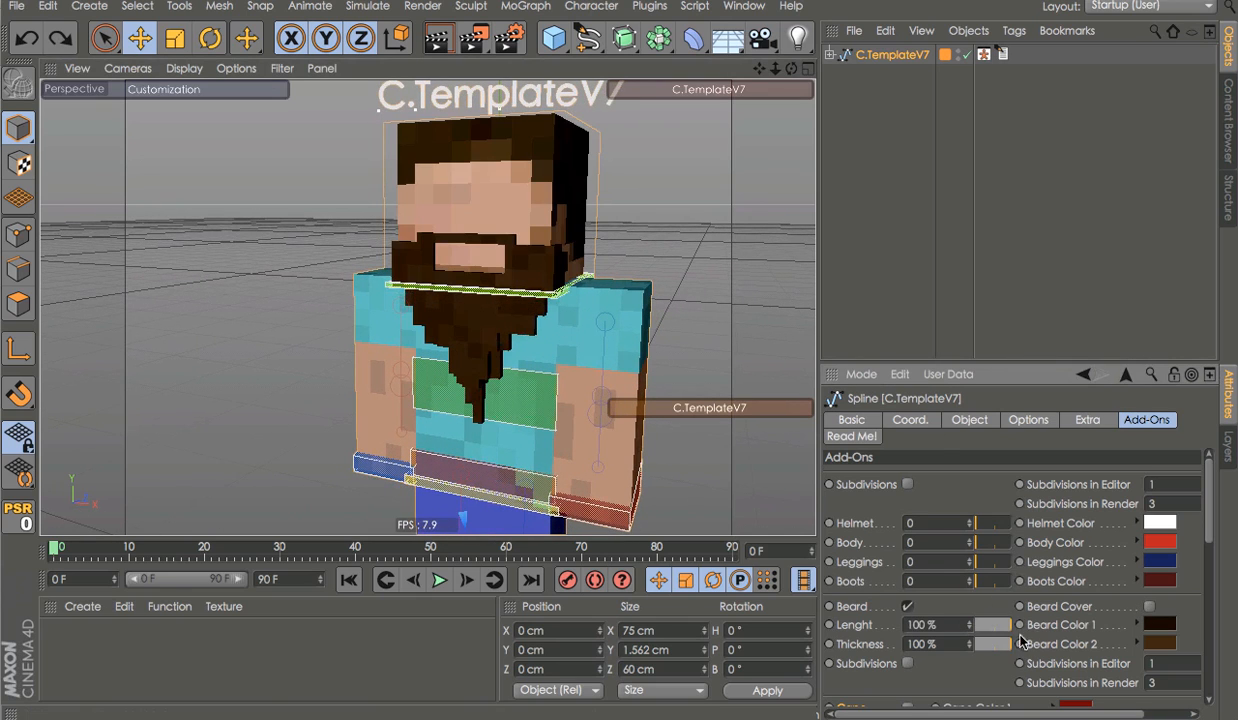
left_click_drag(638, 652, 1020, 645)
left_click(908, 665)
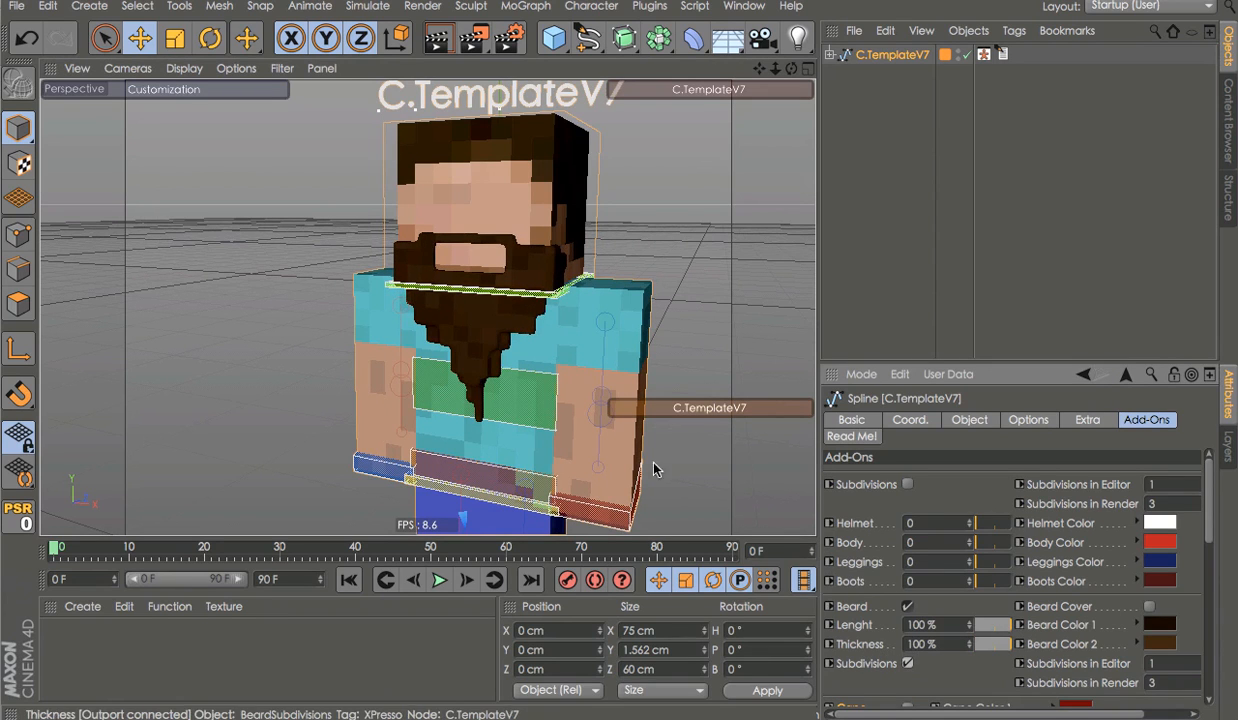
Lock the C.TemplateV7 Body Lock layer again
left_click(596, 280)
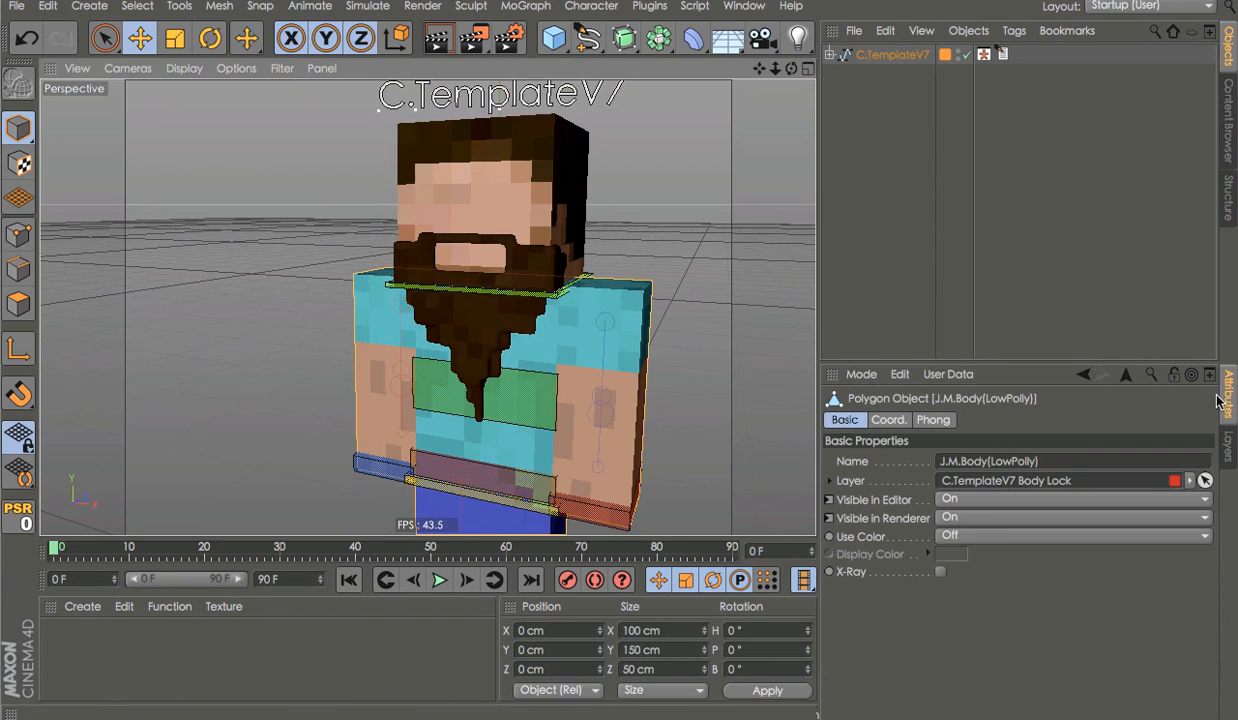
left_click(1228, 445)
Play the animation and rotate the head controller to test how the beard moves, undoing the rotation
left_click(517, 270)
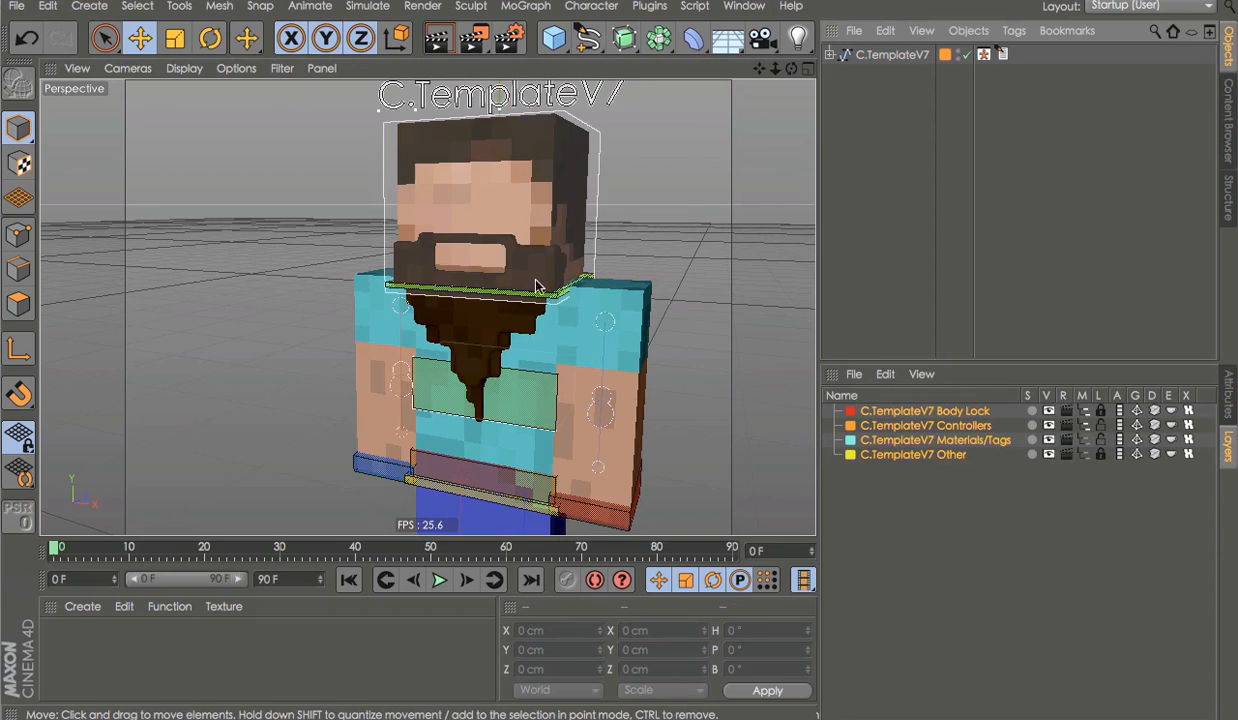
key("F8")
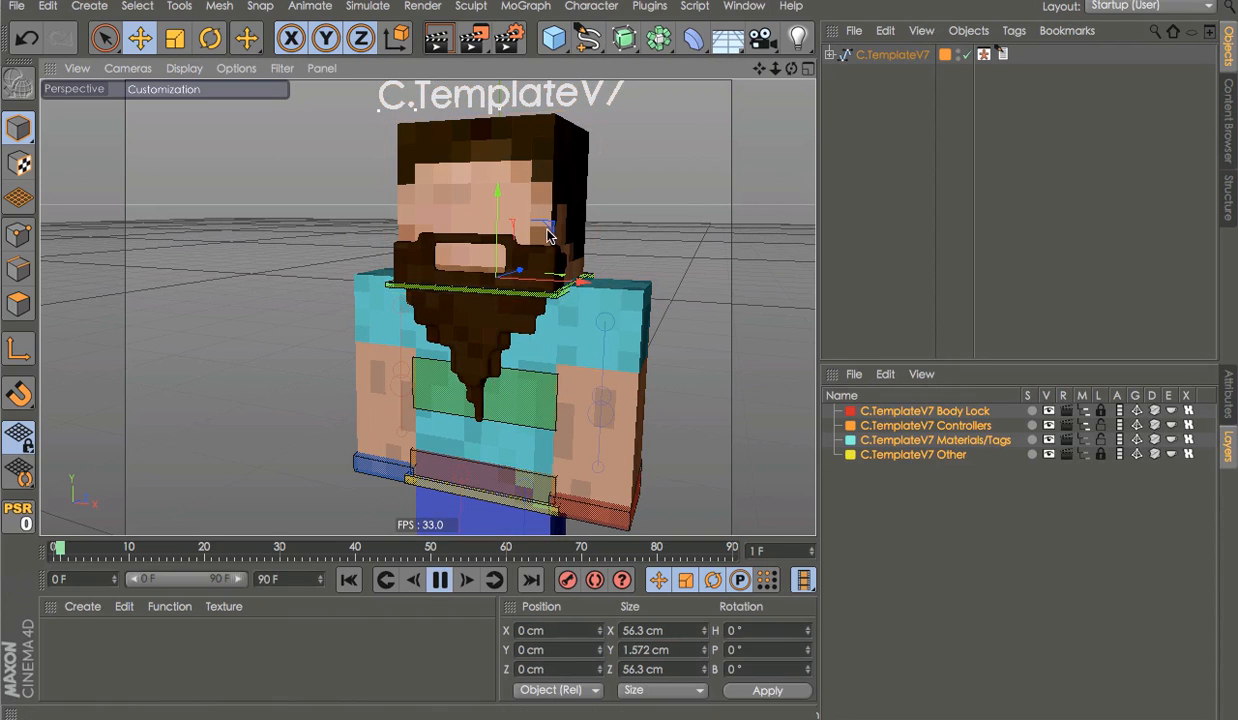
key("r")
left_click_drag(605, 222, 527, 350)
key("ctrl+z")
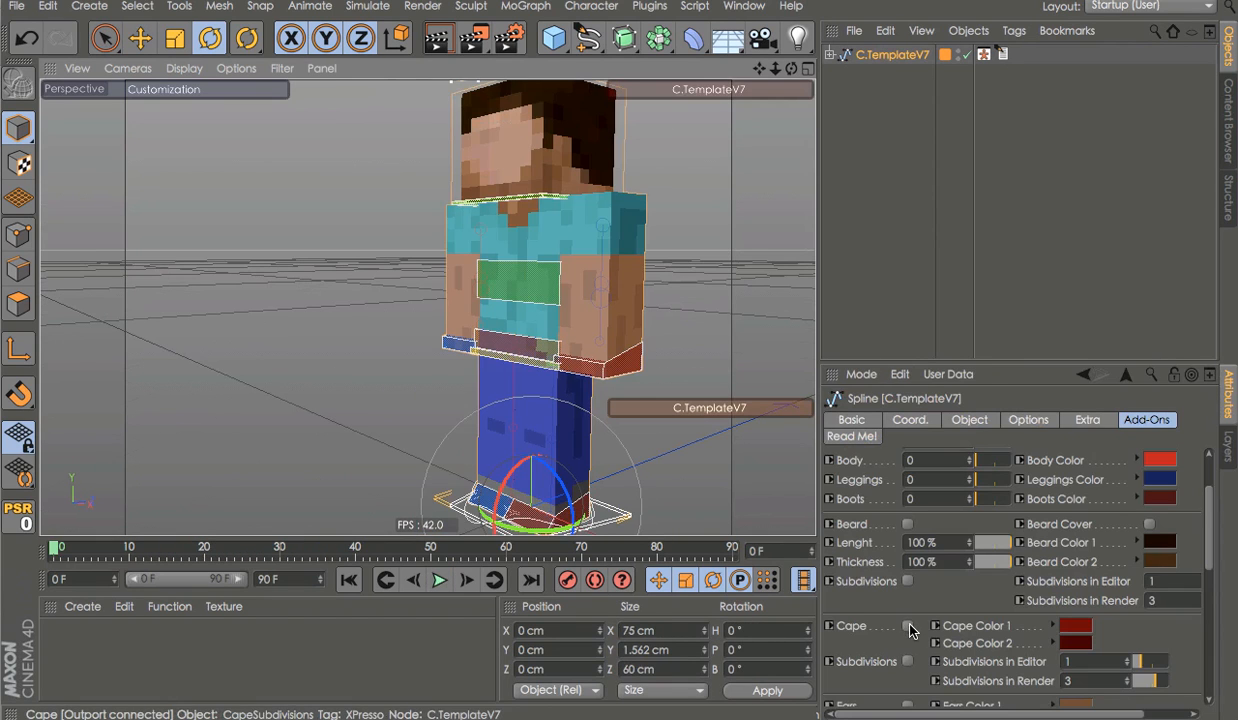
Enable the rig's Cape add-on
left_click(907, 625)
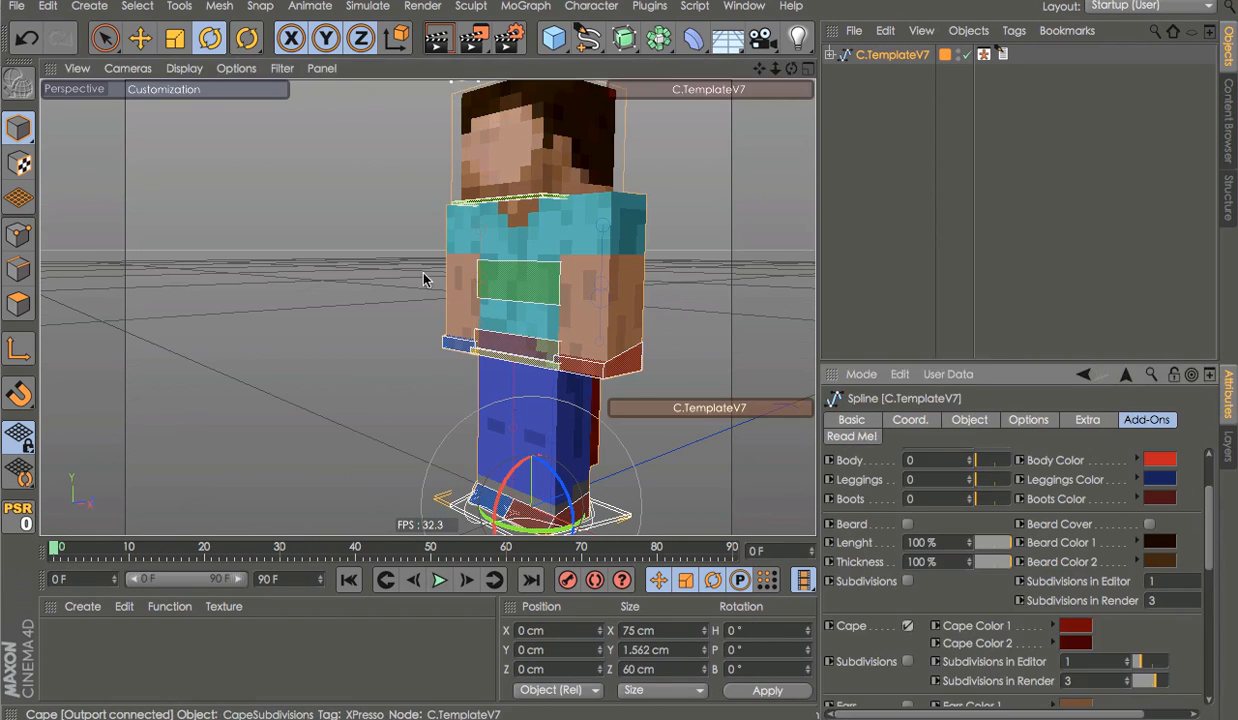
Try moving the rig's base controller along Z to test how the Cape reacts, undoing each move
left_click_drag(333, 281, 438, 266, "alt")
scroll(498, 267, "down", 5)
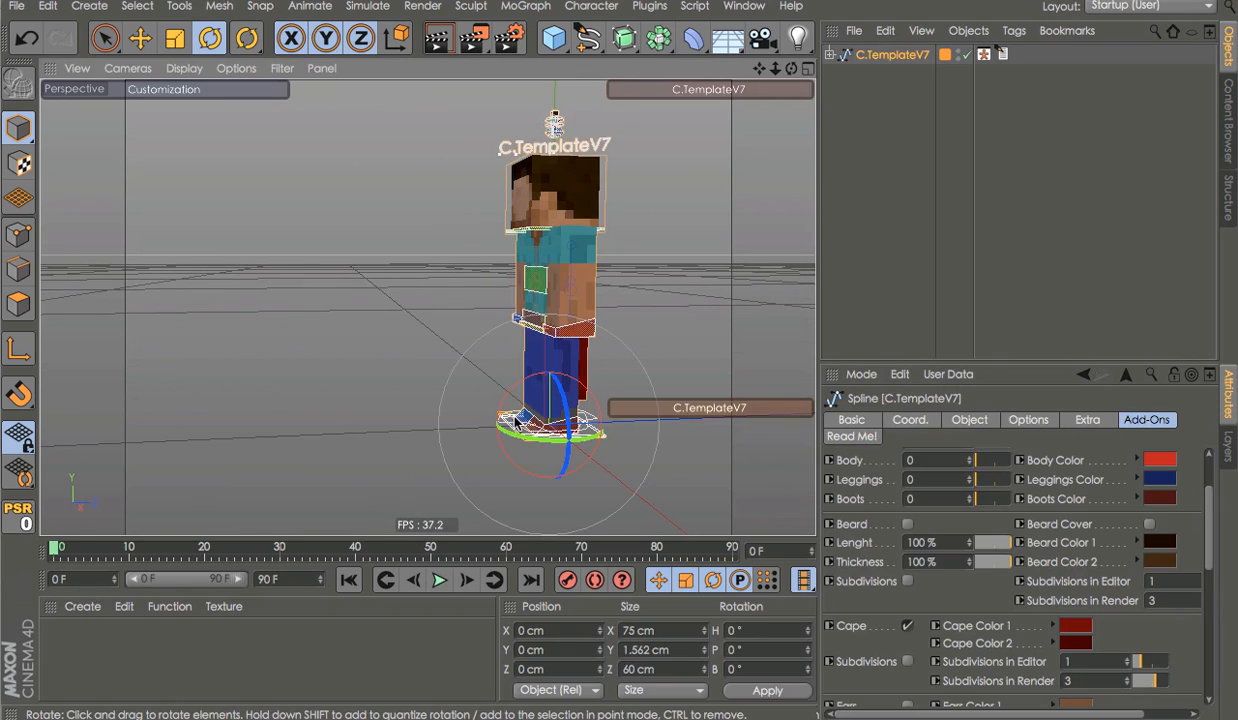
left_click(490, 406)
left_click(508, 424)
key("e")
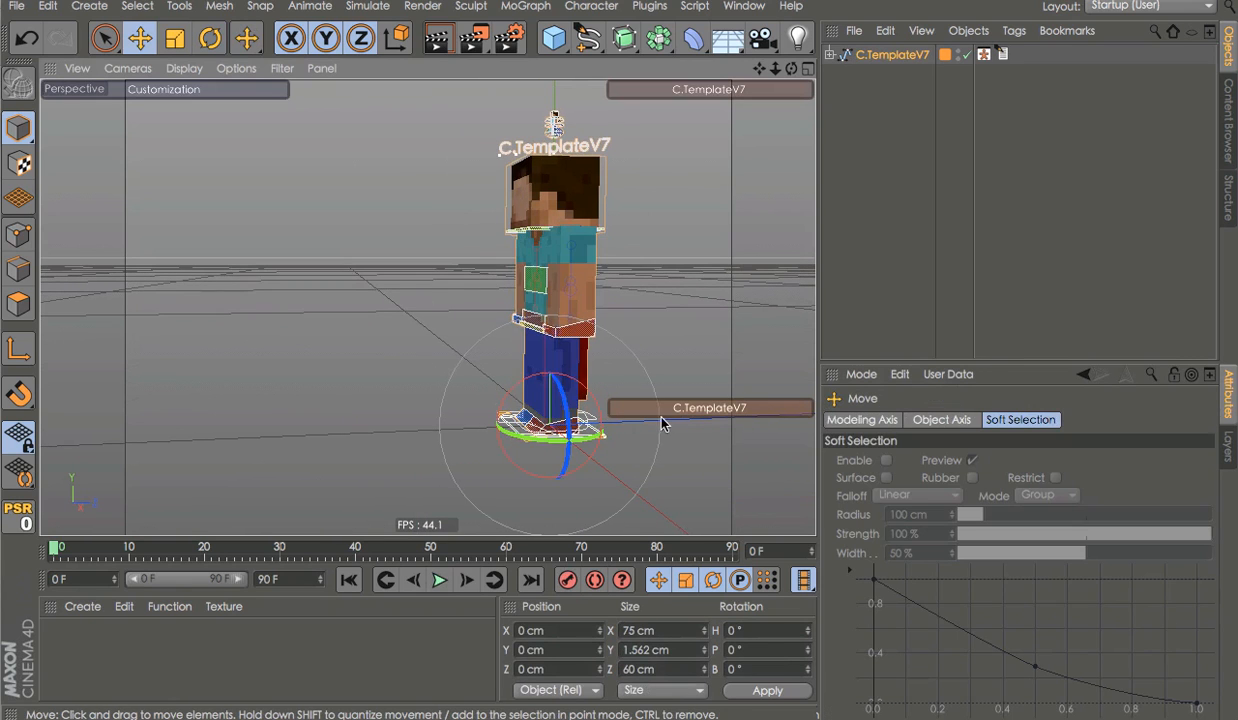
left_click_drag(568, 430, 330, 426)
key("ctrl+z")
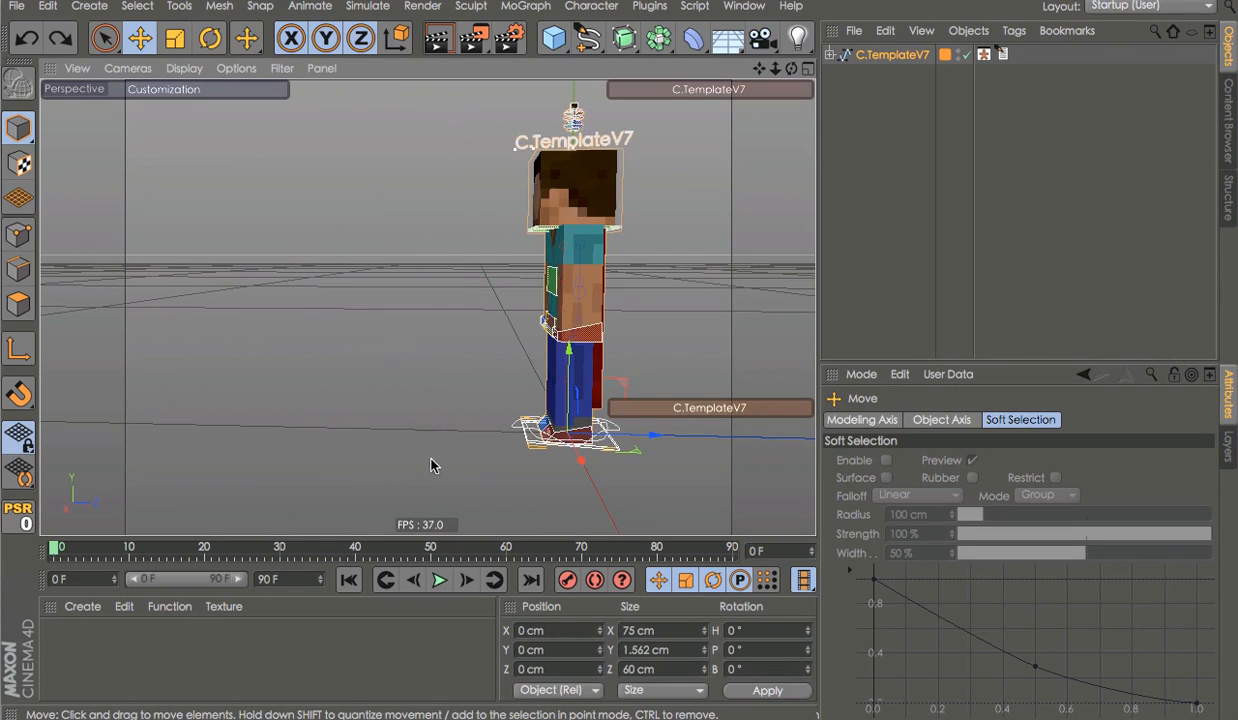
left_click(497, 446)
left_click(527, 426)
key("e")
left_click_drag(624, 436, 150, 428)
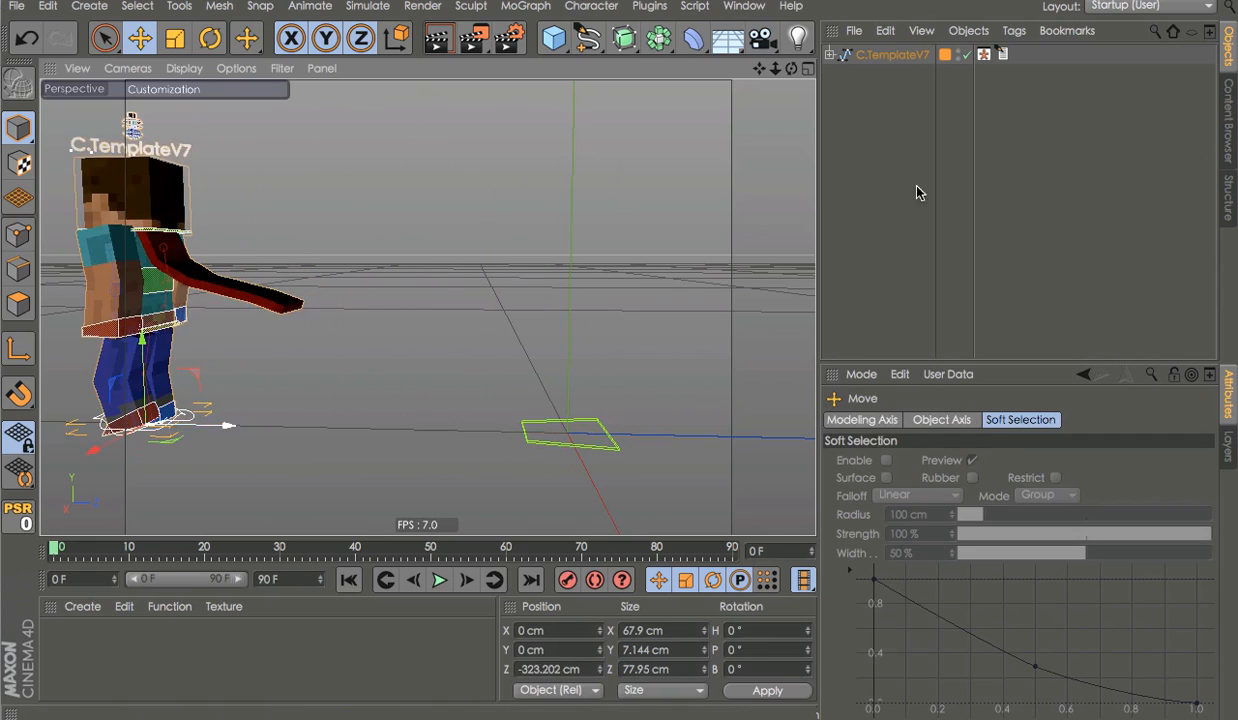
key("ctrl+z")
Reselect C.TemplateV7, try out the cape's Subdivisions option and disable the Cape add-on
left_click(892, 55)
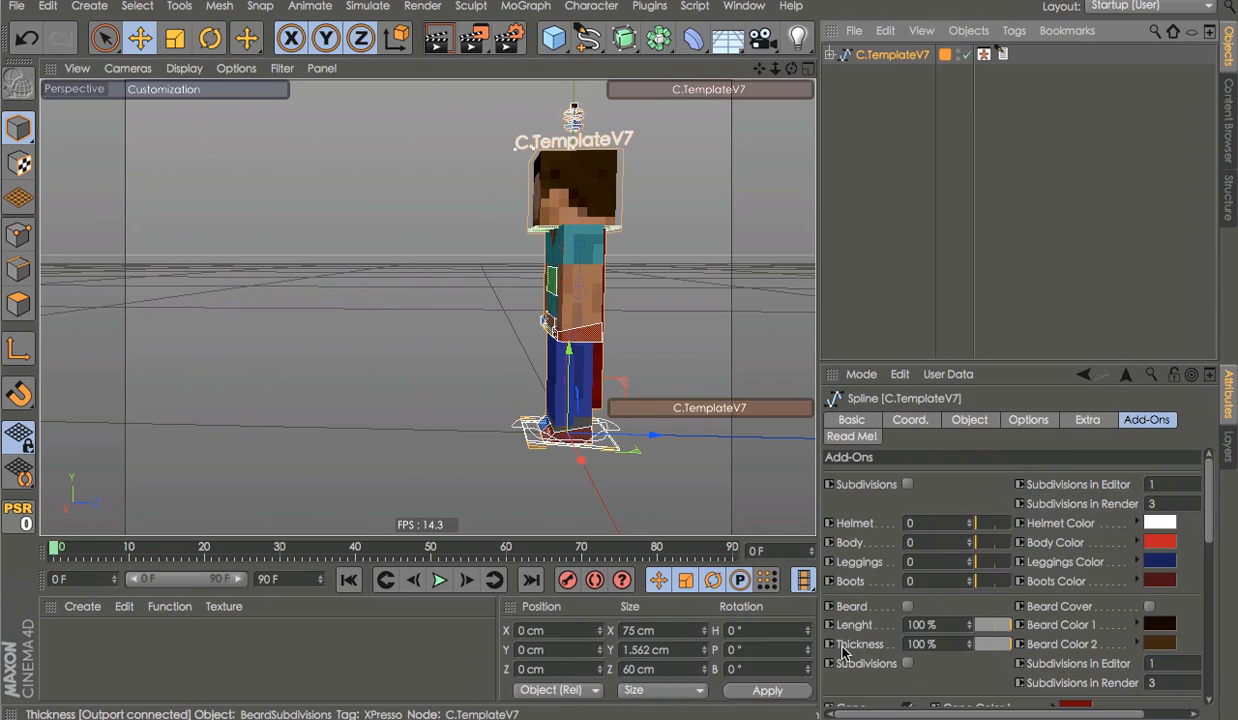
scroll(910, 600, "down", 3)
left_click(908, 620)
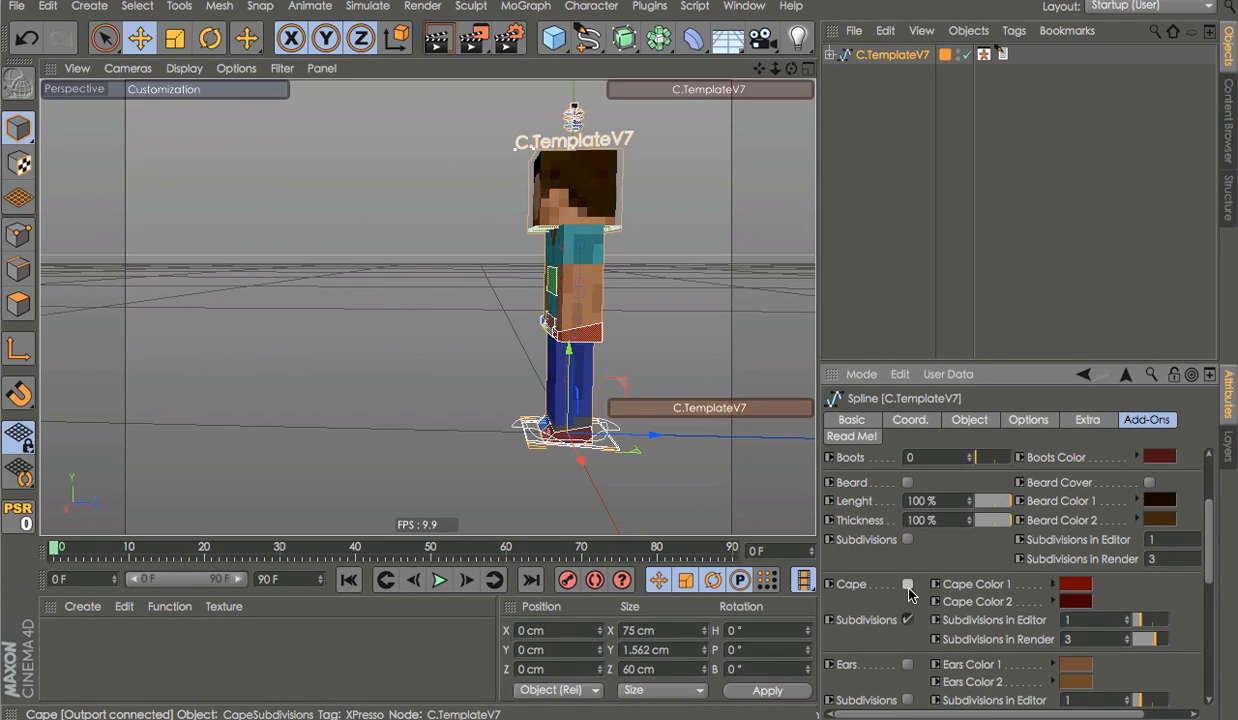
left_click(908, 620)
Enable the Ears add-on to inspect it on the side of the head, and disable it again
left_click(908, 664)
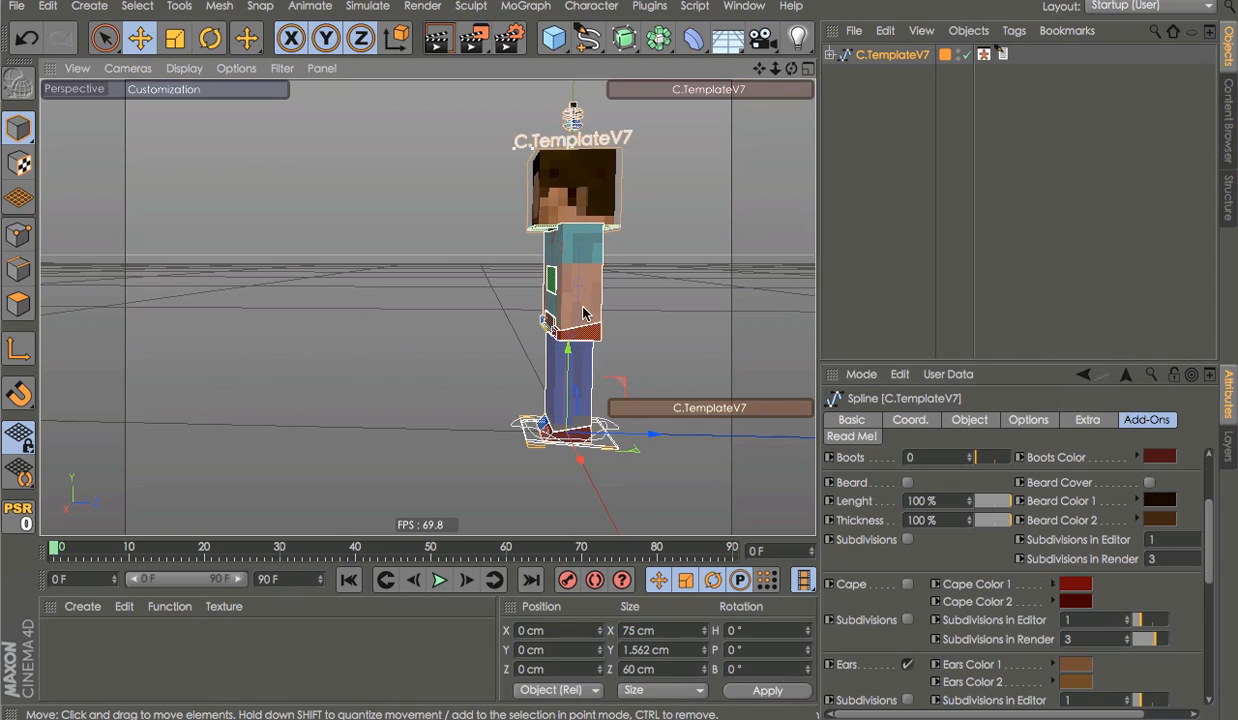
right_click_drag(600, 191, 724, 185, "alt")
left_click_drag(562, 291, 716, 299, "alt")
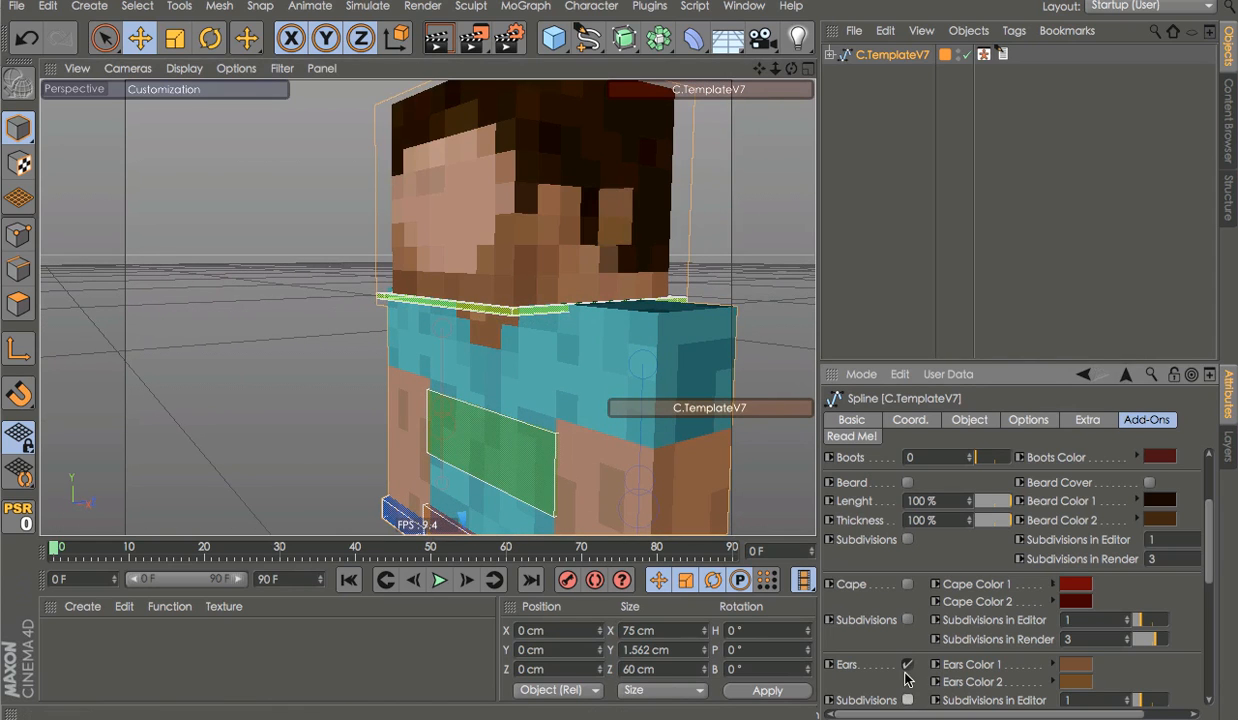
scroll(890, 660, "down", 5)
scroll(862, 656, "up", 8)
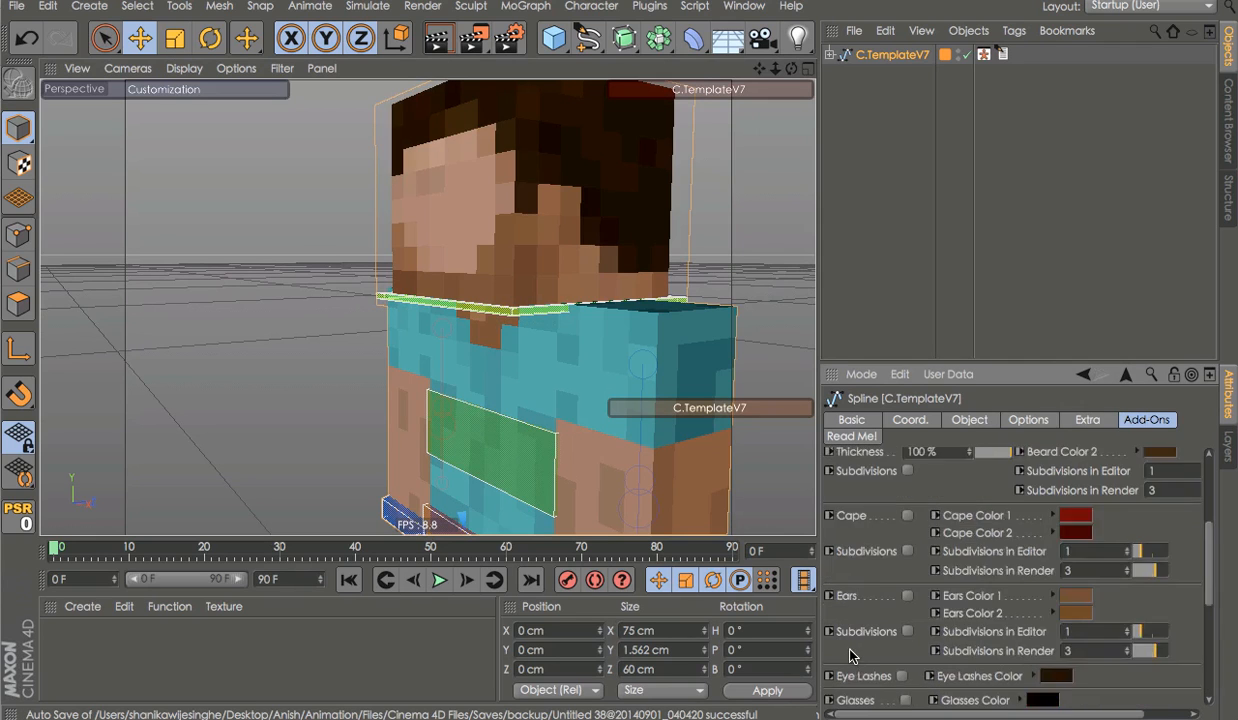
Enable Eye Lashes and temporarily turn off Low Polly Head and Low Polly Body to view them on the detailed face
scroll(851, 655, "down", 5)
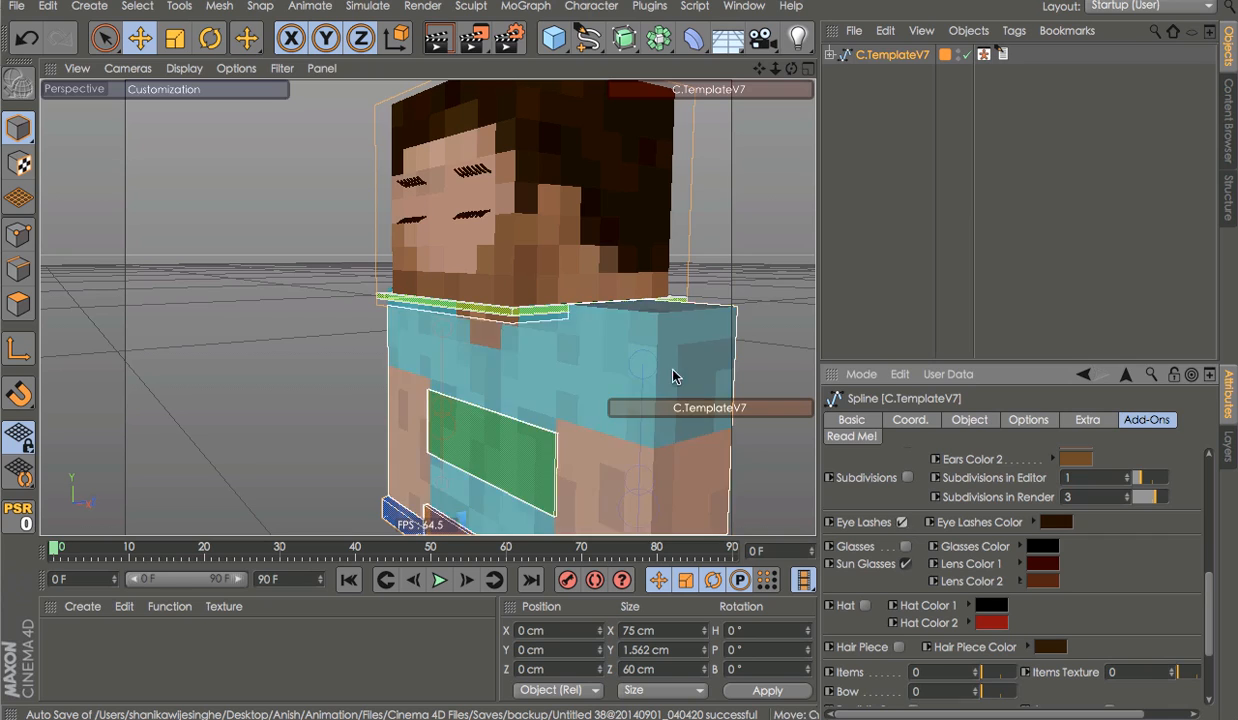
left_click_drag(600, 257, 662, 264, "alt")
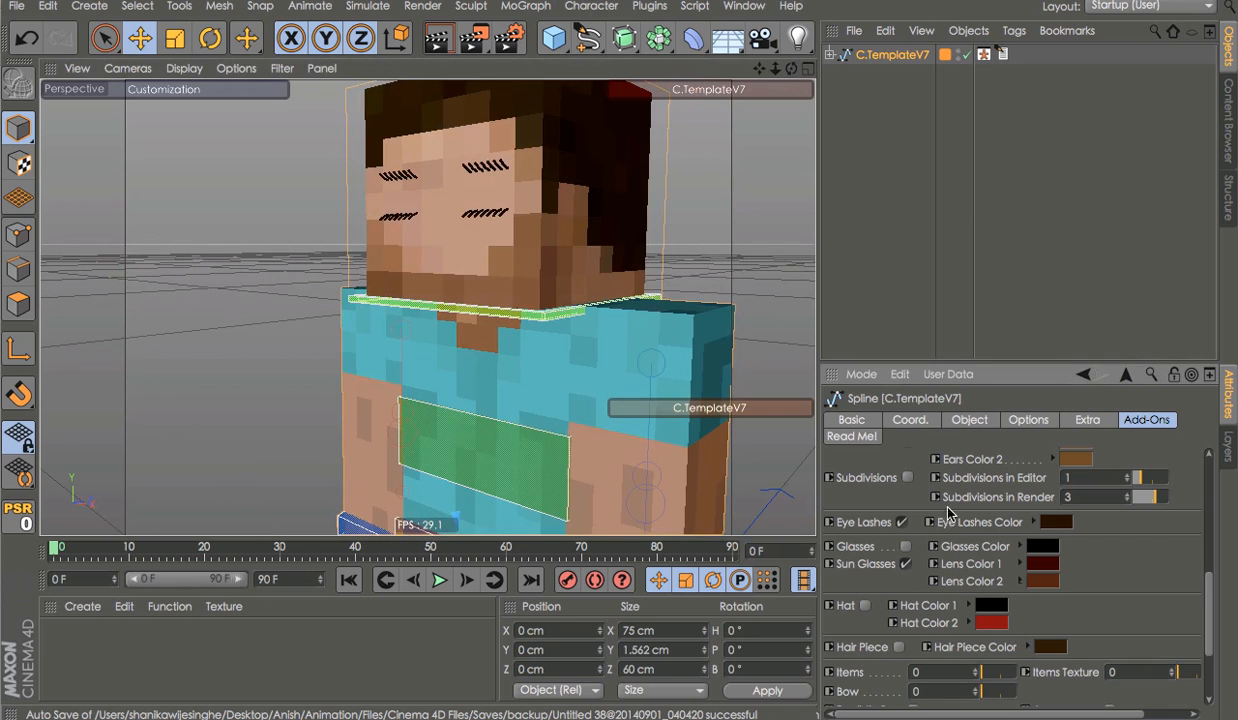
left_click(1029, 419)
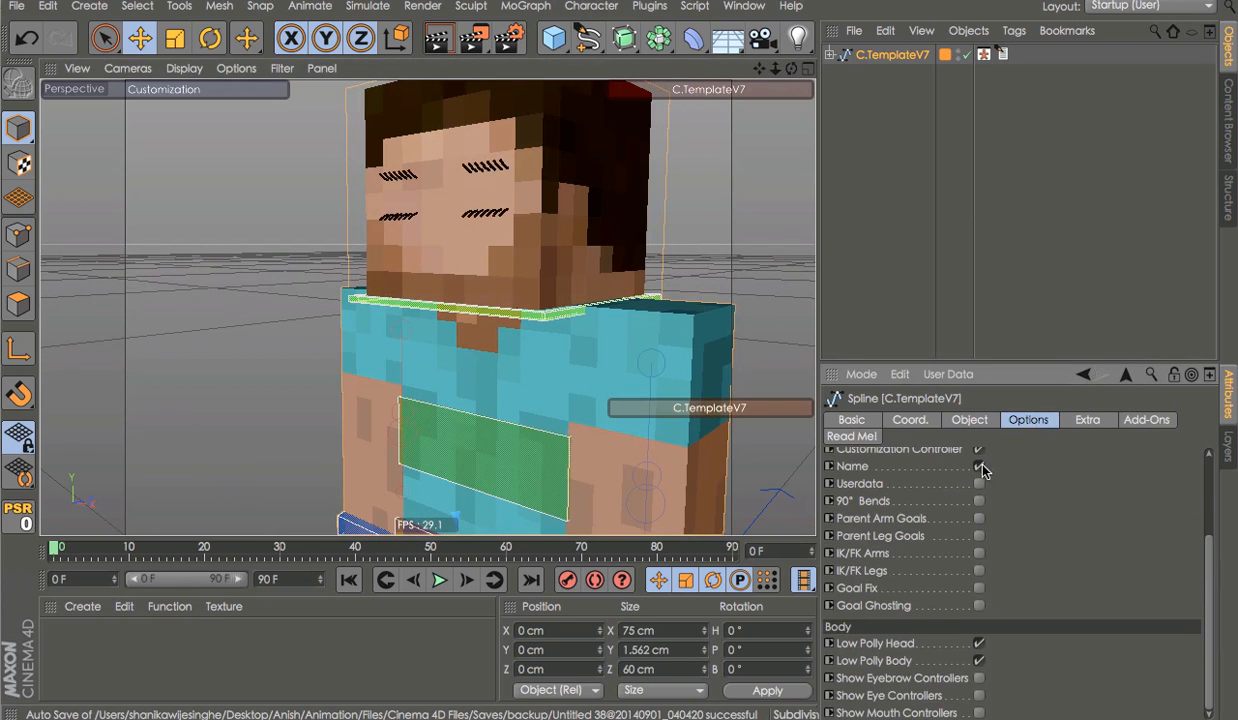
left_click(979, 660)
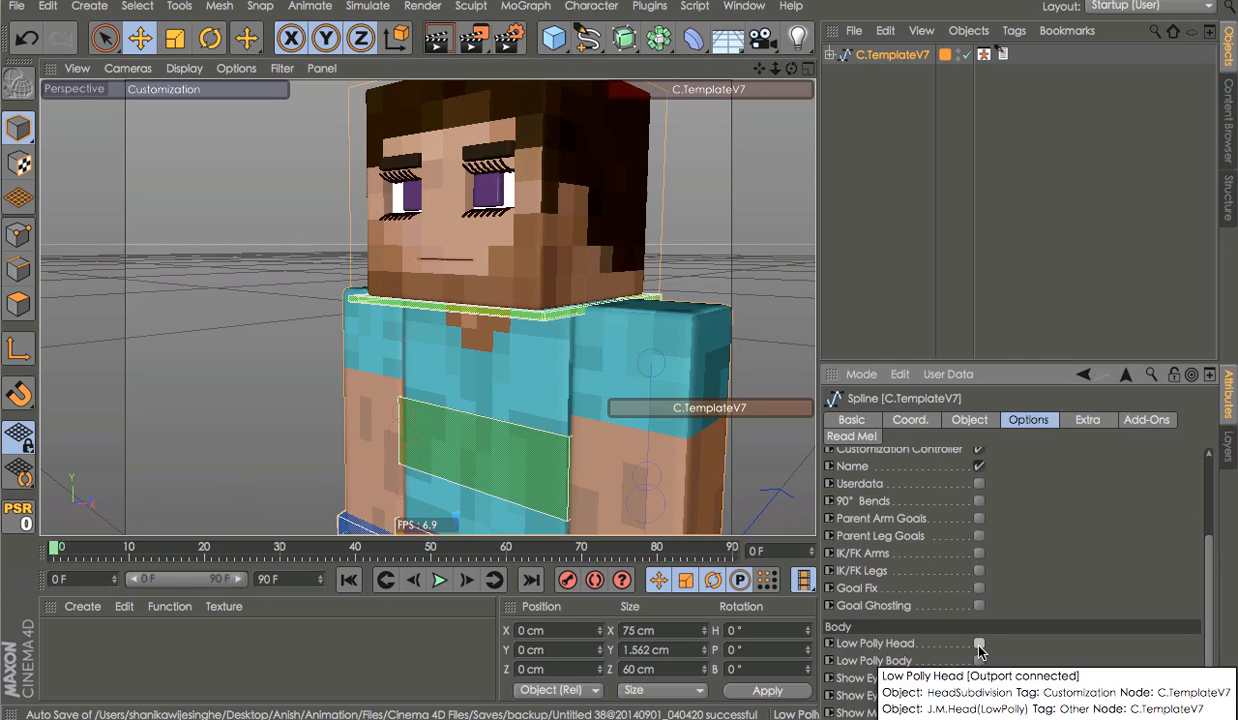
left_click(979, 644)
left_click(1090, 420)
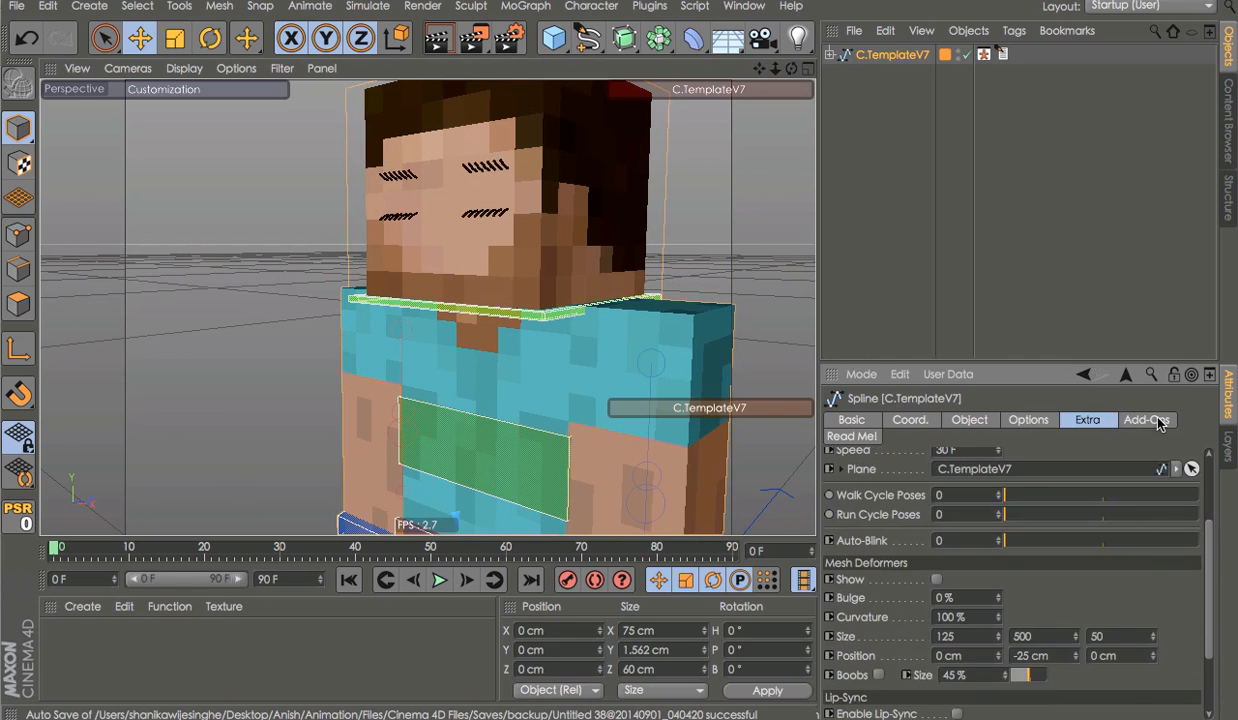
Disable Eye Lashes and try out the Glasses add-on with Sun Glasses off and on, leaving Glasses disabled
left_click(1148, 420)
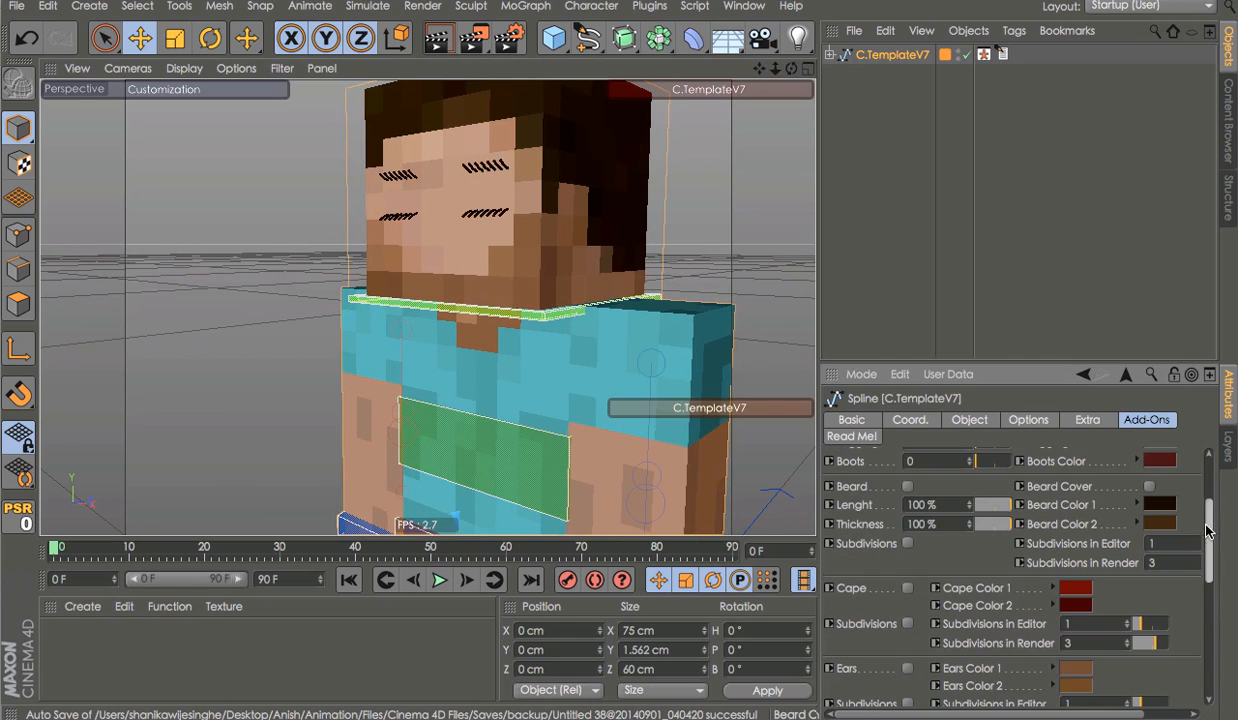
left_click_drag(1207, 531, 1217, 612)
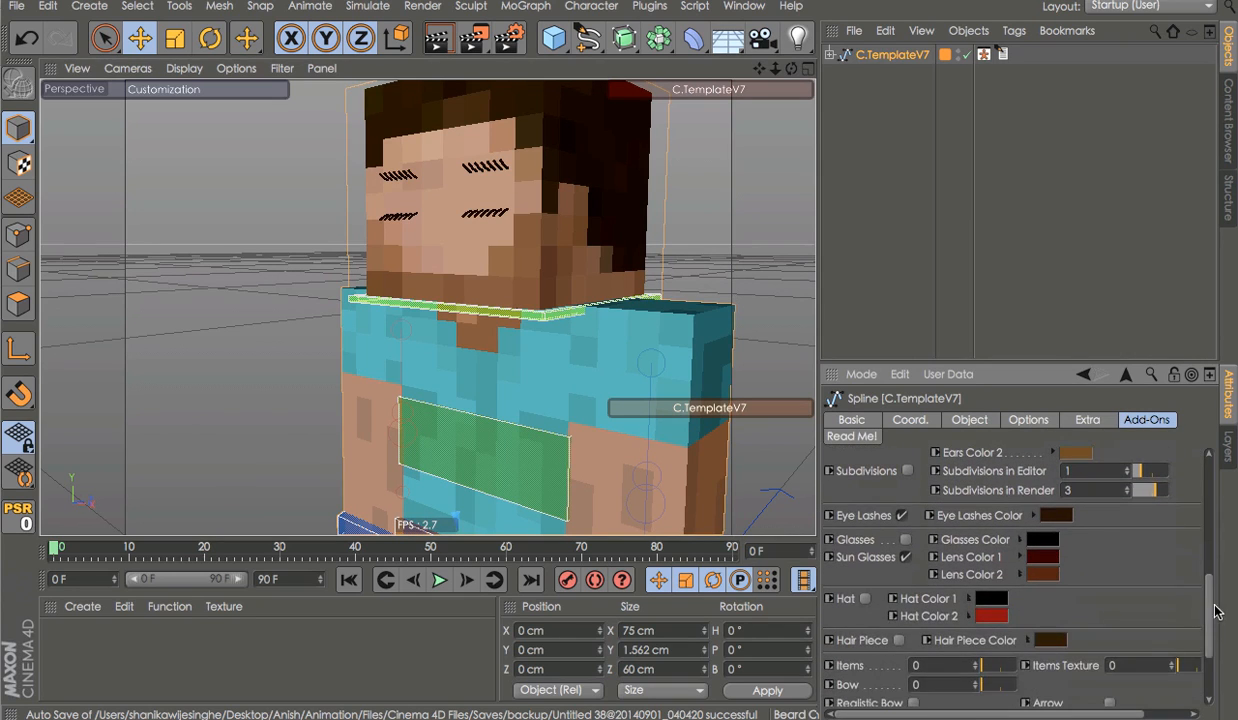
left_click(905, 540)
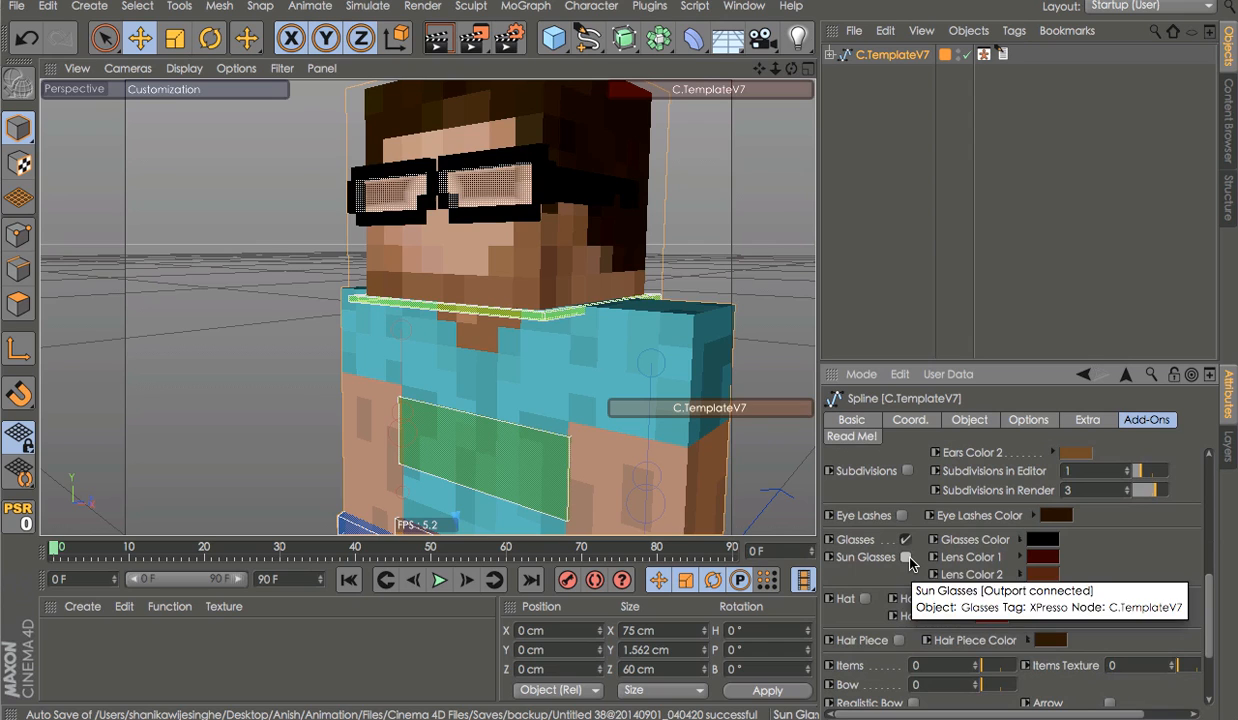
left_click(909, 557)
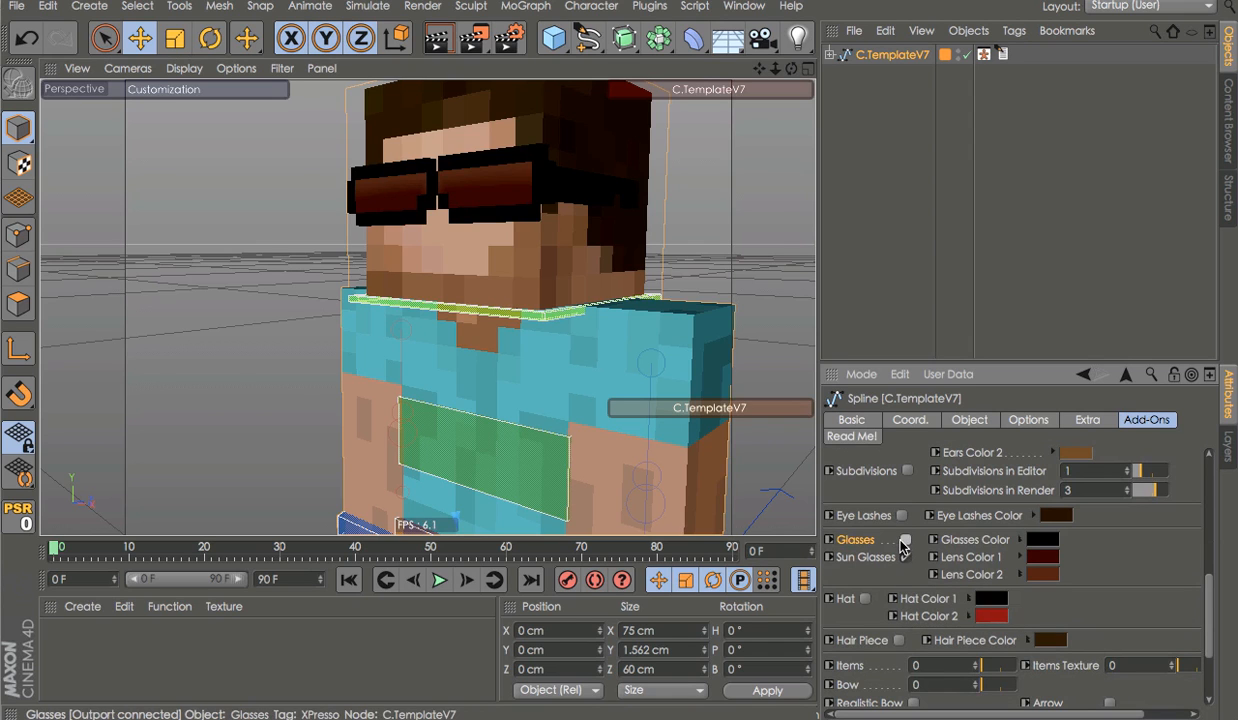
left_click(905, 540)
Enable the Hat add-on and try rotating and moving the hat on the head, undoing the changes
right_click_drag(558, 206, 434, 196, "alt")
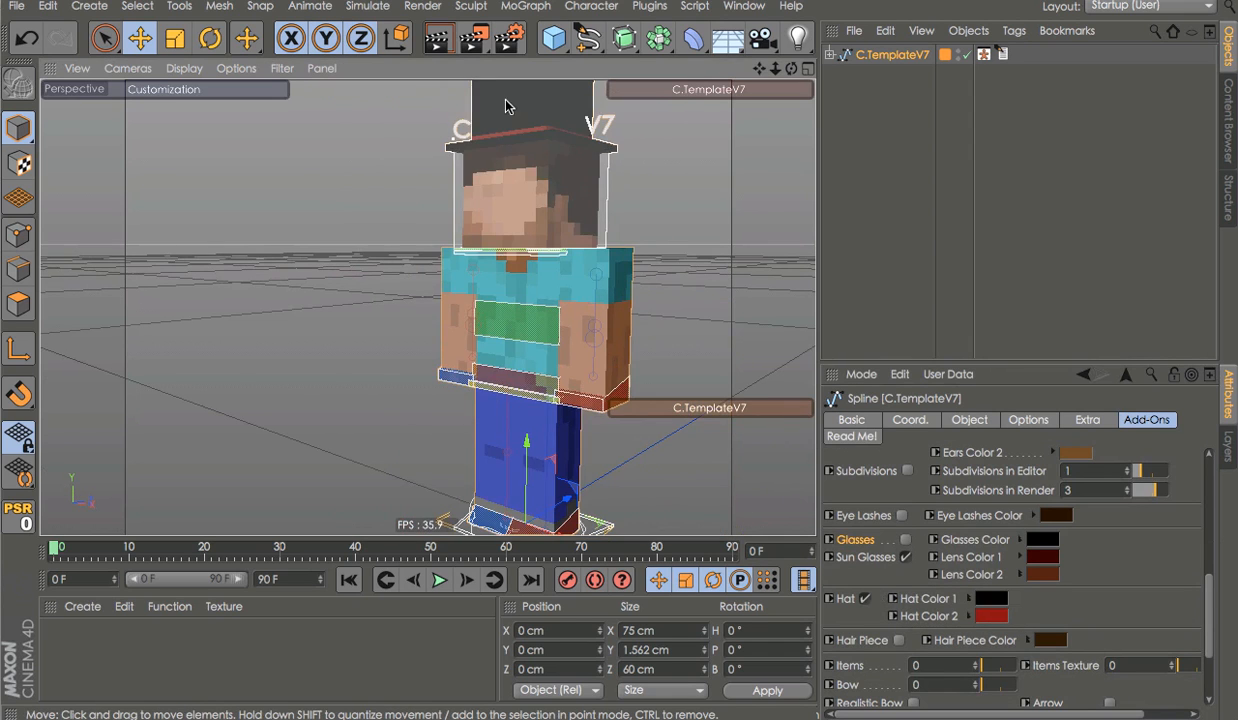
left_click(508, 103)
key("r")
left_click_drag(525, 146, 528, 195)
left_click_drag(530, 248, 554, 134)
key("e")
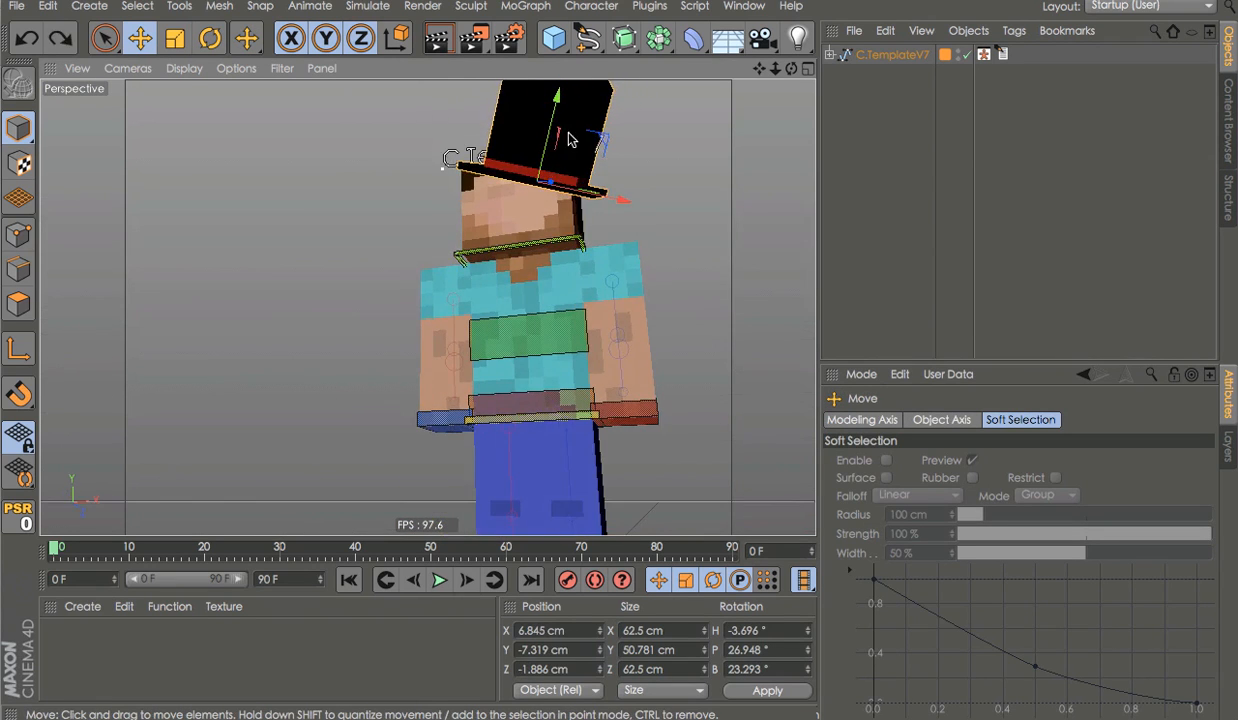
key("ctrl+z")
key("ctrl+z")
key("ctrl+z")
Delete the hat from the rig's head and enable the Hair Piece add-on
left_click(892, 54)
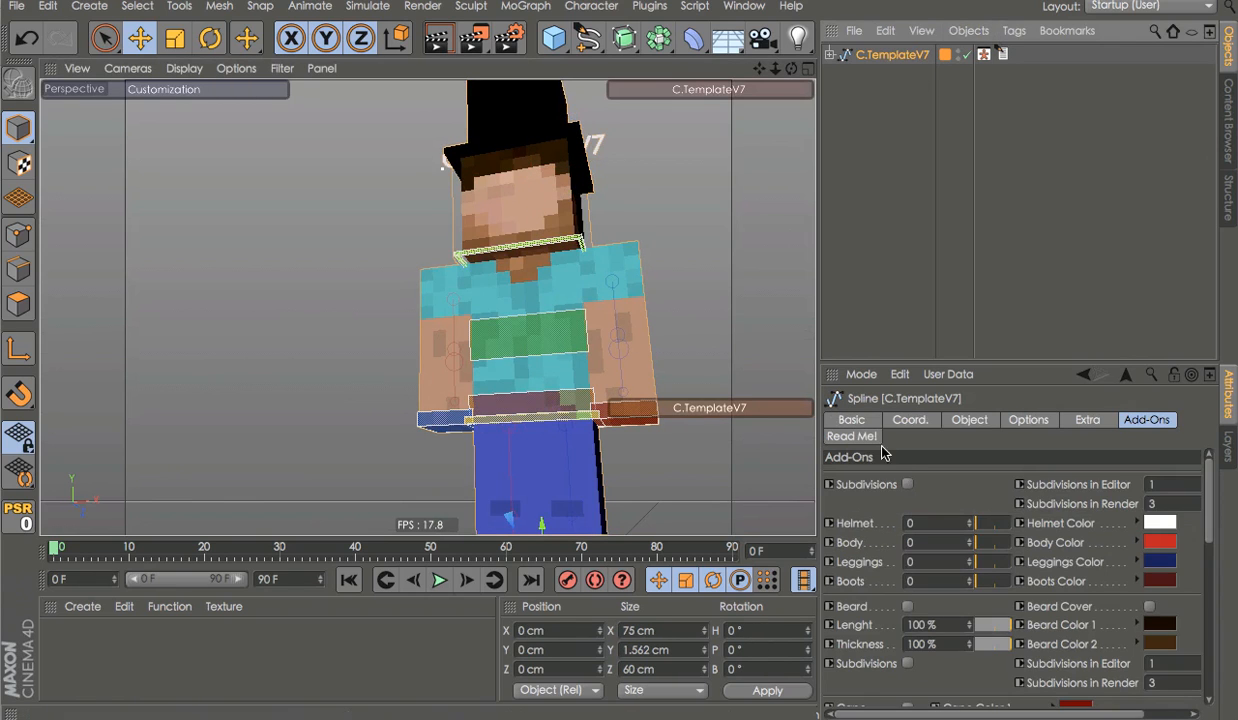
scroll(873, 595, "down", 5)
scroll(853, 567, "up", 3)
scroll(848, 561, "down", 3)
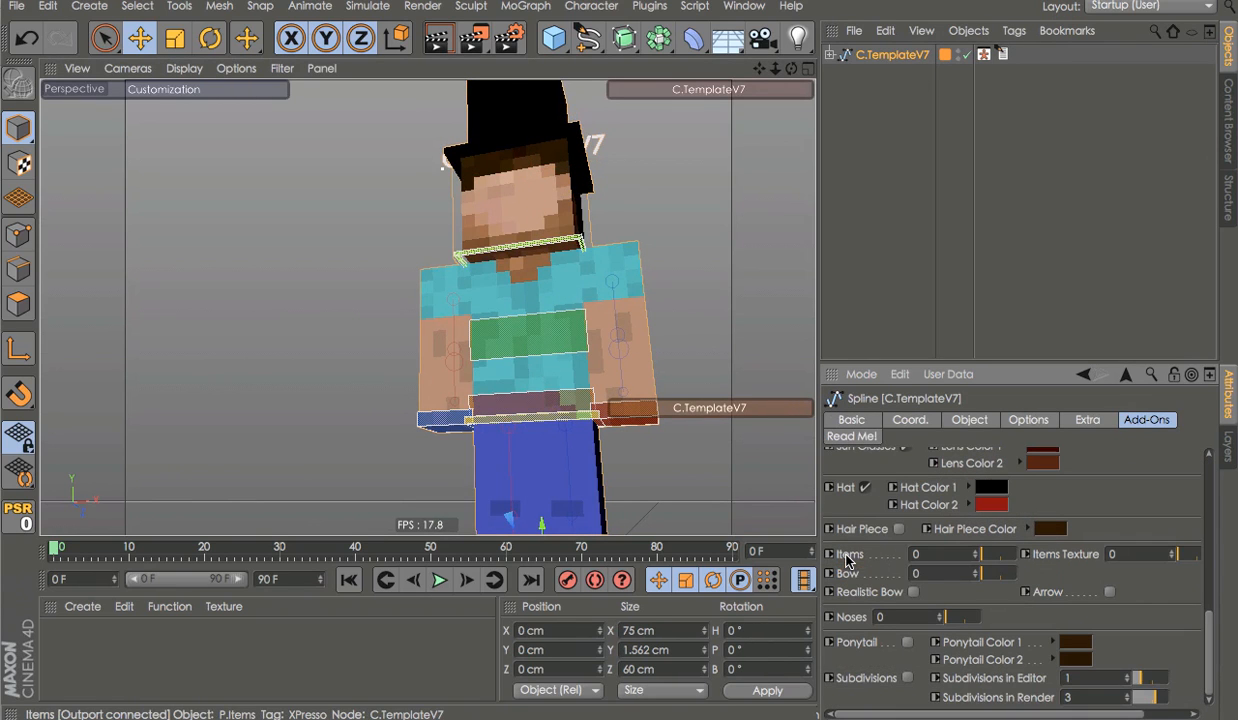
left_click(517, 99)
key("Delete")
Try rotating the head controller to test the hair piece, undo it and view the head up close
left_click_drag(516, 100, 545, 256, "alt")
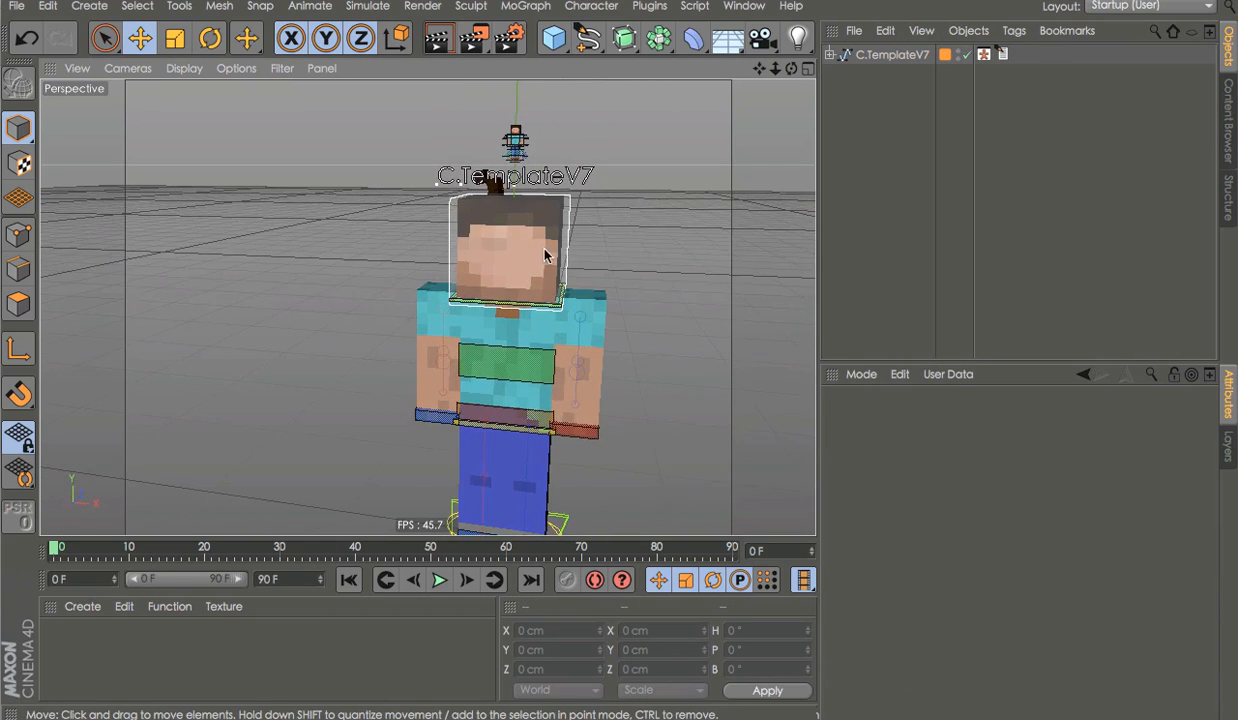
left_click(546, 300)
key("r")
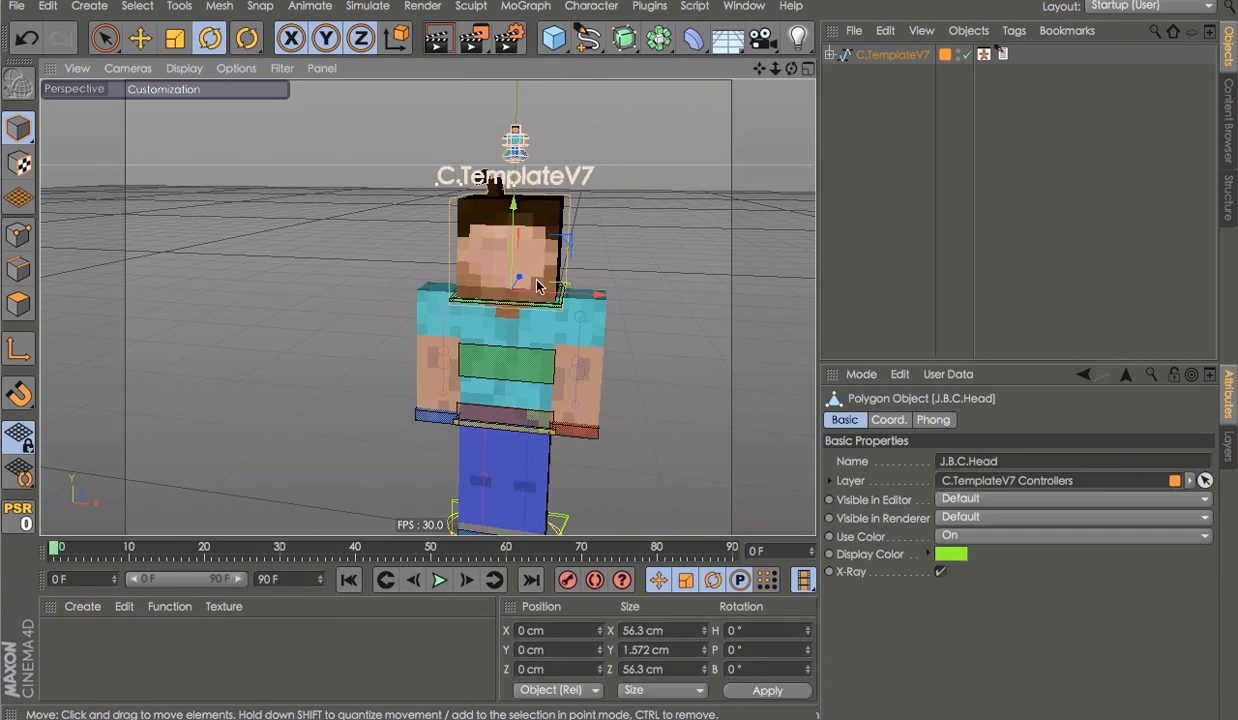
left_click_drag(548, 271, 536, 300)
key("ctrl+z")
right_click_drag(467, 207, 572, 187, "alt")
left_click_drag(572, 183, 650, 300, "alt")
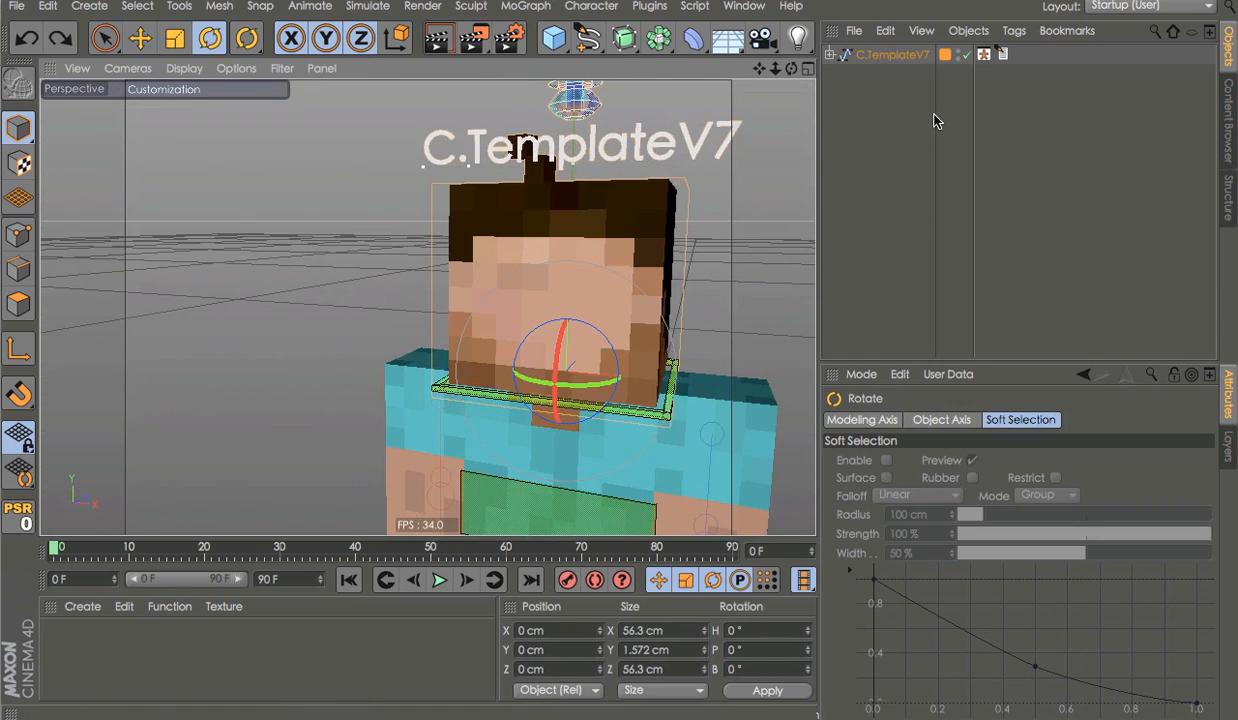
Reselect C.TemplateV7 and disable the Hair Piece add-on
left_click(875, 54)
scroll(908, 620, "down", 5)
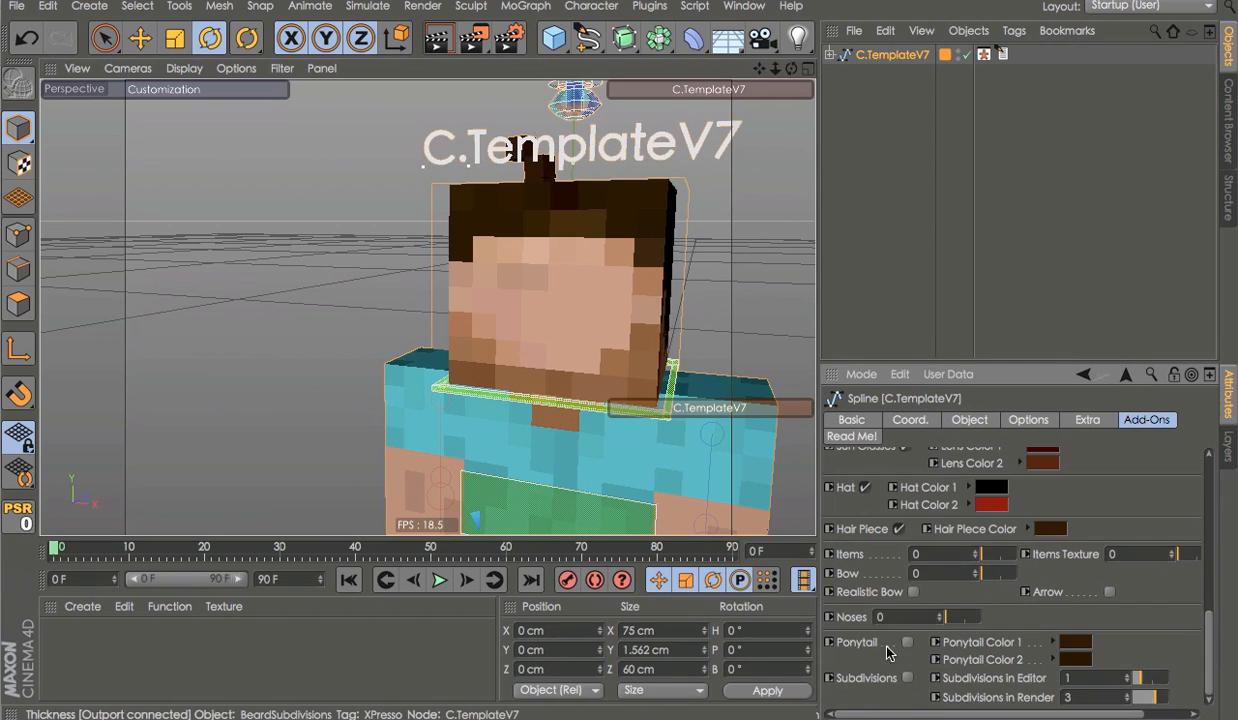
left_click(899, 529)
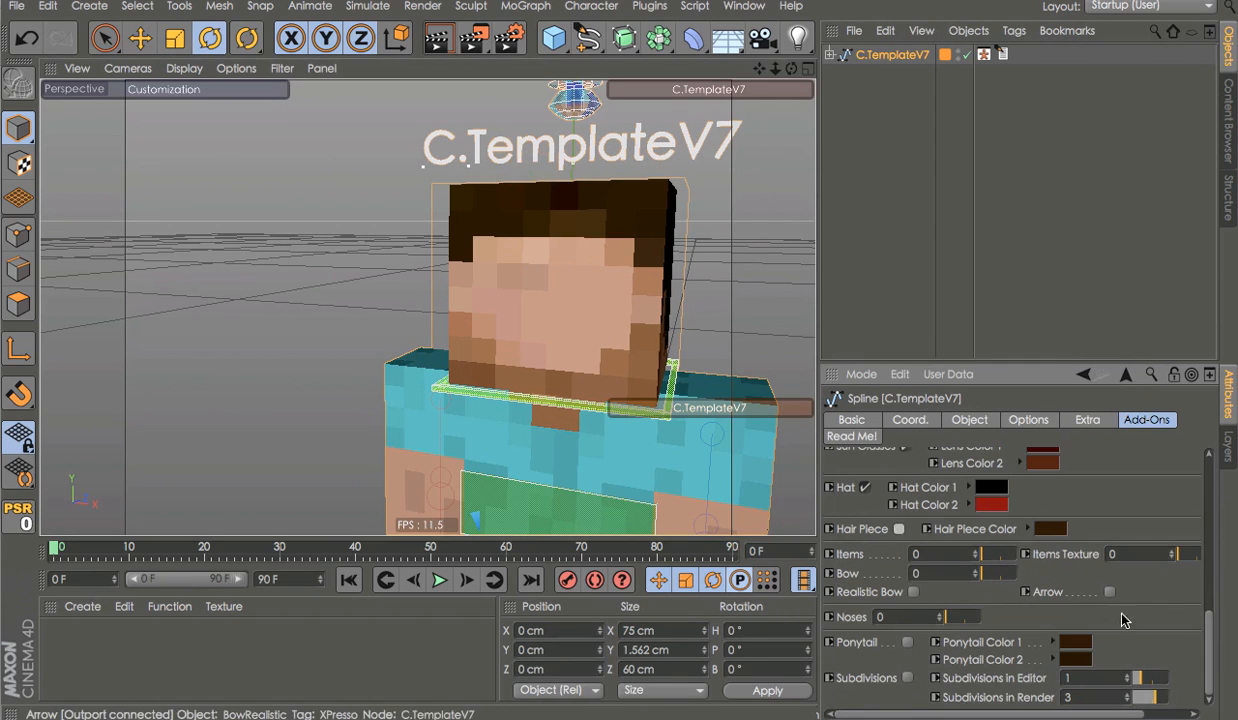
Set the rig's Items add-on to 2 and examine the sword held in the hand
mouse_move(1212, 641)
left_mouse_down()
mouse_move(1210, 537)
mouse_move(1210, 652)
left_mouse_up()
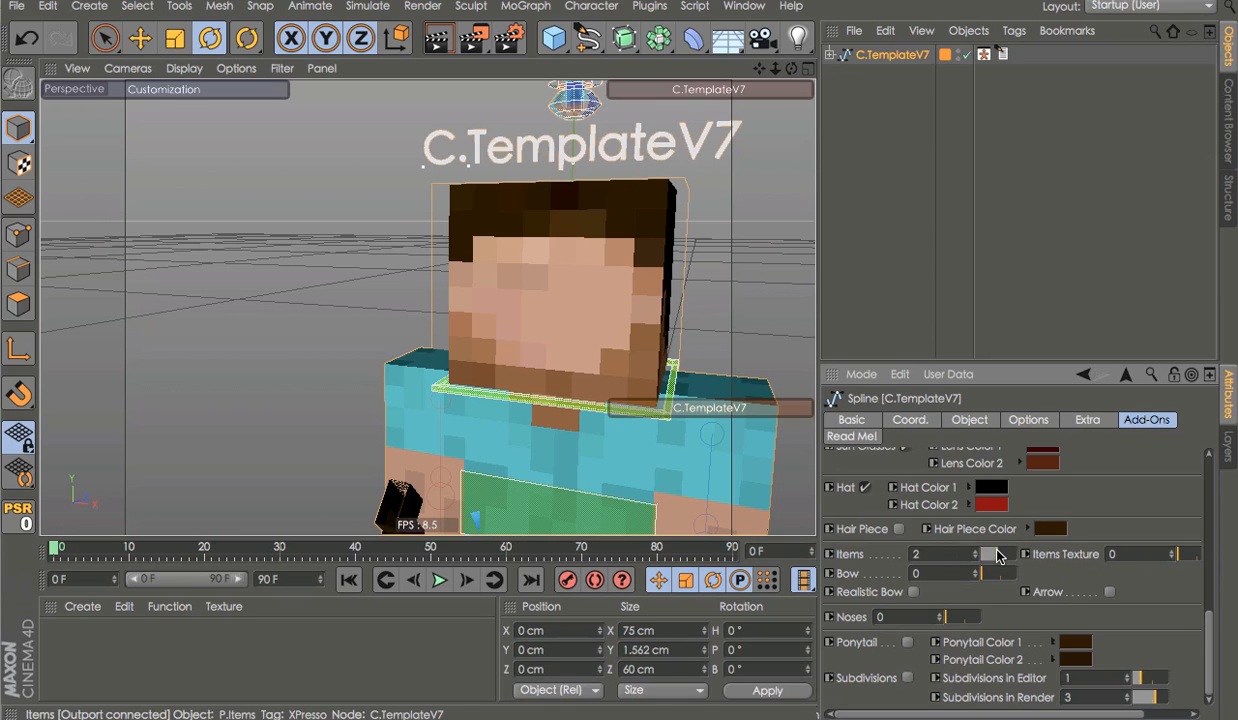
middle_click_drag(581, 197, 588, 90, "alt")
left_click_drag(588, 90, 463, 101, "alt")
right_click_drag(497, 294, 475, 293, "alt")
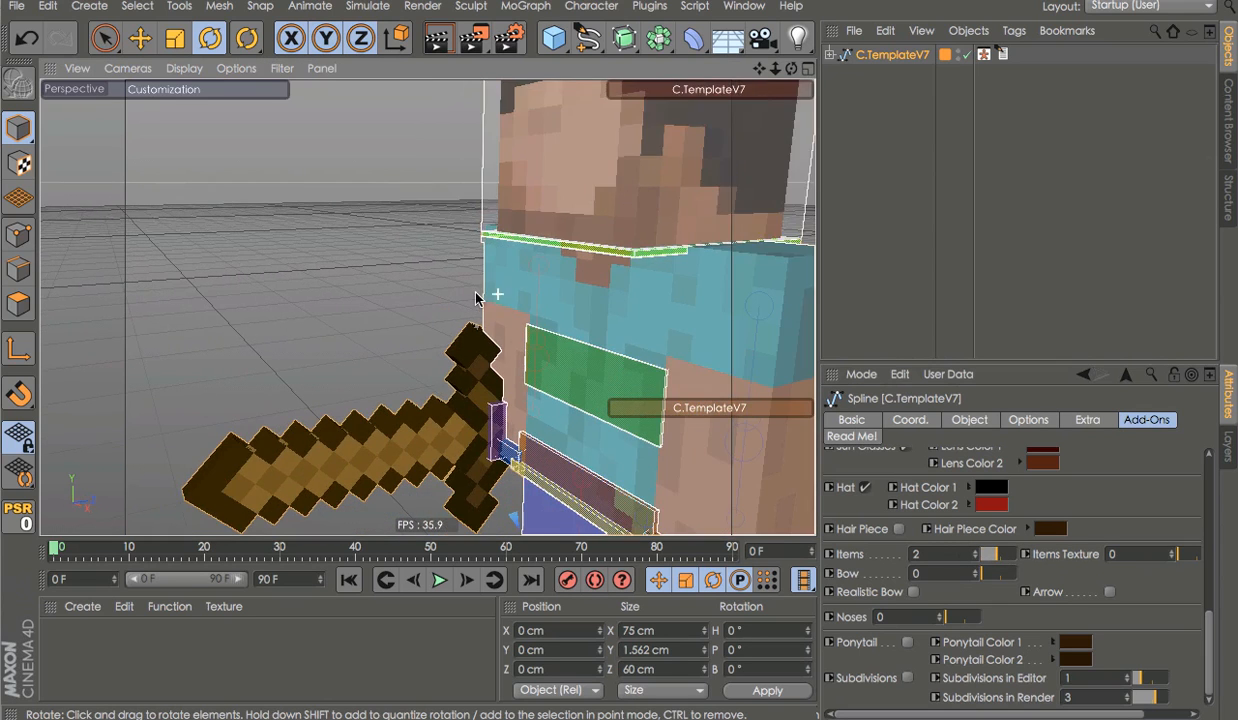
left_click_drag(475, 296, 713, 311, "alt")
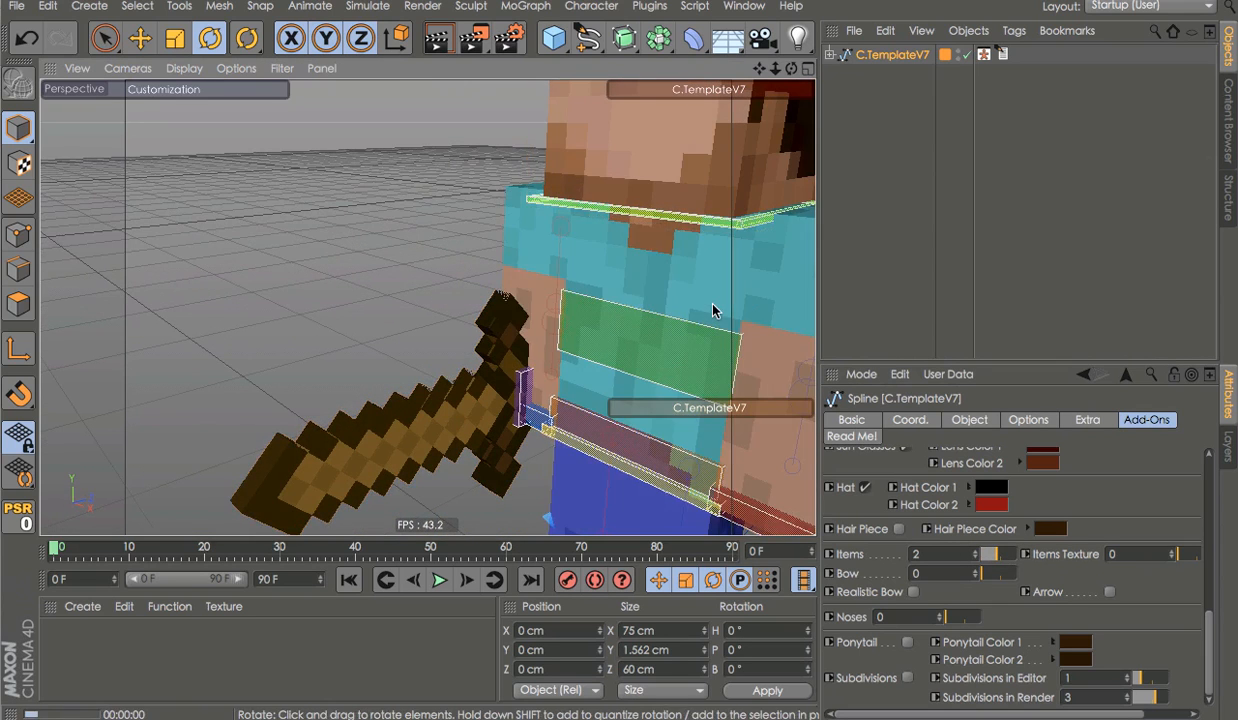
scroll(494, 307, "down", 3)
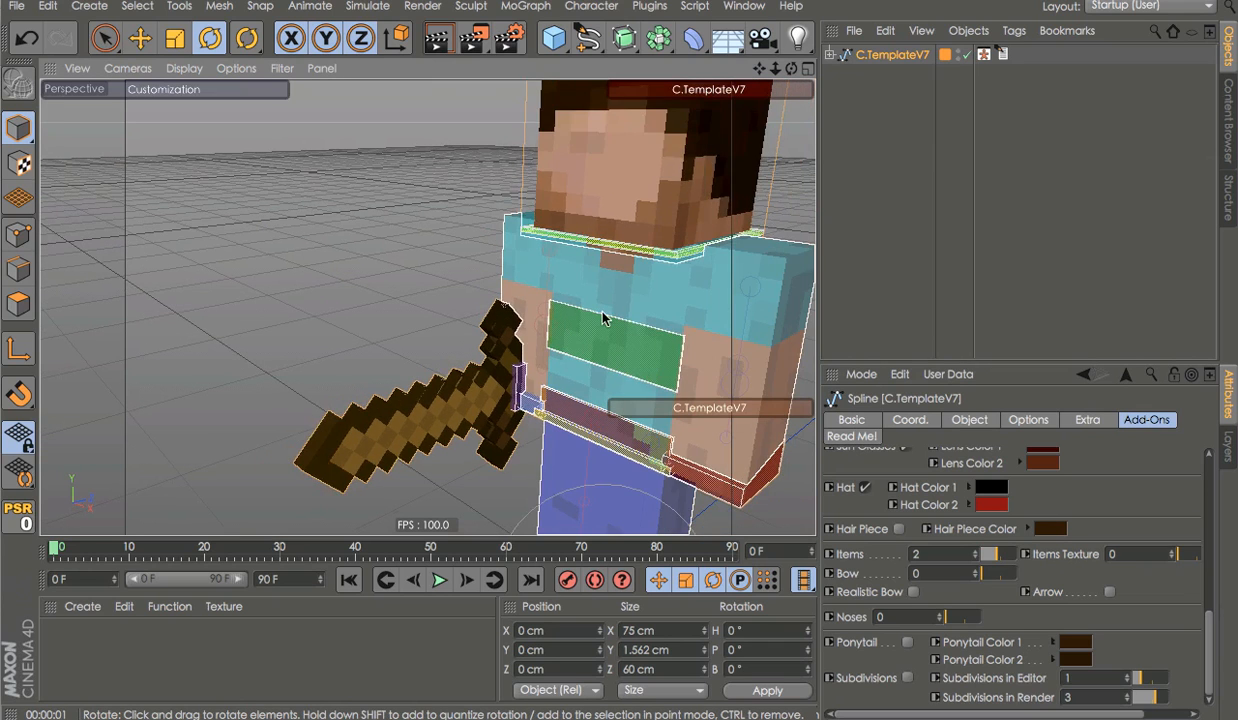
left_click_drag(603, 318, 603, 256, "alt")
middle_click_drag(603, 256, 602, 167, "alt")
Try rotating the held sword and its purple hand controller, undoing the rotations
left_click(439, 283)
left_click_drag(446, 315, 544, 304)
key("ctrl+z")
left_click_drag(622, 225, 780, 212, "alt")
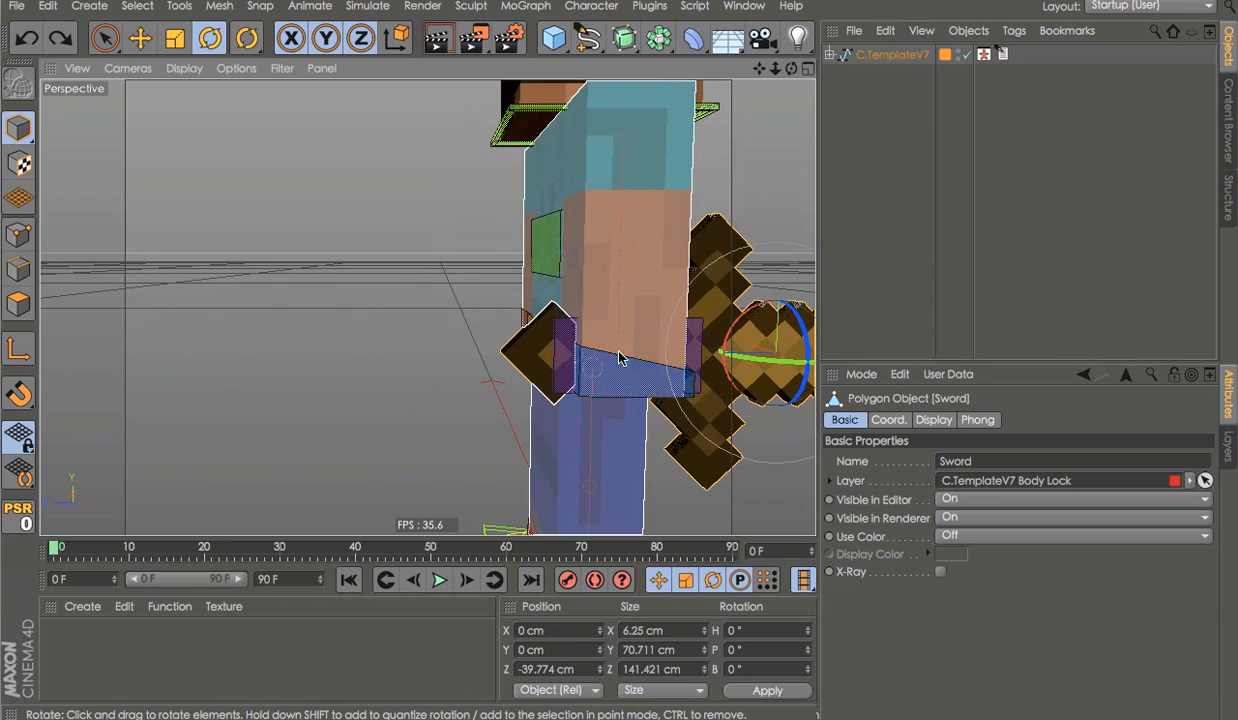
left_click(619, 358)
left_click_drag(619, 358, 547, 339, "alt")
left_click(396, 315)
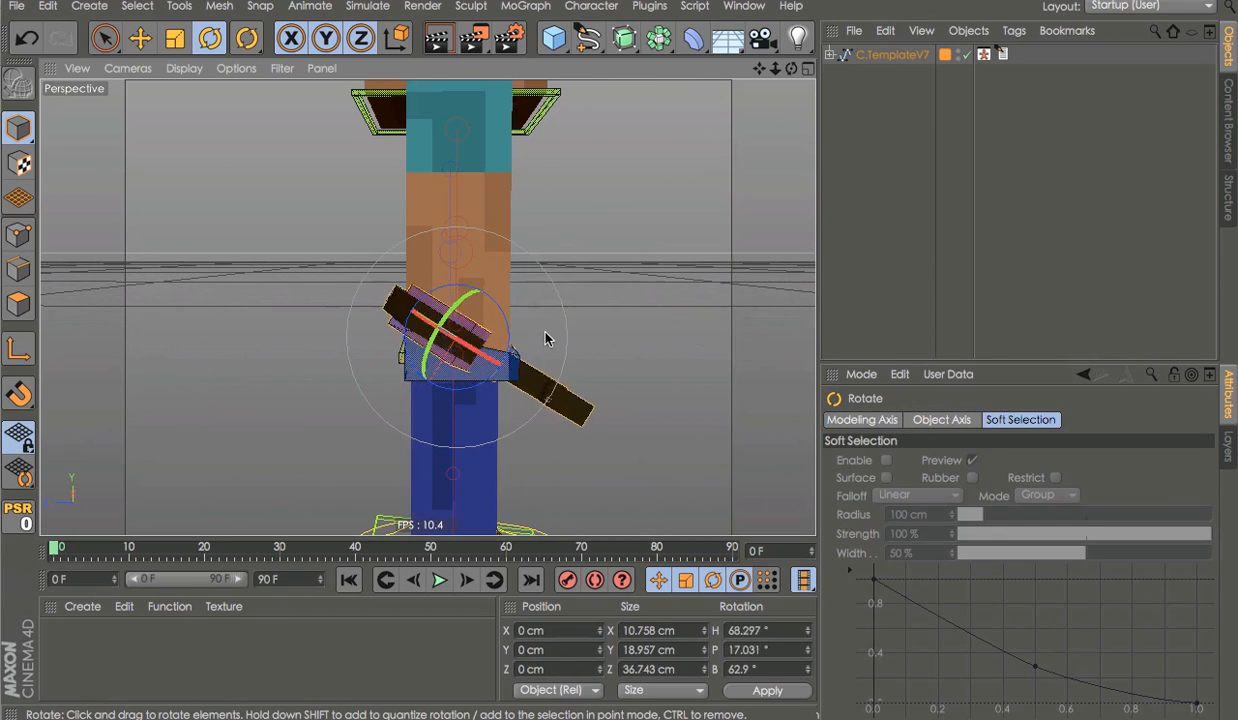
key("ctrl+z")
key("ctrl+z")
Reselect C.TemplateV7 and set Items to 1 and Items Texture to 2 for the held pickaxe
left_click(903, 55)
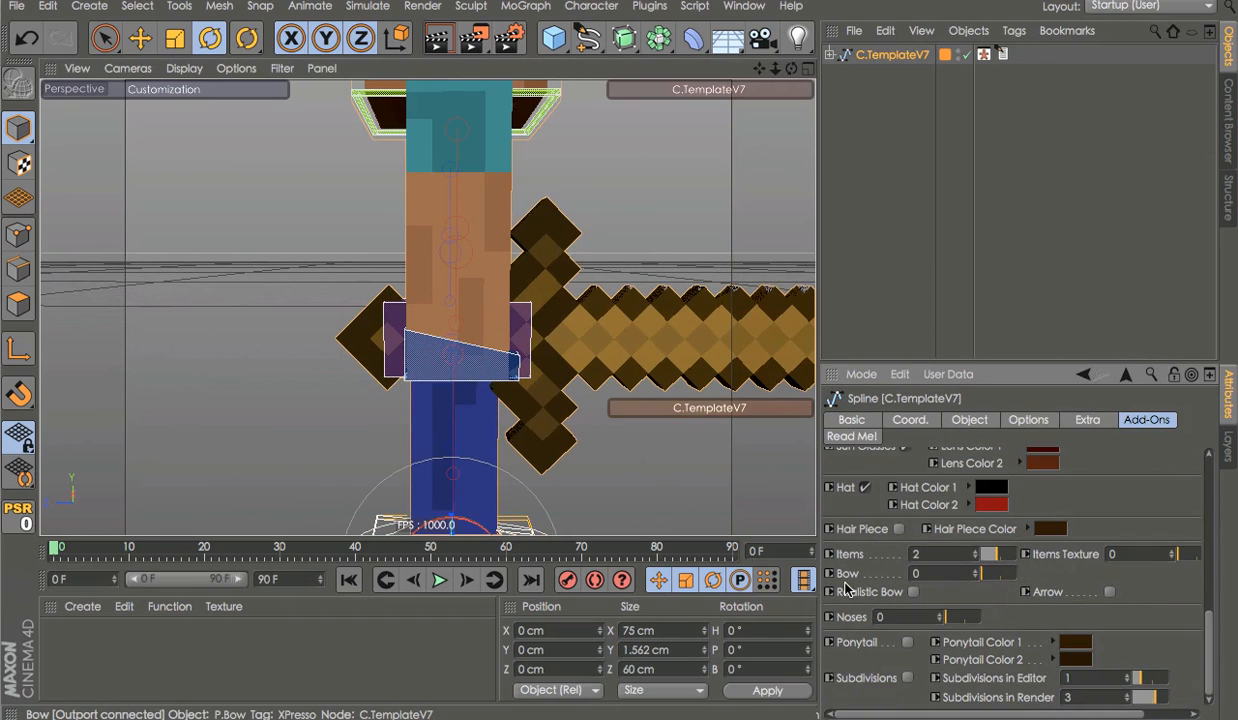
left_click_drag(1018, 556, 993, 563)
left_click_drag(1204, 551, 1223, 552)
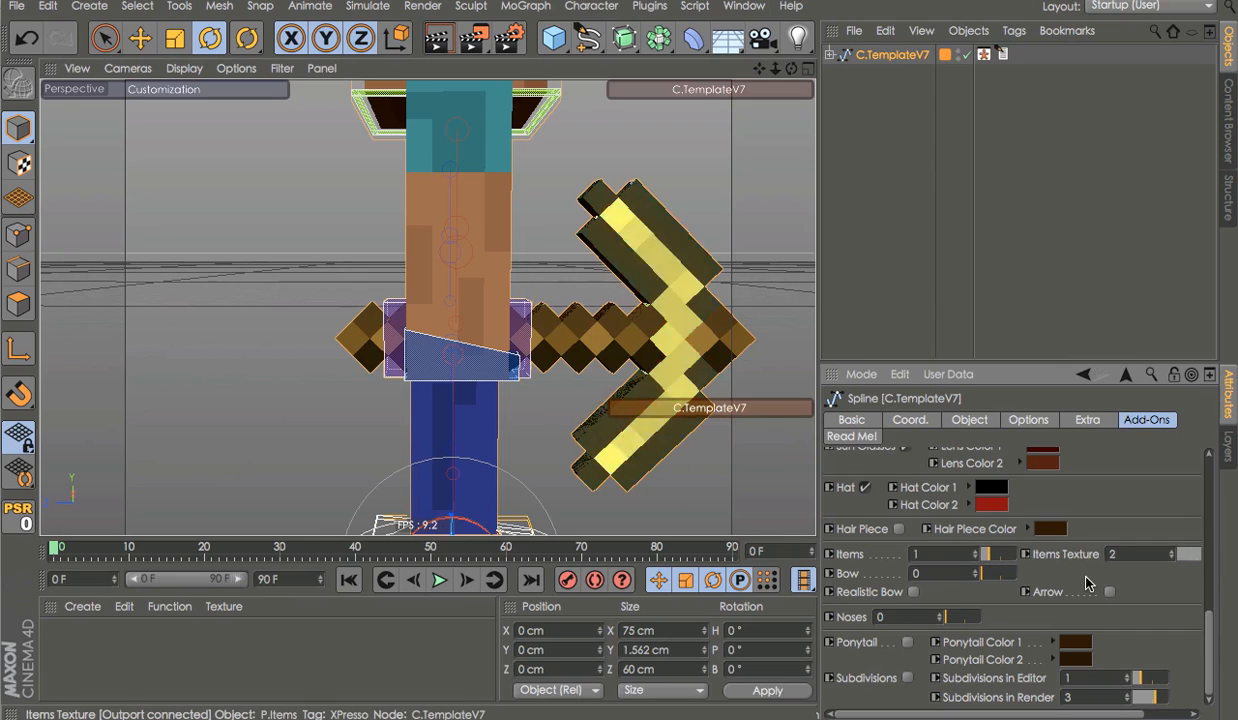
Reset the rig's Items and Items Texture to 0 and set Bow to 2
key("ctrl+z")
left_click_drag(986, 561, 960, 565)
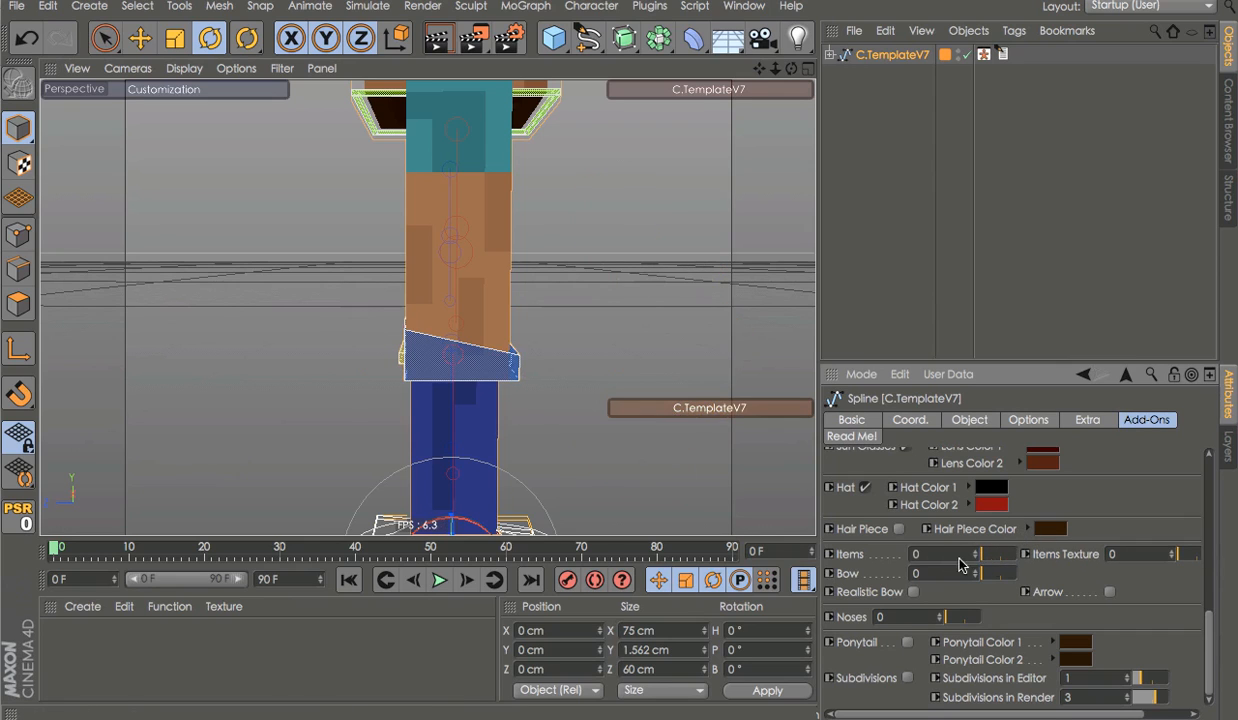
left_click_drag(616, 334, 244, 326, "alt")
left_click_drag(620, 300, 185, 268, "alt")
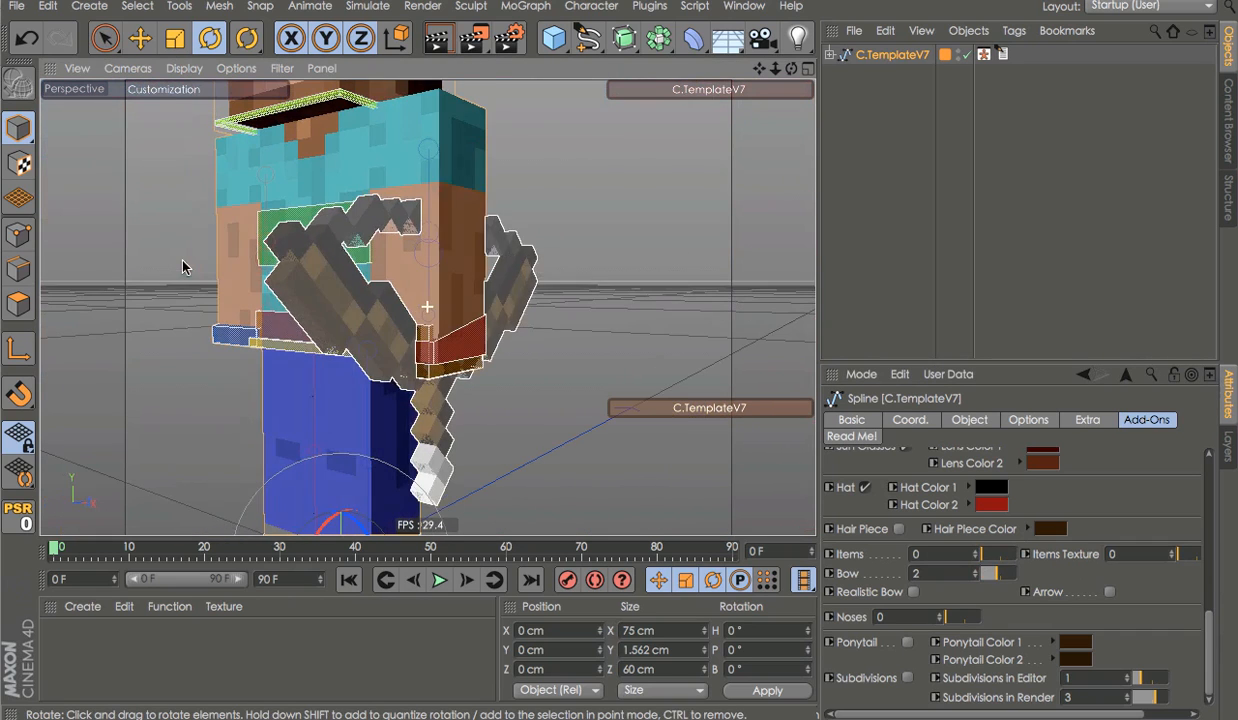
Set Bow to 0 and enable Realistic Bow with its Arrow on C.TemplateV7
mouse_move(1000, 573)
left_mouse_down()
mouse_move(1021, 577)
mouse_move(1002, 576)
left_mouse_up()
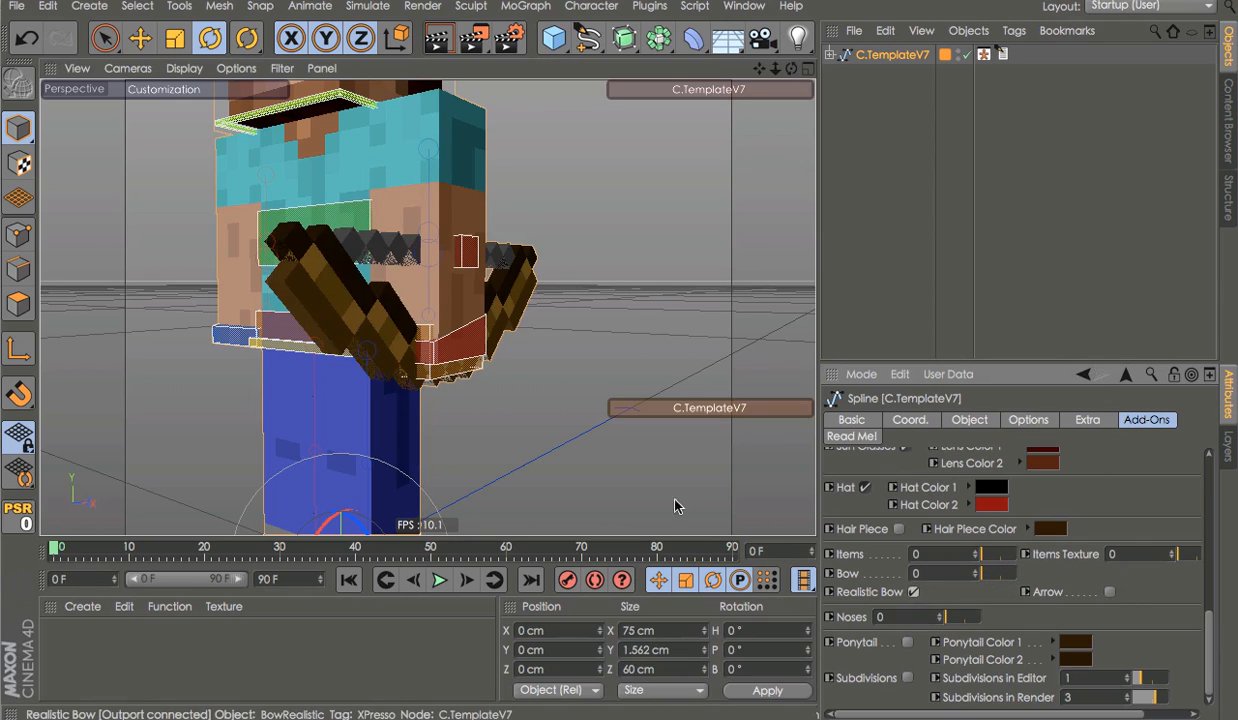
left_click_drag(675, 506, 506, 249, "alt")
left_click(508, 250)
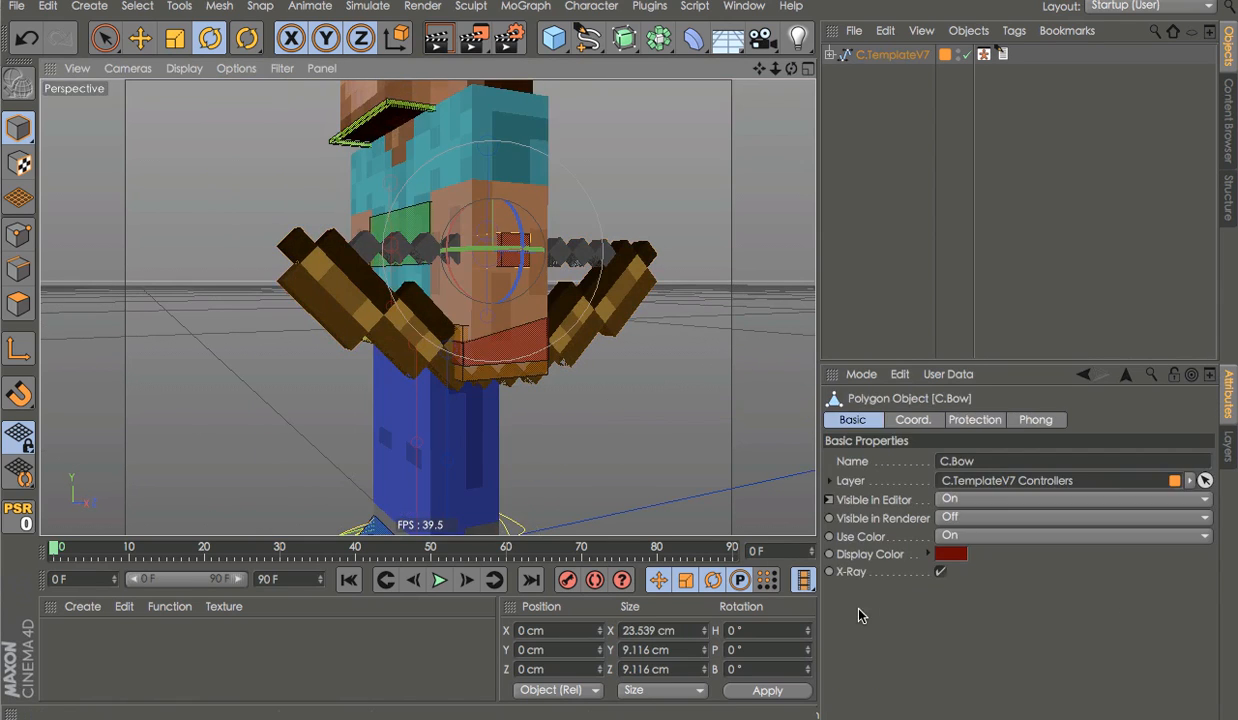
left_click(890, 55)
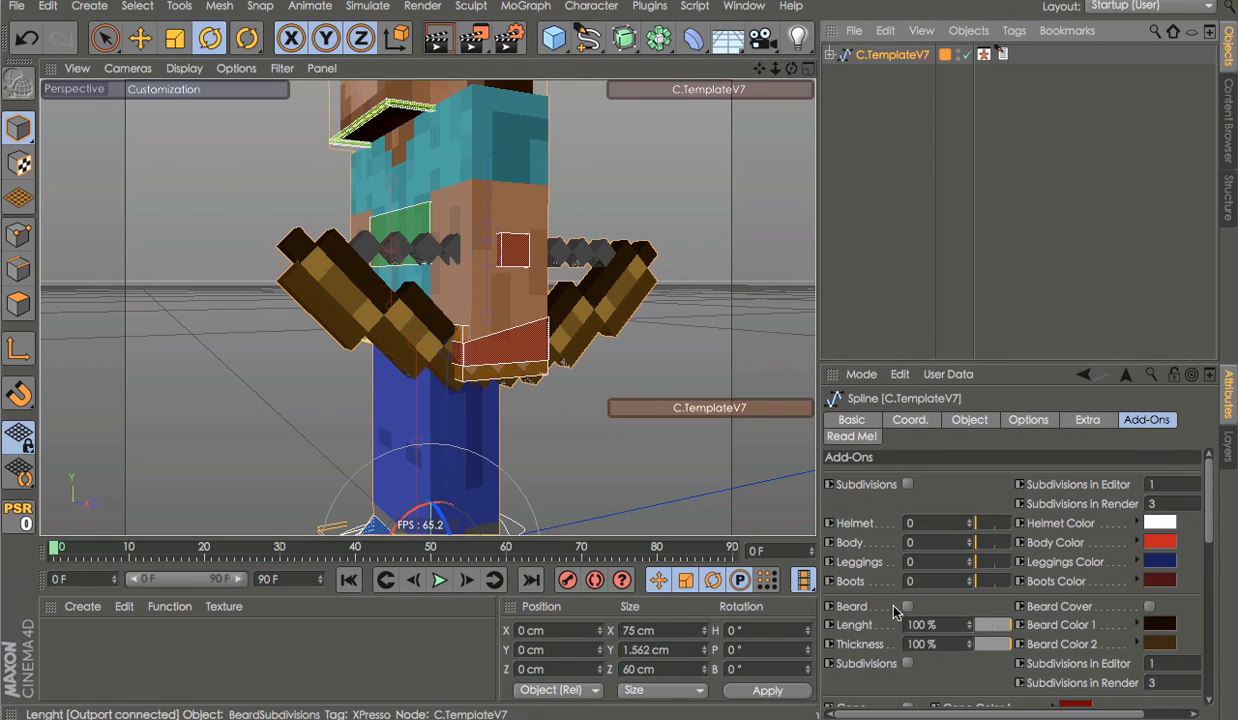
scroll(930, 611, "down", 10)
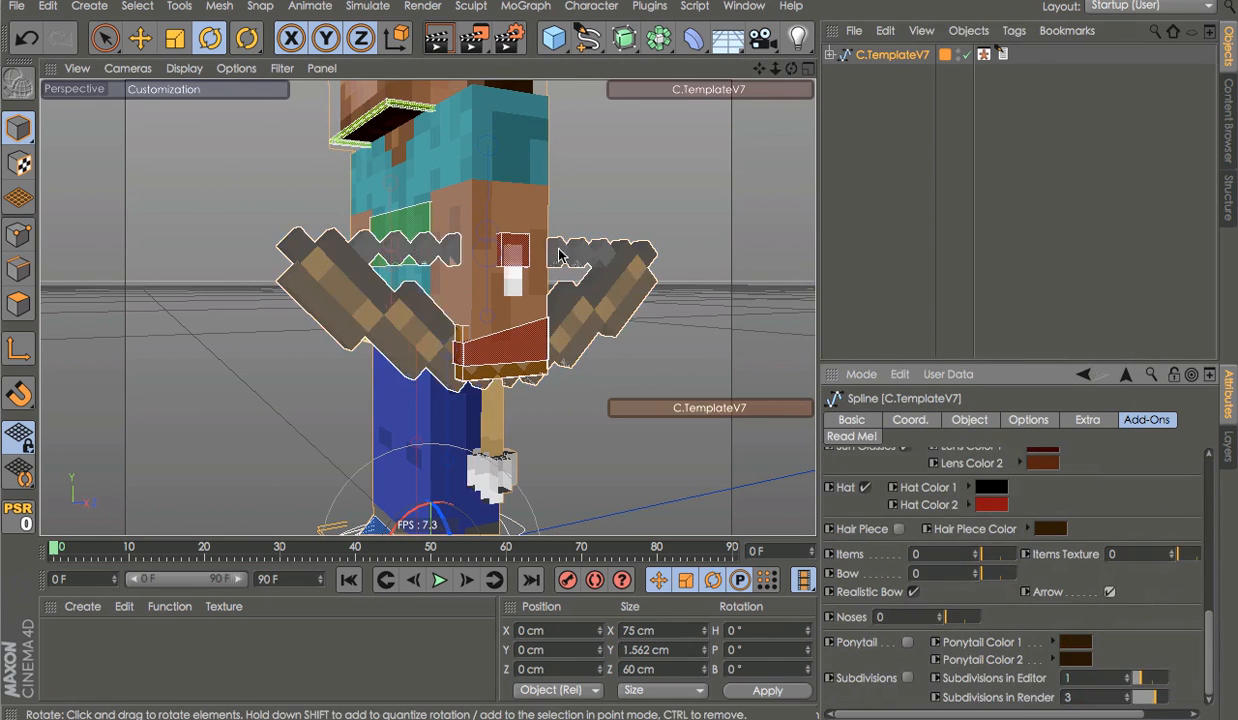
Try moving the red C.Bow controller of the realistic bow with its arrow, undoing the changes
left_click(509, 240)
key("e")
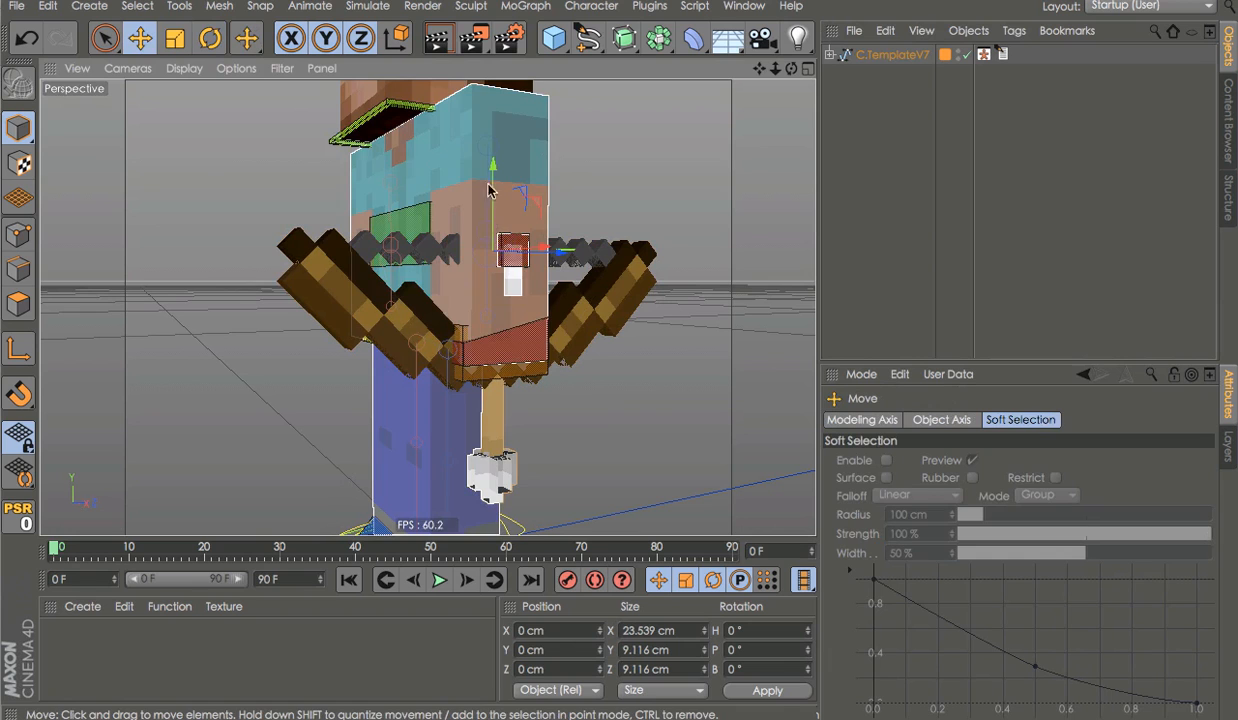
left_click_drag(489, 190, 534, 240)
key("ctrl+z")
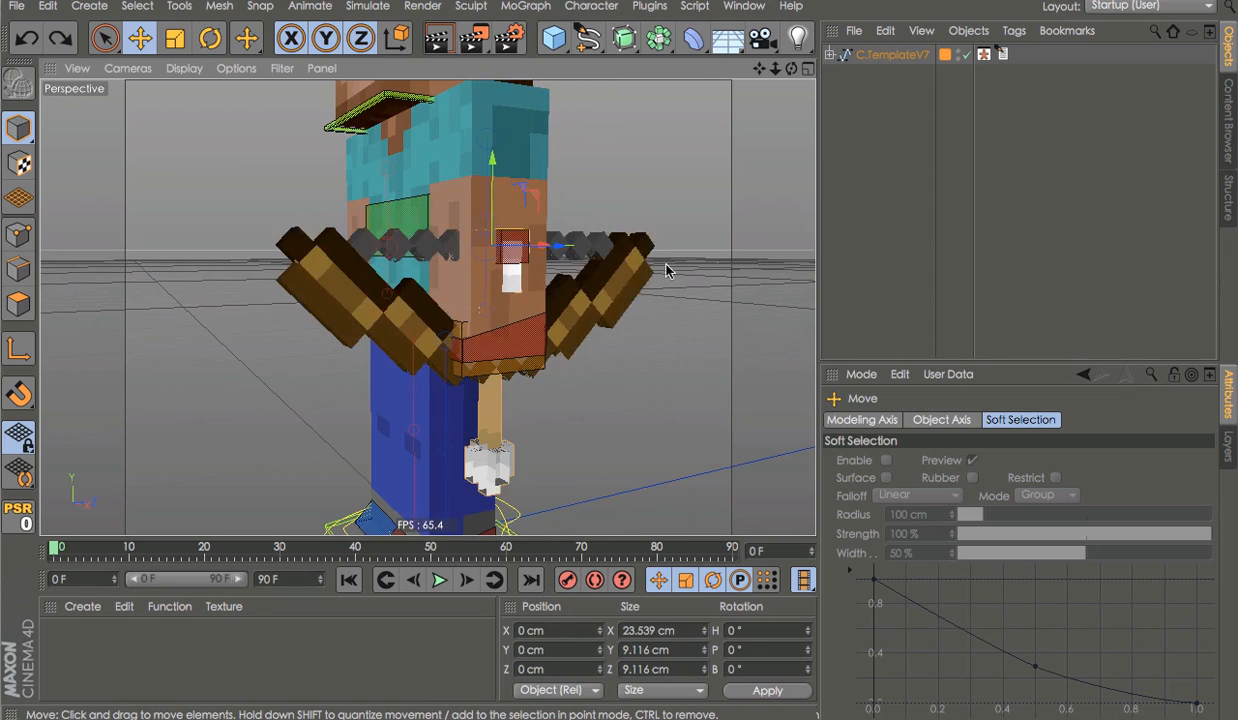
left_click_drag(644, 262, 716, 239, "alt")
key("ctrl+z")
key("ctrl+z")
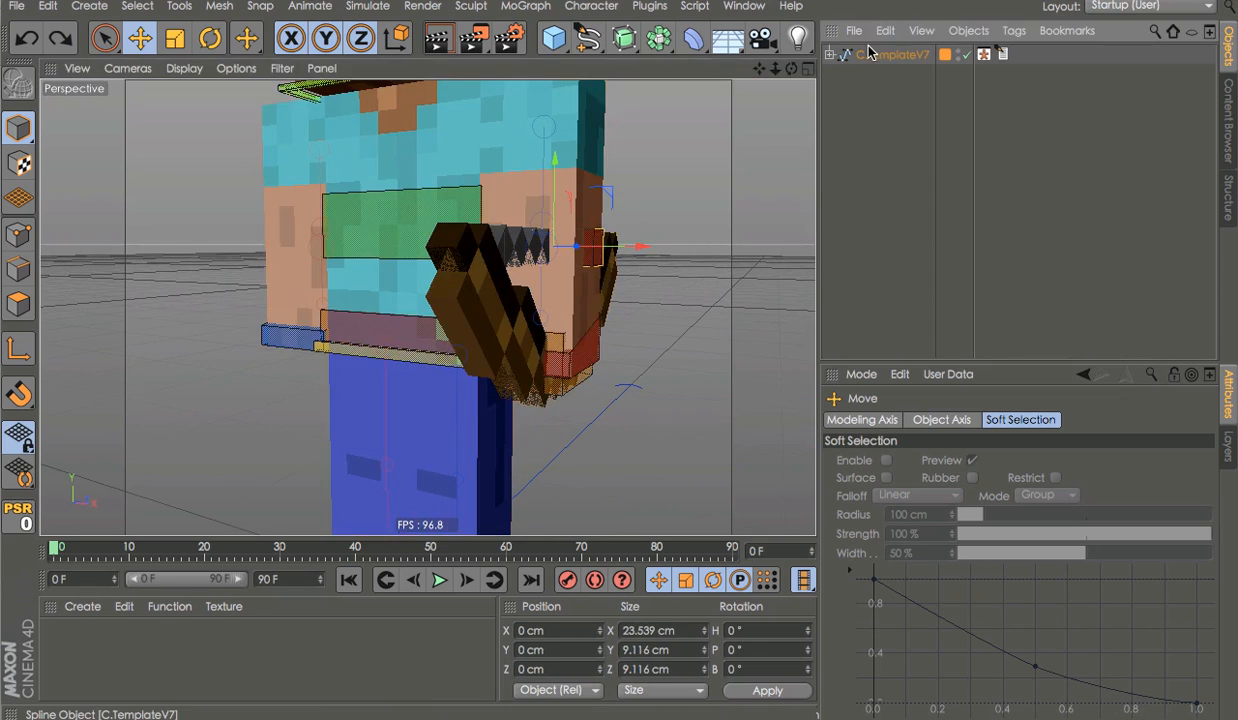
Reselect C.TemplateV7 and set the Noses add-on to 1 and to 2, comparing the shapes on the face
left_click(870, 53)
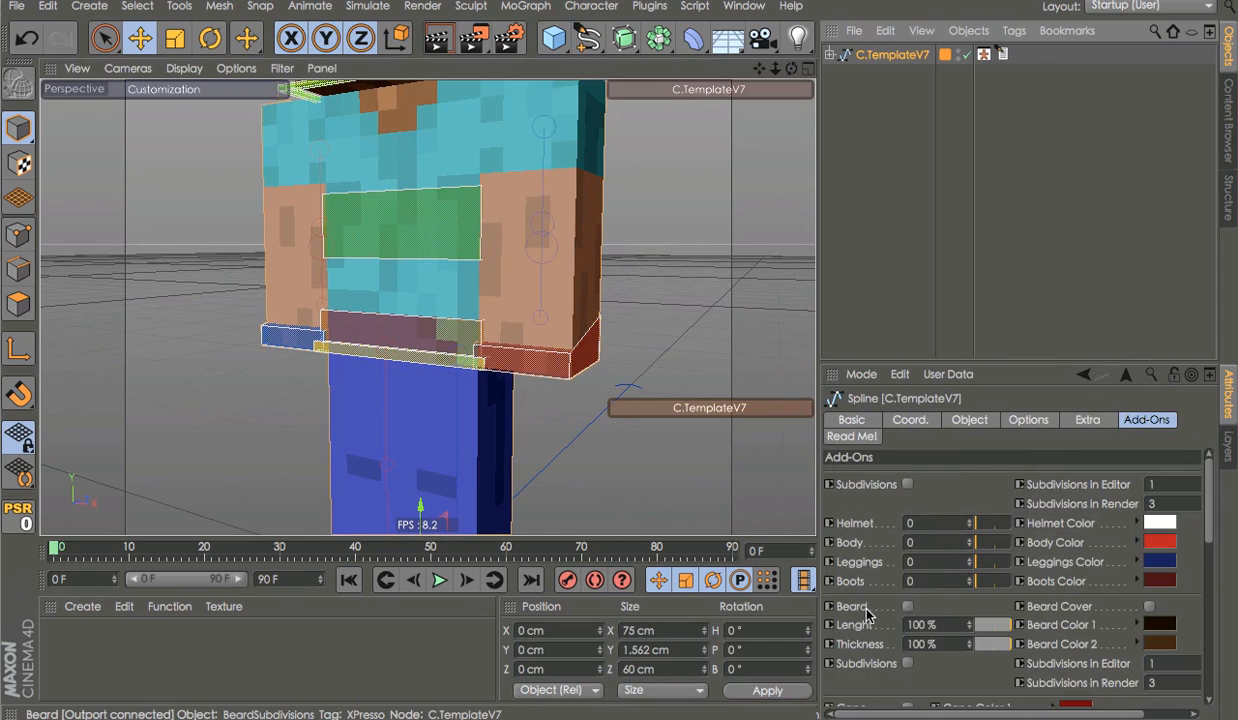
scroll(866, 614, "down", 10)
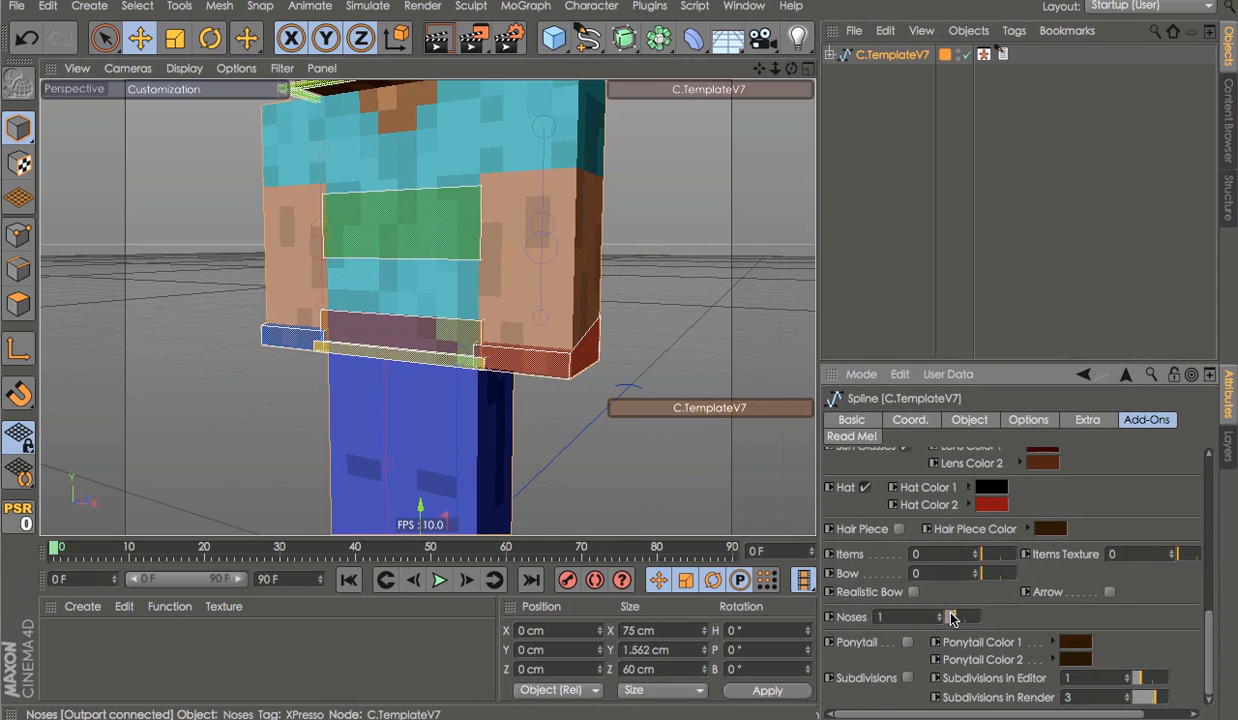
middle_click_drag(500, 172, 522, 472, "alt")
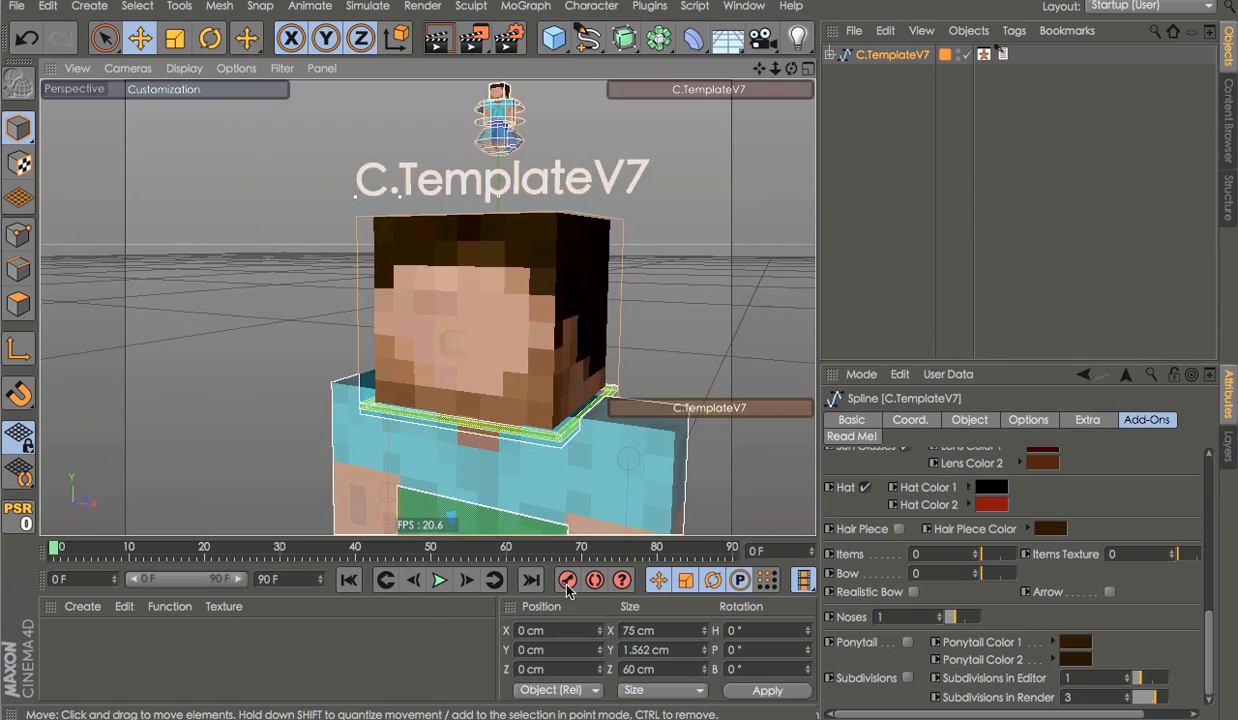
left_click_drag(430, 408, 471, 421, "alt")
left_click_drag(954, 622, 975, 622)
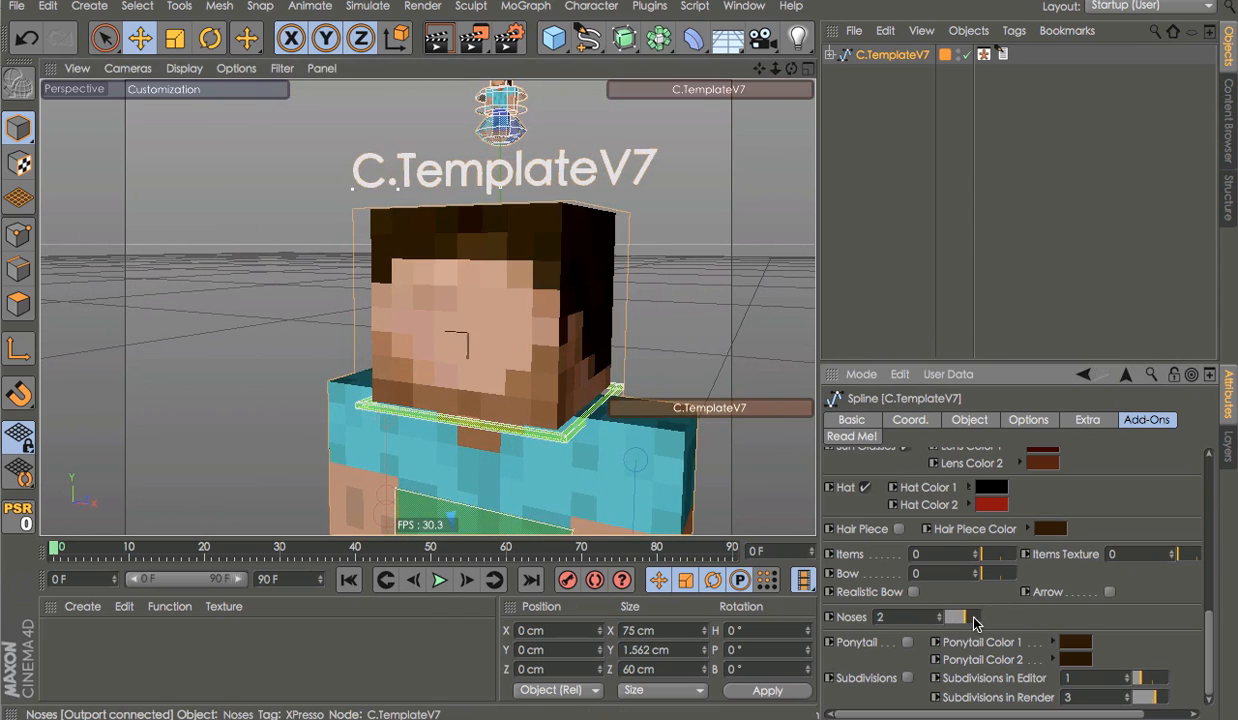
Enable Ponytail and test its motion by rotating the J.B.C.Head controller during playback, undoing the test
left_click(907, 642)
left_click_drag(622, 323, 567, 327, "alt")
left_click(567, 346)
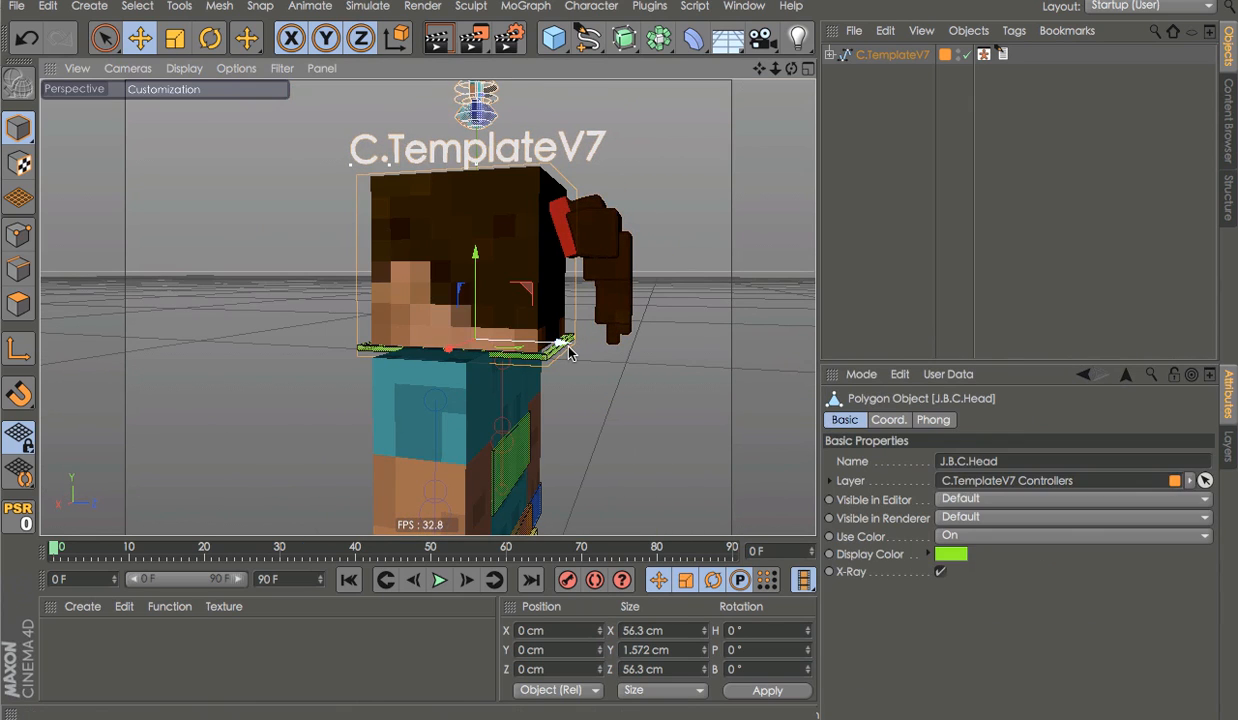
key("r")
key("F8")
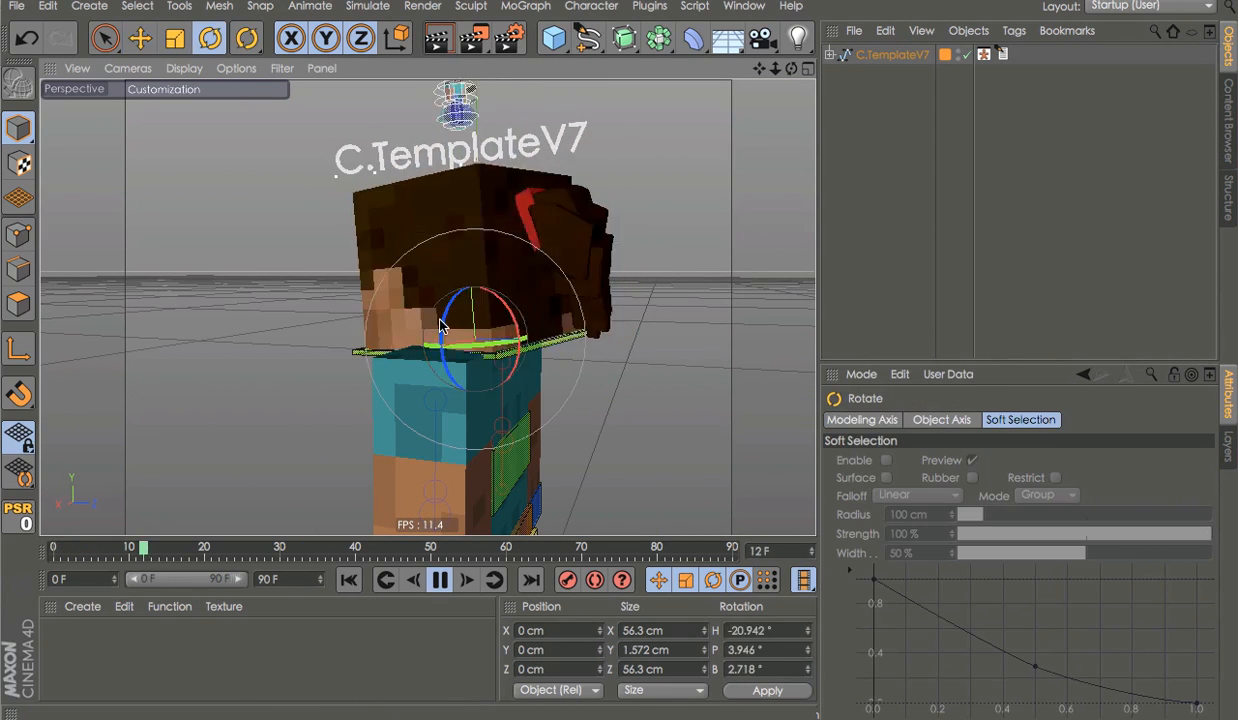
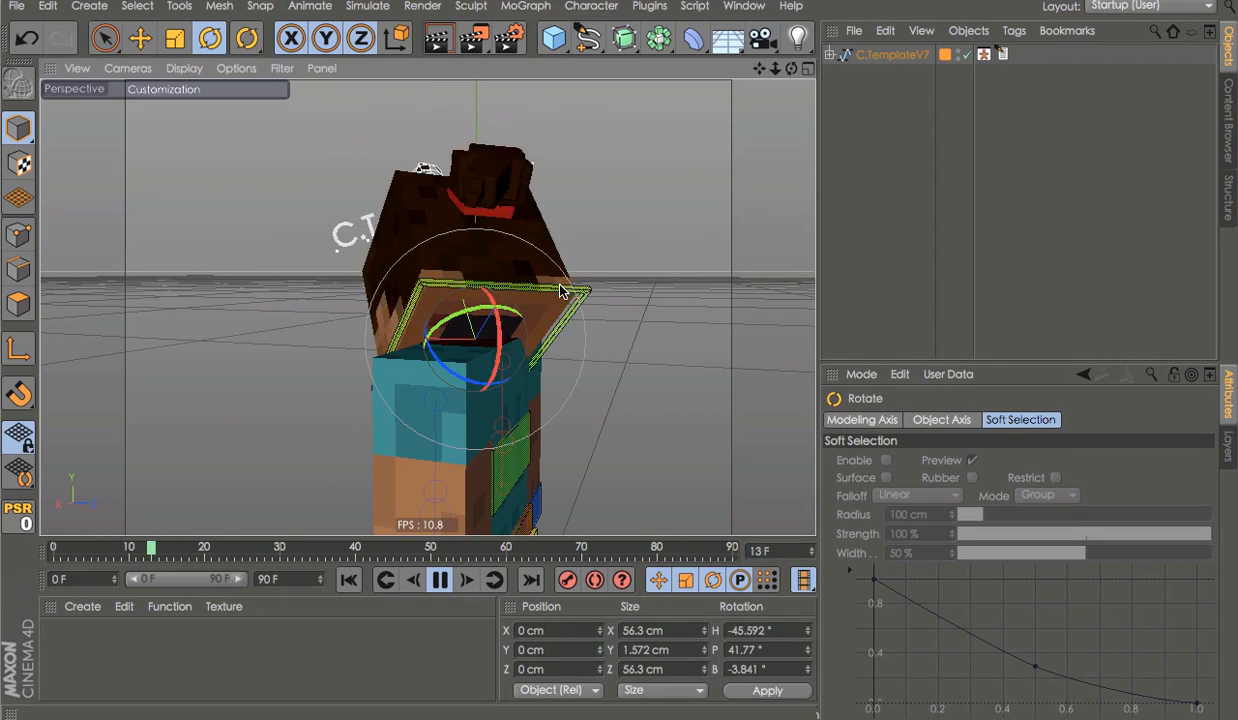
left_click_drag(576, 260, 790, 240, "alt")
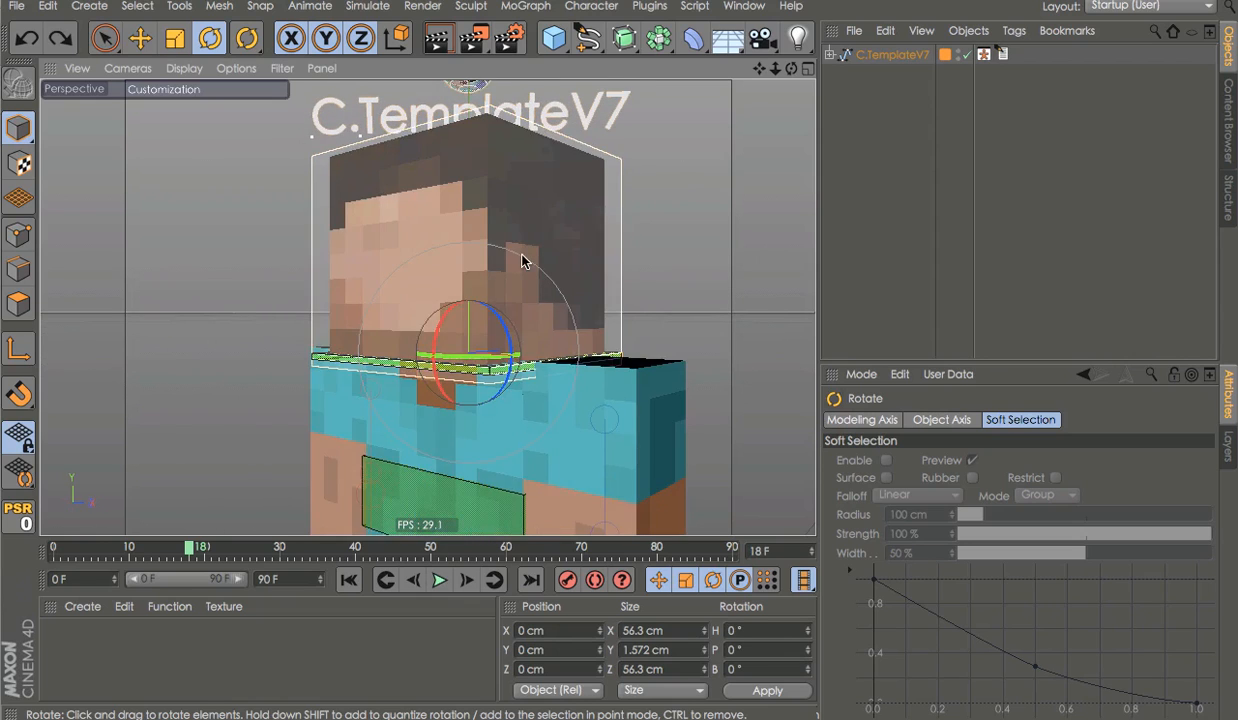
left_click_drag(522, 260, 505, 247, "alt")
left_click(520, 258)
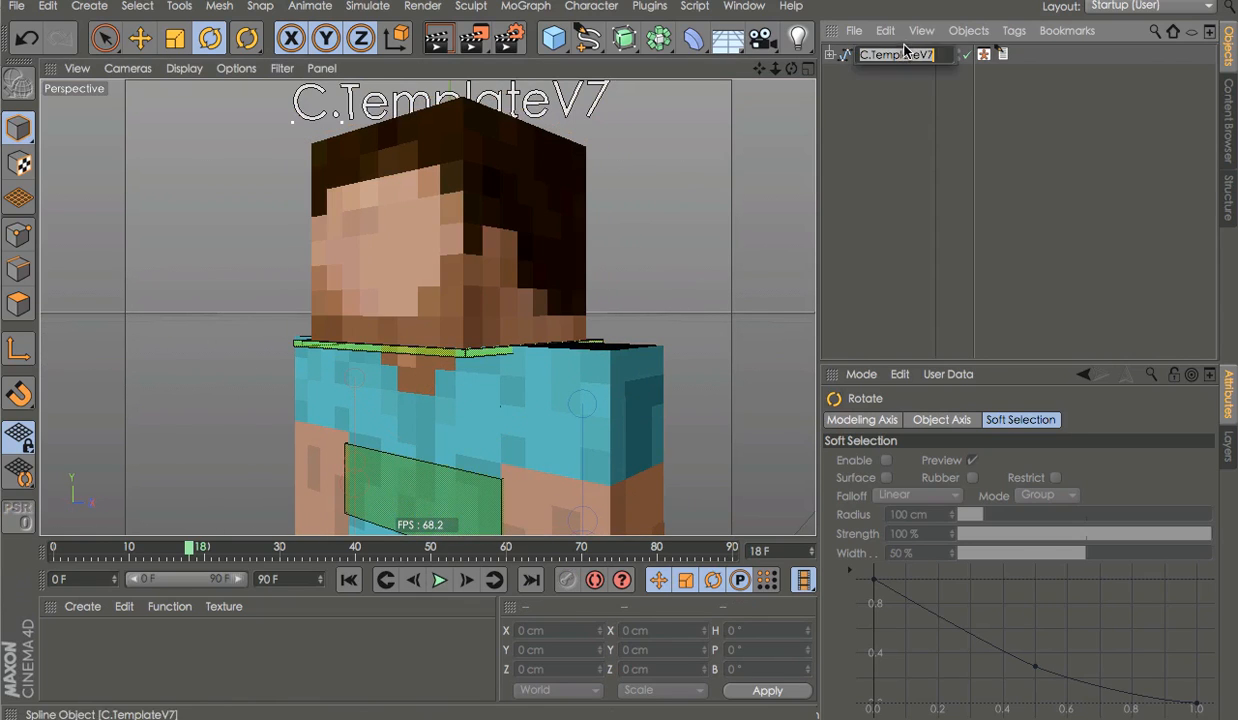
Clear out the current rig and load the third template preset into an empty scene
left_click(915, 55)
left_click(929, 70)
left_click_drag(888, 55, 605, 402)
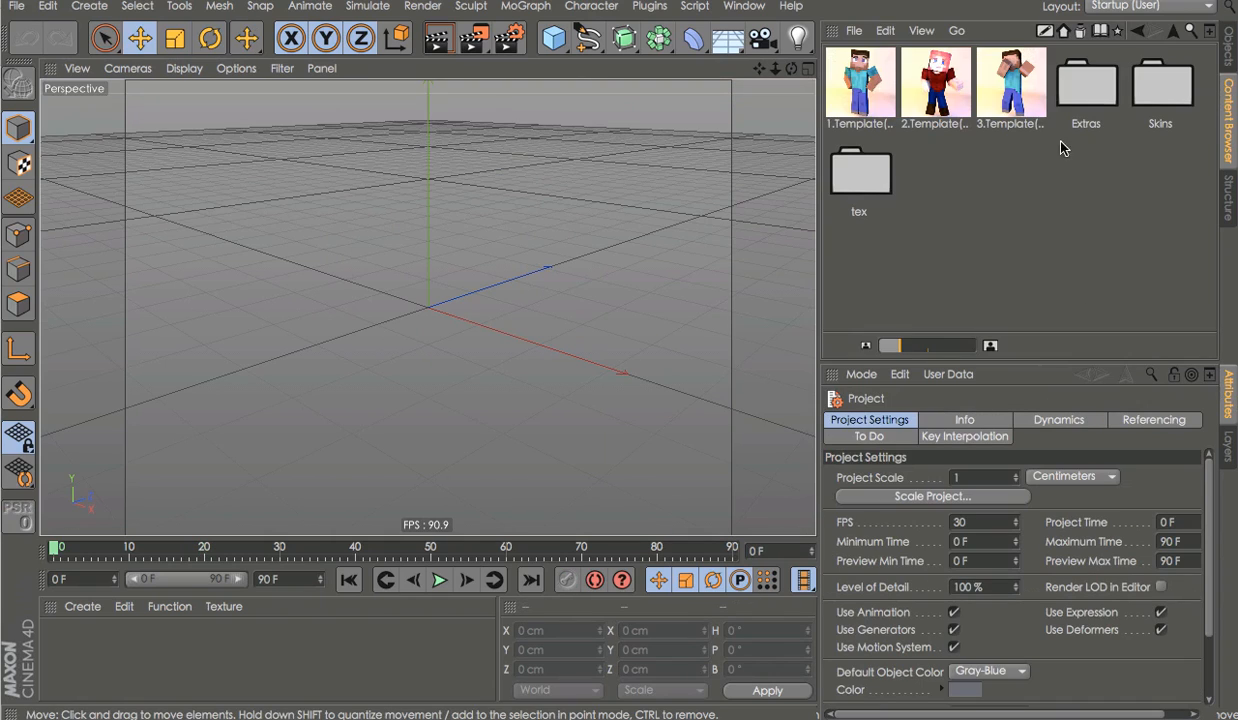
double_click(1010, 85)
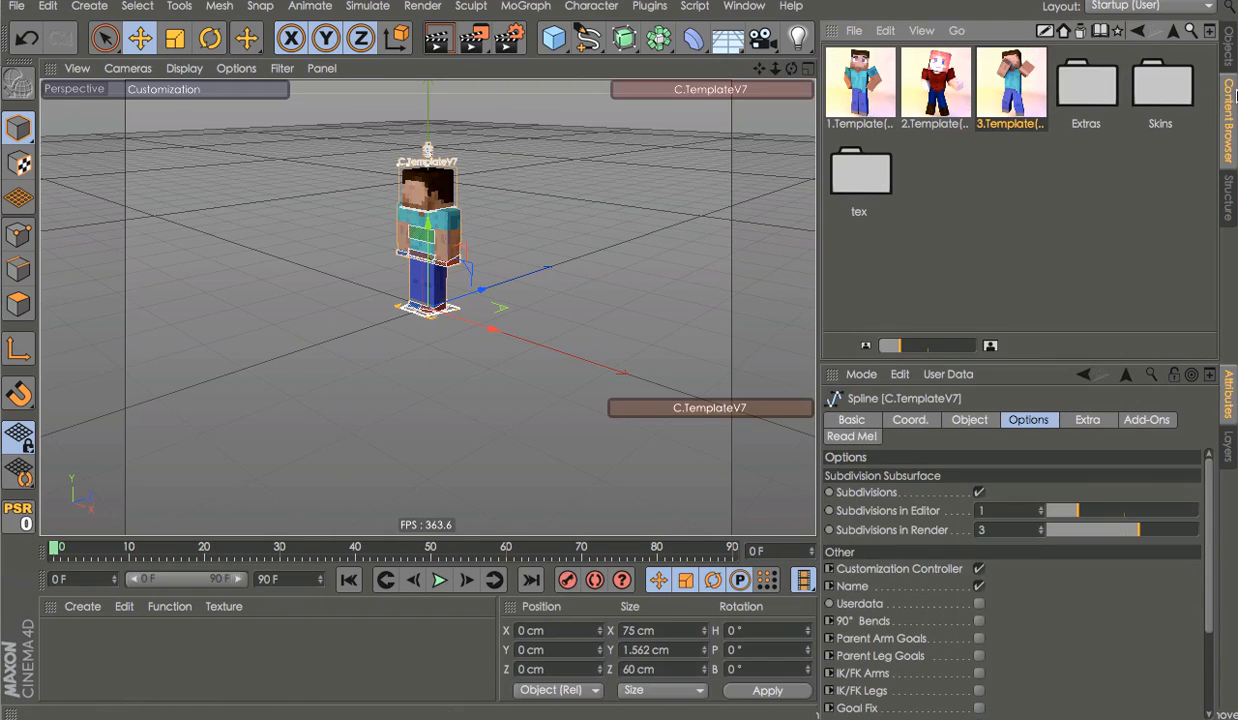
left_click(1230, 65)
left_click(1104, 204)
scroll(497, 167, "up", 5)
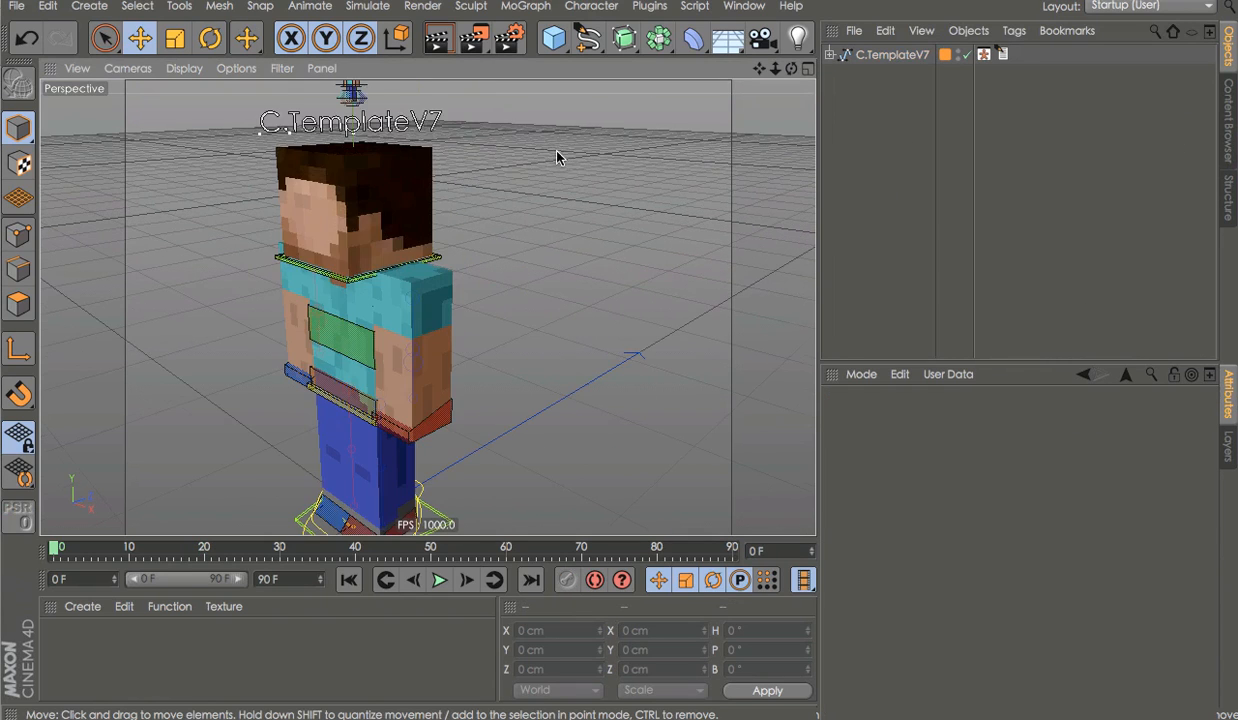
Expand the C.TemplateV7 hierarchy down to AutoWalk and preview the rig's Walk motion
left_click_drag(388, 265, 558, 270, "alt")
middle_click_drag(527, 365, 592, 270, "alt")
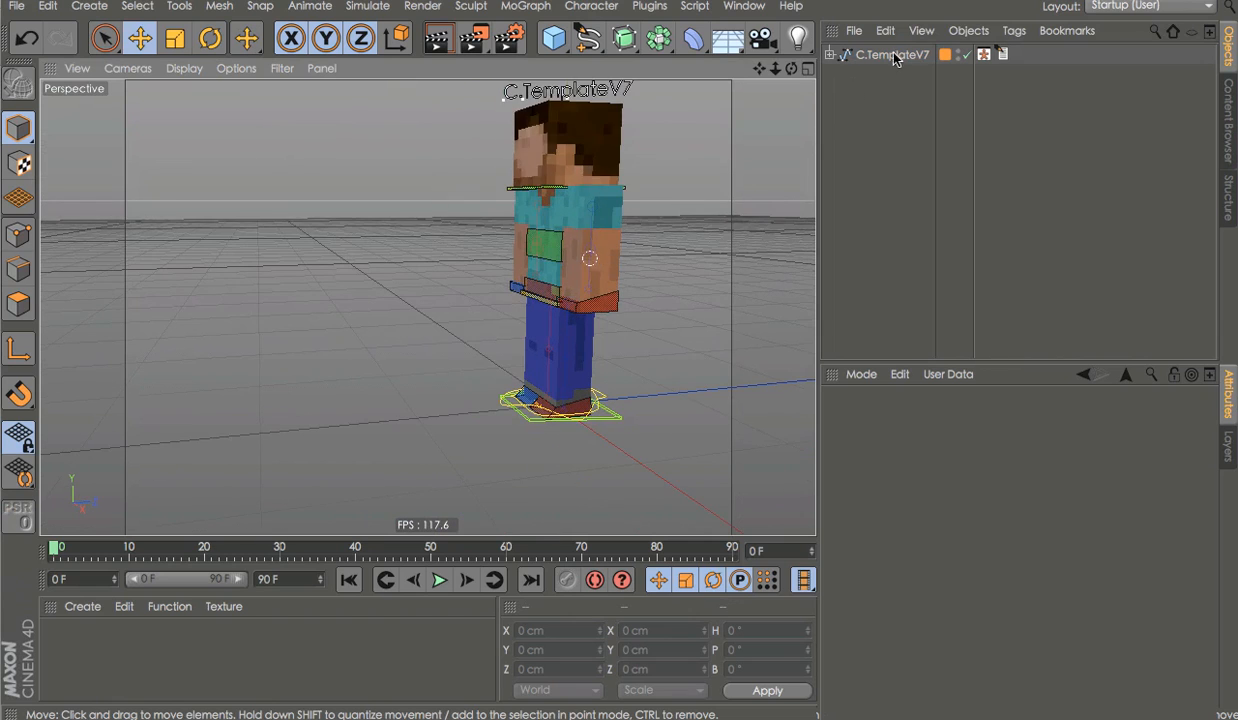
left_click(830, 54)
key("F8")
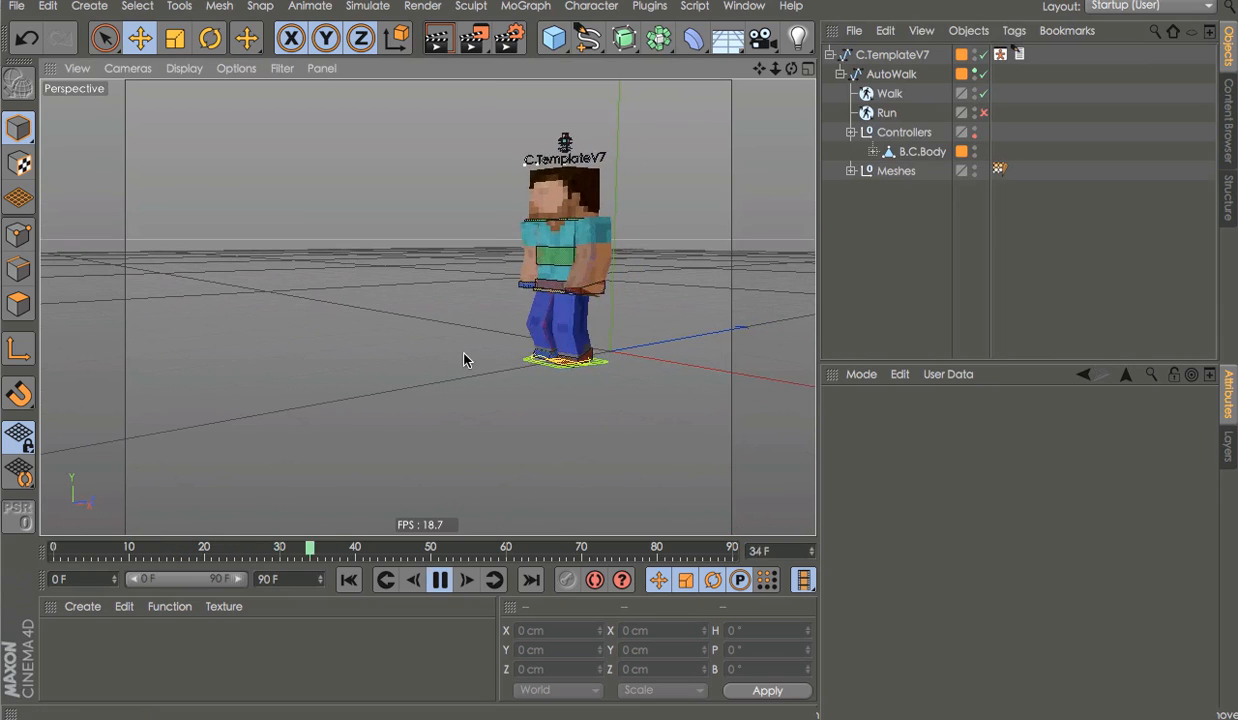
key("F8")
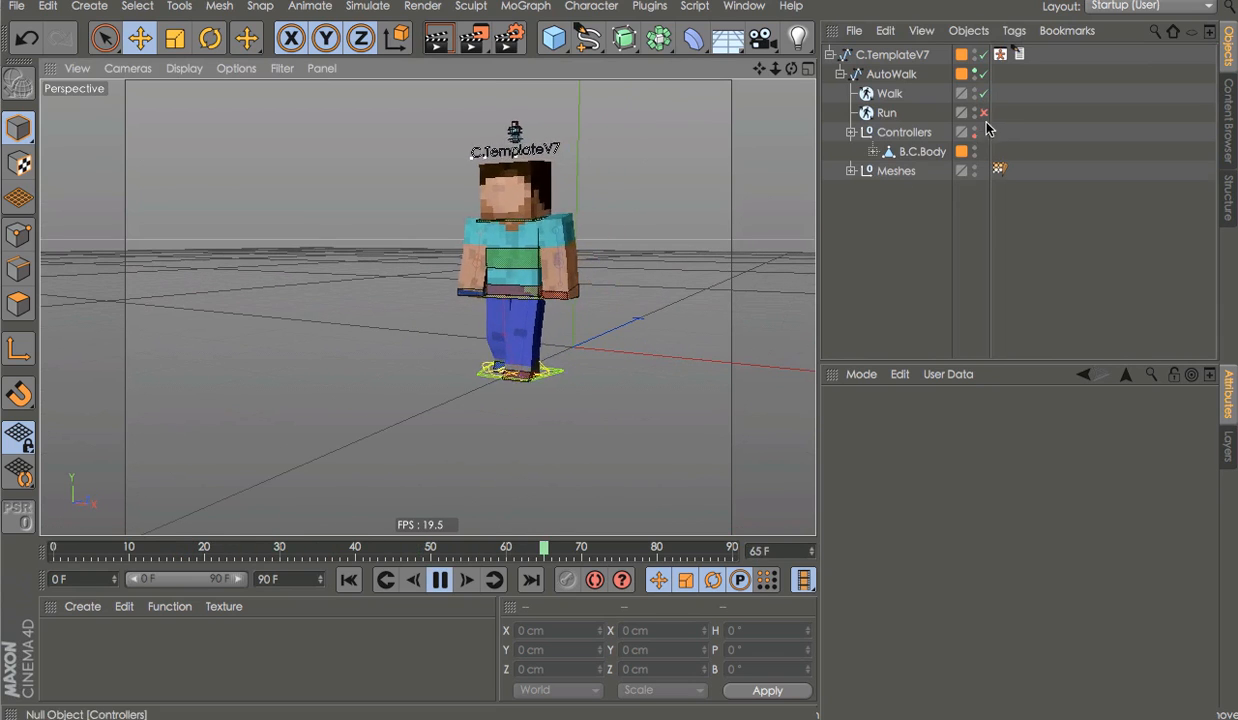
Disable Walk and enable Run under AutoWalk, previewing the run cycle
left_click(983, 94)
left_click(983, 110)
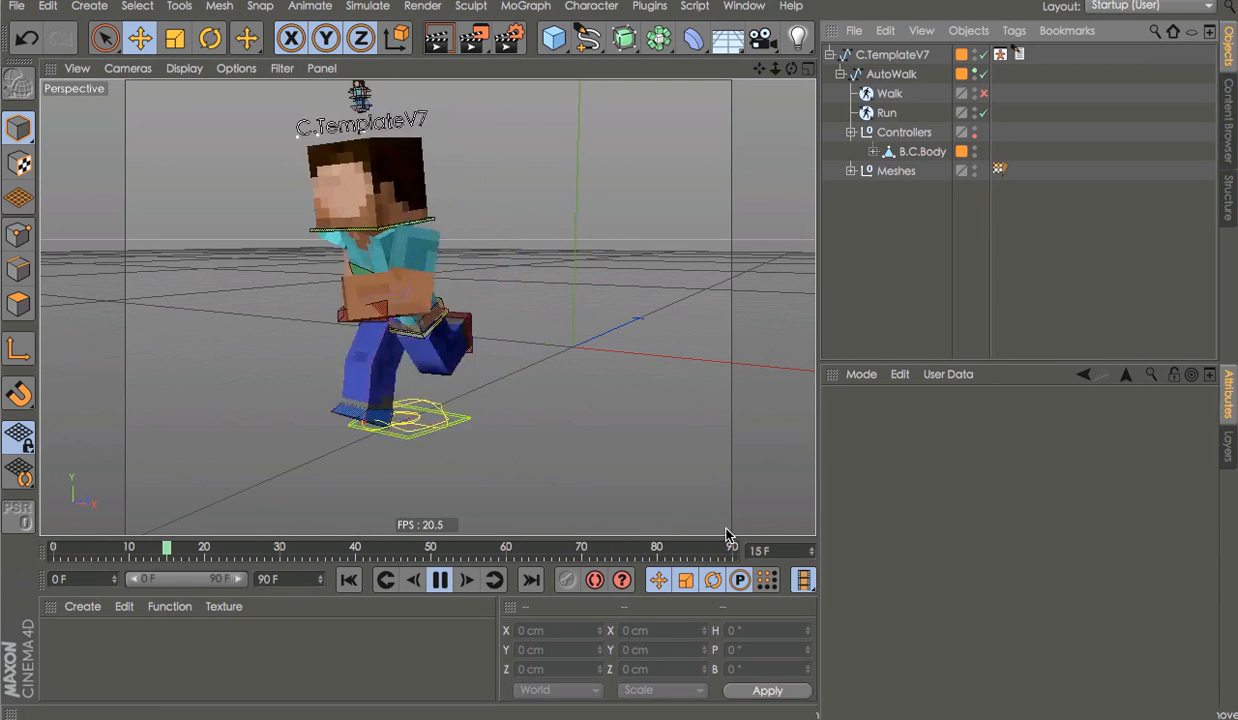
key("F8")
Disable Run, collapse the C.TemplateV7 hierarchy and select the rig
left_click(983, 113)
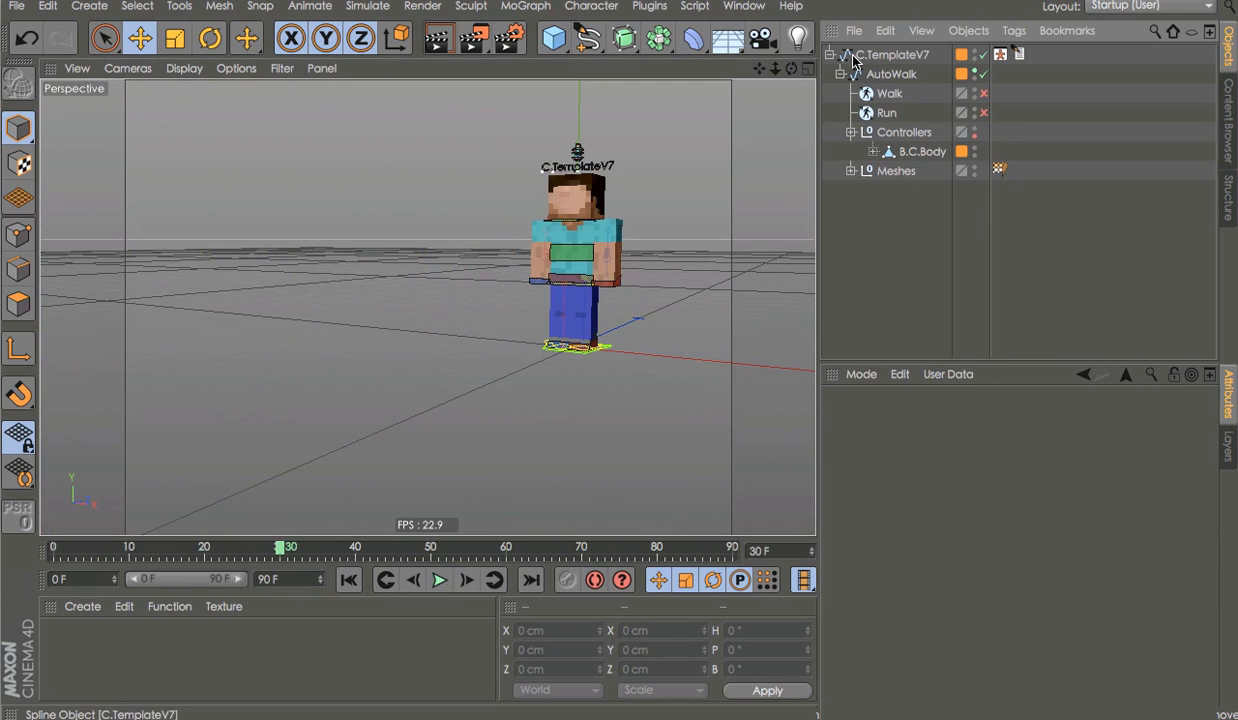
left_click(829, 56)
left_click(856, 57)
Select the red B.C.ArmLeft hand controller and try moving it to bend the arm, undoing the move
left_click_drag(691, 177, 523, 224, "alt")
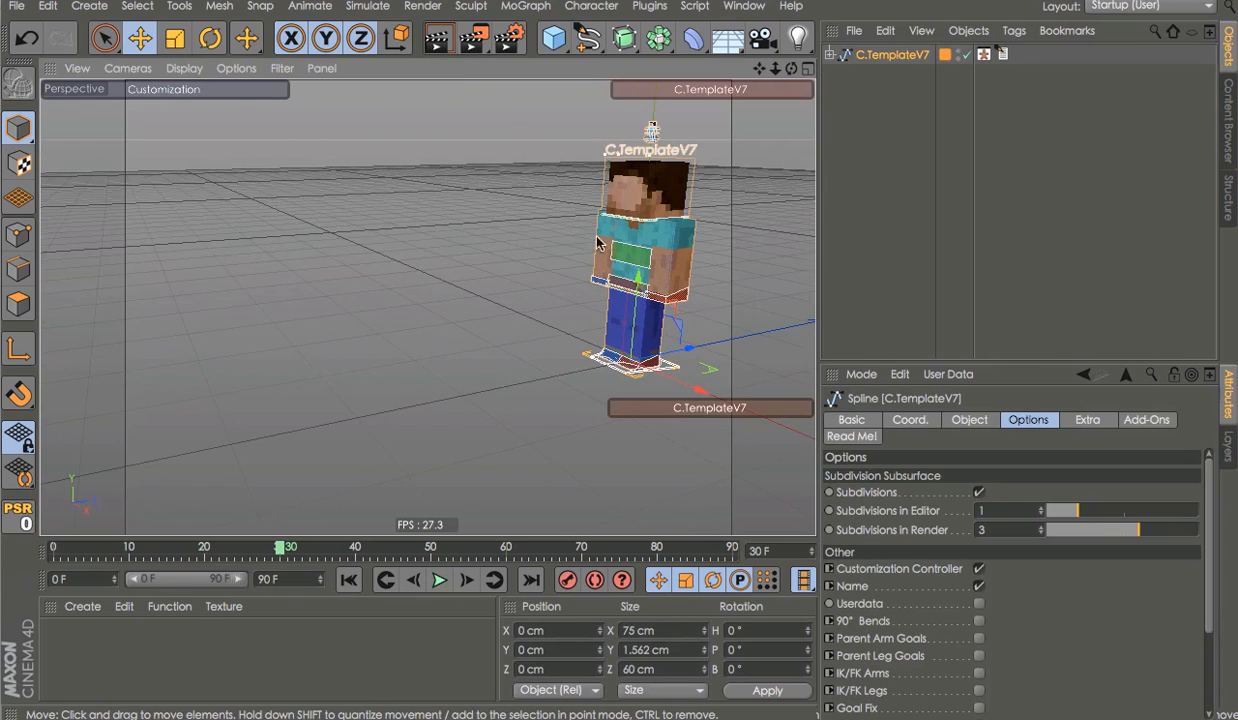
scroll(600, 238, "up", 5)
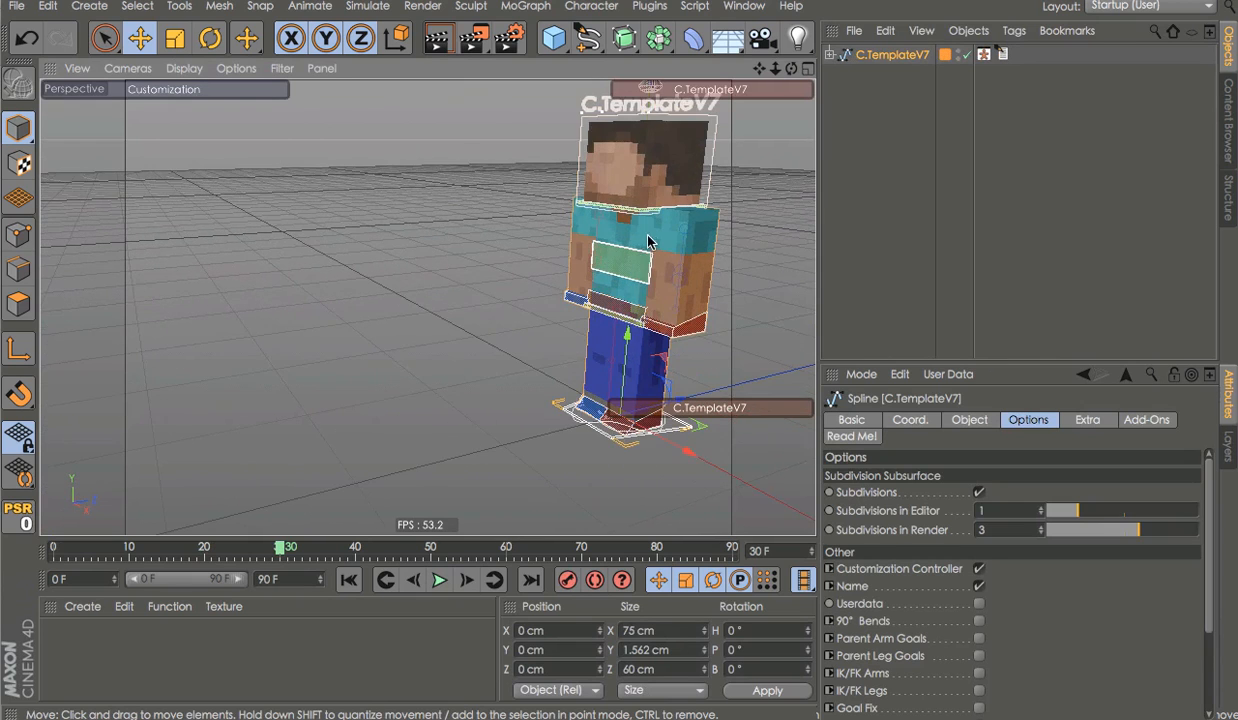
middle_click_drag(464, 271, 423, 281, "alt")
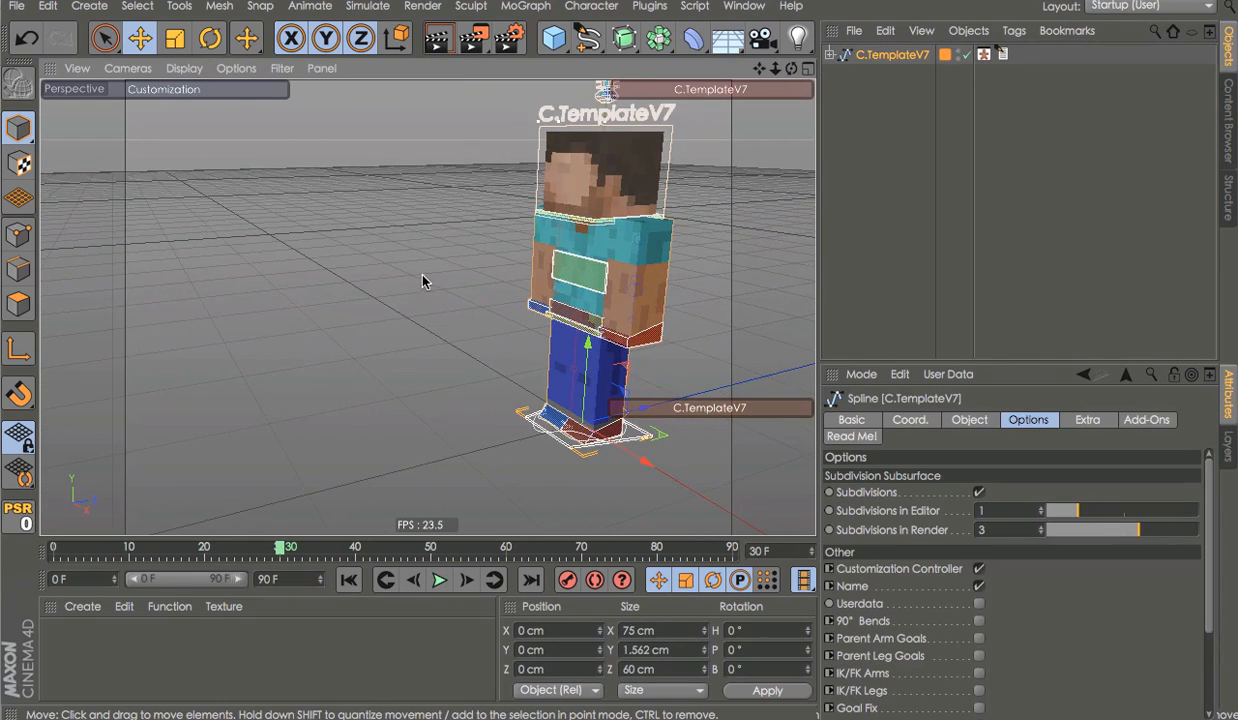
scroll(430, 275, "down", 3)
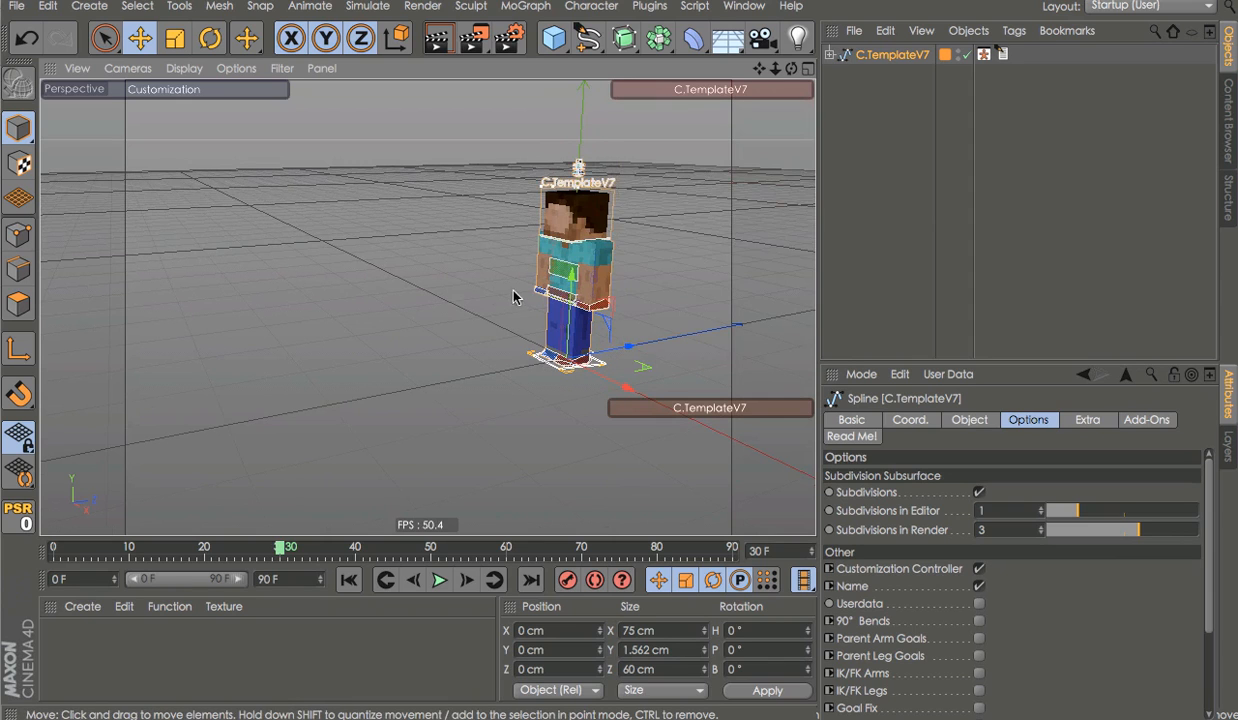
middle_click_drag(514, 292, 381, 285, "alt")
right_click_drag(550, 277, 476, 263, "alt")
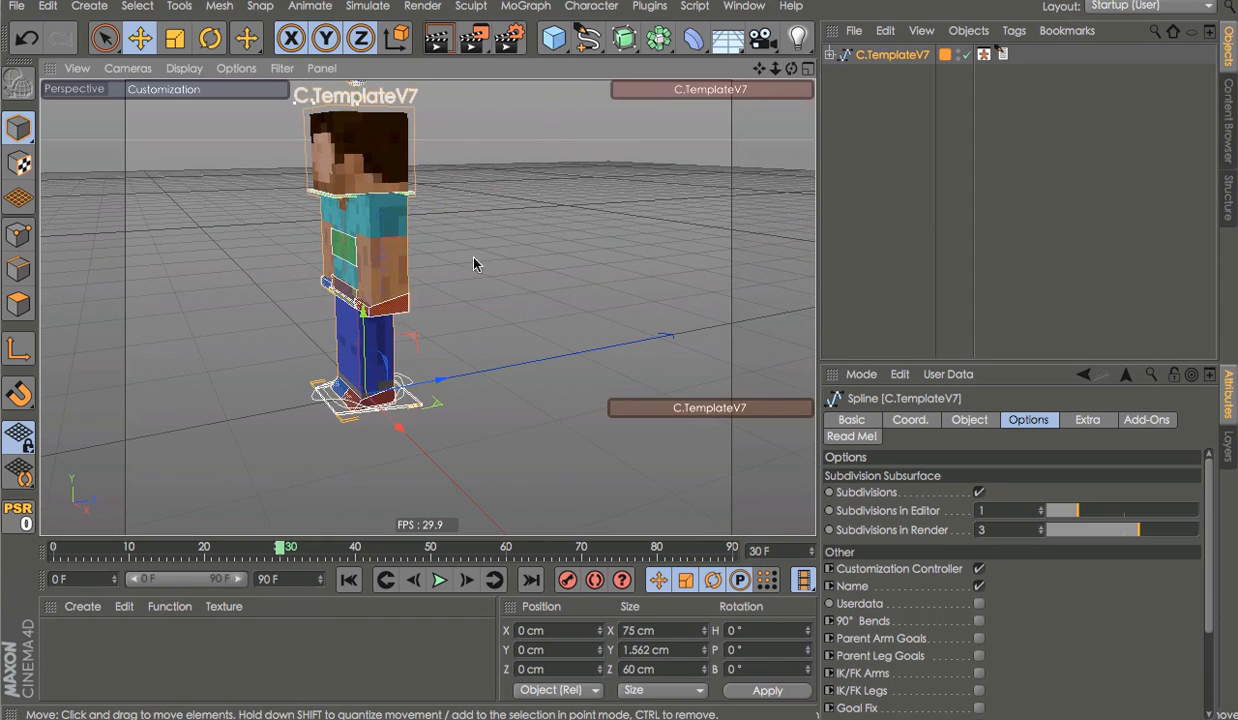
left_click(407, 305)
right_click_drag(284, 294, 317, 292, "alt")
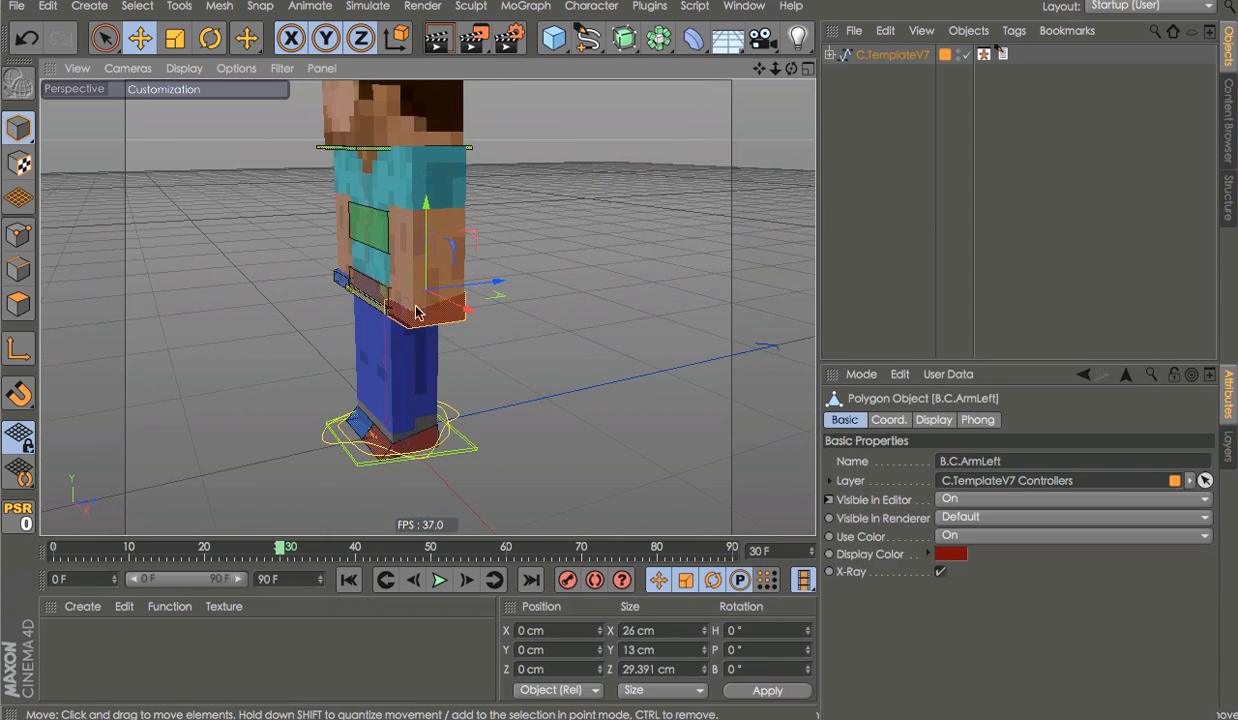
middle_click_drag(415, 309, 516, 352, "alt")
key("e")
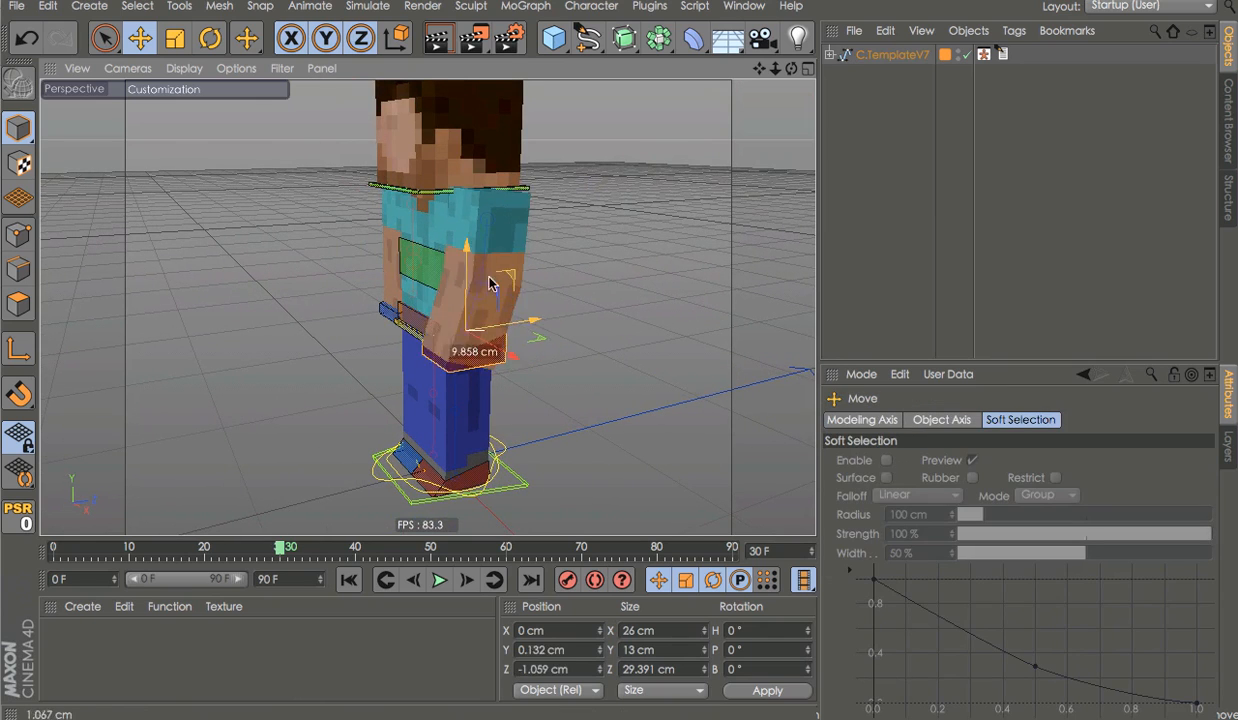
left_click_drag(490, 284, 566, 76)
key("ctrl+z")
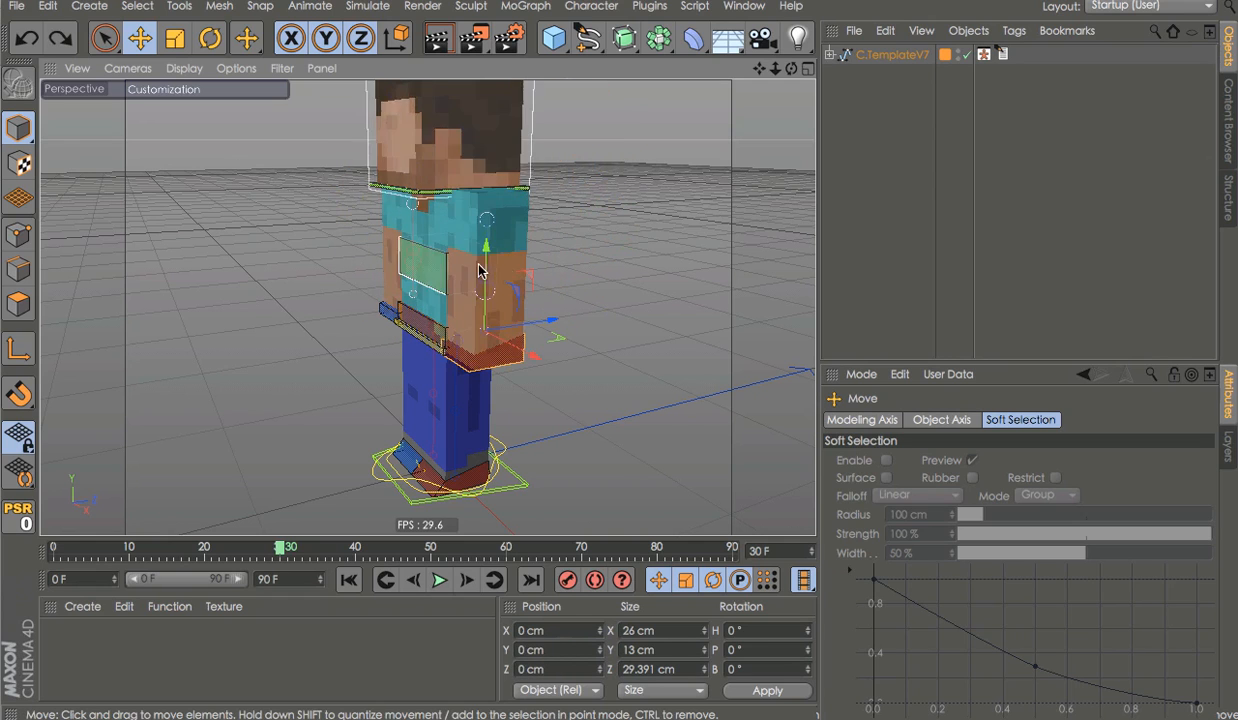
Raise the B.C.ArmLeft controller outward from the body and rotate it to about -66° bank
left_click_drag(479, 270, 747, 194, "alt")
left_click_drag(540, 338, 553, 257)
key("r")
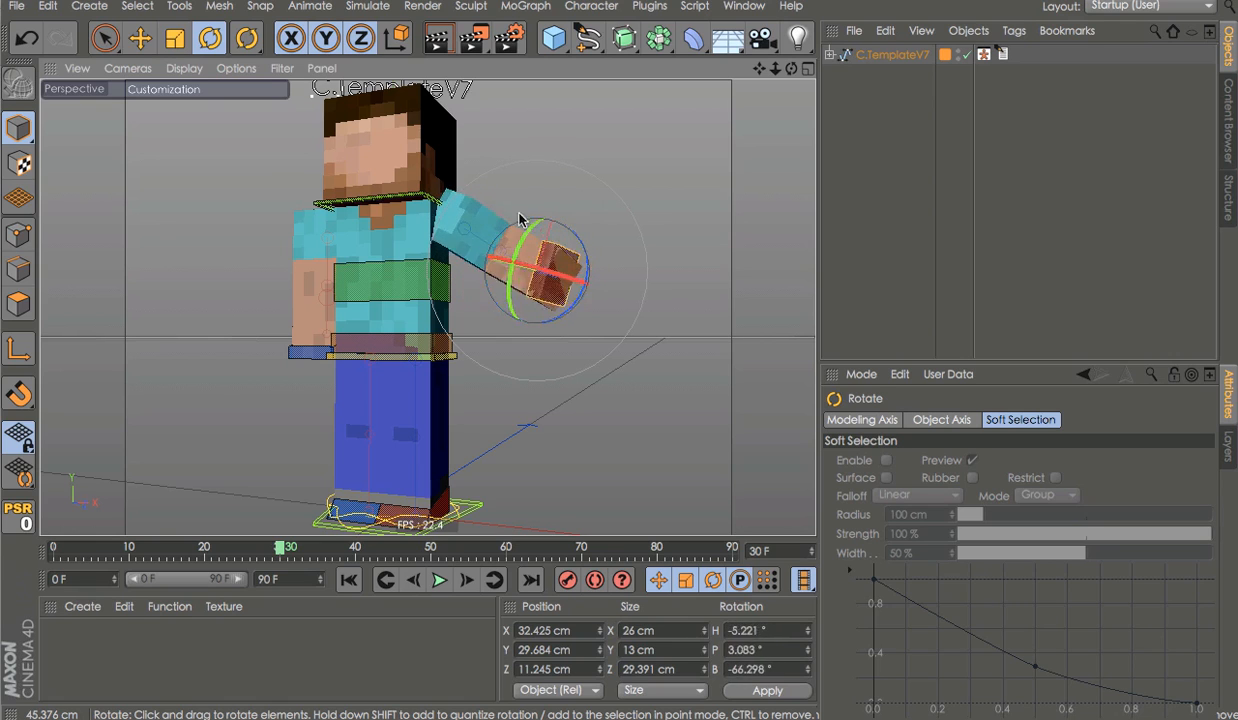
Rotate the raised red left hand controller to about -58° bank and undo the arm pose
mouse_move(517, 247)
left_mouse_down()
mouse_move(543, 209)
mouse_move(485, 289)
mouse_move(519, 251)
left_mouse_up()
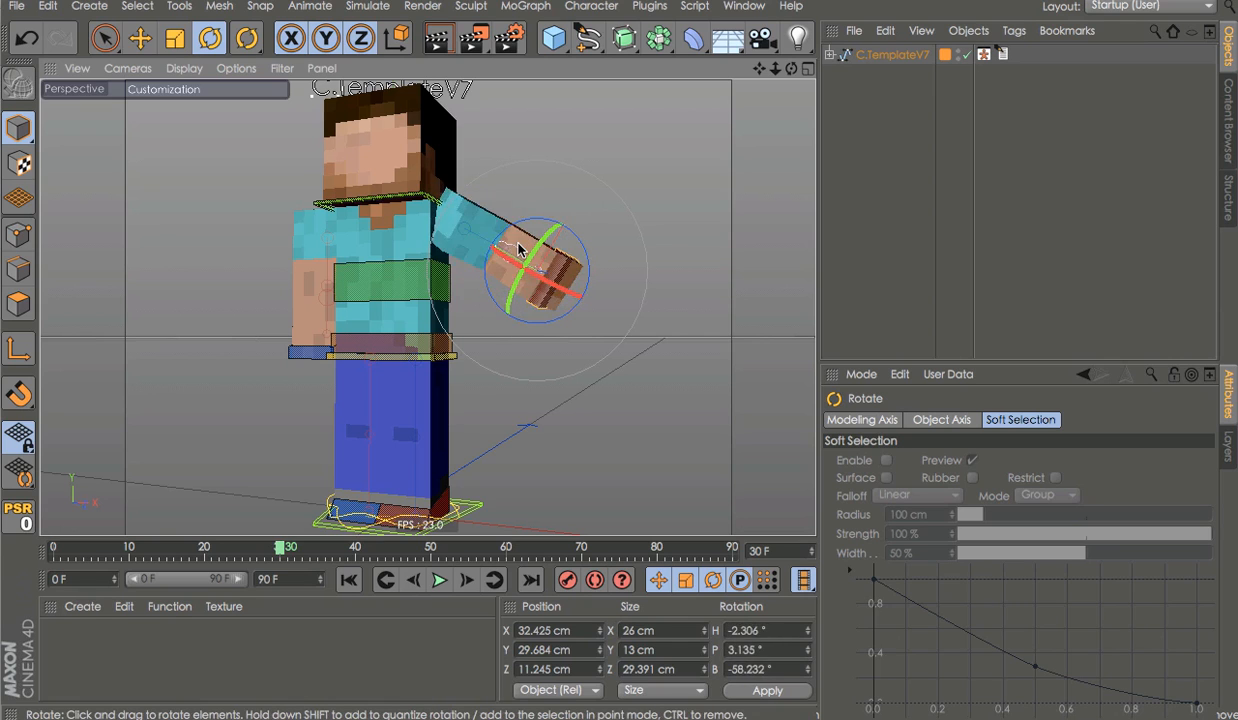
key("ctrl+z")
Bend the left arm at the elbow by rotating the J.B.C.WristLeft joint to about 23° pitch
left_click(467, 305)
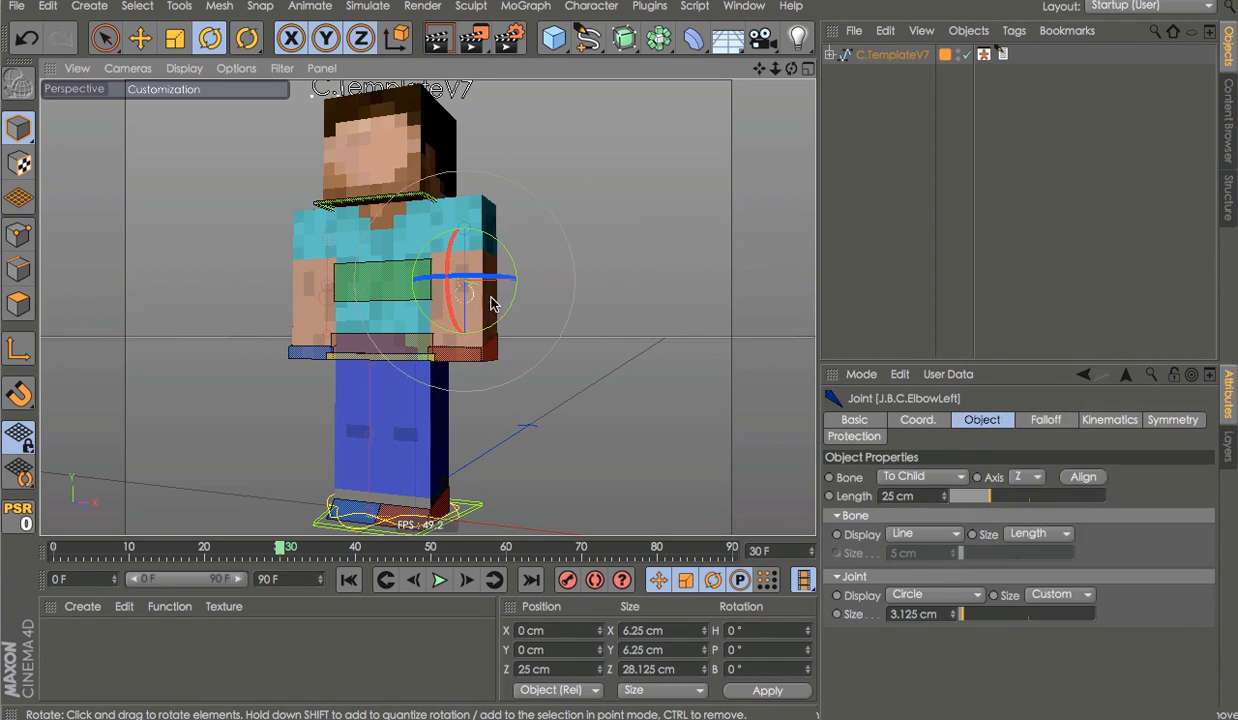
key("r")
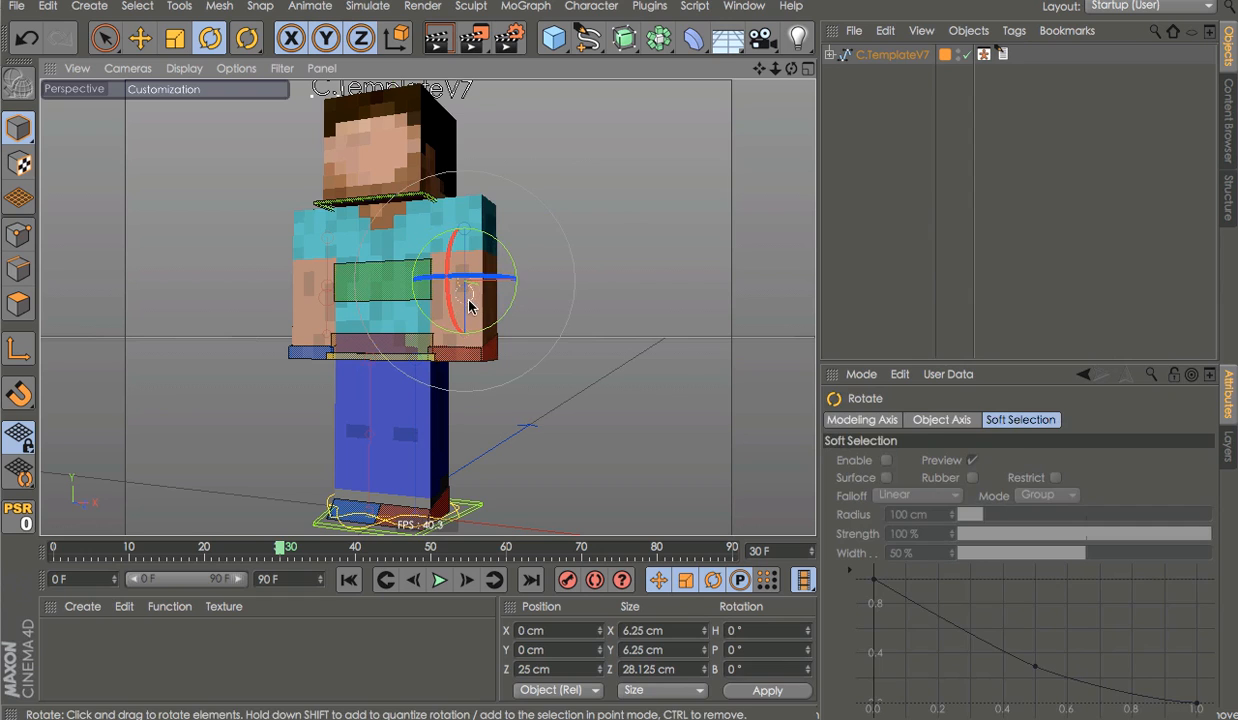
left_click(474, 306)
left_click(478, 314)
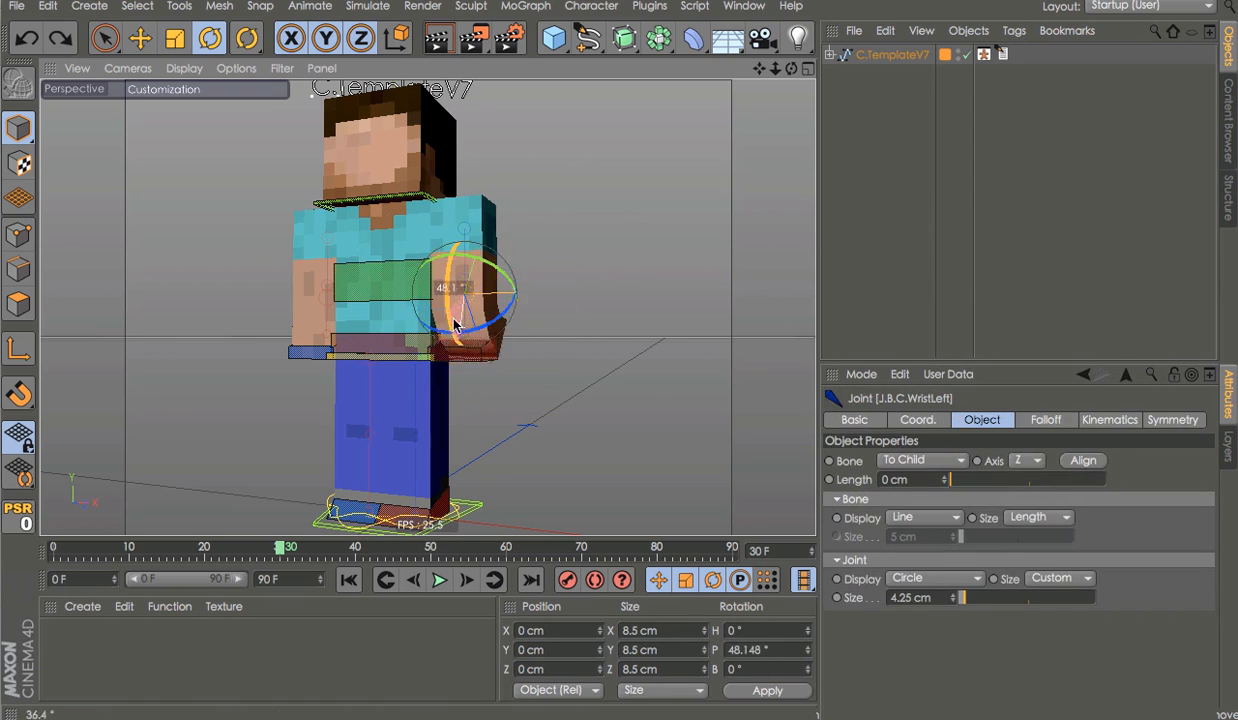
left_click_drag(432, 329, 215, 334, "alt")
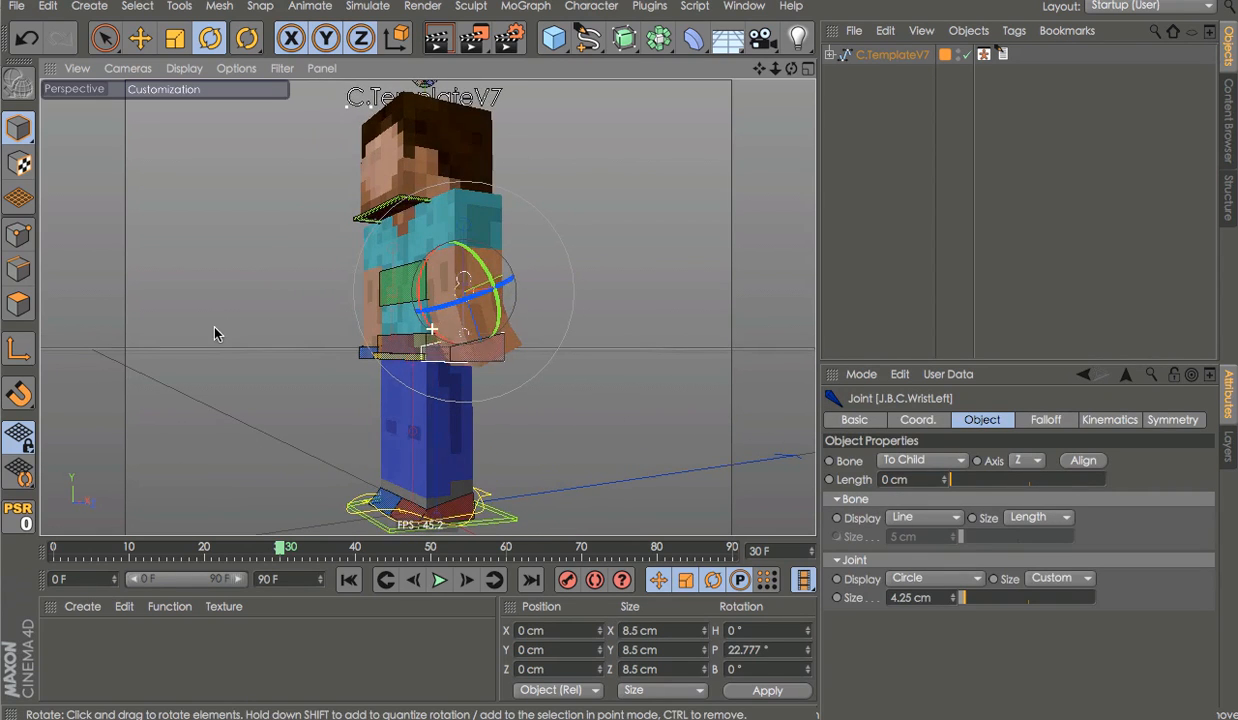
left_click_drag(407, 281, 693, 285, "alt")
Try rotating the upper body with the green chest controller, undoing the rotation
left_click(475, 258)
left_click_drag(450, 270, 464, 302)
key("ctrl+z")
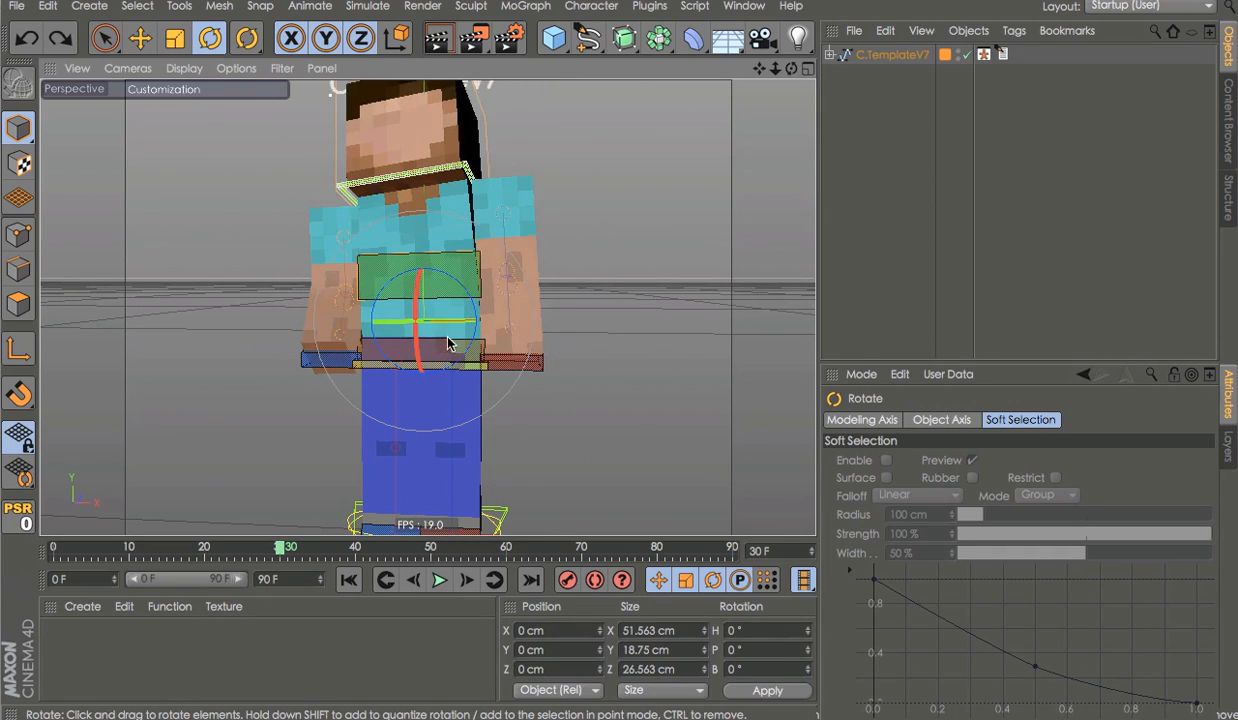
Try rotating the J.B.C.Hip controller and the green neck controller for the head, undoing both
left_click(455, 350)
left_click(453, 344)
left_click(453, 346)
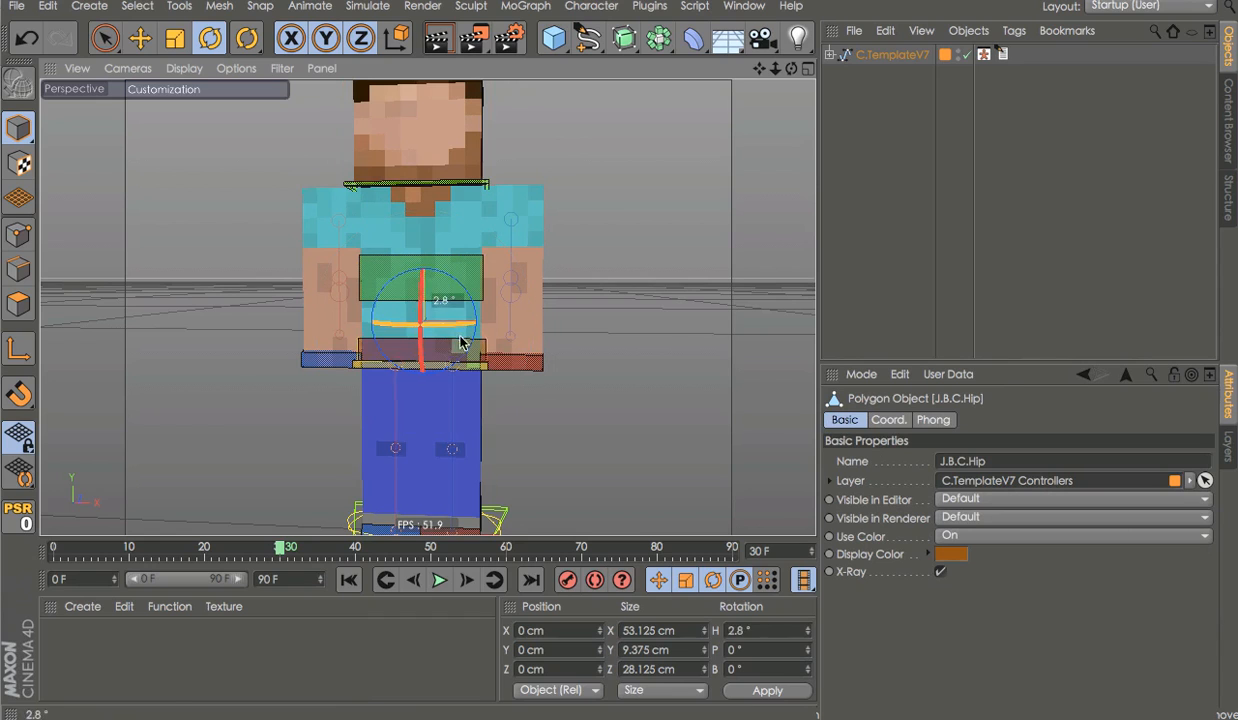
left_click_drag(437, 270, 493, 214)
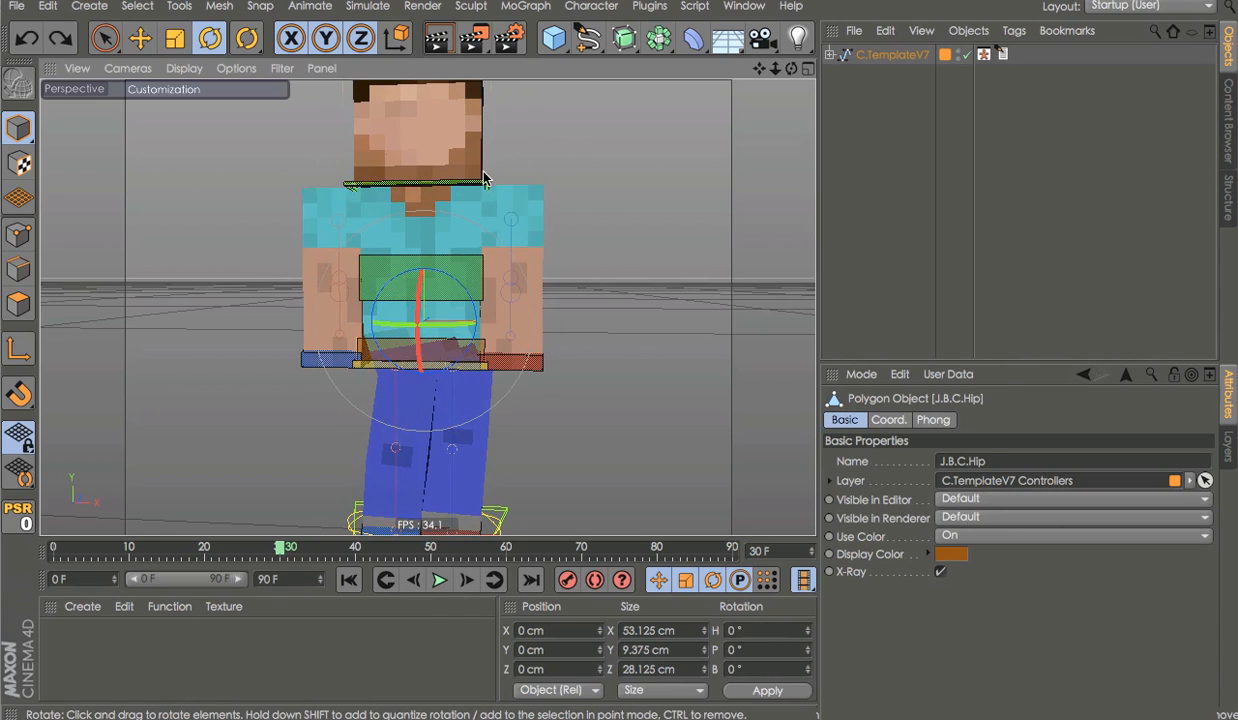
left_click_drag(463, 170, 469, 255)
key("ctrl+z")
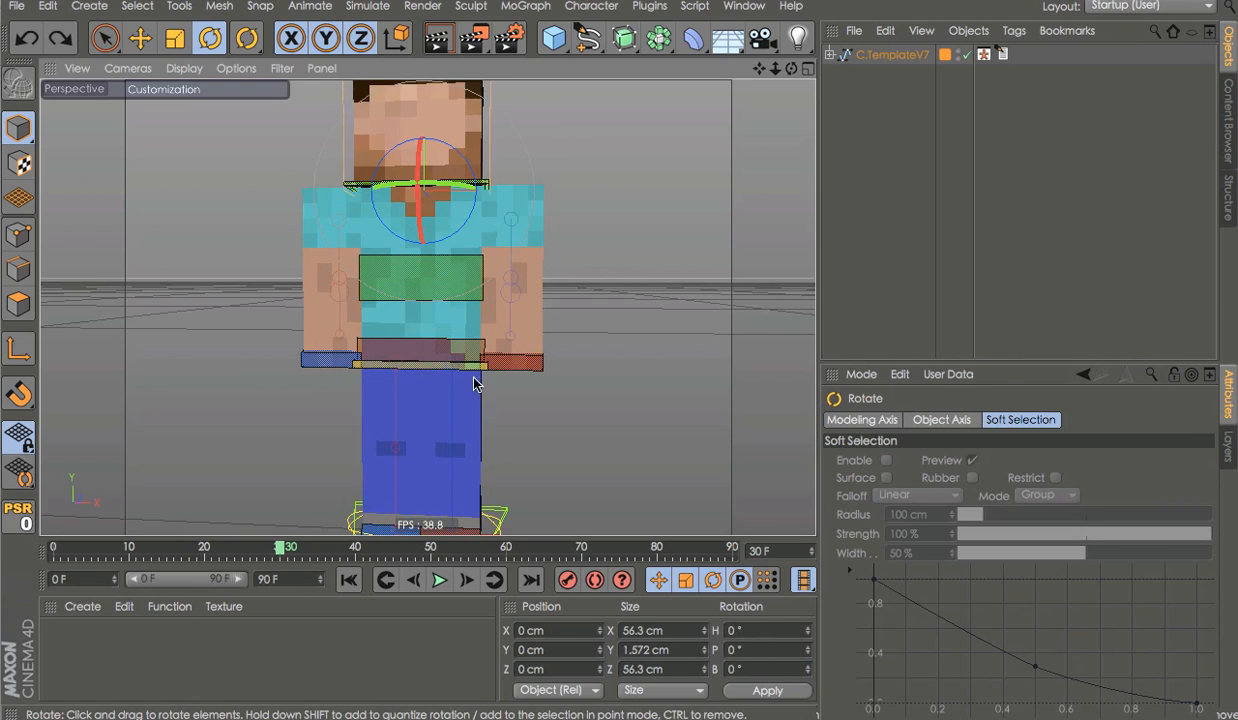
Try moving the left foot controller with the Move tool to pose the leg, undoing the move
middle_click_drag(480, 414, 482, 343, "alt")
left_click_drag(482, 350, 569, 335, "alt")
left_click(545, 455)
key("e")
key("ctrl+z")
middle_click_drag(554, 417, 553, 371, "alt")
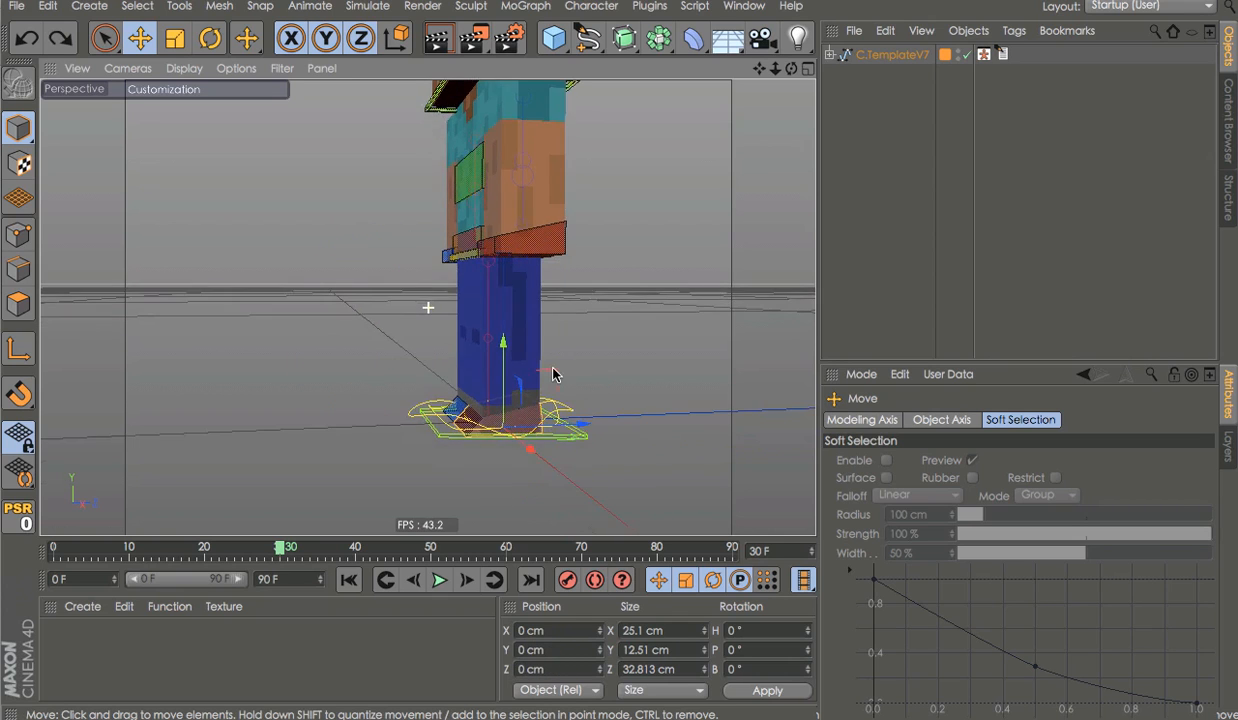
Move the AutoWalk spline along Z to about -297 cm to preview the walk, and undo the move
left_click_drag(554, 374, 299, 407, "alt")
left_click(497, 414)
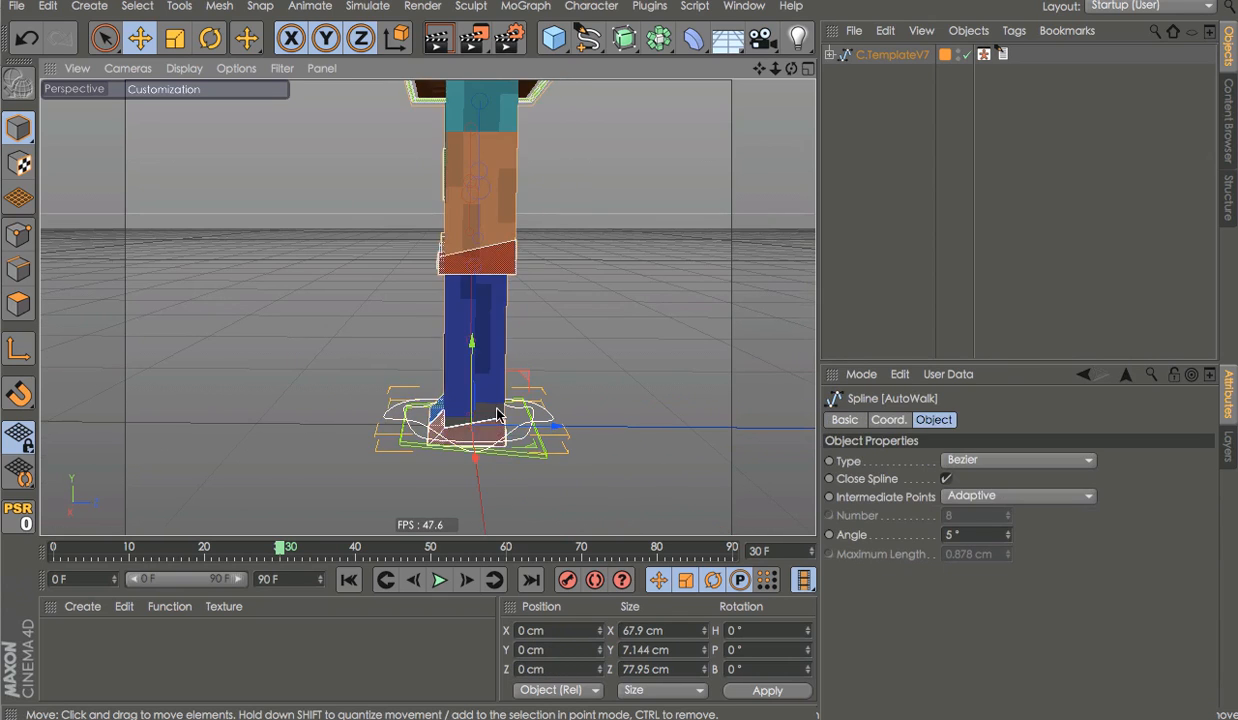
scroll(497, 414, "down", 5)
left_click_drag(499, 414, 197, 410, "alt")
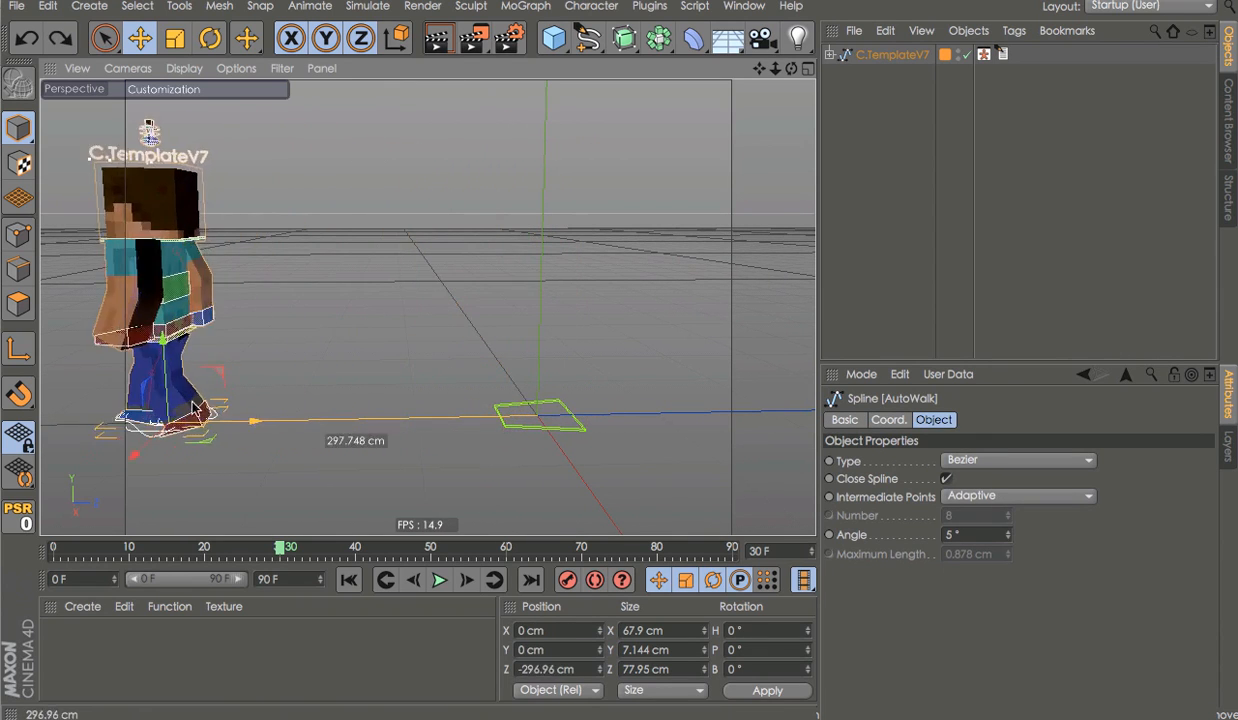
key("ctrl+z")
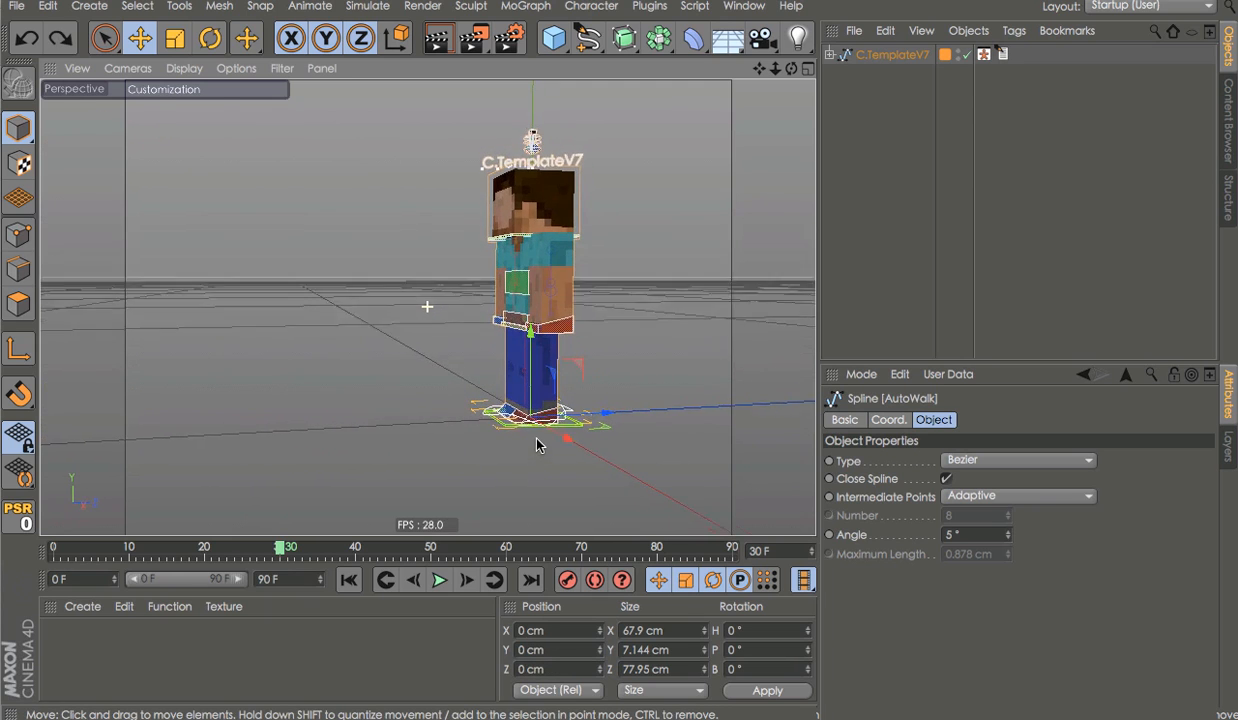
left_click_drag(534, 180, 716, 172, "alt")
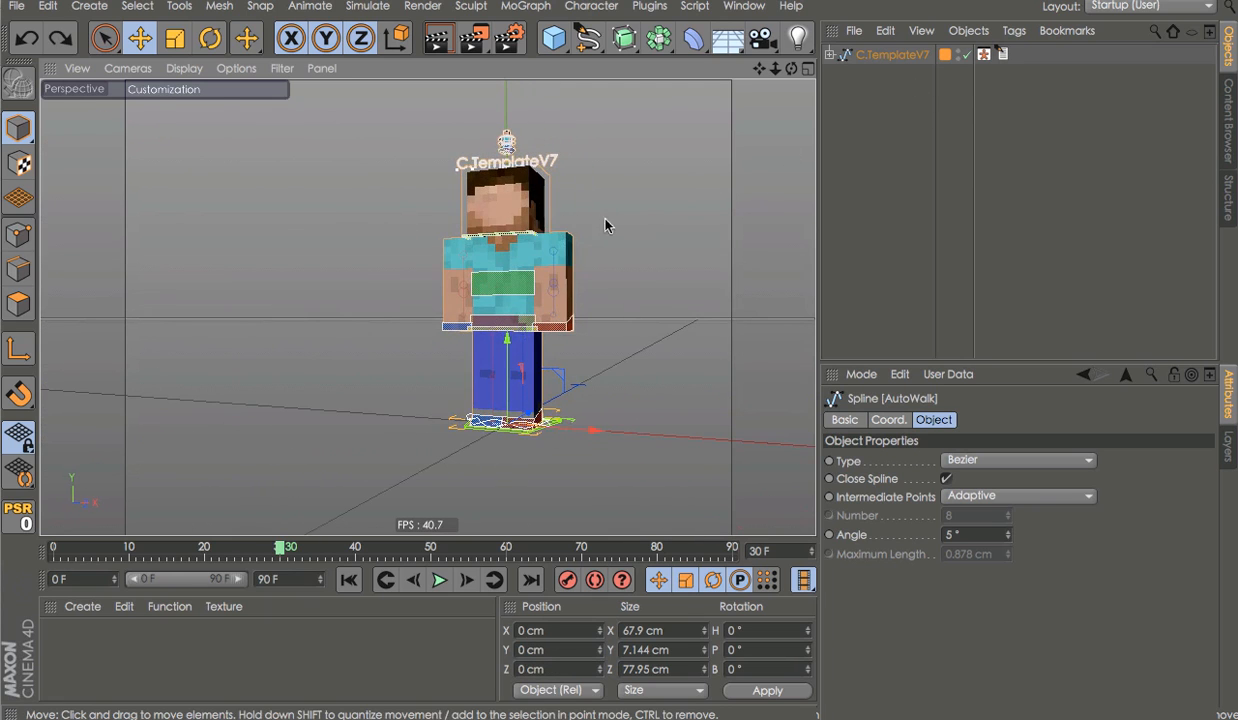
left_click_drag(604, 225, 557, 320, "alt")
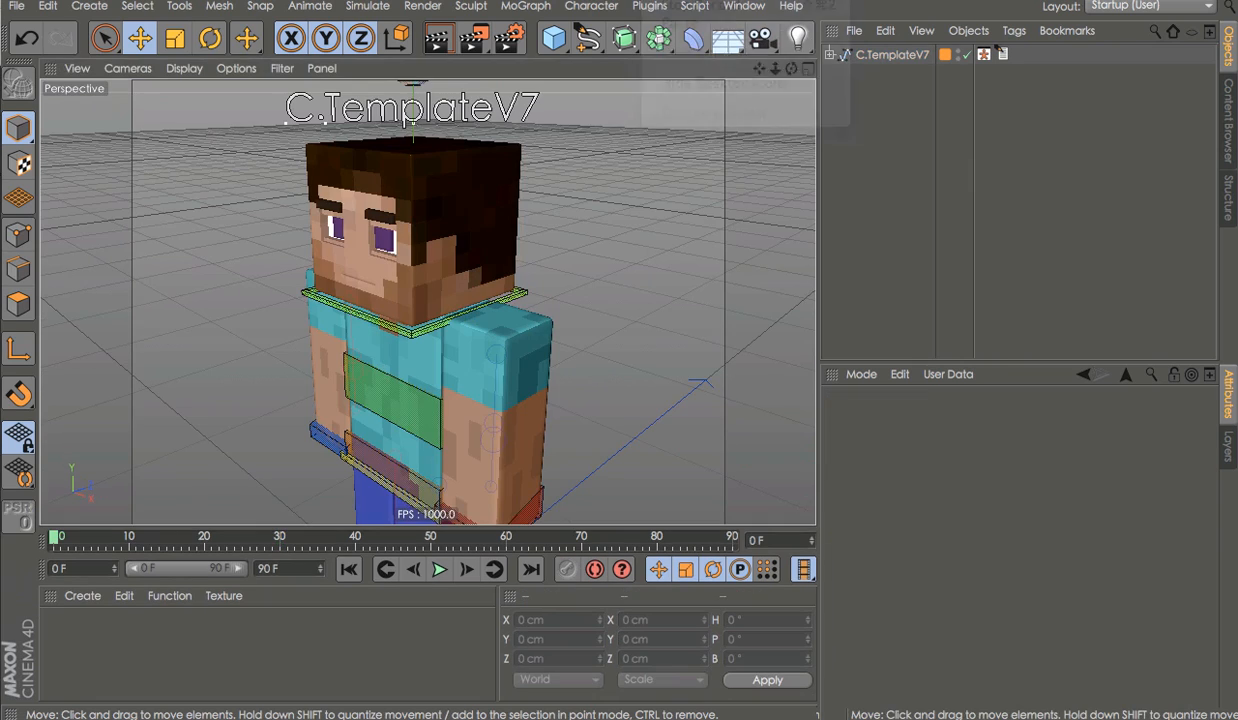
Open the Visual Selector tag of C.TemplateV7 and view its Body and Head pages
double_click(985, 55)
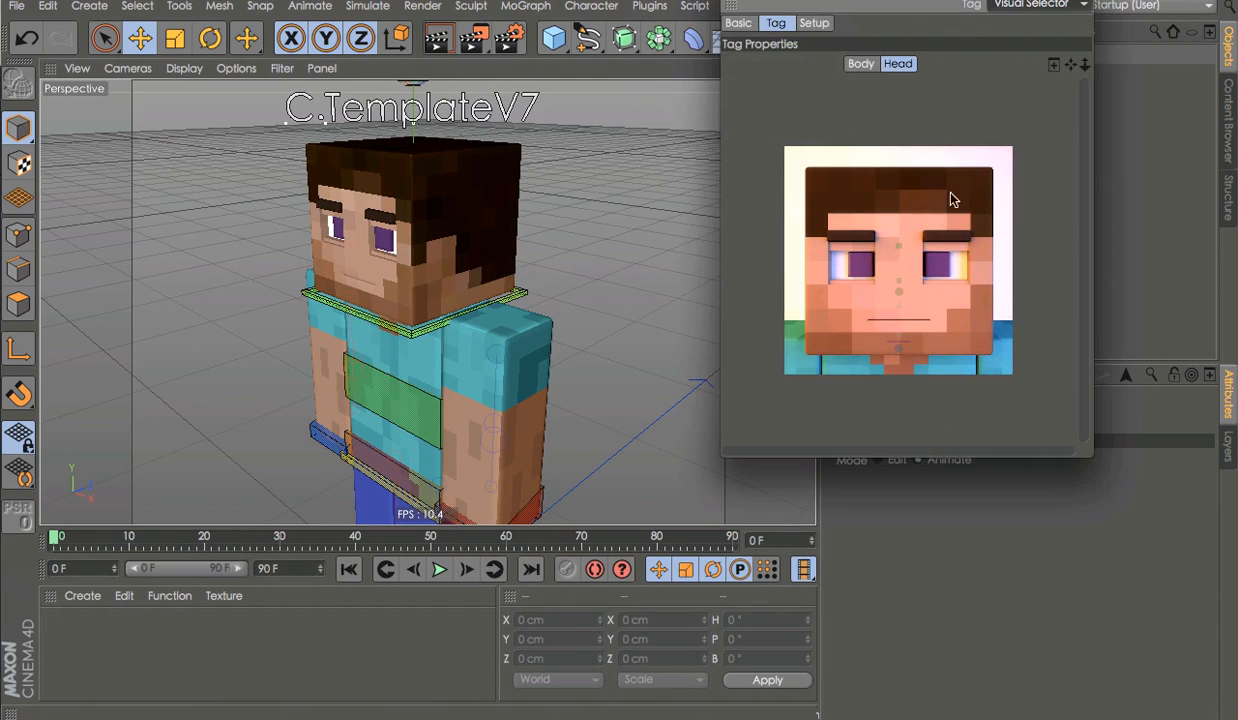
left_click(859, 64)
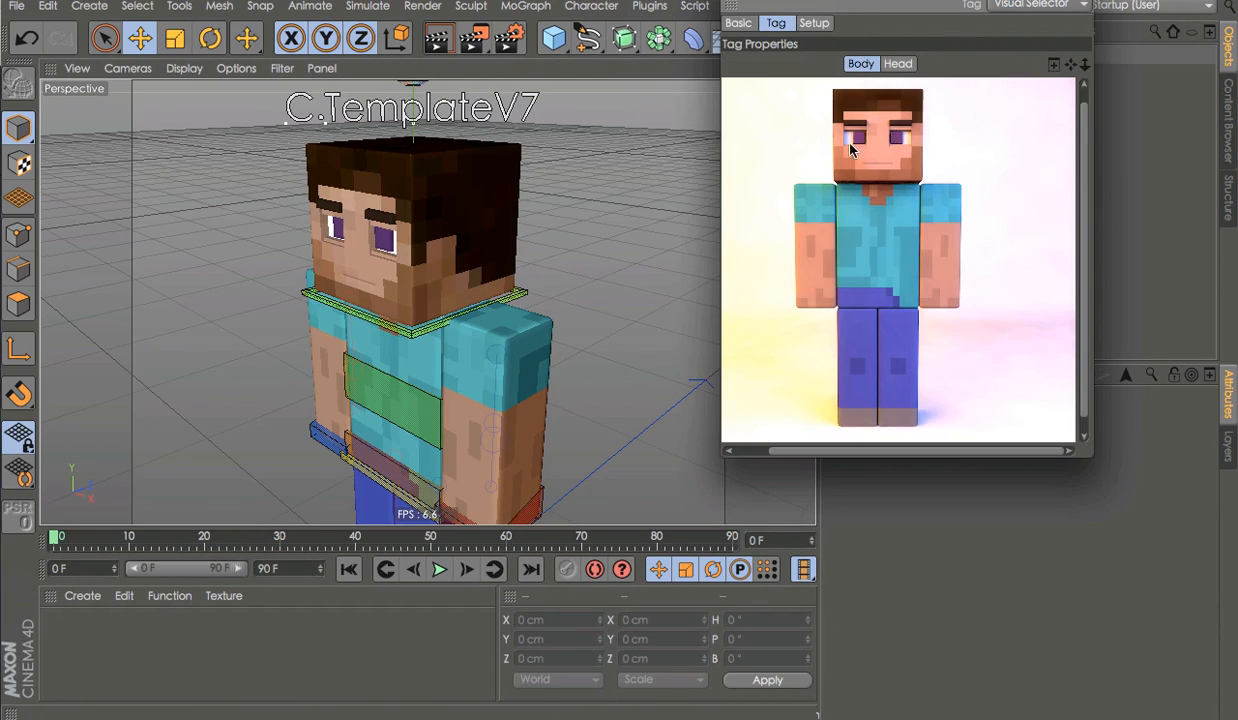
left_click(900, 64)
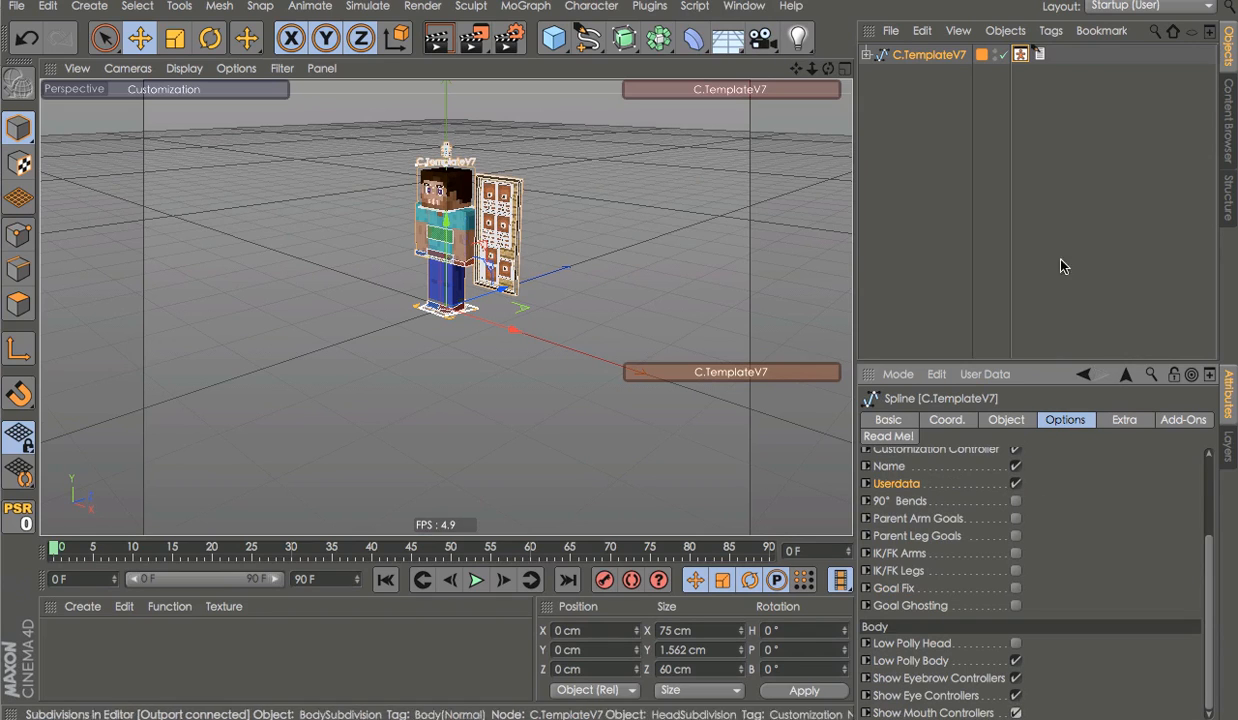
Examine the Head page of the Visual Selector against the rig's face controllers and userdata board, and close the selector
double_click(1018, 60)
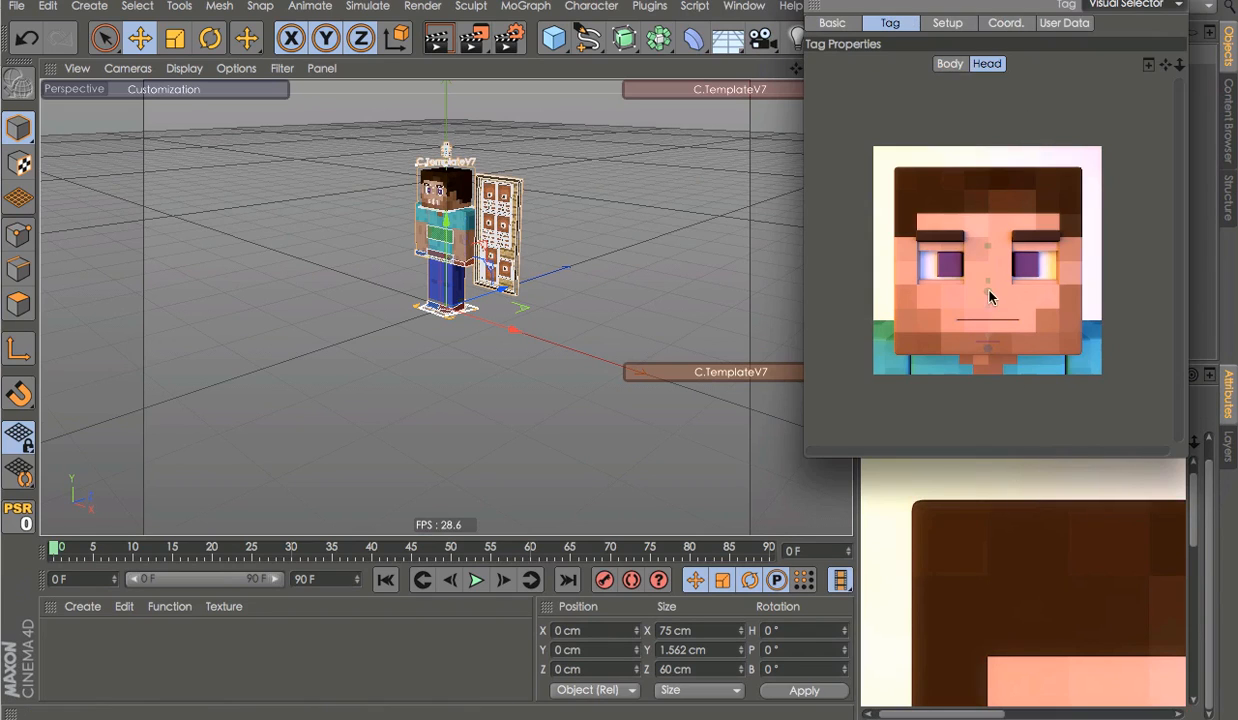
scroll(560, 173, "up", 2)
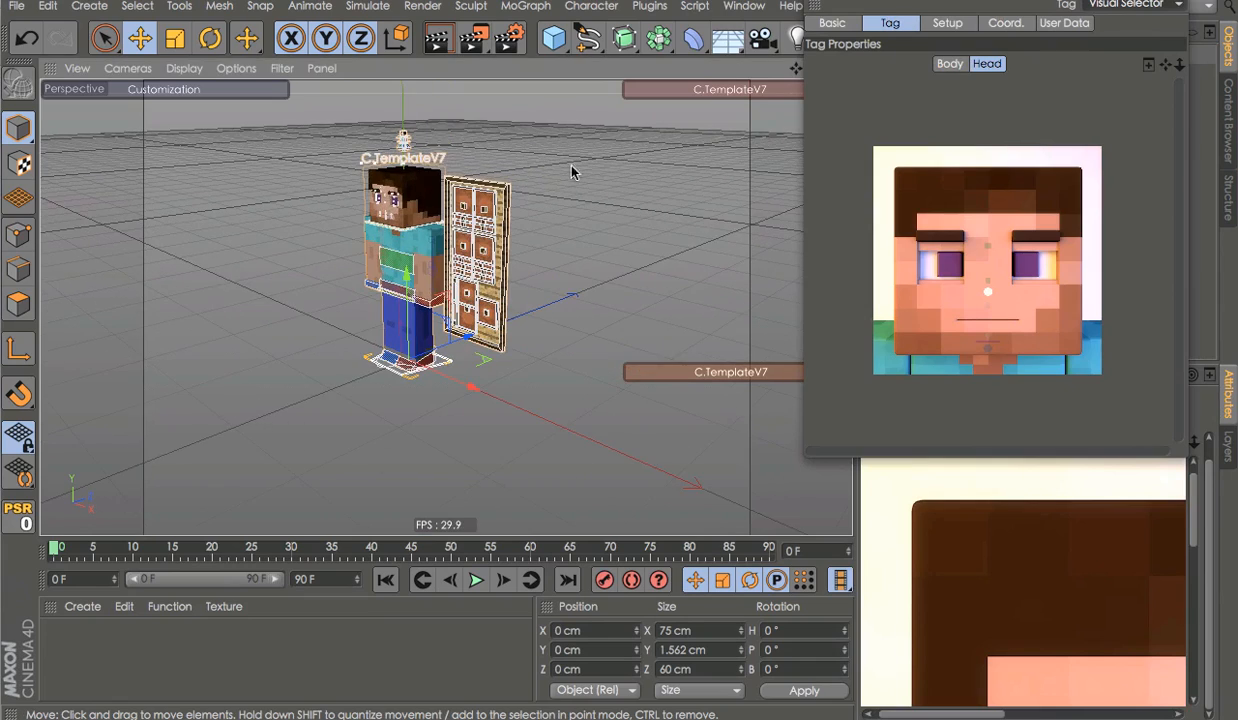
scroll(404, 198, "up", 4)
scroll(600, 170, "up", 2)
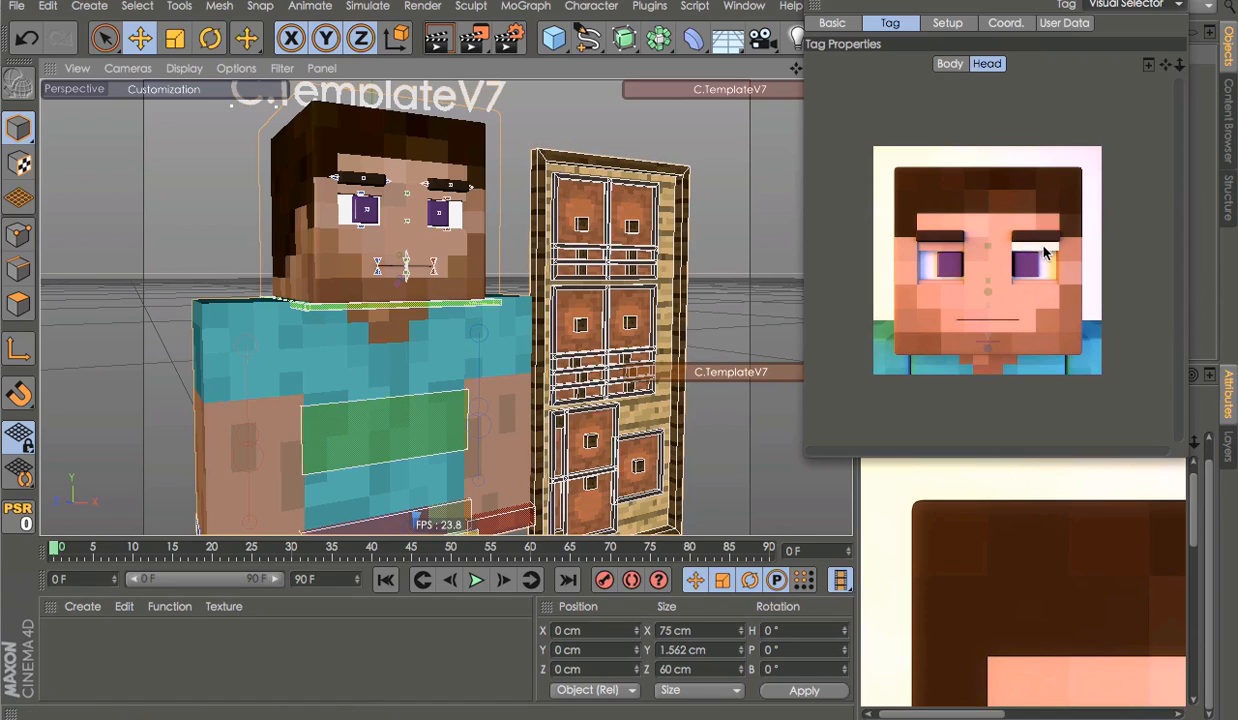
left_click(814, 2)
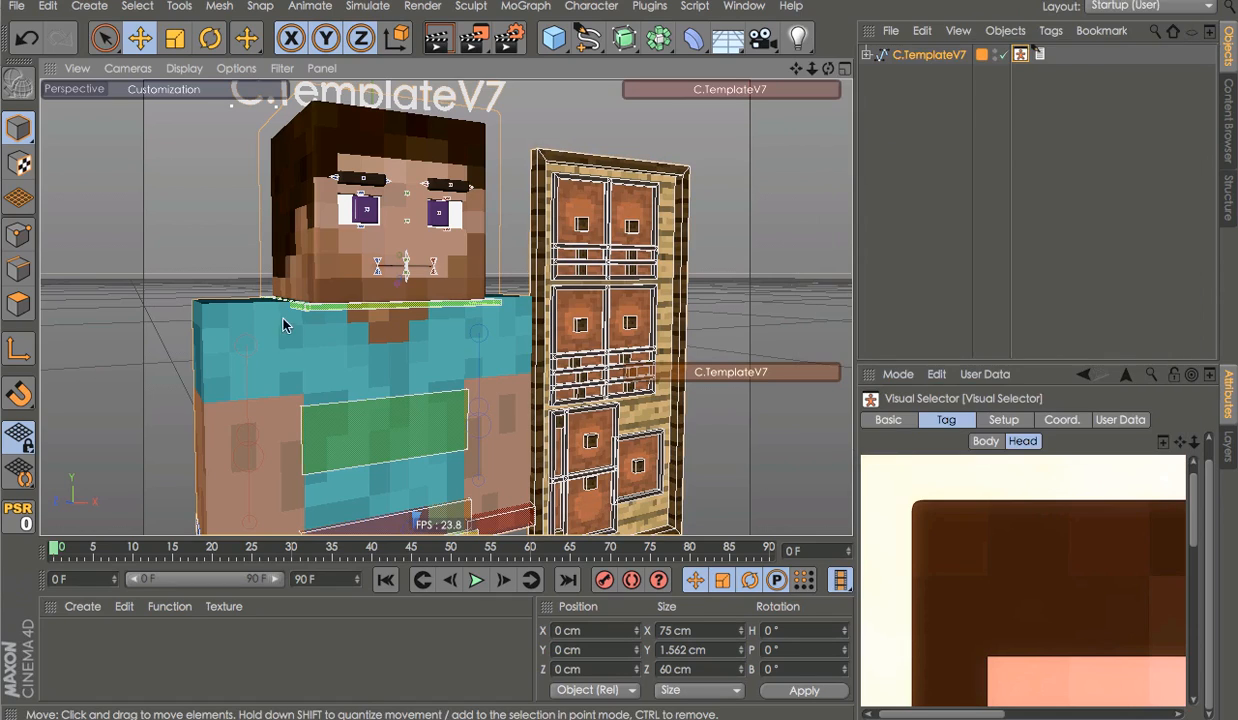
Try moving the two main eyebrow controllers on the userdata board together, undoing the move
scroll(475, 250, "up", 4)
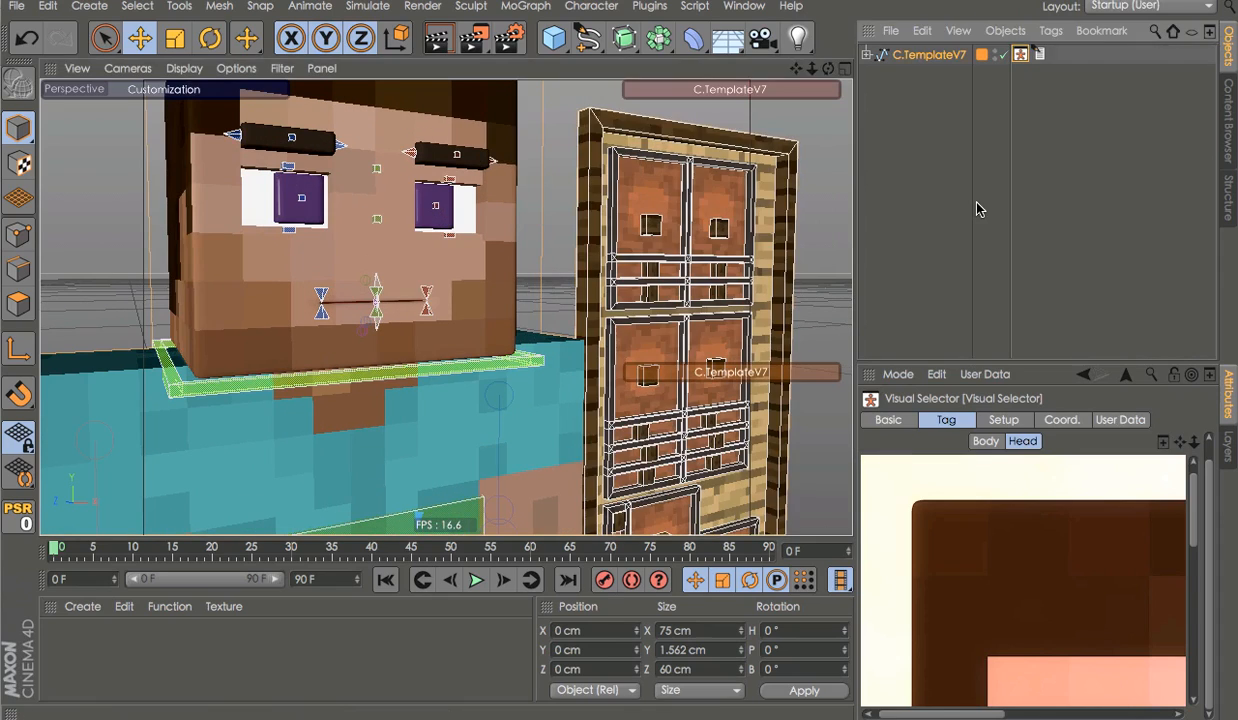
left_click(944, 195)
scroll(725, 270, "down", 4)
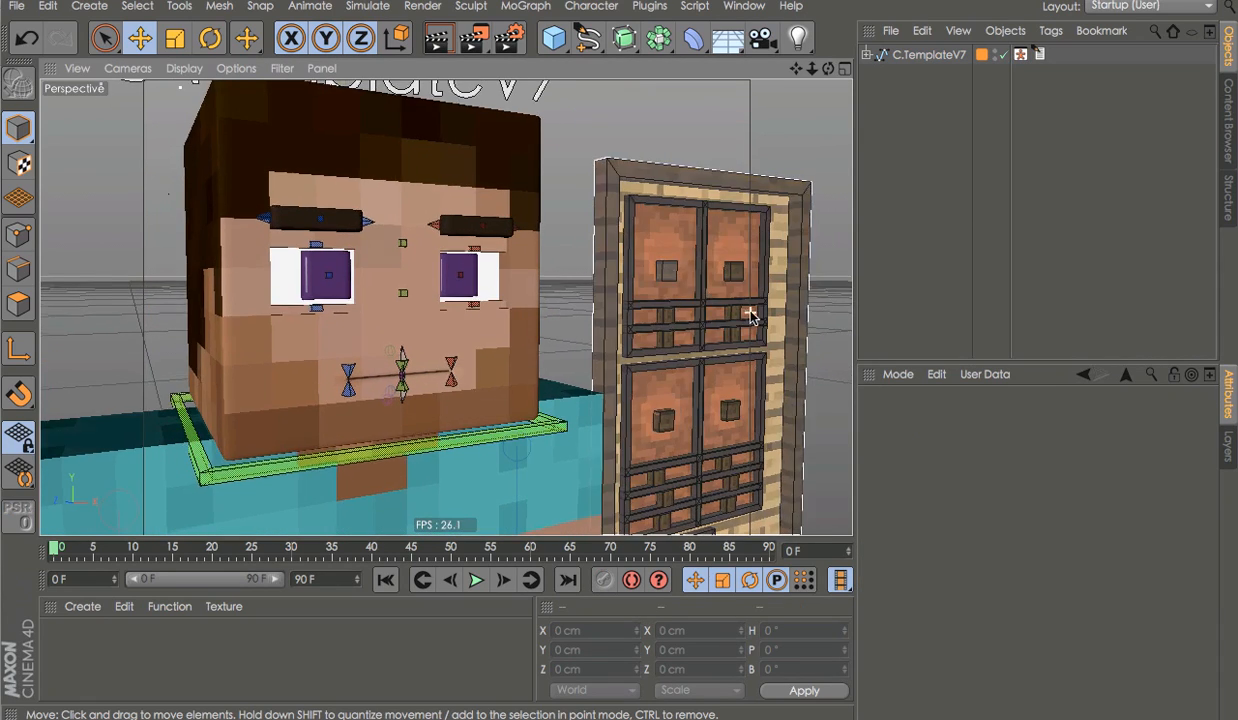
scroll(701, 306, "up", 1)
left_click(641, 268)
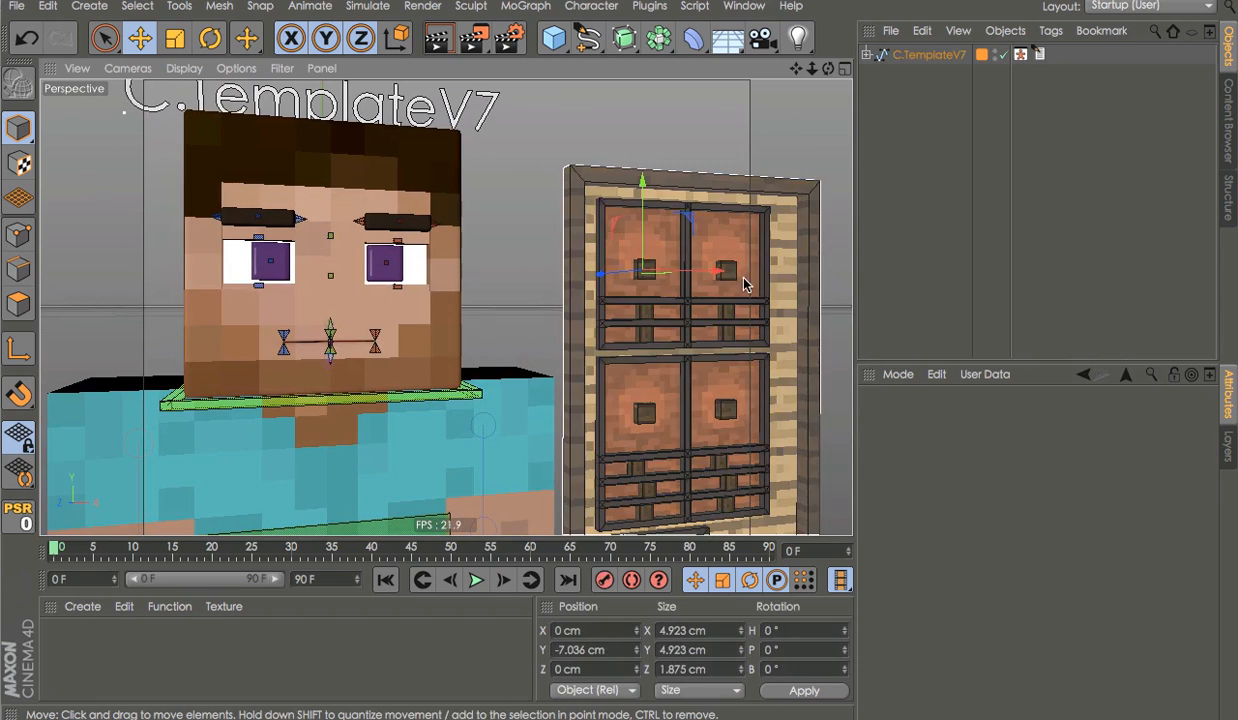
left_click(734, 284, "shift")
left_click_drag(846, 270, 714, 280)
key("ctrl+z")
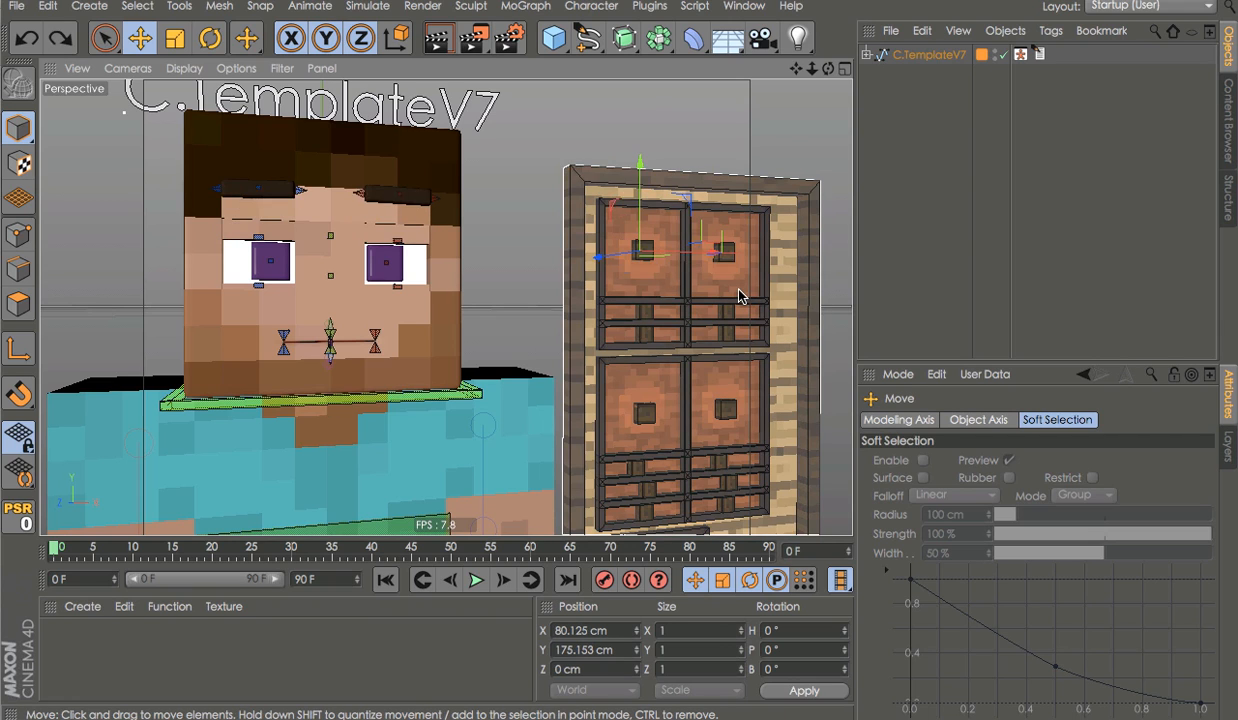
Try moving U.EyebrowRight2 together with its left counterpart on the userdata board, undoing the move
left_click(646, 309)
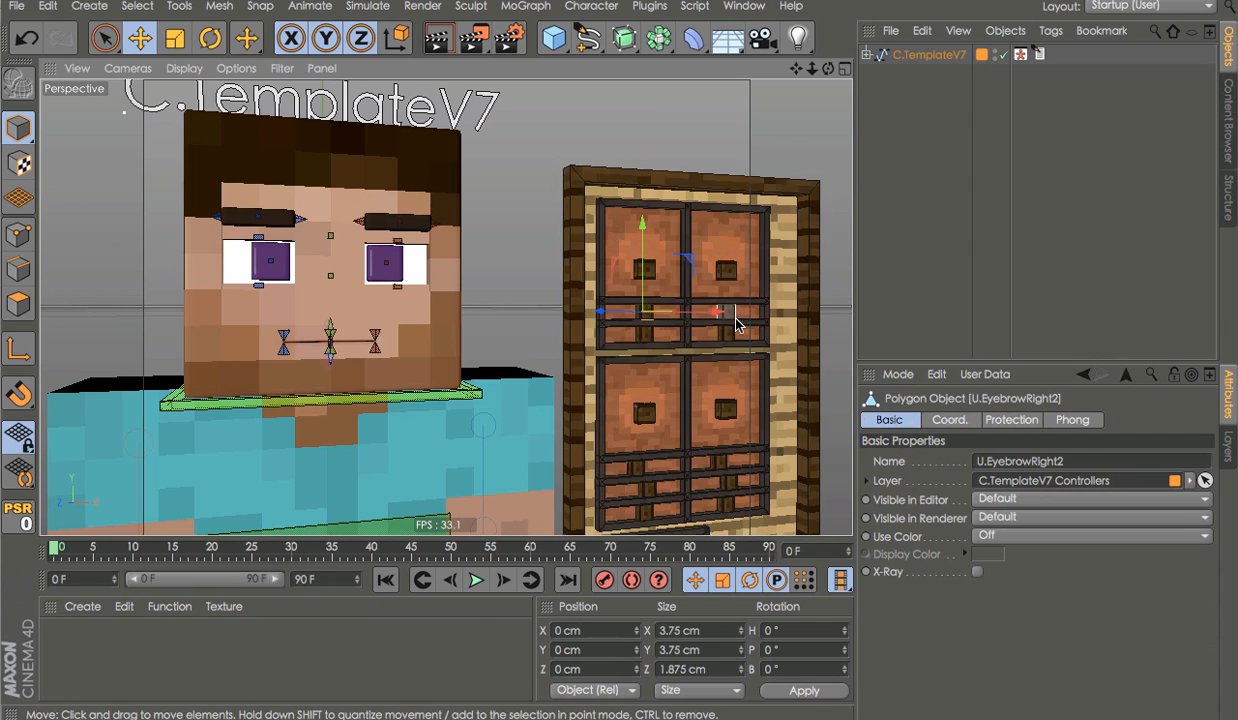
left_click(733, 315, "shift")
left_click_drag(745, 377, 645, 338)
key("ctrl+z")
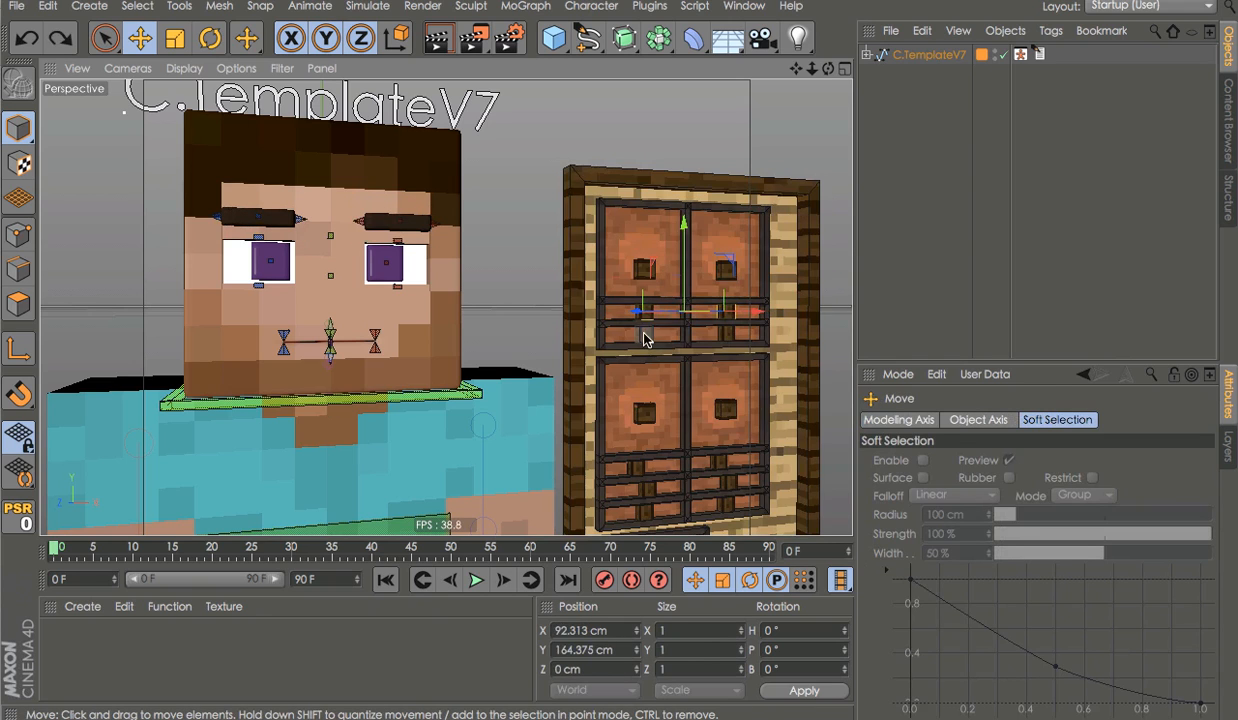
left_click(710, 321)
left_click(711, 325, "shift")
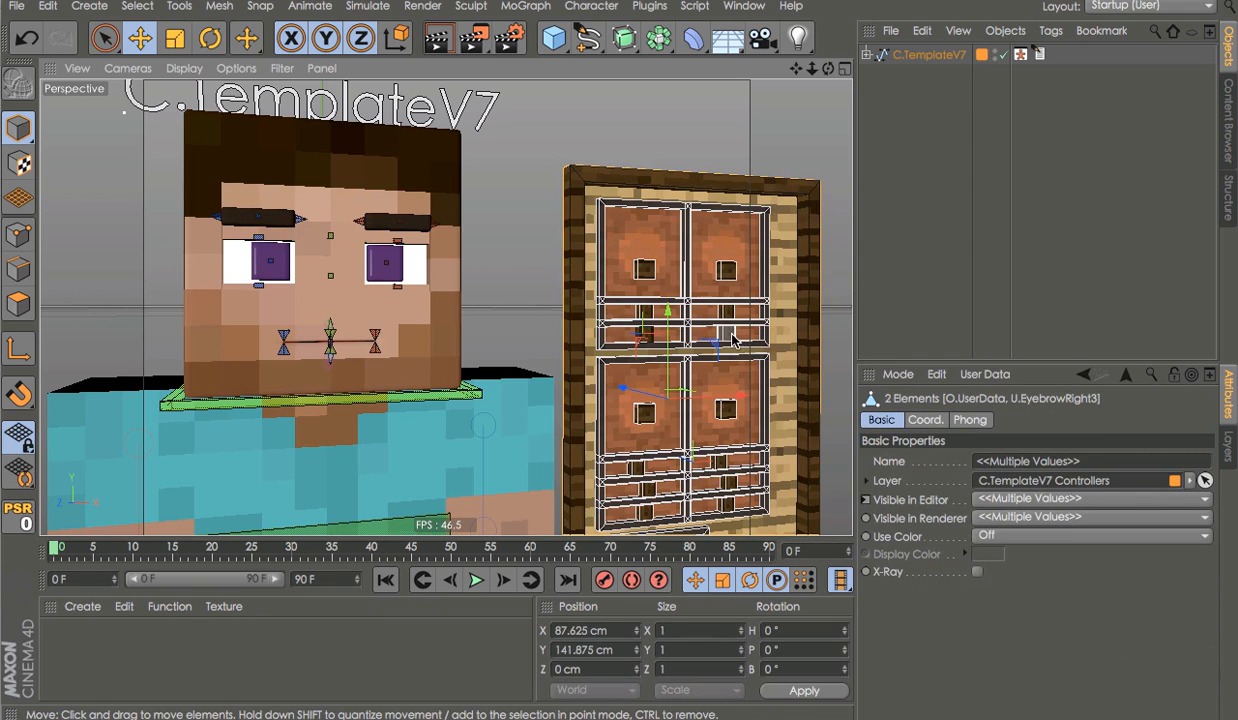
left_click(730, 337, "shift")
left_click(748, 328, "shift")
left_click(882, 314)
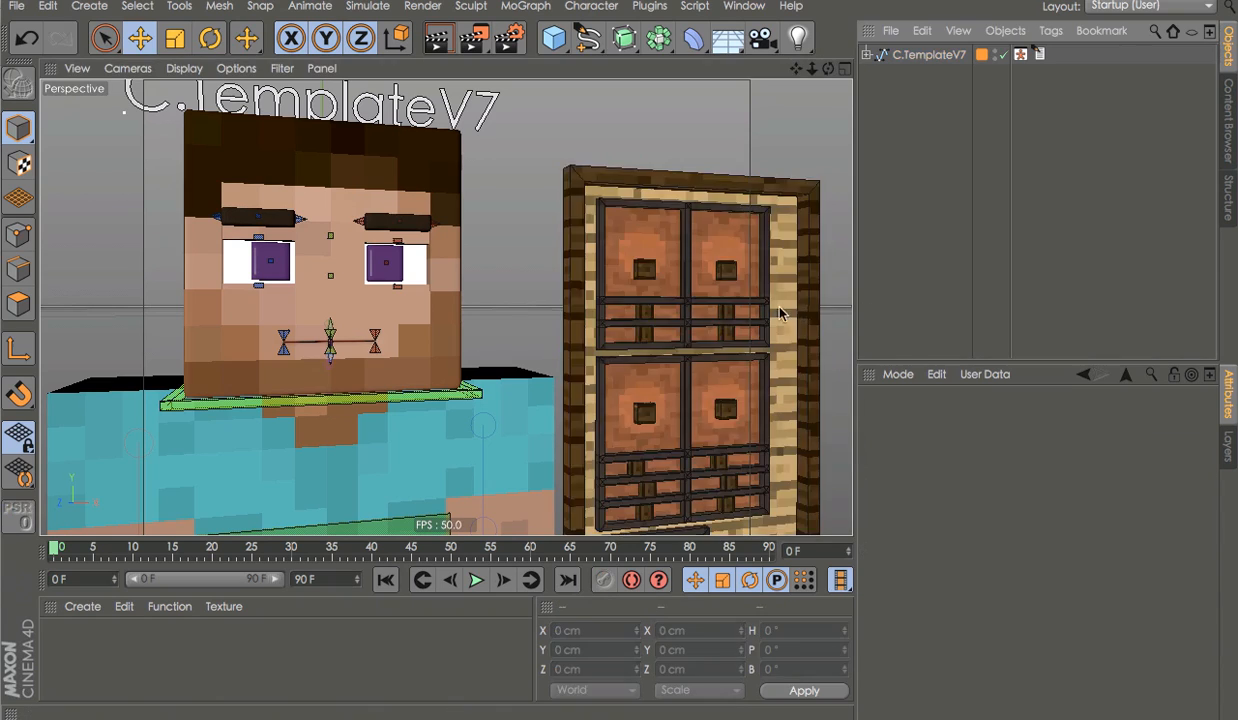
Try sliding U.EyebrowRight3 together with its left counterpart on the userdata board, undoing the move
left_click(727, 335)
left_click(647, 345, "shift")
left_click_drag(672, 384, 785, 386)
key("ctrl+z")
Try moving U.EyeRight and its left counterpart together to shift both pupils sideways, undoing the move
left_click(642, 414)
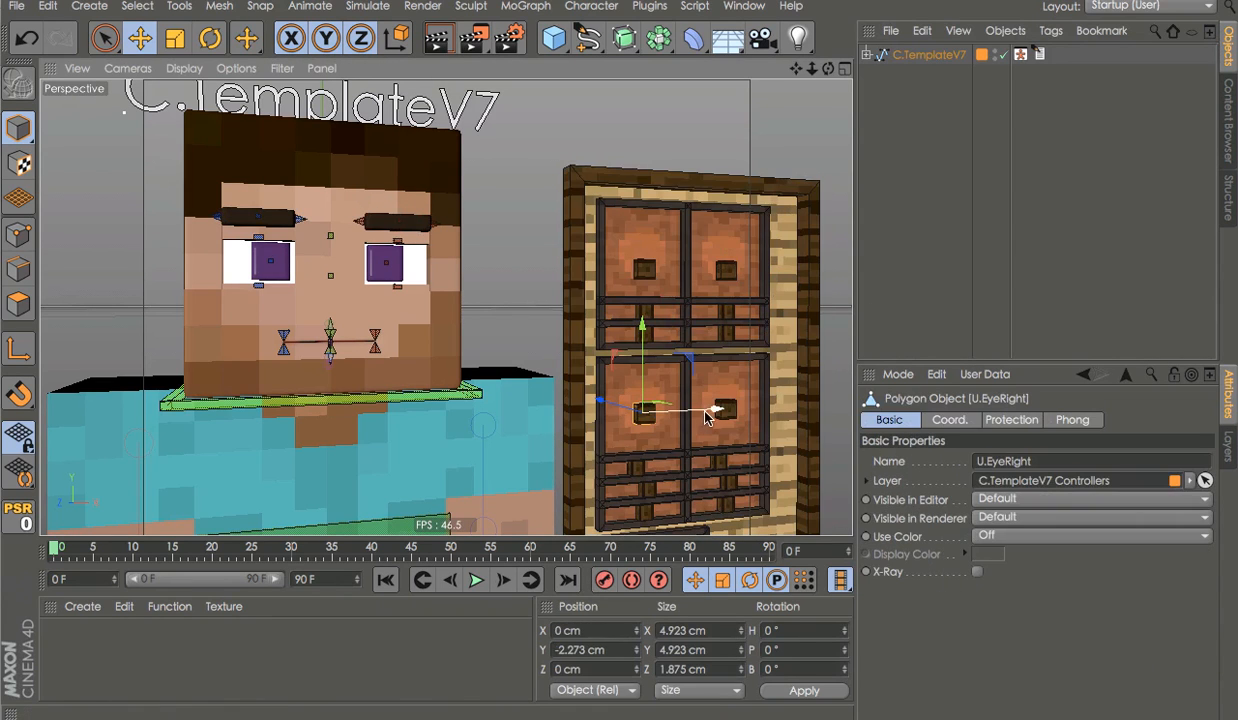
left_click(730, 414, "shift")
left_click_drag(751, 446, 640, 366)
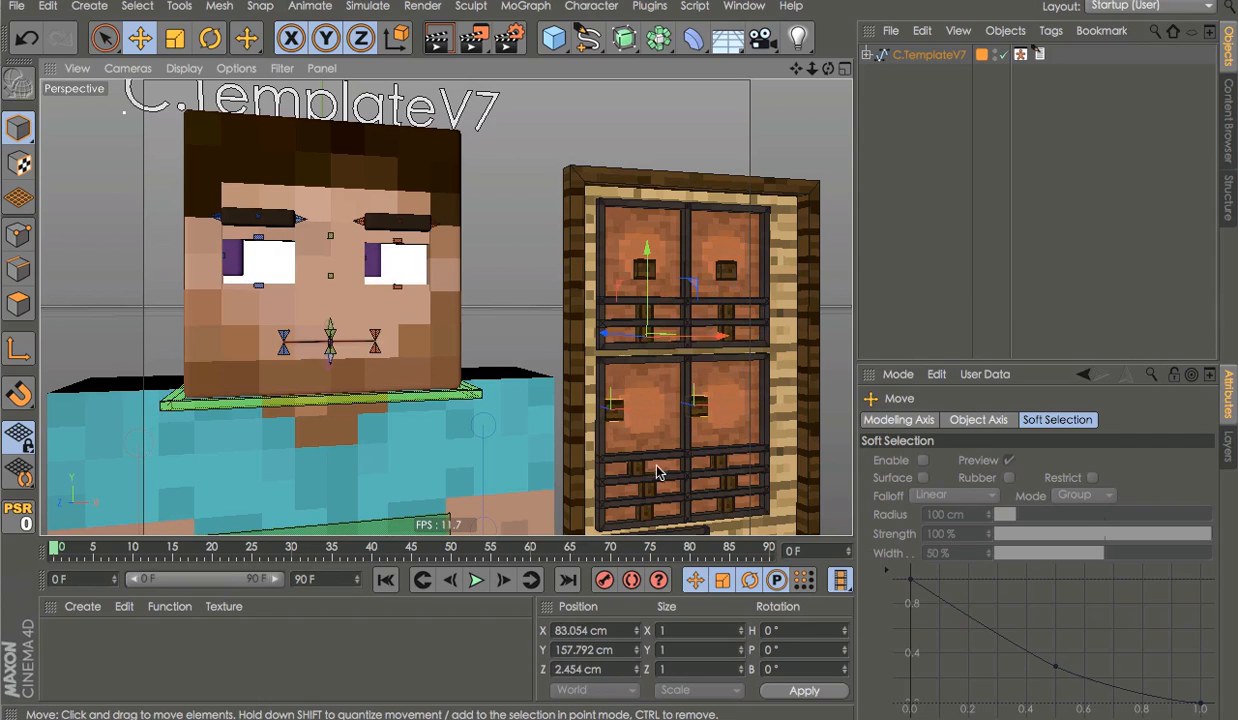
key("ctrl+z")
Try sliding U.EyeRightBlink and U.EyeLeftBlink together to blink both eyes, undoing the move
left_click(640, 470)
left_click(700, 446, "shift")
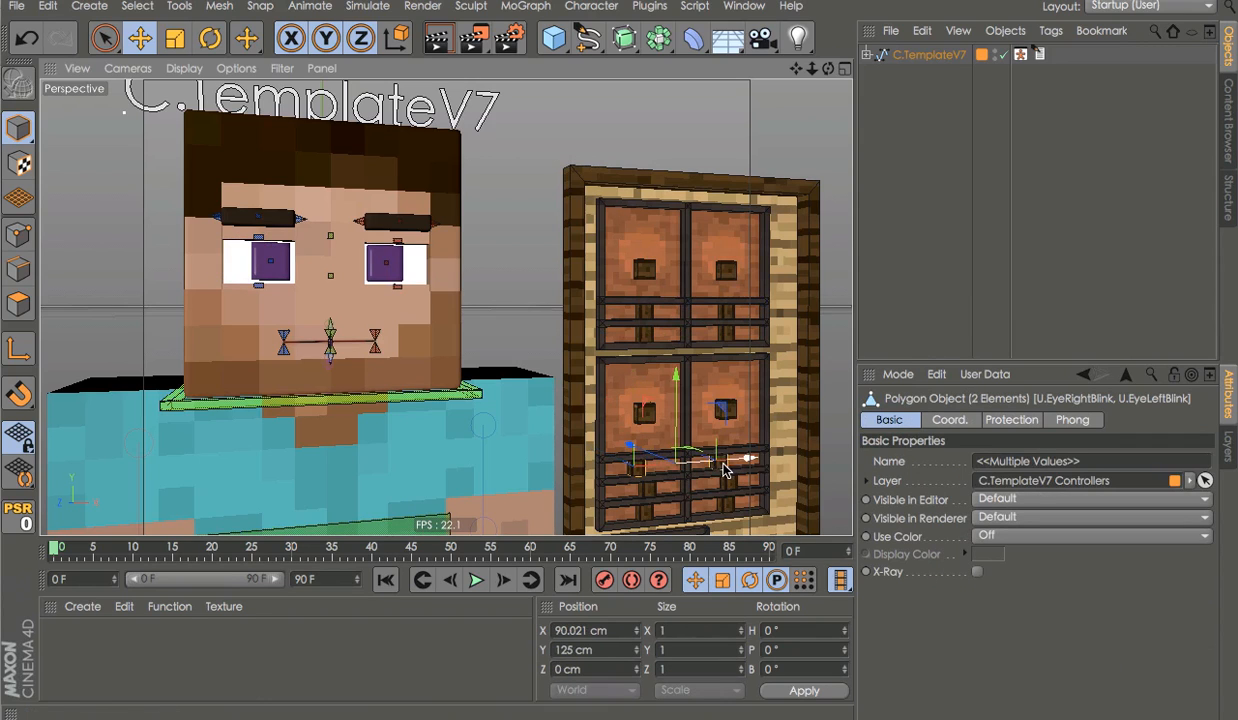
mouse_move(699, 448)
left_mouse_down()
mouse_move(778, 462)
mouse_move(692, 472)
left_mouse_up()
key("ctrl+z")
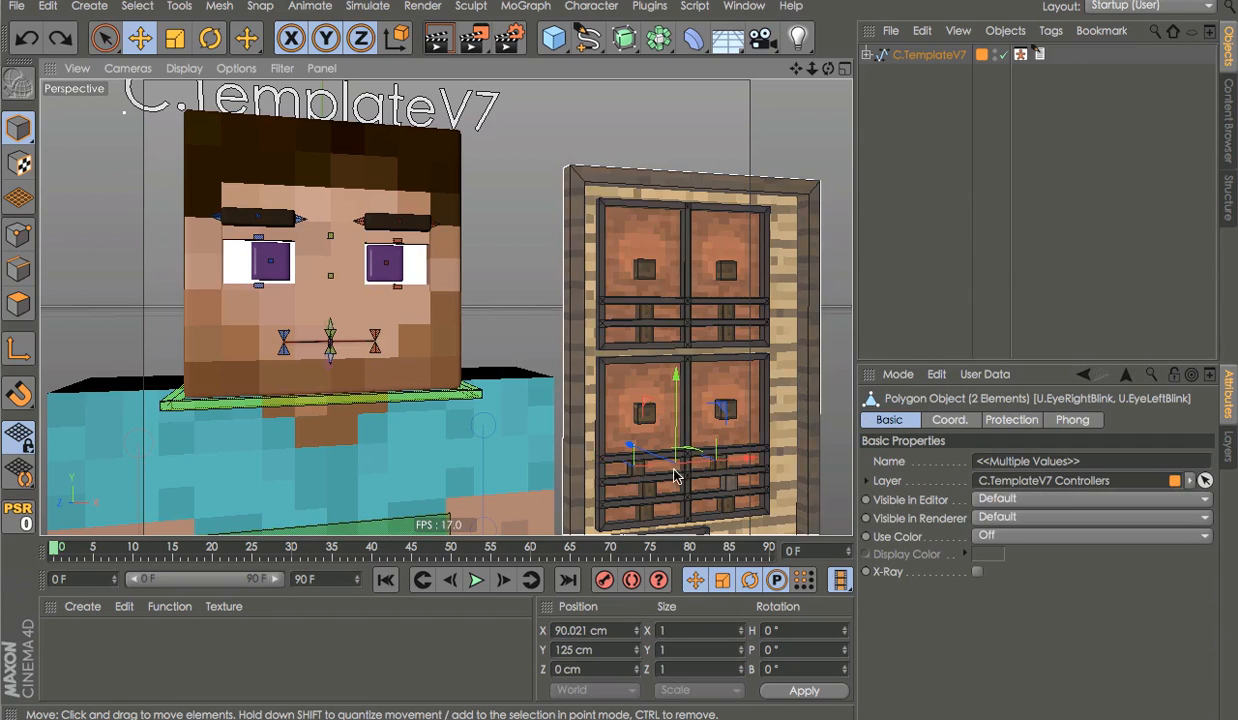
Try moving U.EyeRightScale and U.EyeLeftScale together on the userdata board to rescale both pupils, undoing the move
left_click(657, 490)
left_click(641, 484)
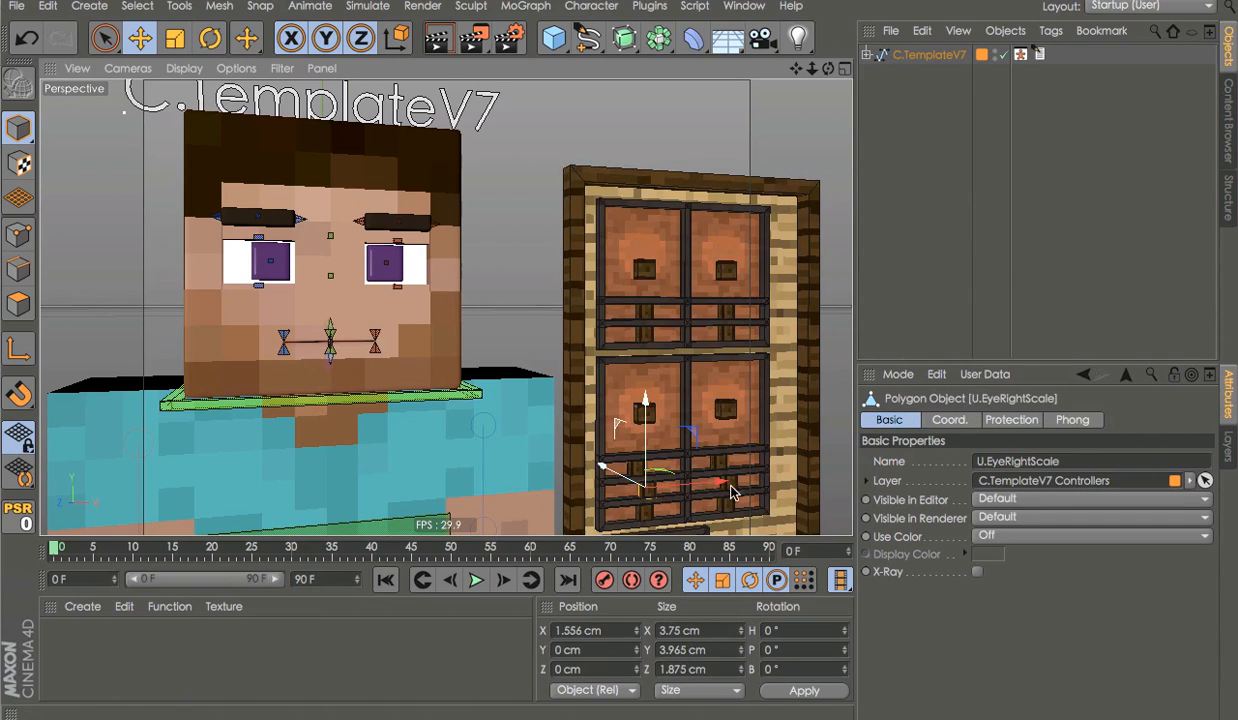
left_click(736, 488, "shift")
left_click_drag(698, 521, 624, 513)
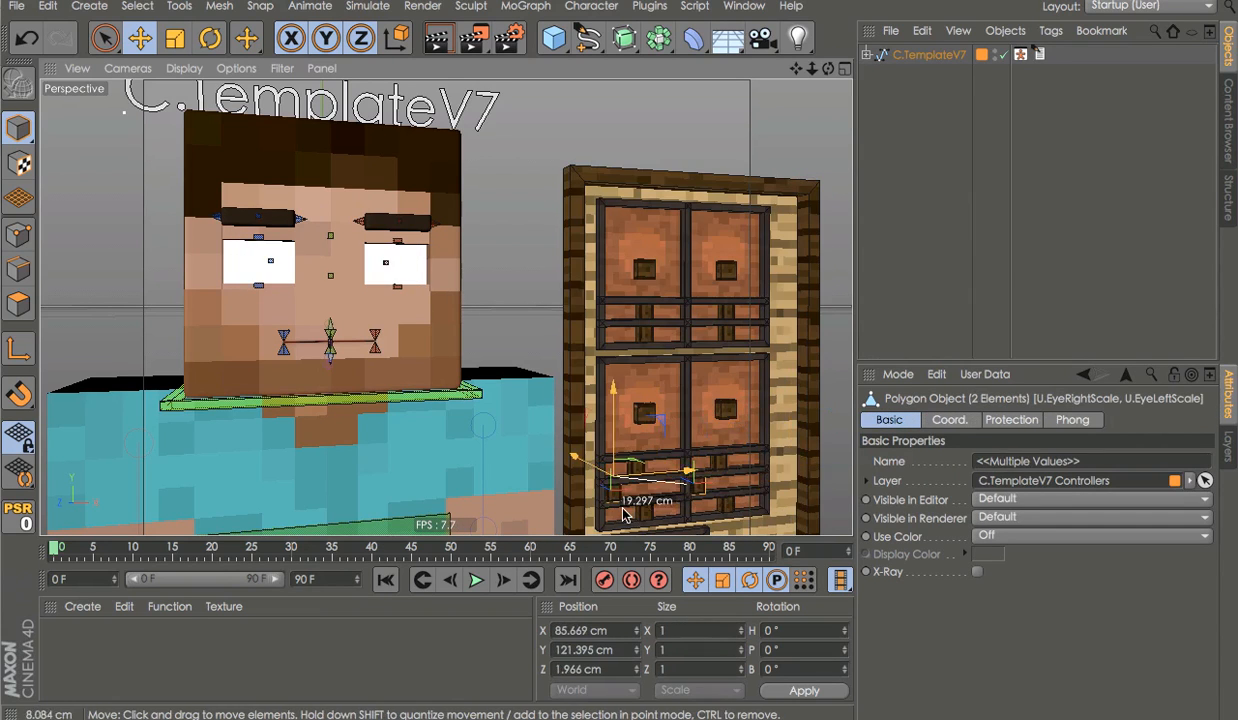
key("ctrl+z")
Try sliding U.EyeRightRotate and U.EyeLeftRotate together on the userdata board, undoing the move
left_click(648, 509)
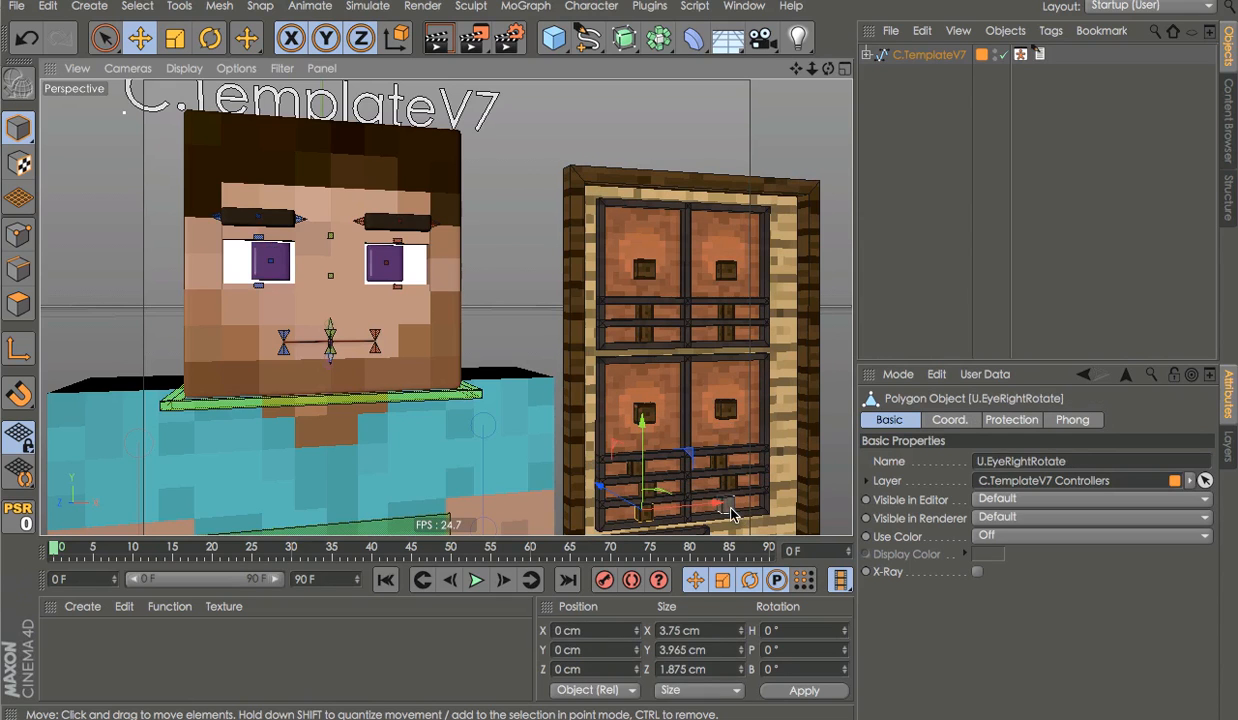
left_click(731, 509, "shift")
left_click_drag(756, 500, 829, 497)
key("ctrl+z")
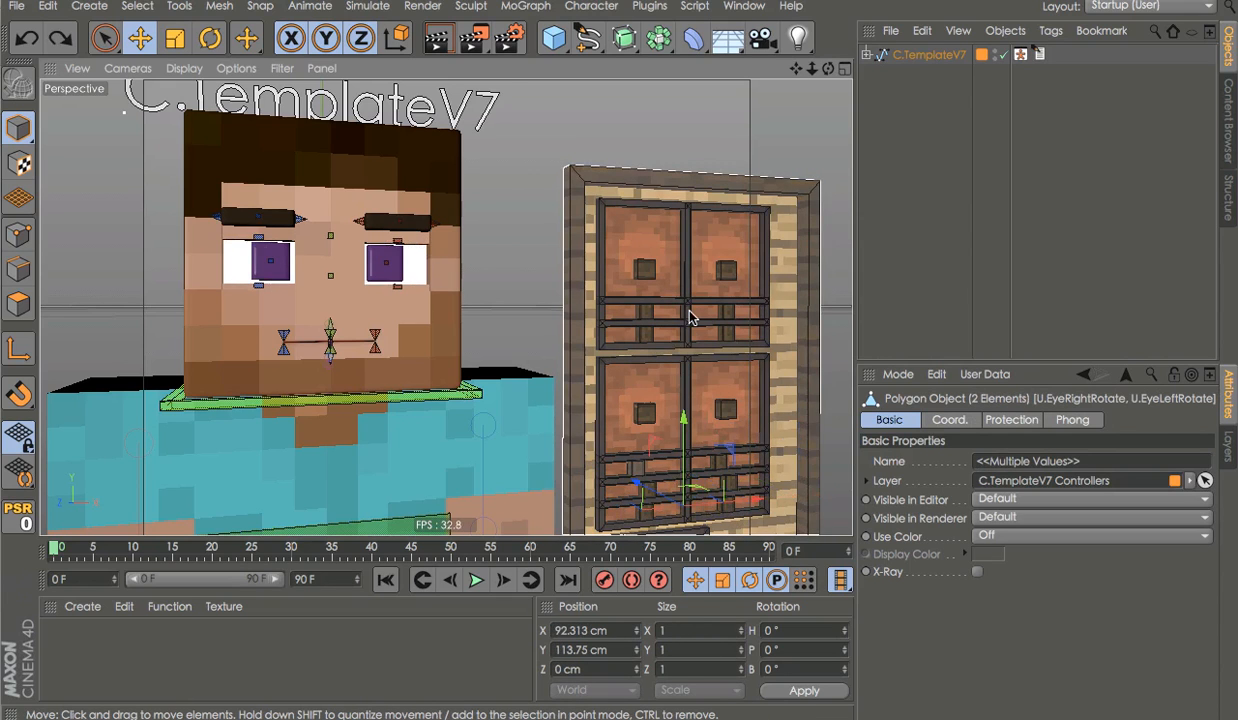
Open the mouth into a one-sided smile by moving the upper and lower mouth controllers on the userdata board
middle_click_drag(691, 318, 832, 267, "alt")
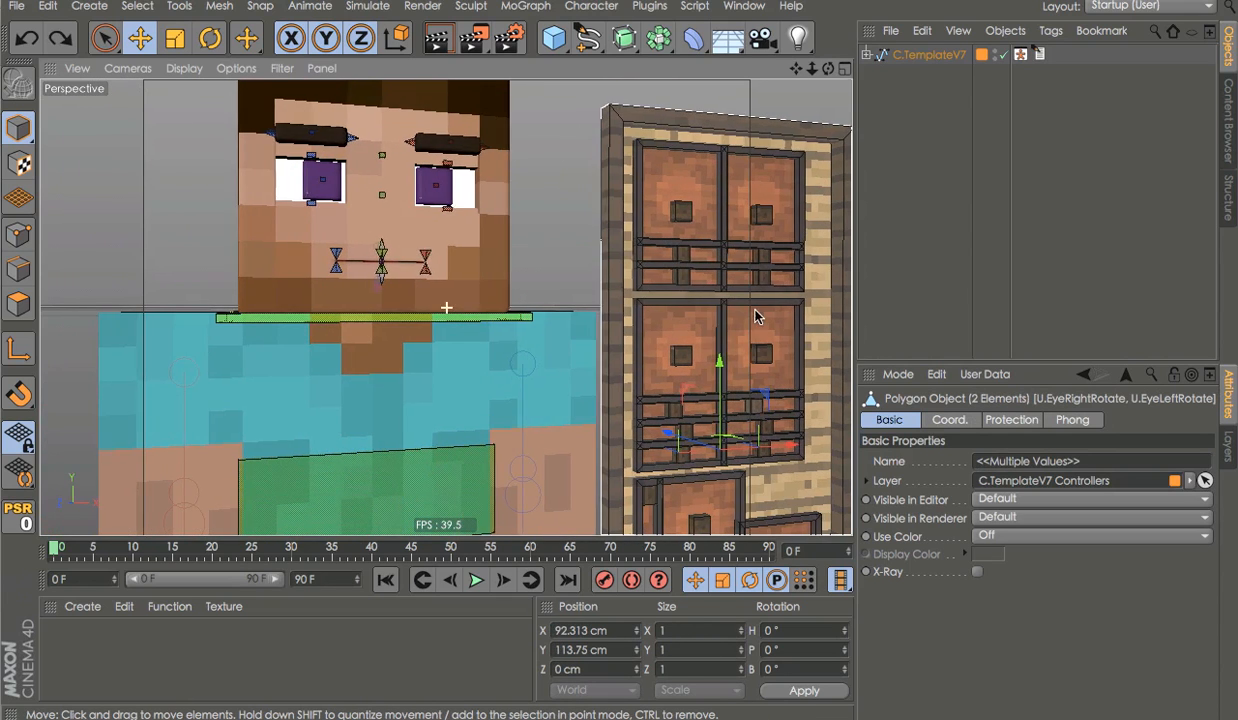
right_click_drag(756, 312, 675, 333, "alt")
right_click_drag(729, 405, 775, 404, "alt")
left_click(734, 386)
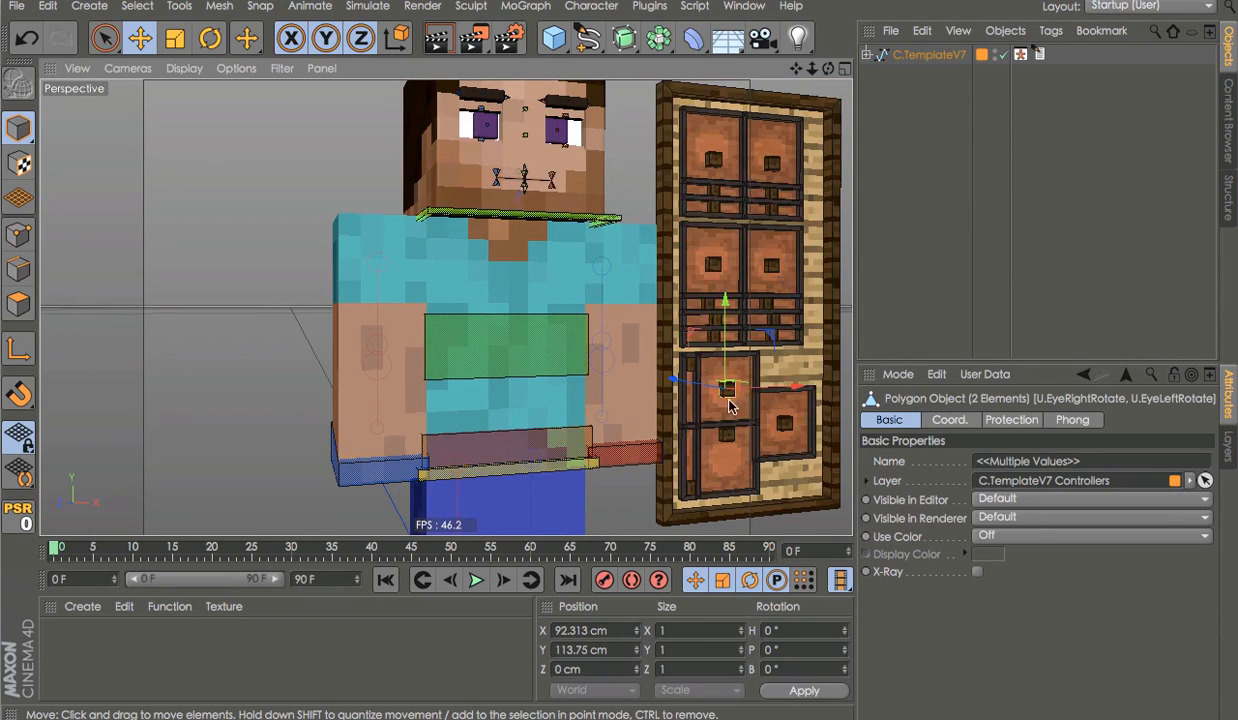
middle_click_drag(718, 428, 657, 506, "alt")
left_click_drag(685, 474, 825, 373)
mouse_move(649, 481)
left_mouse_down()
mouse_move(687, 518)
mouse_move(650, 500)
left_mouse_up()
Slide U.TeethTop to about 1.64 cm and U.TeethBottom to about 2.27 cm in Y to bring both rows of teeth into the mouth
left_click(636, 434)
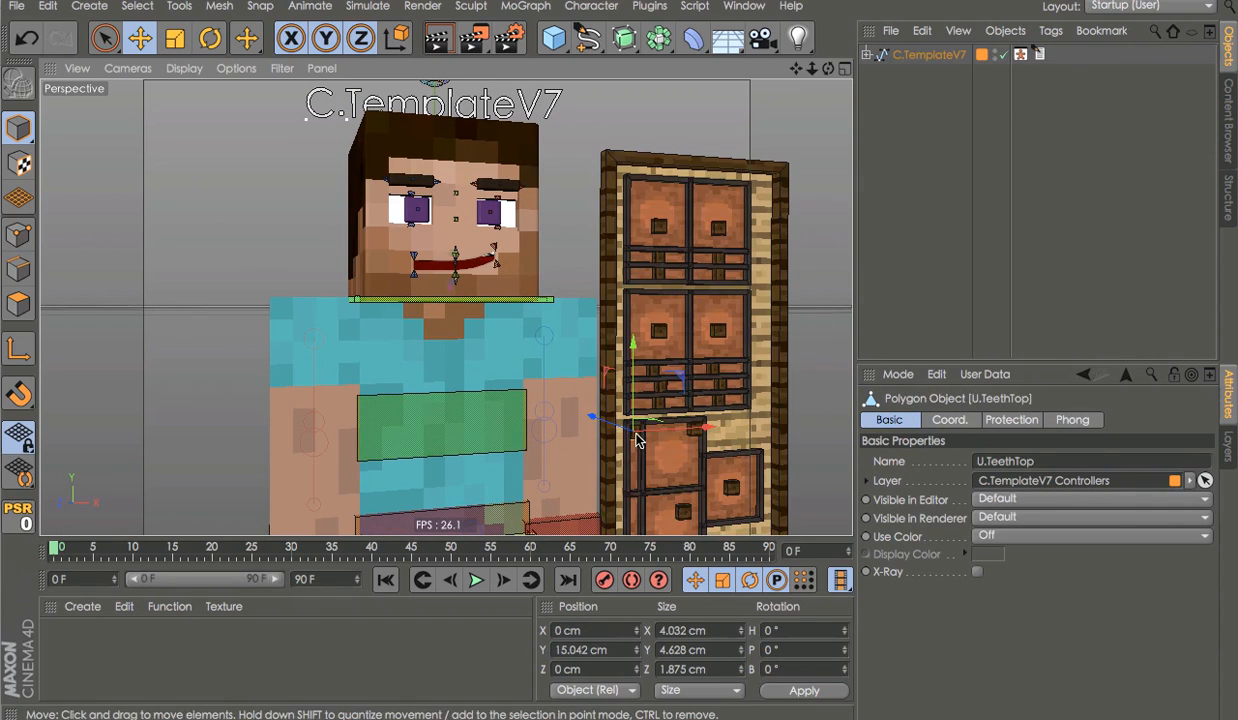
left_click_drag(622, 412, 621, 440)
middle_click_drag(622, 440, 617, 346, "alt")
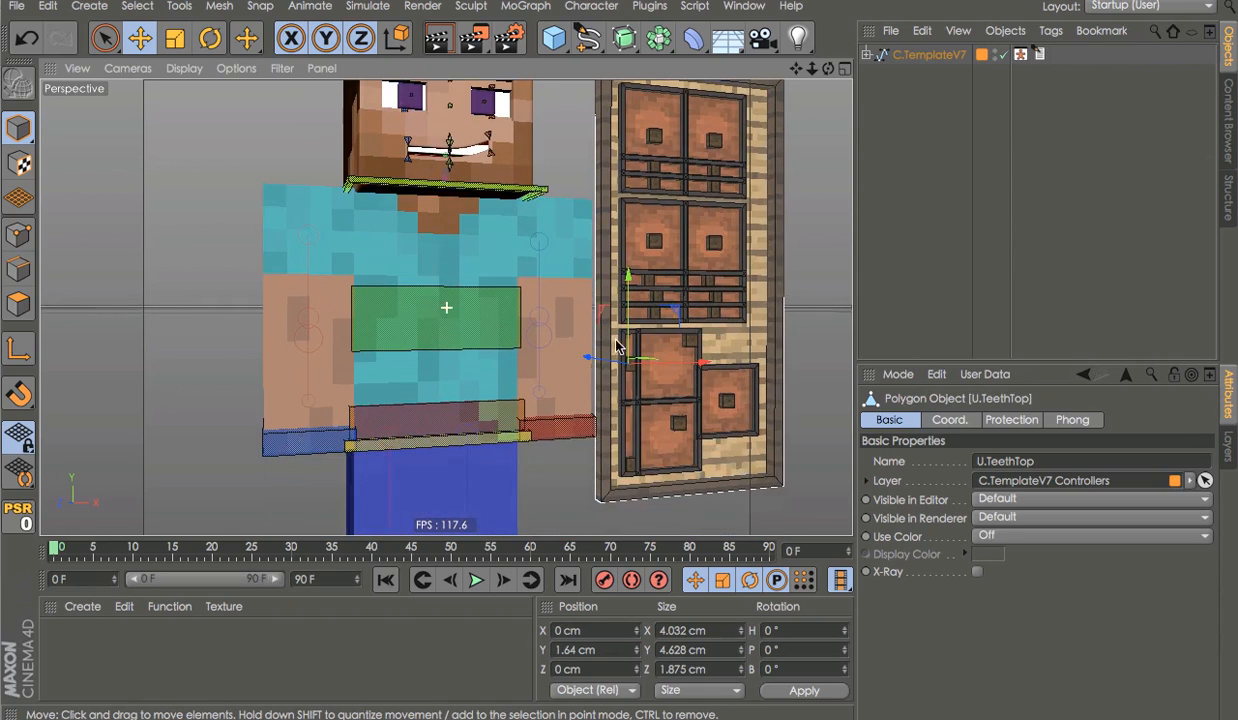
left_click(634, 465)
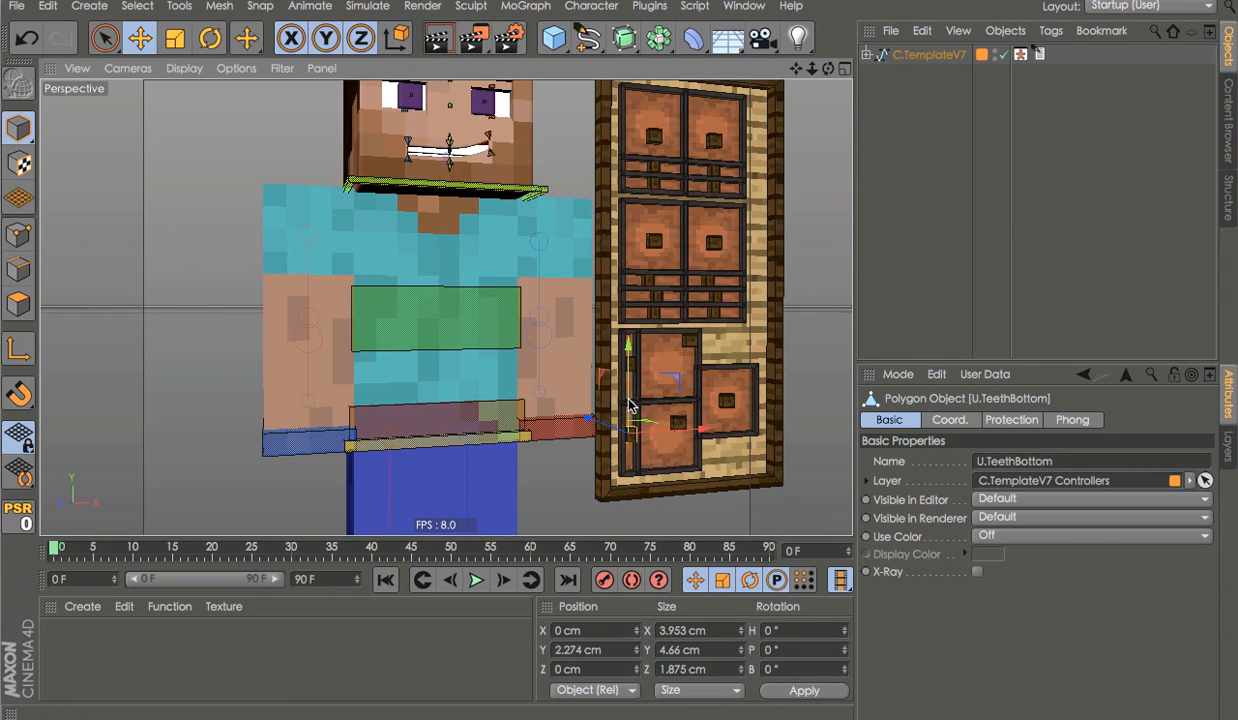
middle_click_drag(631, 405, 558, 487, "alt")
left_click_drag(558, 487, 536, 485, "alt")
Try moving the controller in the small separate box beside the mouth controllers on the userdata board, undoing the move
left_click(668, 462)
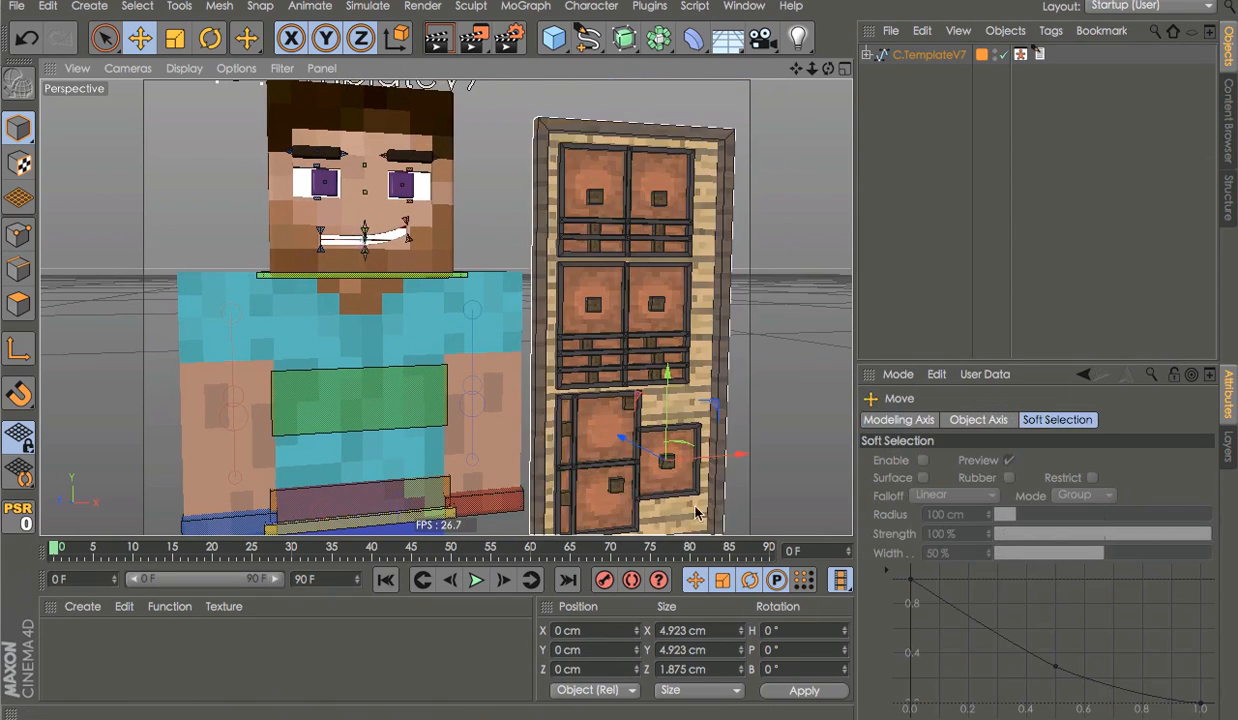
left_click_drag(668, 462, 645, 434)
key("ctrl+z")
Close the mouth's right corner by lowering H.C.MouthTopRight and raising H.C.MouthBottomRight until their tips meet
right_click_drag(365, 235, 558, 196, "alt")
left_click_drag(558, 196, 603, 184, "alt")
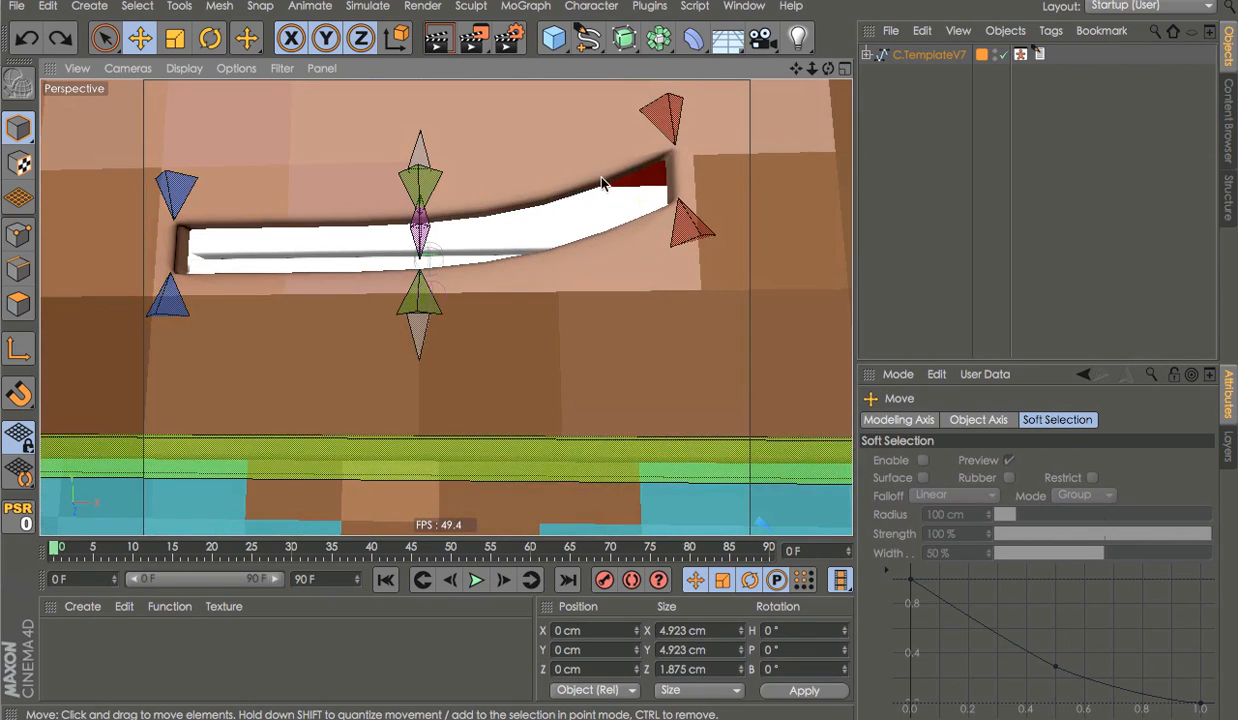
middle_click_drag(603, 184, 604, 222, "alt")
left_click(673, 167)
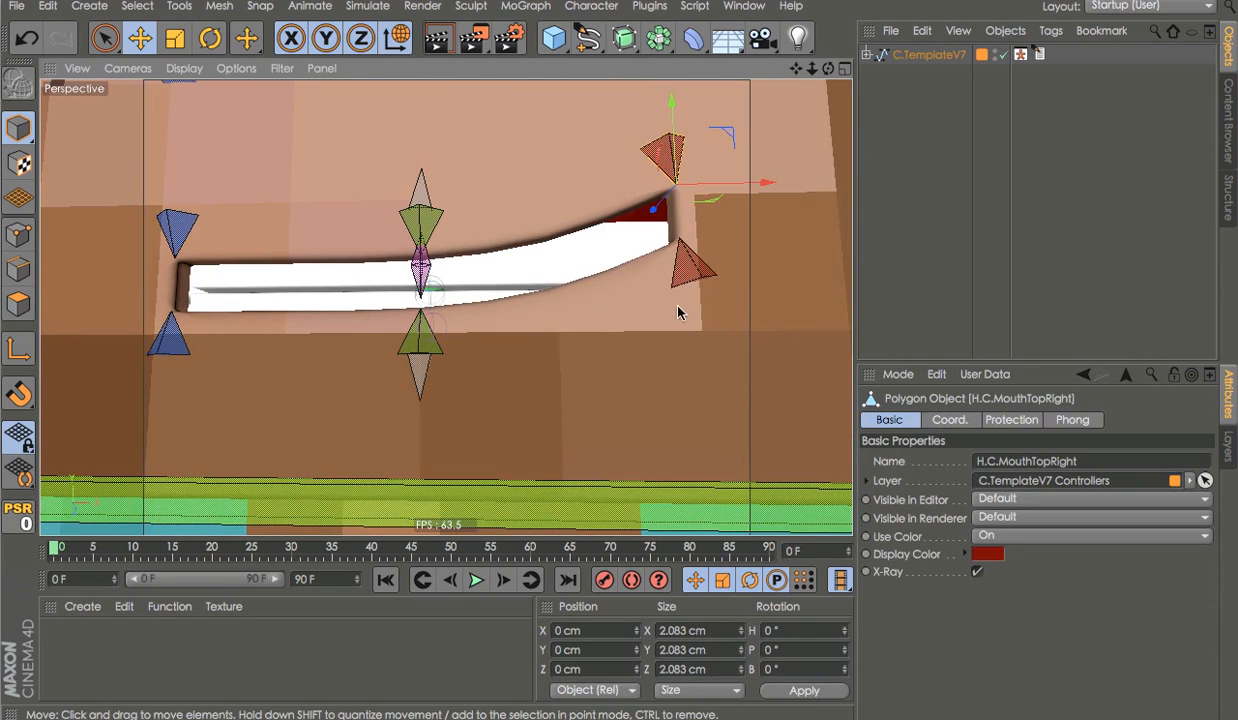
left_click_drag(672, 185, 673, 220)
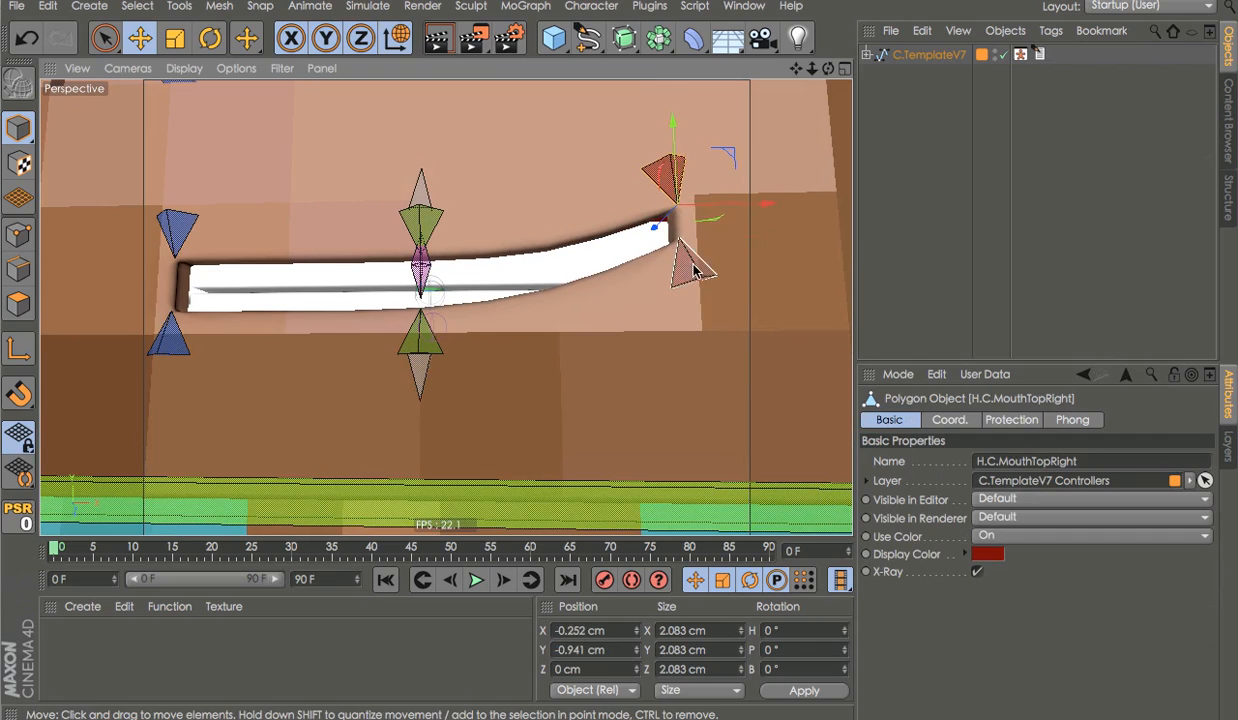
left_click_drag(688, 263, 680, 170)
middle_click_drag(680, 170, 800, 215, "alt")
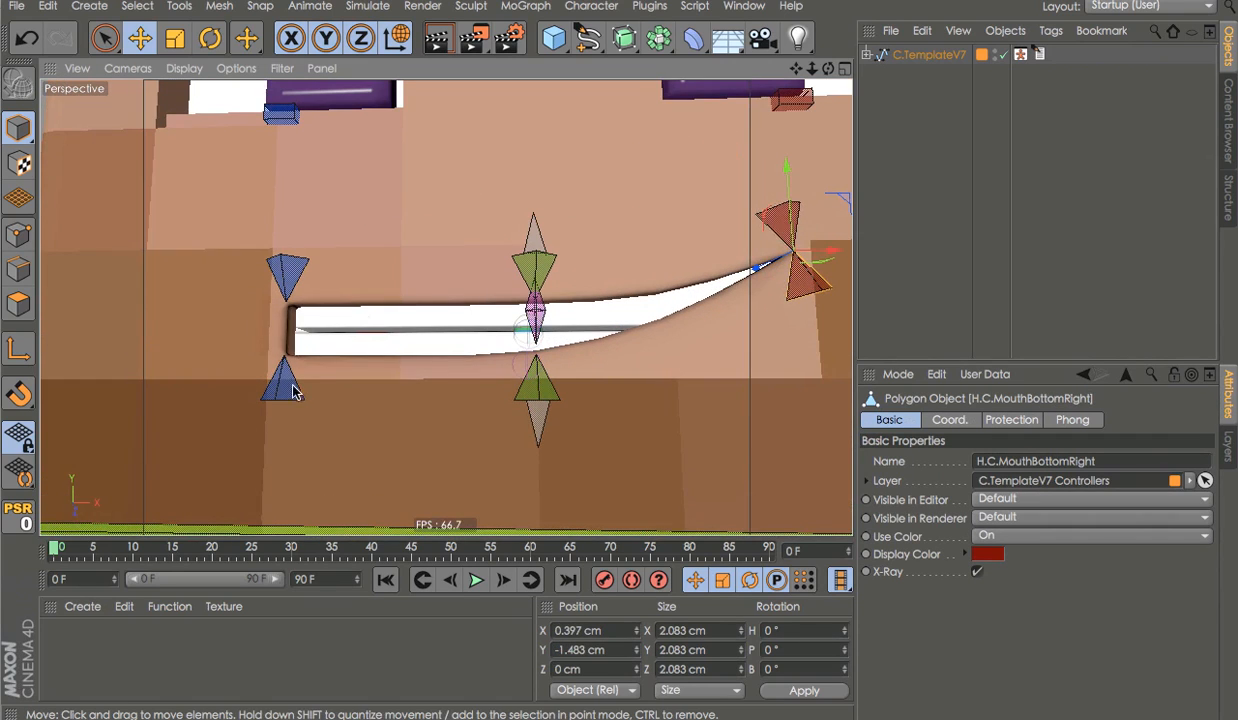
Raise H.C.MouthBottomLeft to close the left mouth corner, and rotate both left mouth controllers about 14.6° in bank
left_click_drag(293, 392, 295, 262)
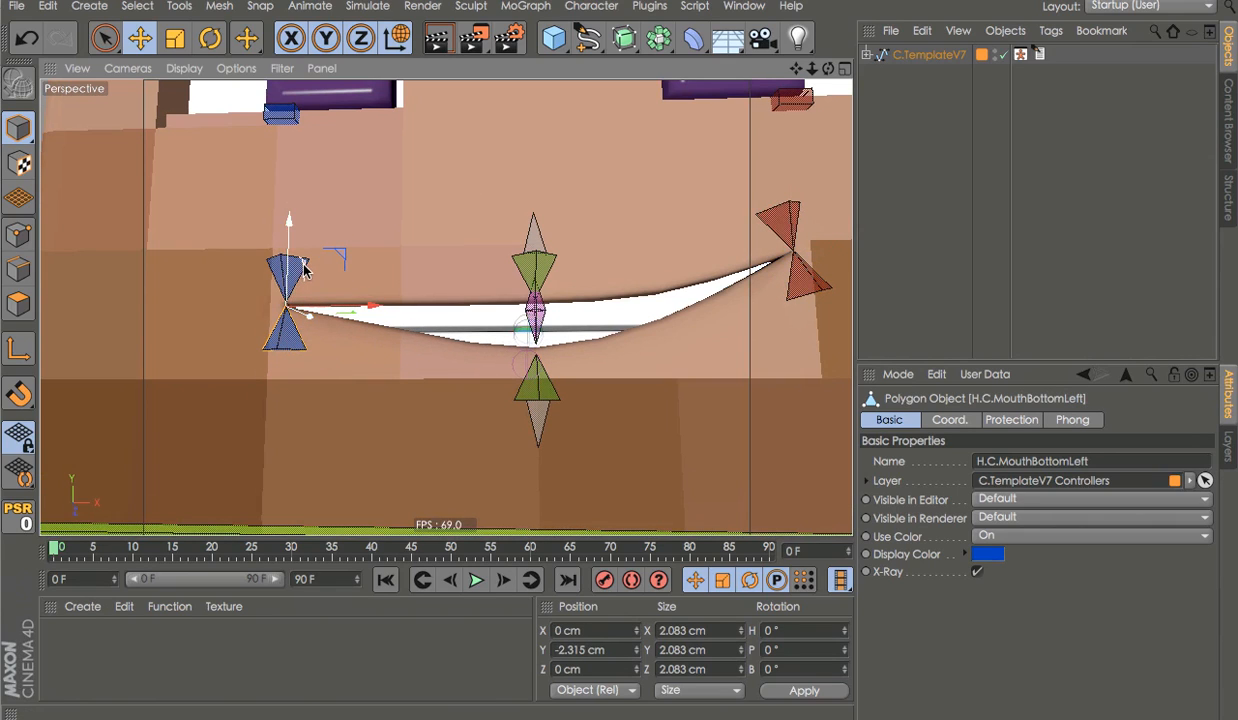
left_click(292, 268, "shift")
key("r")
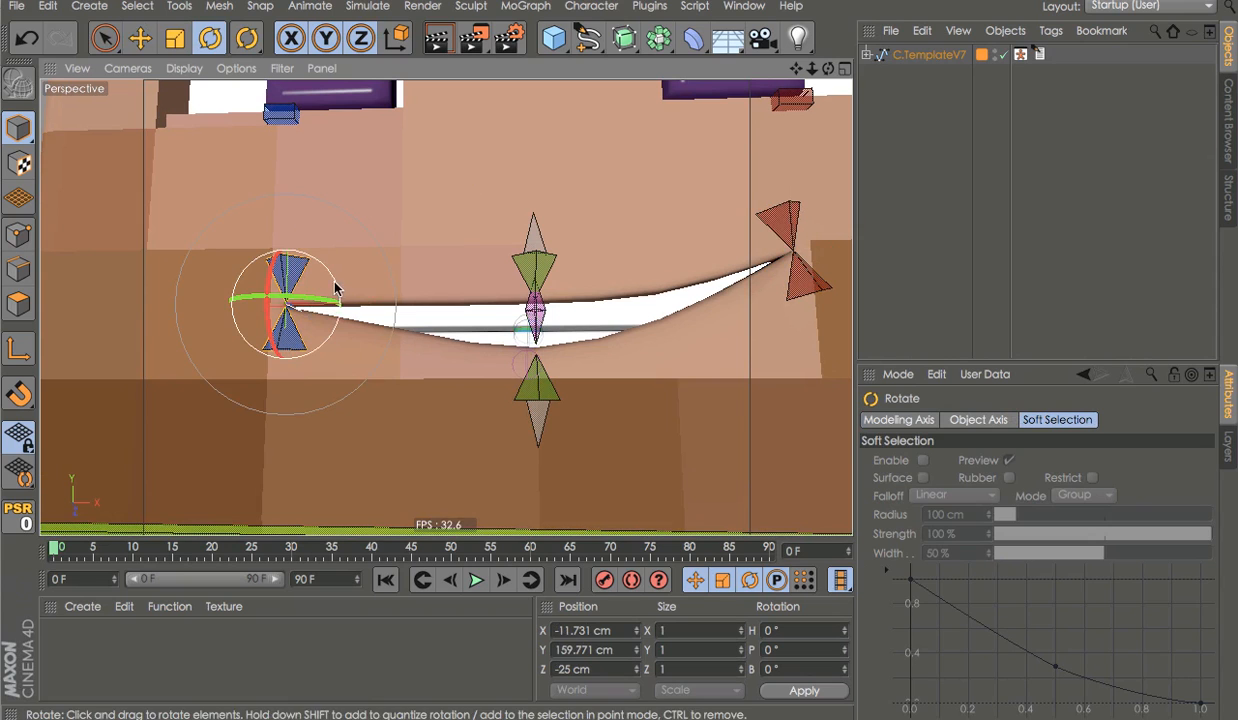
mouse_move(336, 288)
left_mouse_down()
mouse_move(340, 305)
mouse_move(339, 292)
left_mouse_up()
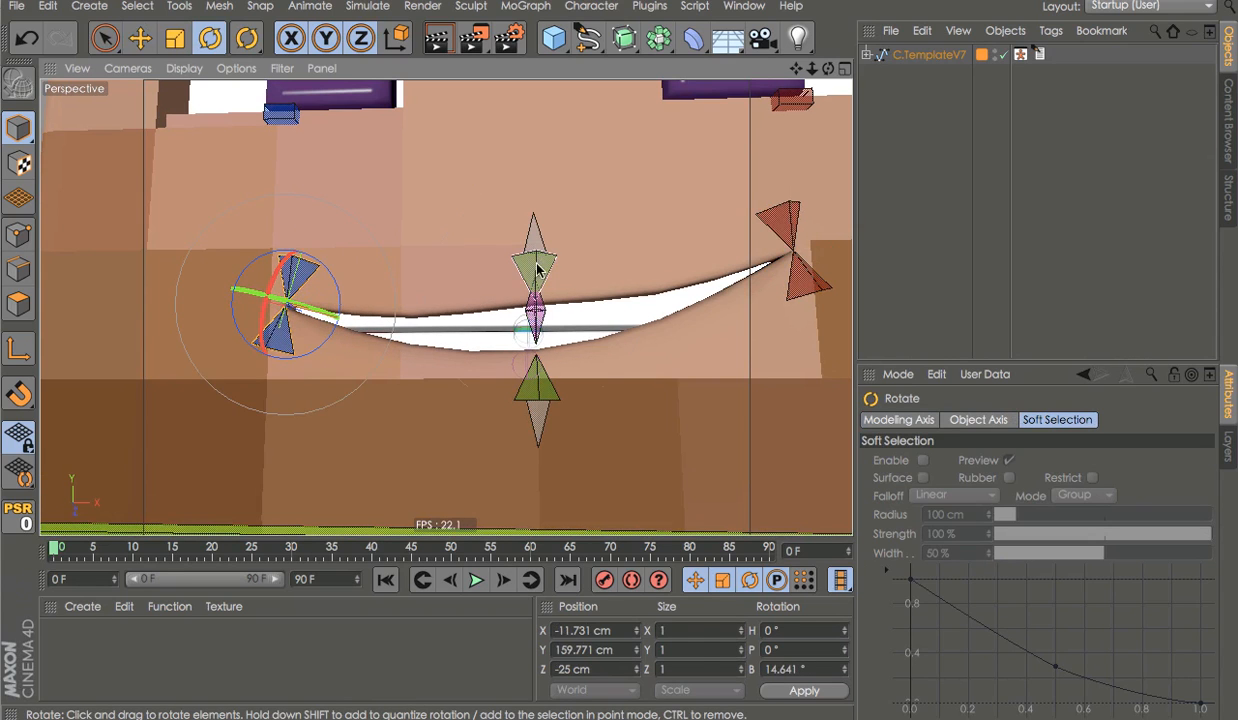
Lower the green middle upper-lip controller about 0.5 cm to curve the smile
left_click(537, 270)
key("e")
left_click_drag(537, 270, 538, 283)
left_click_drag(576, 286, 698, 377, "alt")
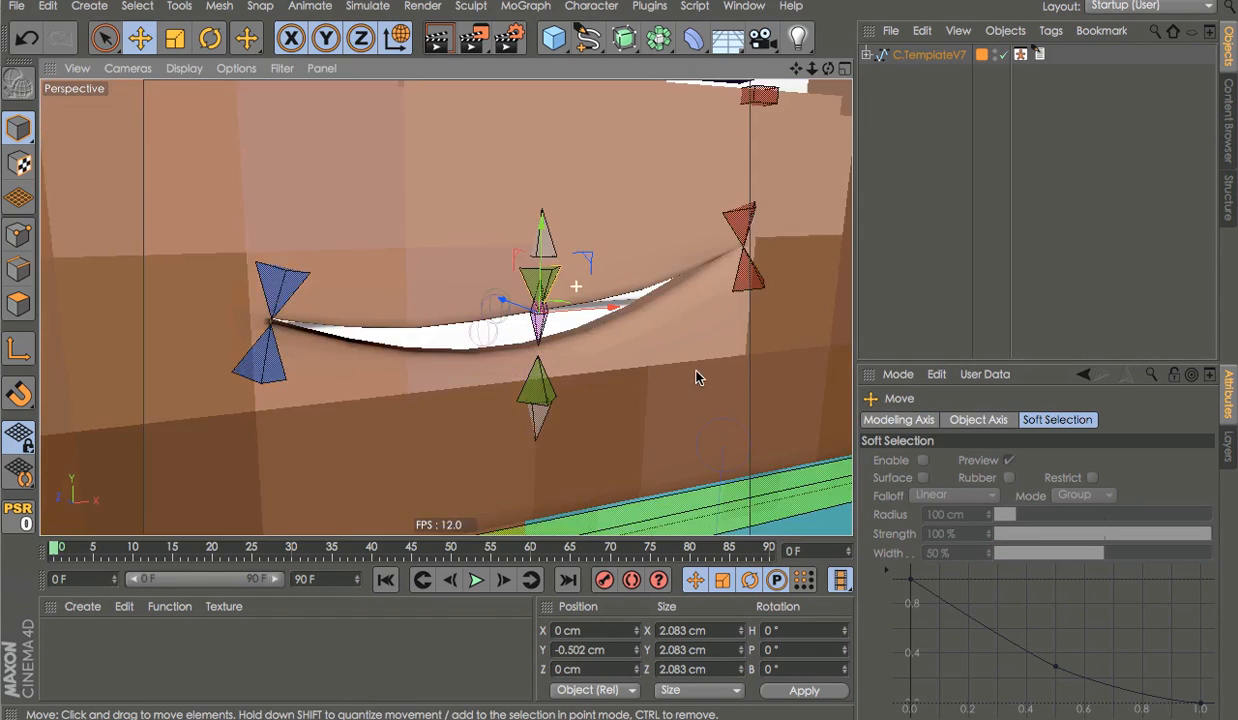
right_click_drag(669, 367, 460, 385, "alt")
left_click_drag(511, 401, 398, 338, "alt")
middle_click_drag(643, 371, 515, 360, "alt")
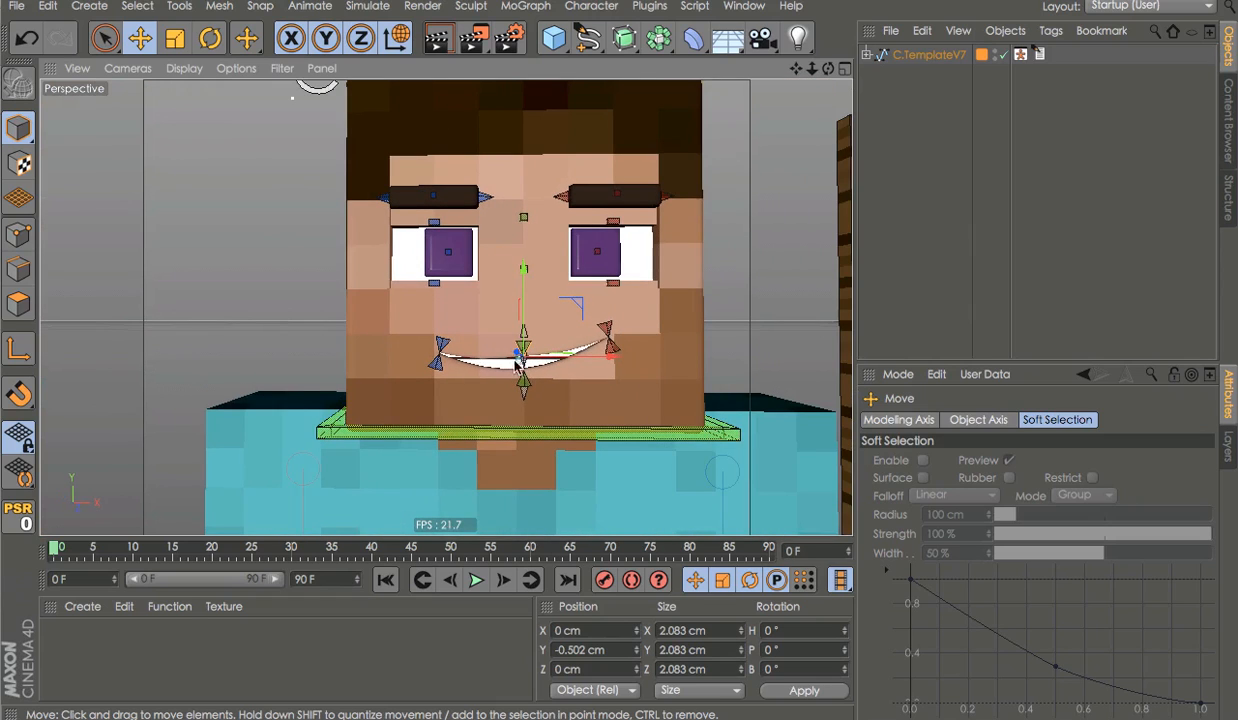
right_click_drag(640, 345, 647, 345, "alt")
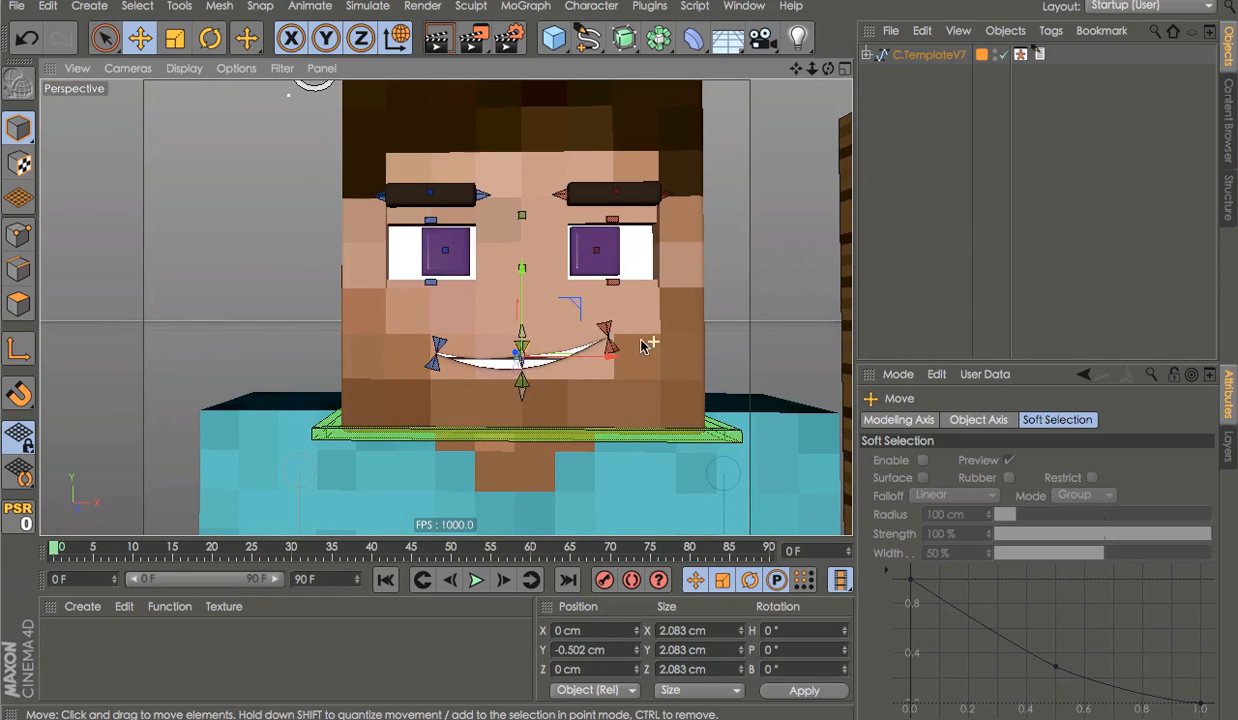
Try moving the whole lower lip with H.C.MouthBottom, undoing the move
left_click(523, 391)
left_click_drag(523, 323, 523, 351)
key("ctrl+z")
Raise the whole upper lip with H.C.MouthTop to open the smile
right_click_drag(533, 345, 673, 322, "alt")
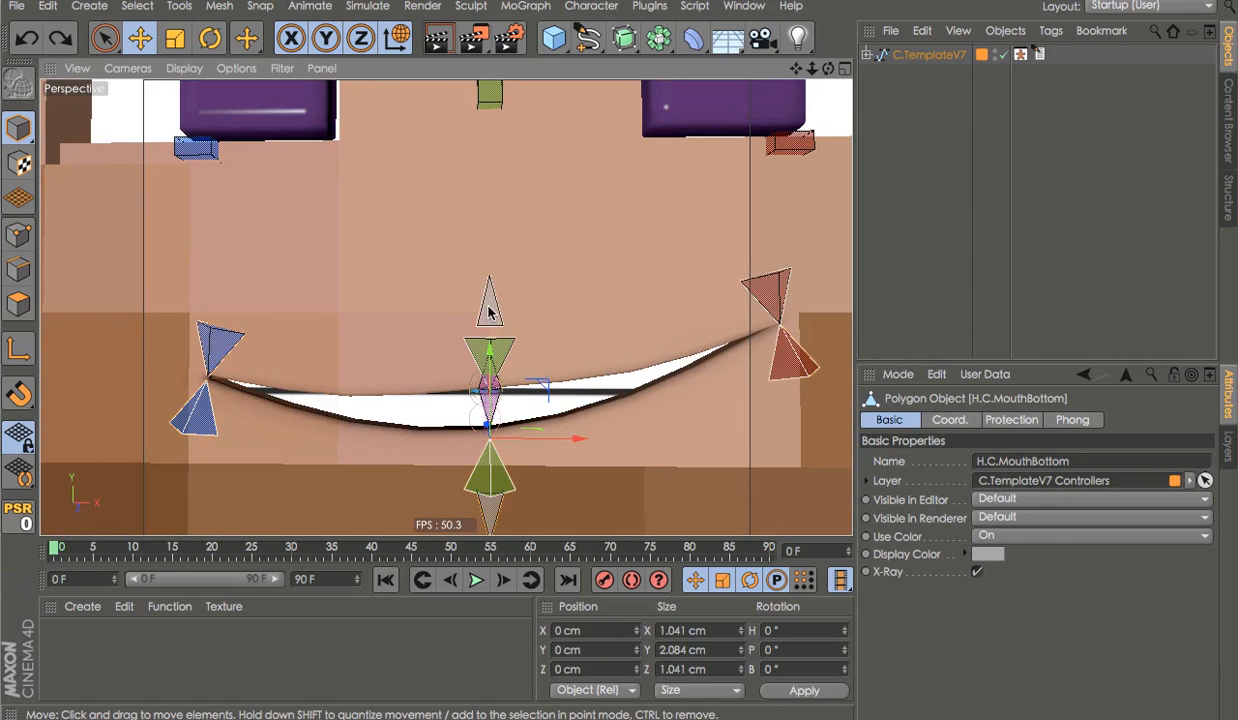
left_click_drag(489, 291, 502, 209)
key("ctrl+z")
Try raising both lower eyelids together with H.C.EyeBottom, undoing the move
right_click_drag(630, 313, 503, 312, "alt")
middle_click_drag(841, 290, 728, 289, "alt")
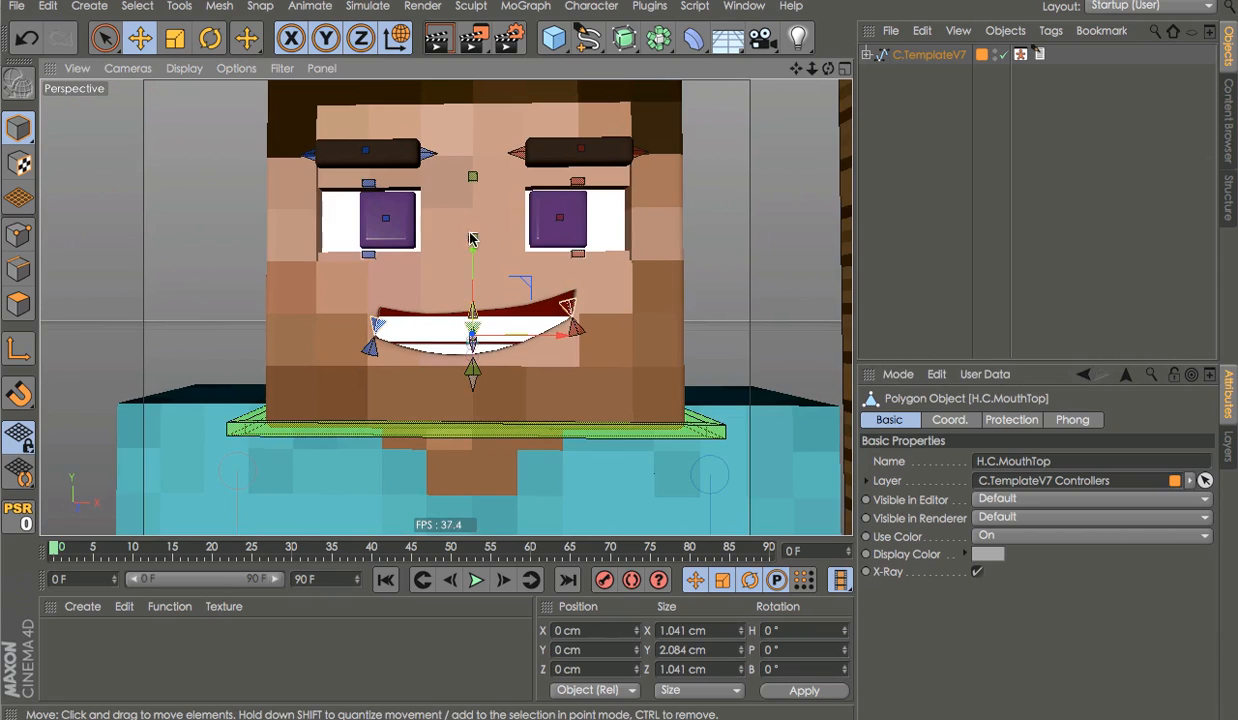
right_click_drag(492, 238, 628, 228, "alt")
left_click(394, 245)
middle_click_drag(417, 256, 447, 289, "alt")
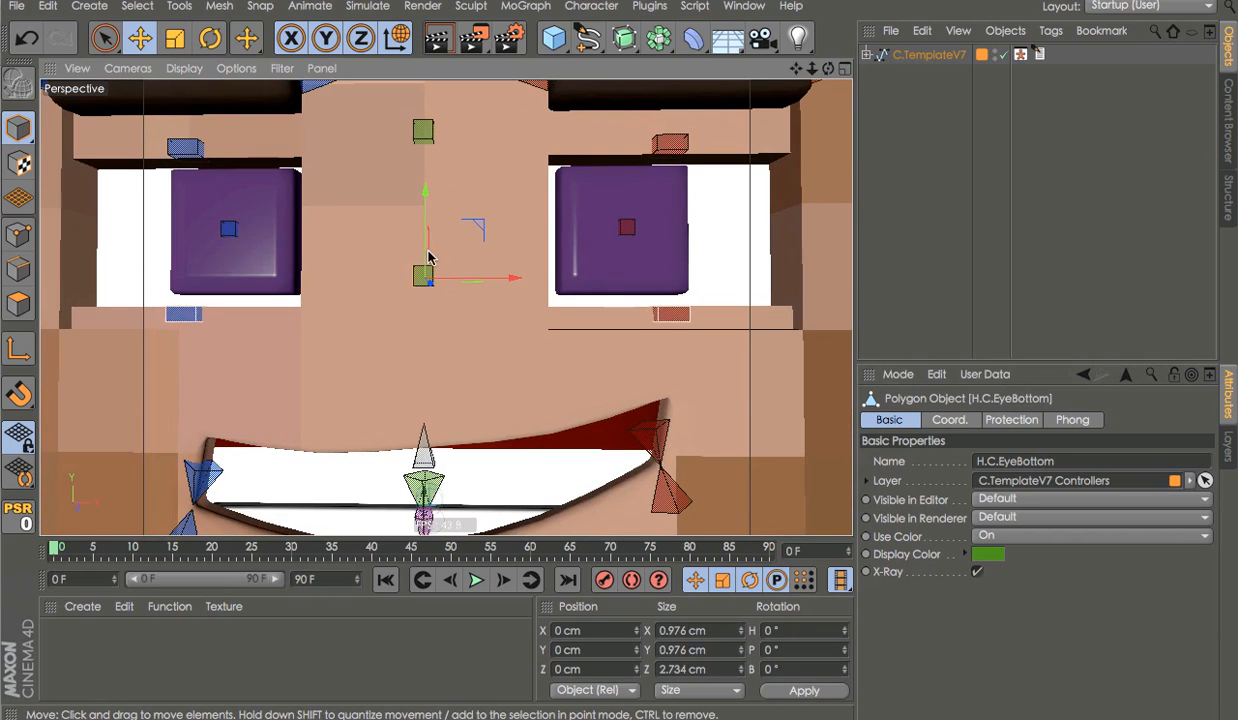
left_click_drag(425, 196, 503, 136)
key("ctrl+z")
Try lowering both upper eyelids together with H.C.EyeTop, undoing the move
middle_click_drag(526, 176, 536, 264, "alt")
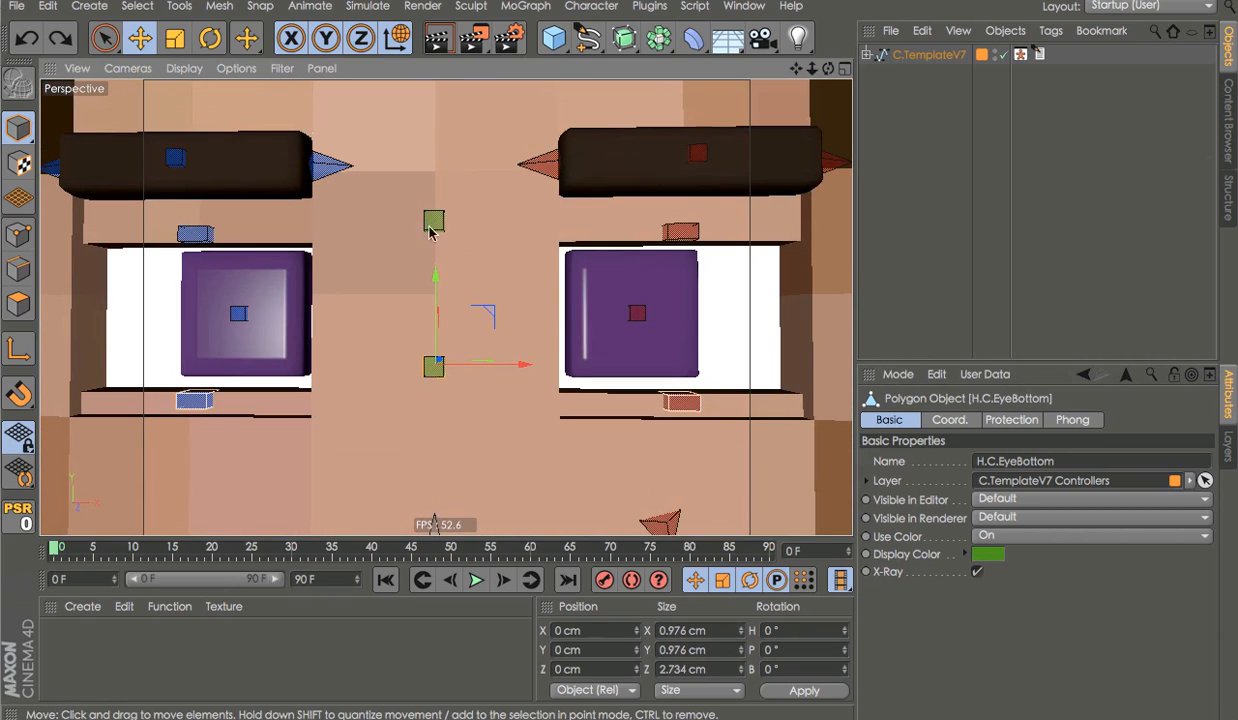
left_click(431, 222)
left_click_drag(431, 222, 434, 288)
key("ctrl+z")
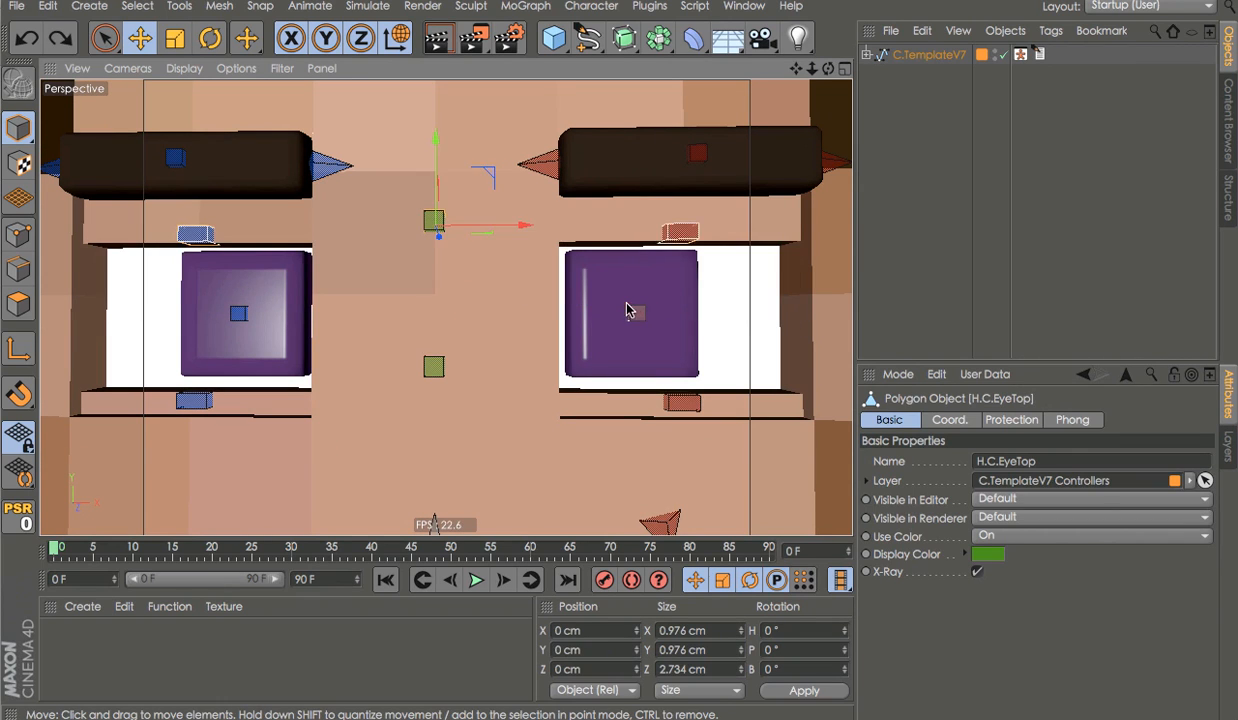
Try moving the right pupil with its red controller on the face, undoing the move
left_click(628, 310)
left_click_drag(634, 330, 693, 348)
key("ctrl+z")
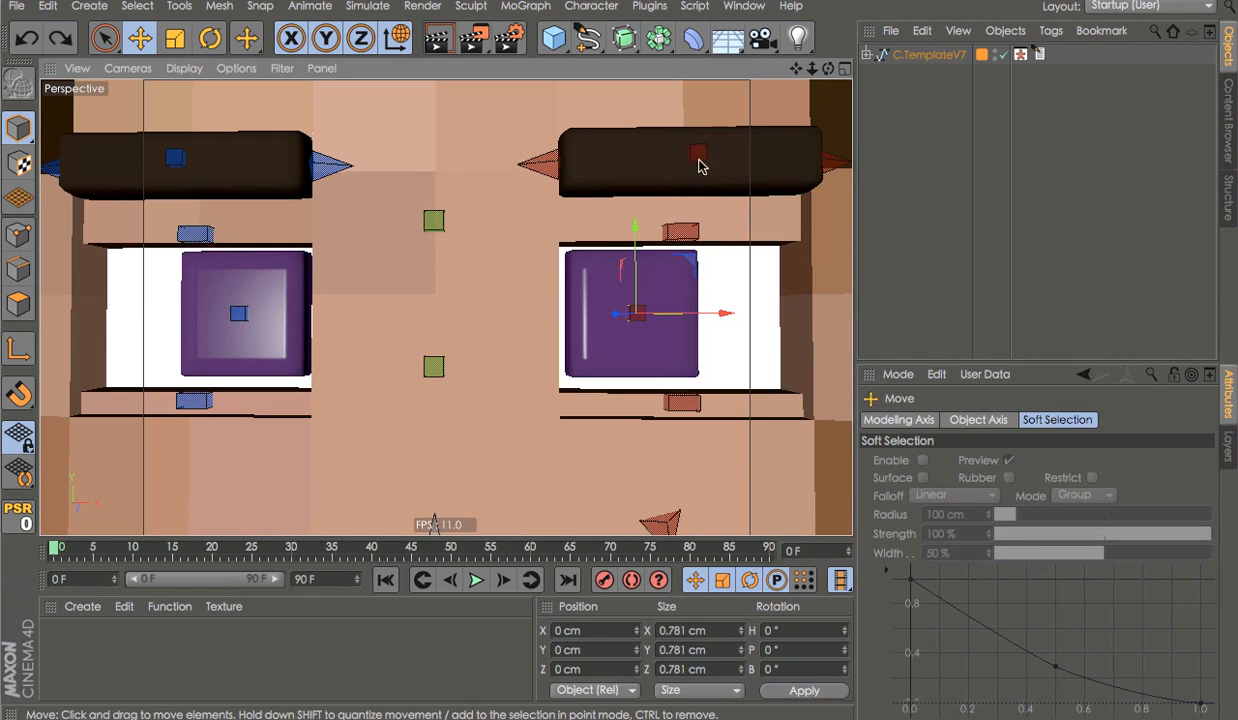
Try moving the right eyebrow by its middle controller and rotating its inner-end controller, undoing both changes
left_click(699, 160)
left_click_drag(691, 238, 583, 171)
key("ctrl+z")
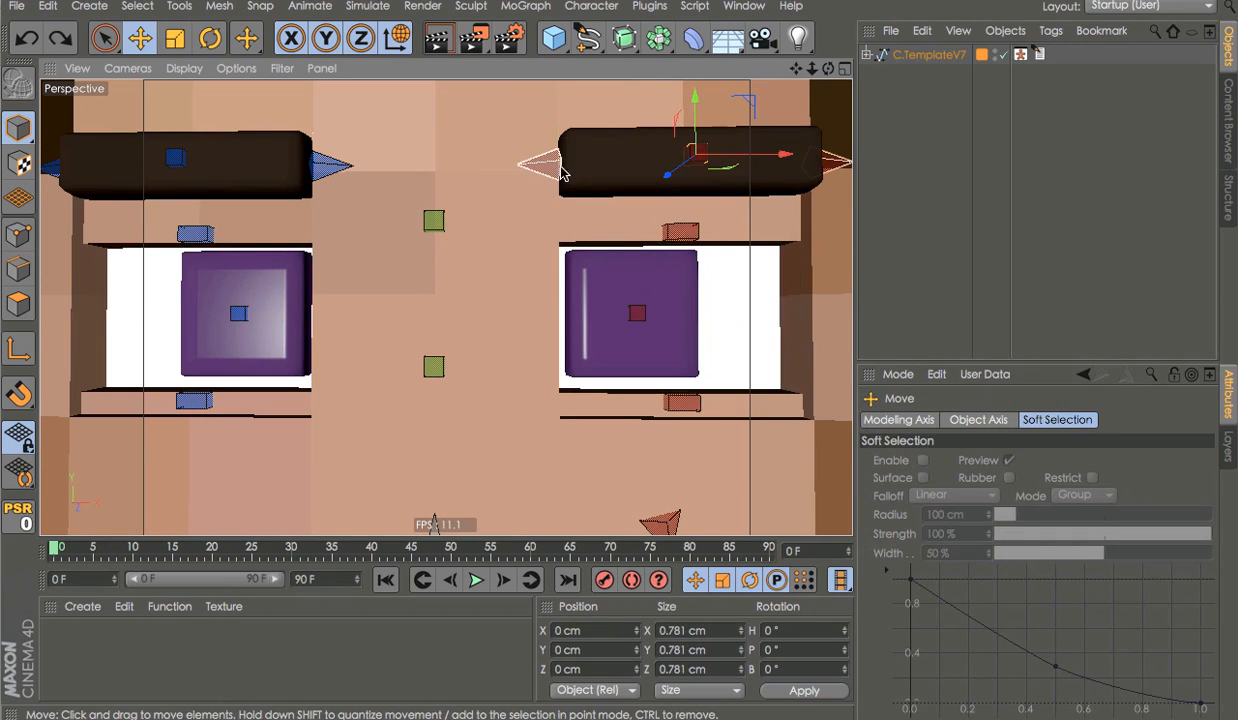
left_click(561, 172)
key("r")
left_click_drag(668, 236, 677, 119)
key("ctrl+z")
middle_click_drag(737, 147, 556, 159, "alt")
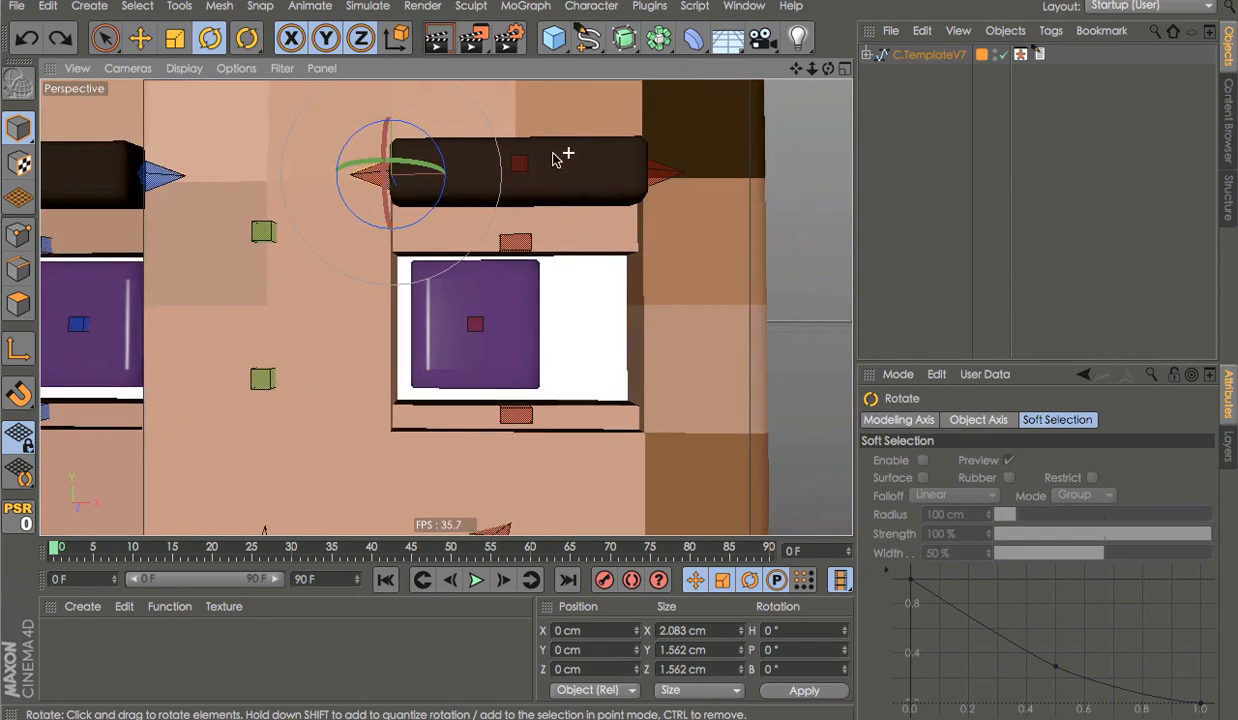
scroll(557, 160, "down", 3)
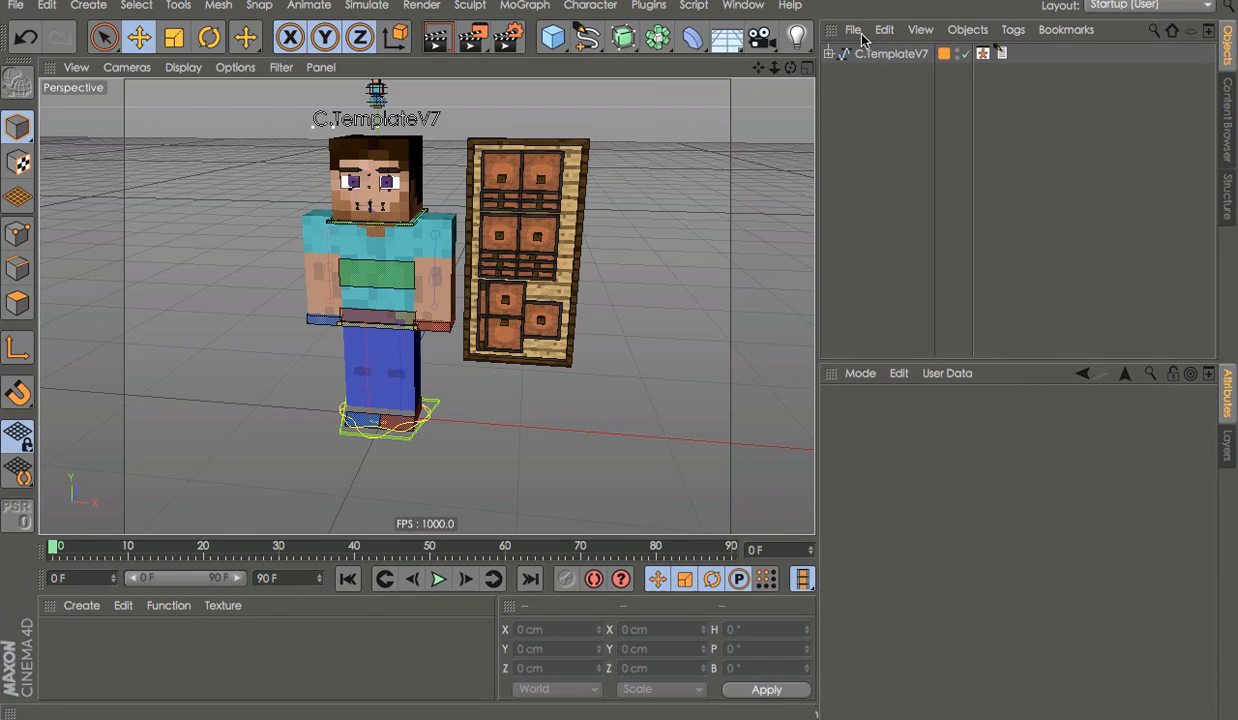
Filter the object list by "c." to find the rig's controllers
left_click(1151, 31)
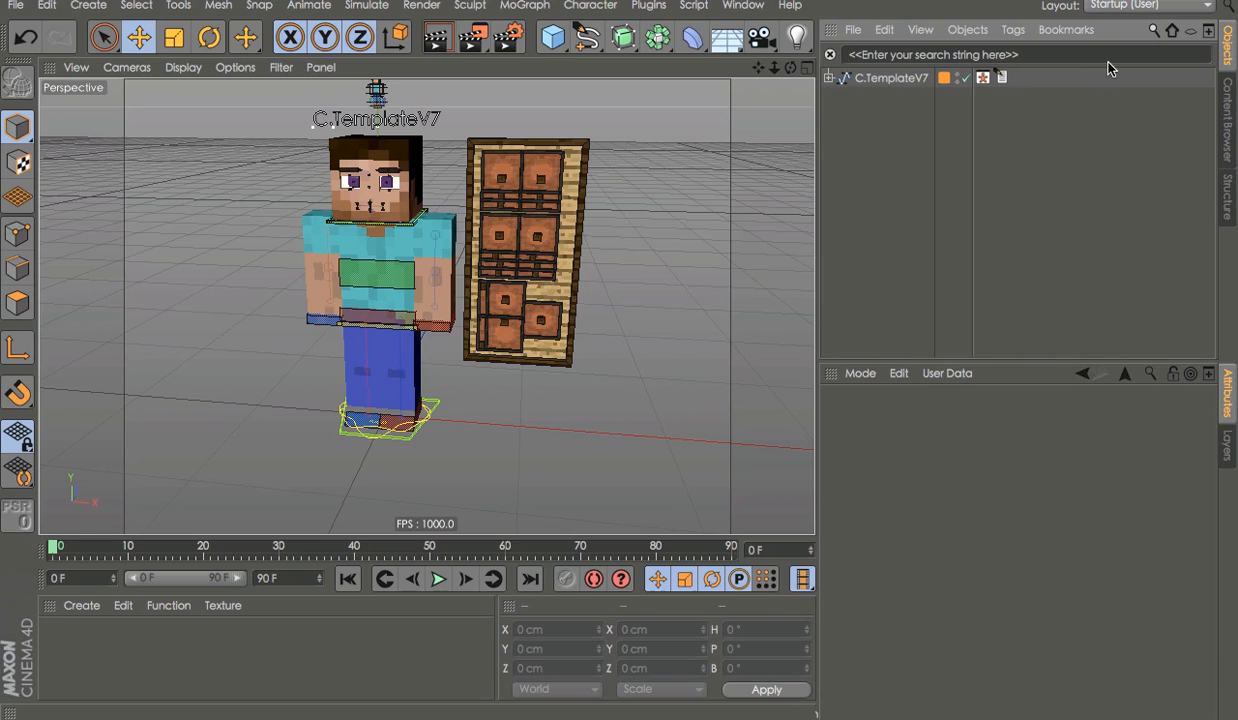
type("c.2")
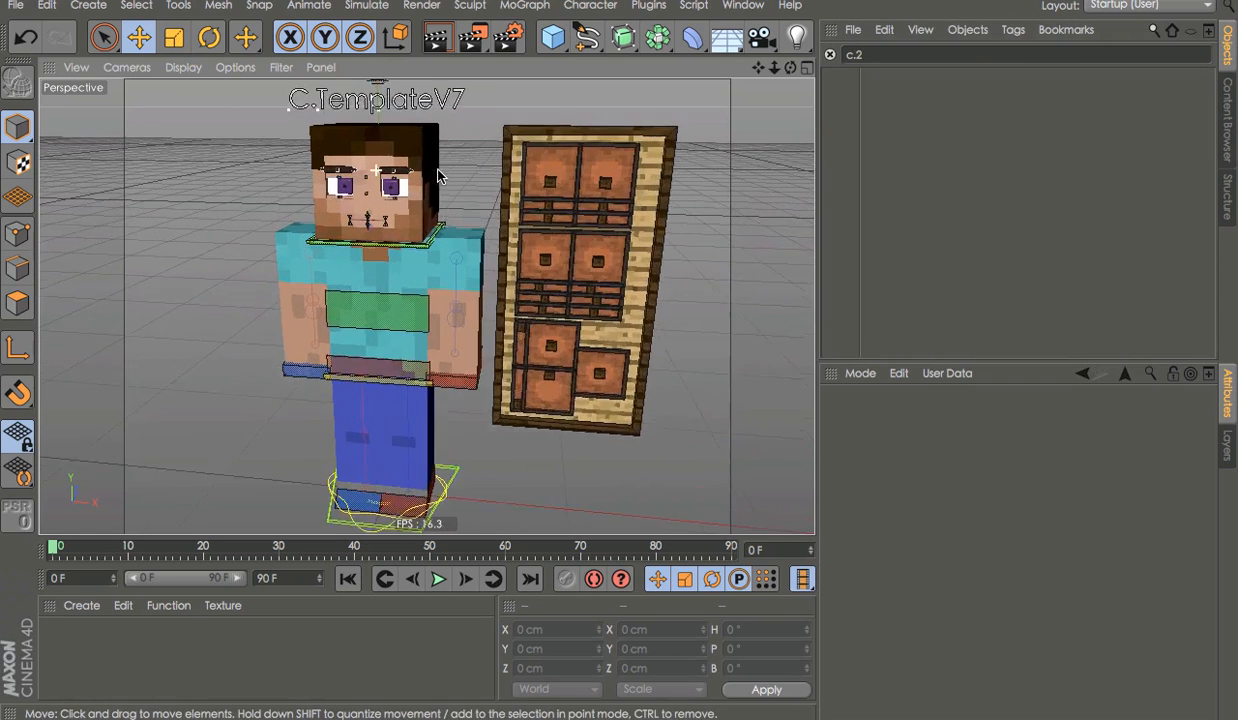
key("BackSpace")
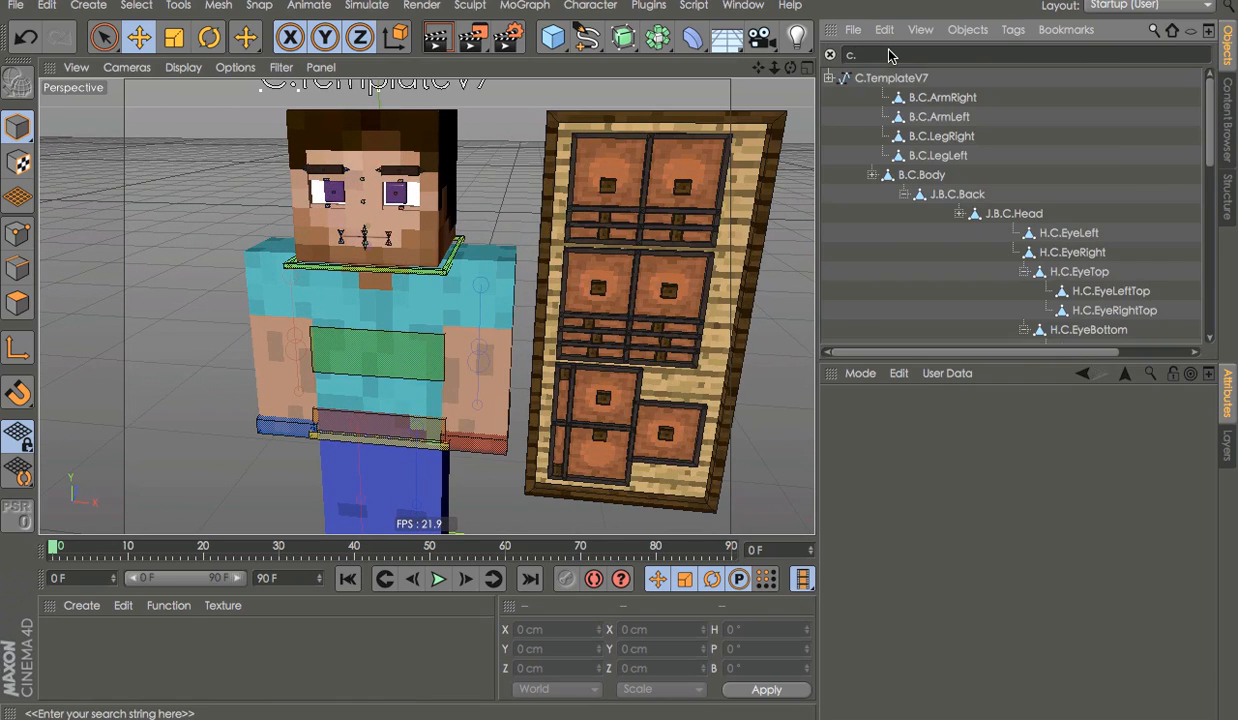
Examine the rig objects filtered by "c." and by "u.", and clear the object filter
scroll(934, 102, "down", 10)
scroll(1012, 308, "up", 10)
type("u.")
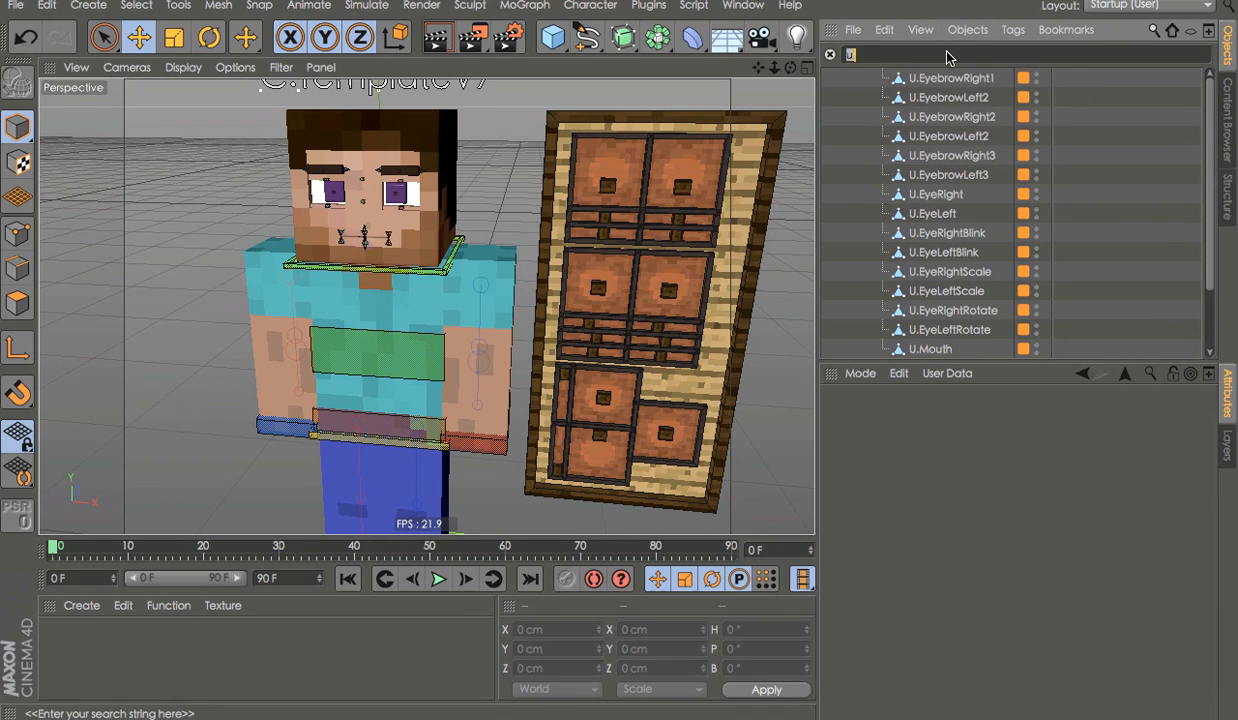
key("BackSpace")
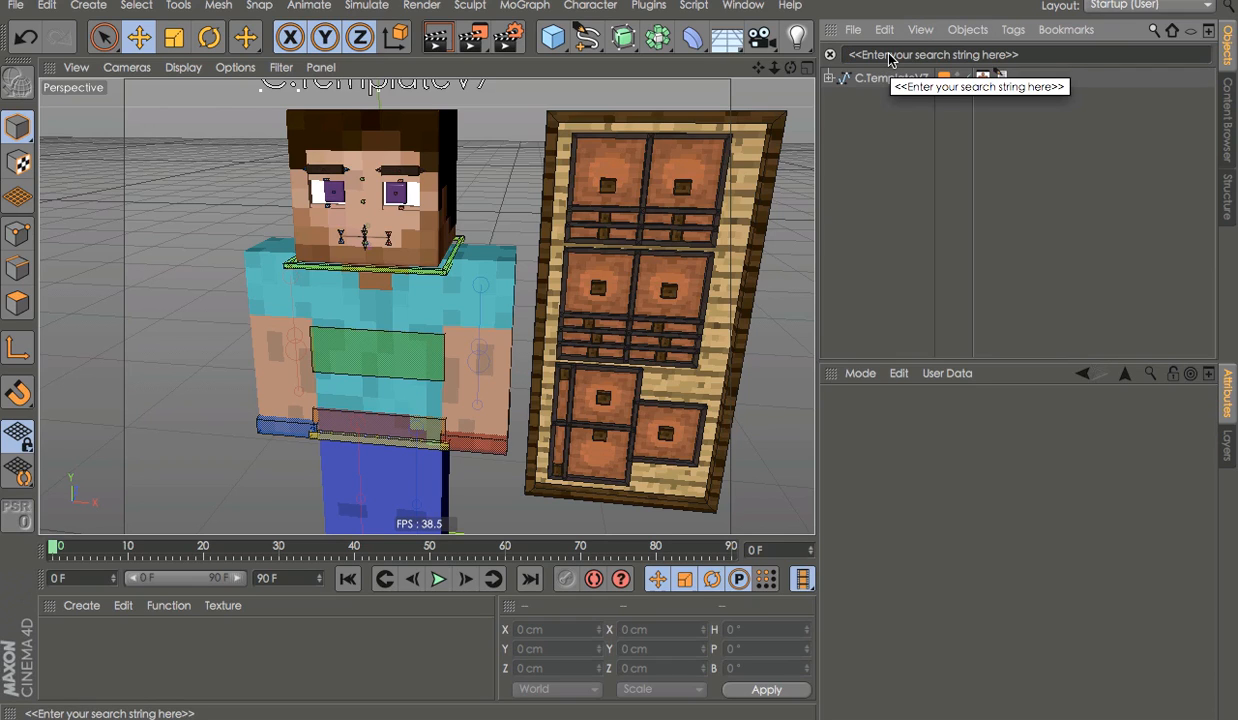
type("u.")
key("BackSpace")
key("BackSpace")
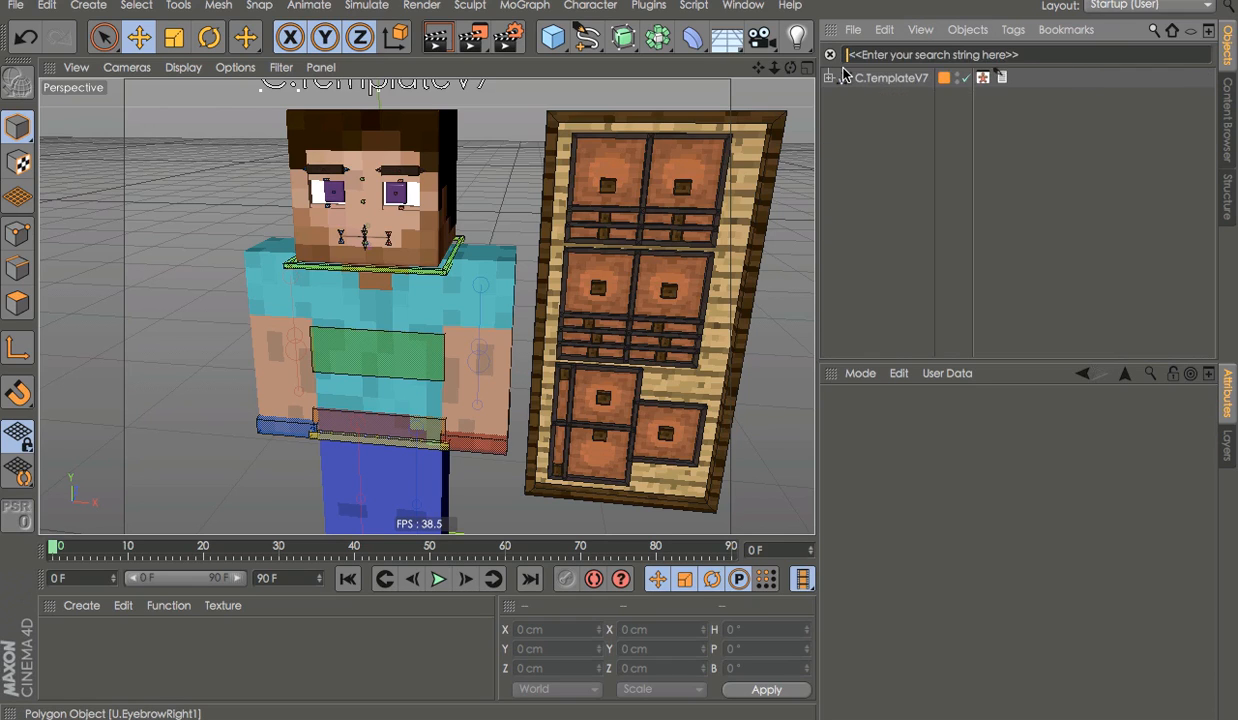
type("c")
key("BackSpace")
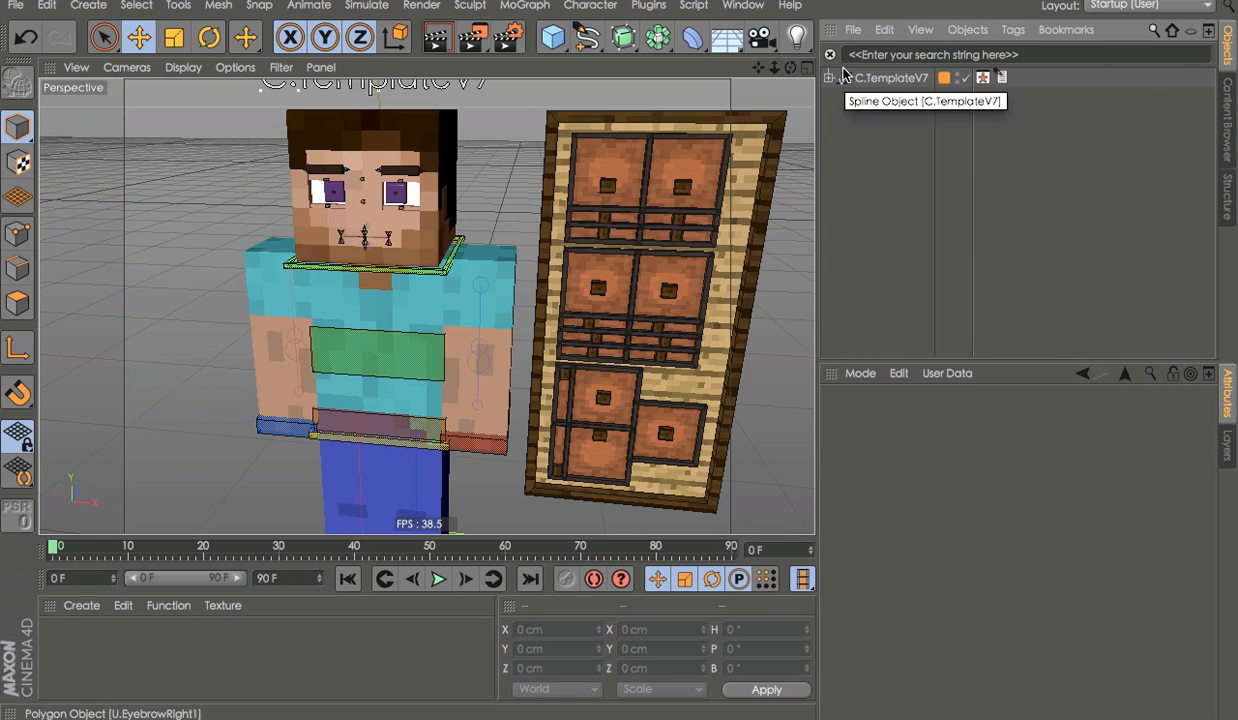
Filter the objects by "b." and select all body controllers from B.C.ArmRight through J.B.C.LegLeft
type("b")
scroll(946, 150, "down", 3)
type(".")
left_click(946, 84)
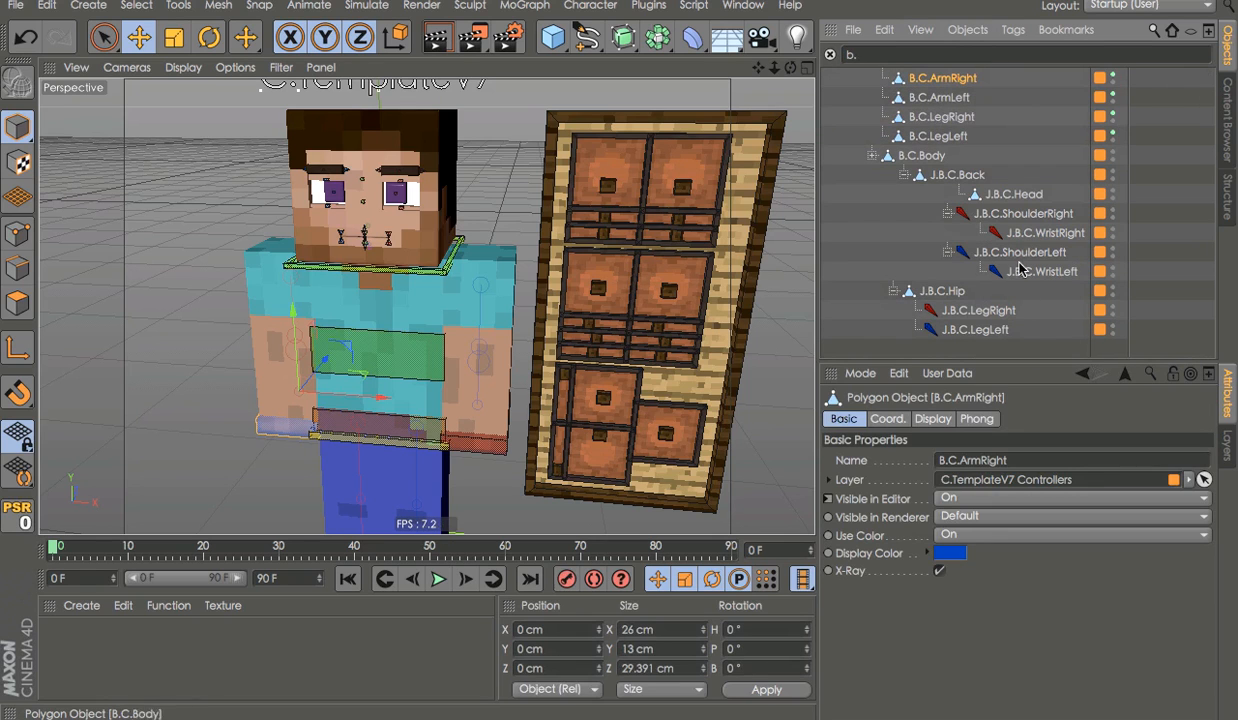
left_click(1016, 328, "shift")
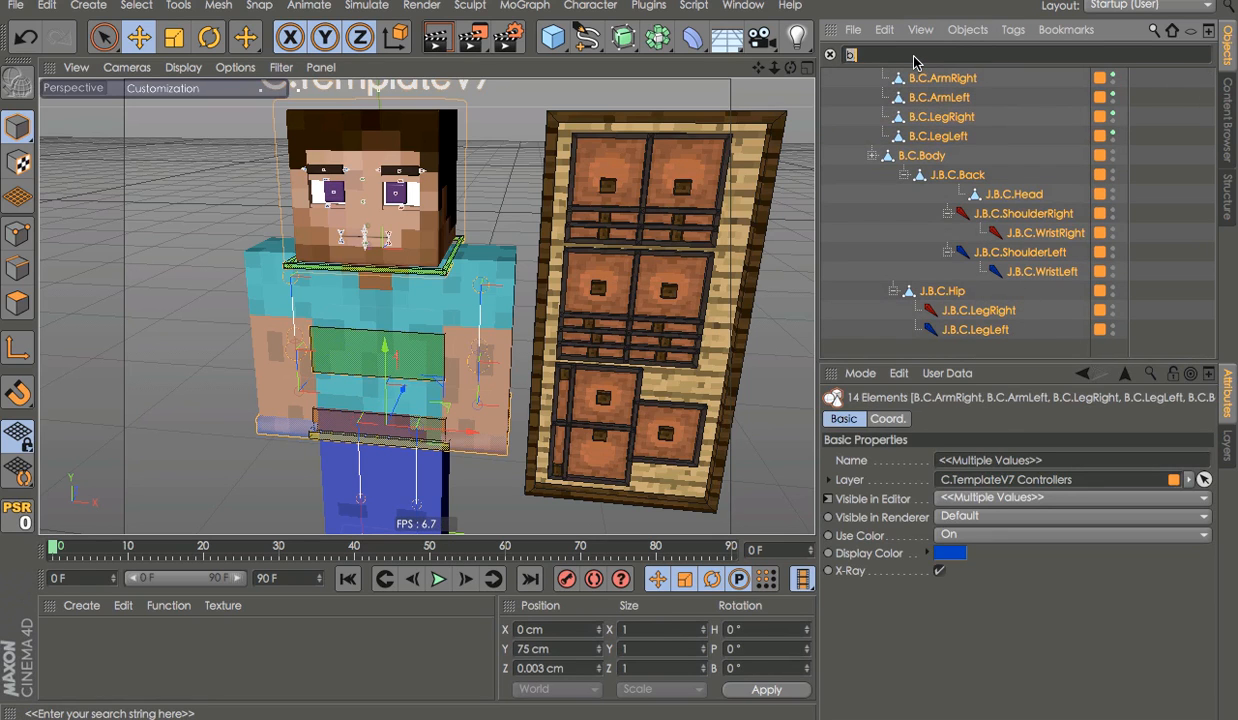
Filter the objects by "h.", select H.C.EyeRight and look through the head controllers
type("h.")
left_click(1060, 97)
scroll(1060, 100, "down", 4)
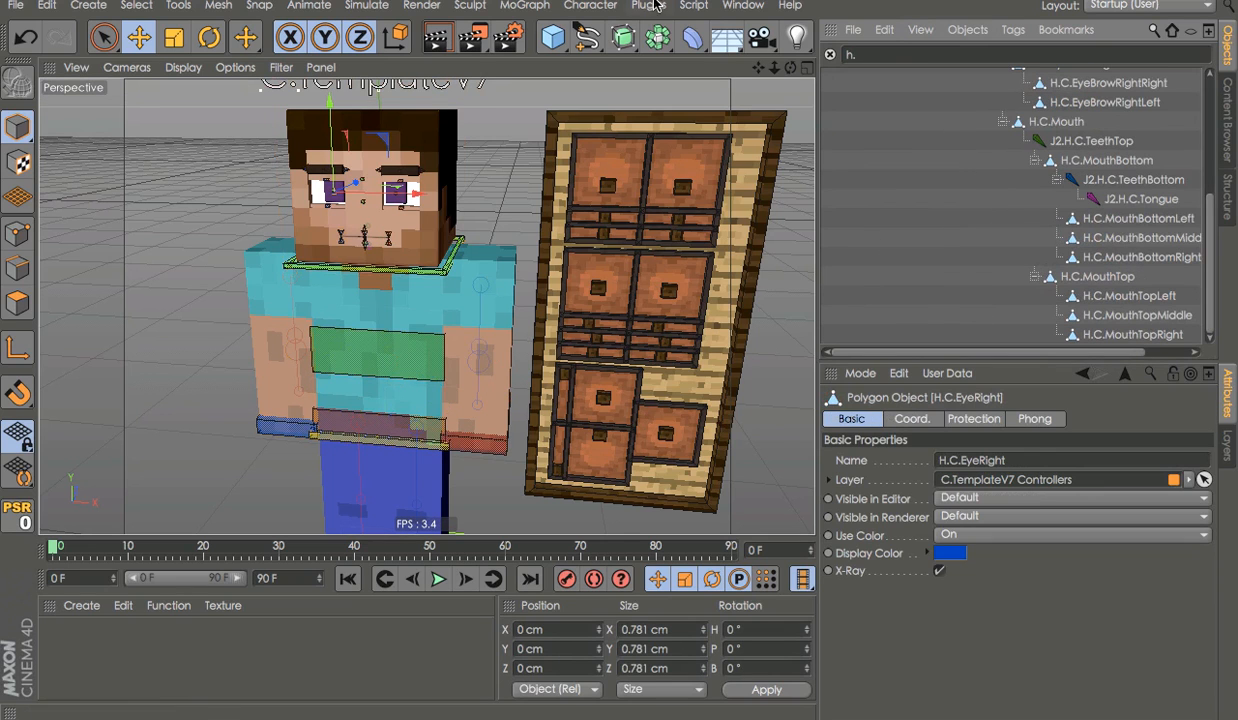
Open the Timeline window and move it clear of the object list
left_click(743, 5)
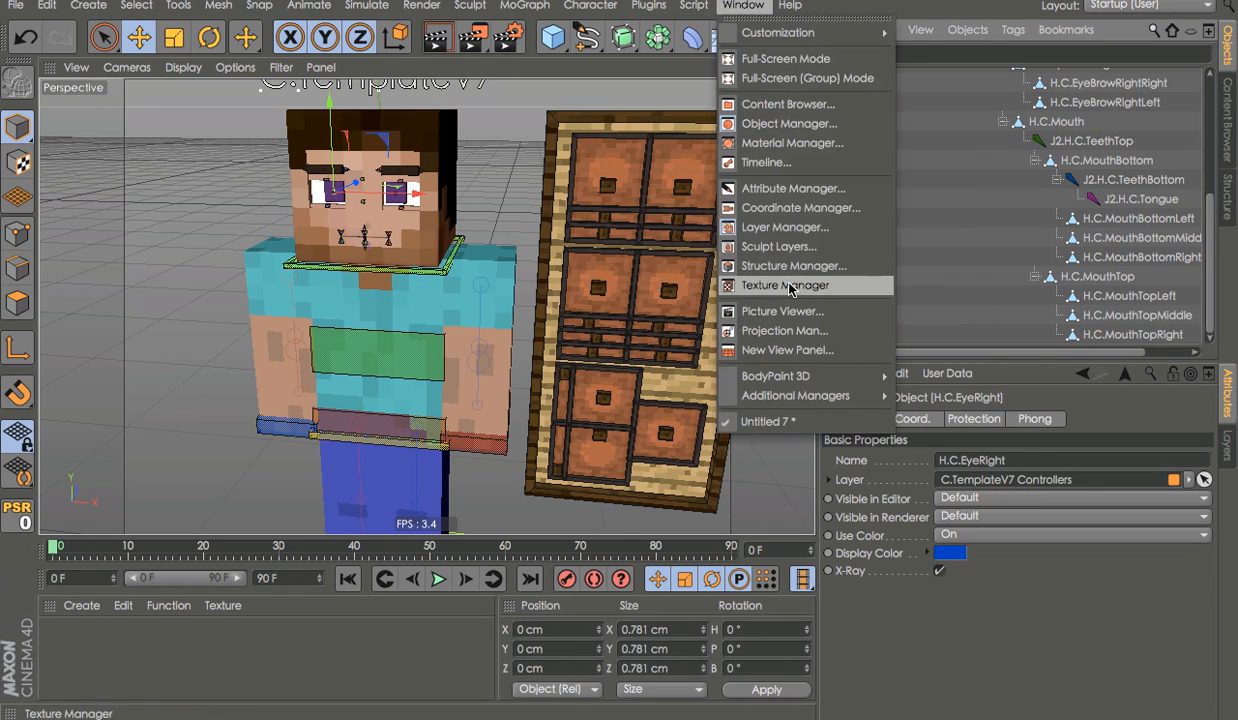
left_click(775, 162)
scroll(1176, 138, "up", 3)
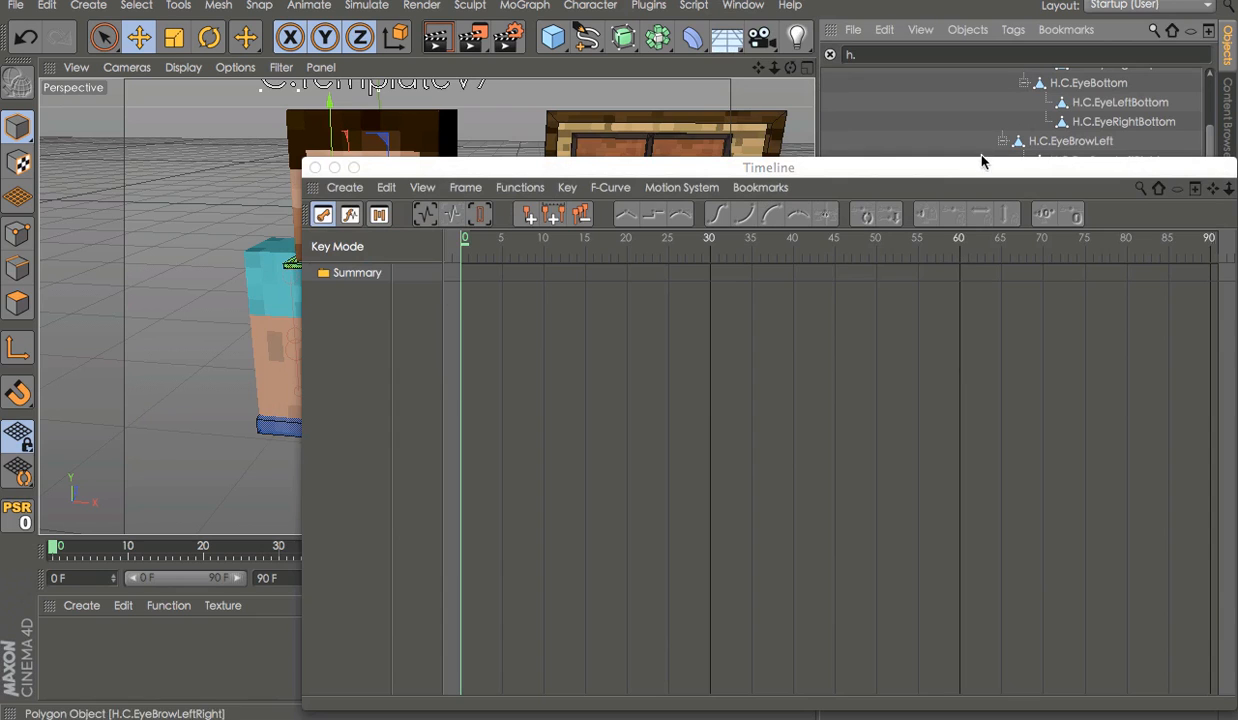
left_click_drag(982, 161, 616, 158)
Filter the objects by "c." and select every controller from C.TemplateV7 through J.B.C.LegLeft
double_click(890, 58)
type("c.")
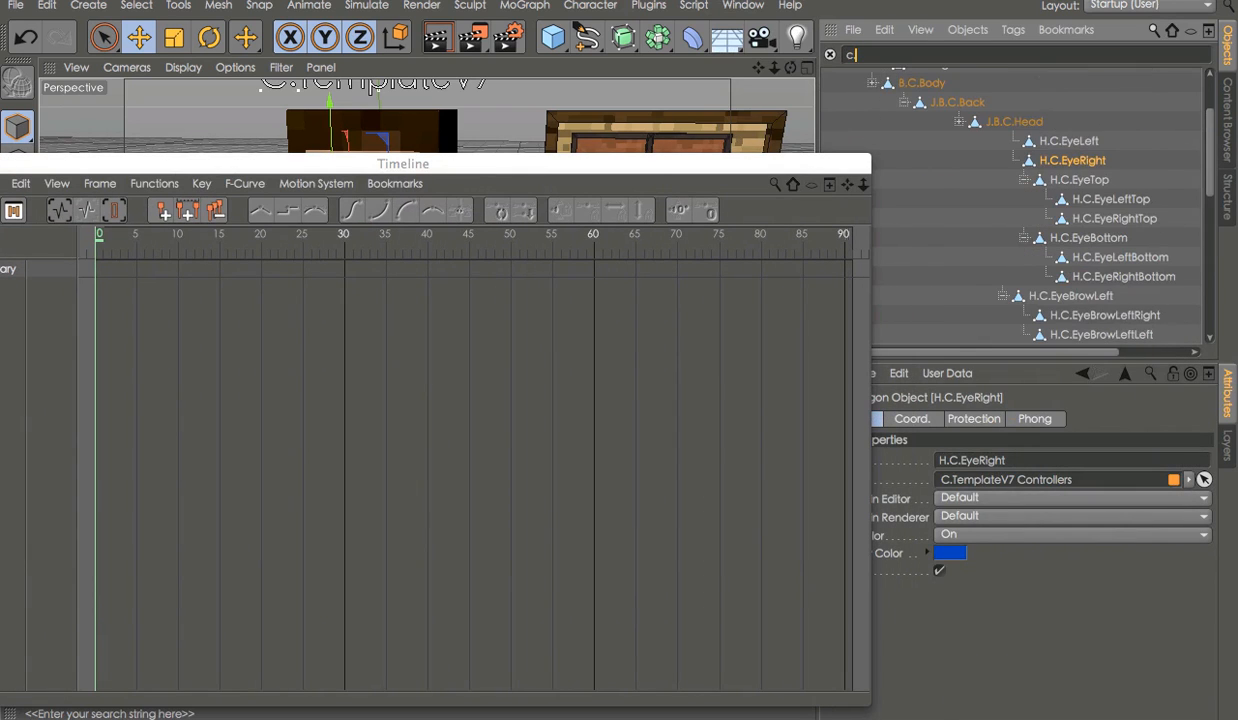
scroll(1030, 104, "up", 2)
left_click(926, 83)
scroll(1137, 337, "down", 8)
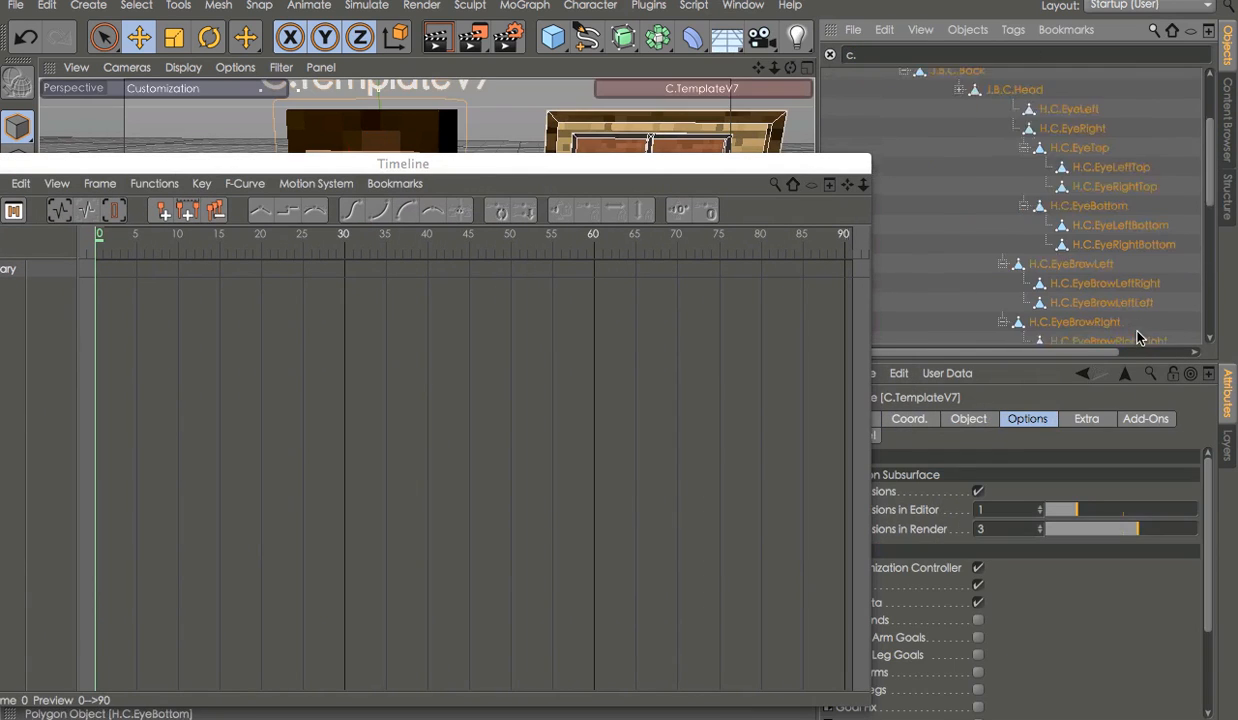
left_click(1005, 335, "shift")
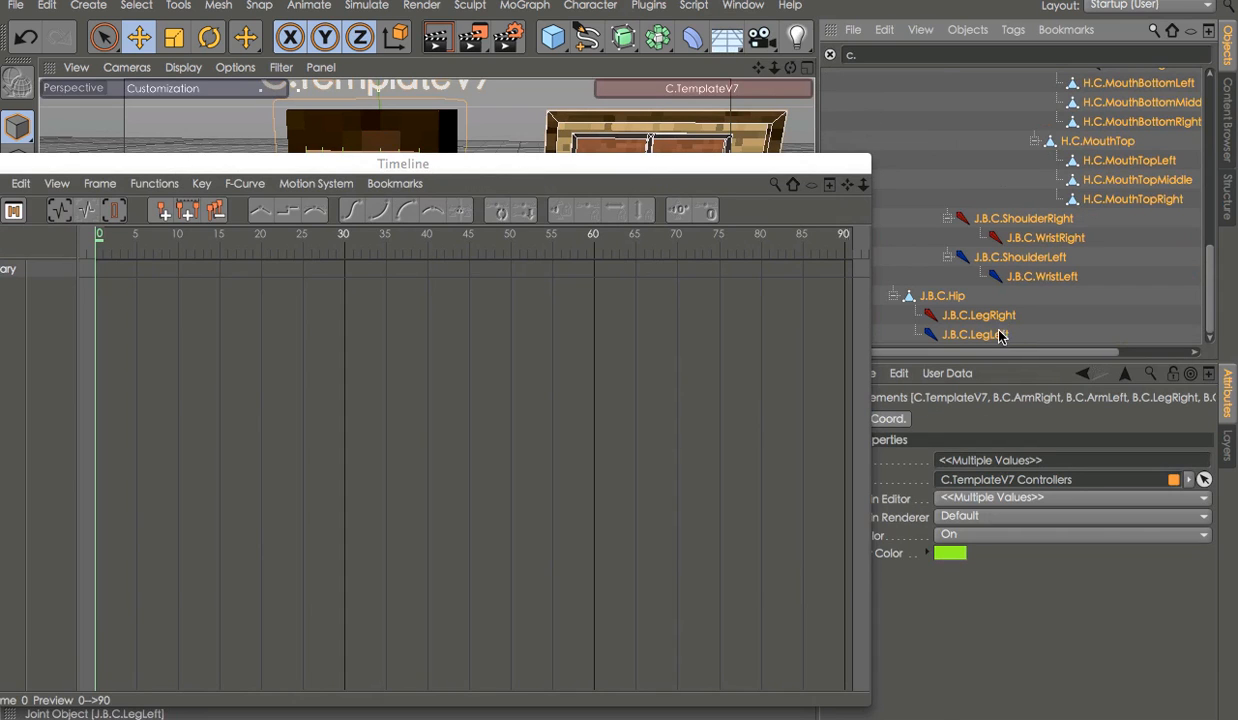
Bring the Timeline's list of controller tracks into view and close the Timeline window
left_click_drag(332, 169, 761, 95)
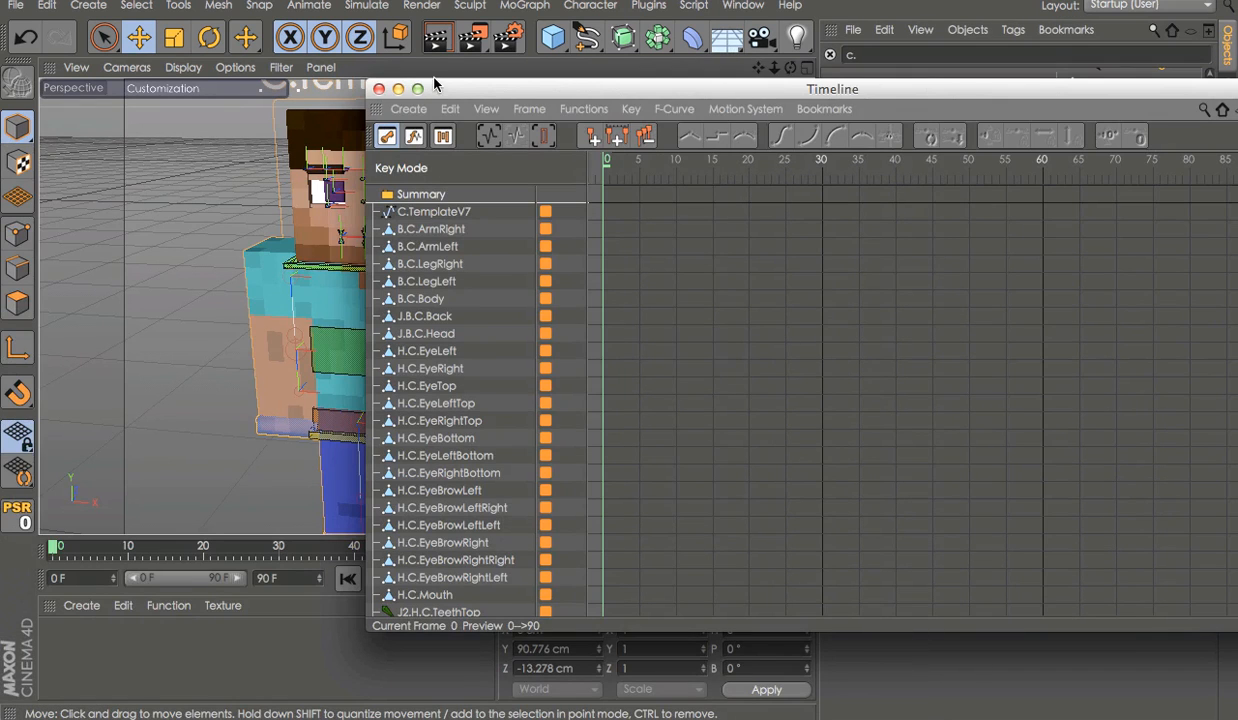
left_click(379, 88)
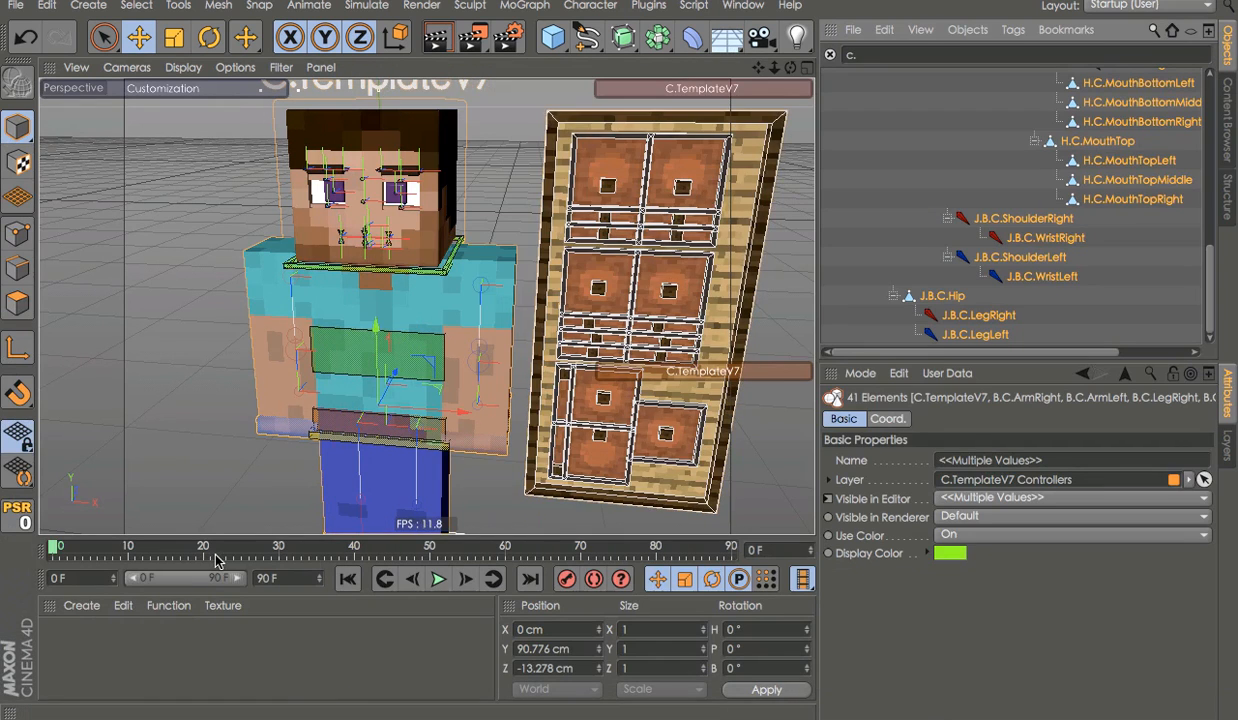
Move the animation to frame 24, filter the objects by "b." and select all controllers from B.C.ArmRight through J.B.C.LegLeft
left_click_drag(86, 546, 232, 546)
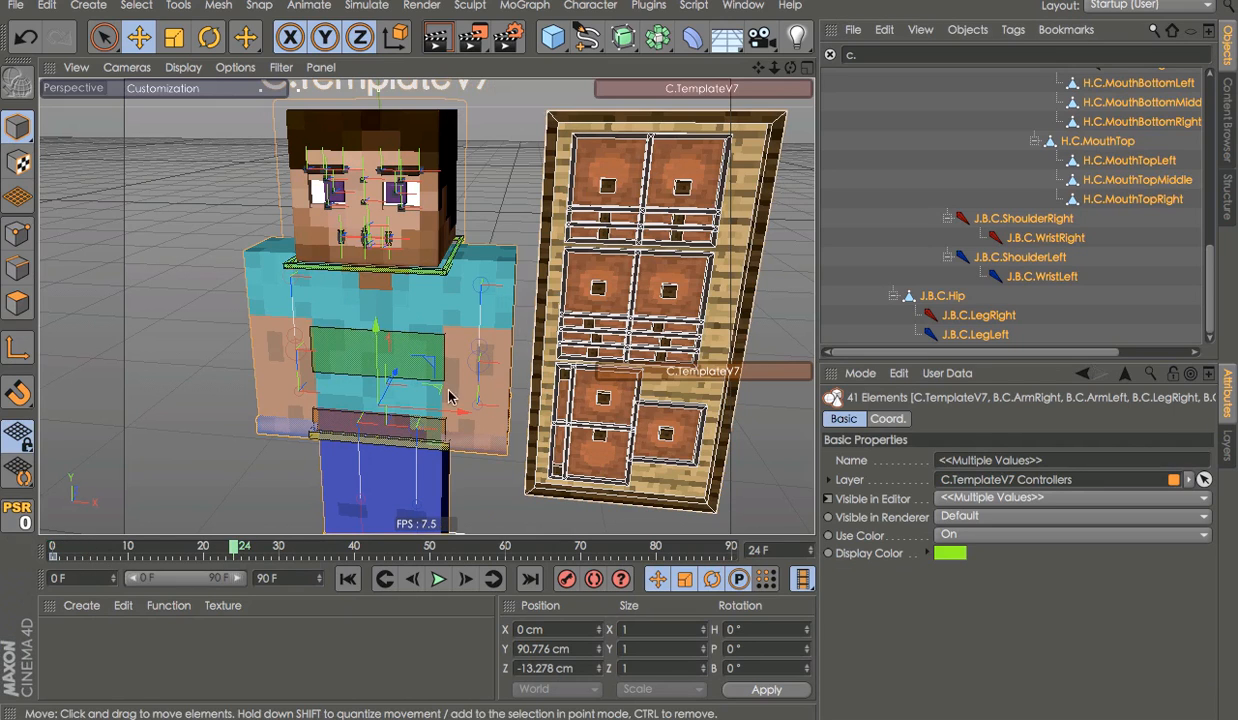
left_click(951, 57)
key("BackSpace")
key("BackSpace")
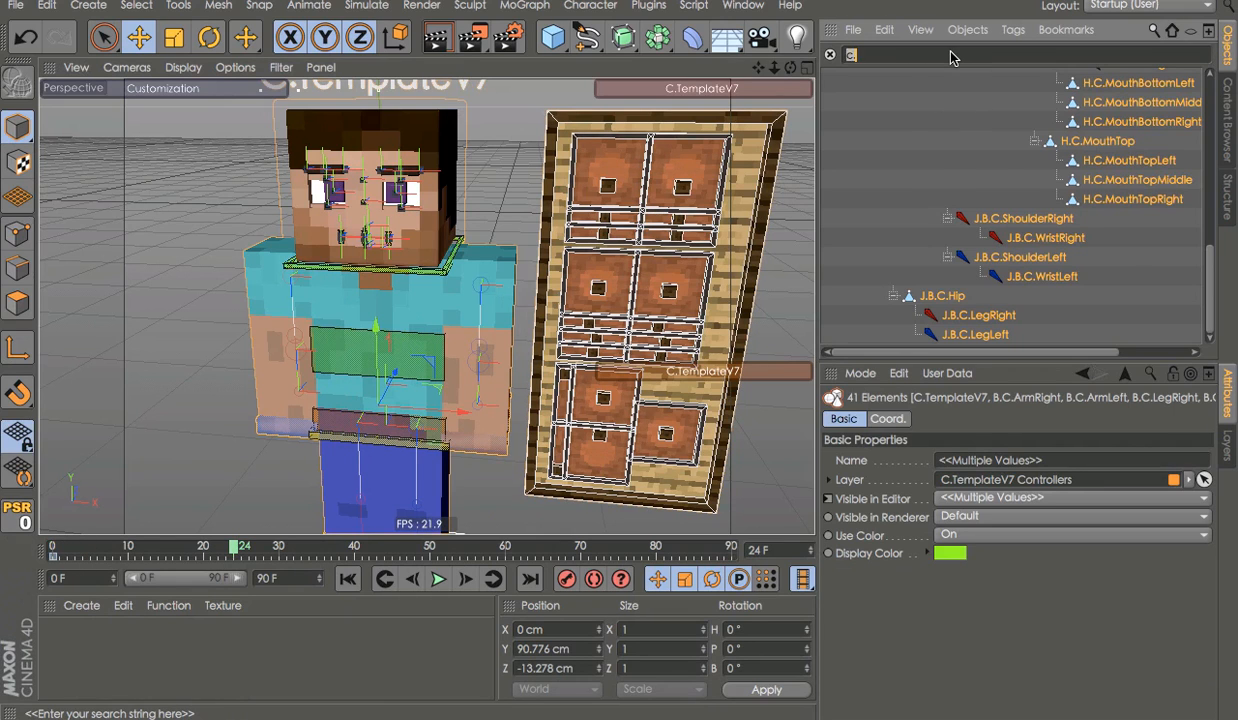
type("b.")
left_click(953, 77)
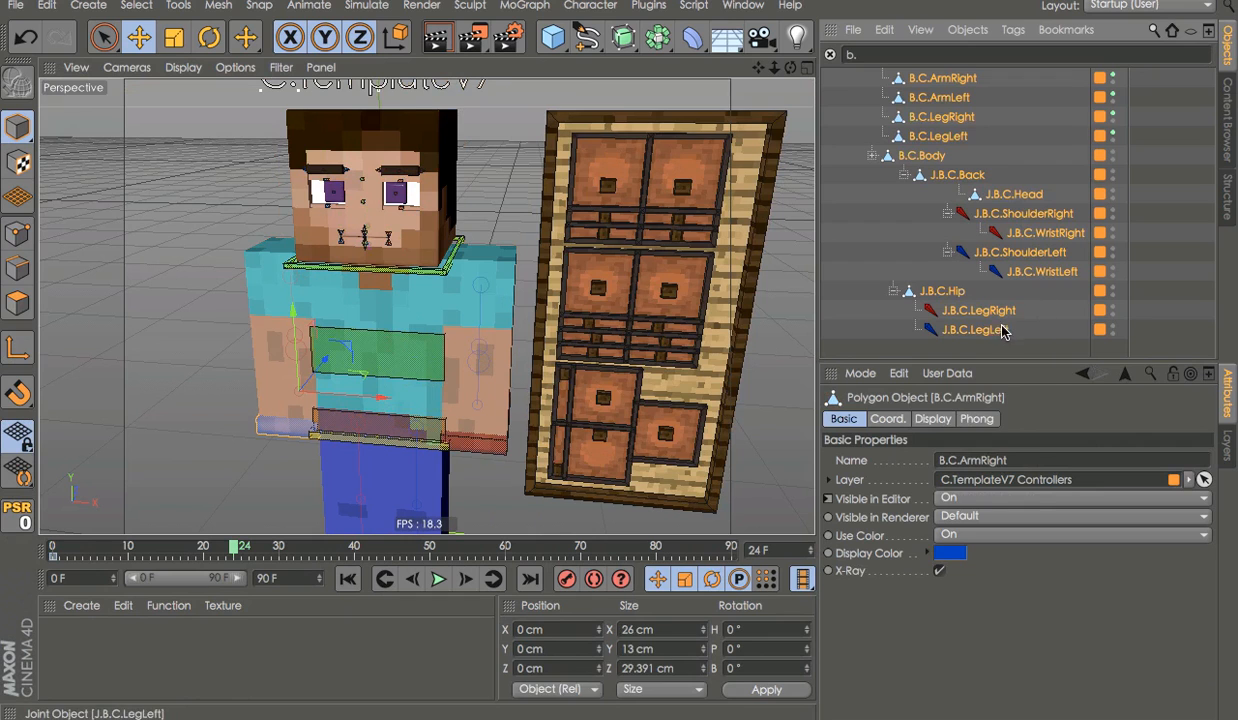
left_click(1003, 332, "shift")
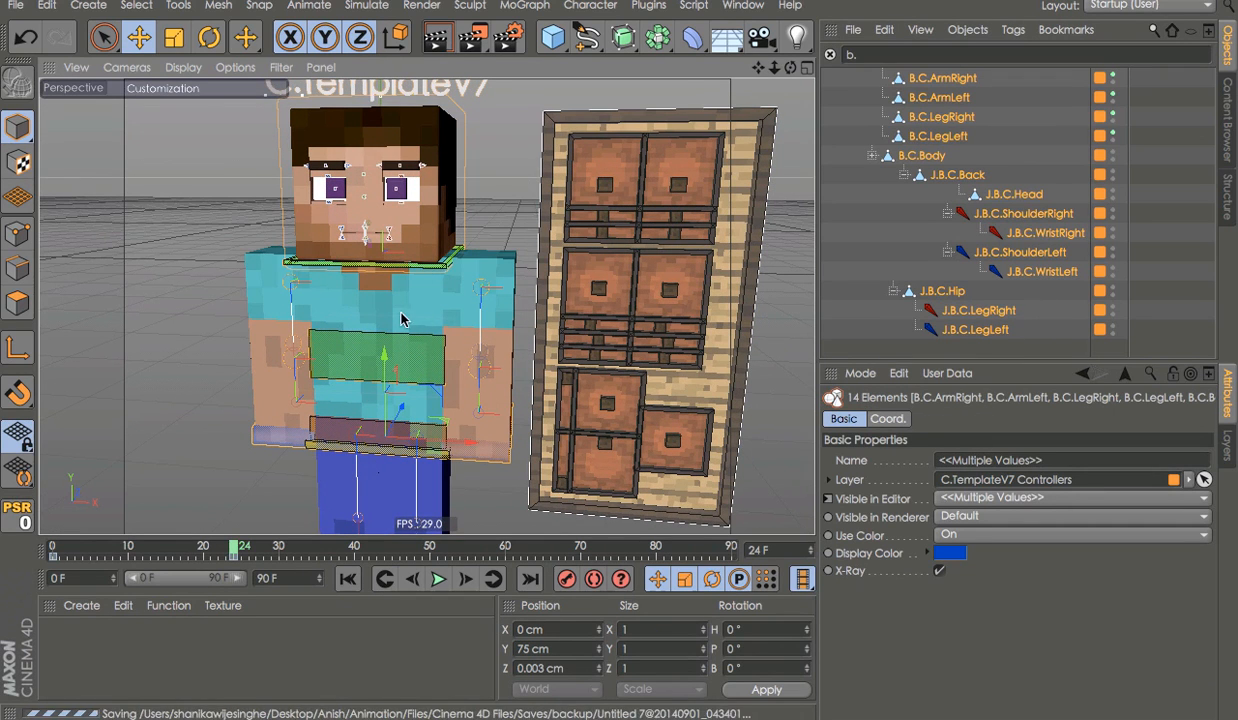
scroll(536, 296, "down", 4)
middle_click_drag(605, 251, 619, 247, "alt")
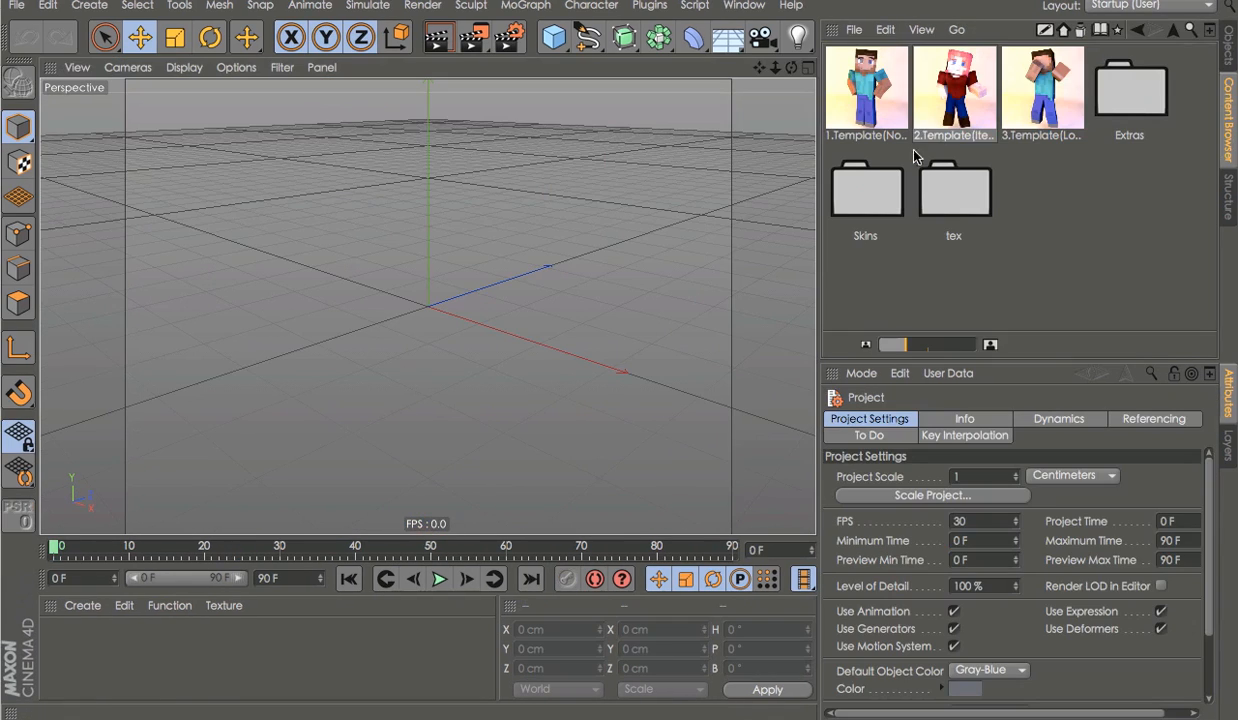
Load the template character from the content library into the empty scene and show the object list with the character deselected
left_click(1228, 55)
left_click(580, 199)
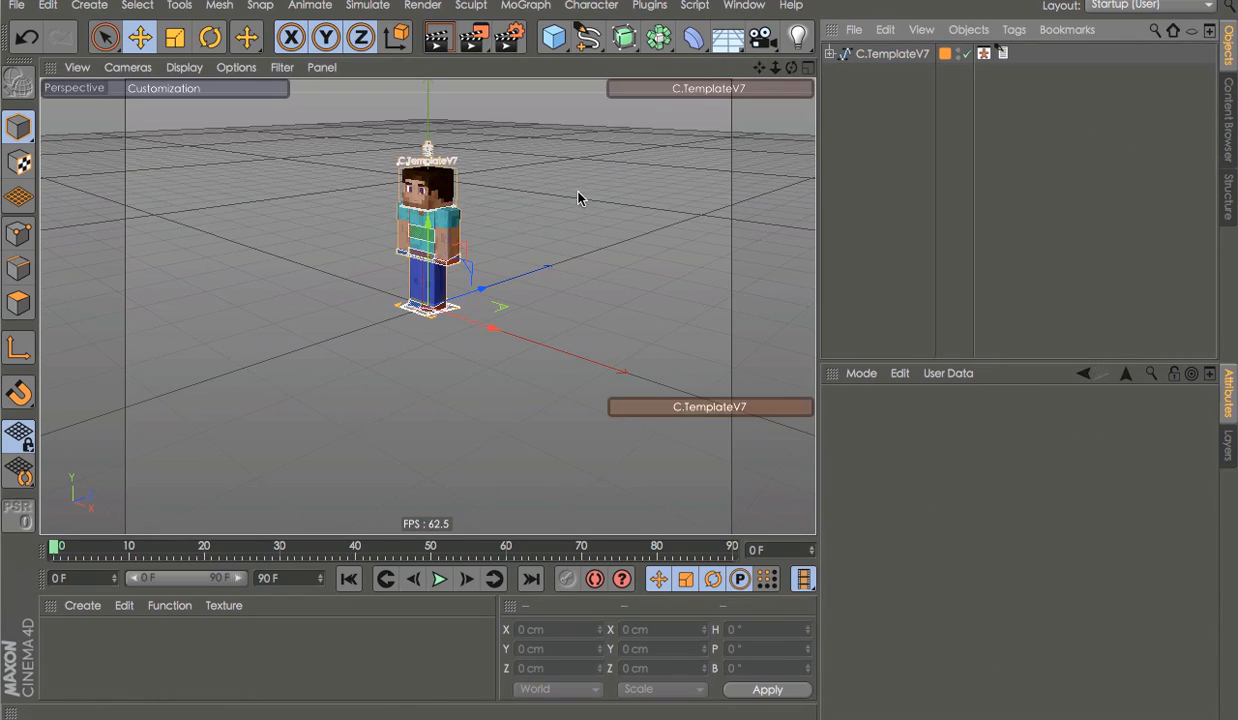
right_click_drag(410, 181, 523, 141, "alt")
left_click_drag(523, 141, 491, 172, "alt")
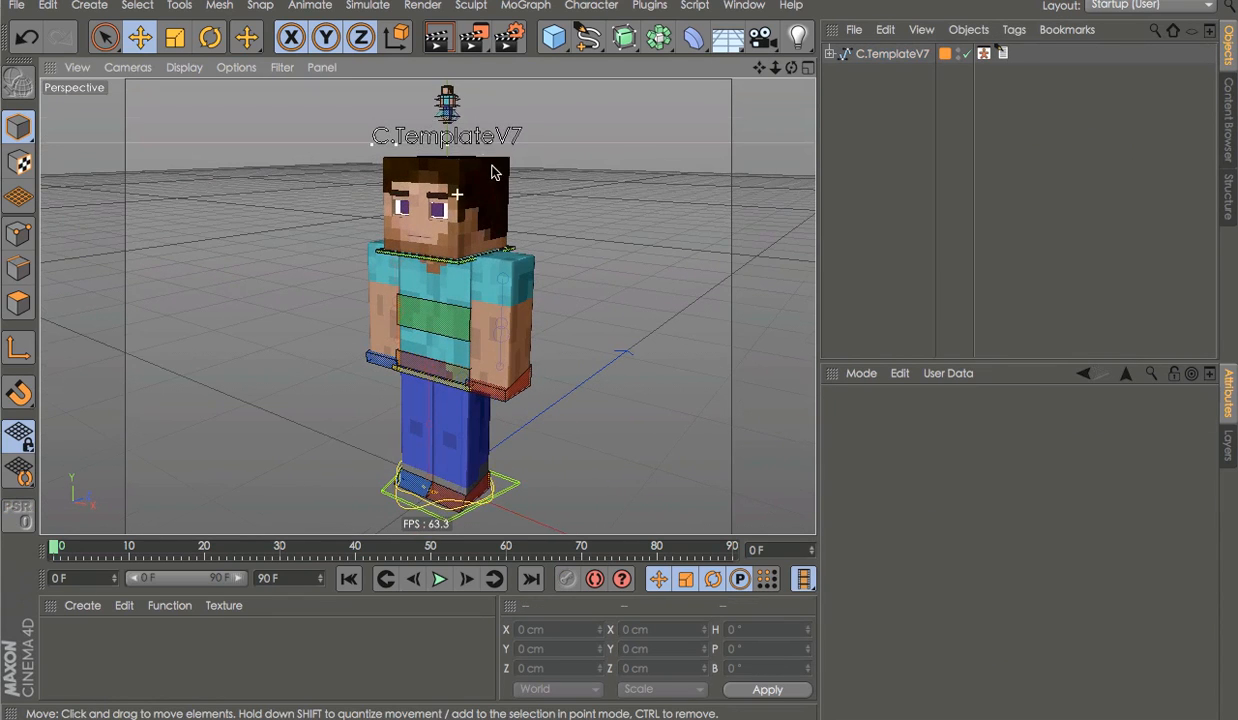
On the Customization figure, use the Steampunkgirl skin for head, body and legs, and change the Pupil Color to brown
left_click(449, 126)
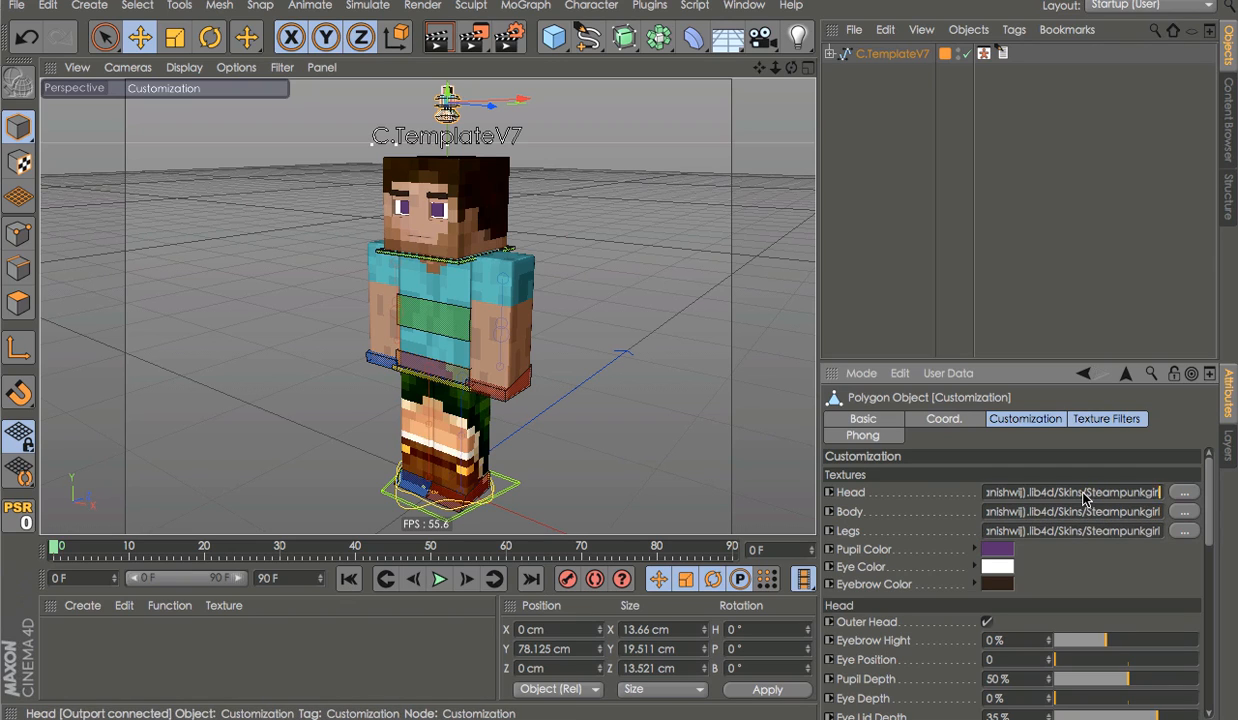
left_click(995, 549)
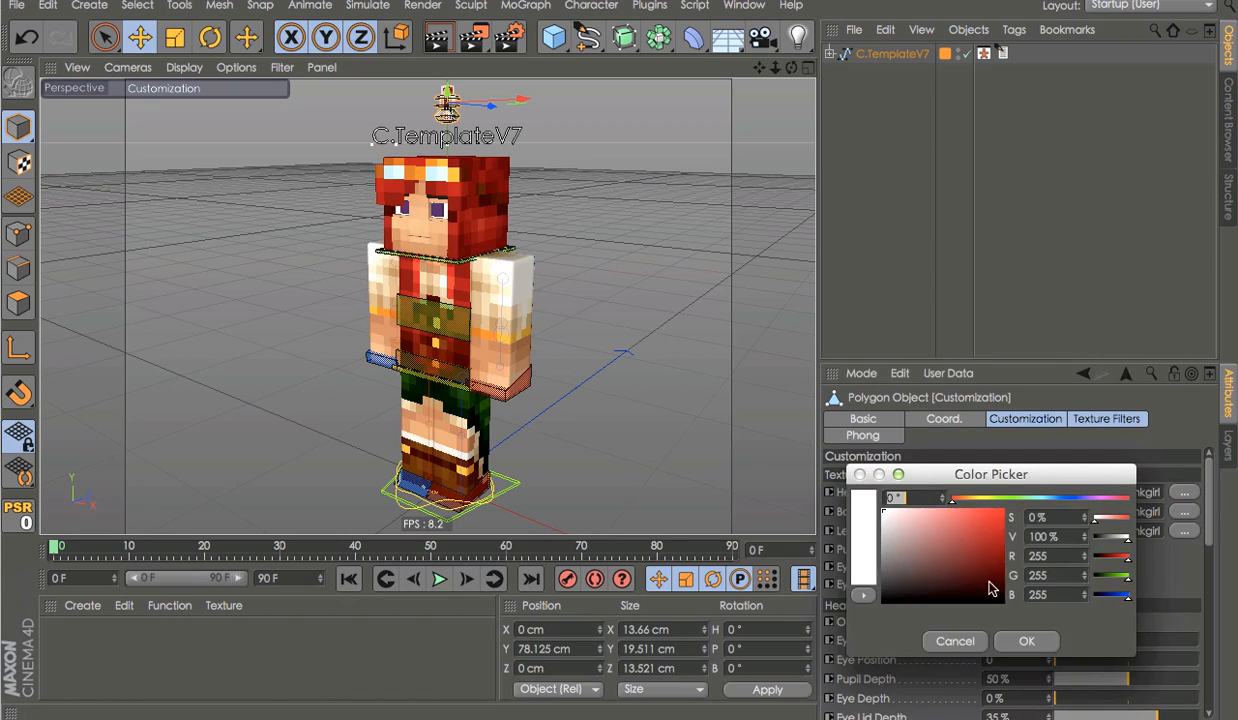
left_click(985, 553)
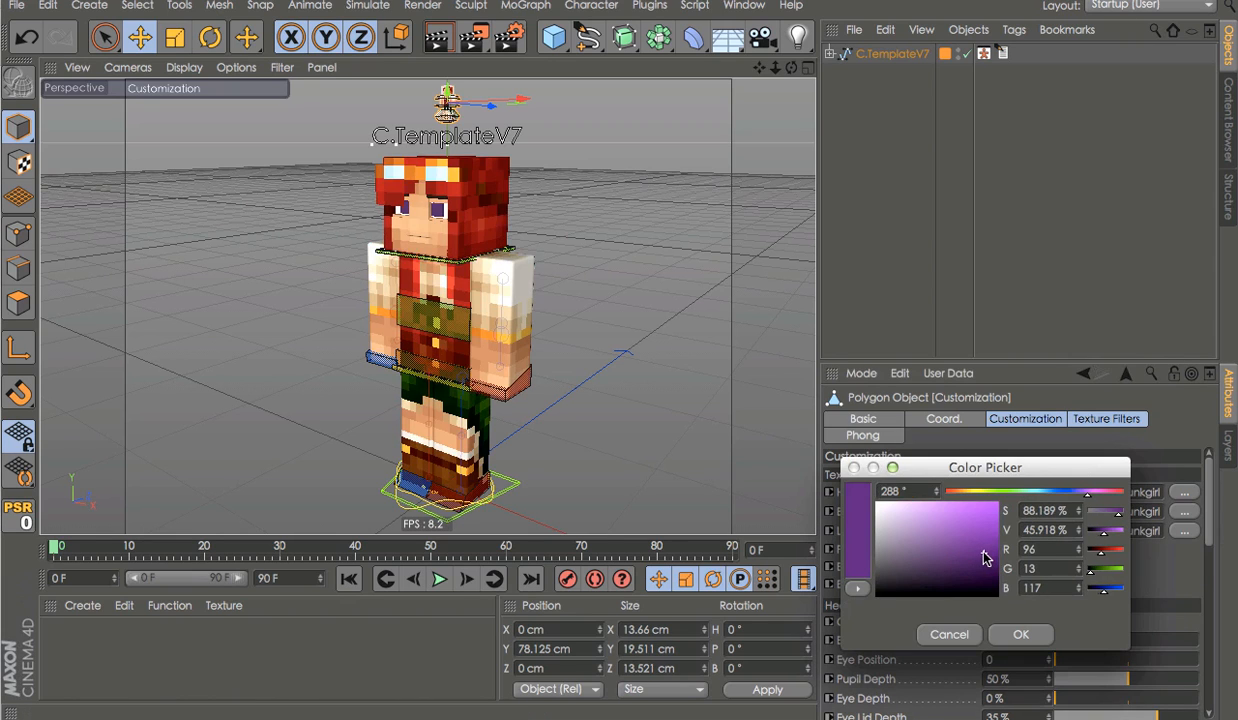
left_click(953, 489)
left_click(1020, 634)
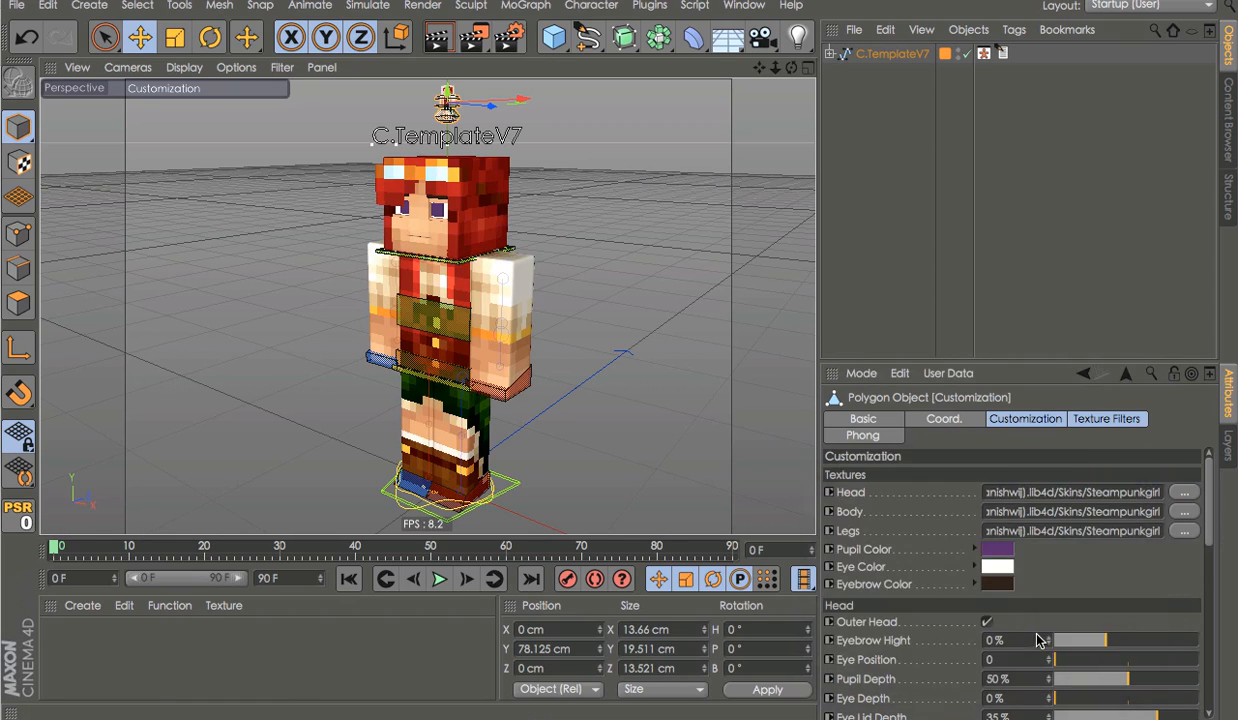
In the add-ons of C.TemplateV7, set Body to 1 and its Body Color to dark red (RGB 96, 0, 0)
left_click(890, 56)
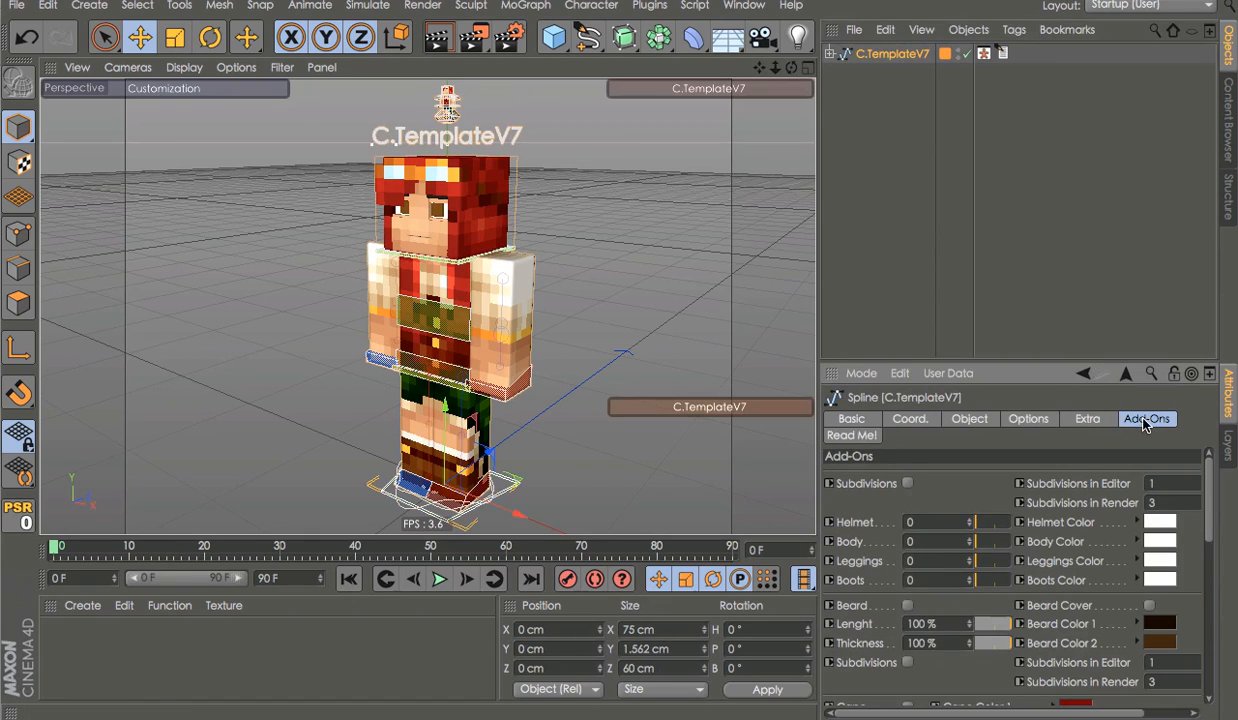
left_click(985, 543)
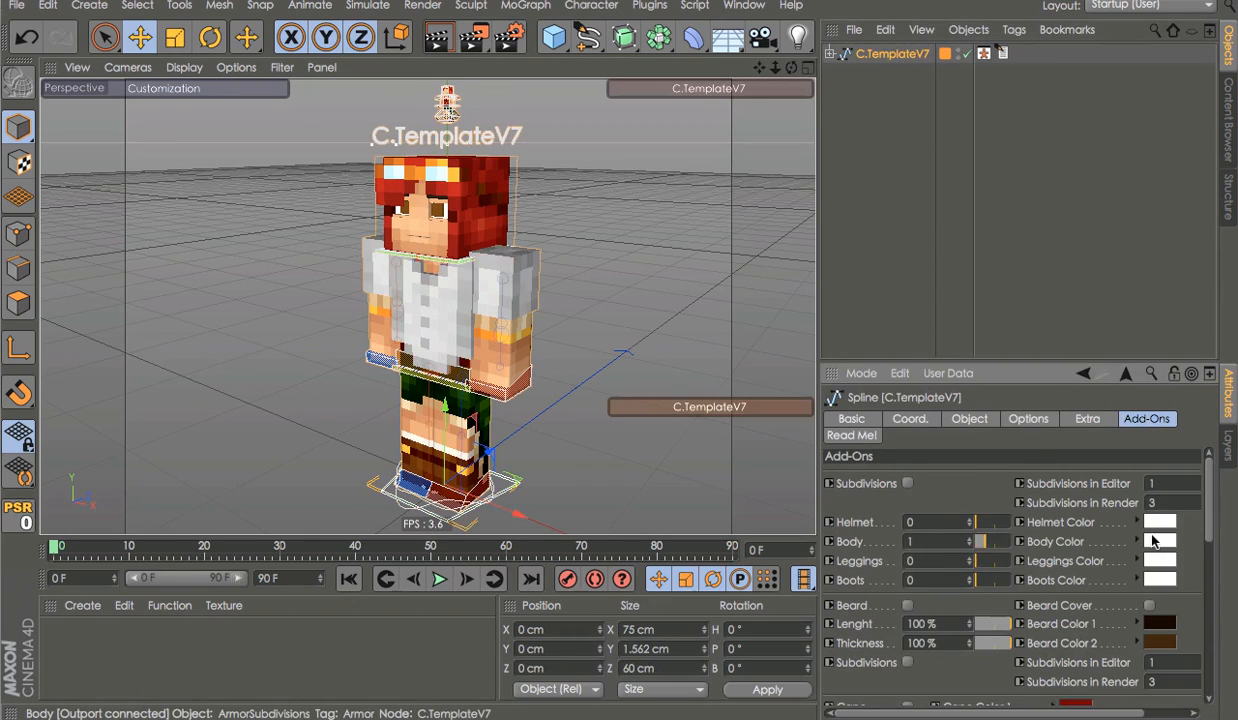
left_click(1156, 540)
left_click(1085, 529)
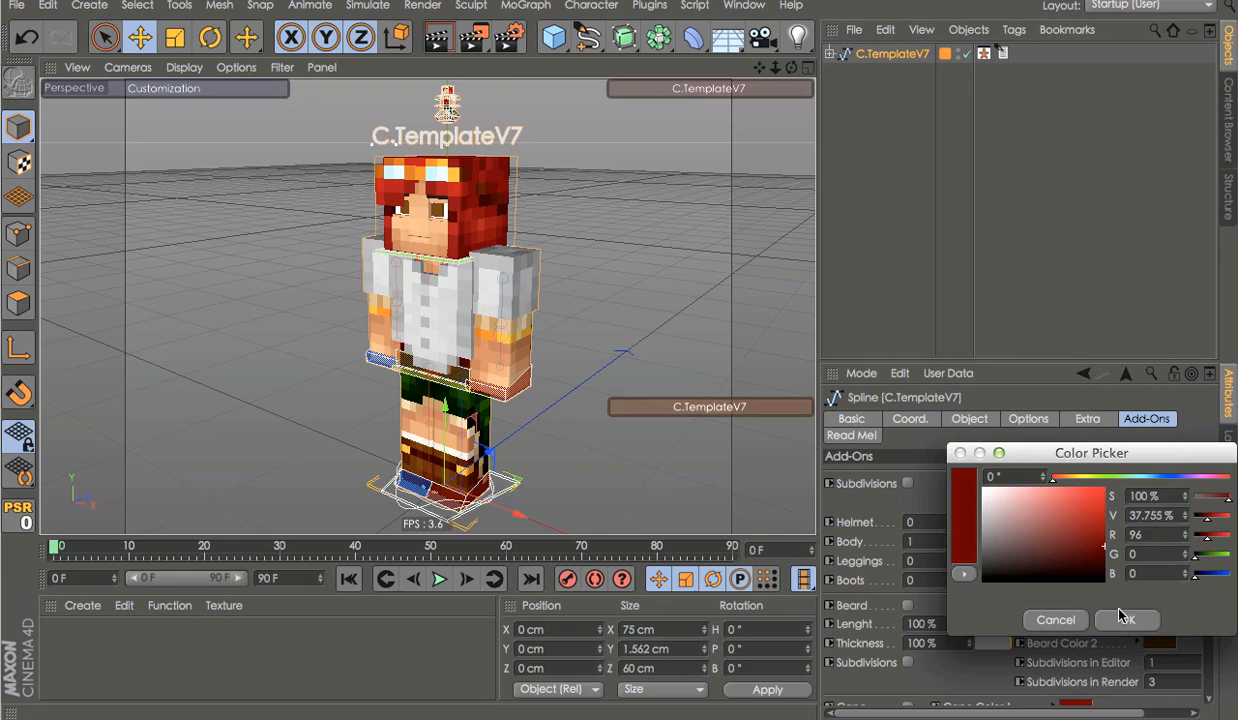
left_click(1122, 619)
Set the Leggings and Boots add-ons to 1, coloring the leggings dark blue and the boots dark red
left_click(983, 563)
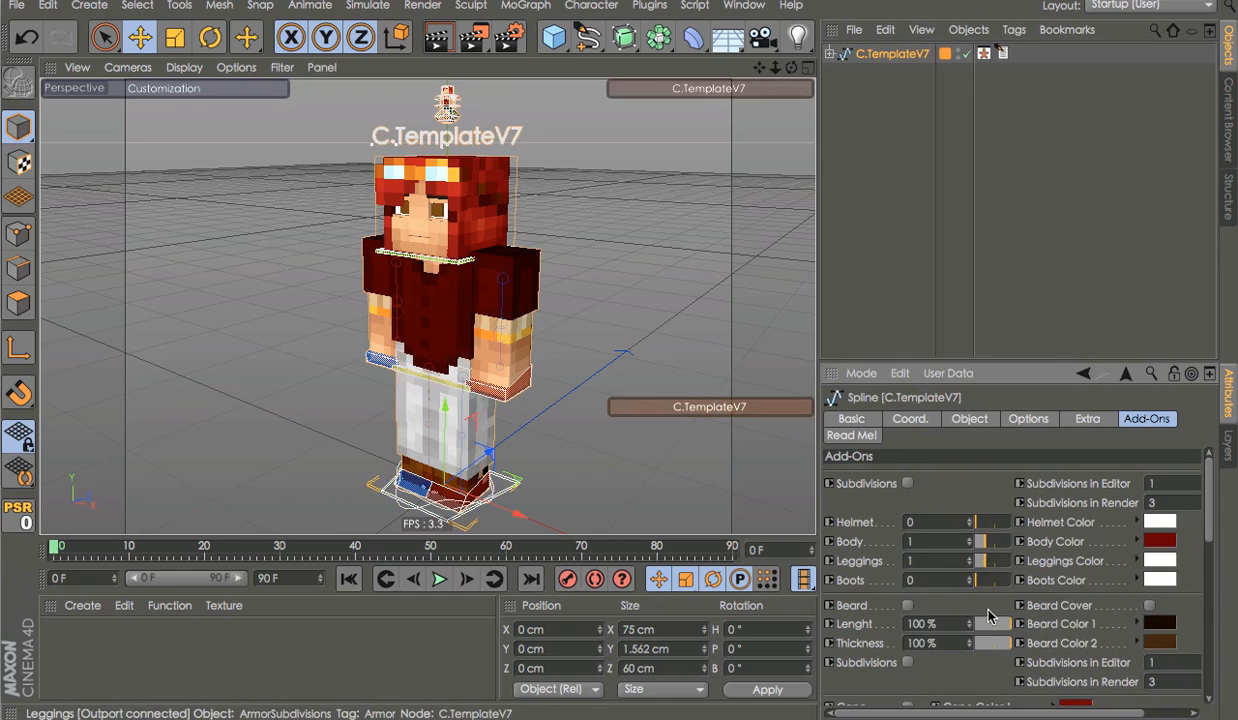
left_click(983, 581)
left_click(1160, 541)
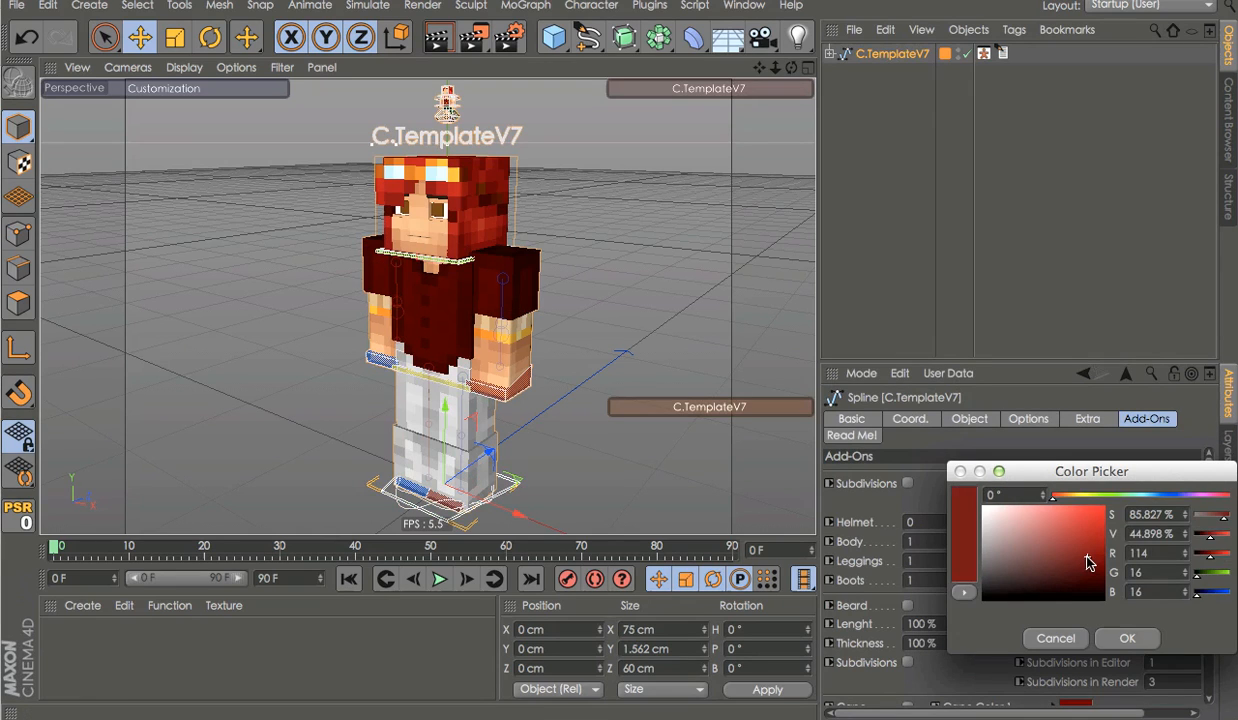
left_click(1127, 638)
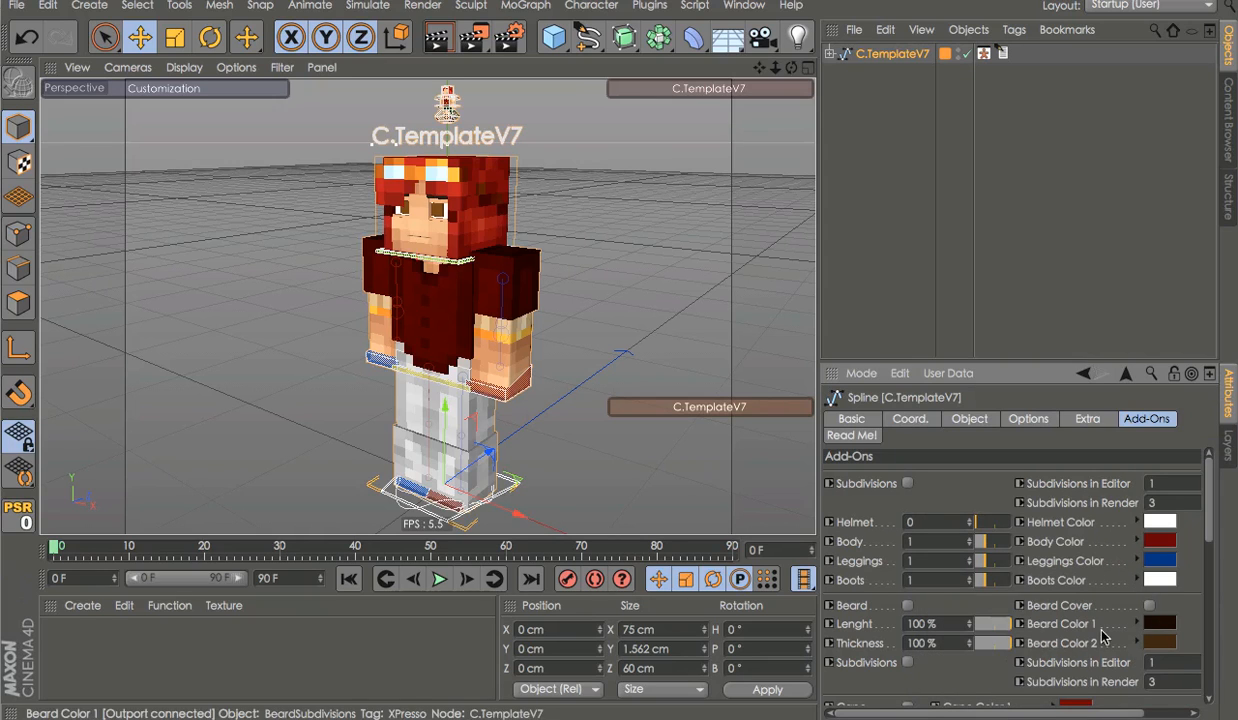
left_click(1160, 580)
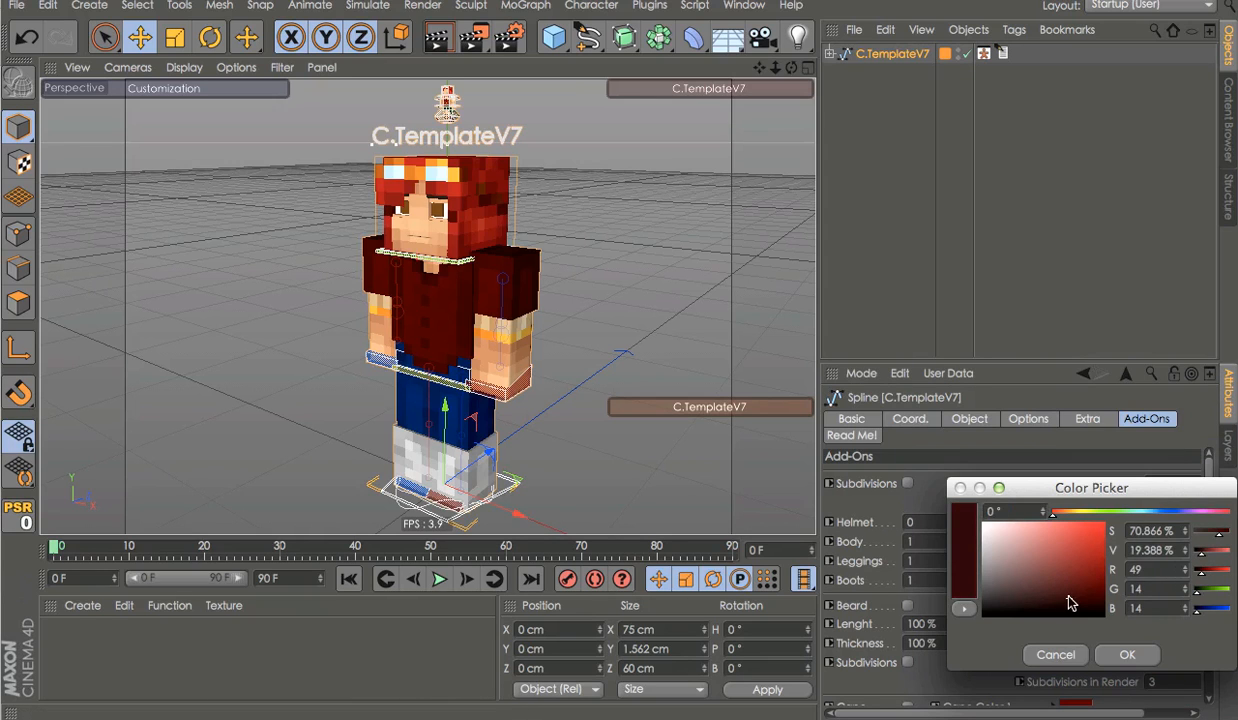
left_click(1127, 655)
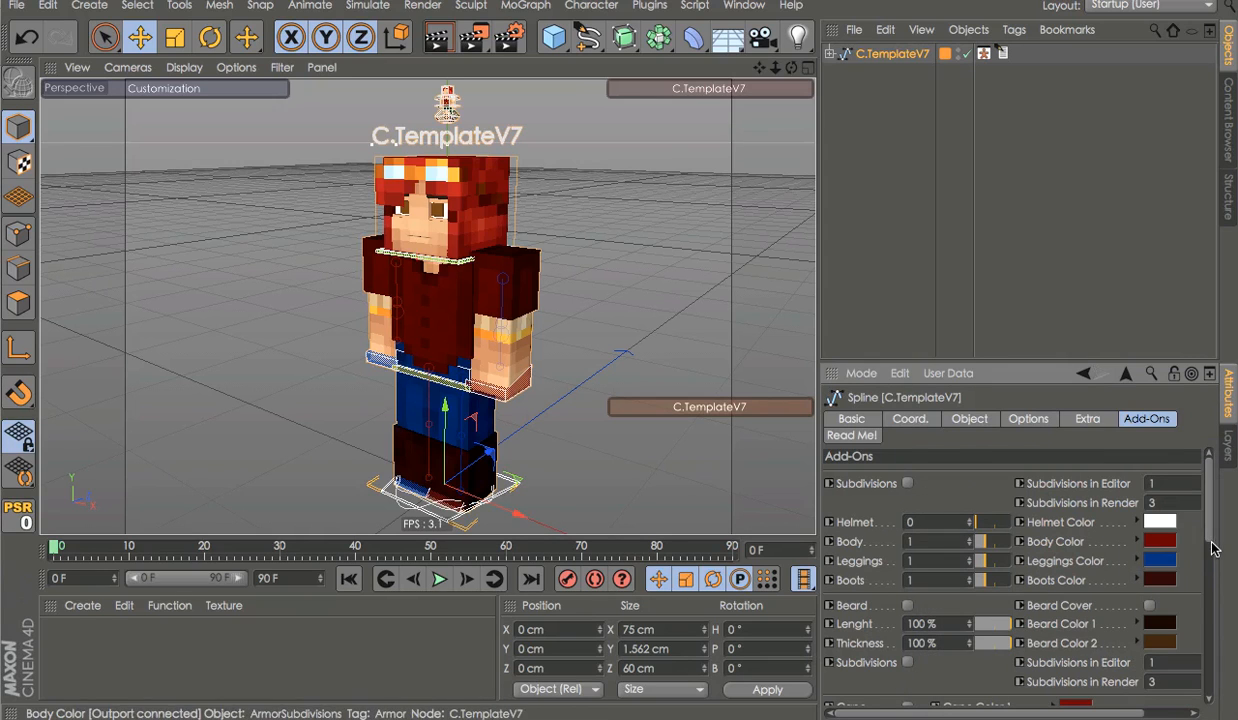
Enable the Eye Lashes add-on and set the Eye Lashes Color to pure red (RGB 255, 0, 0)
scroll(1196, 627, "down", 5)
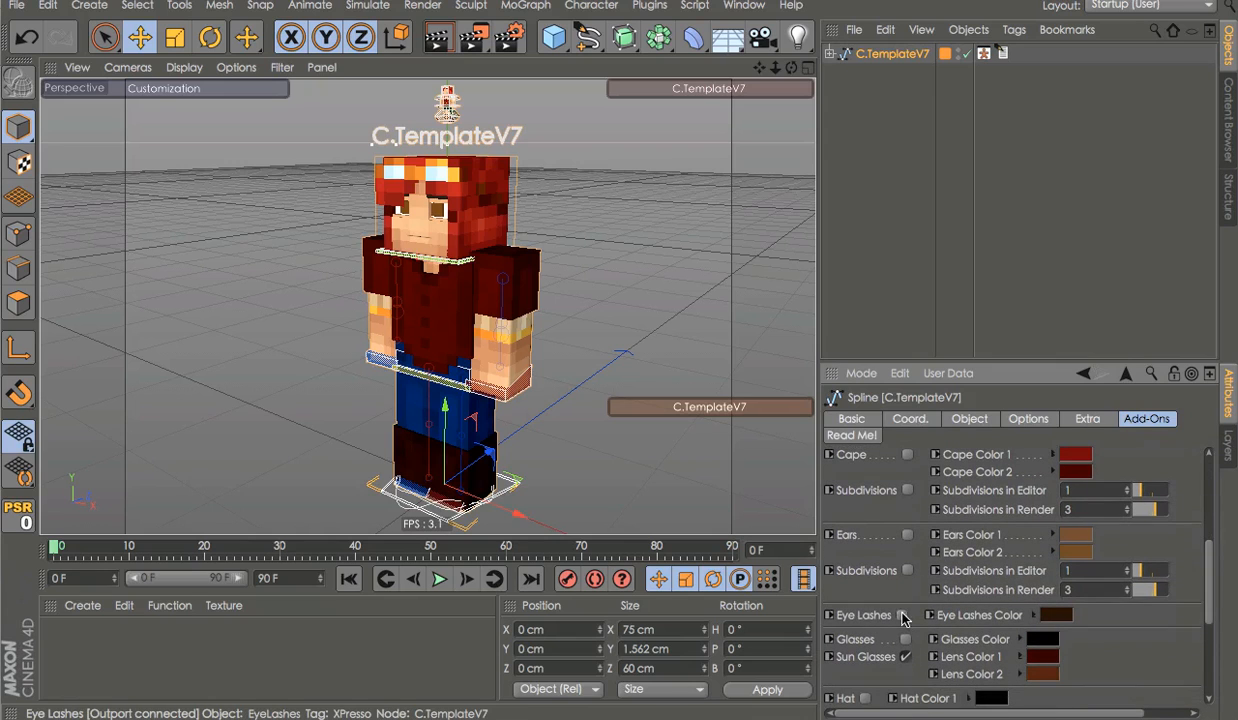
left_click(903, 615)
left_click(1064, 616)
left_click_drag(1045, 614, 1134, 548)
left_click_drag(1032, 558, 955, 567)
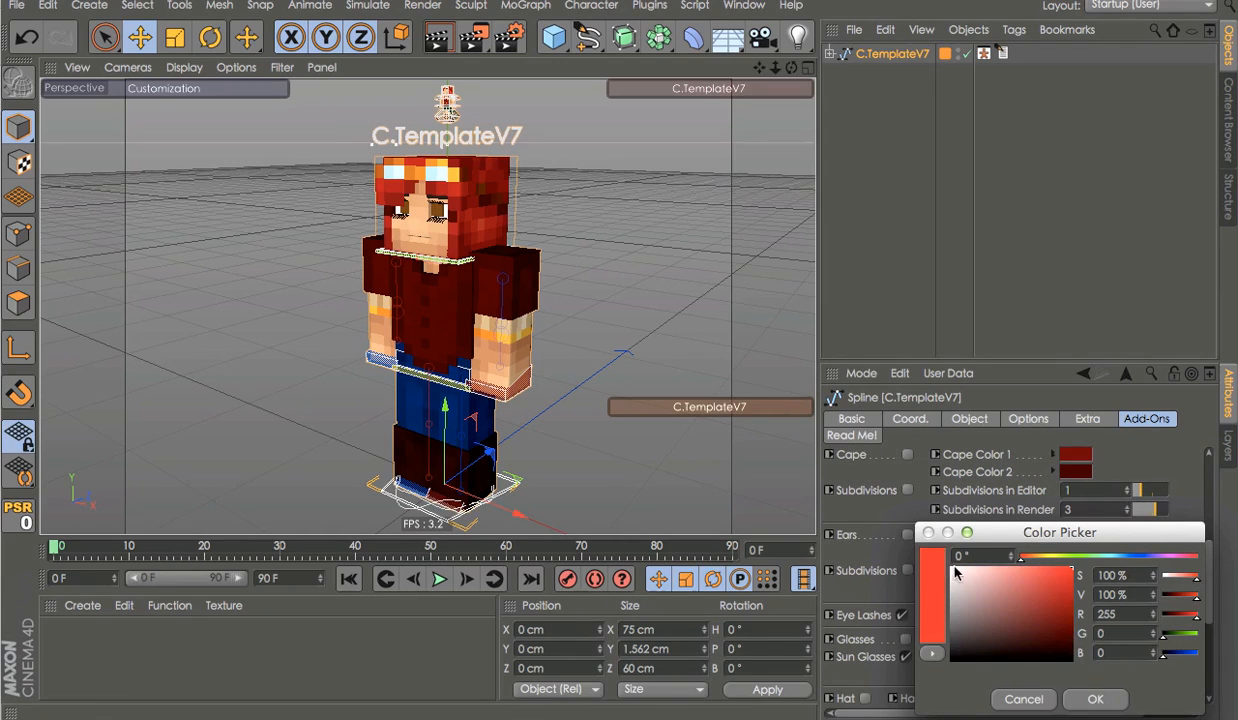
left_click(1100, 699)
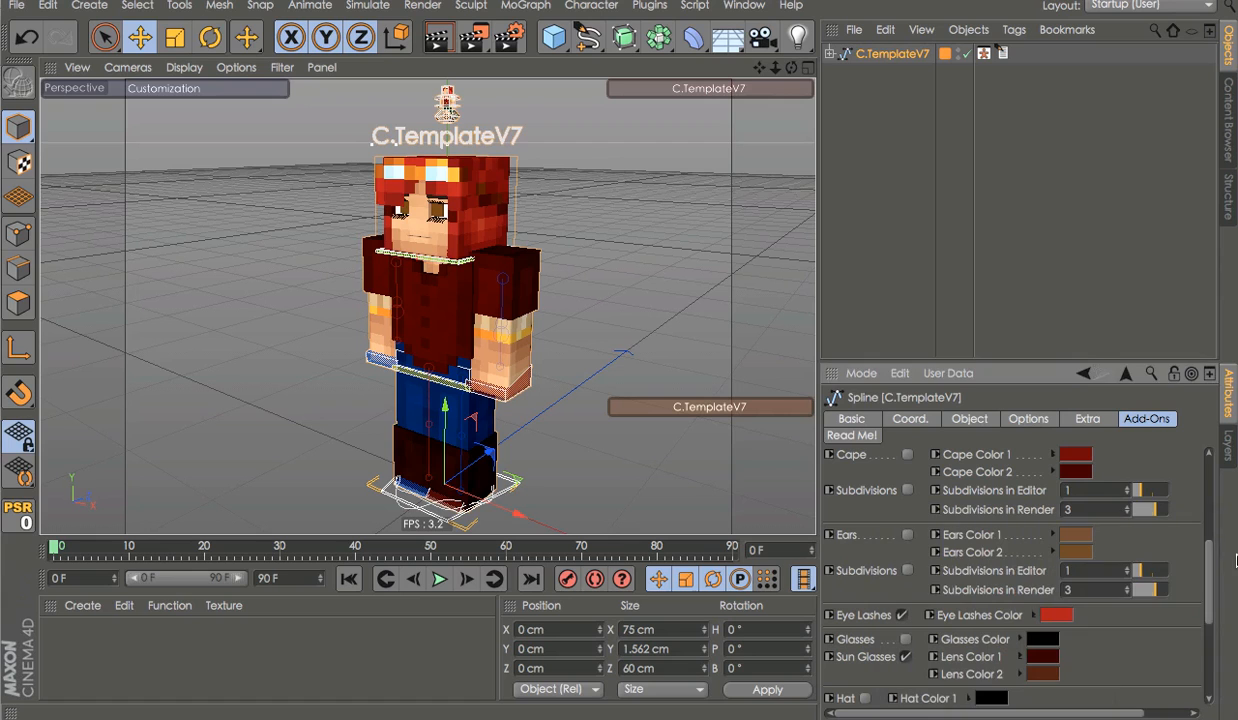
scroll(548, 260, "up", 2)
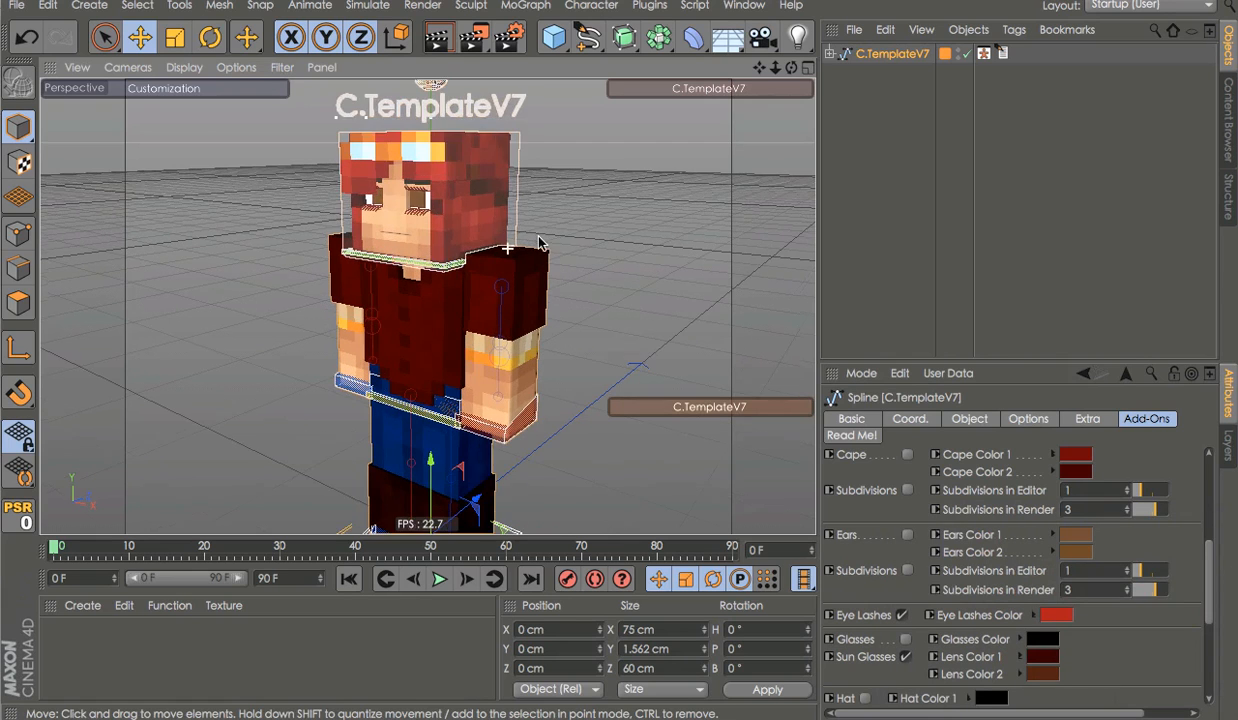
scroll(540, 243, "up", 3)
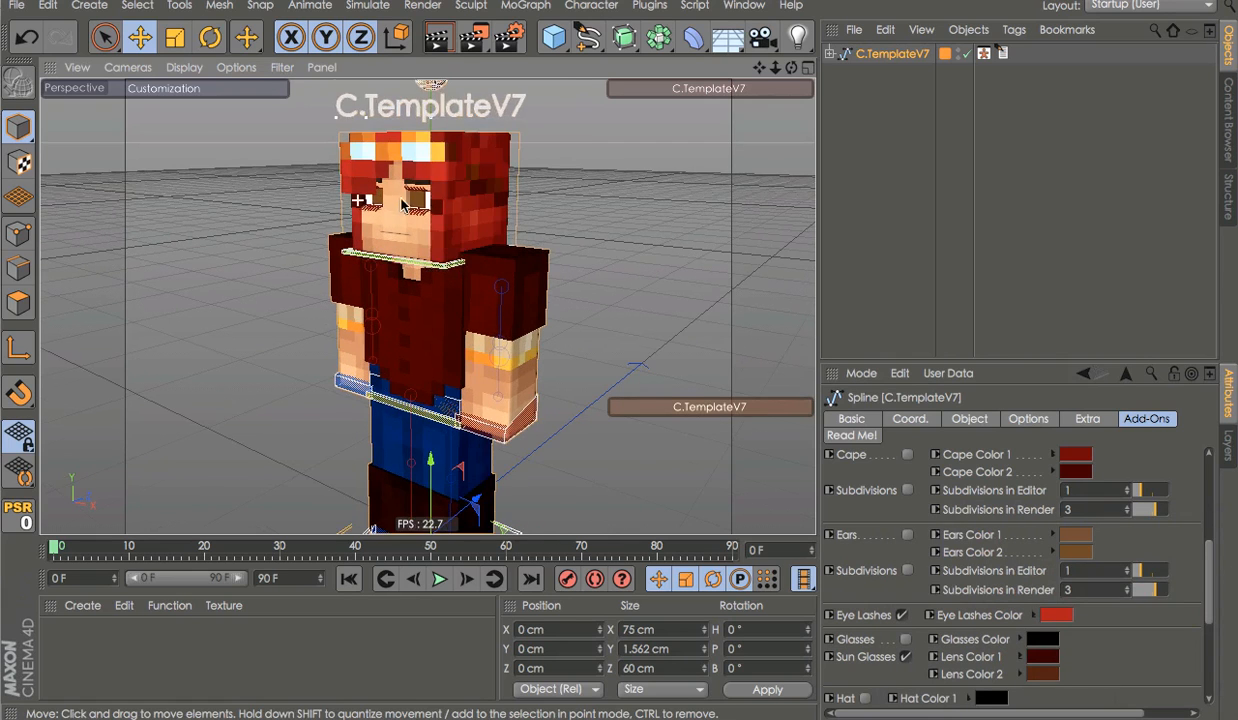
Enable the Ponytail add-on, set Ponytail Color 1 to bright red, and check the ponytail behind the head
scroll(918, 568, "down", 4)
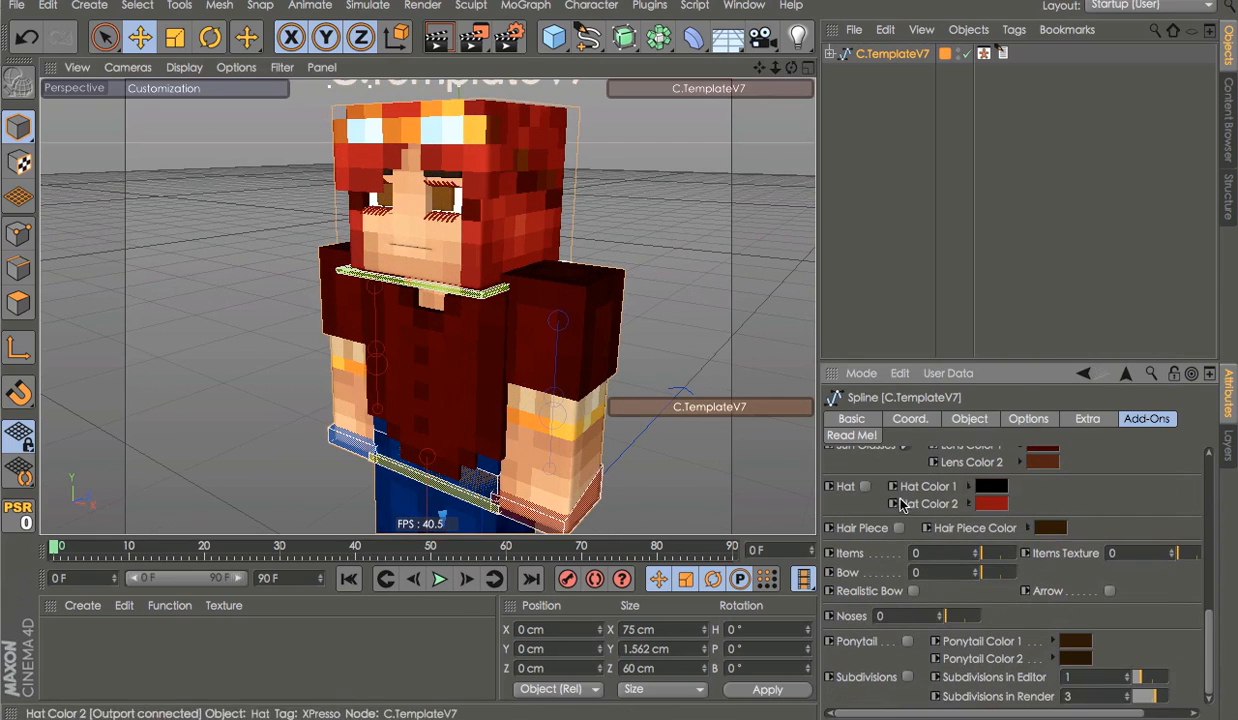
left_click(907, 641)
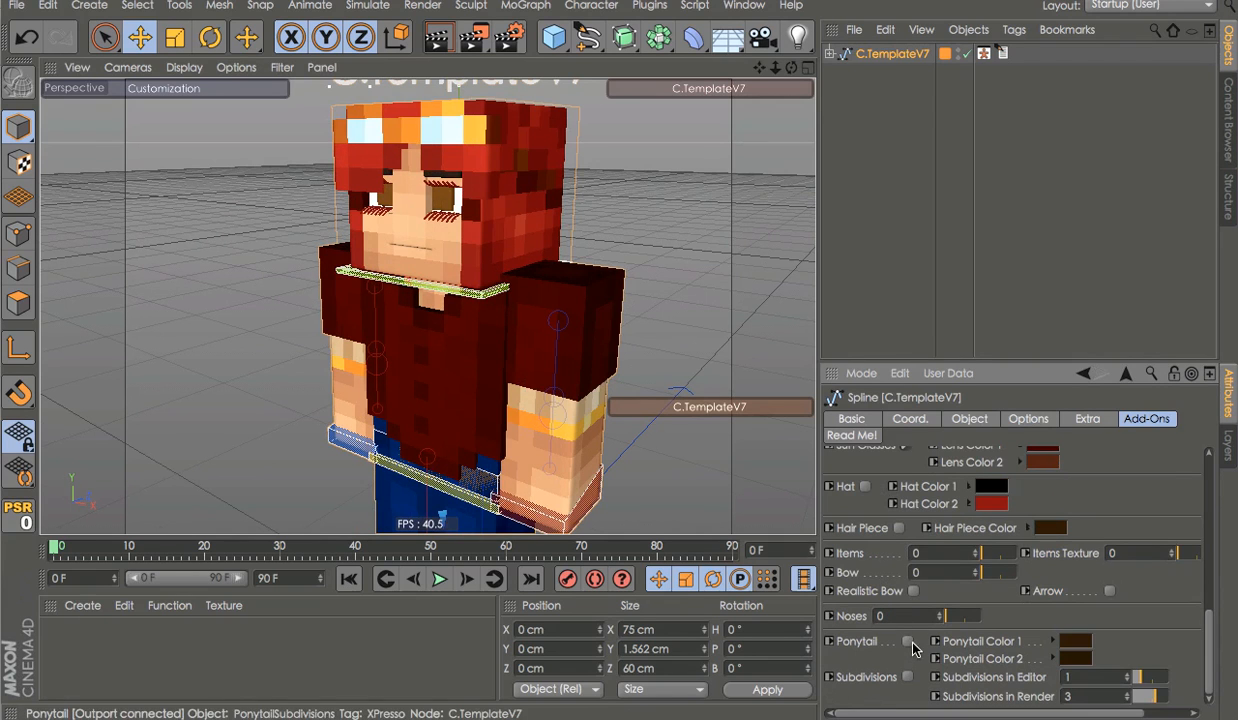
left_click(1076, 641)
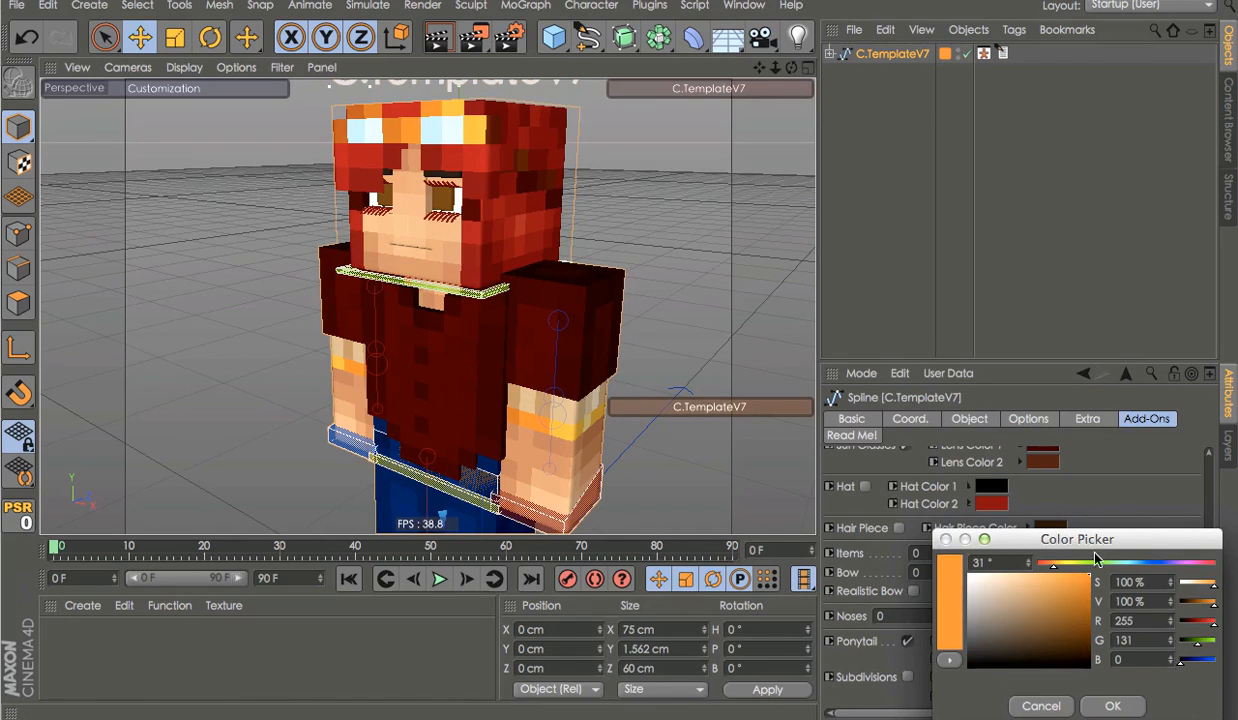
left_click(1040, 564)
left_click(1112, 706)
left_click_drag(330, 235, 249, 290, "alt")
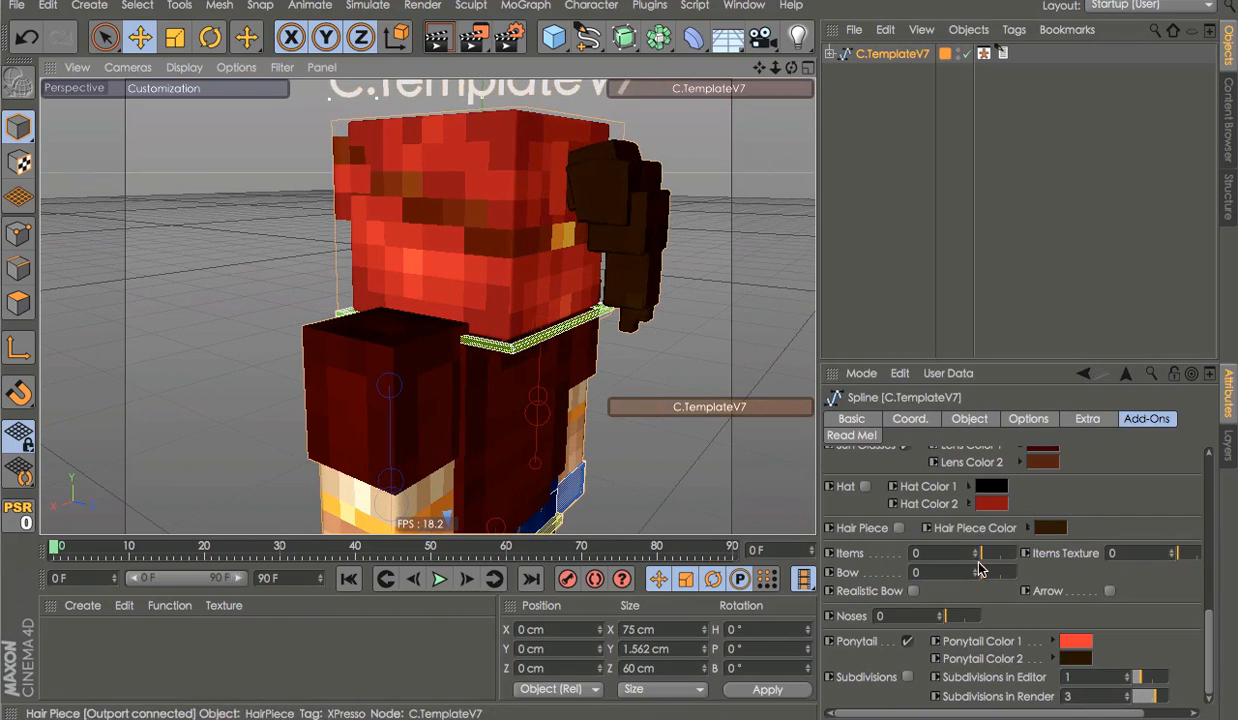
left_click_drag(588, 211, 668, 207, "alt")
right_click_drag(637, 208, 575, 220, "alt")
left_click_drag(575, 225, 750, 208, "alt")
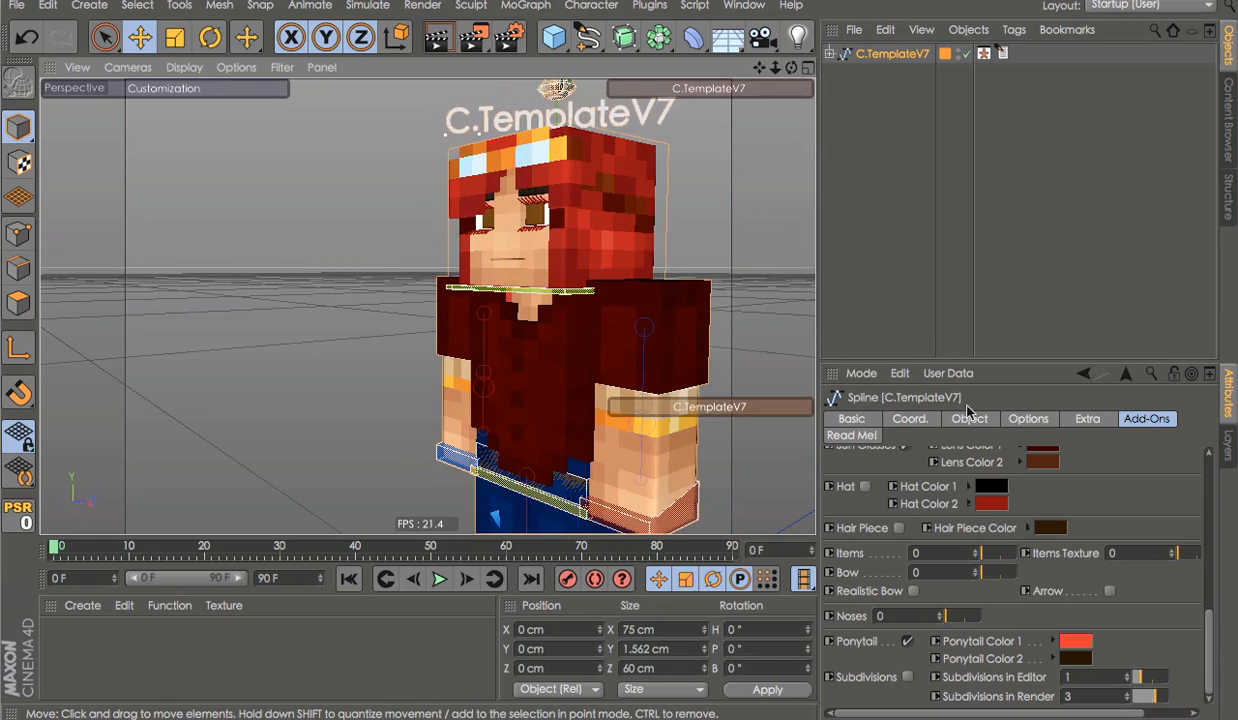
In the character's Extra mesh deformer settings, set Bulge to -12% and Curvature to 300%
left_click(1036, 419)
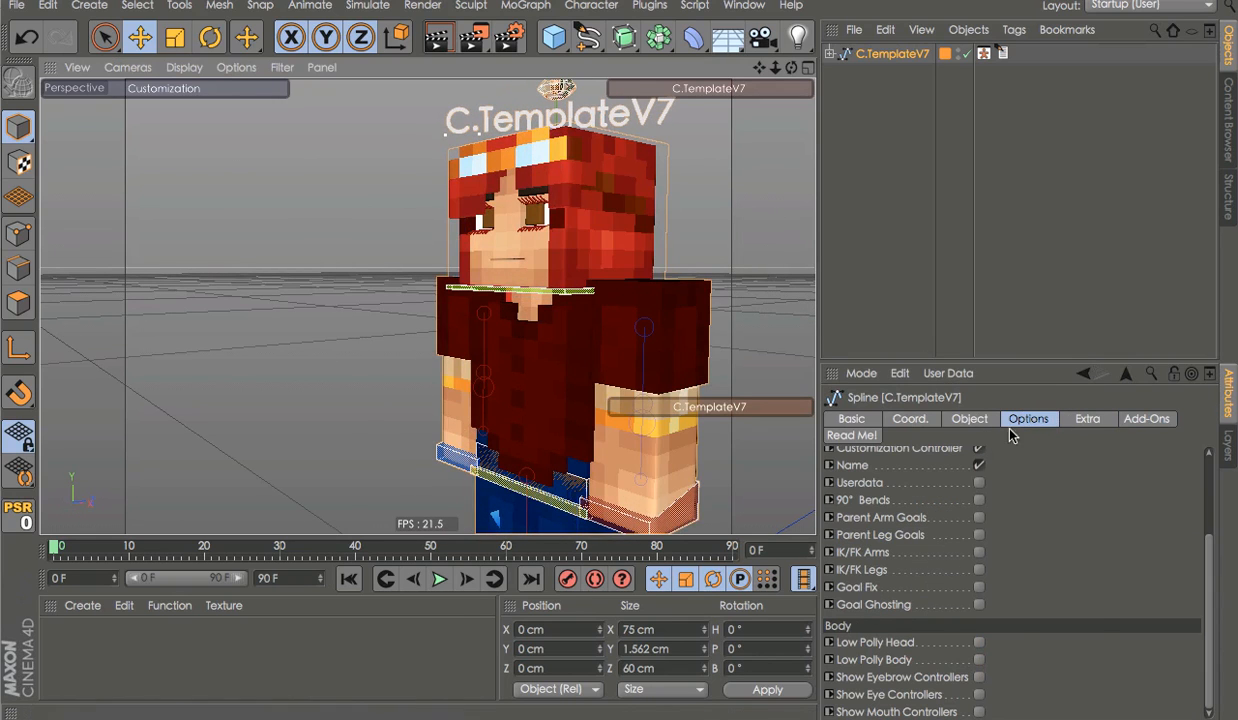
left_click(1087, 419)
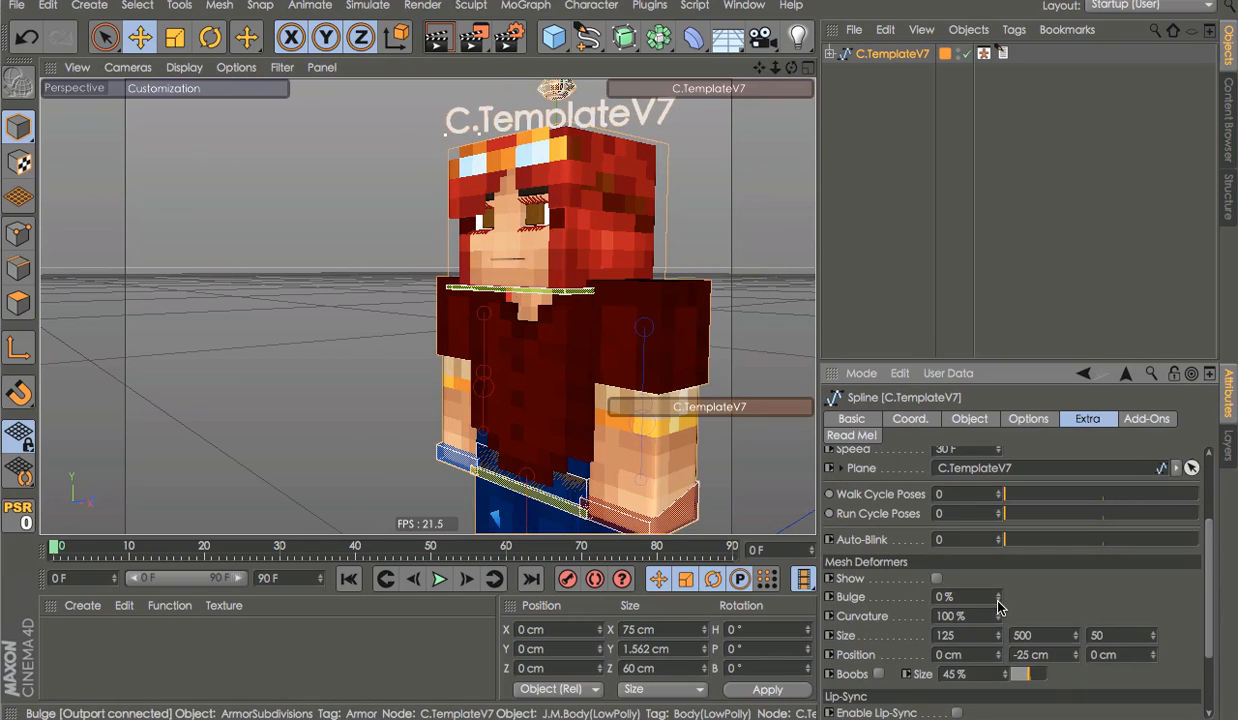
left_click_drag(998, 600, 920, 578)
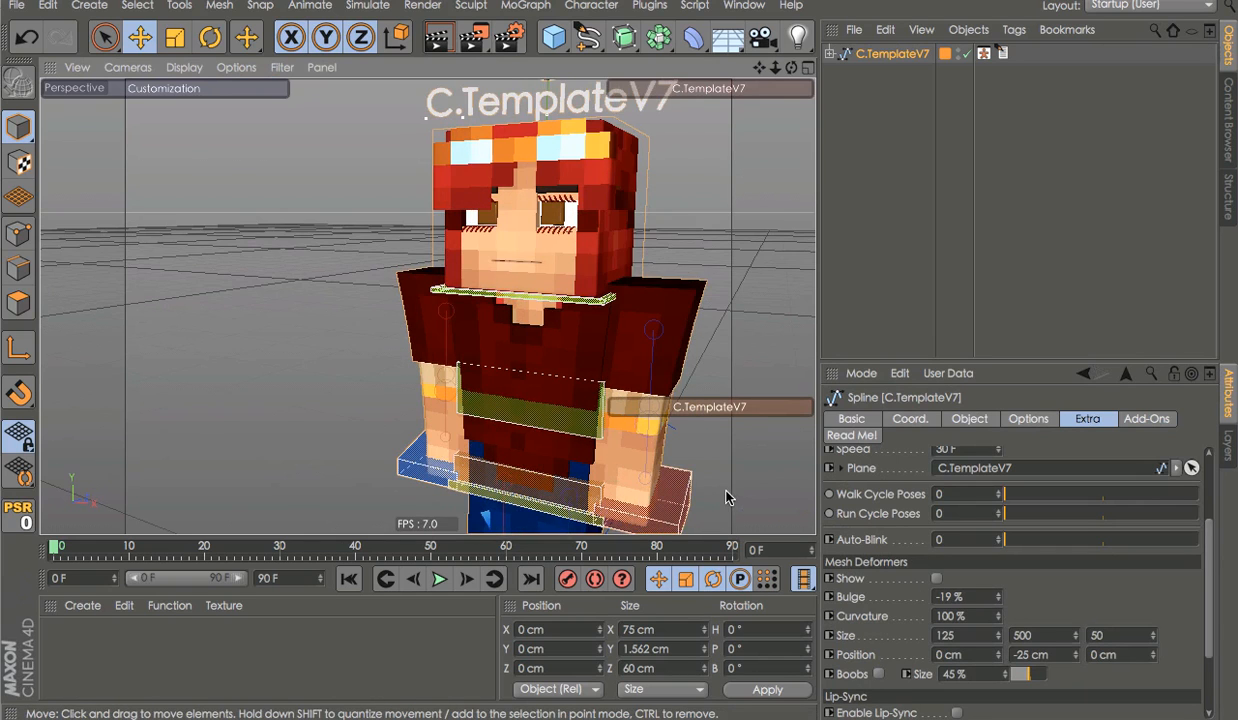
left_click(982, 600)
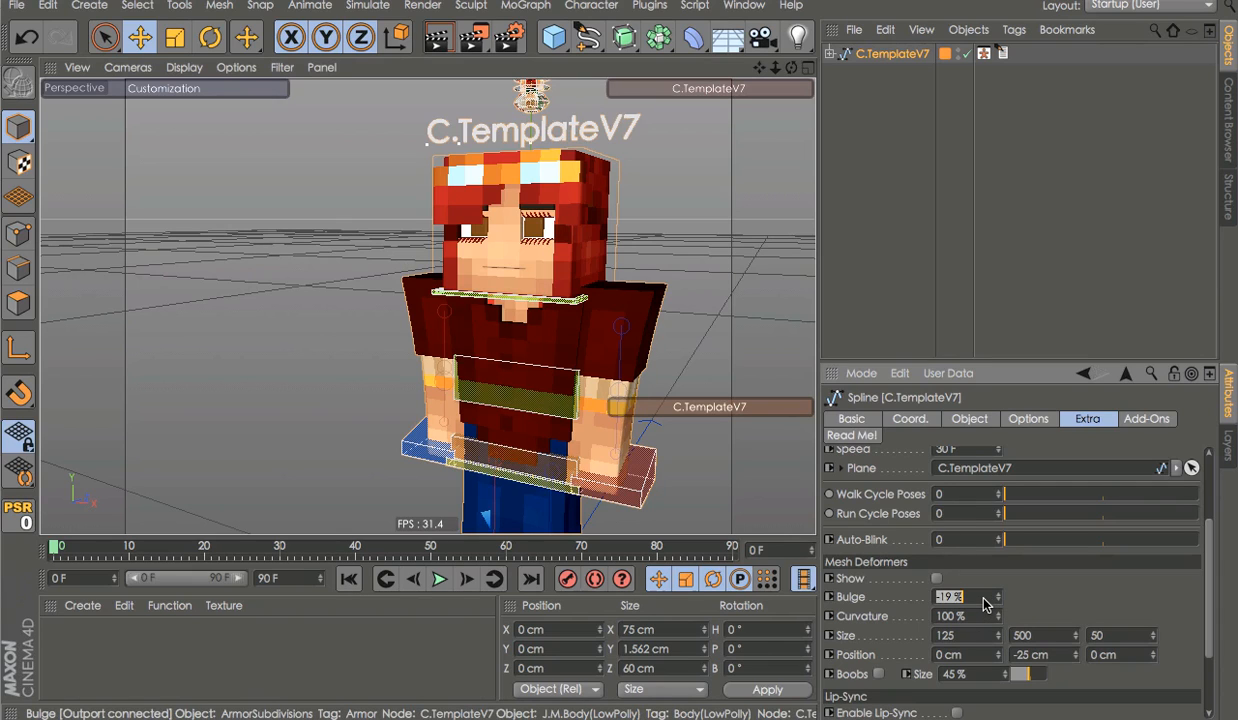
key("BackSpace")
left_click(975, 616)
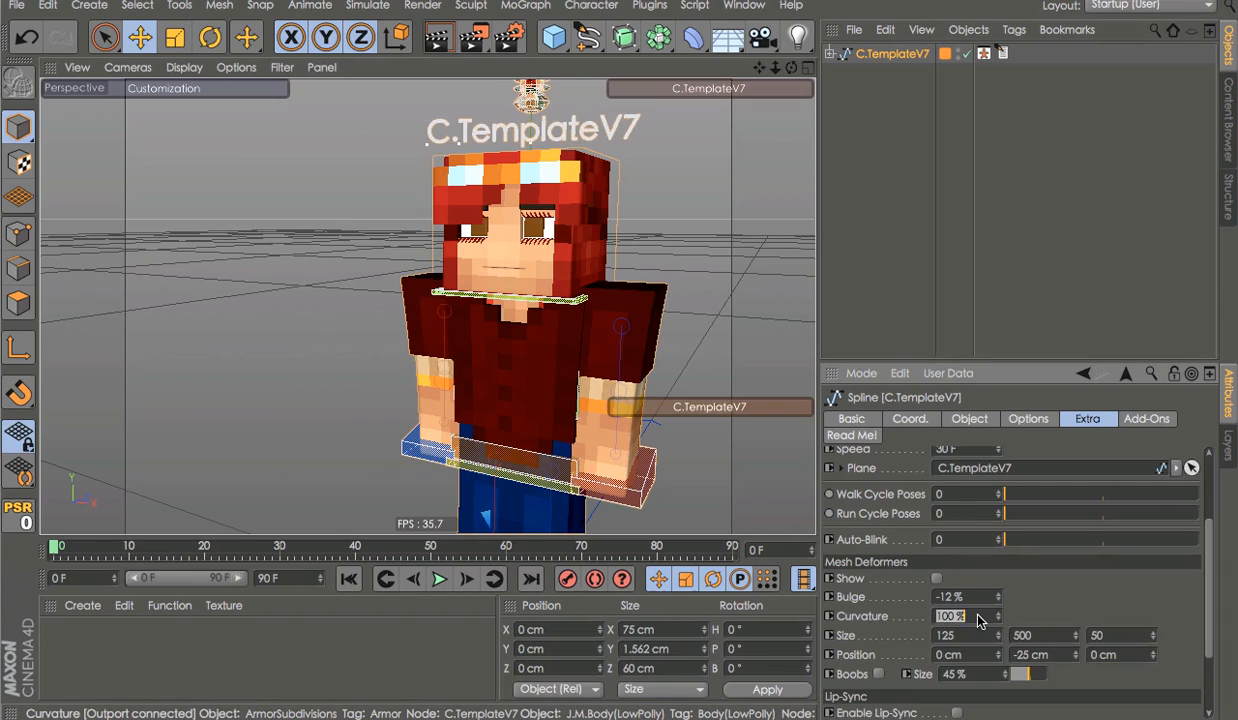
type("3")
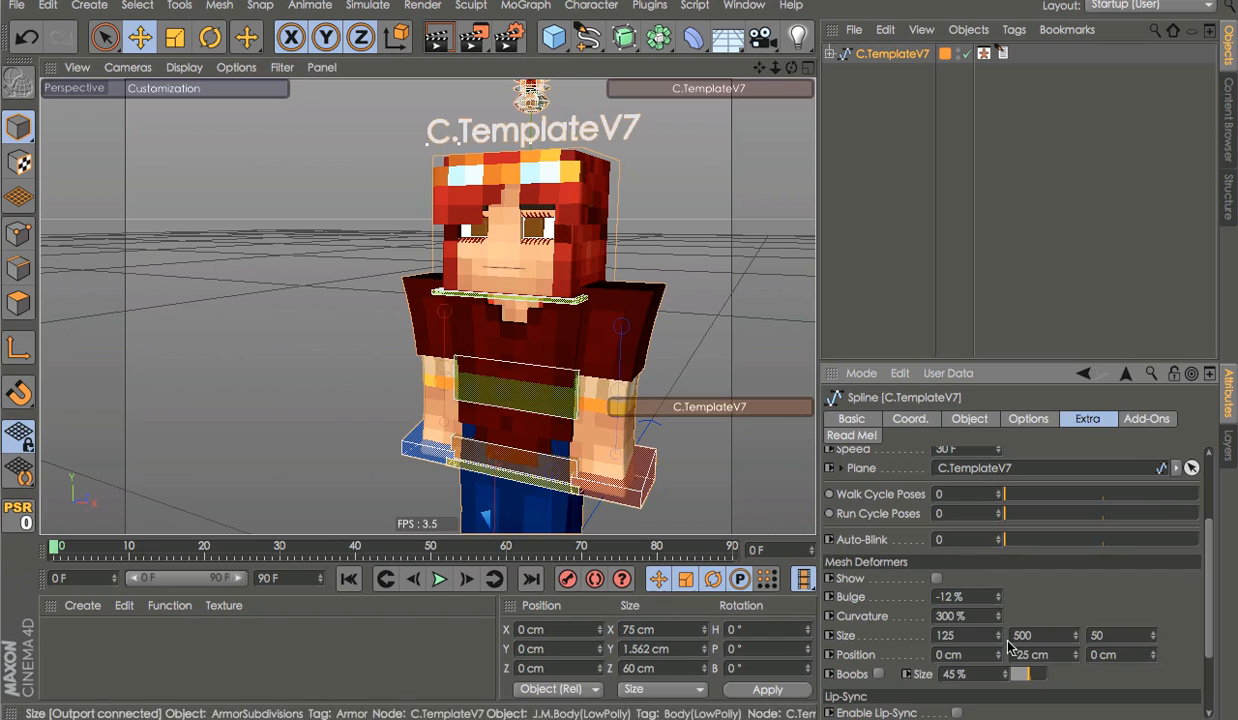
Enable the Boobs mesh deformer, try a different size for it, and undo that size change
left_click(879, 674)
scroll(603, 301, "down", 5)
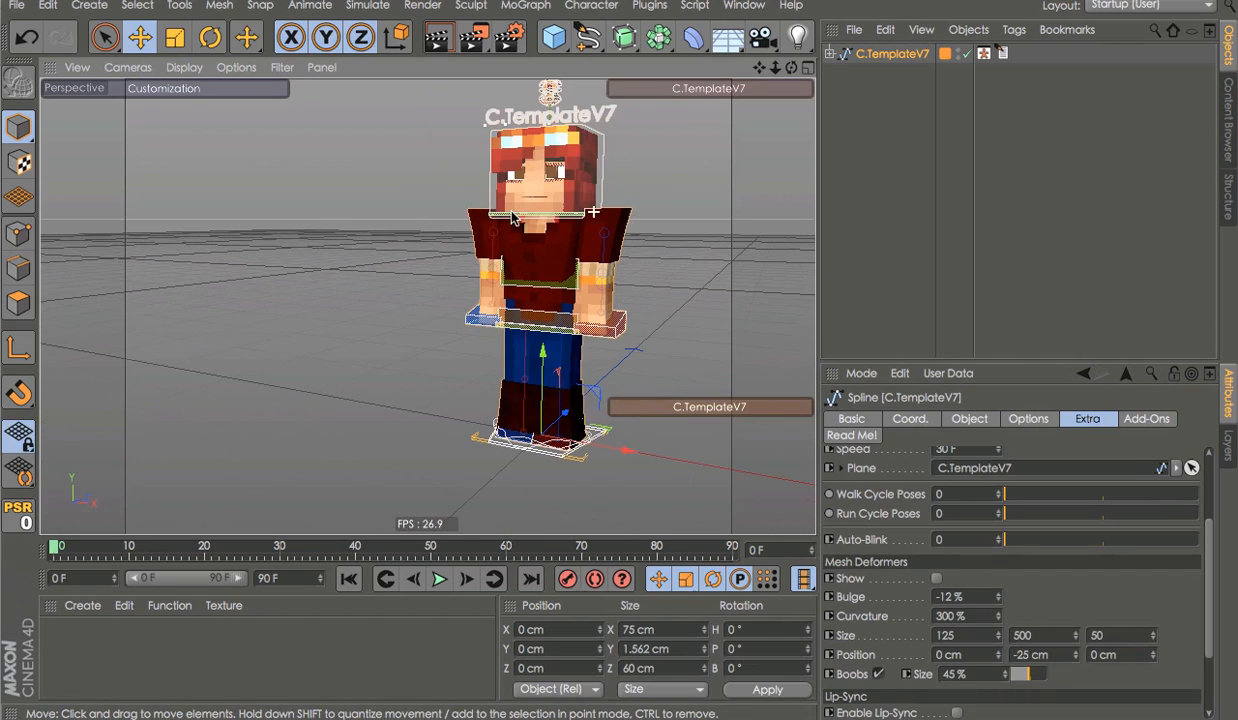
left_click_drag(634, 237, 458, 304, "alt")
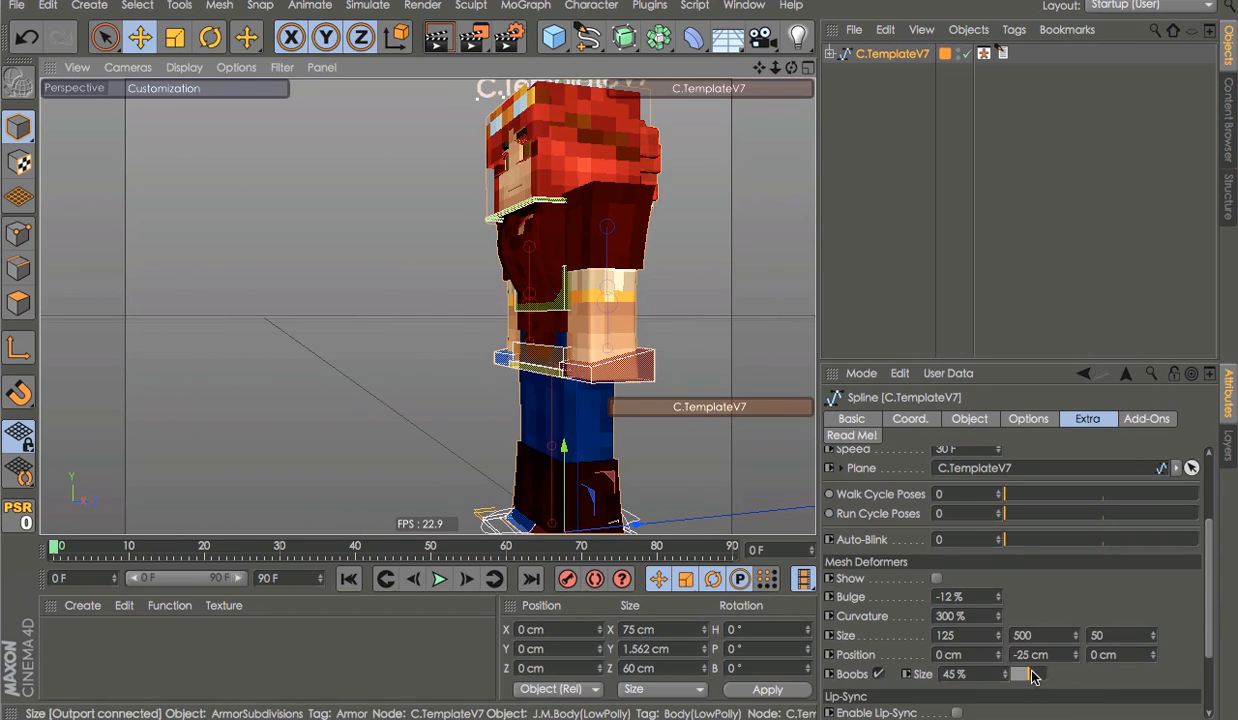
left_click_drag(1003, 674, 1010, 700)
key("ctrl+z")
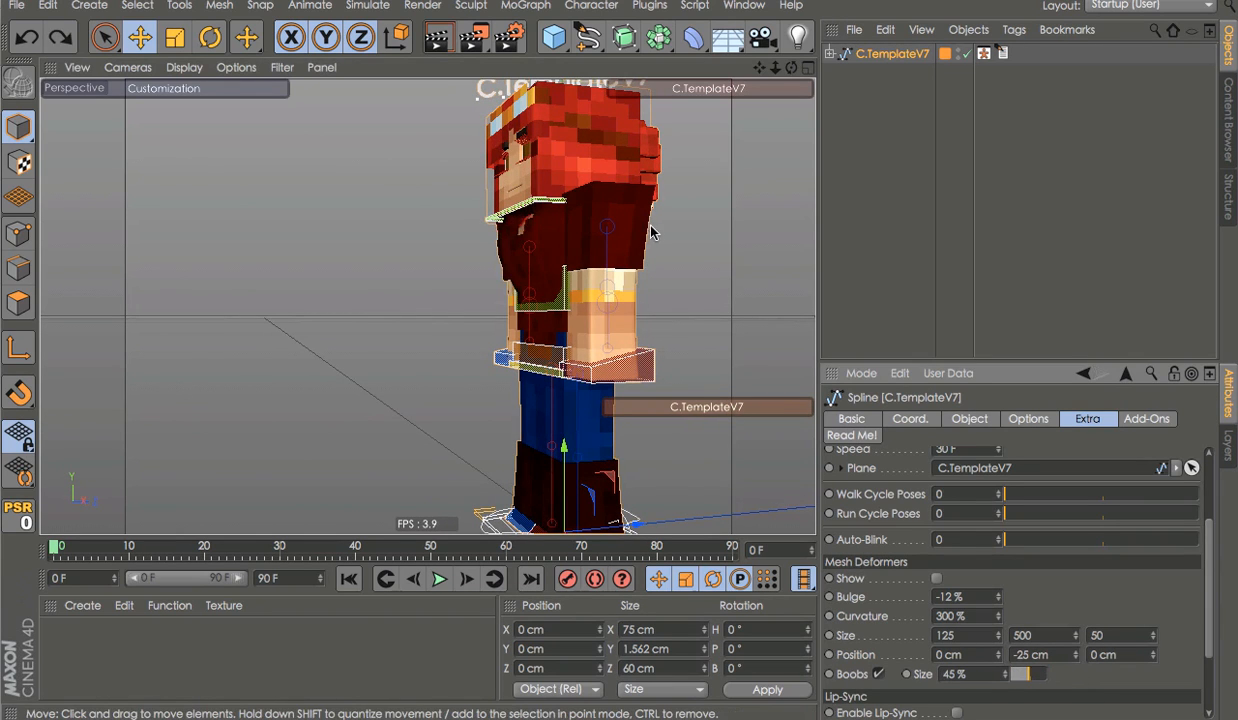
left_click_drag(650, 227, 751, 273, "alt")
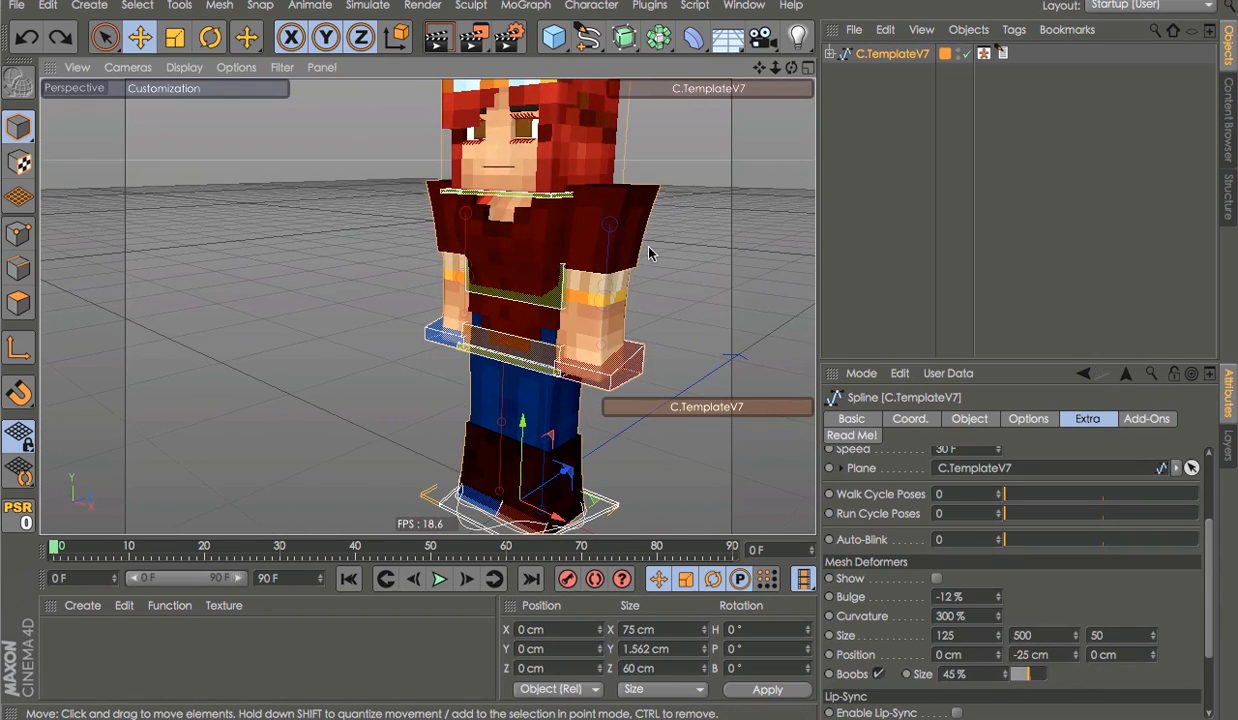
middle_click_drag(605, 248, 516, 296, "alt")
left_click_drag(514, 297, 732, 286, "alt")
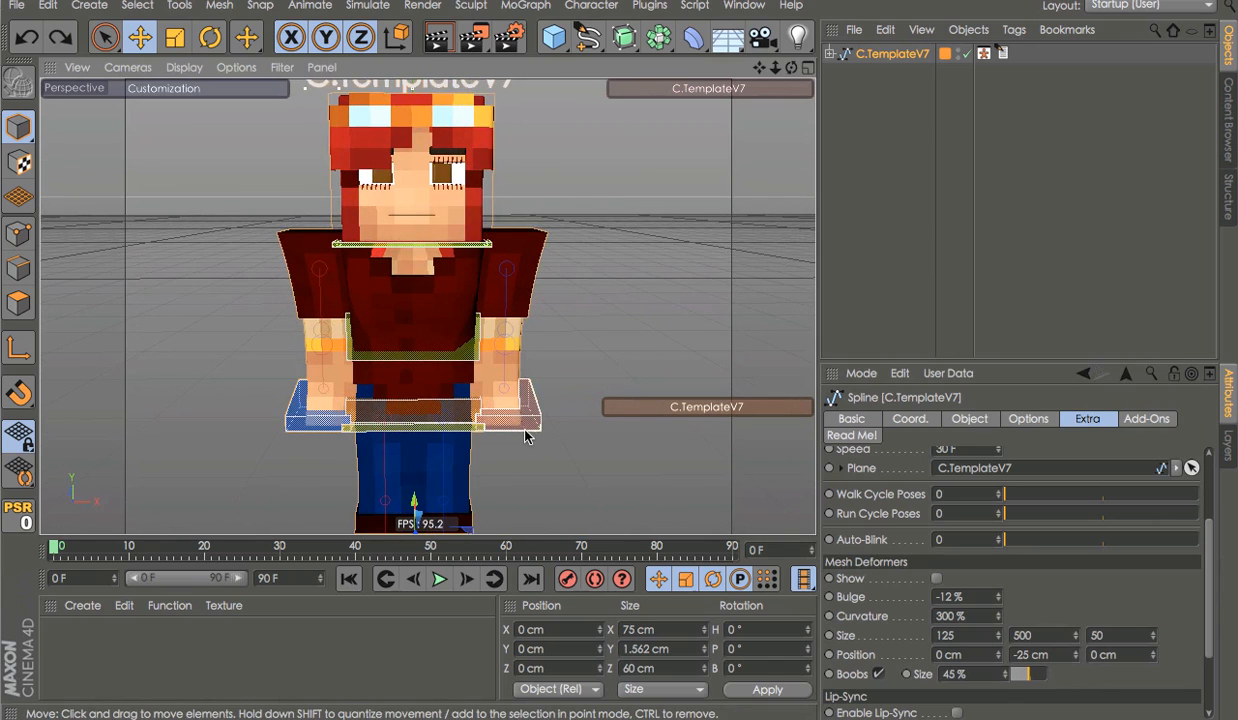
Try moving the character's left hand controller, undo the move, and inspect the body shape
left_click(512, 419)
left_click_drag(570, 457, 649, 409)
key("ctrl+z")
left_click_drag(566, 289, 667, 292, "alt")
scroll(667, 292, "down", 4)
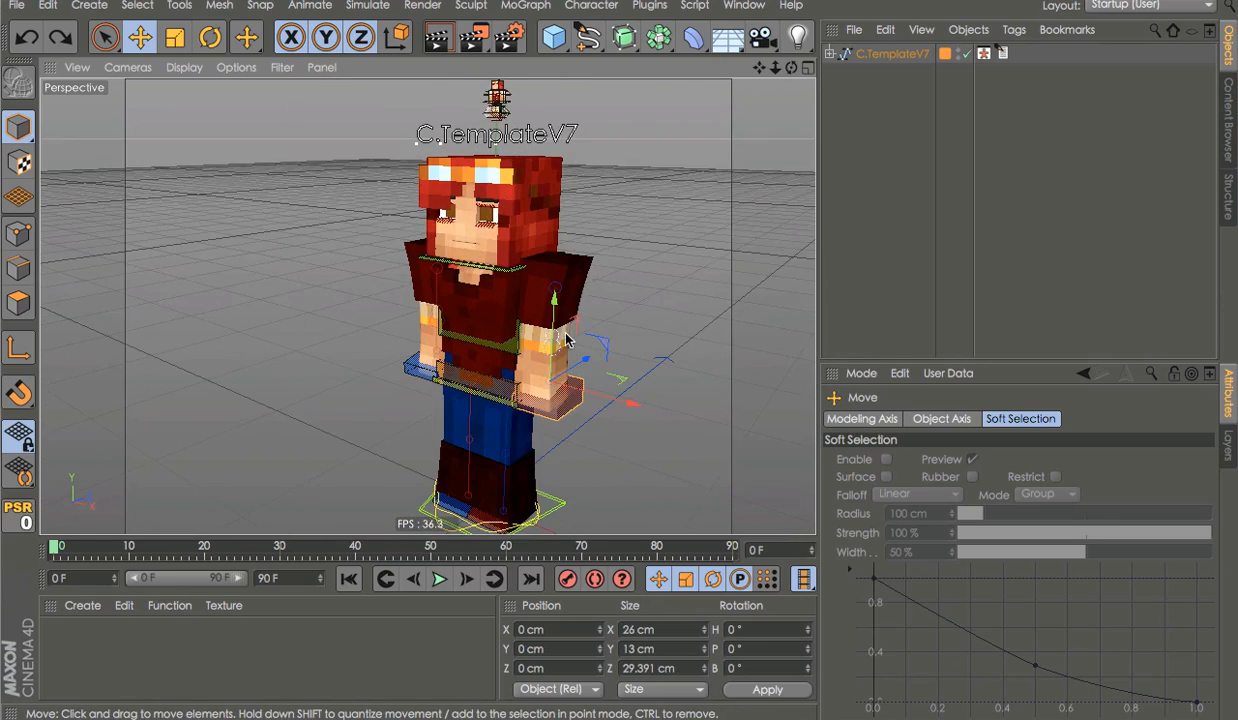
scroll(537, 295, "up", 3)
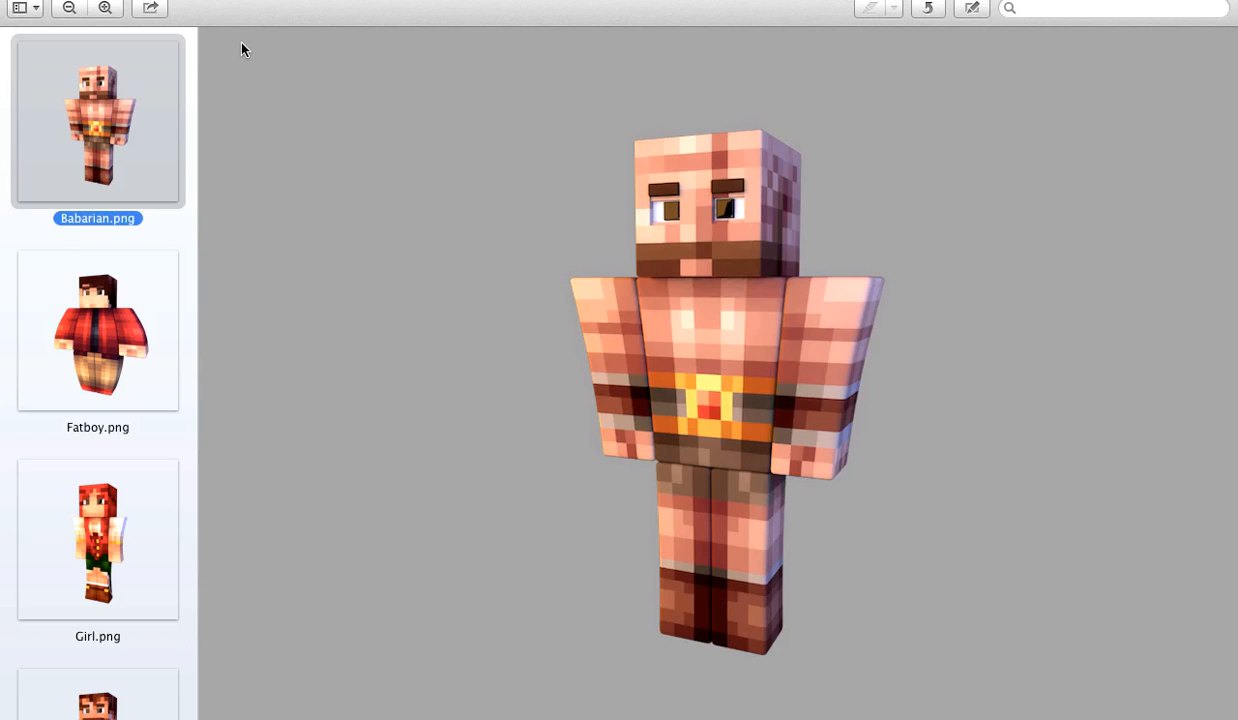
Switch to the image viewer and look through the example character renders from Babarian.png to Worker.png
key("Down")
key("Up")
key("Down")
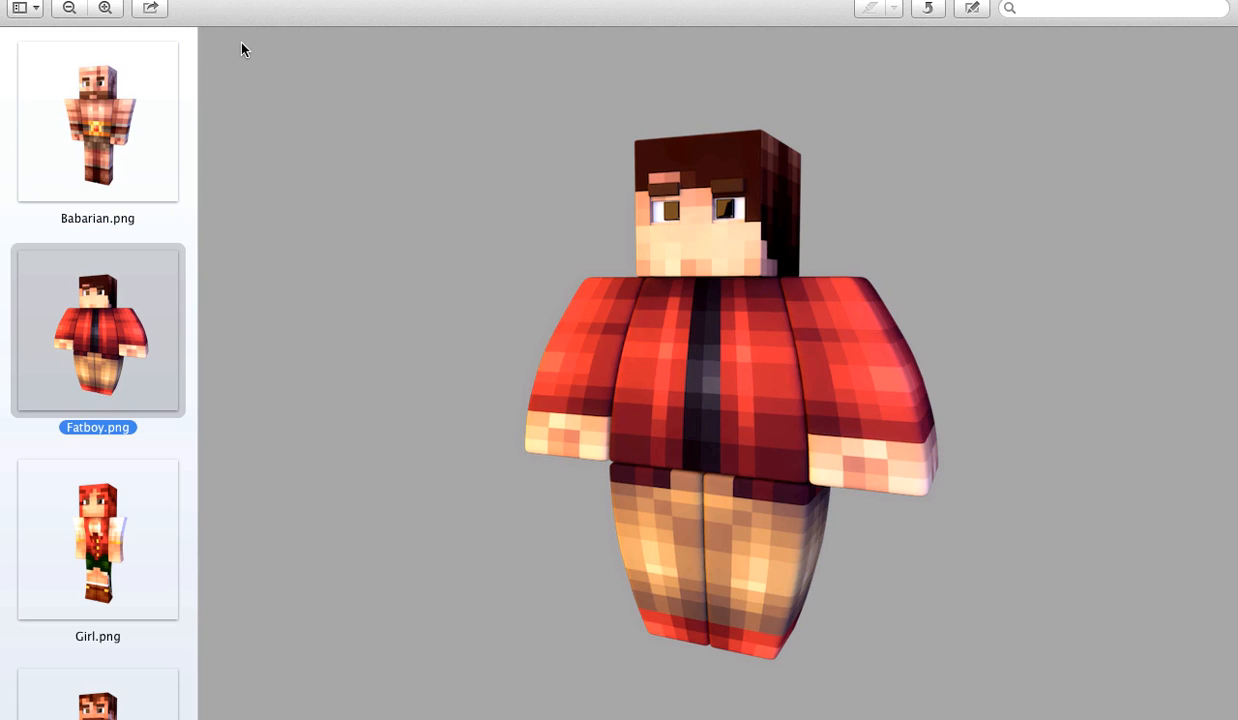
key("Down")
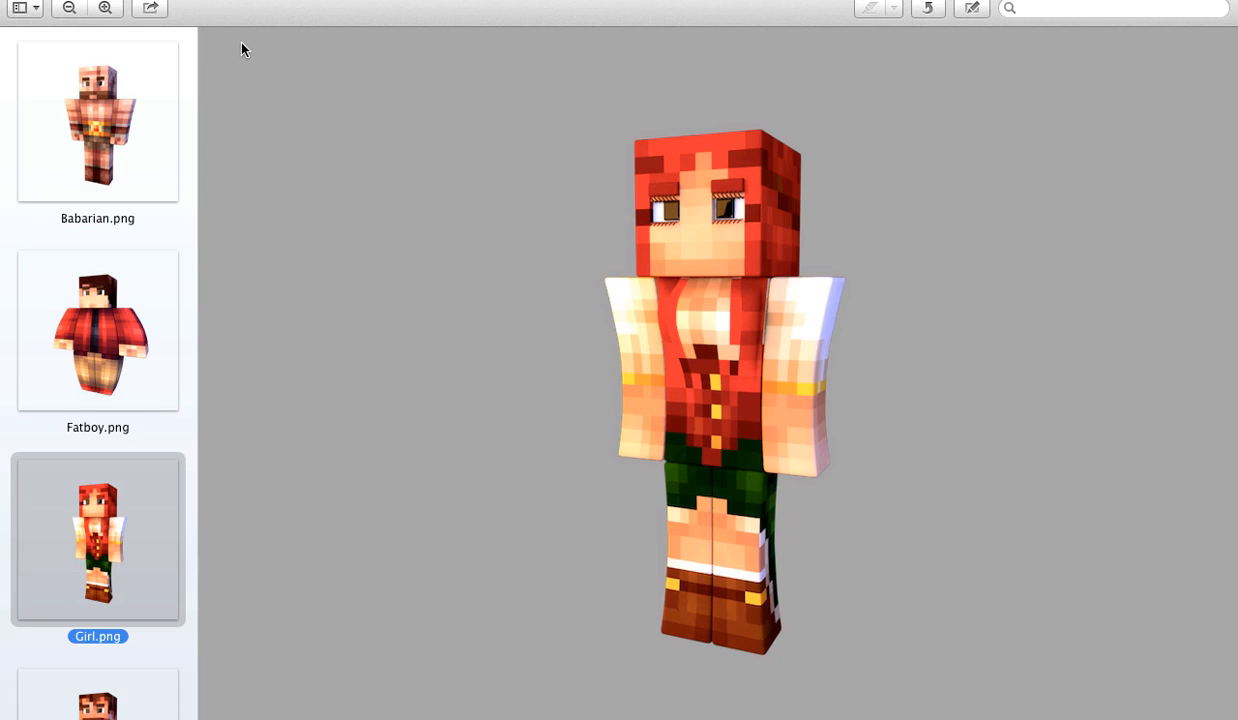
key("Down")
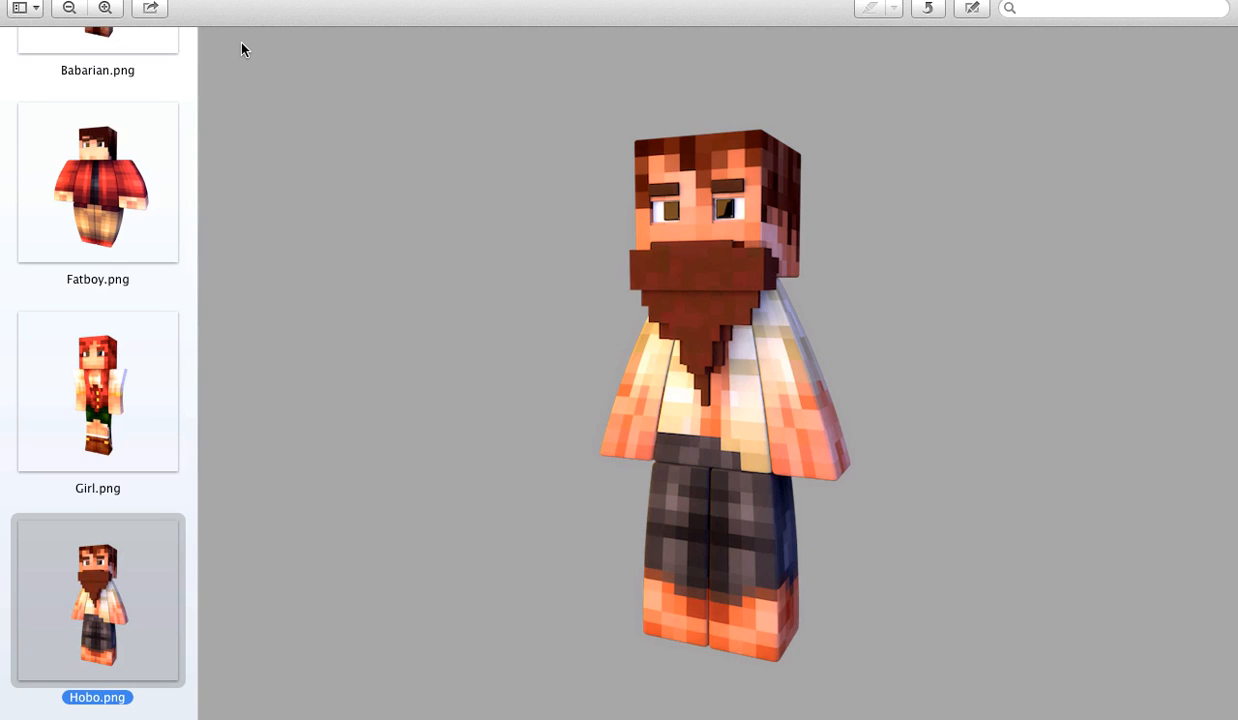
key("Down")
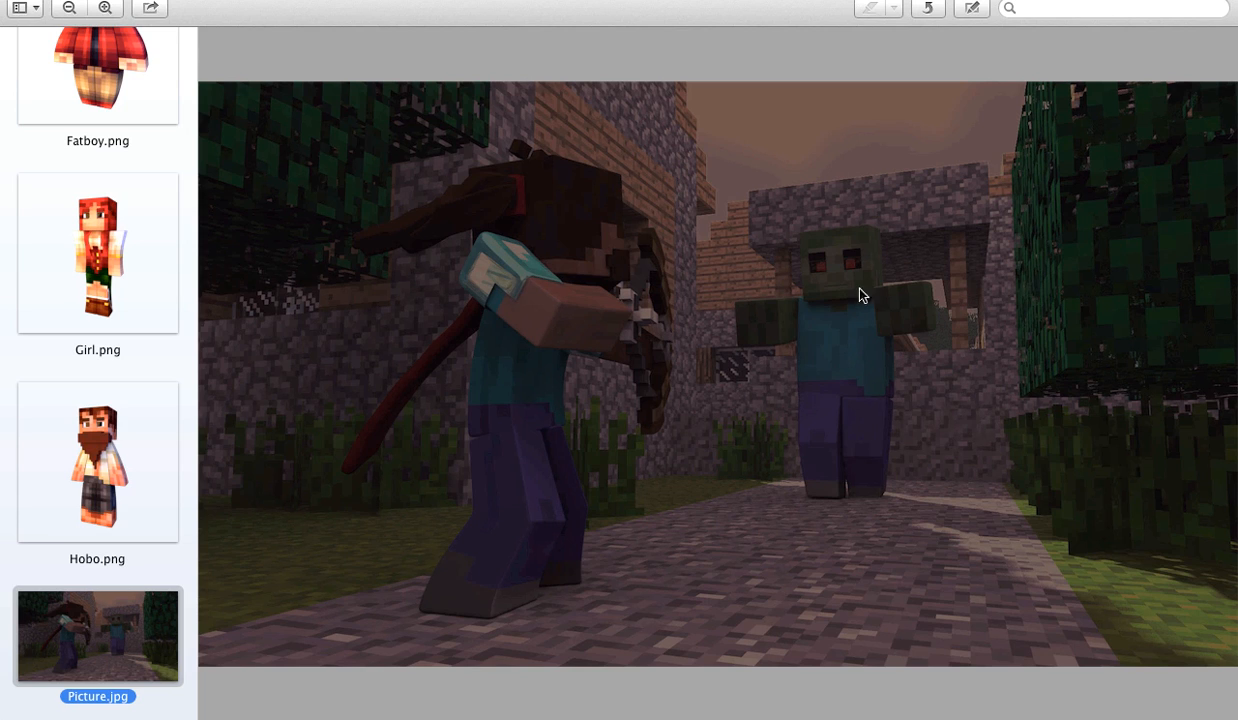
scroll(150, 600, "down", 3)
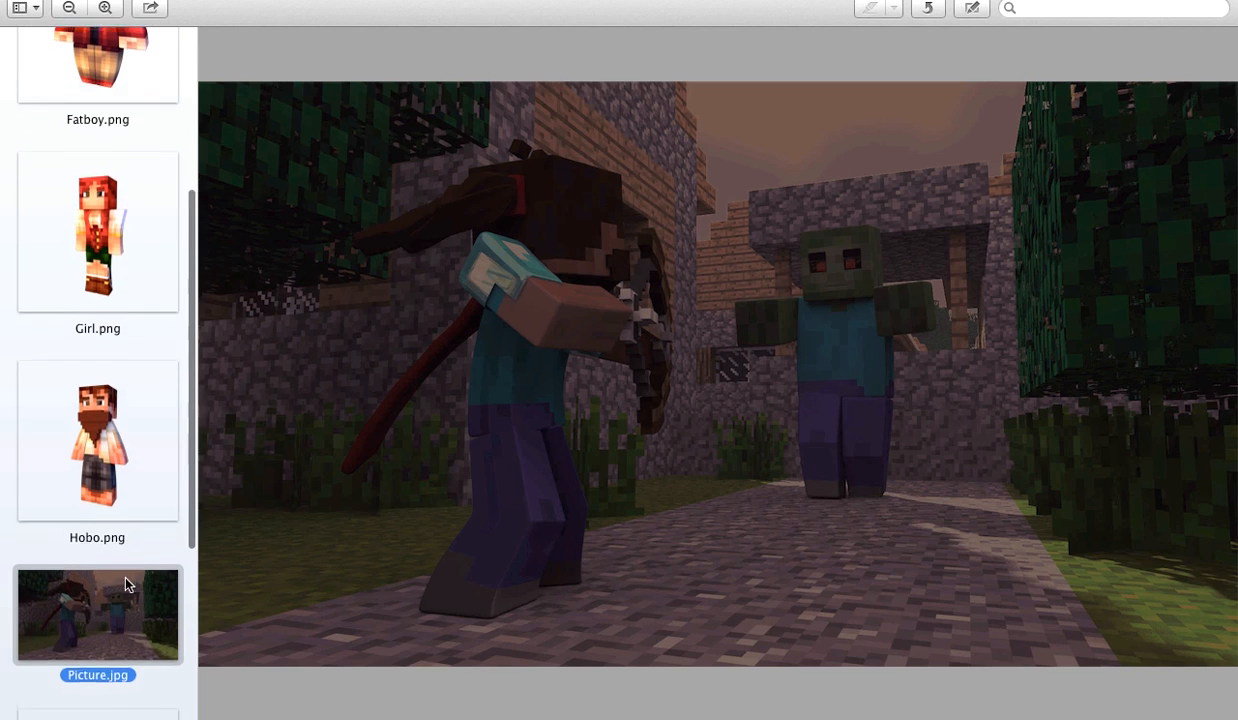
left_click(123, 598)
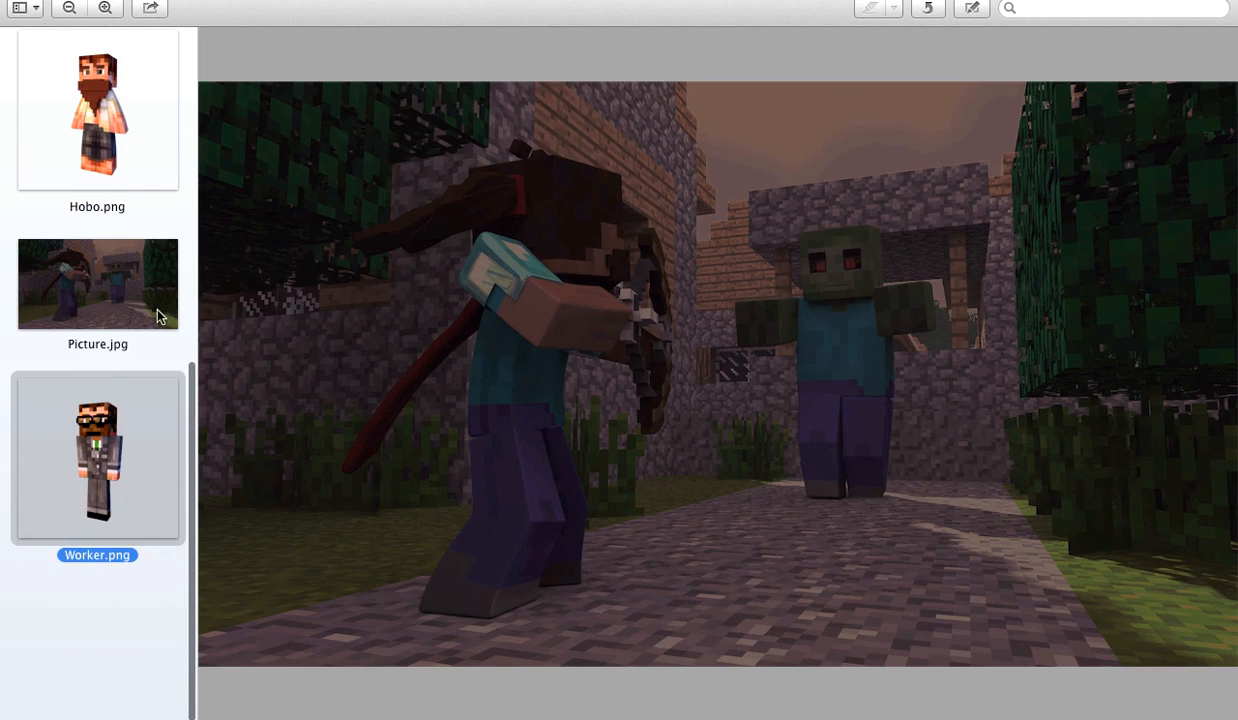
scroll(151, 304, "down", 5)
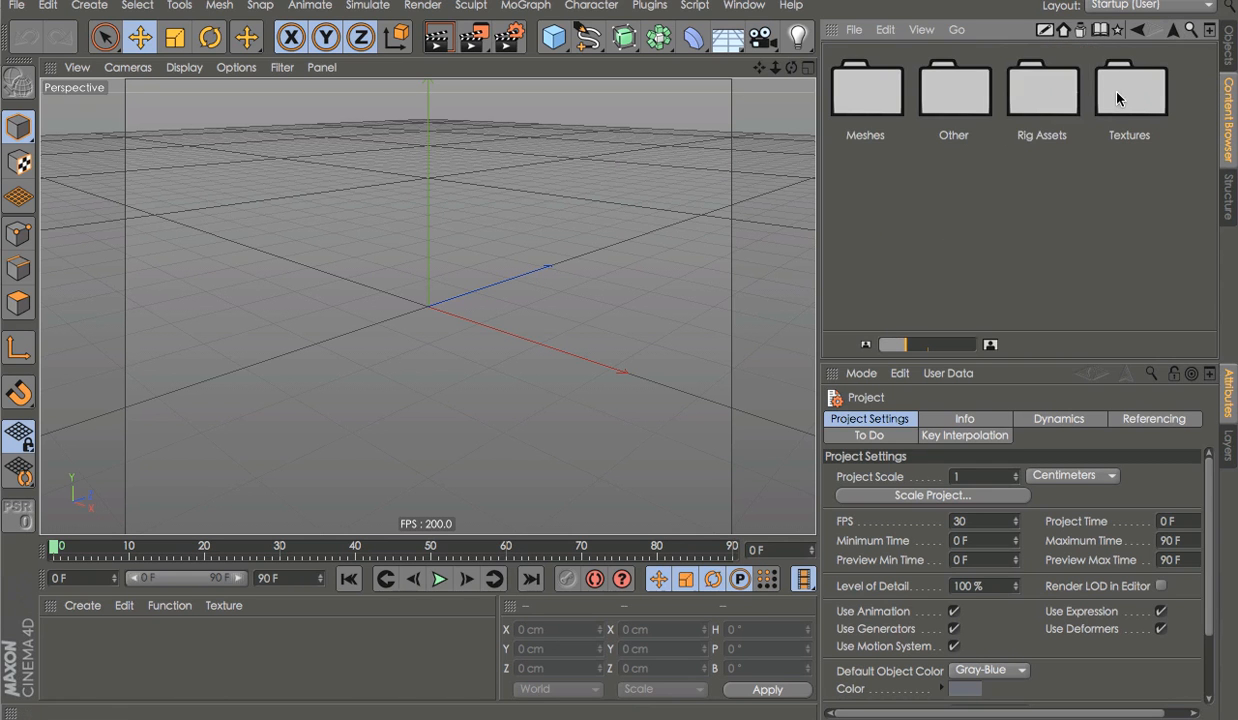
In Cinema 4D, load the C.TemplateV7 rig from the template rig folder of the content library into the empty scene
double_click(861, 88)
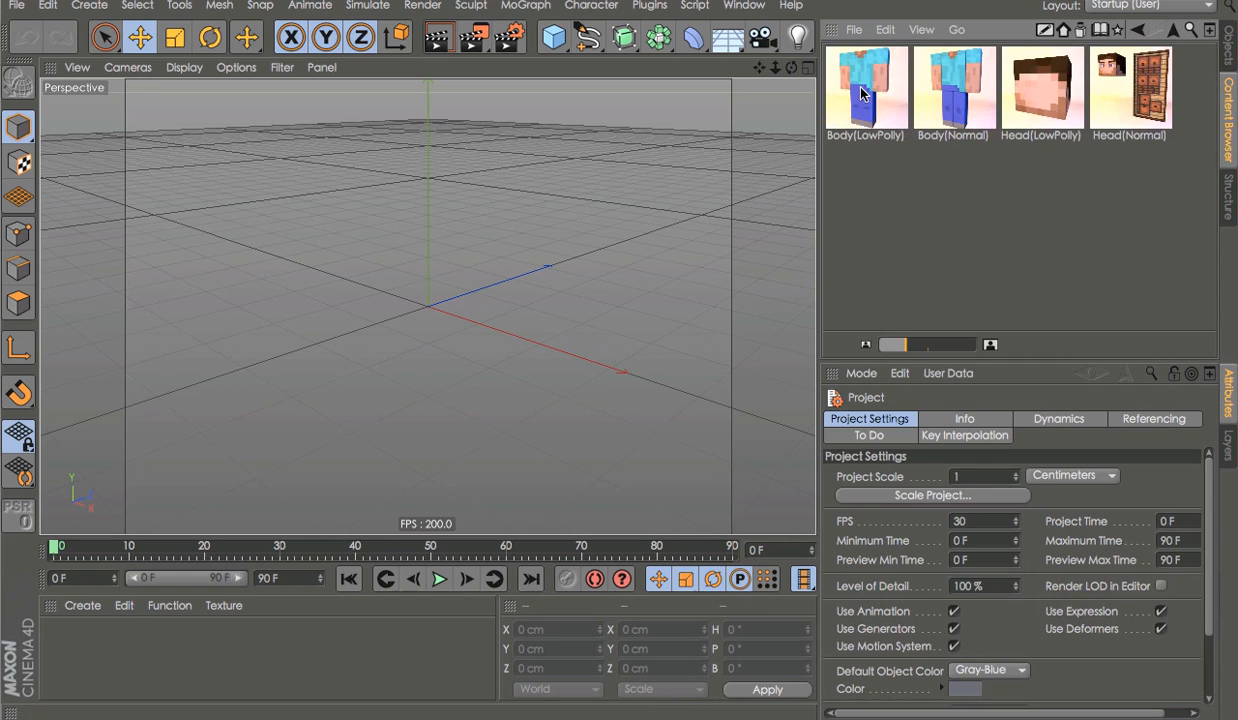
left_click(1173, 32)
left_click(1173, 32)
double_click(878, 262)
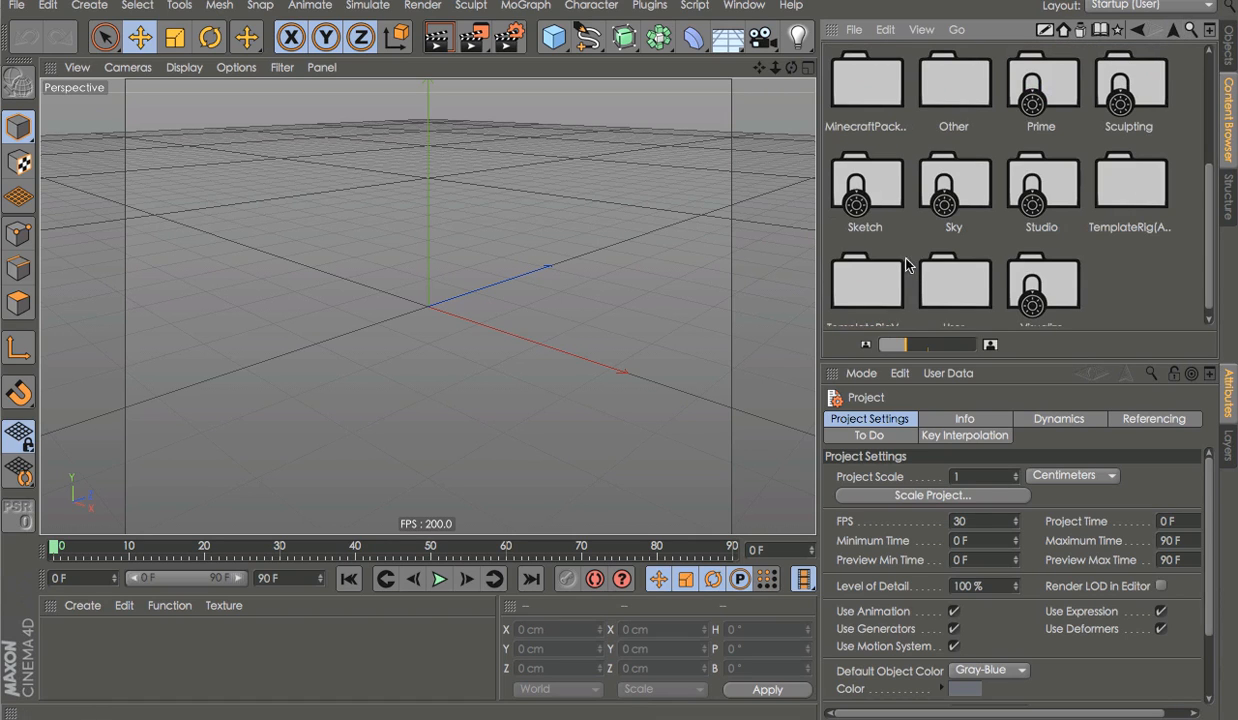
double_click(1040, 88)
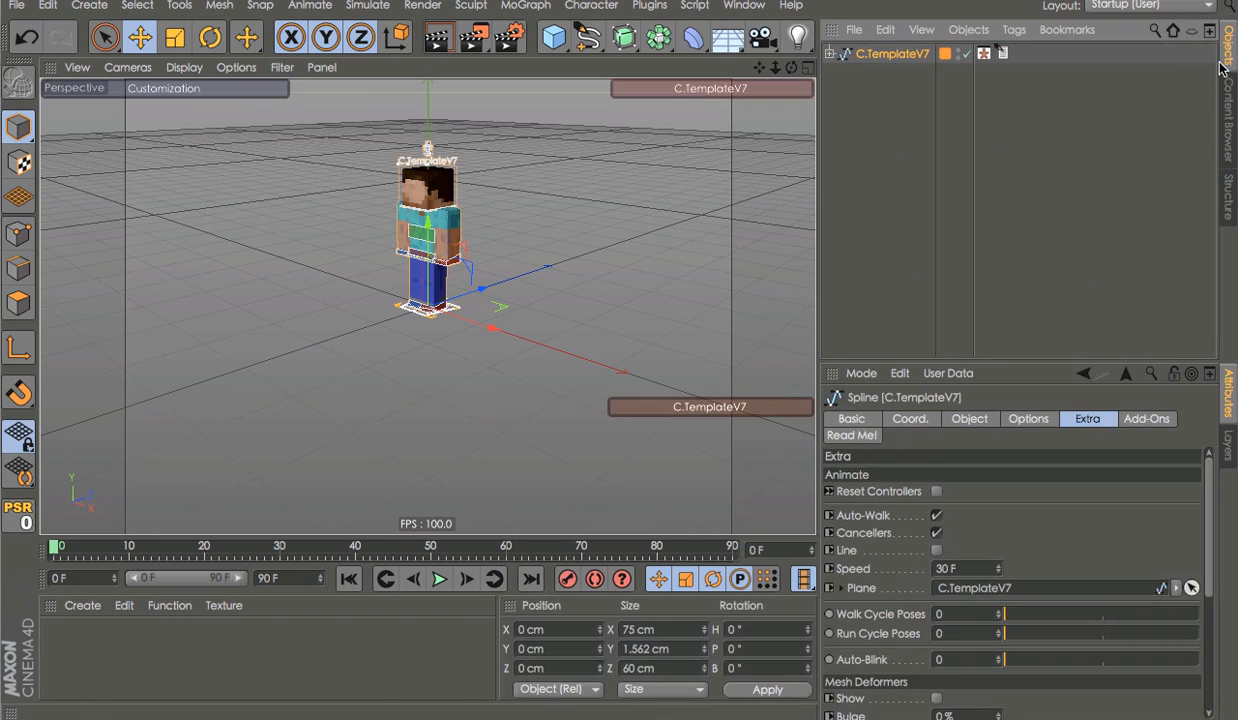
Select the AutoWalk controller at the character's feet, try moving it along its Z axis, and undo the move
left_click_drag(204, 194, 160, 155, "alt")
scroll(395, 304, "up", 5)
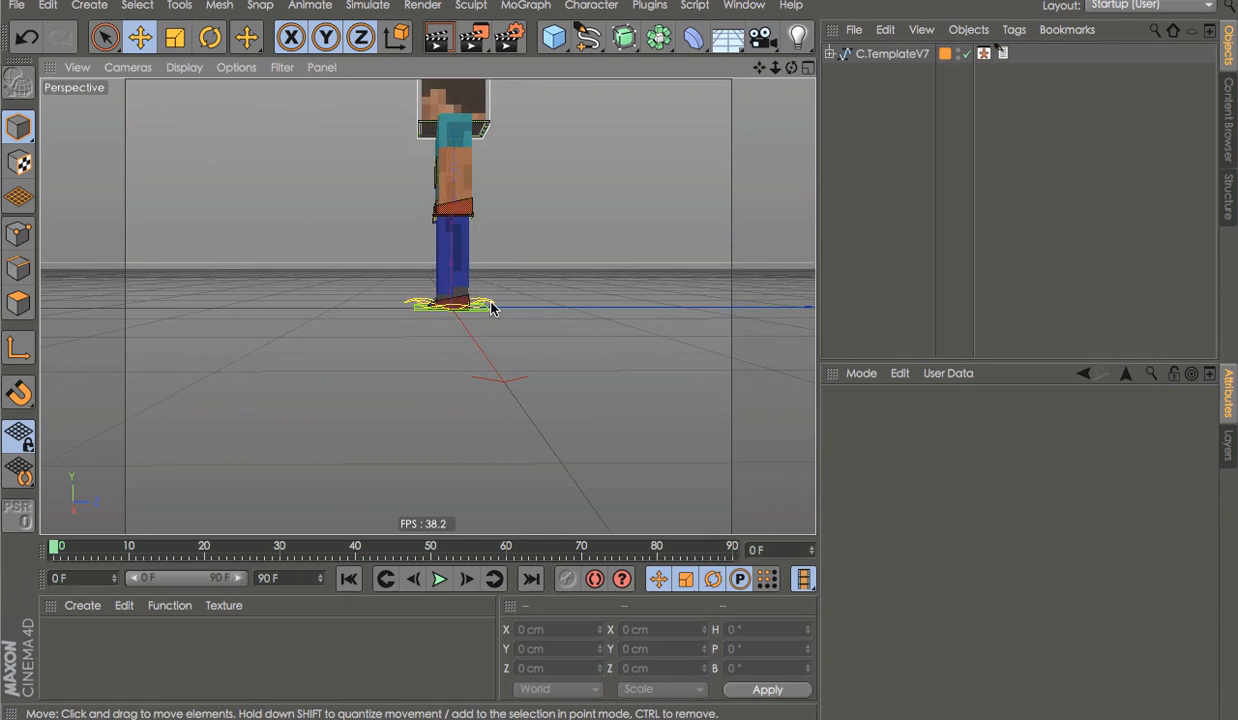
left_click(413, 304)
left_click(412, 303)
left_click_drag(442, 329, 605, 407, "alt")
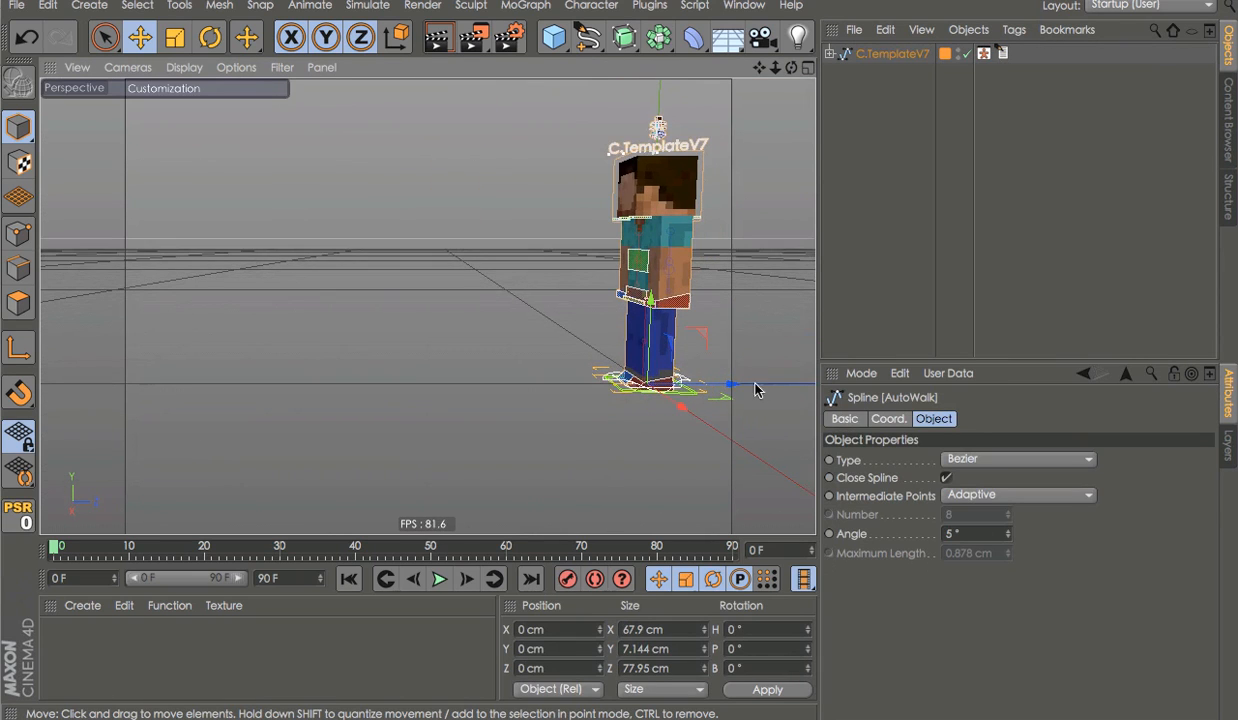
left_click_drag(732, 385, 697, 390)
key("ctrl+z")
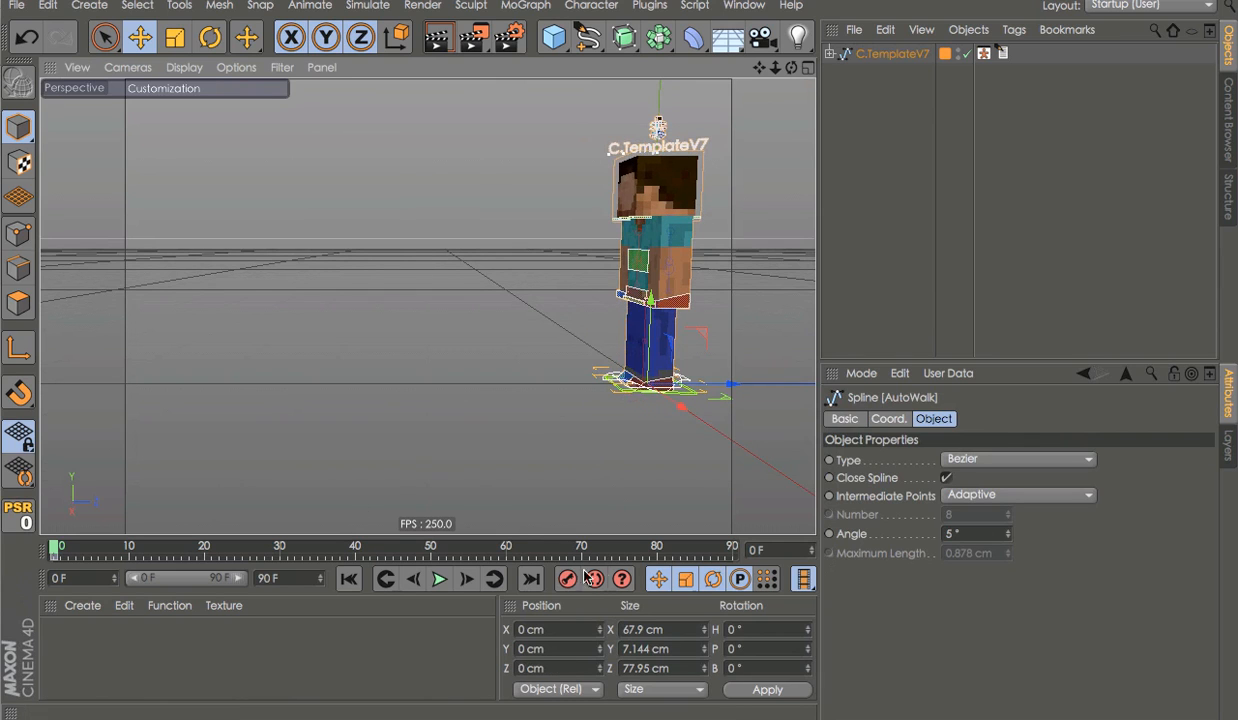
At frame 90, move the AutoWalk controller forward along its Z axis to about -347.52 cm so the character walks
left_click_drag(641, 552, 795, 560)
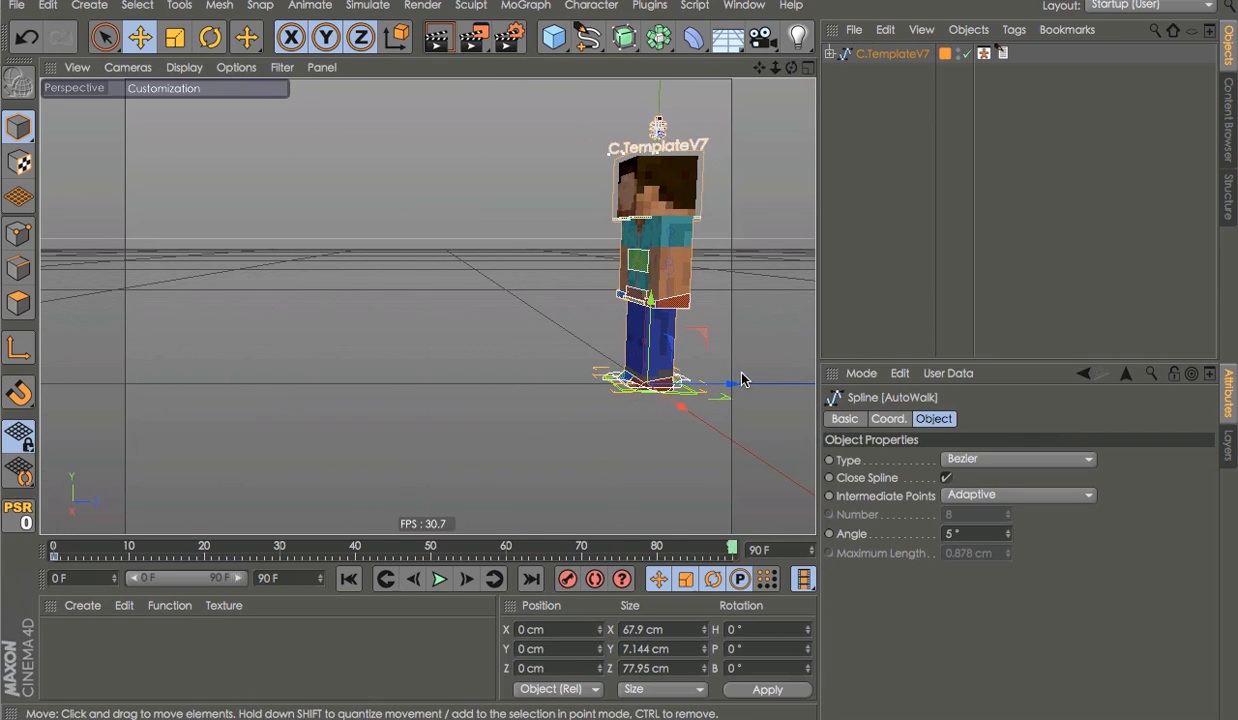
left_click_drag(731, 384, 350, 405)
key("ctrl+z")
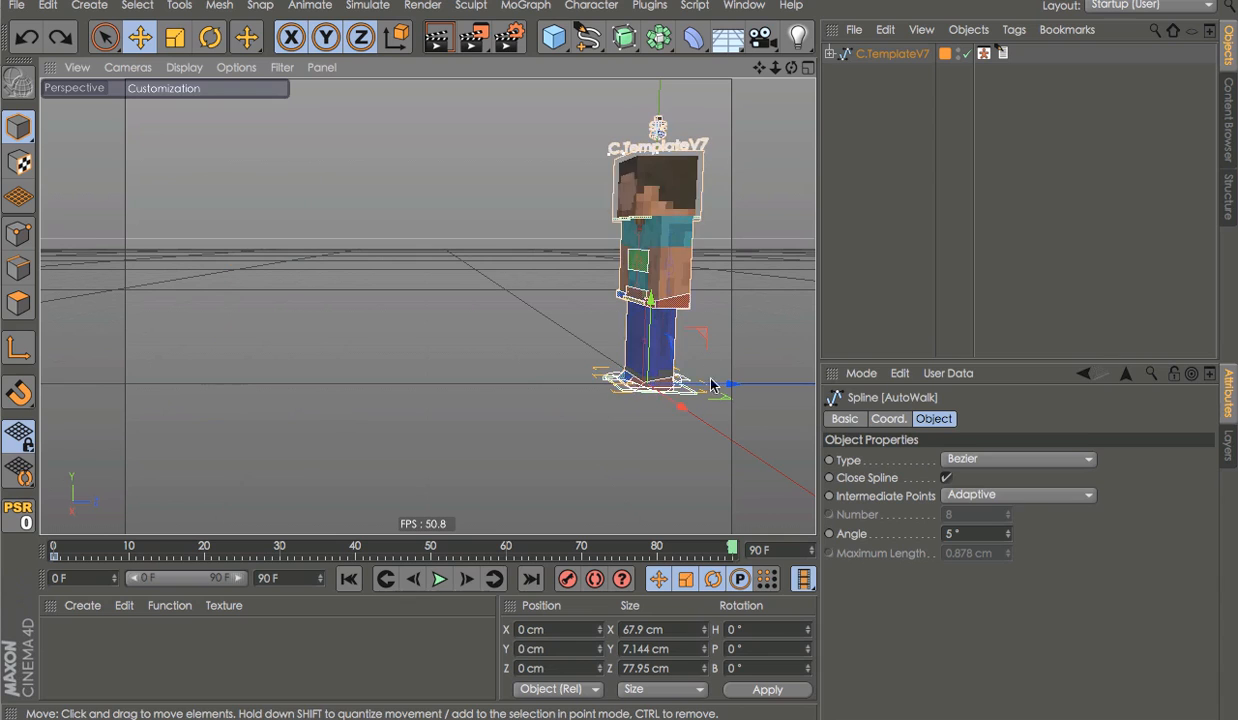
left_click_drag(727, 387, 348, 370)
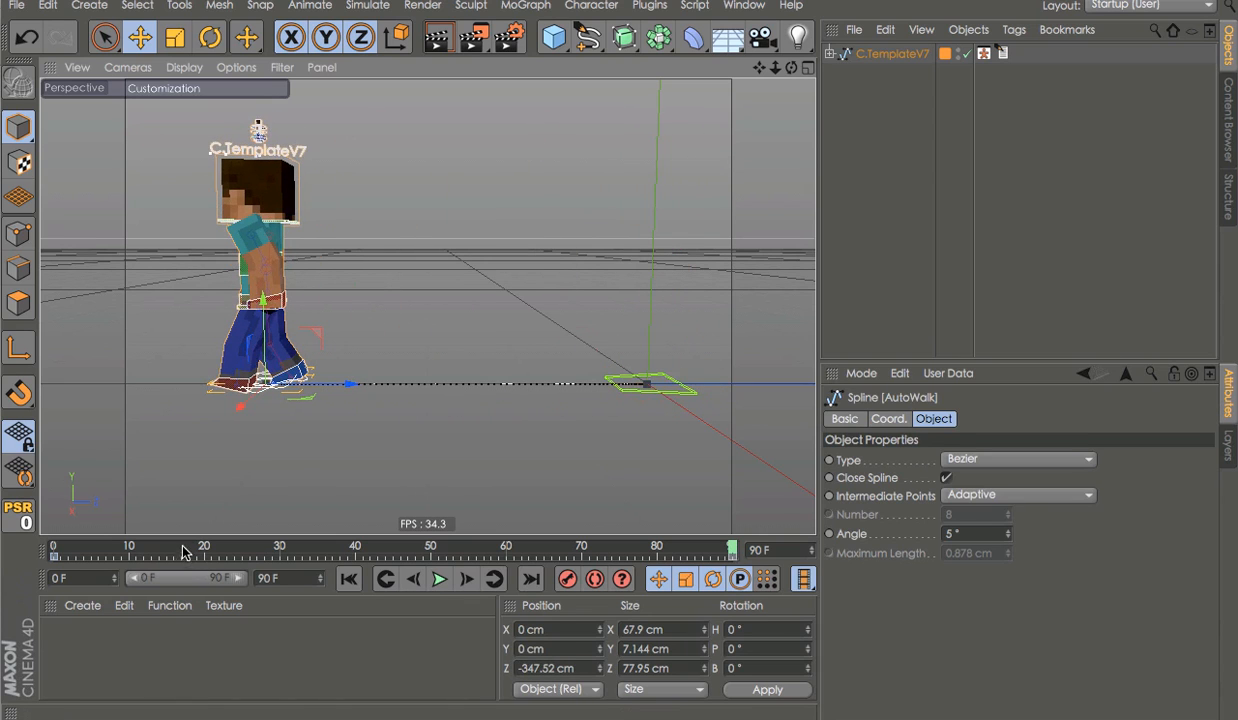
Set the interpolation of the AutoWalk controller's keys at frame 0 to Linear
left_click_drag(83, 557, 51, 557)
left_click(1000, 481)
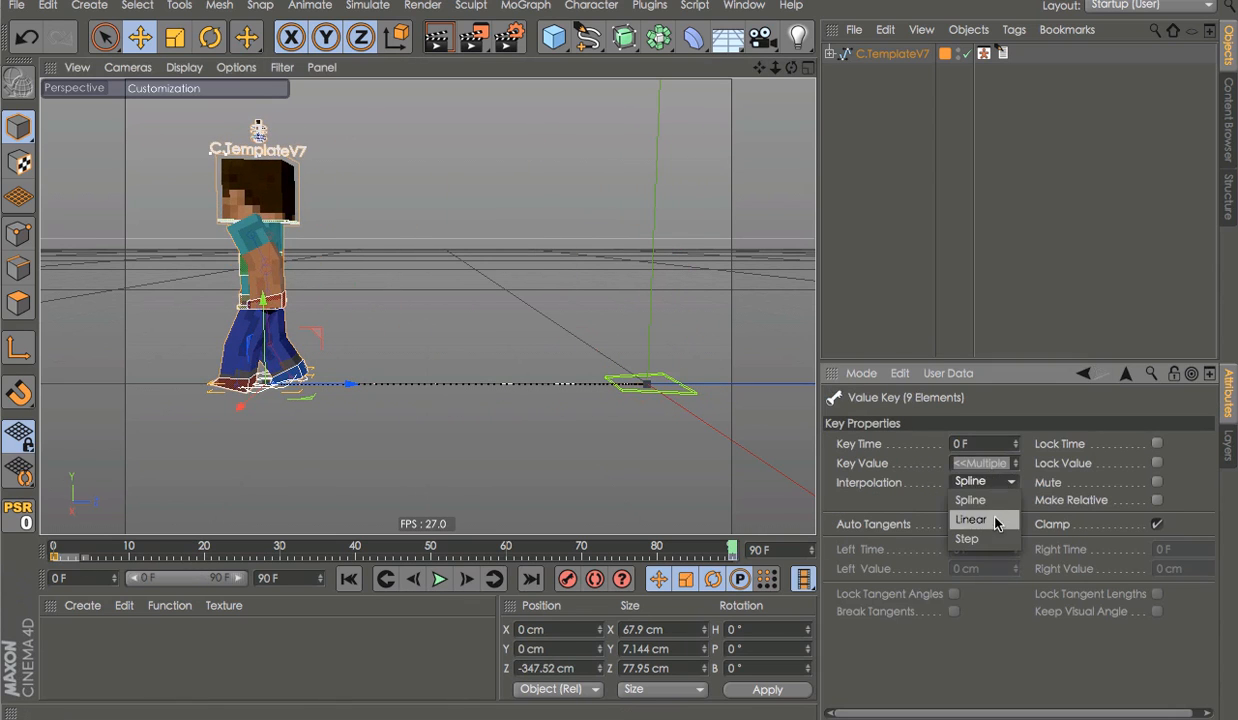
left_click(962, 508)
left_click(729, 547)
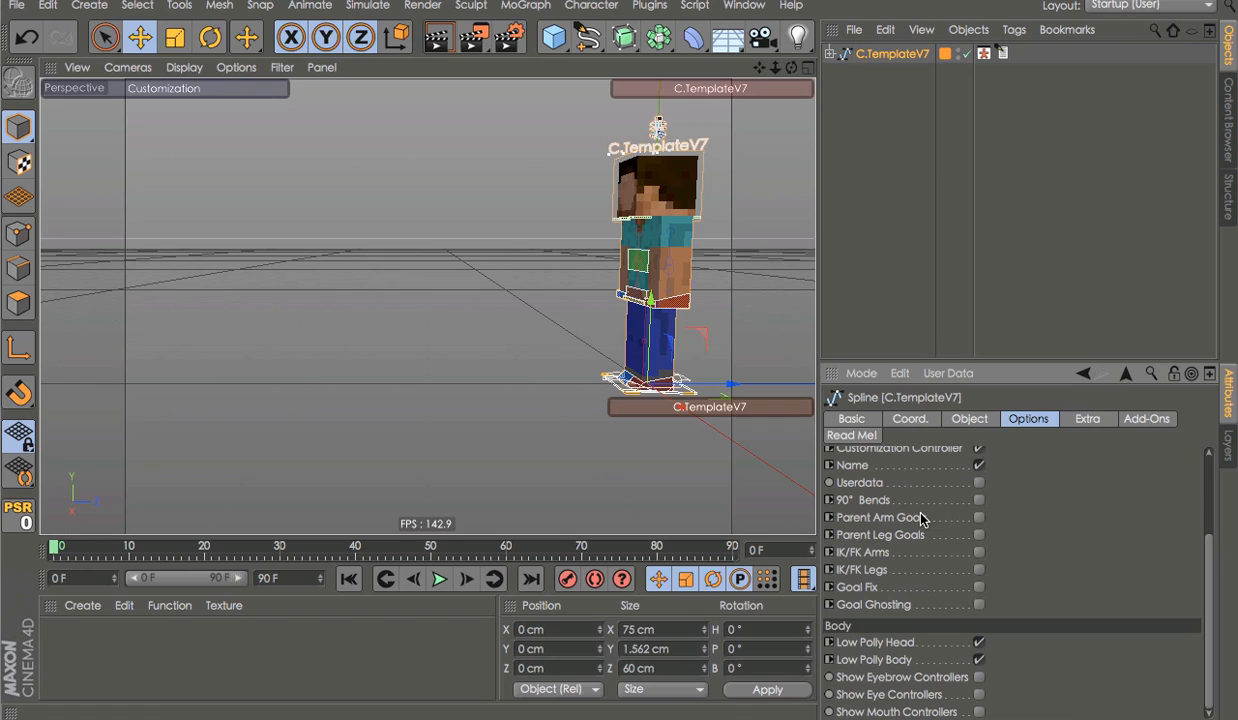
Turn off Low Polly Head and Low Polly Body in the C.TemplateV7 options and deselect the rig
left_click(979, 643)
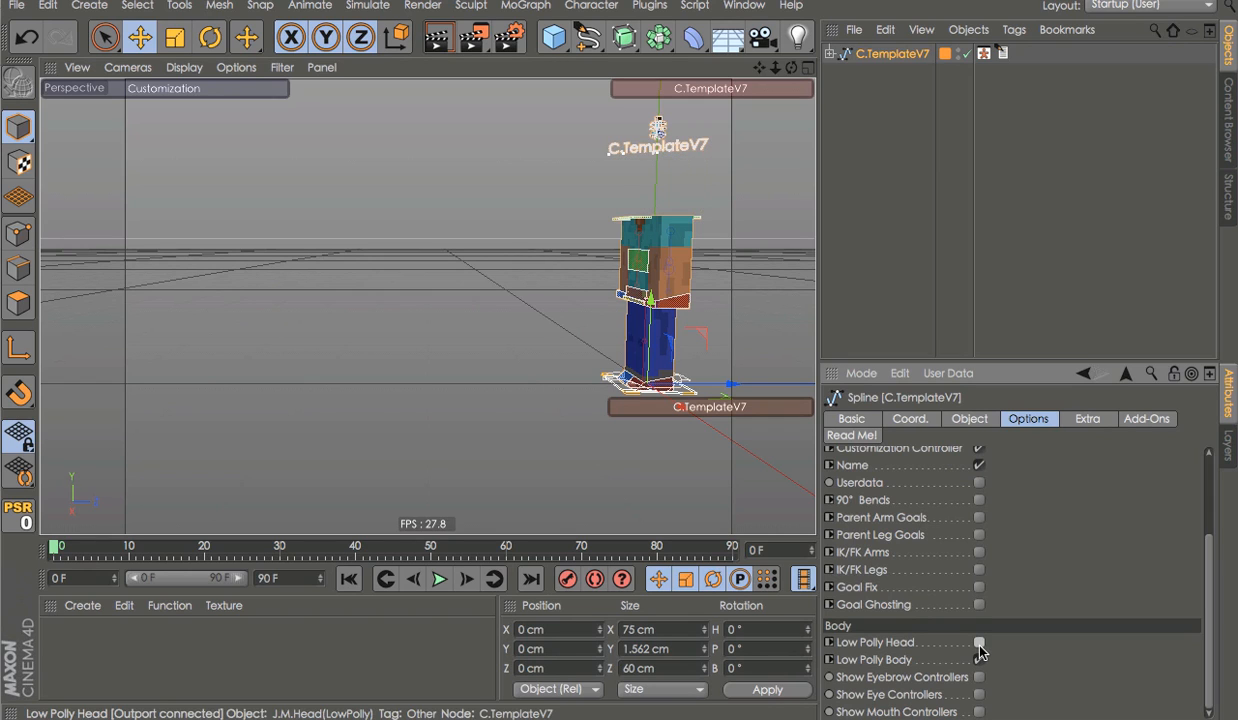
left_click(979, 660)
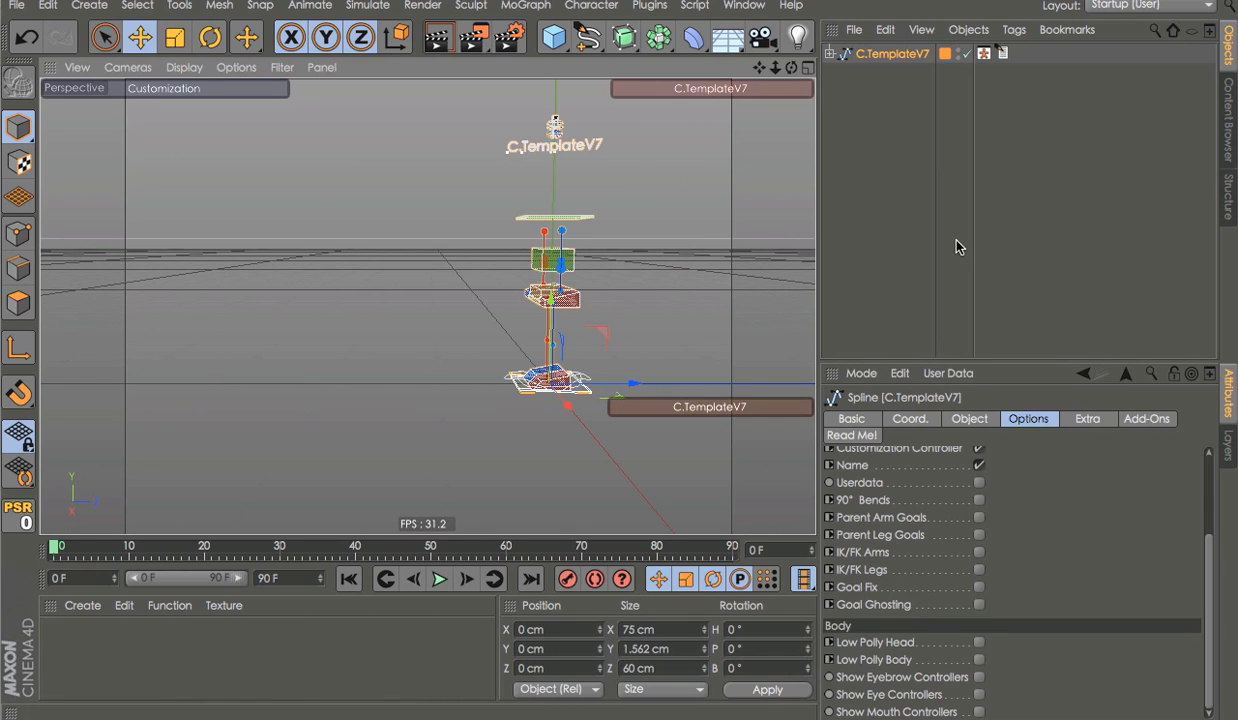
left_click(957, 247)
Load the Body(Normal) mesh from the template's Extras folder in the content library into the scene
left_click(1233, 145)
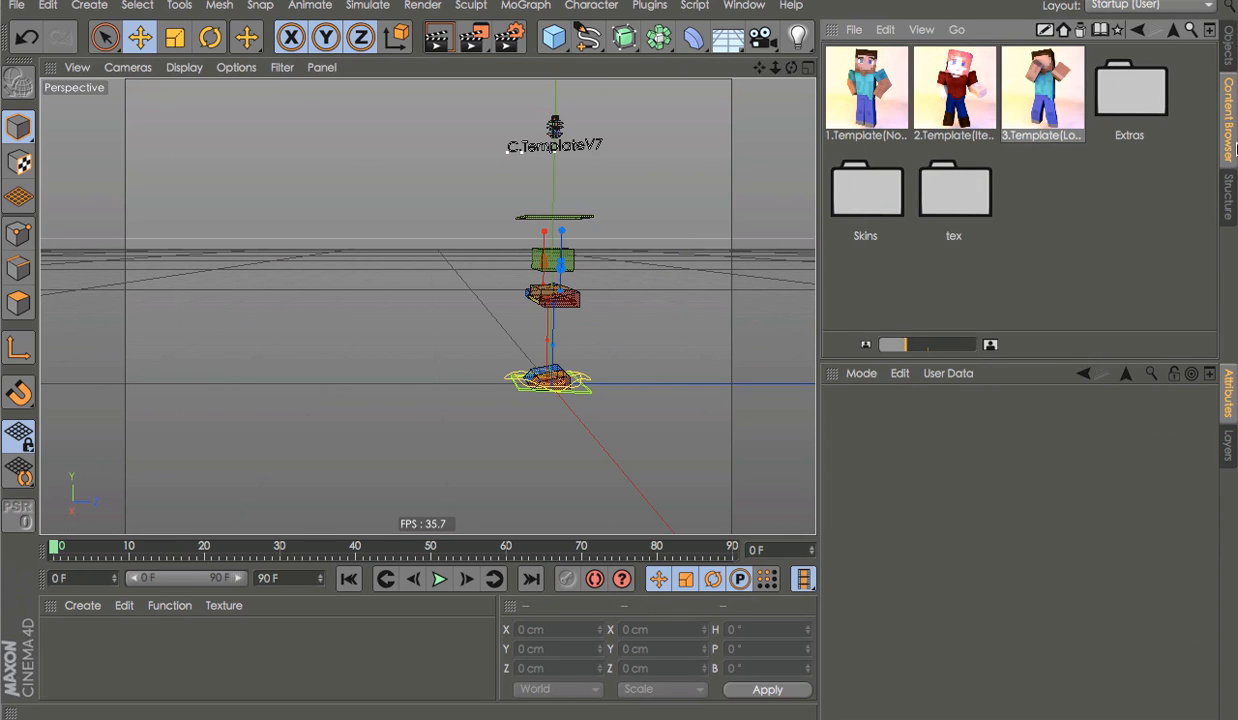
double_click(1136, 64)
double_click(852, 99)
left_click(974, 103)
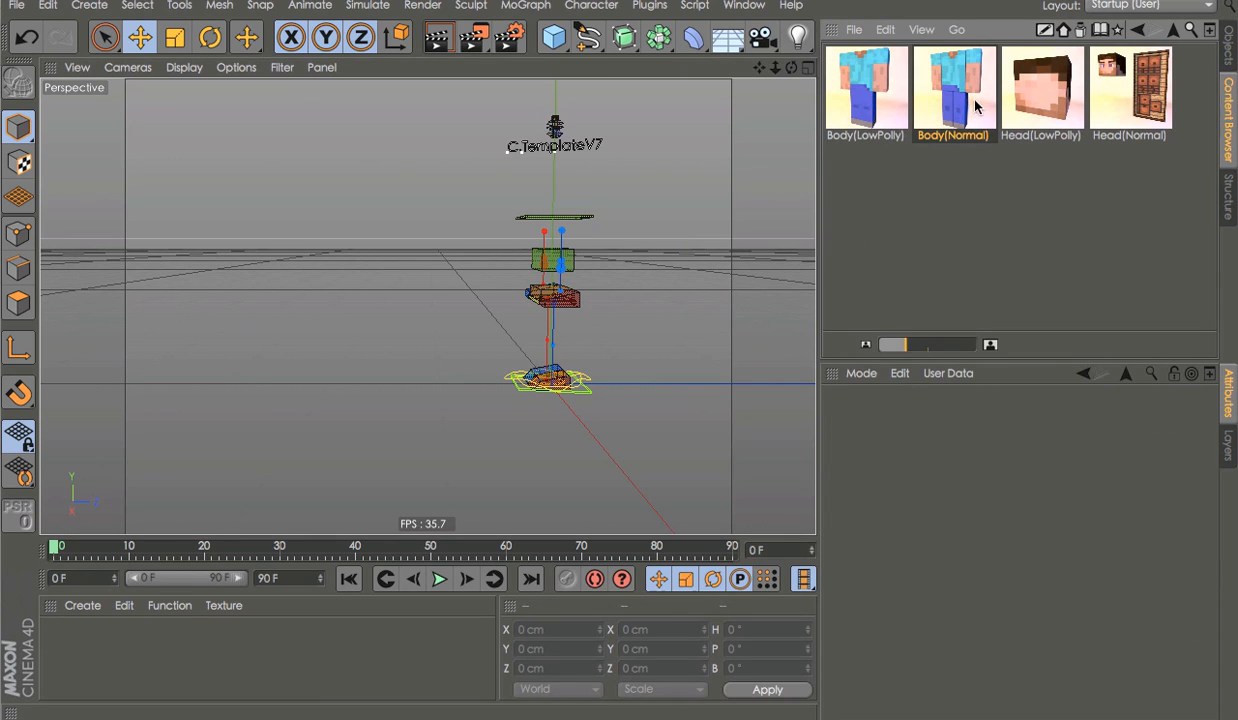
double_click(962, 127)
left_click(1228, 40)
Open the Body(Normal) XPresso expression of BodySubdivision and link the C.TemplateV7 object to its template node
left_click_drag(553, 233, 577, 258, "alt")
scroll(577, 258, "up", 3)
double_click(992, 55)
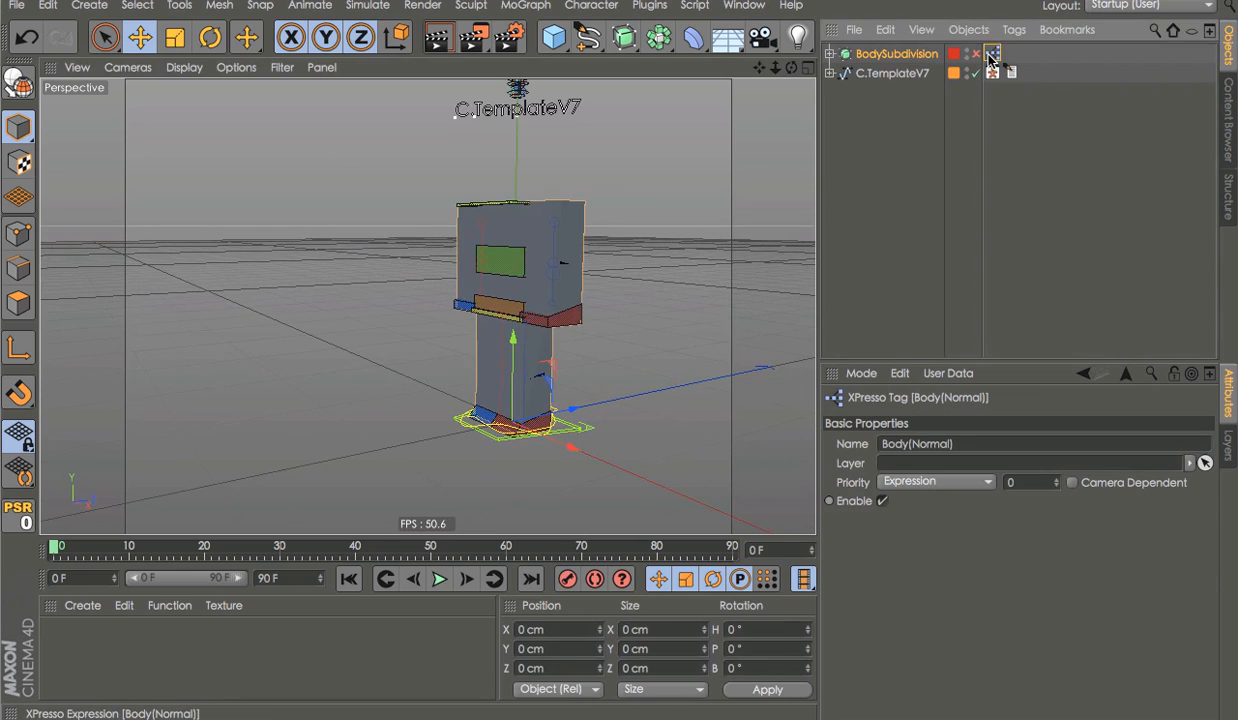
scroll(362, 220, "up", 4)
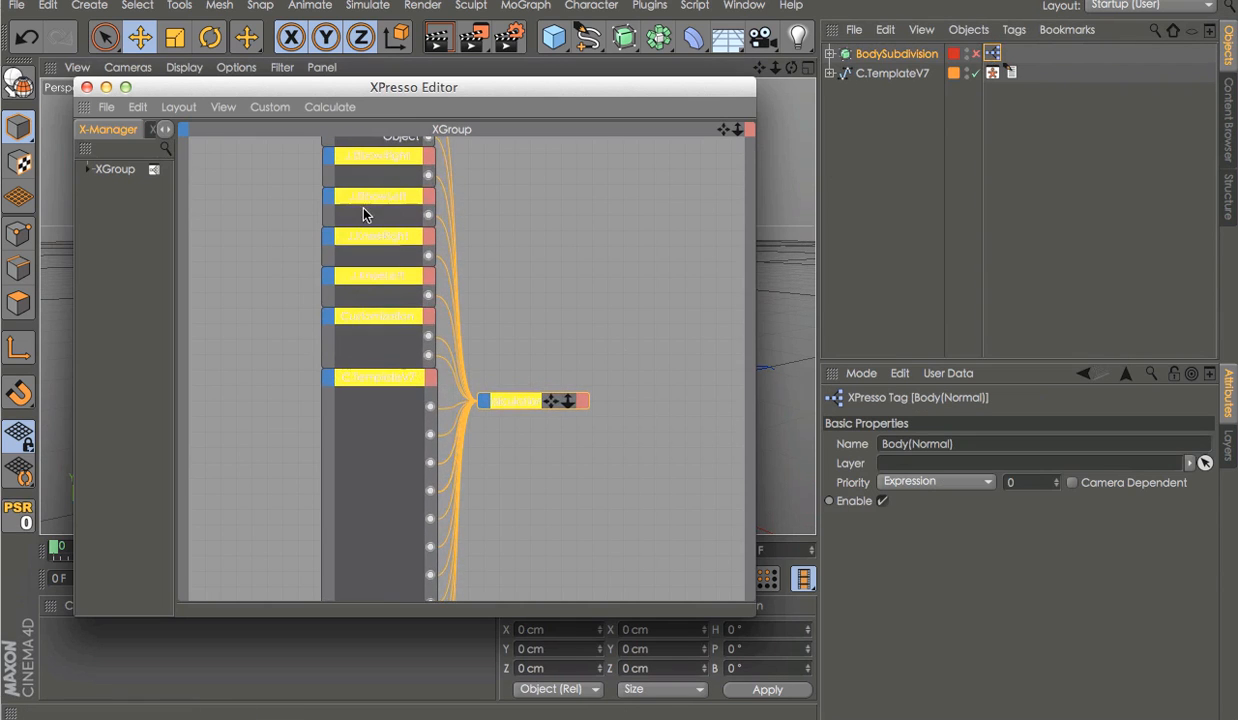
middle_click_drag(349, 201, 392, 60, "alt")
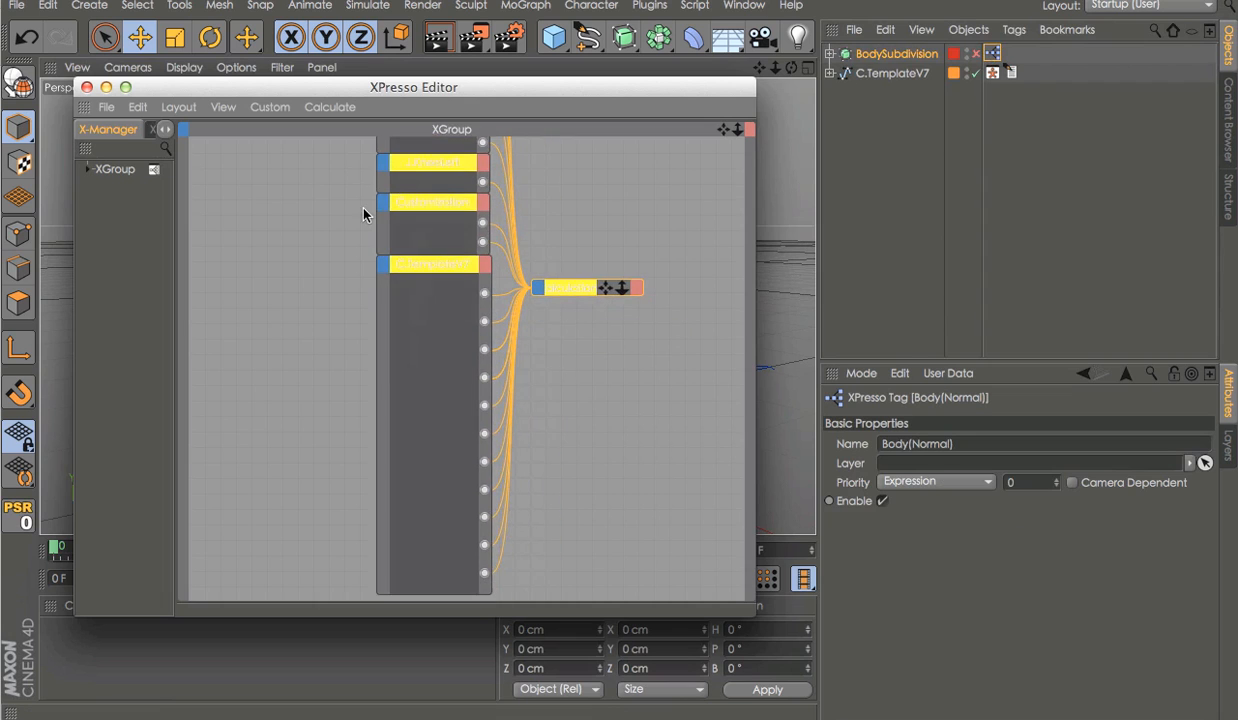
right_click_drag(349, 201, 329, 204, "alt")
middle_click_drag(349, 201, 367, 257, "alt")
left_click_drag(900, 73, 600, 181)
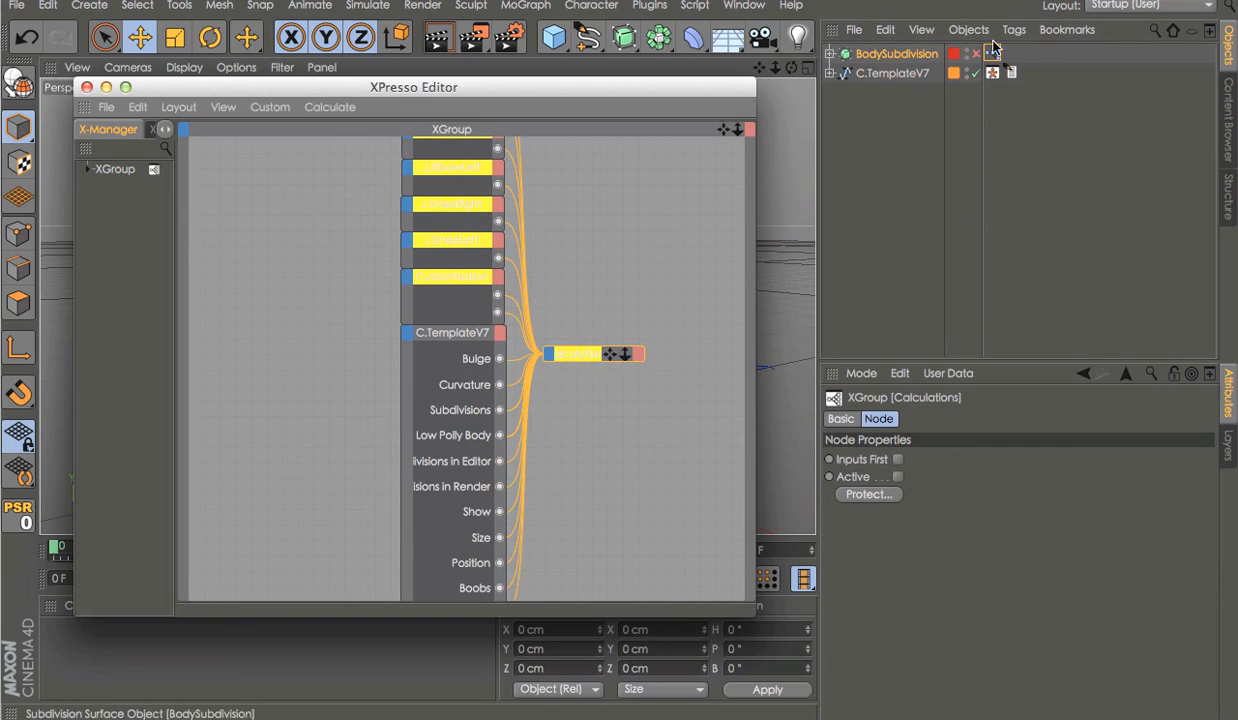
Search the scene objects for "custo" and link the Customization object to its XPresso node
left_click(1155, 30)
type("cusc")
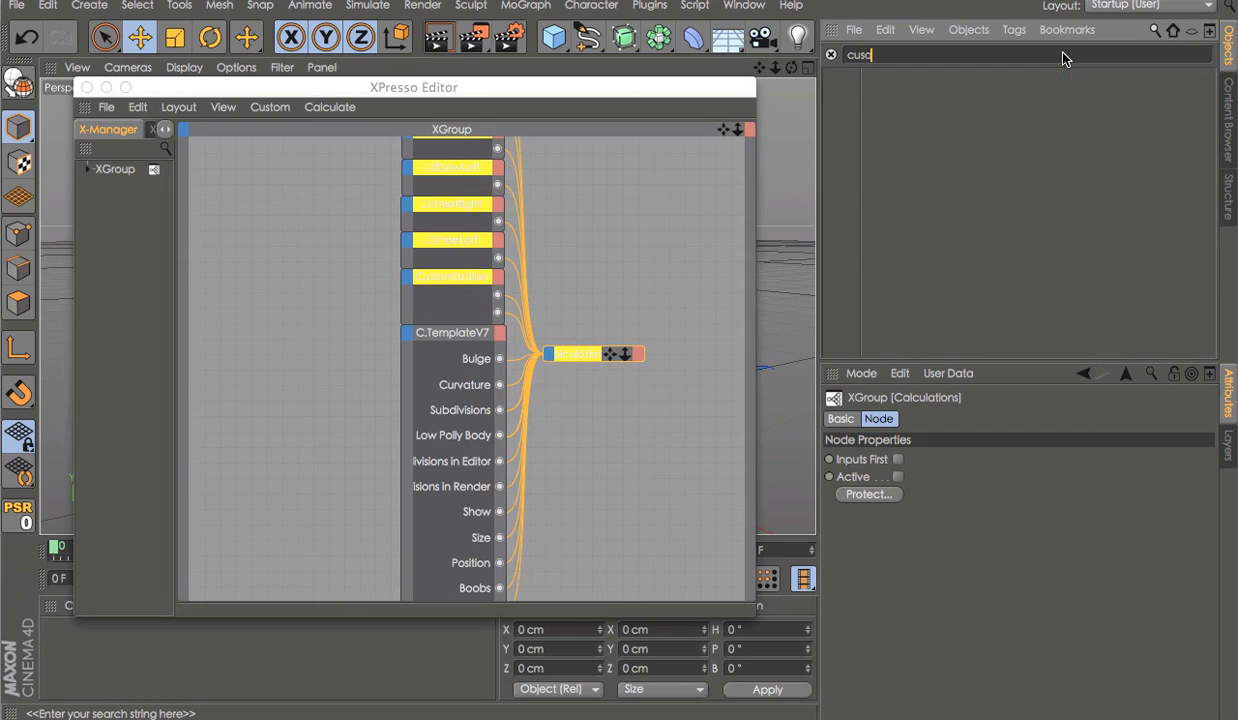
key("BackSpace")
type("to")
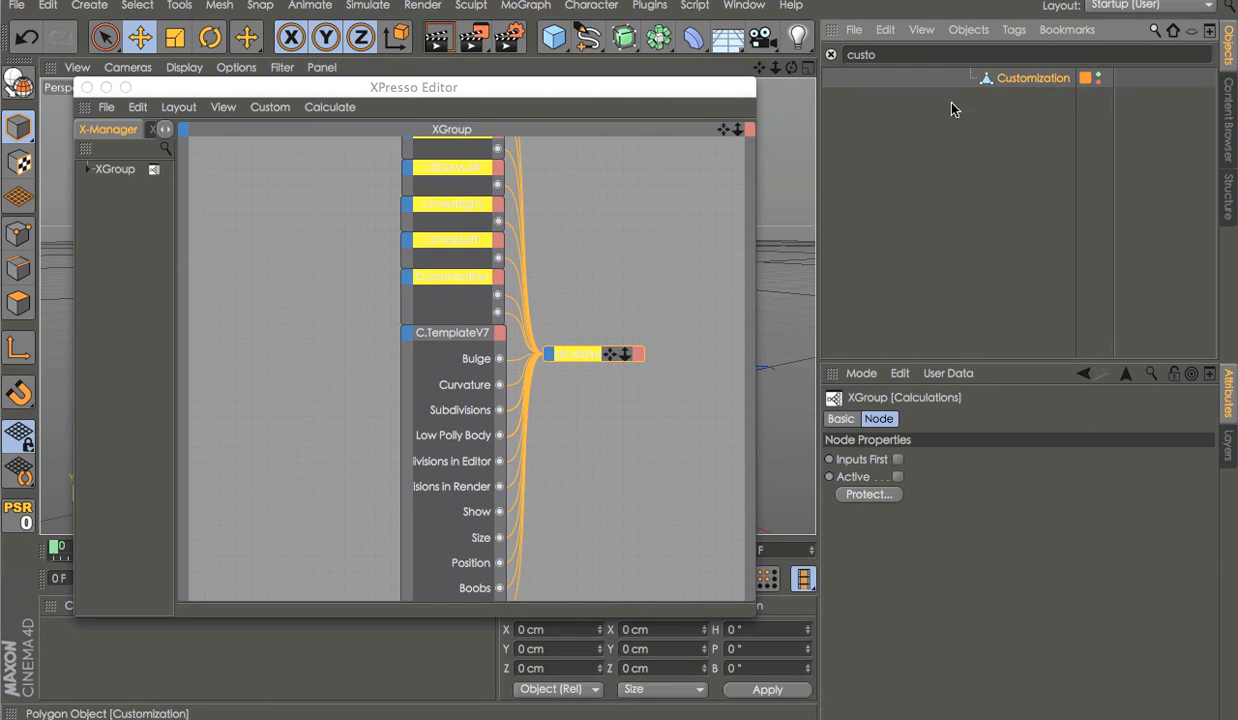
left_click_drag(476, 316, 476, 314)
Search the scene objects for "j." and link J.KneeRight and J.KneeLeft to their matching XPresso nodes
double_click(962, 54)
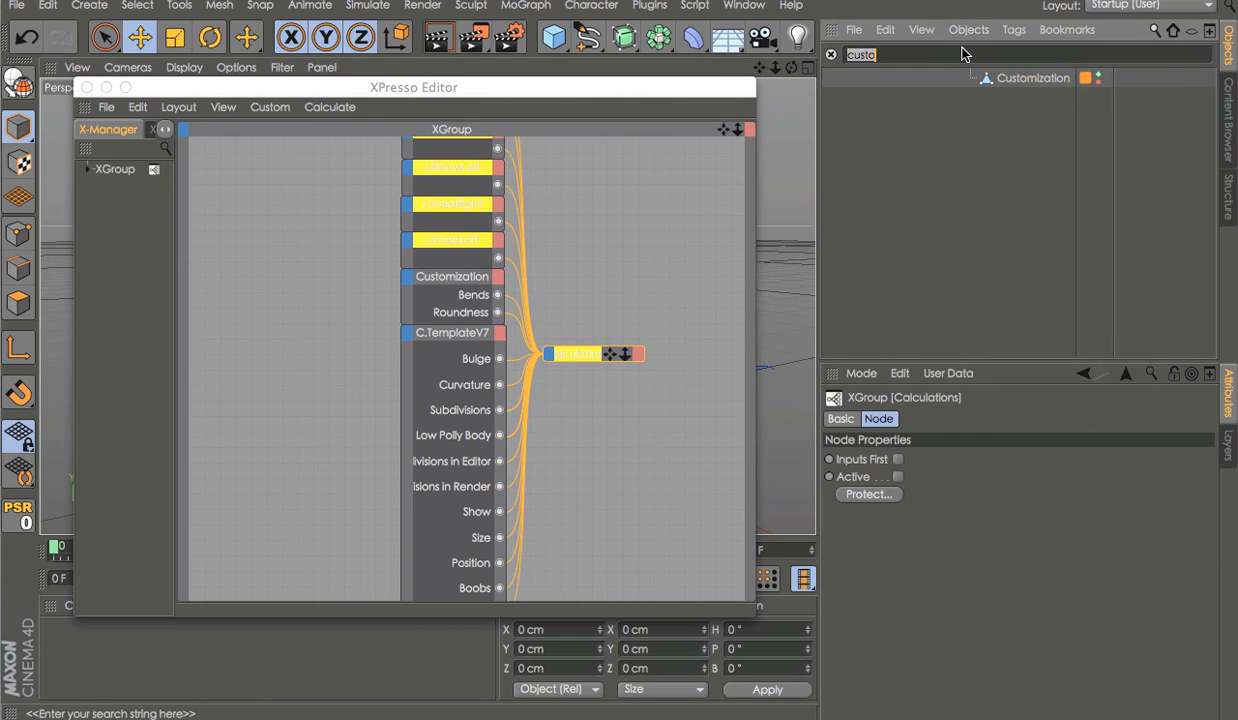
type("j")
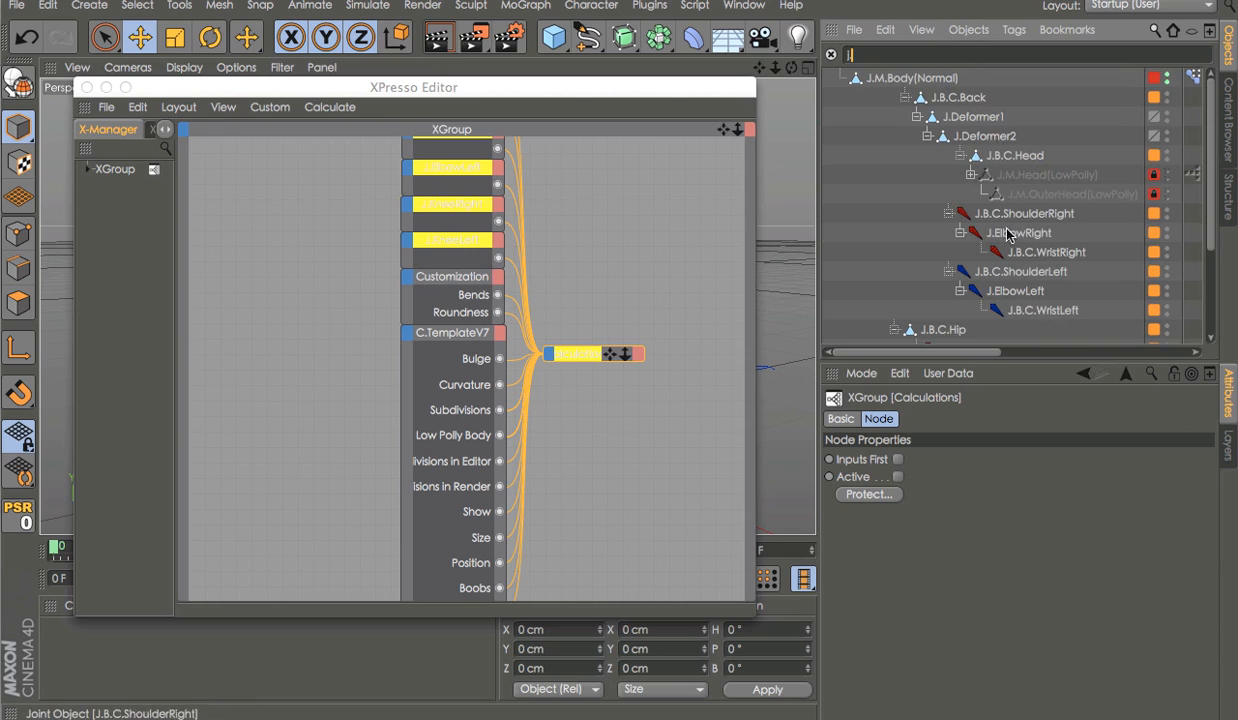
scroll(1025, 310, "down", 5)
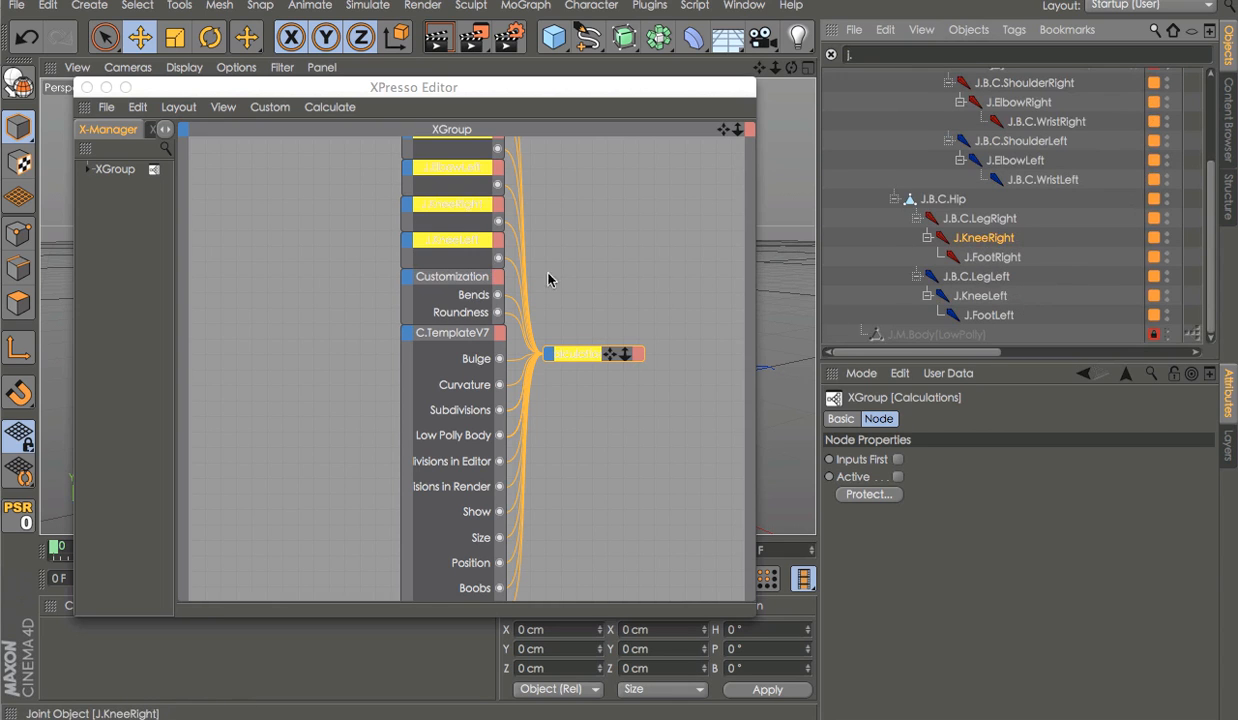
left_click_drag(452, 218, 449, 207)
scroll(455, 215, "up", 4)
left_click_drag(982, 296, 982, 293)
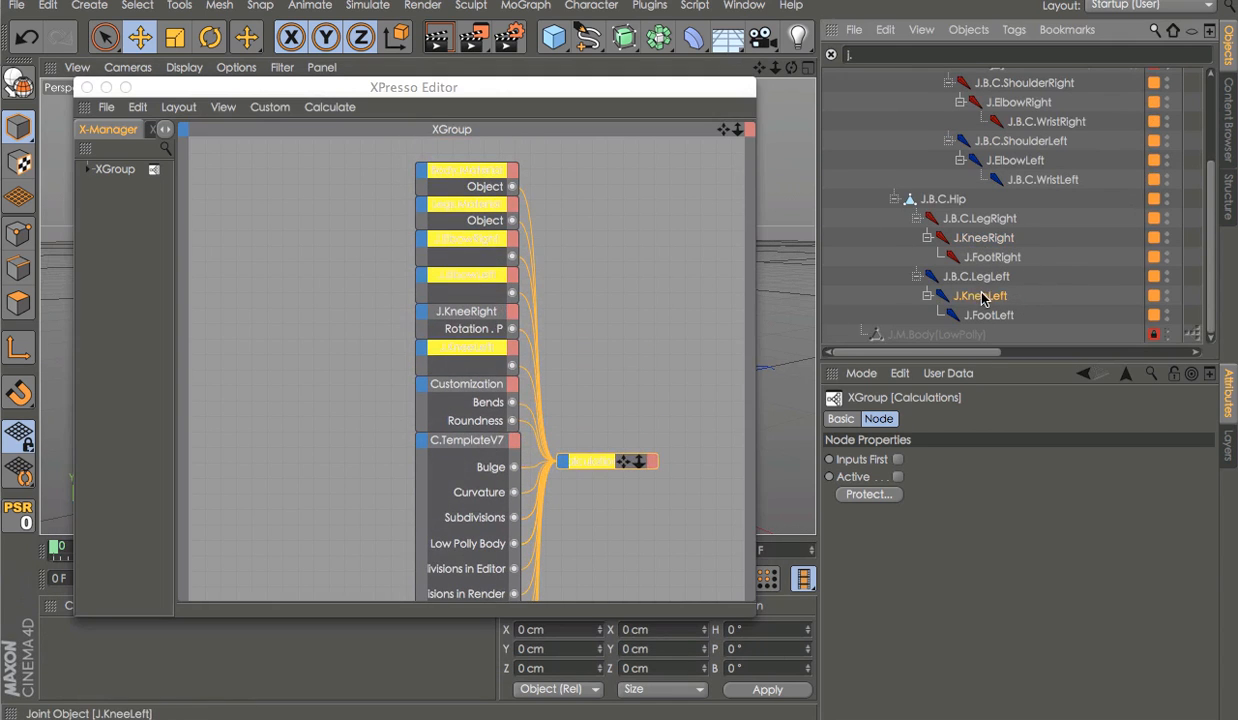
left_click_drag(446, 344, 446, 355)
Link the J.ElbowLeft and J.ElbowRight joints to their matching XPresso nodes
scroll(462, 370, "up", 4)
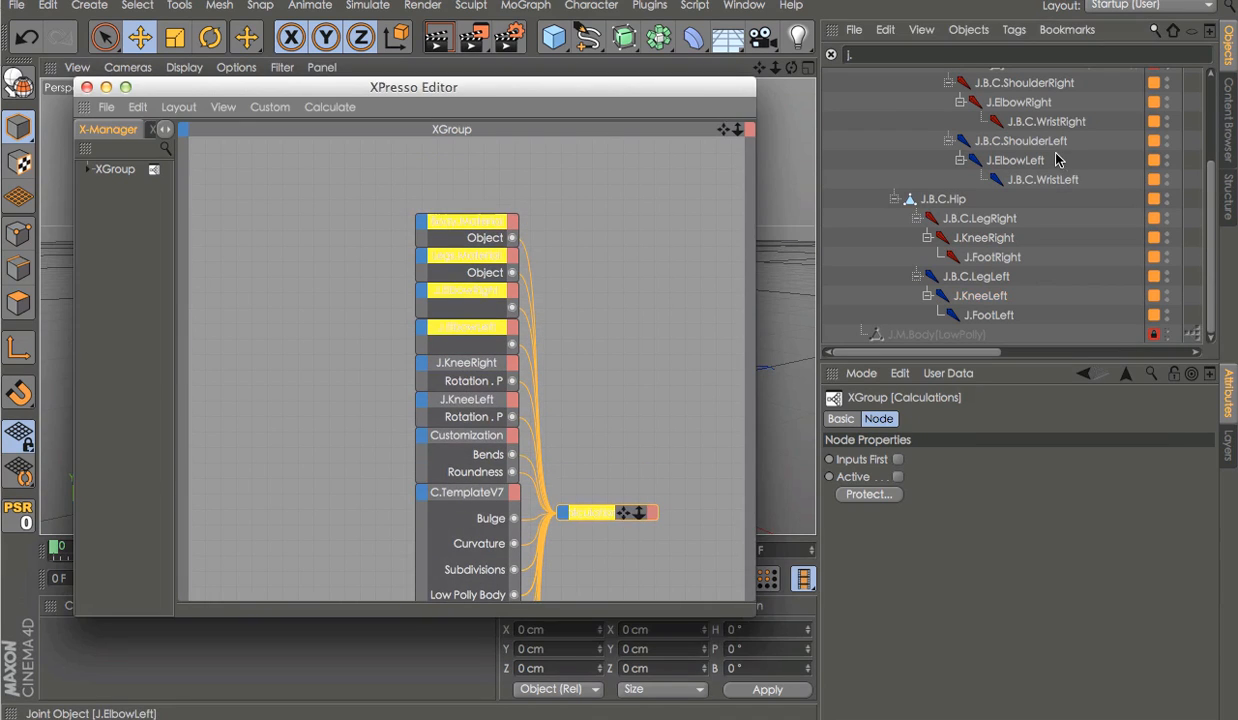
left_click_drag(1003, 160, 487, 340)
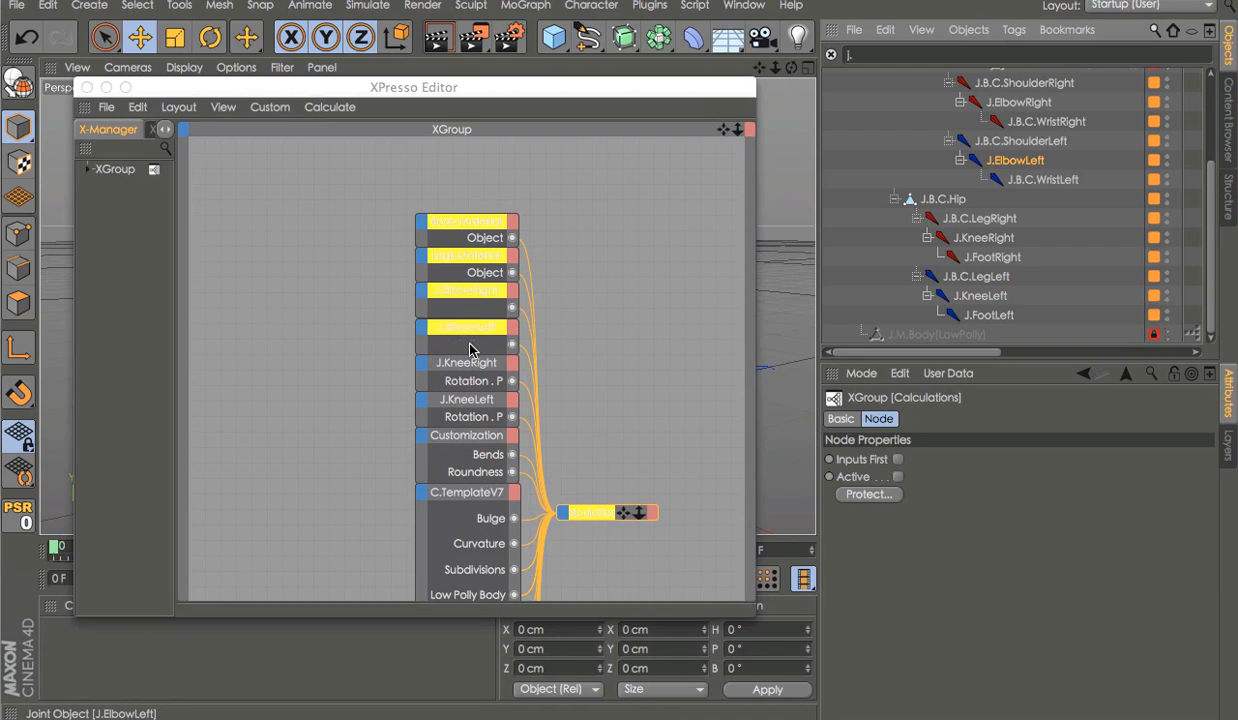
left_click_drag(472, 348, 470, 345)
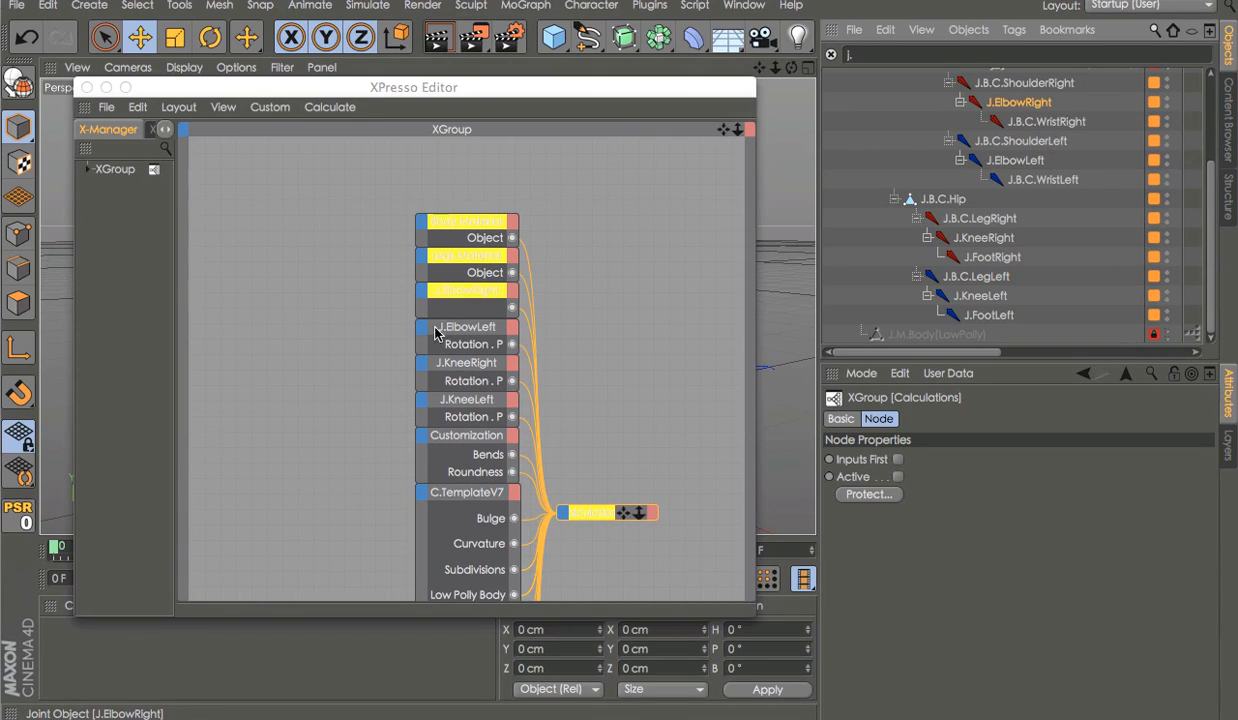
left_click_drag(451, 318, 450, 312)
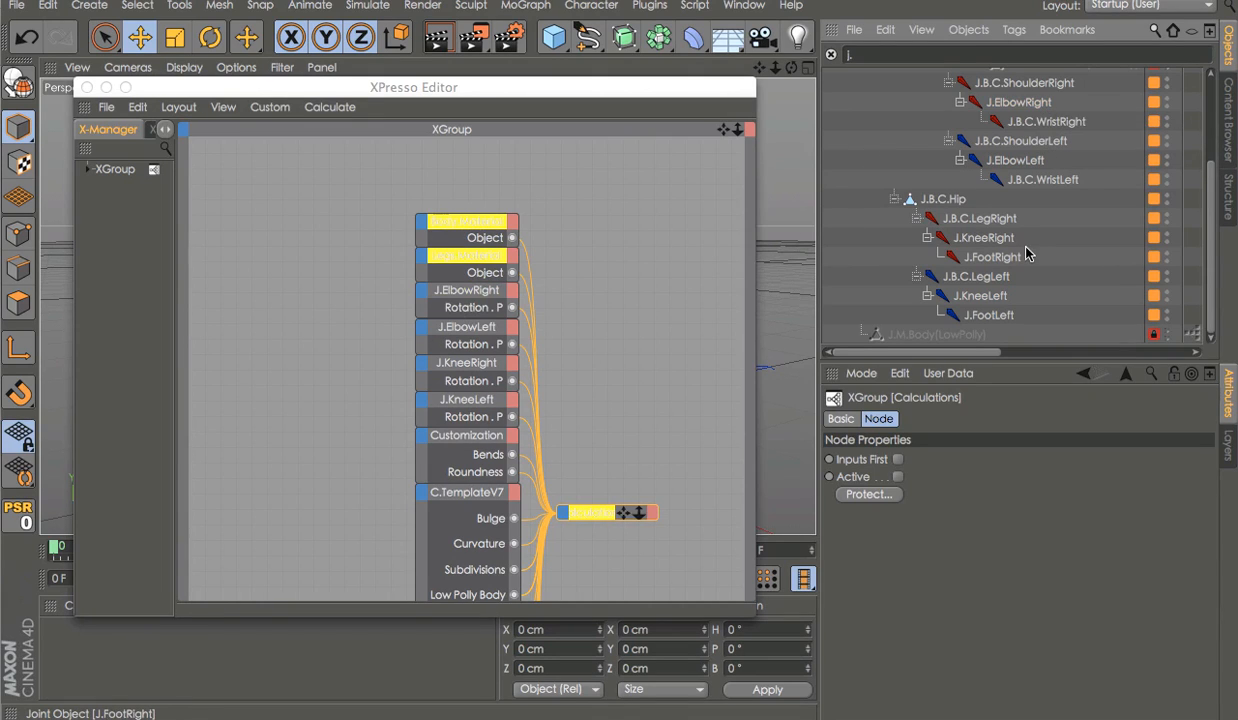
Show the C.TemplateV7 Materials/Tags layer in the managers, link the remaining Body and Legs nodes, and close the XPresso Editor
left_click(1229, 445)
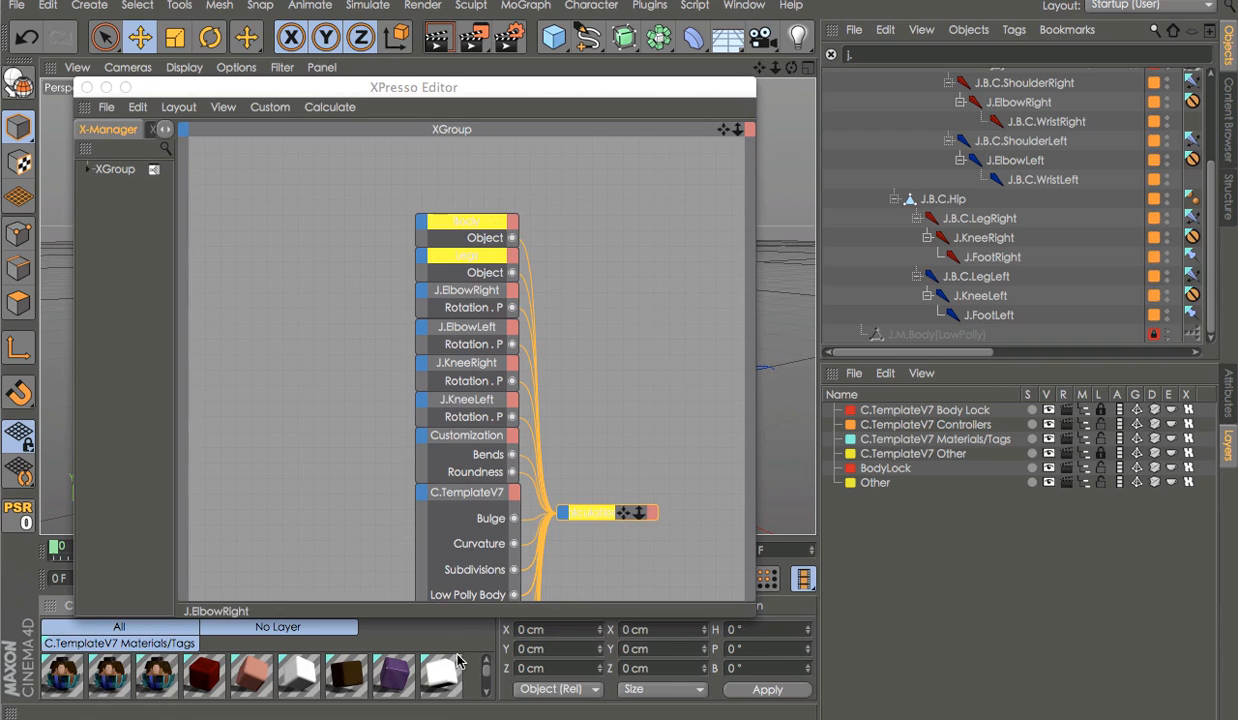
scroll(457, 686, "down", 2)
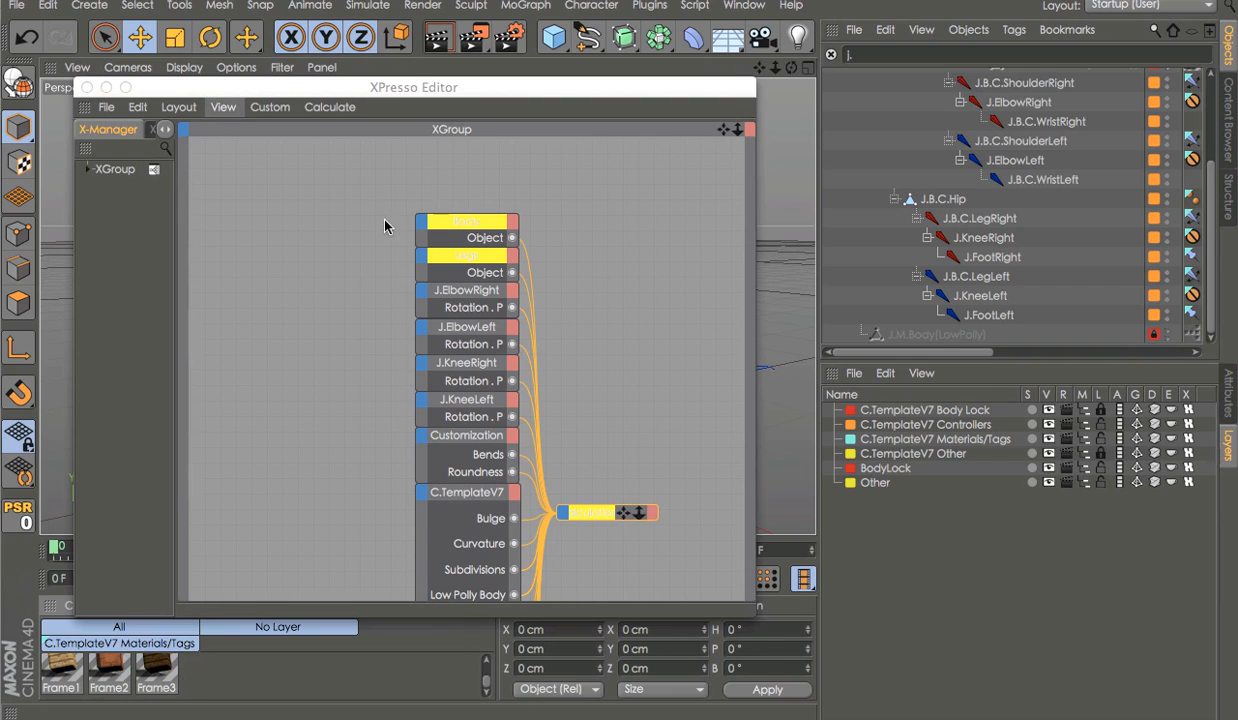
left_click(432, 219)
left_click(87, 88)
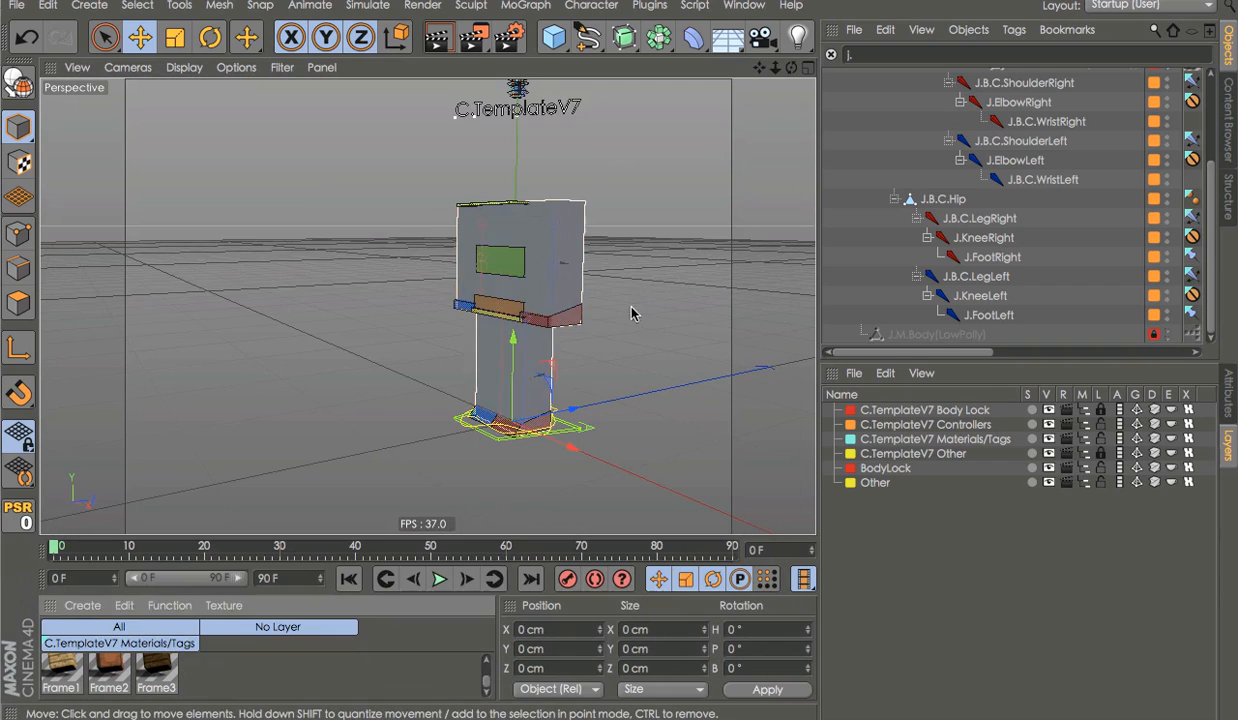
Clear the object search, recheck the node links in the Body(Normal) XPresso expression, and inspect the body mesh from several angles
left_click(831, 55)
double_click(990, 78)
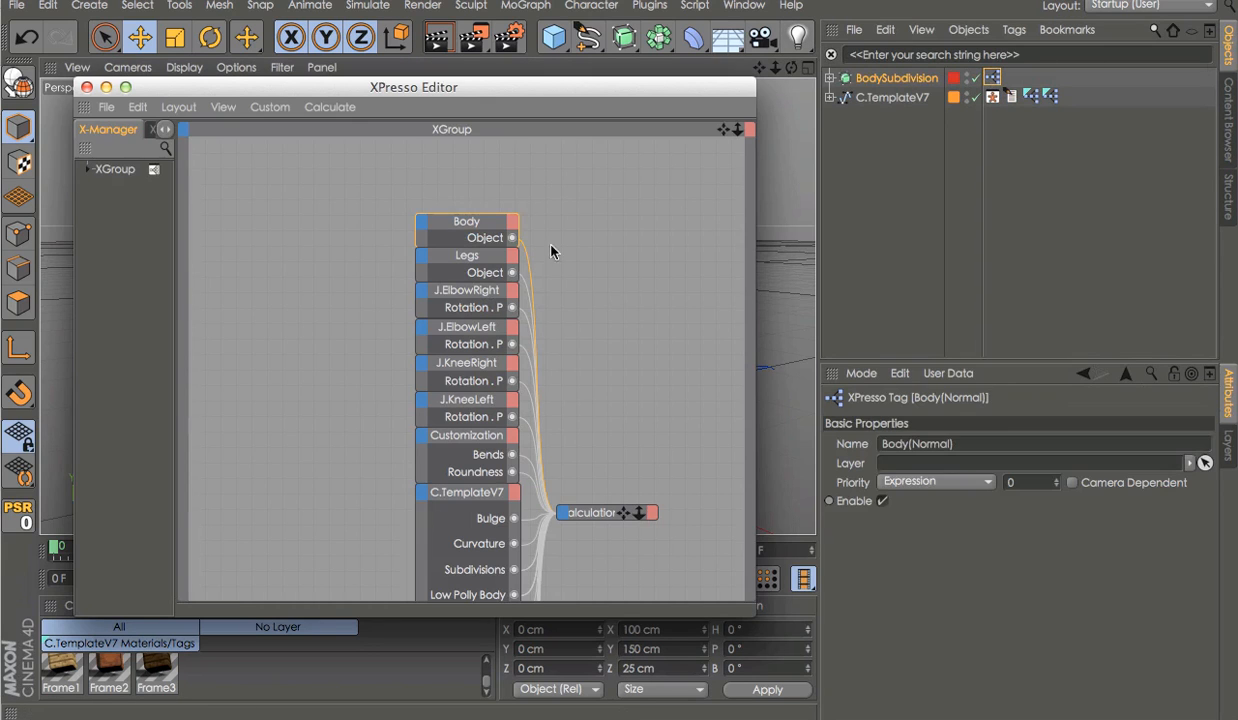
left_click(87, 88)
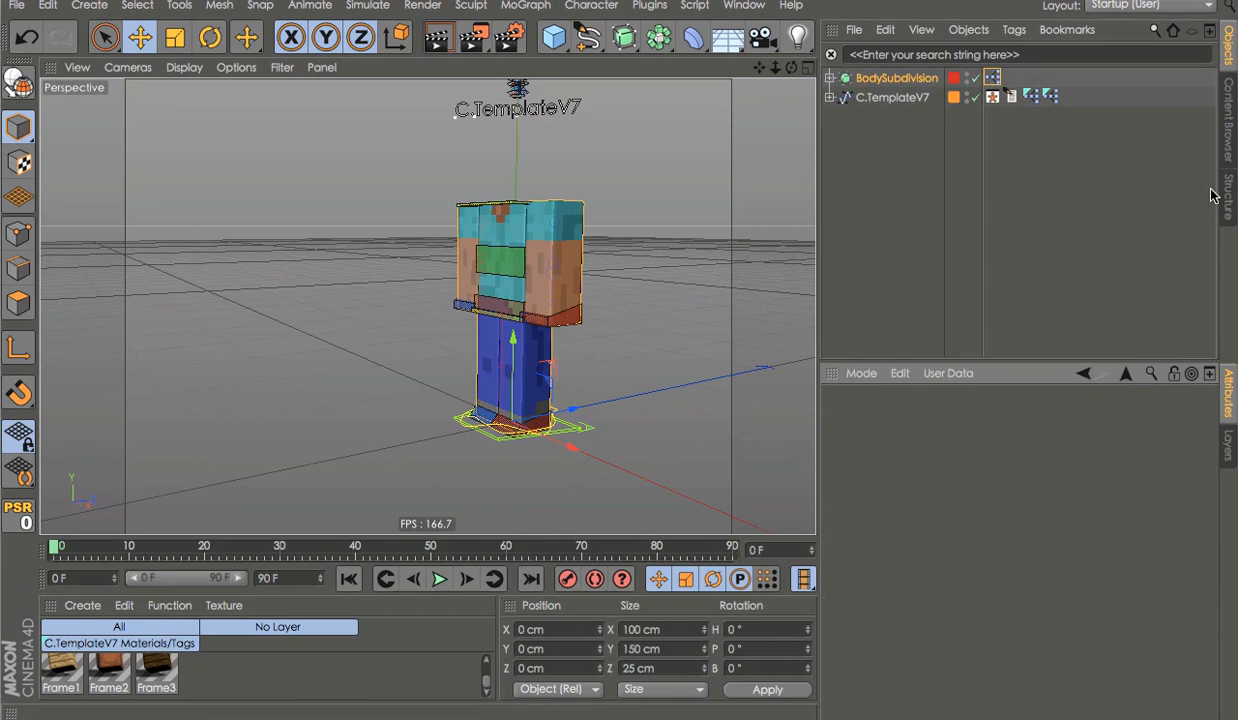
left_click(671, 274)
left_click_drag(763, 333, 645, 322, "alt")
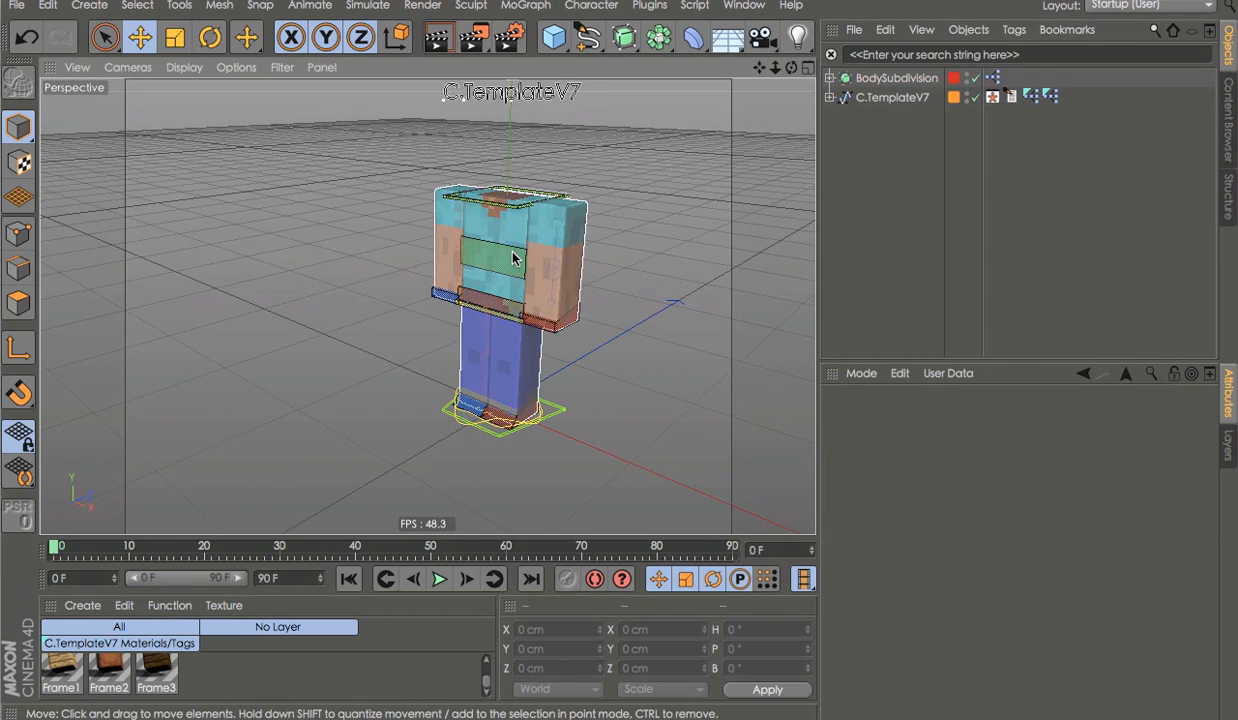
left_click_drag(514, 254, 535, 190, "alt")
Expand BodySubdivision and C.TemplateV7, and copy the BodyWeightTag(Extra) weight tag from Meshes onto J.M.Body(Normal)
left_click(829, 77)
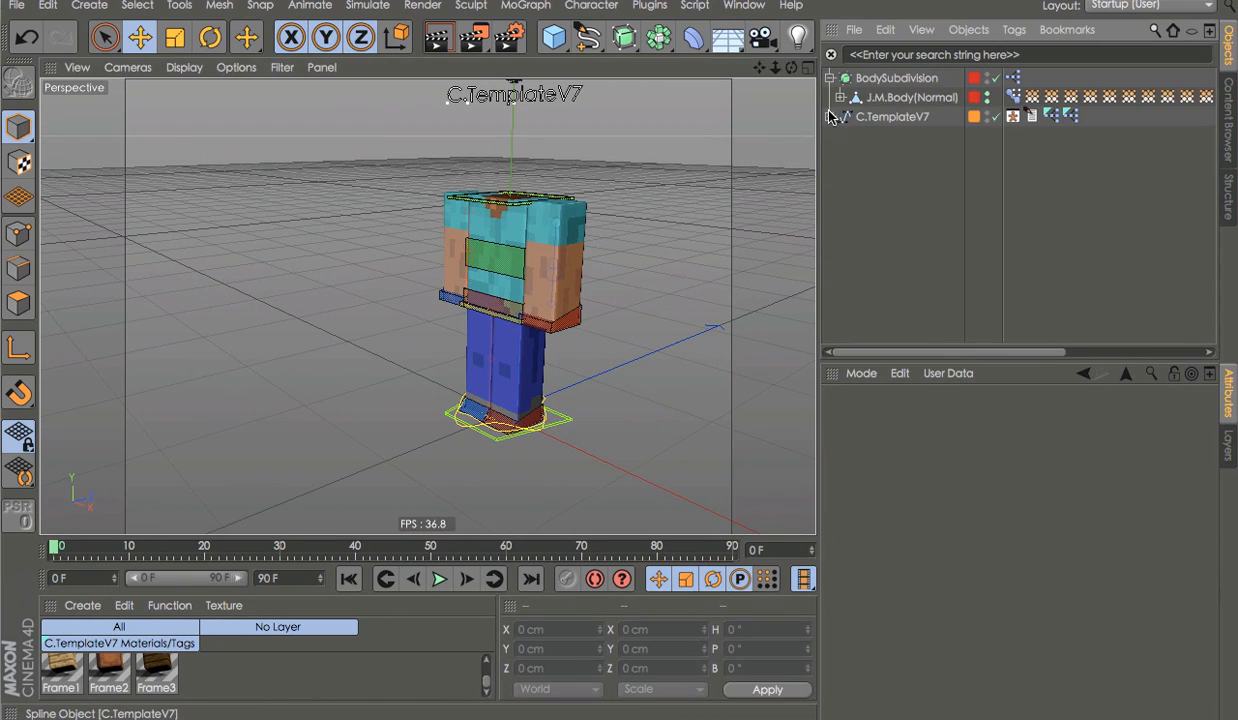
left_click(829, 116)
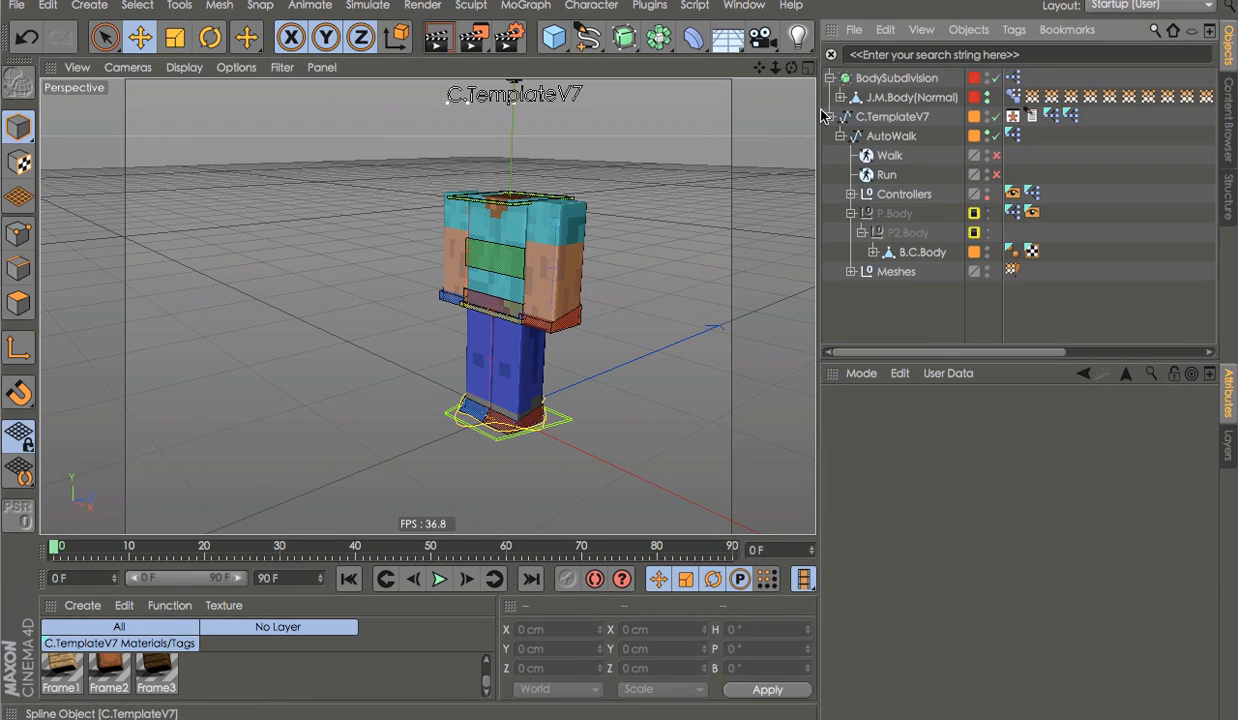
left_click(1012, 271)
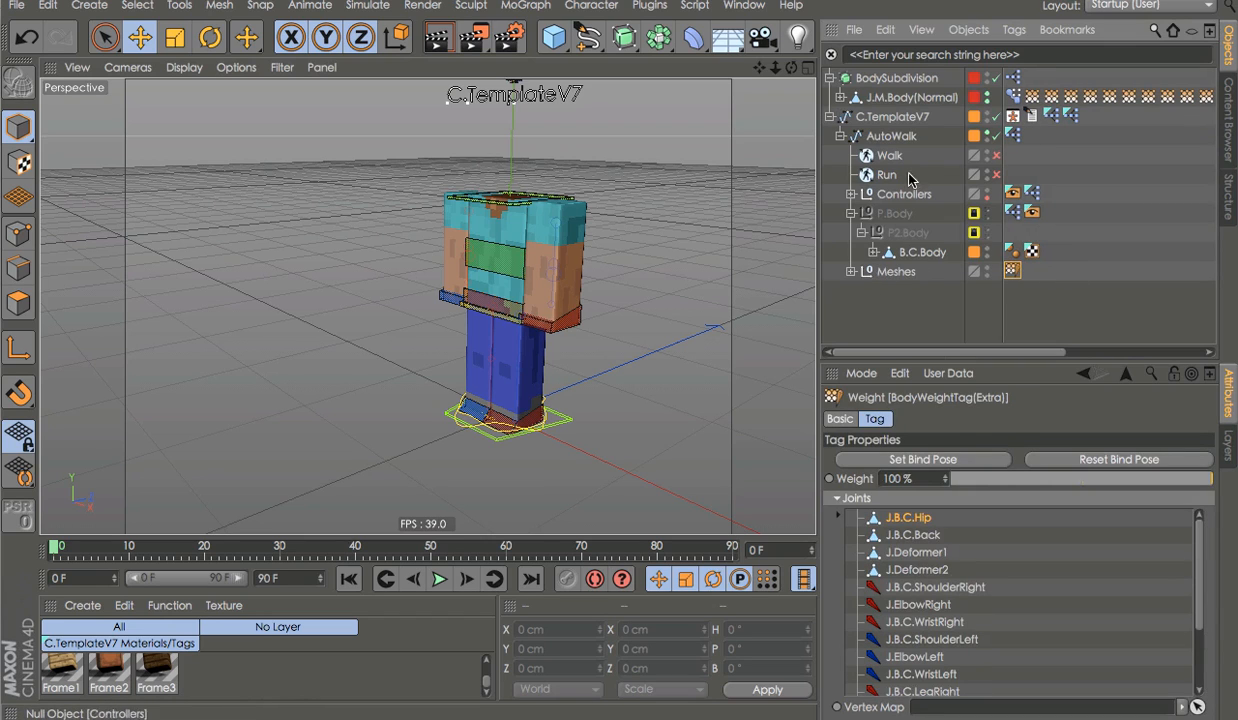
left_click(829, 116)
left_click(829, 116)
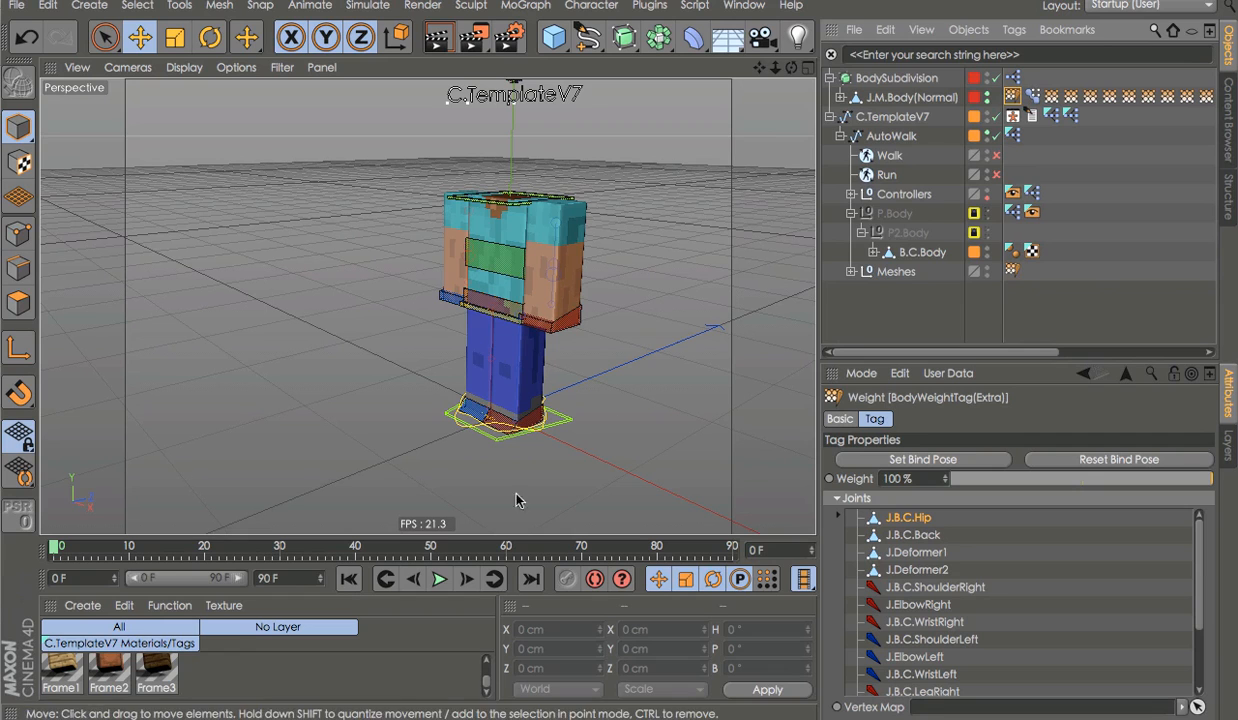
Scrub the timeline to frame 71 to check whether the body follows the controllers, and collapse the C.TemplateV7 hierarchy
left_click(428, 550)
left_click_drag(427, 551, 590, 551)
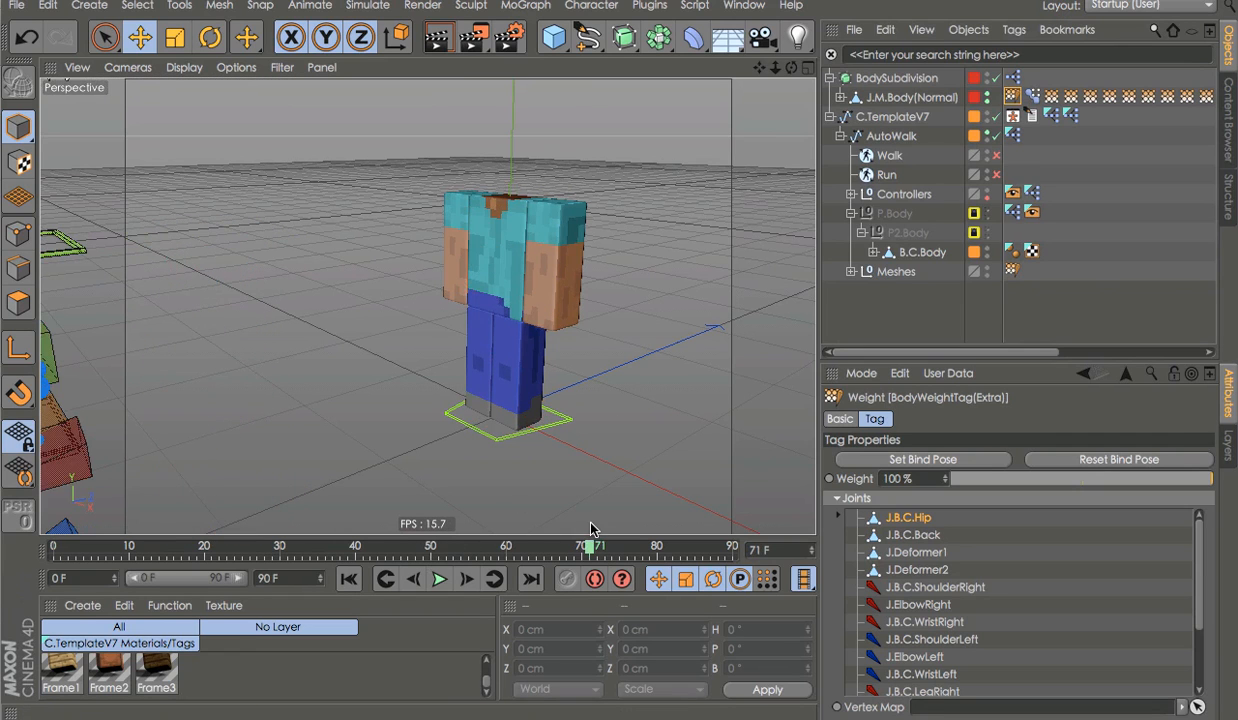
left_click_drag(540, 368, 650, 272, "alt")
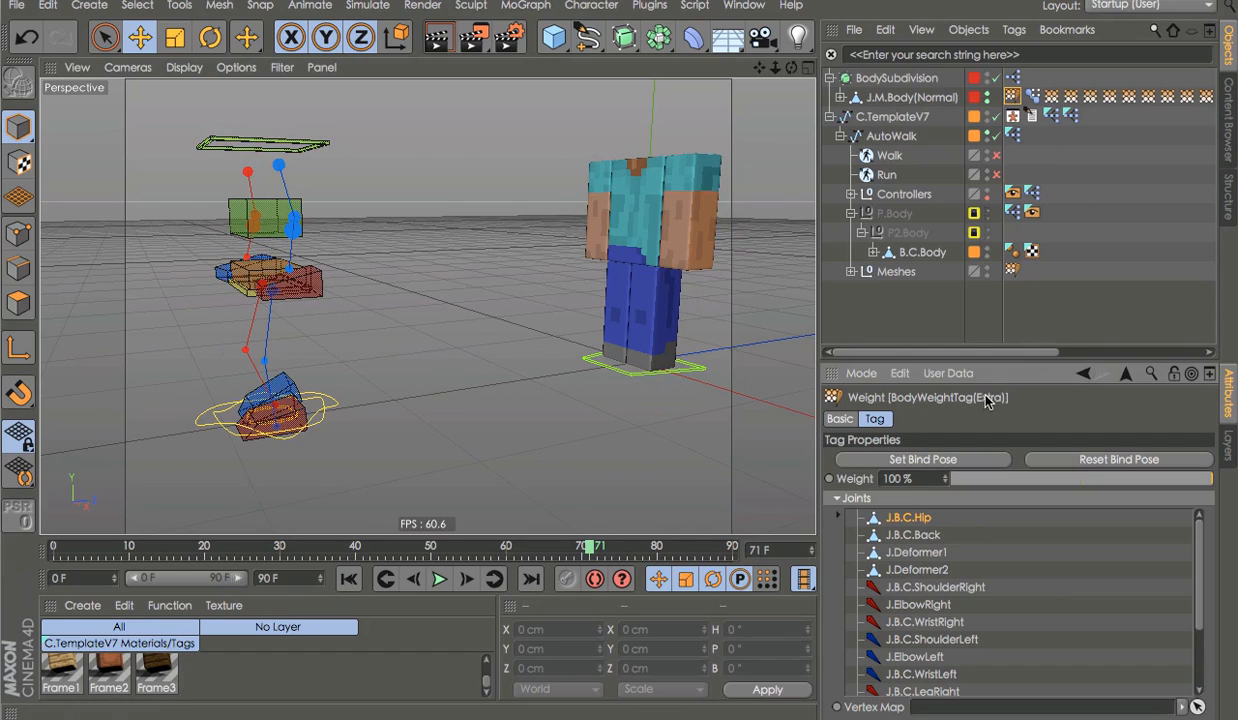
left_click(830, 116)
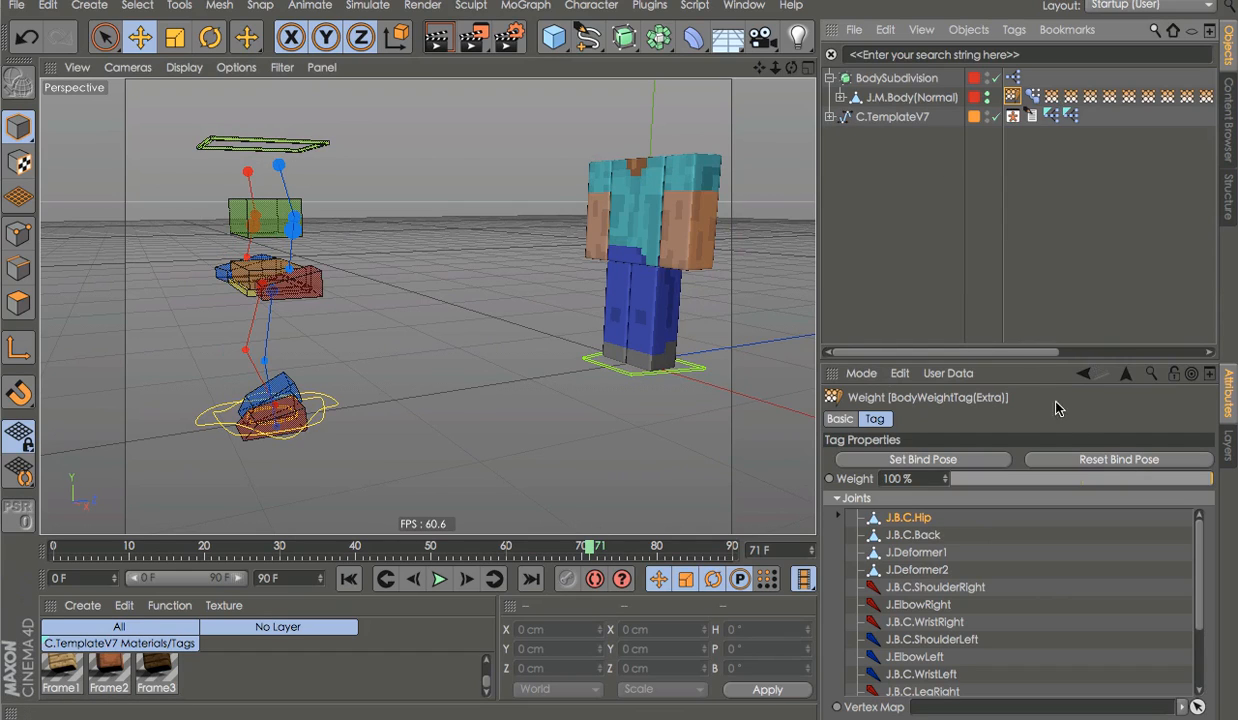
In the body's weight tag, assign the V.Hip vertex map to J.B.C.Hip and V.Back to J.B.C.Back
left_click(1020, 342)
key("ctrl+z")
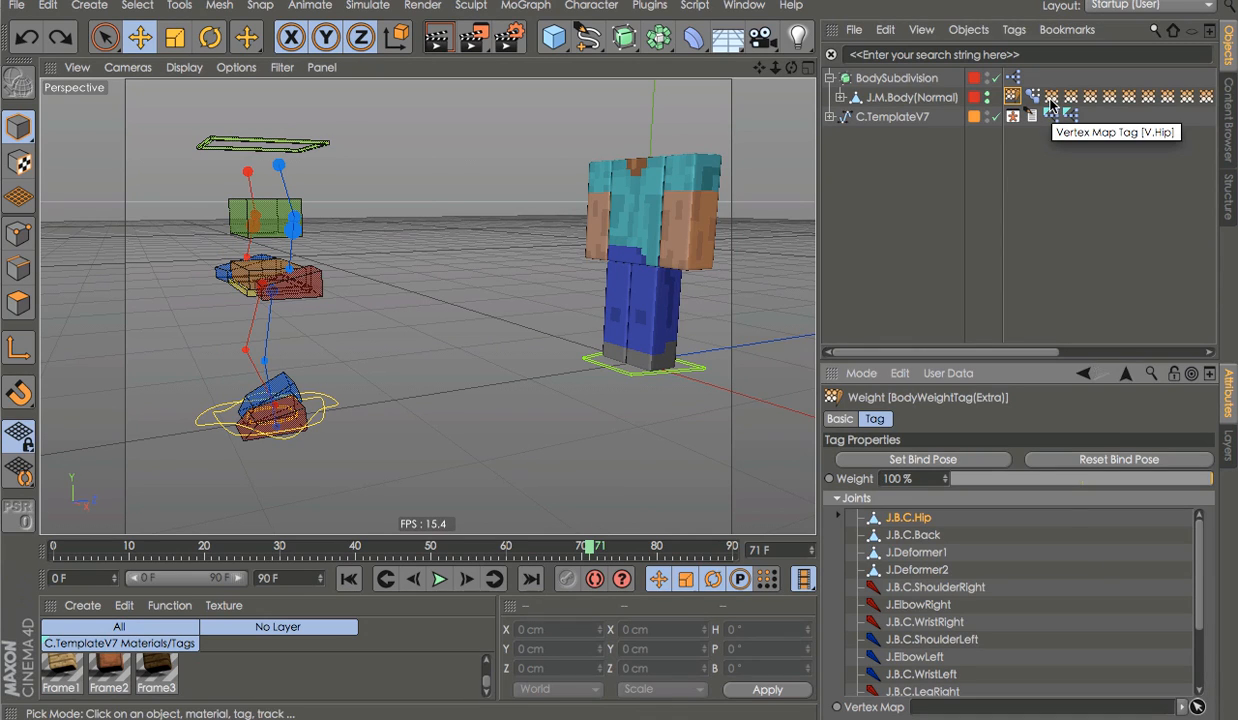
left_click(1050, 101)
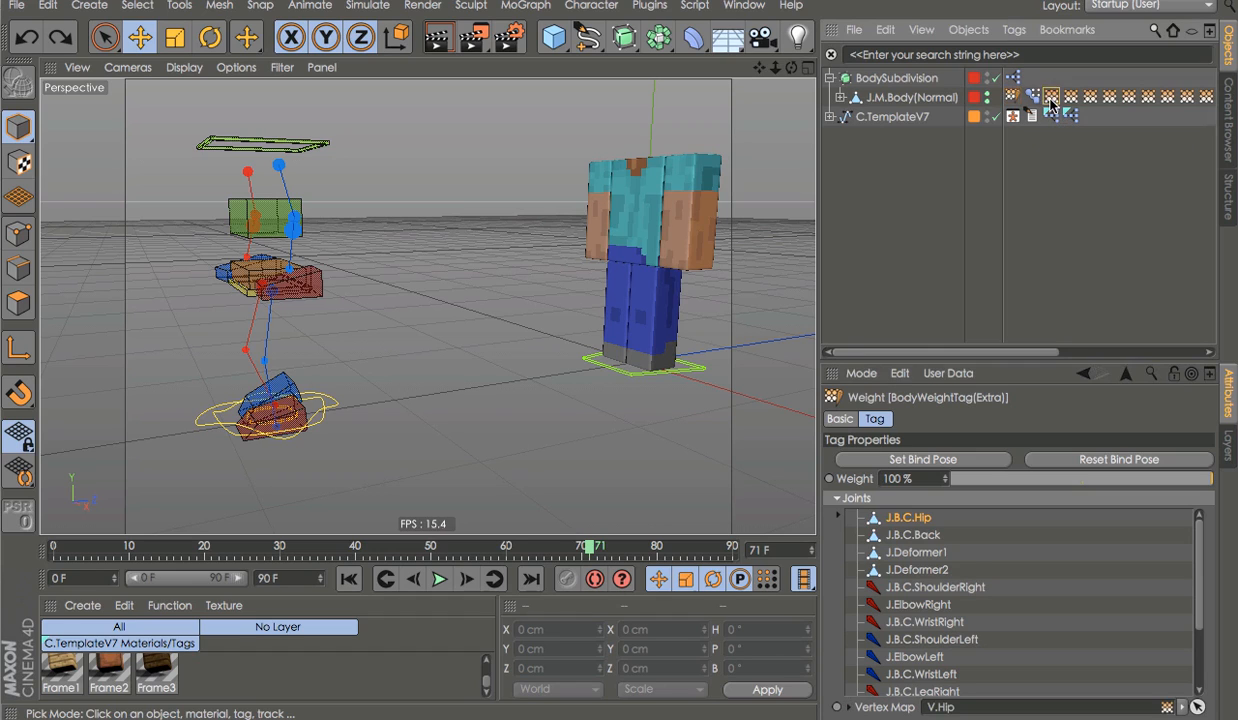
left_click(915, 537)
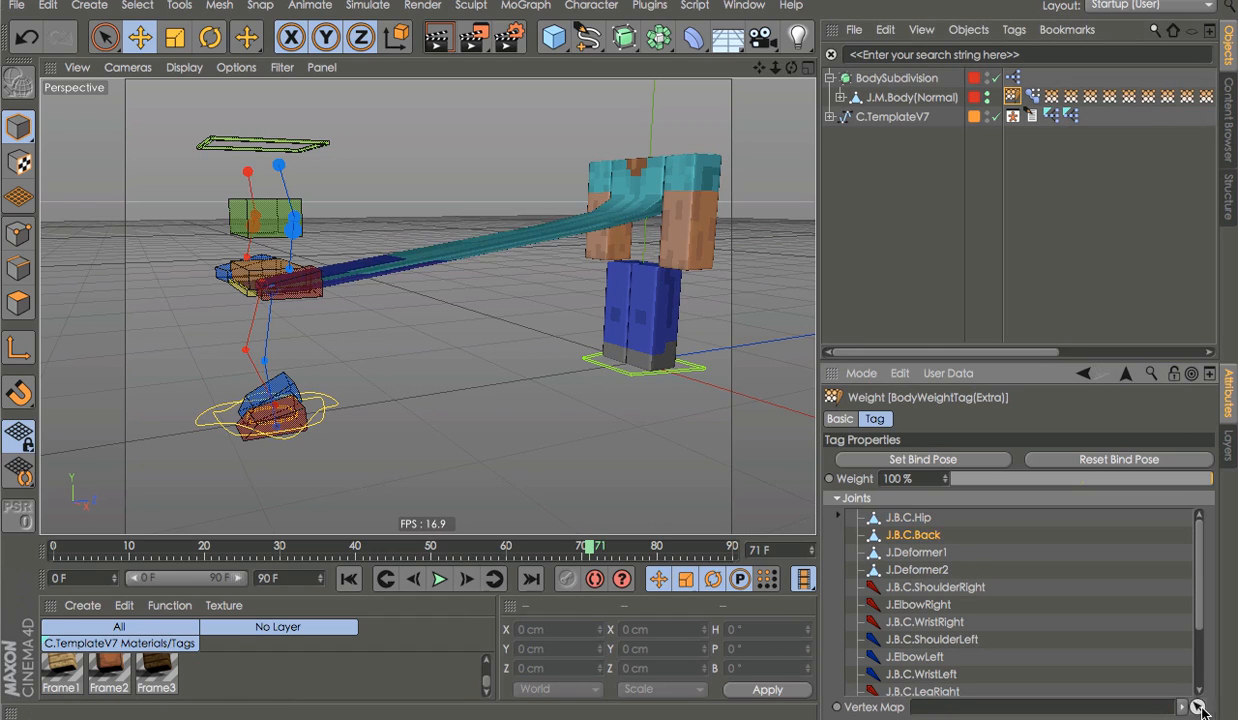
left_click(1197, 707)
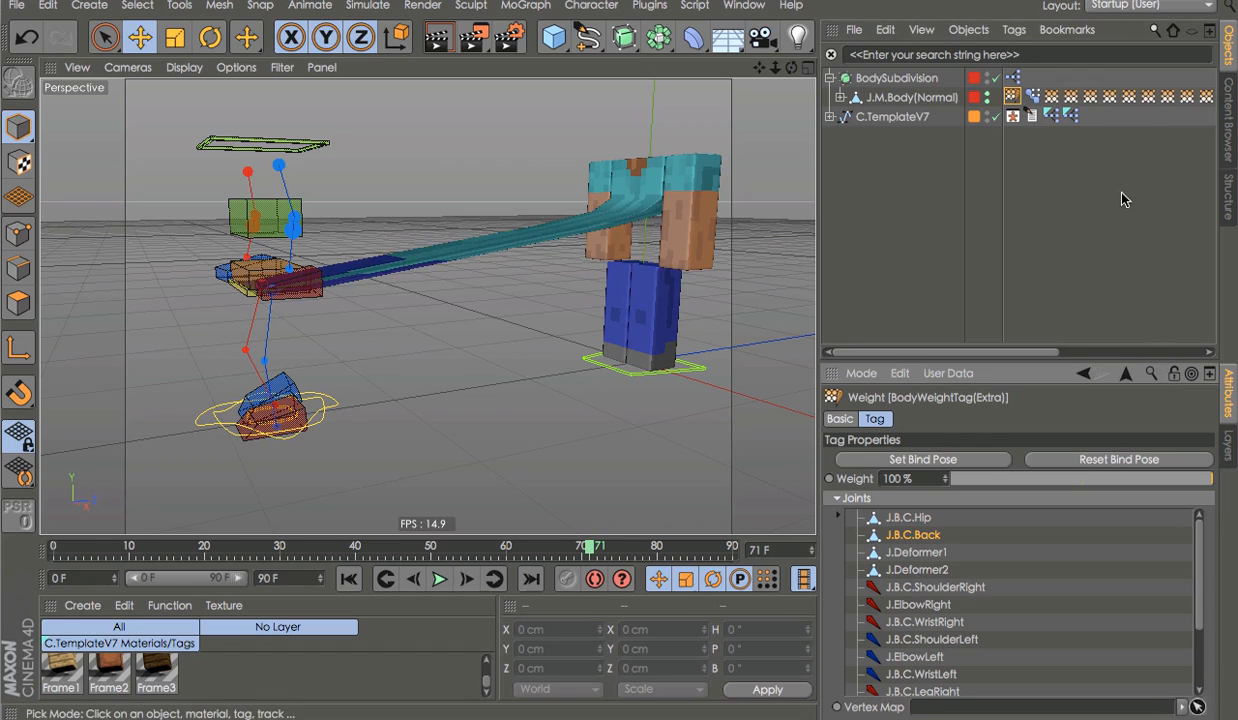
left_click(1070, 103)
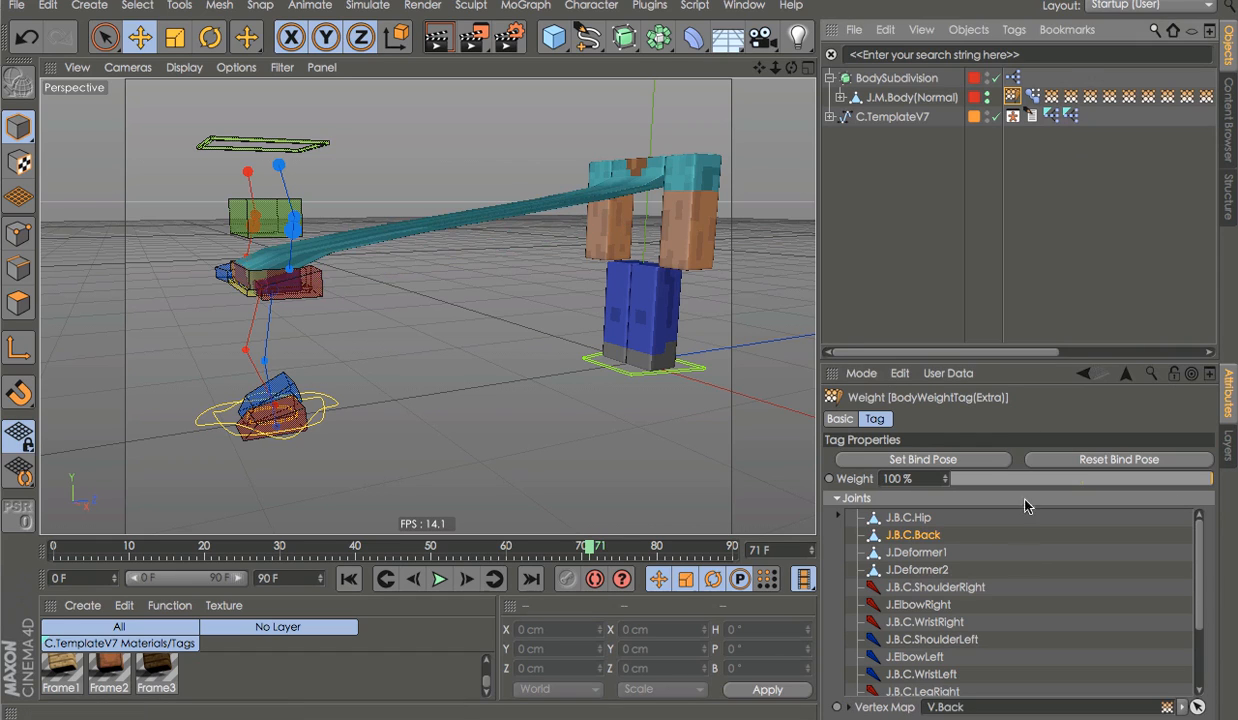
Assign the matching vertex maps to the J.Deformer1 and J.Deformer2 joints, using V.Deformer2 for the second
left_click(944, 551)
left_click(1197, 707)
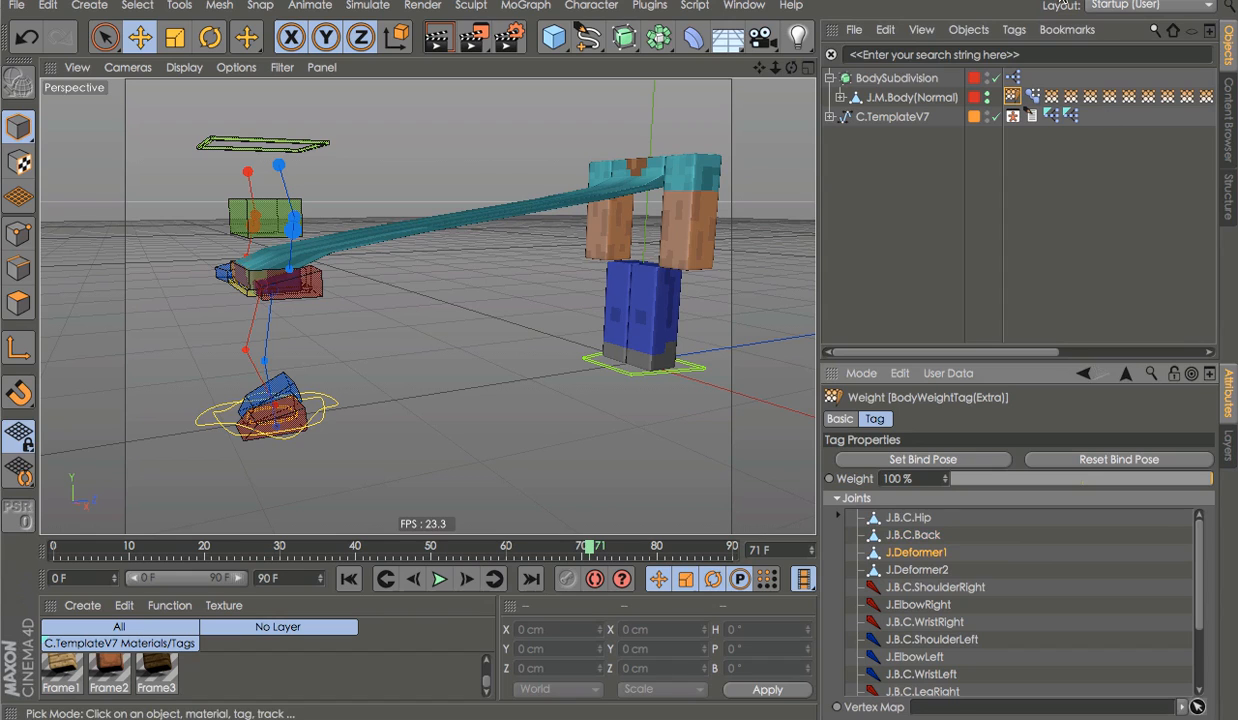
left_click(1105, 100)
left_click(955, 569)
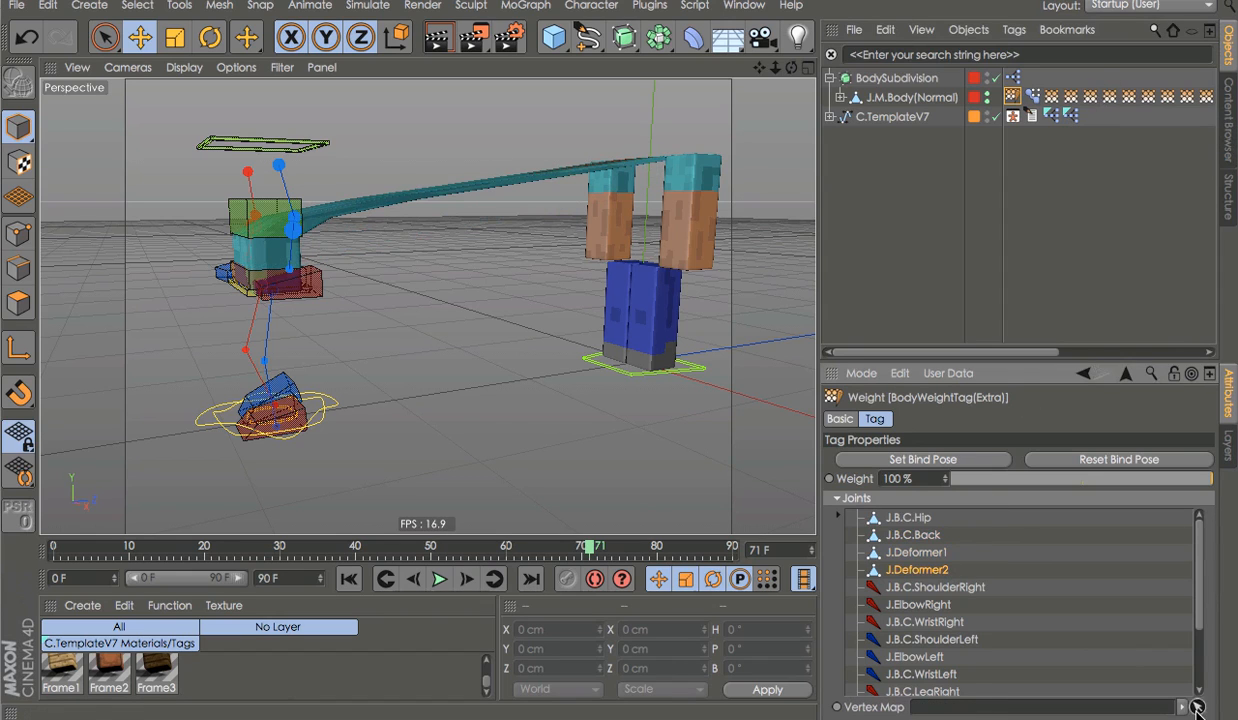
left_click(1197, 707)
left_click(1115, 100)
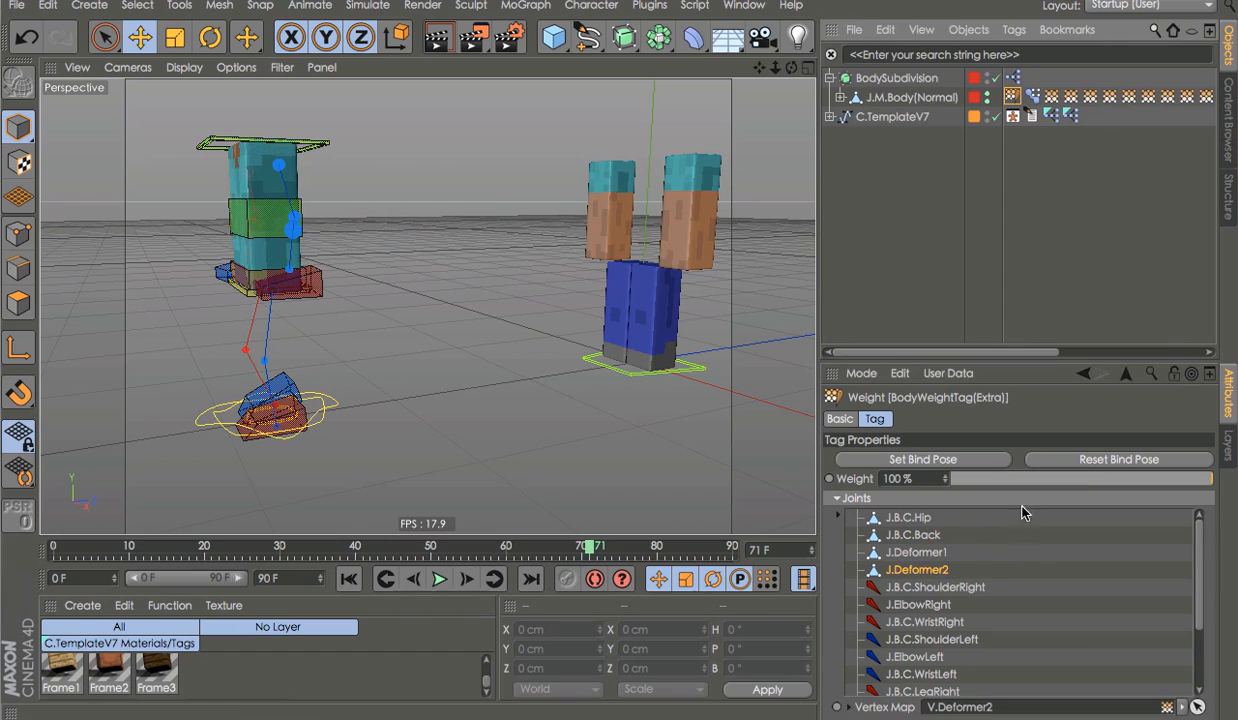
Assign the right shoulder's vertex map to J.B.C.ShoulderRight and V.ElbowRight to J.ElbowRight
left_click(975, 587)
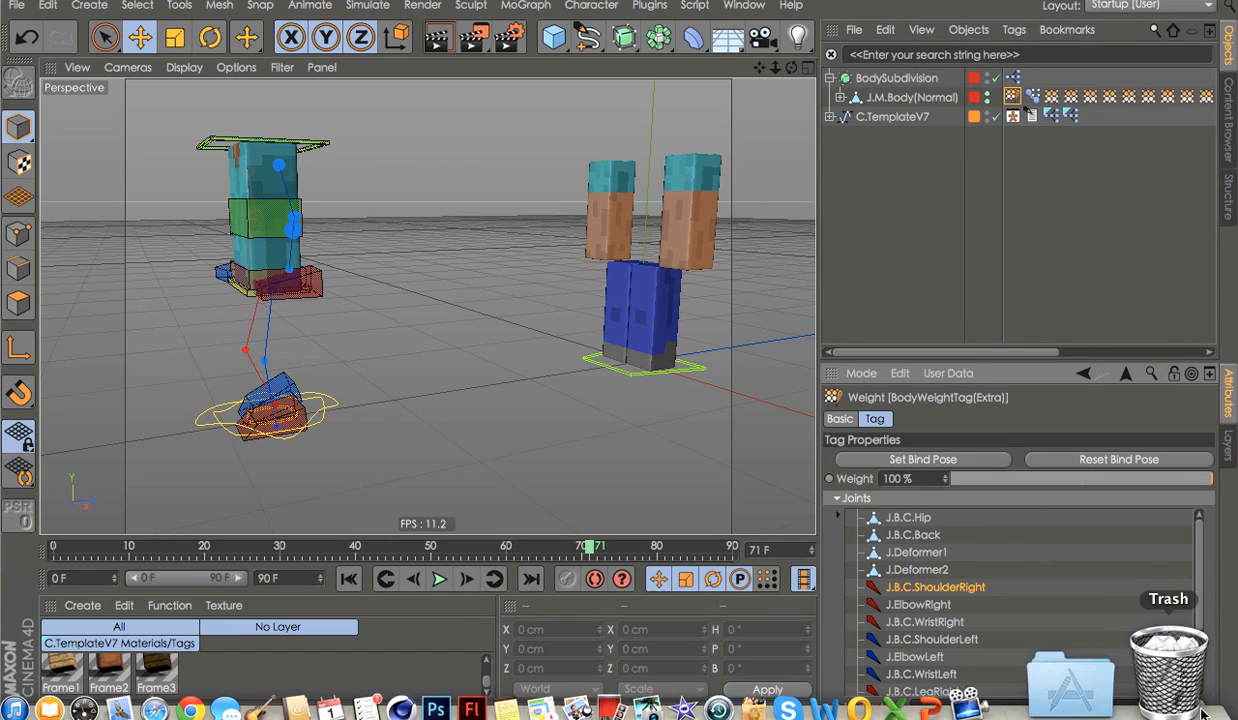
left_click(1197, 707)
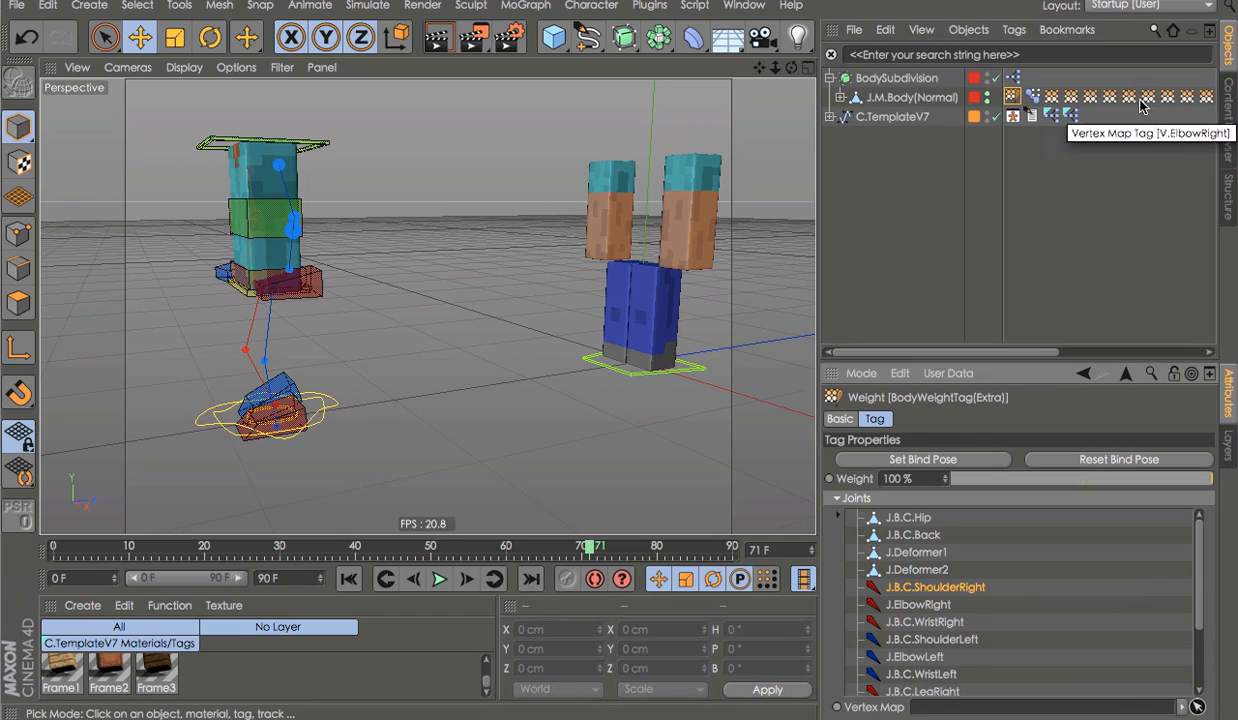
left_click(1147, 97)
left_click(950, 605)
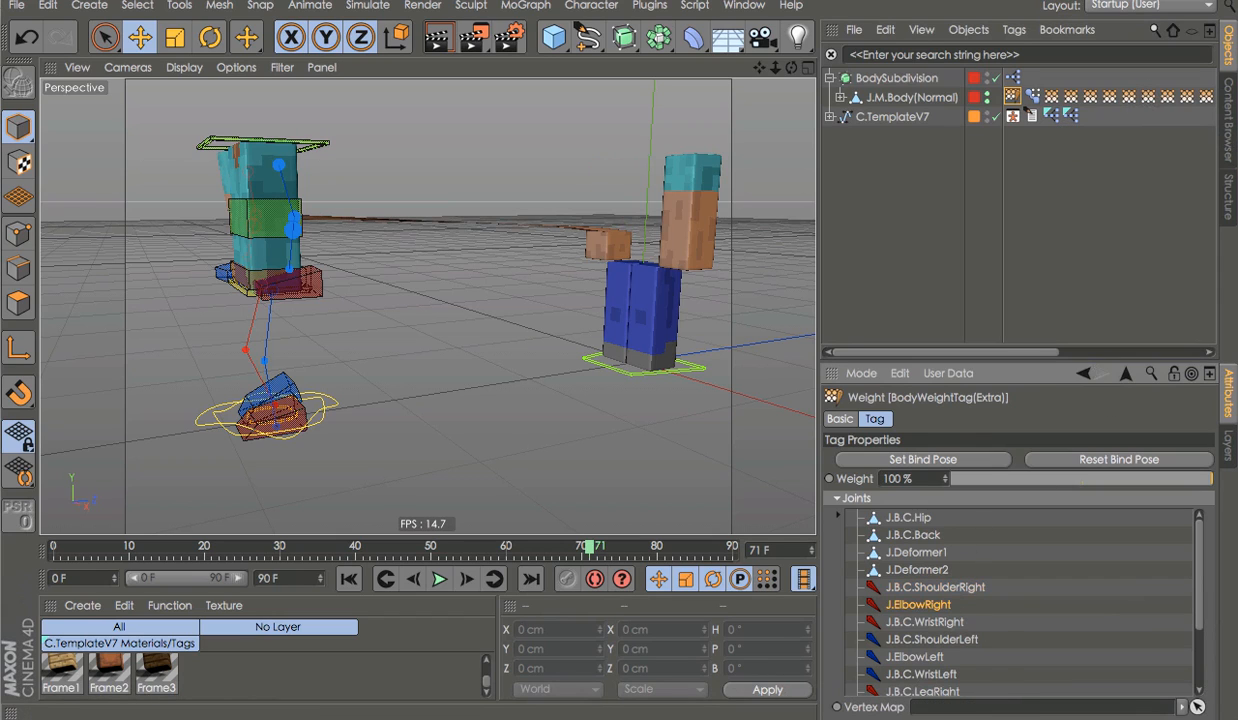
left_click(1197, 707)
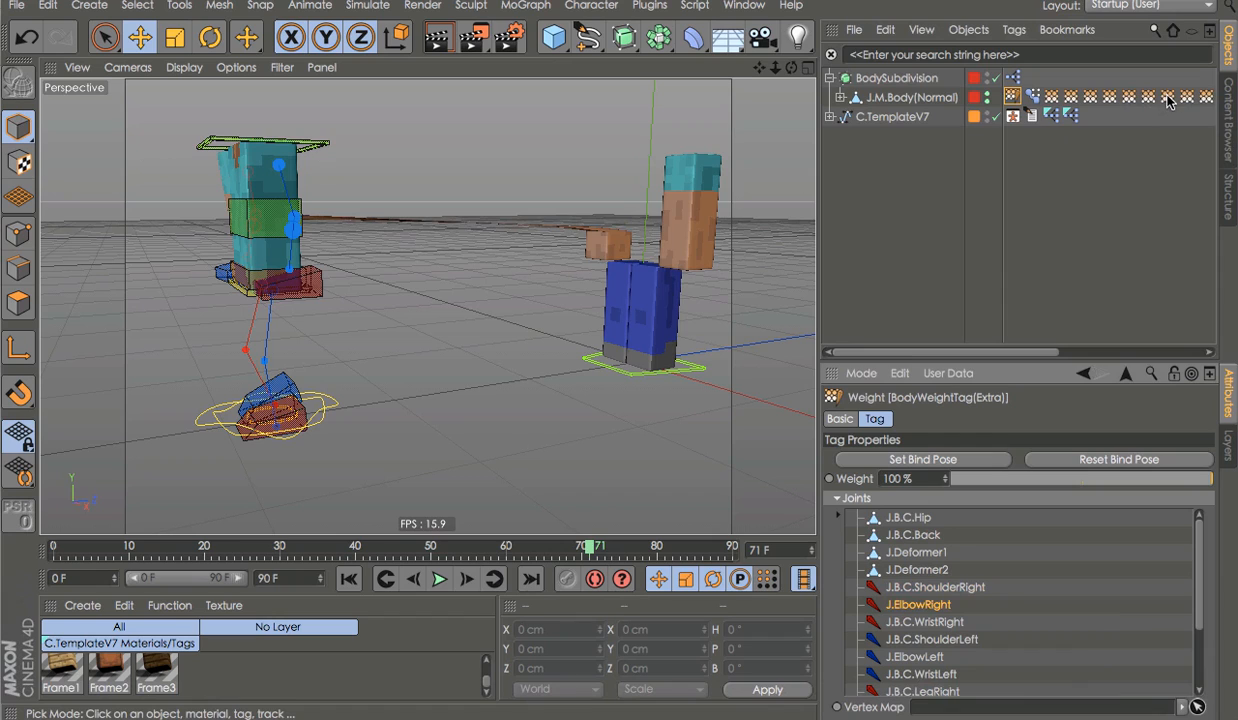
left_click(1128, 97)
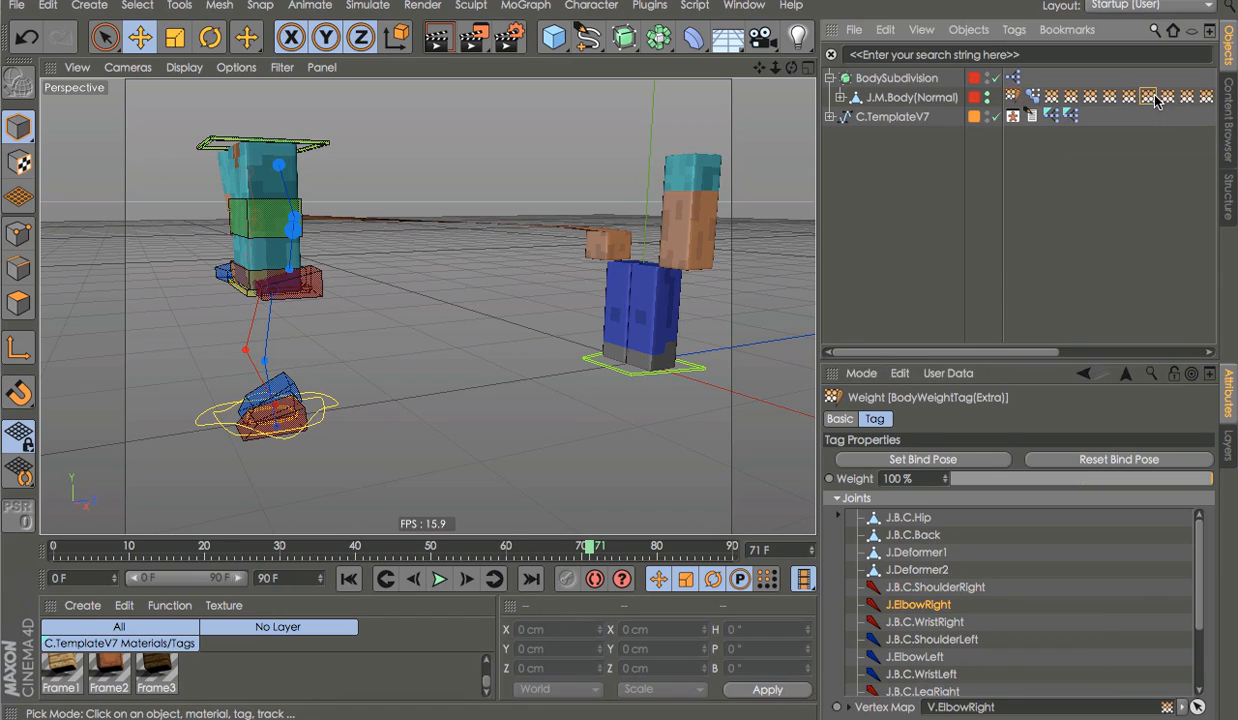
Assign the right wrist's vertex map to J.B.C.WristRight and V.ShoulderLeft to J.B.C.ShoulderLeft
left_click(958, 622)
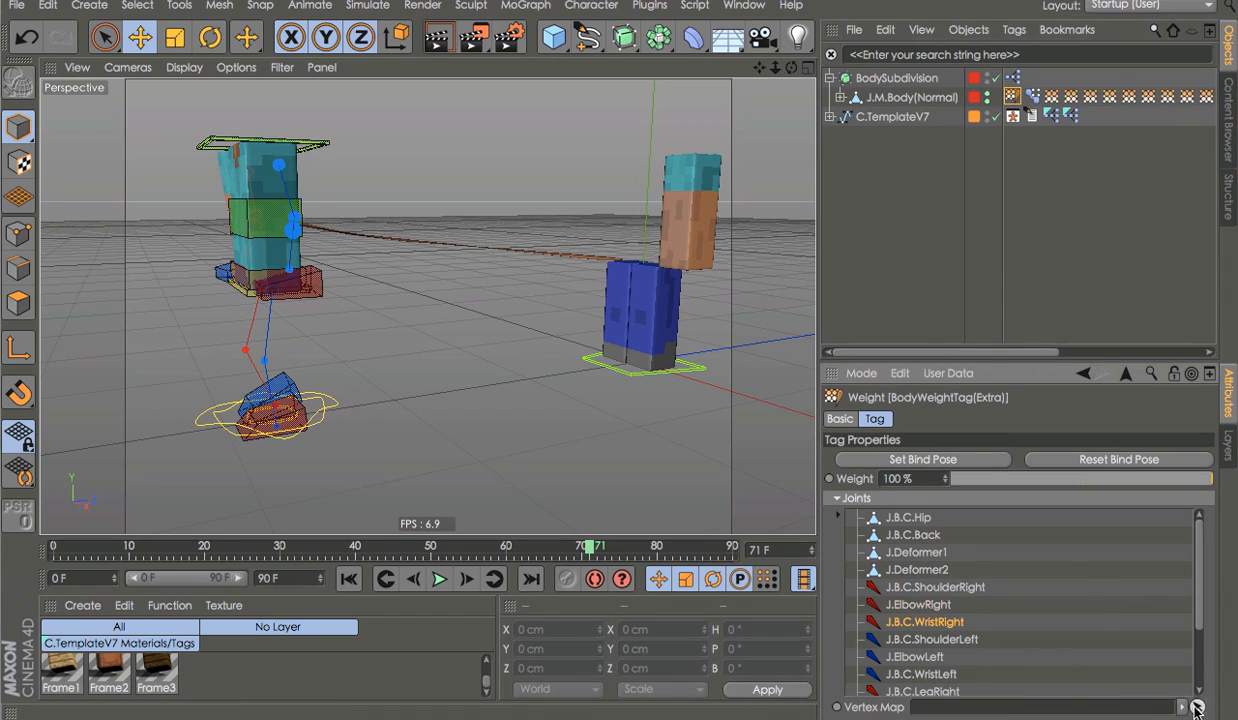
left_click(1197, 707)
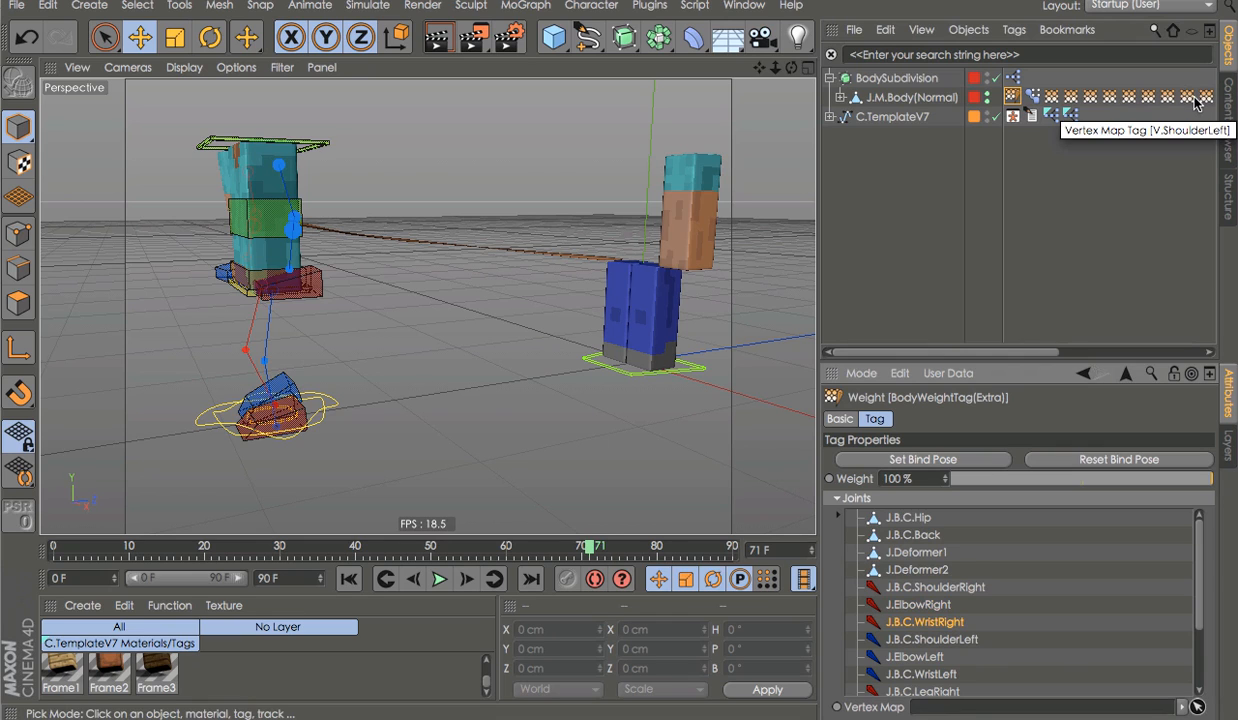
left_click(1169, 99)
scroll(1167, 103, "right", 5)
left_click(950, 640)
left_click(1199, 708)
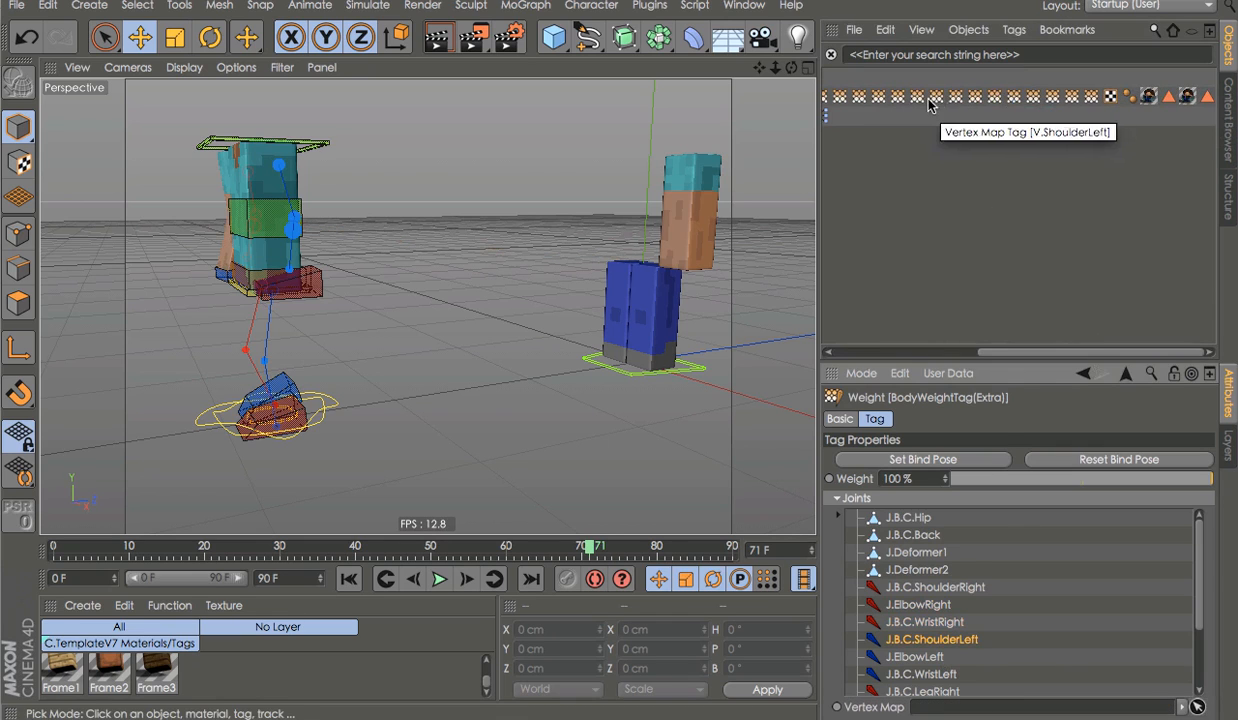
left_click(934, 100)
Assign the left elbow's vertex map to J.ElbowLeft and V.WristLeft to J.B.C.WristLeft
left_click(935, 657)
left_click(1199, 708)
left_click(957, 100)
left_click(938, 674)
left_click(1198, 708)
left_click(975, 100)
Assign the matching vertex maps to the right leg joints J.B.C.LegRight, J.KneeRight and J.FootRight
scroll(942, 664, "down", 5)
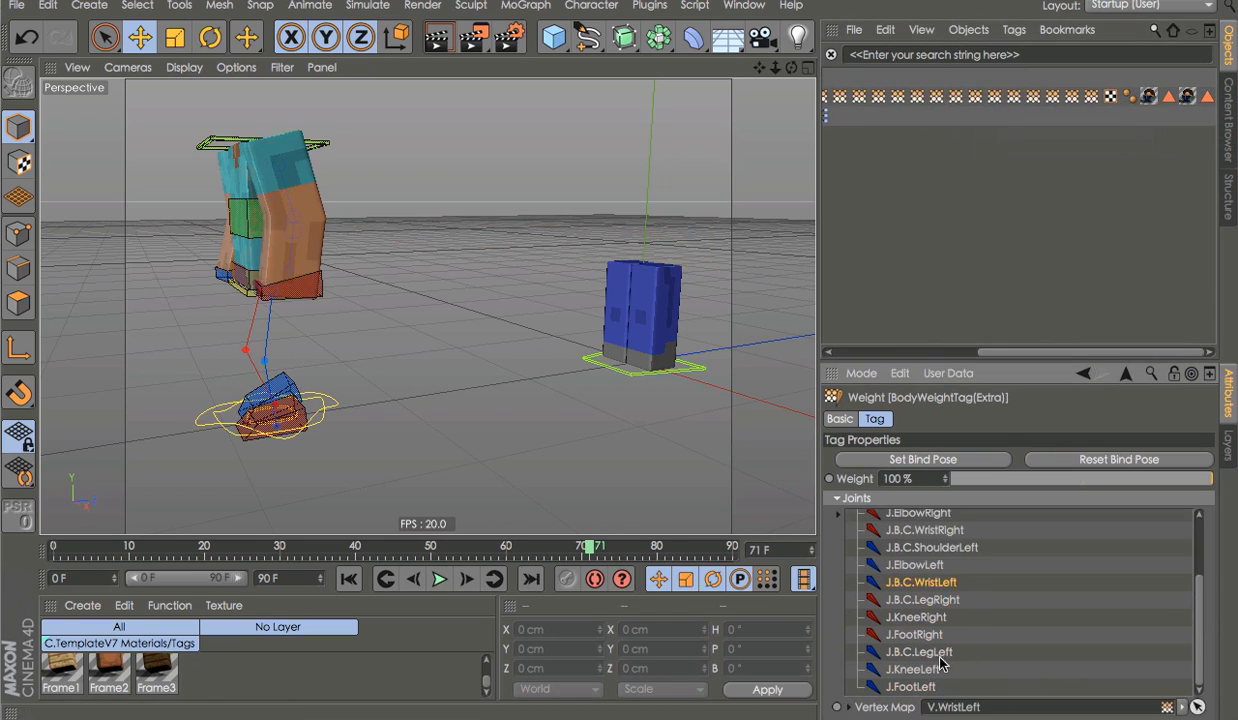
left_click(936, 601)
left_click(1198, 708)
left_click(994, 100)
left_click(938, 619)
left_click(1198, 708)
left_click(1016, 100)
left_click(938, 636)
left_click(1198, 708)
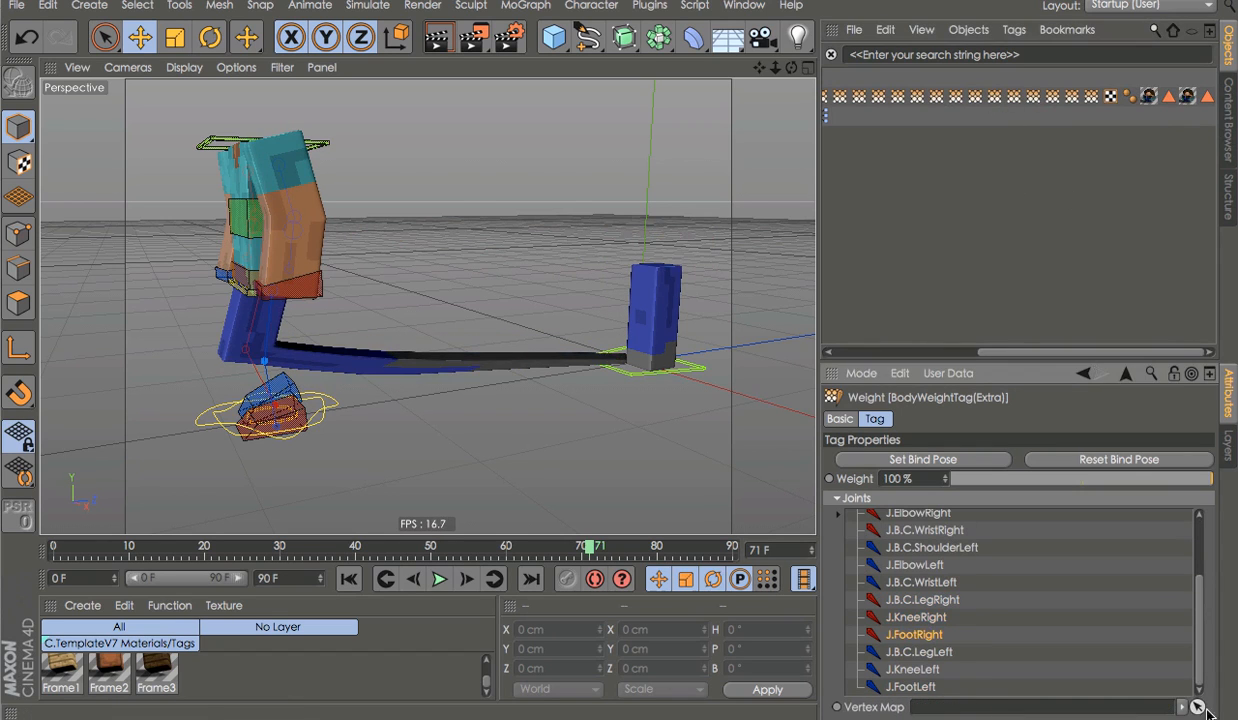
left_click(1035, 100)
Assign the matching vertex maps to the left leg joints J.B.C.LegLeft, J.KneeLeft and J.FootLeft, and clear the selection
left_click(945, 655)
left_click(1198, 708)
left_click(1053, 100)
left_click(930, 672)
left_click(1198, 708)
left_click(1073, 100)
left_click(930, 688)
left_click(1198, 708)
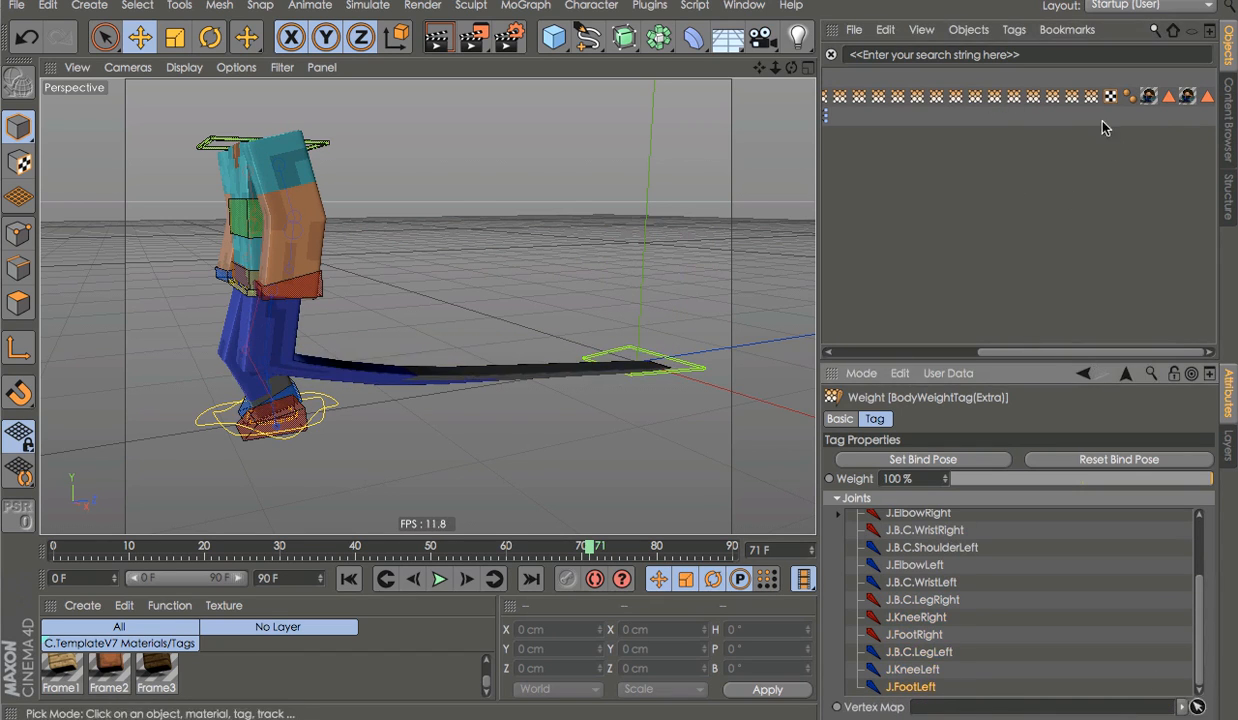
left_click(689, 28)
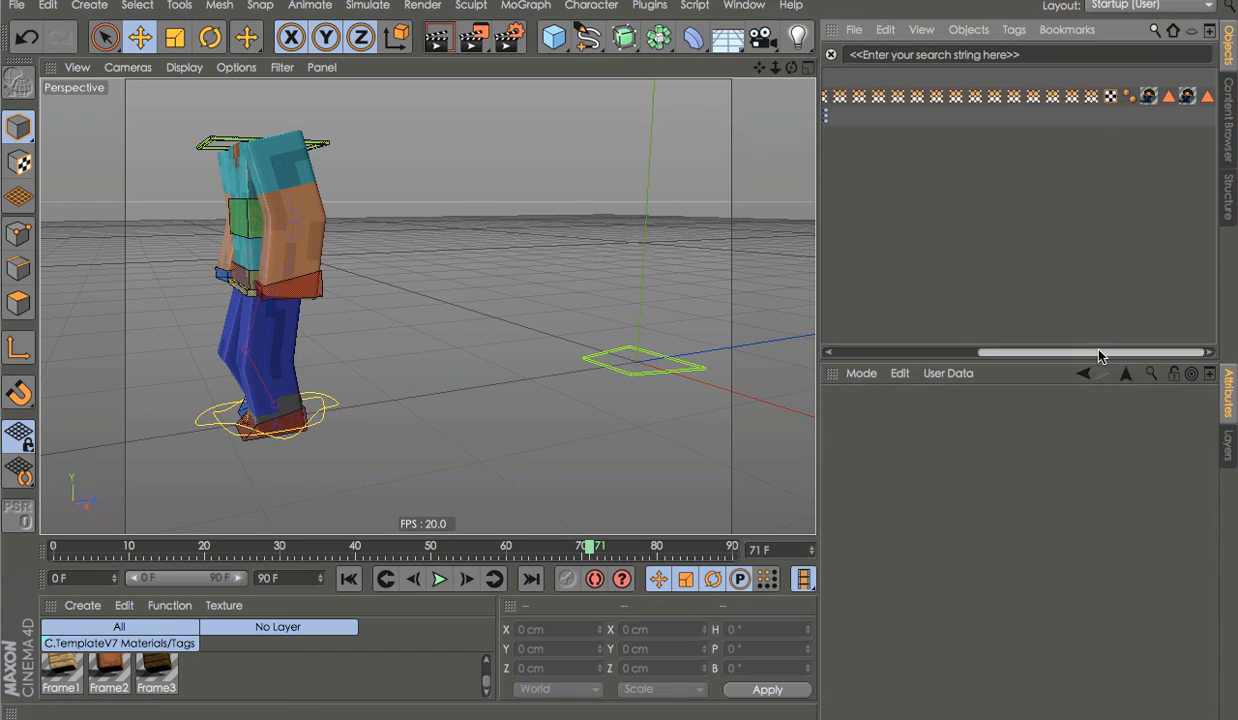
Expand the C.TemplateV7 hierarchy and scrub the timeline to frame 15 to check how the weighted body follows the rig
scroll(859, 289, "left", 5)
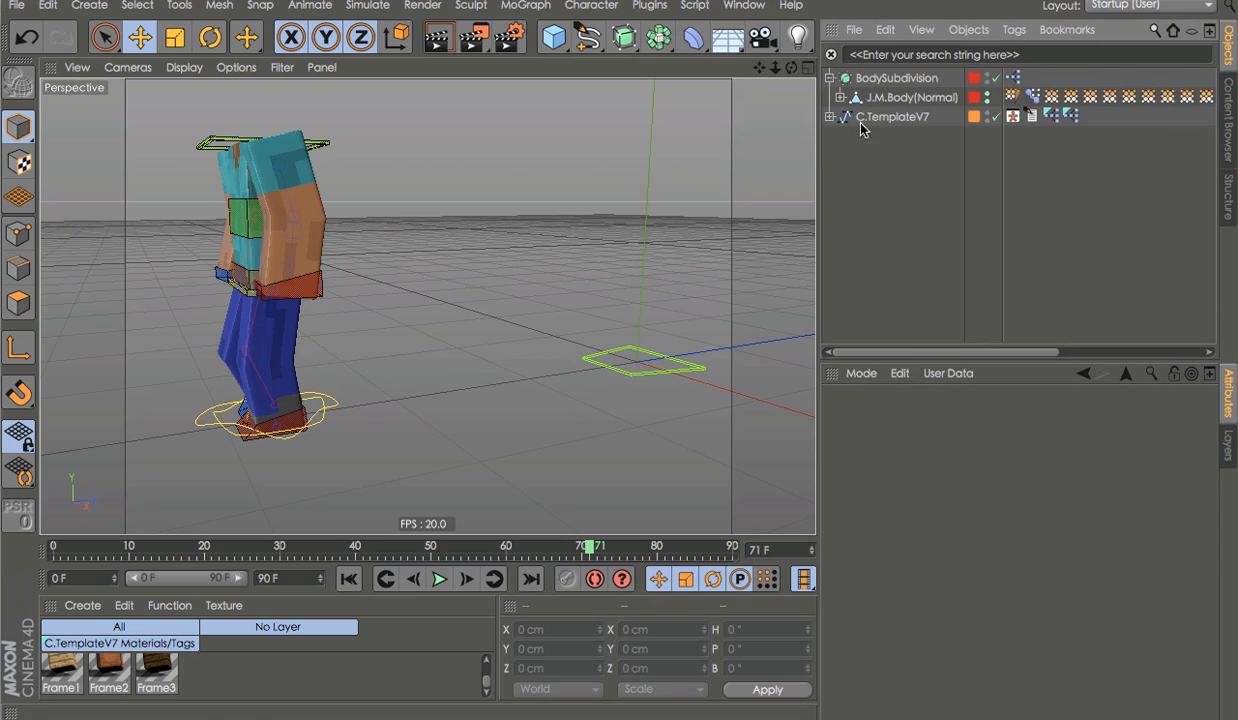
left_click(829, 117)
left_click_drag(428, 306, 688, 374, "alt")
left_click_drag(424, 546, 450, 532)
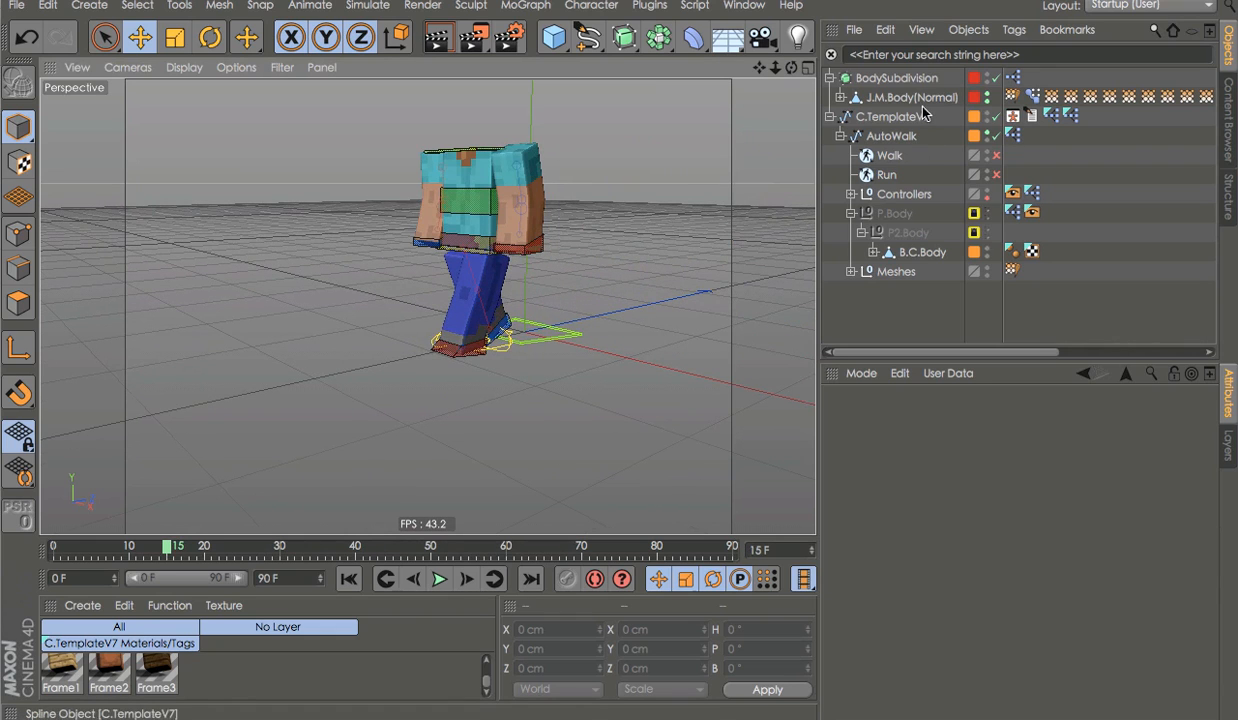
Move BodySubdivision into the Meshes null of C.TemplateV7 and select the Add-ons/Meshes null
left_click(884, 80)
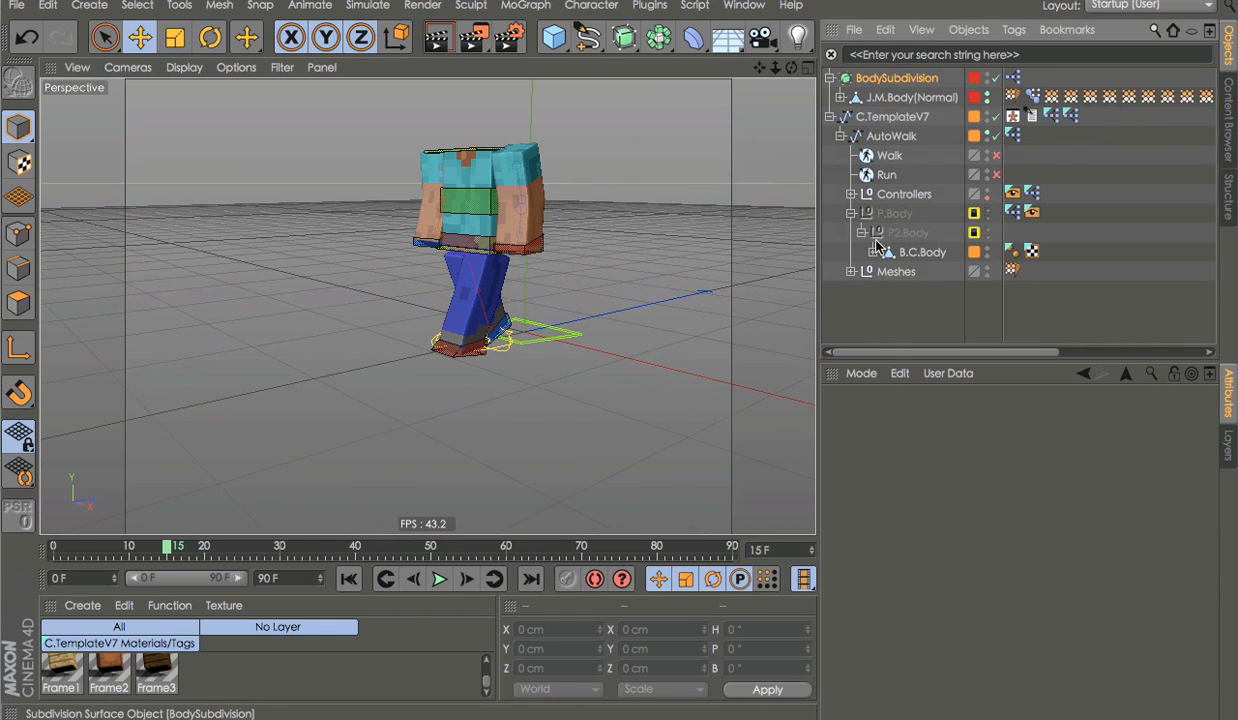
left_click_drag(877, 277, 894, 243)
left_click(862, 253)
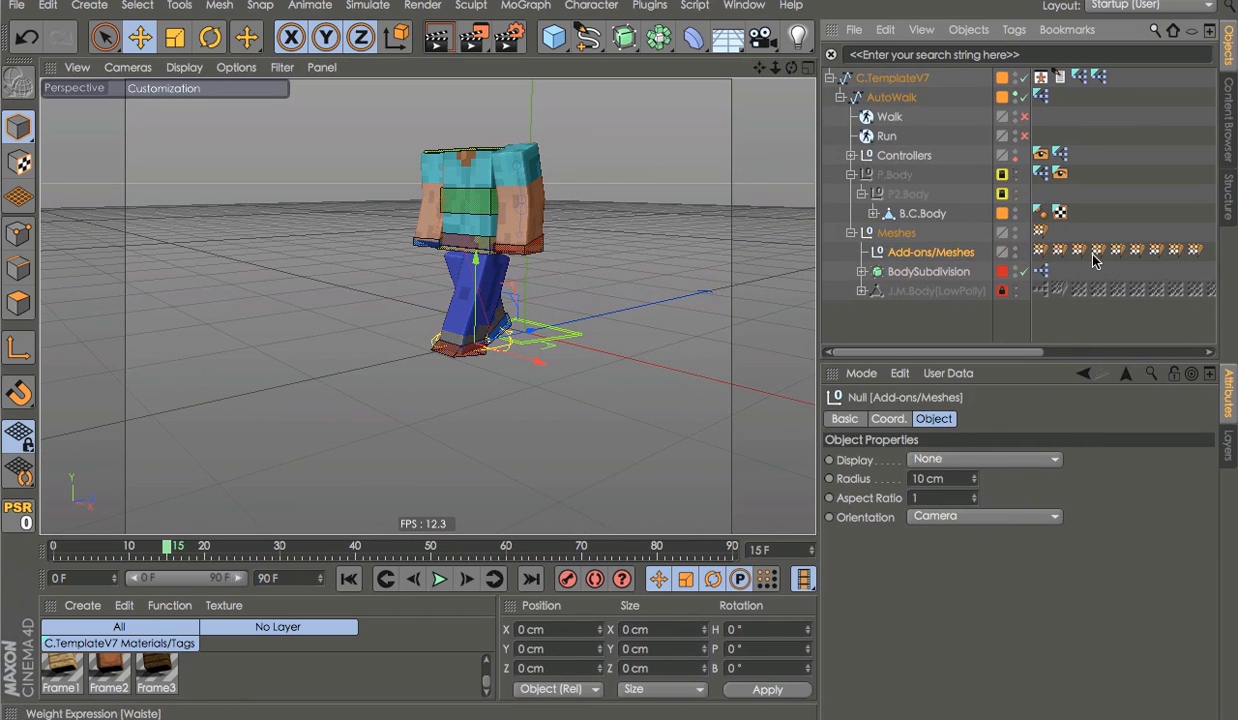
View the ShoulderRight weight tag on Add-ons/Meshes, and look over the Body and Head presets in the Content Browser
left_click(1097, 252)
left_click(851, 233)
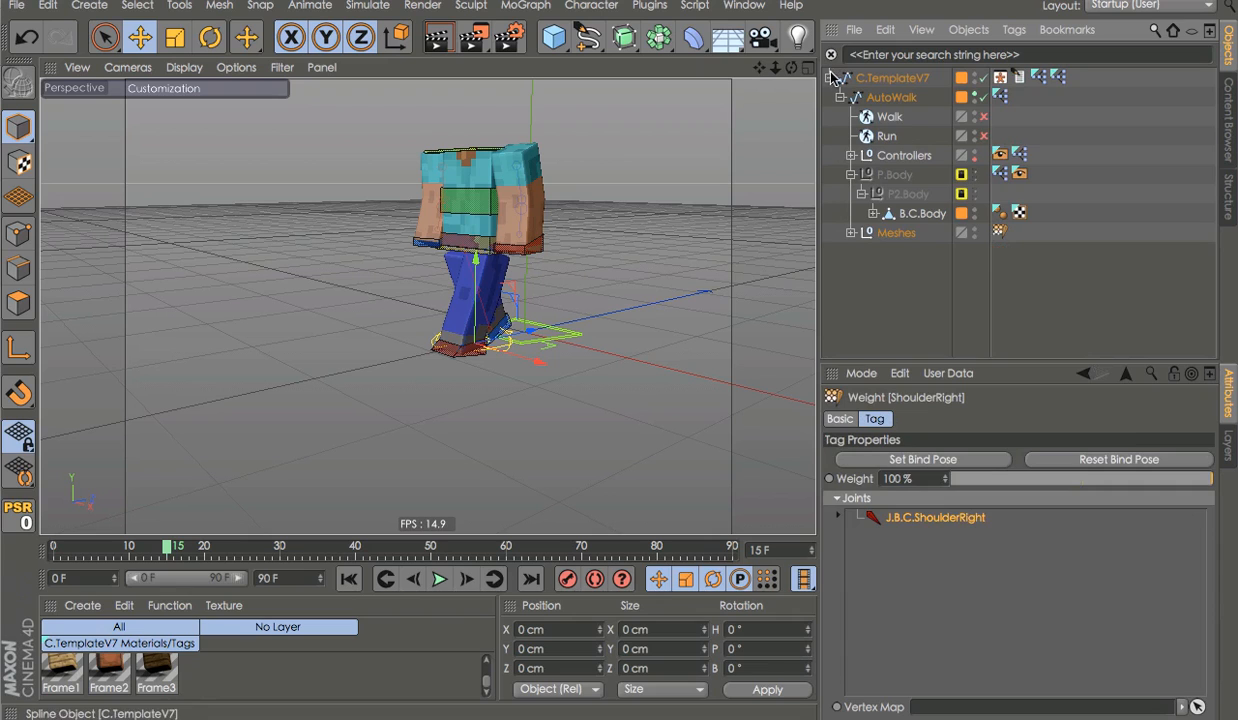
left_click(1114, 188)
left_click(1236, 145)
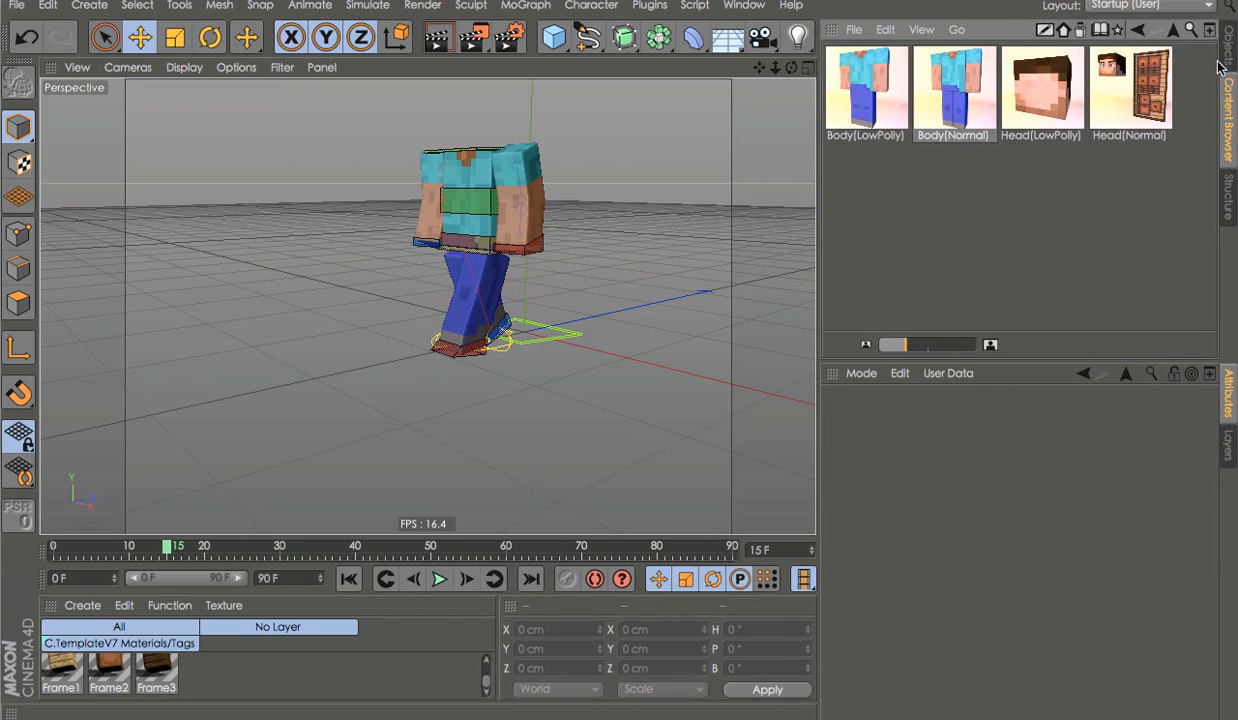
left_click(1222, 62)
Examine the Mesh Deformers and Lip-Sync settings among the Extra attributes of C.TemplateV7
left_click(890, 77)
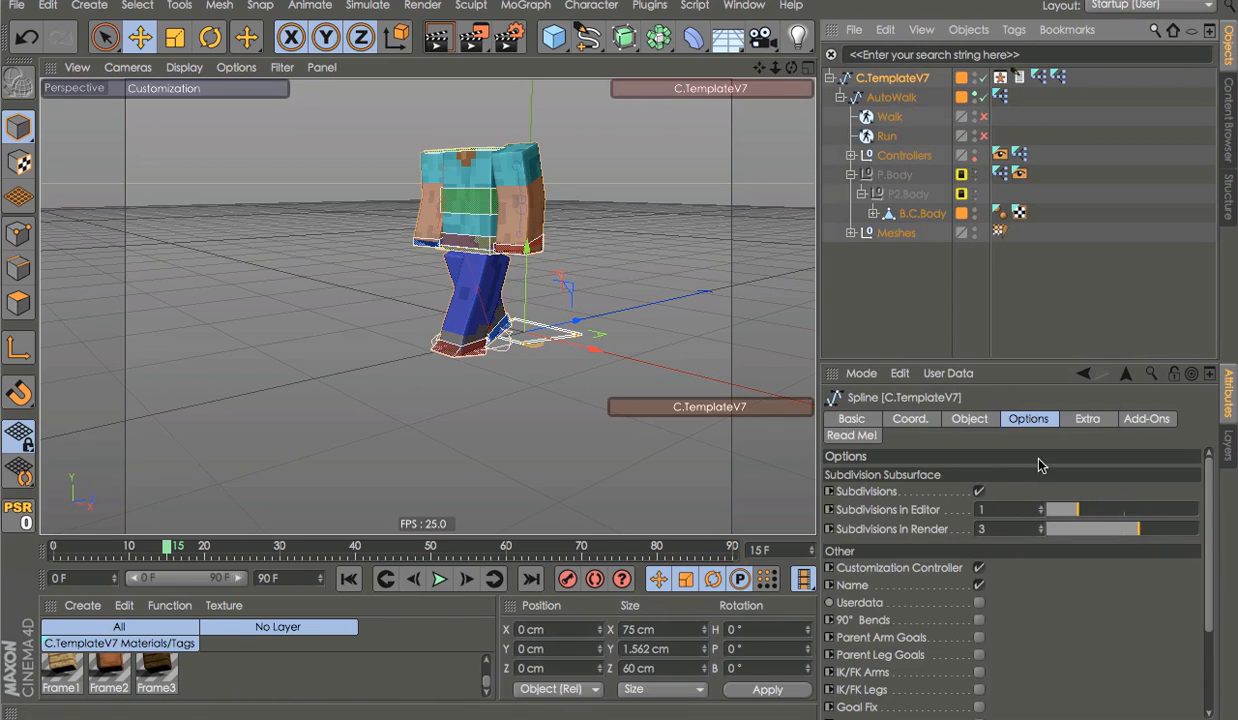
left_click(1087, 418)
scroll(1030, 676, "down", 5)
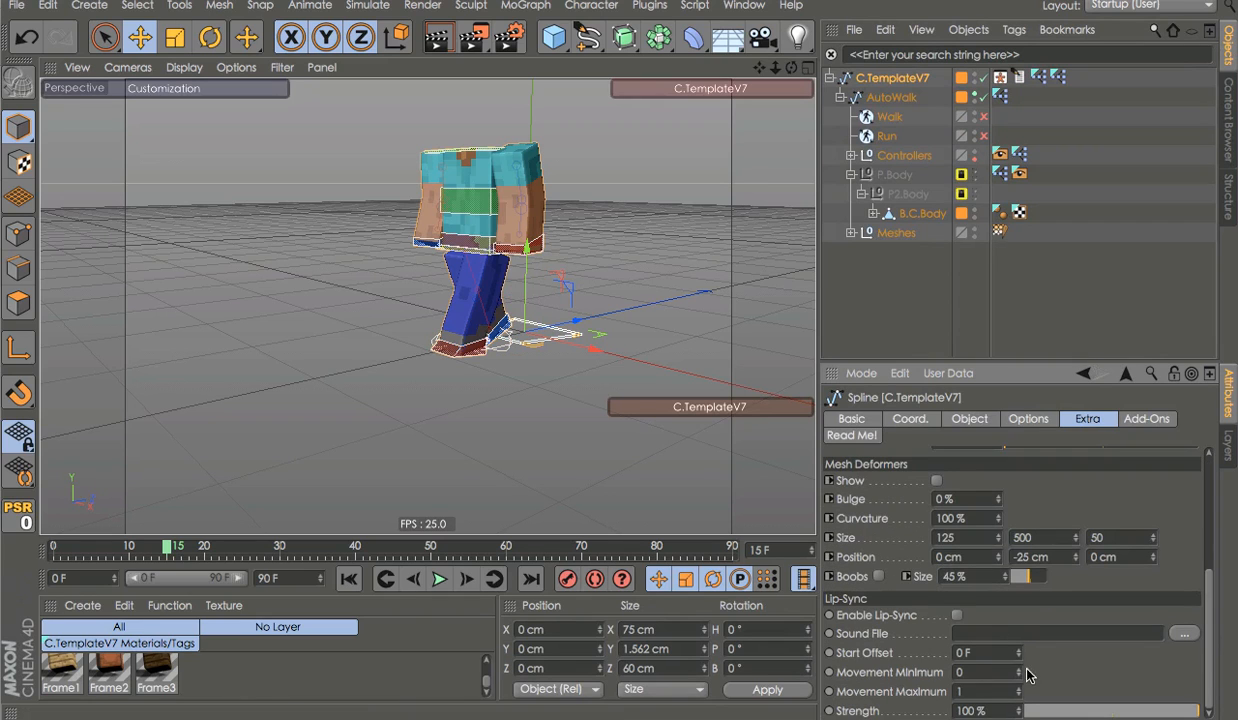
Load the Head(Normal) preset into the scene and return to the object list
mouse_move(996, 498)
left_mouse_down()
mouse_move(996, 445)
mouse_move(996, 498)
left_mouse_up()
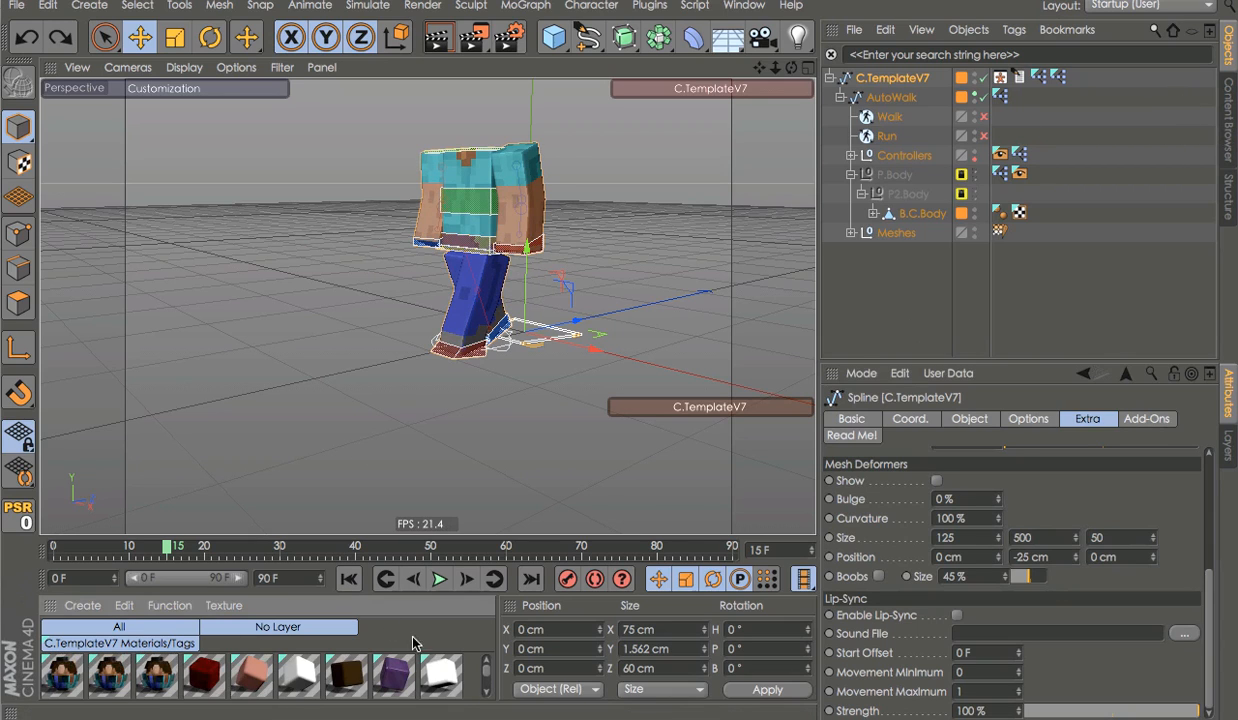
left_click(791, 96)
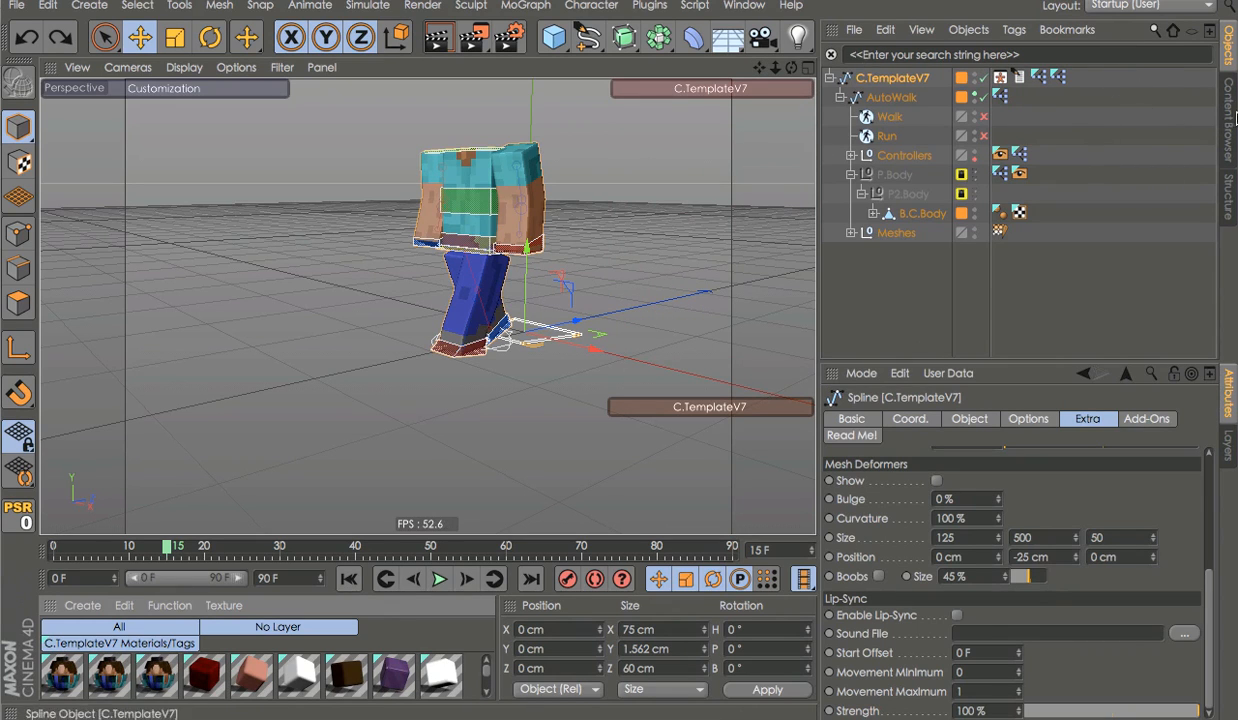
left_click(1230, 118)
double_click(1118, 92)
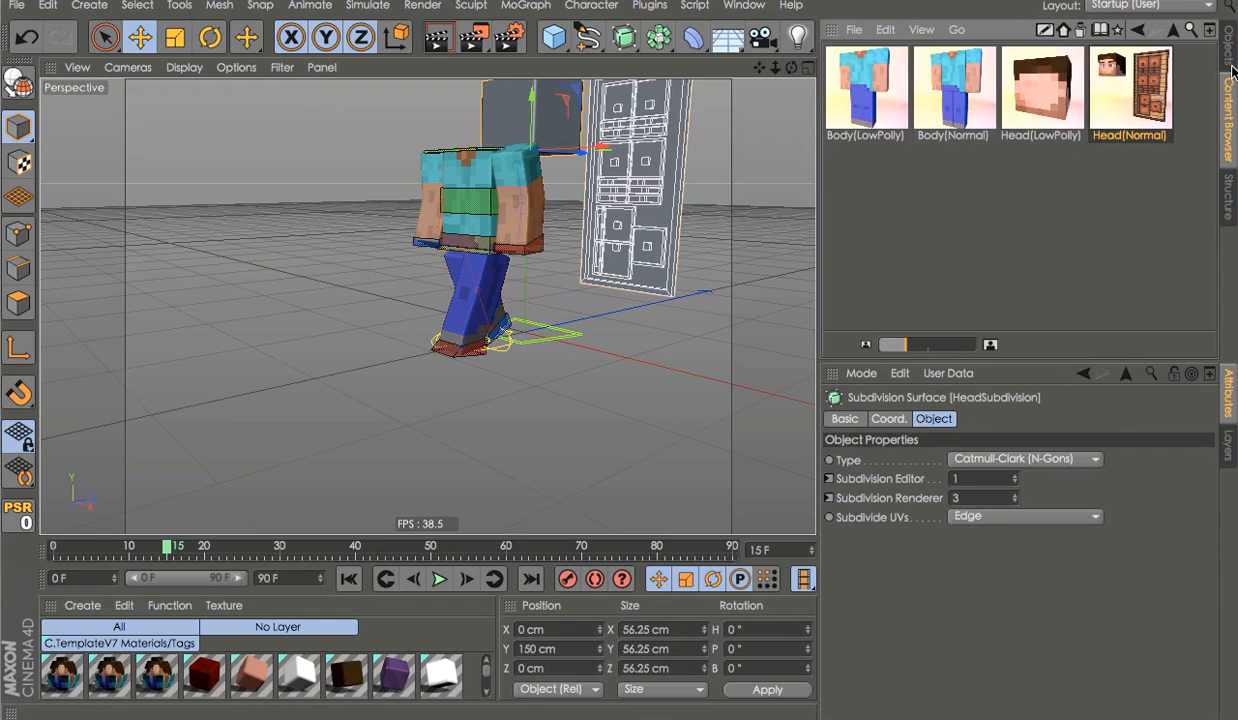
left_click(1229, 48)
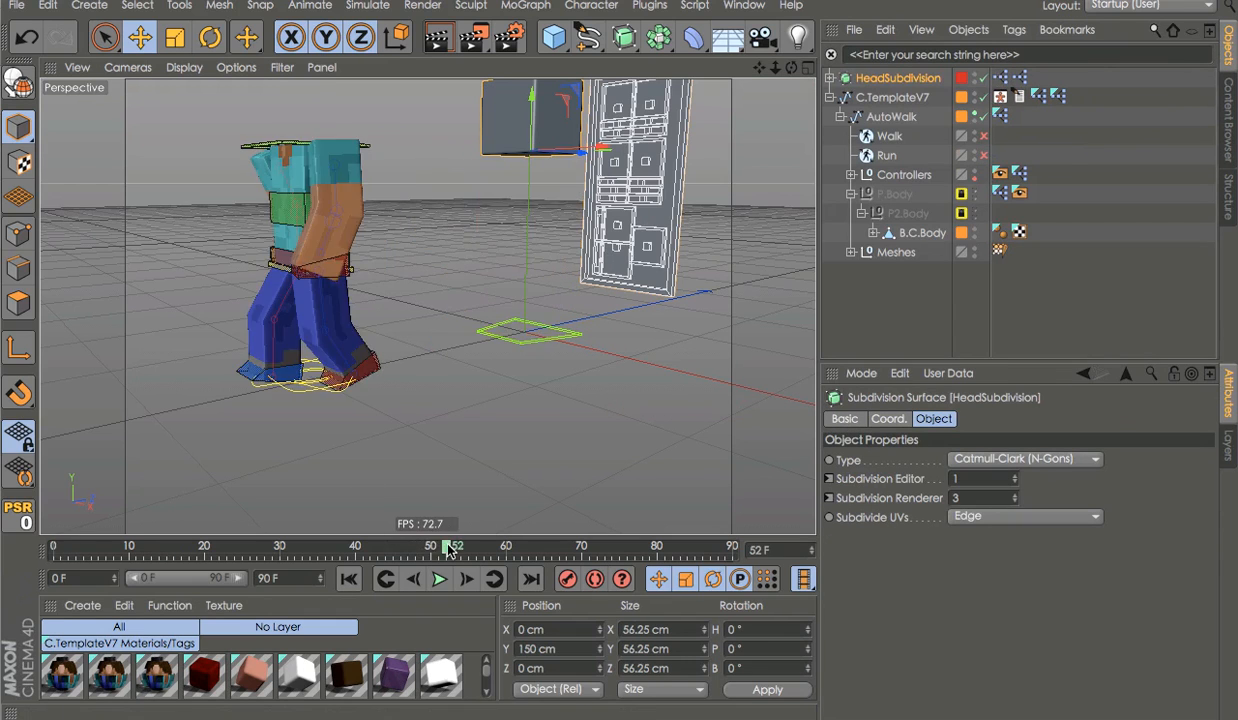
Open HeadSubdivision's Customization XPresso tag and link the C.TemplateV7 and Customization objects to their matching nodes
double_click(999, 77)
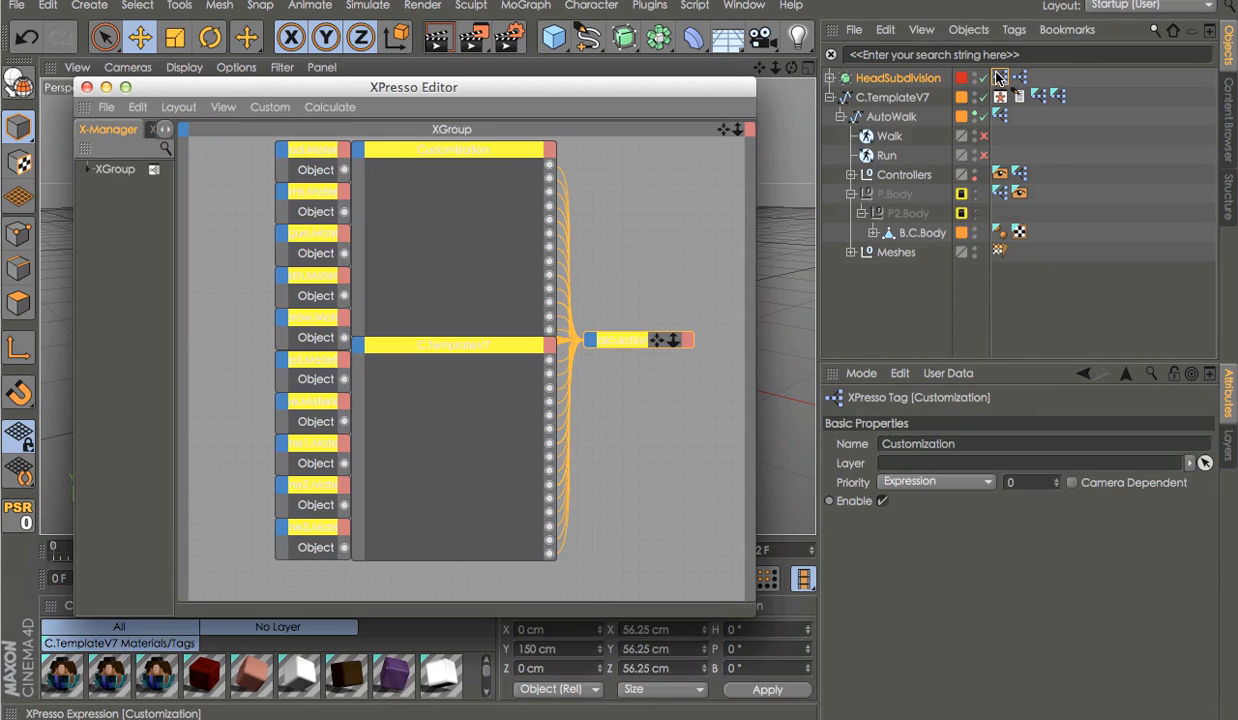
left_click_drag(893, 101, 459, 504)
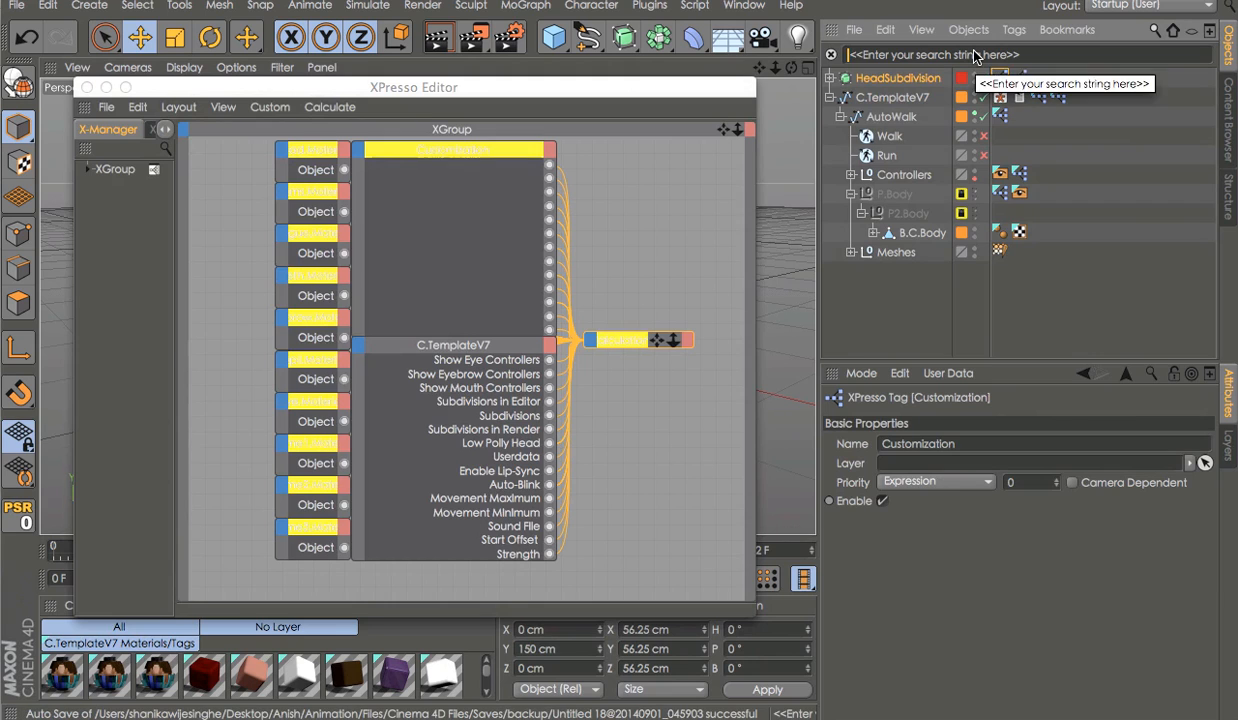
left_click(978, 55)
type("cus")
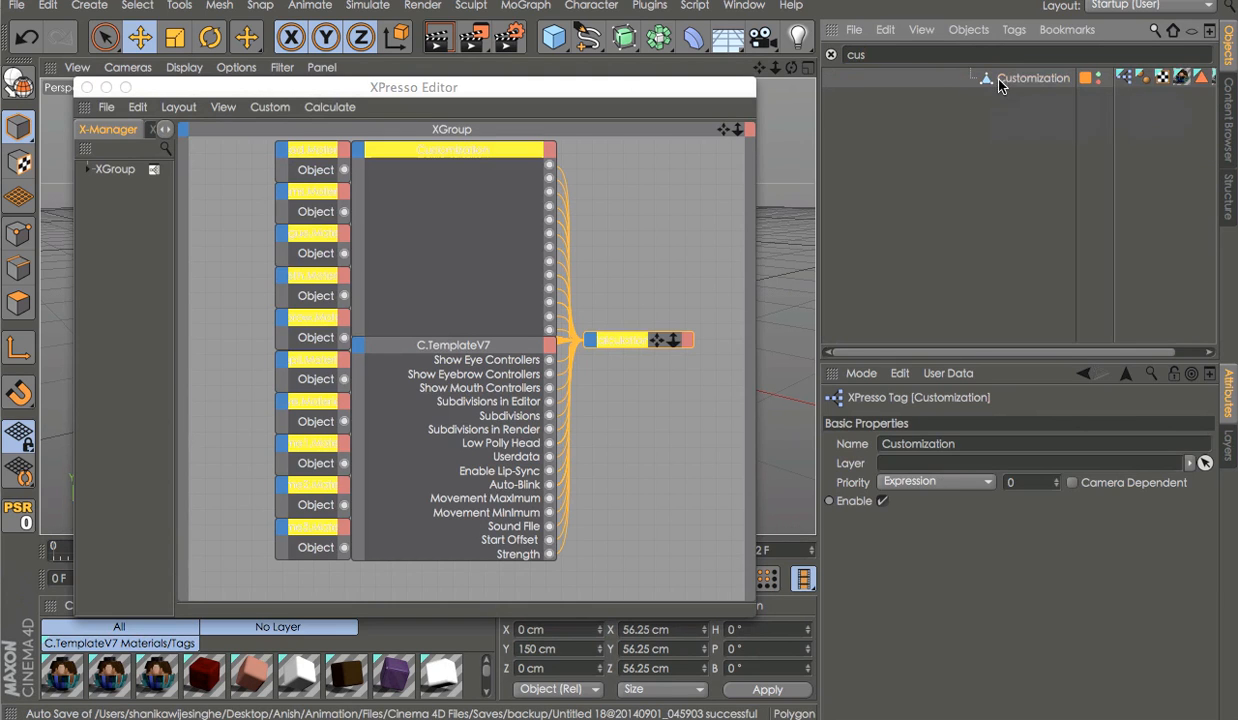
left_click_drag(505, 240, 504, 241)
left_click(481, 242)
Undo the first material link, and assign the Gums and Head materials to their matching XPresso nodes
scroll(479, 241, "left", 2)
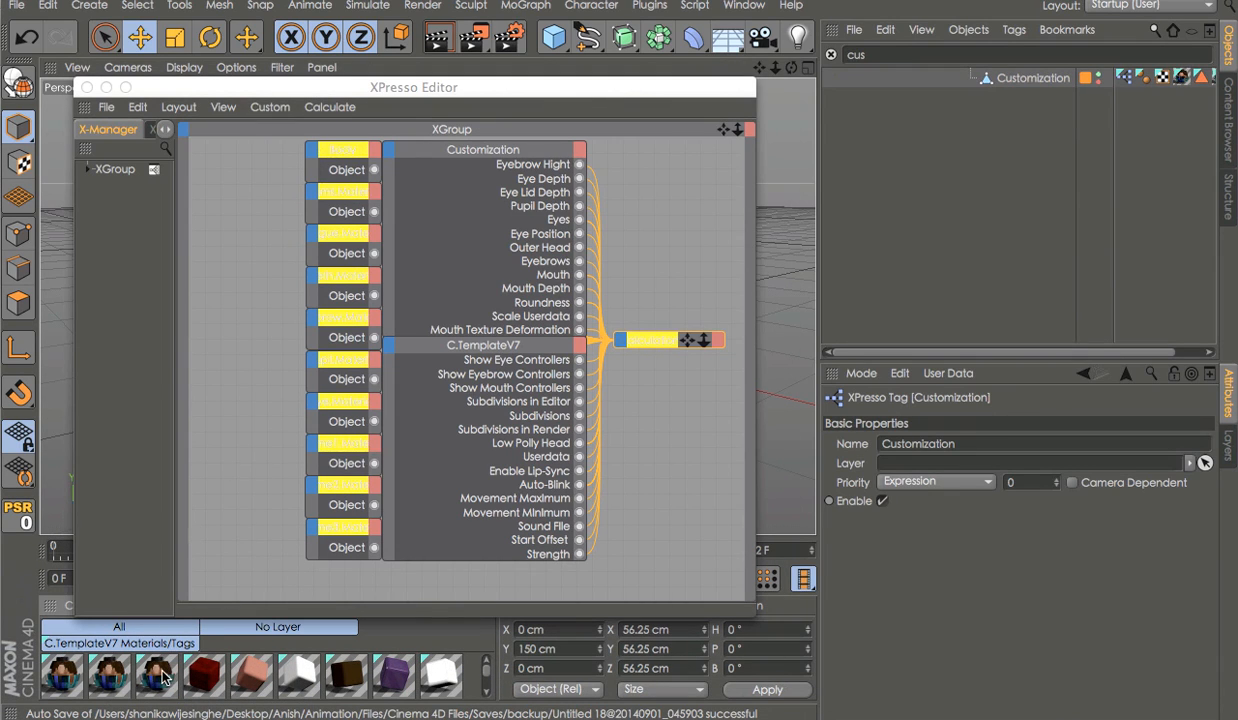
key("ctrl+z")
scroll(306, 195, "up", 5)
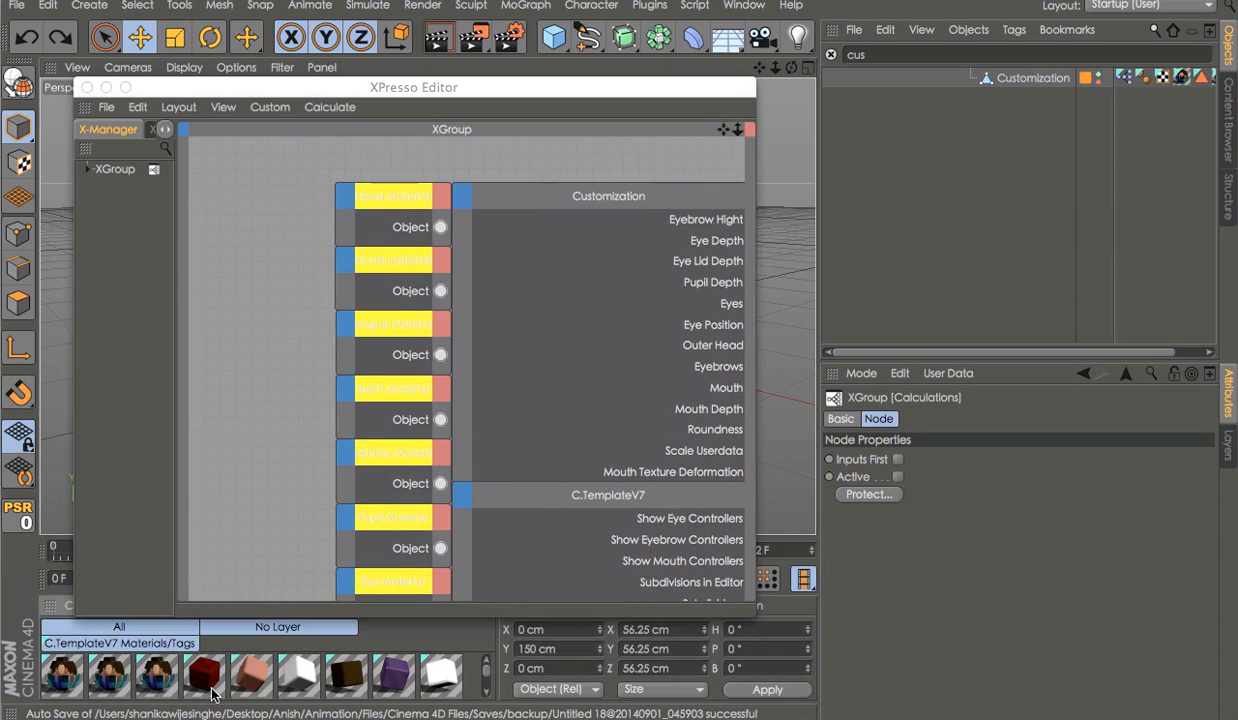
left_click_drag(397, 299, 396, 298)
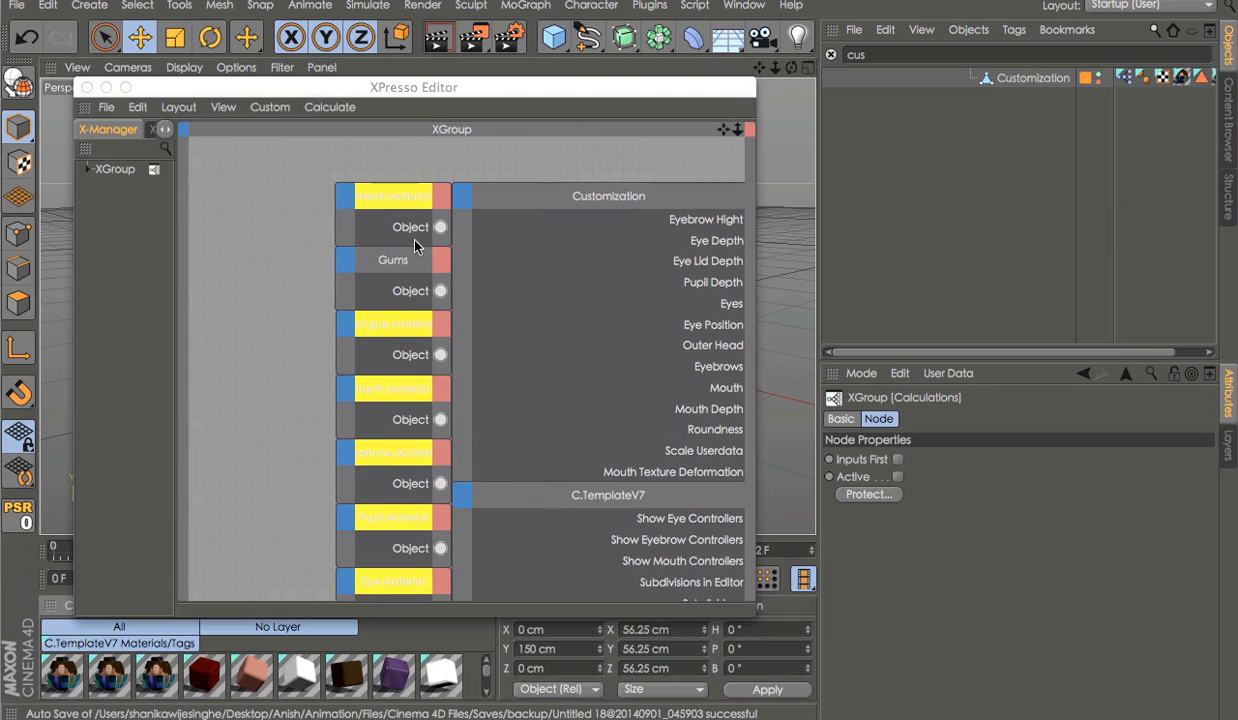
left_click_drag(415, 240, 398, 204)
middle_click_drag(420, 416, 425, 374)
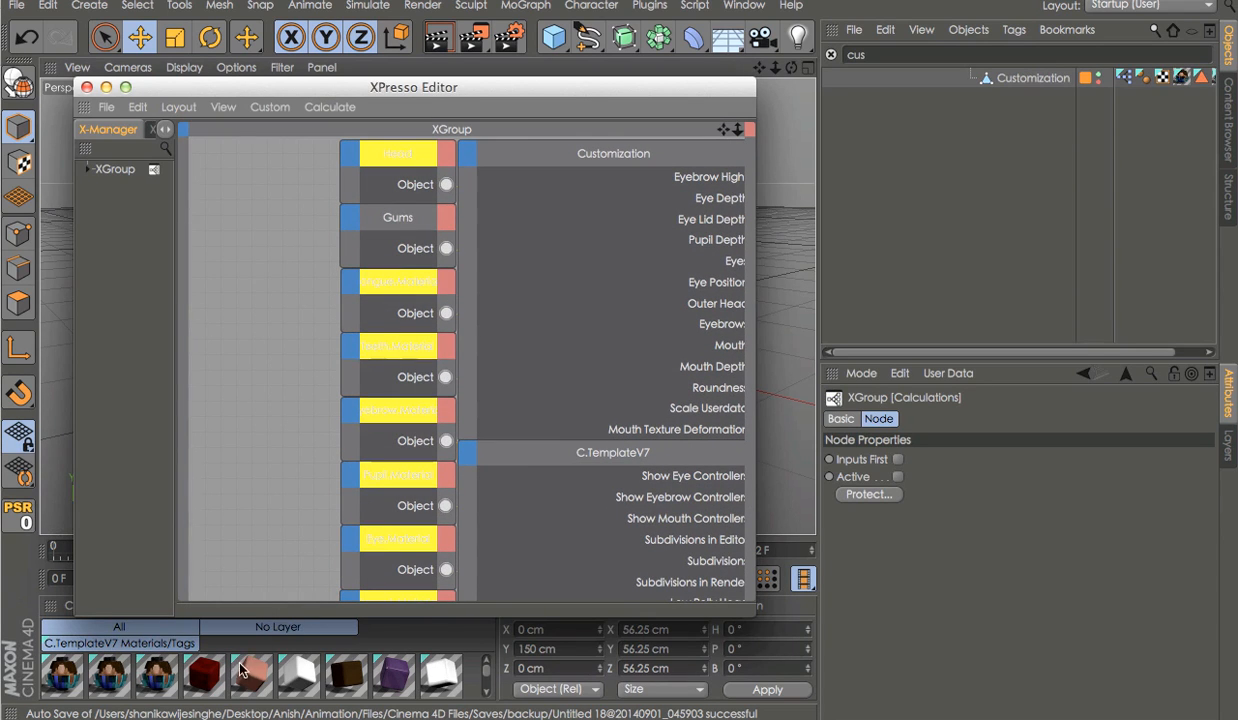
Assign the Tongue, Teeth, Eyebrow and Pupil materials to their matching XPresso nodes
left_click_drag(240, 670, 395, 313)
scroll(394, 423, "down", 4)
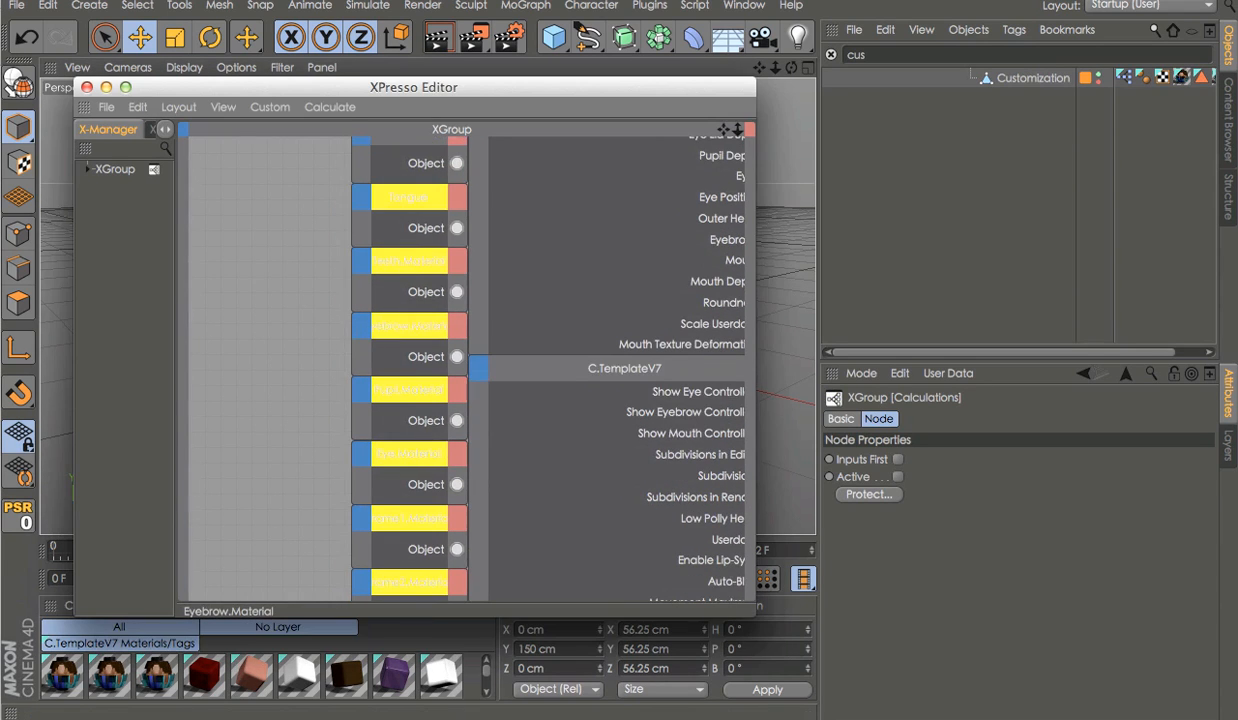
left_click_drag(298, 667, 394, 483)
left_click_drag(415, 319, 414, 303)
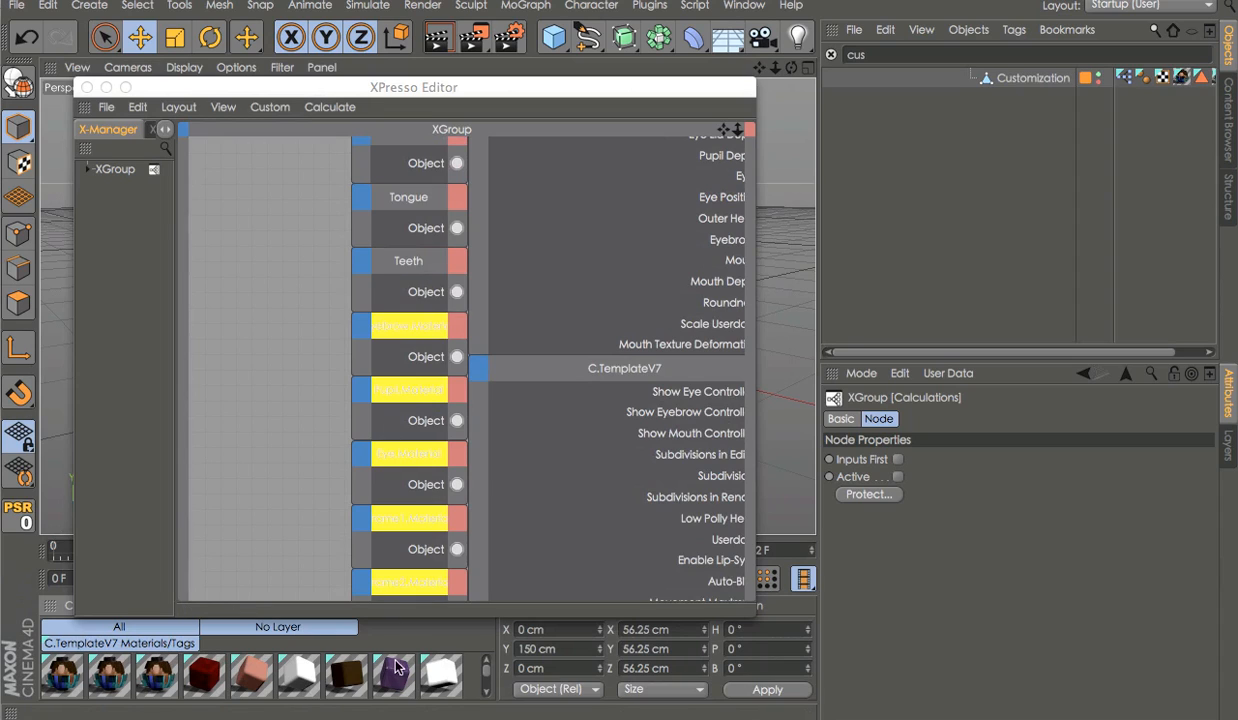
left_click_drag(447, 364, 424, 350)
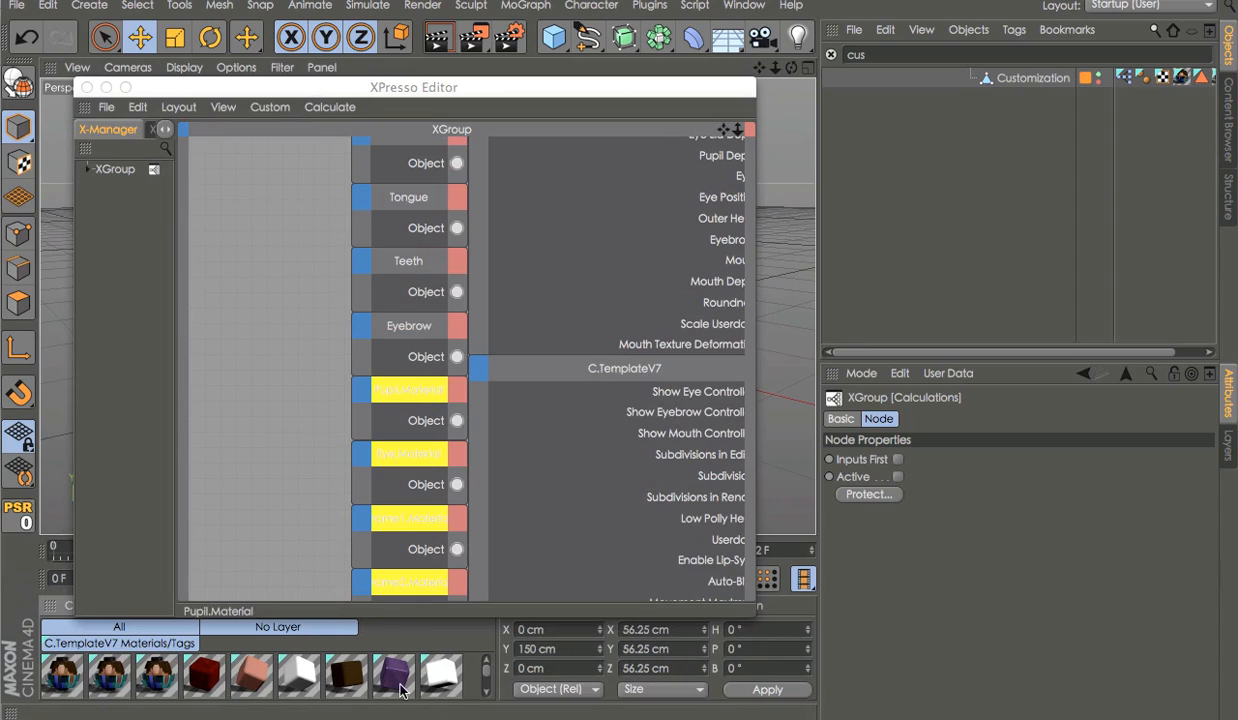
left_click_drag(424, 430, 424, 426)
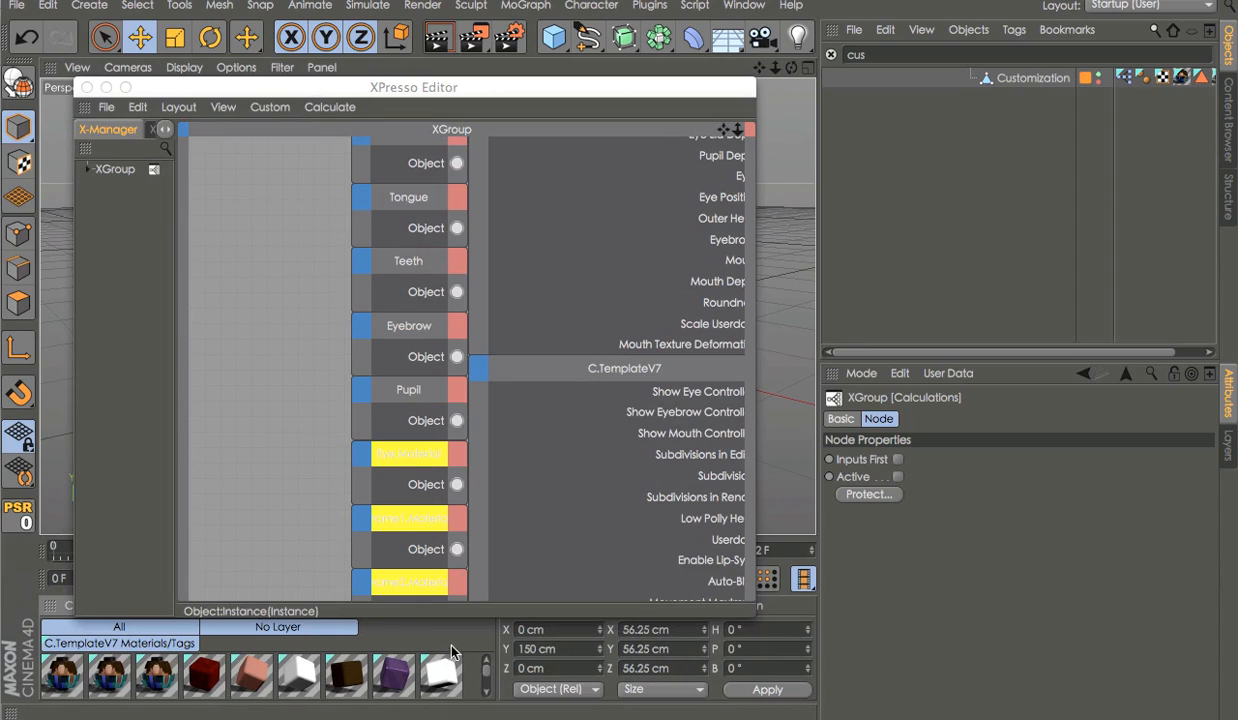
Assign the Eye, Frame1, Frame2 and Frame3 materials to their XPresso nodes and close the XPresso Editor
scroll(435, 484, "down", 5)
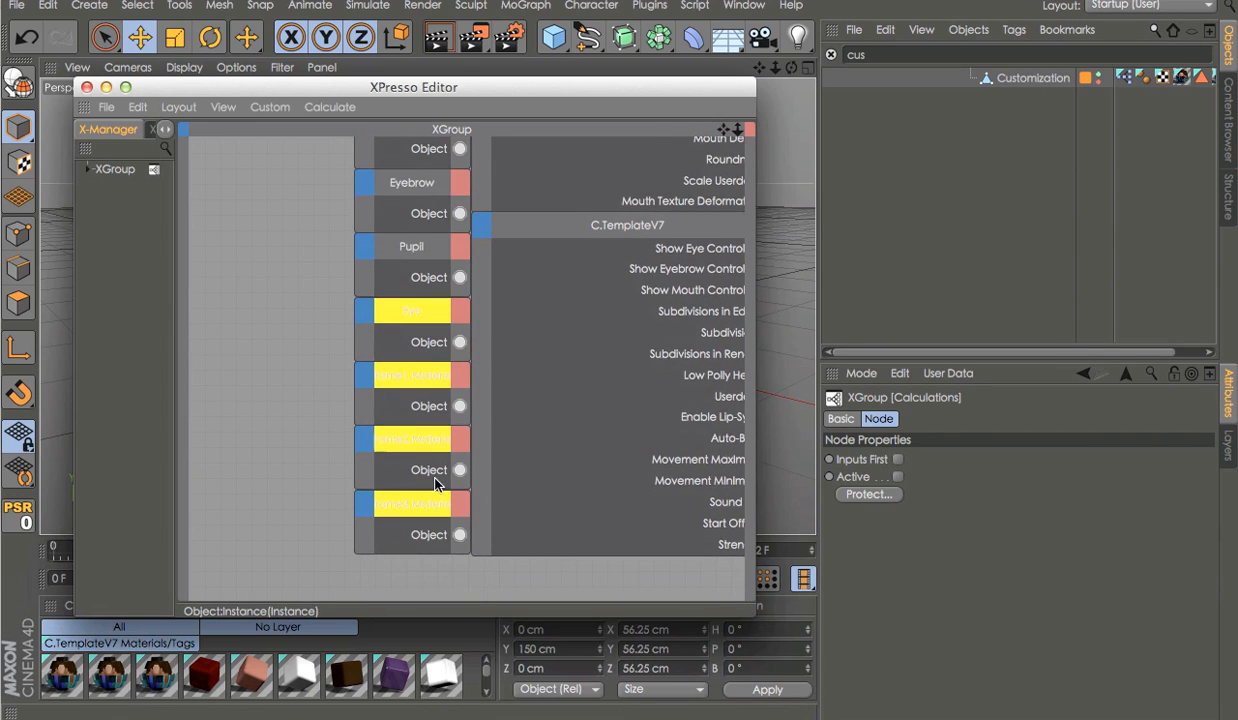
scroll(450, 672, "down", 1)
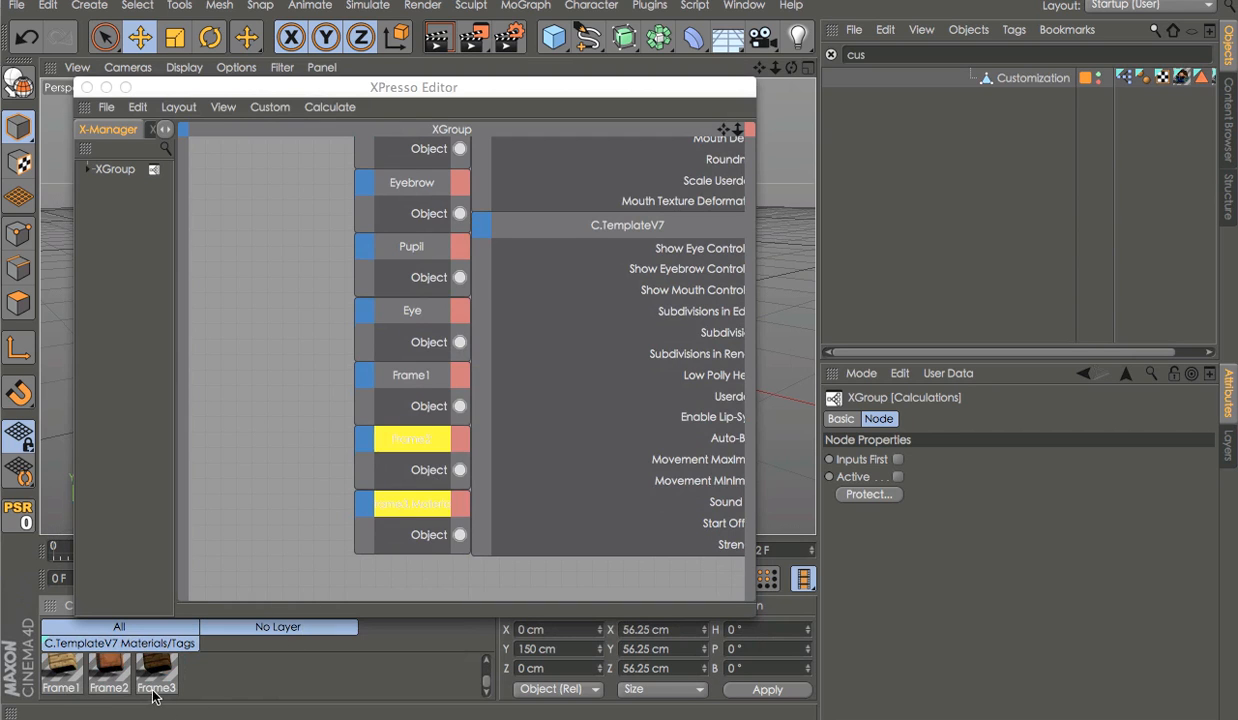
middle_click_drag(528, 496, 383, 500, "alt")
scroll(528, 496, "down", 2)
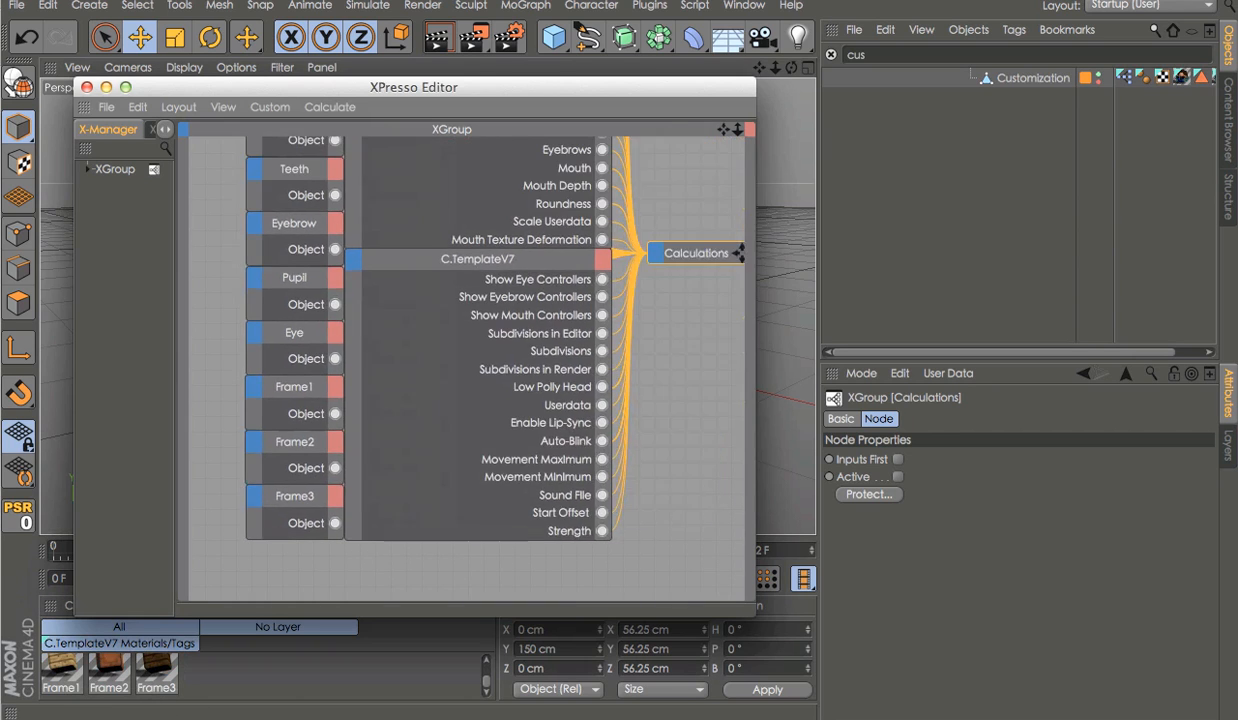
scroll(528, 496, "down", 4)
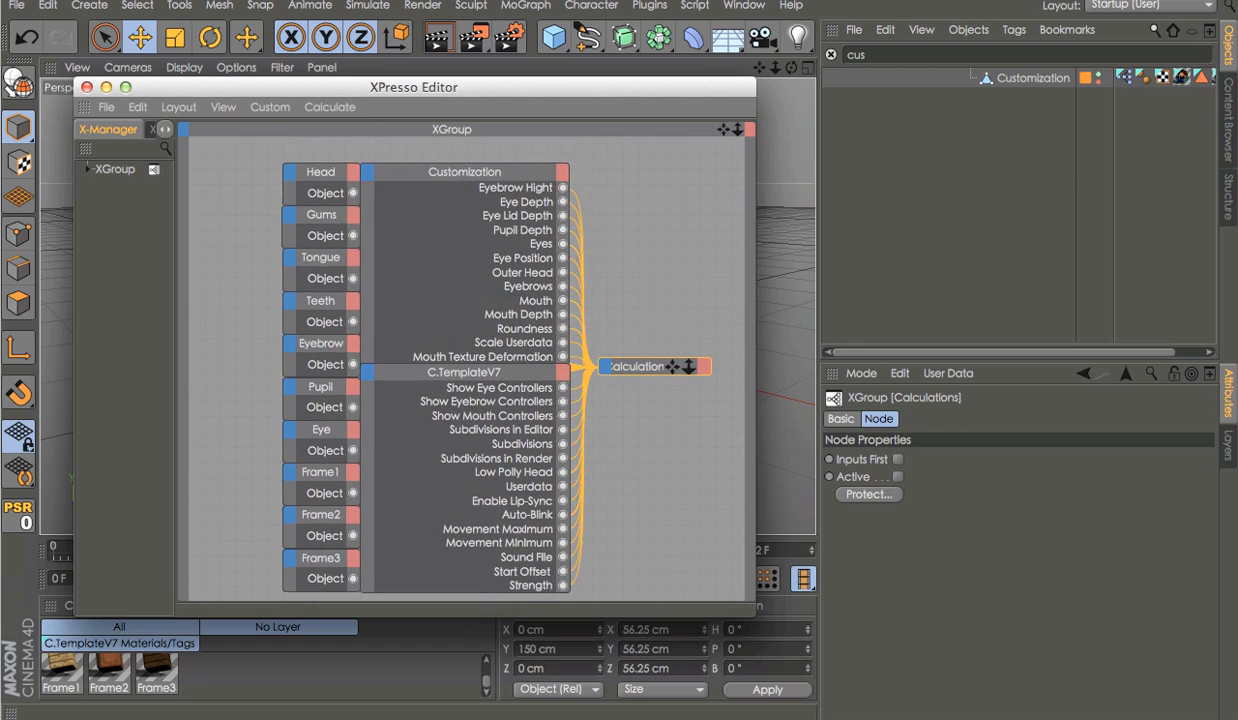
left_click(87, 88)
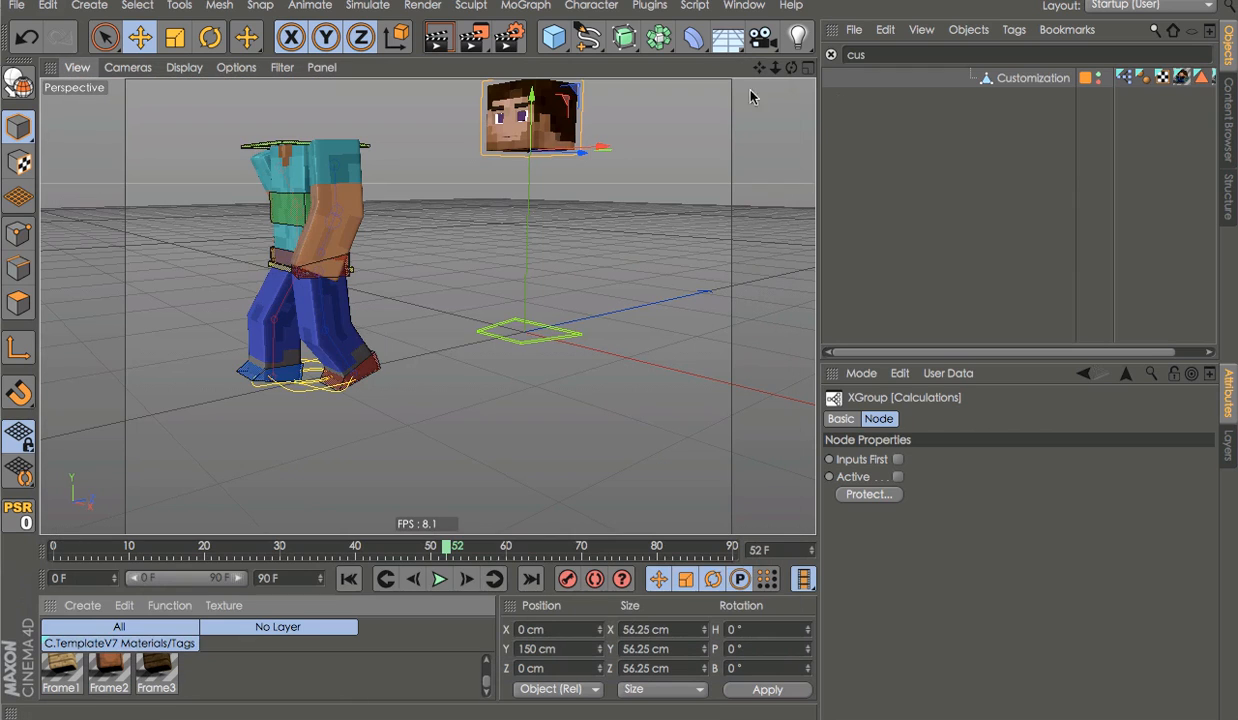
Clear the object search and move HeadSubdivision under J.B.C.Head in the C.TemplateV7 hierarchy
left_click(832, 55)
left_click(874, 79)
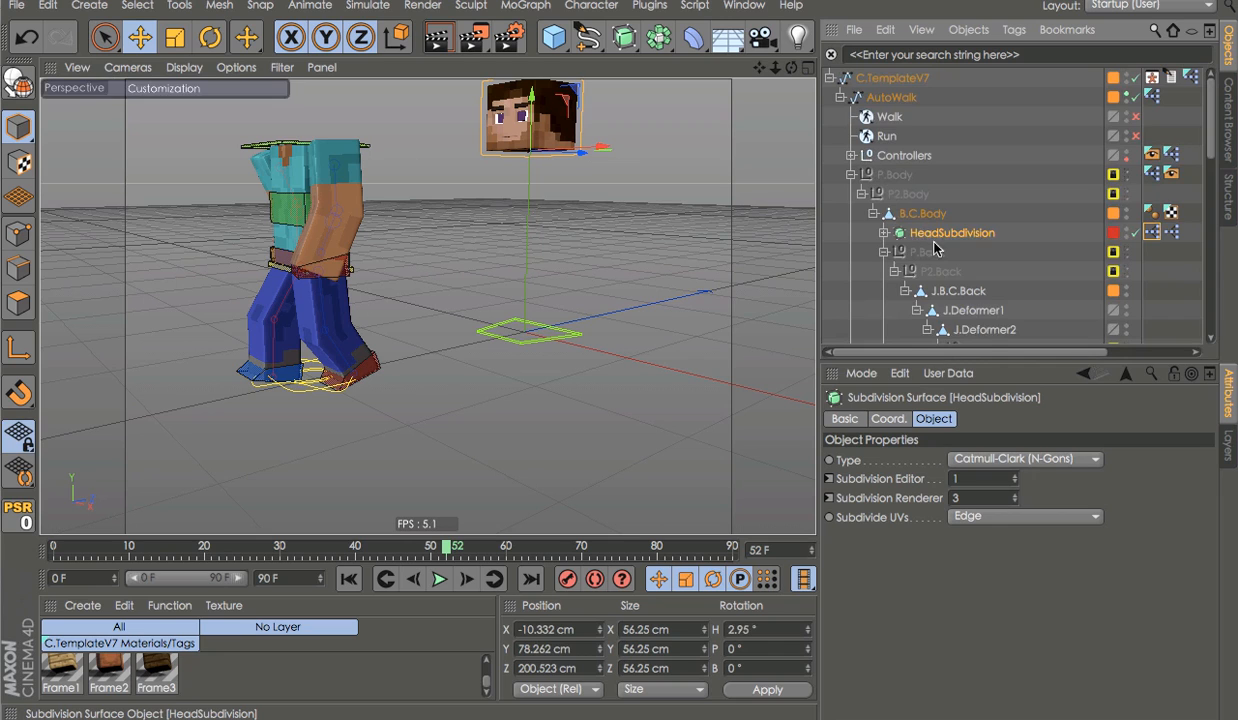
scroll(1025, 152, "down", 5)
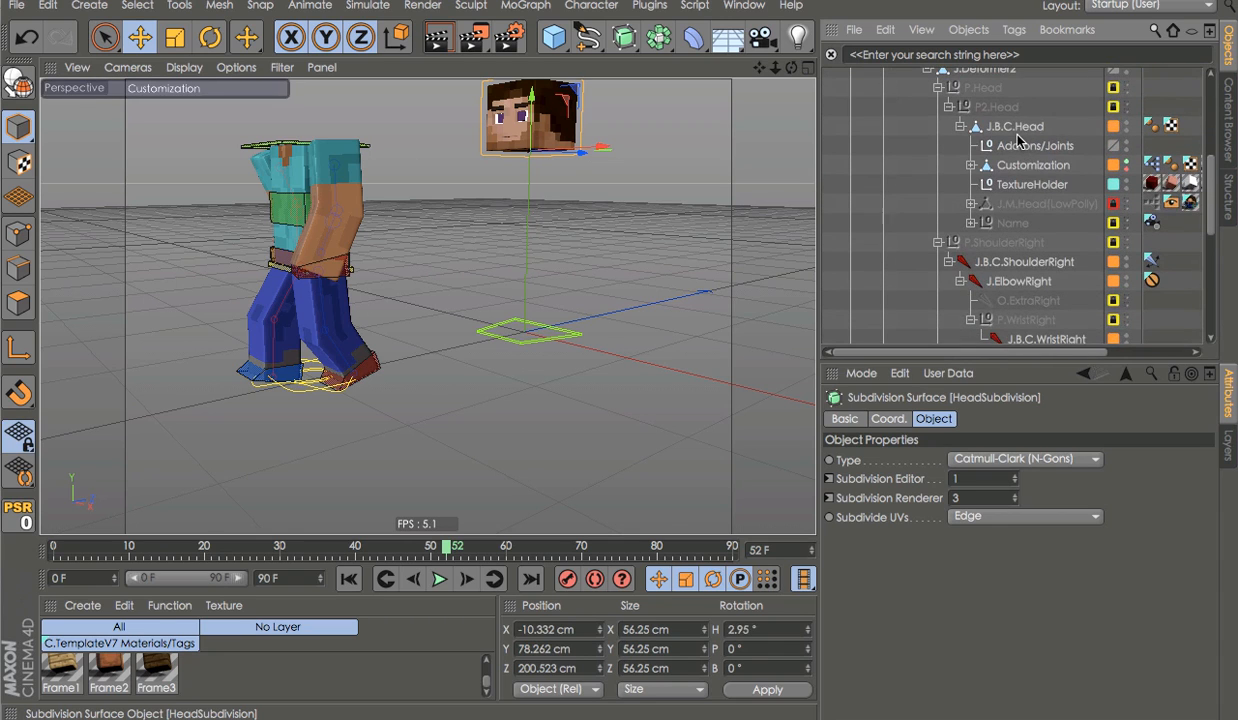
left_click_drag(1017, 135, 1017, 135)
Move O.UserData out of HeadSubdivision to sit directly under C.TemplateV7, above AutoWalk
left_click(969, 127)
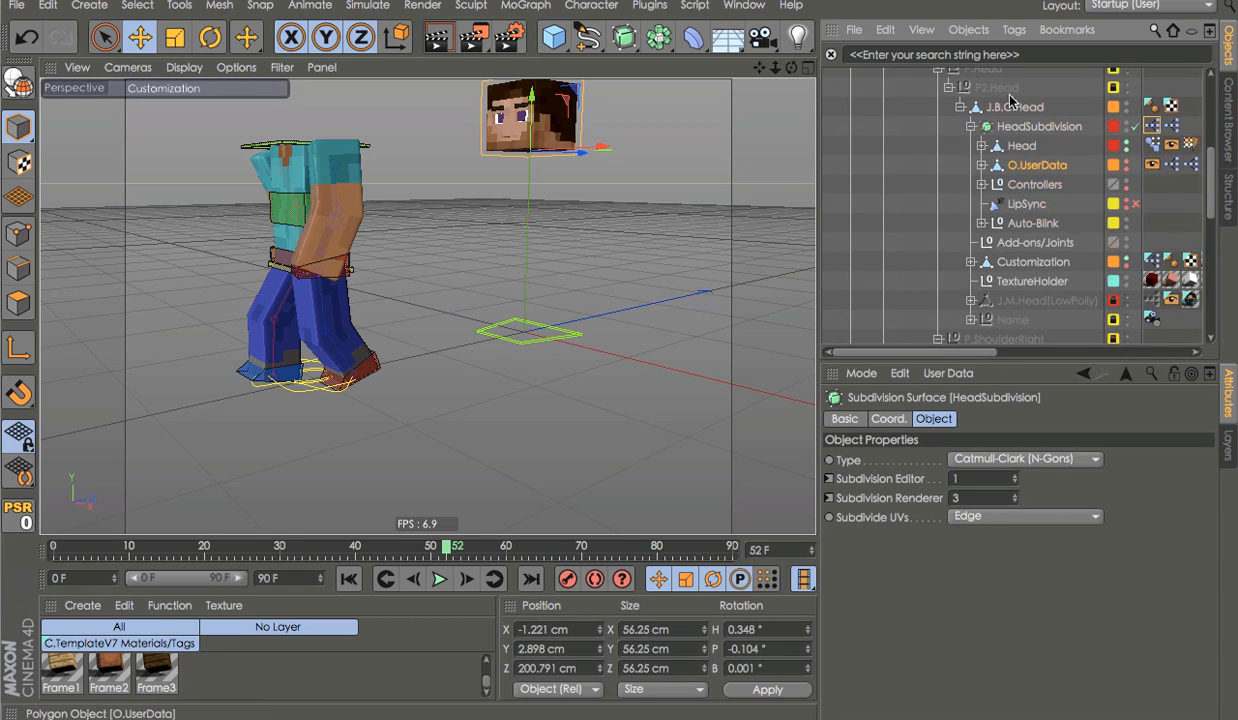
scroll(997, 72, "up", 5)
scroll(998, 75, "up", 2)
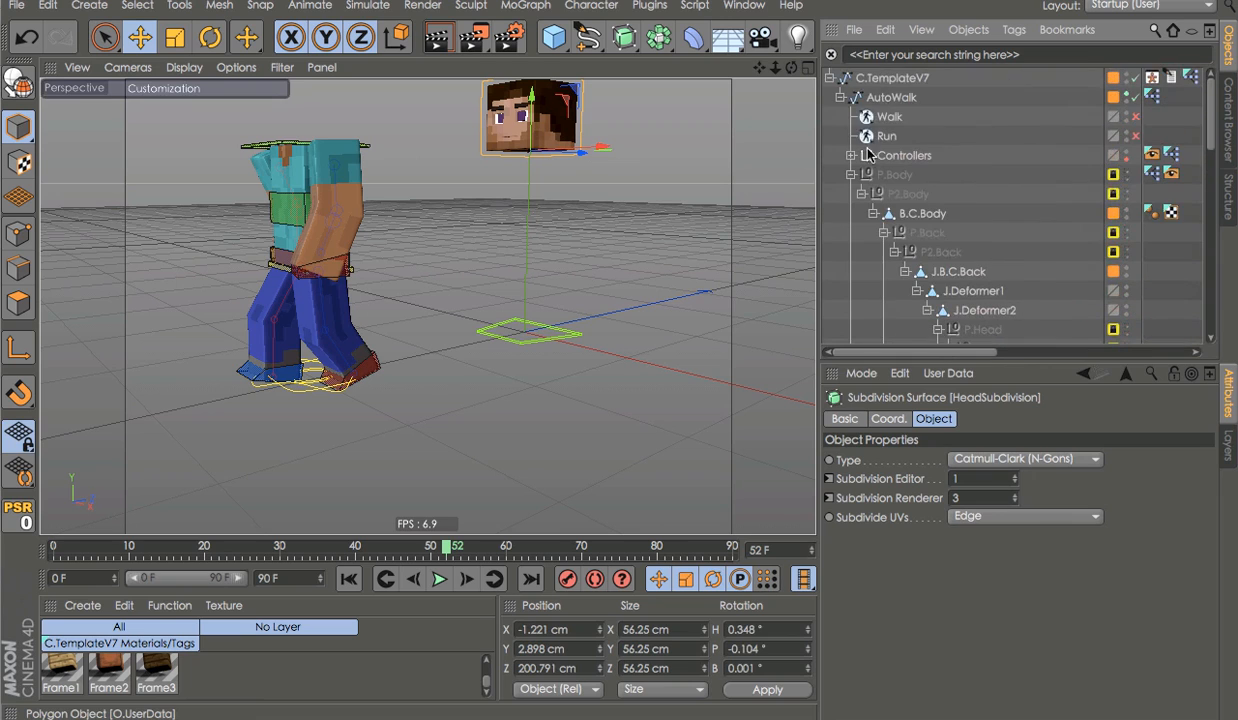
left_click(890, 95)
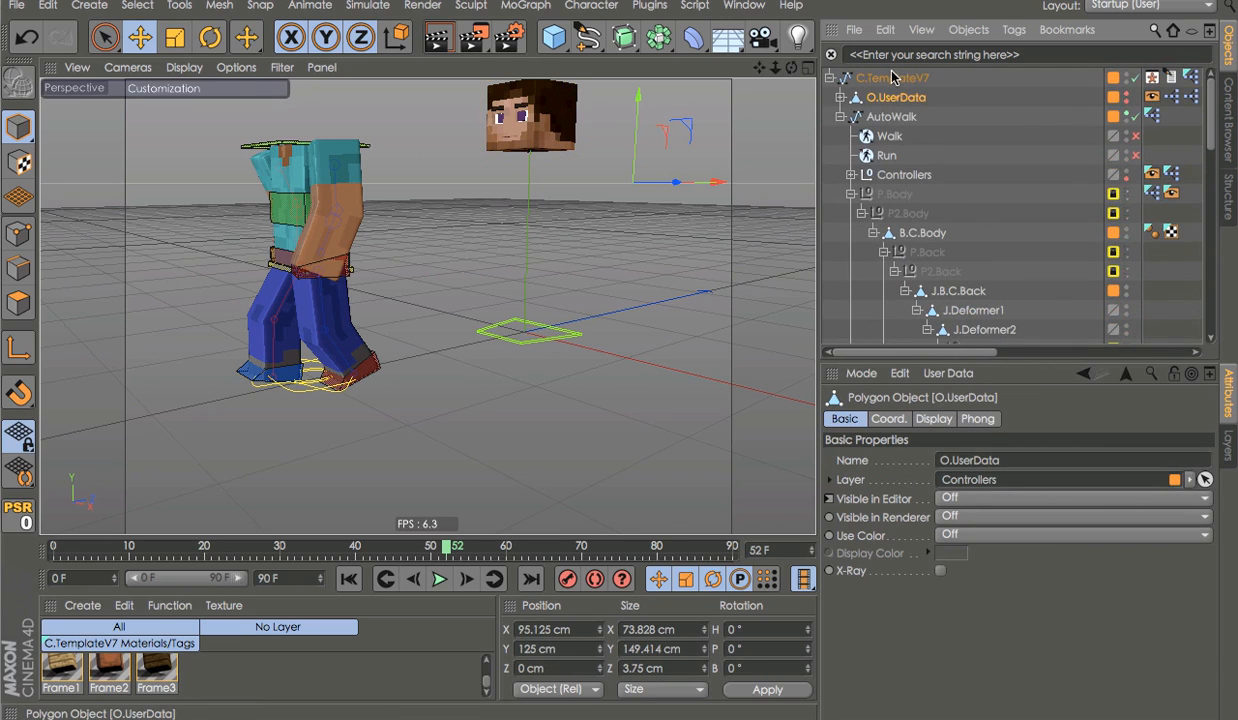
left_click_drag(893, 77, 893, 77)
Set the X, Y and Z position of HeadSubdivision under J.B.C.Head to 0 cm
scroll(915, 128, "down", 10)
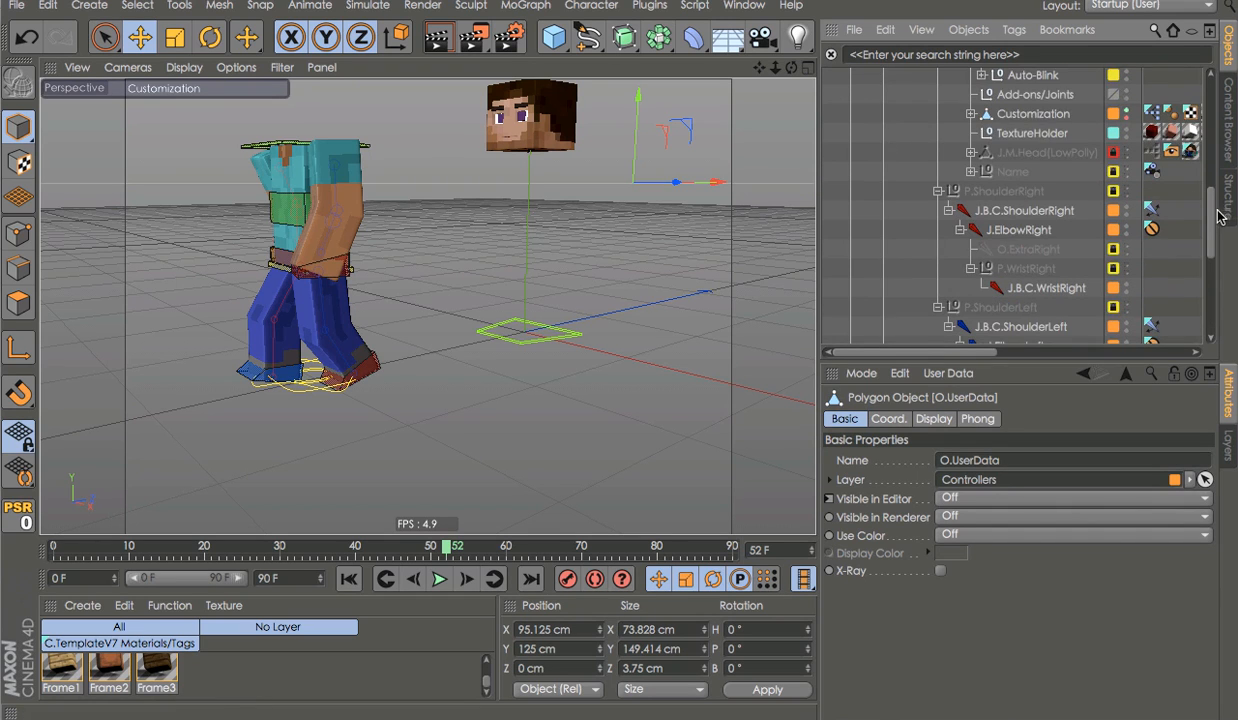
scroll(1213, 175, "up", 4)
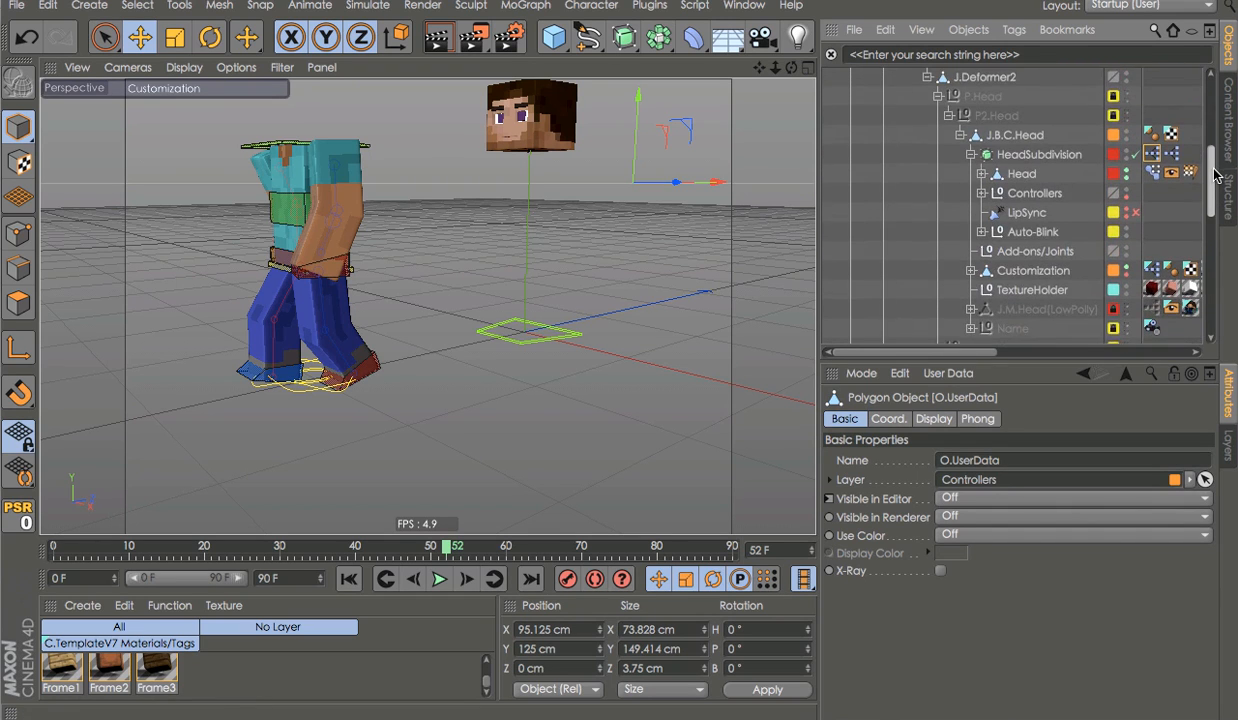
left_click(970, 162)
left_click(1039, 162)
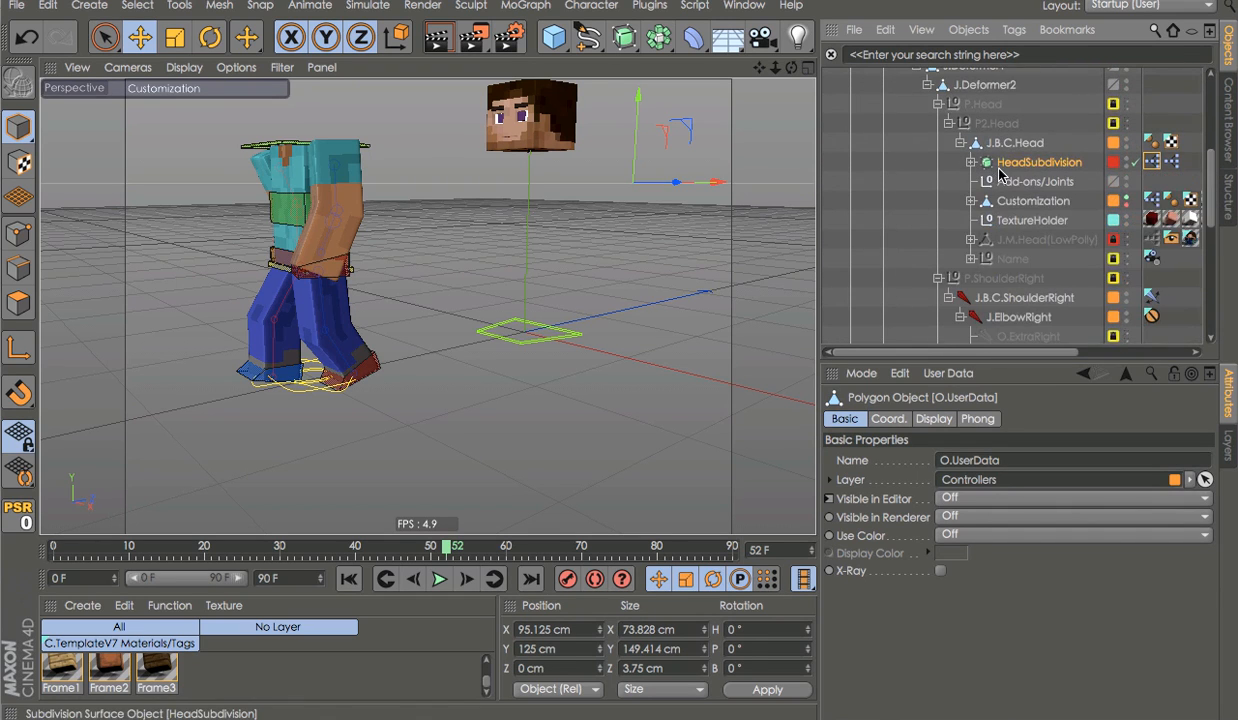
left_click(886, 419)
left_click(845, 419)
left_click(886, 419)
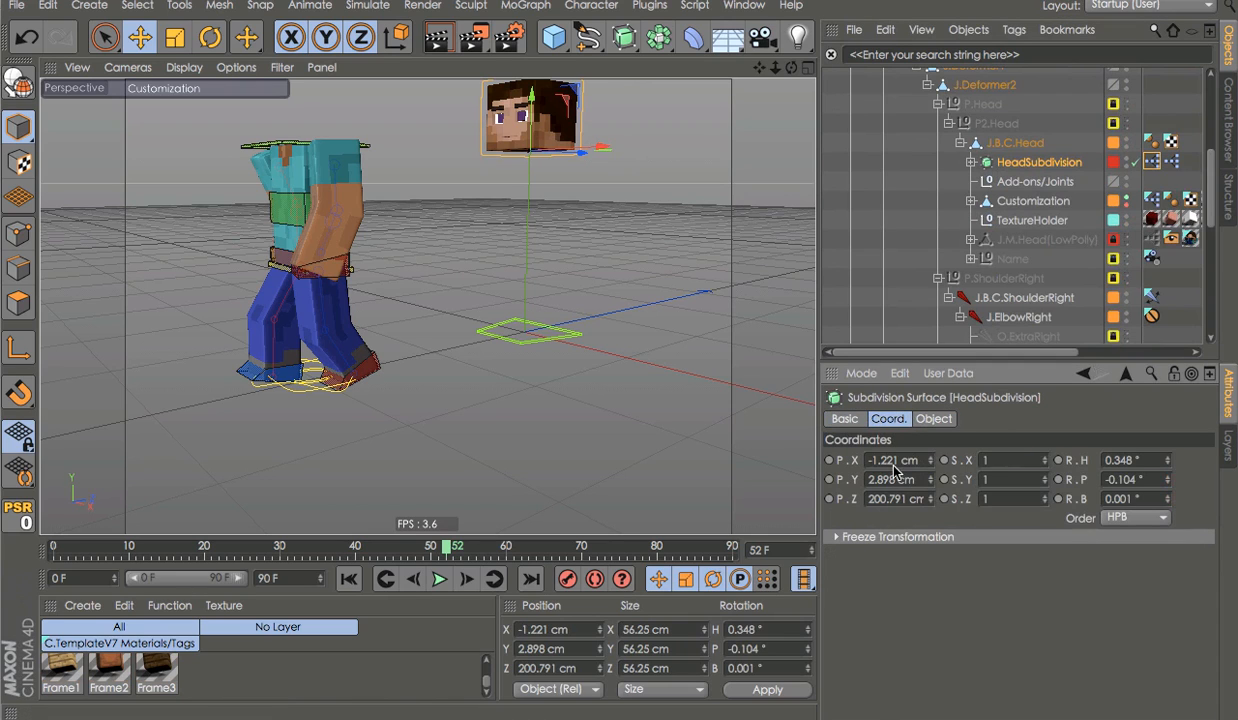
type("0")
key("Tab")
type("0")
key("Tab")
type("0")
key("Tab")
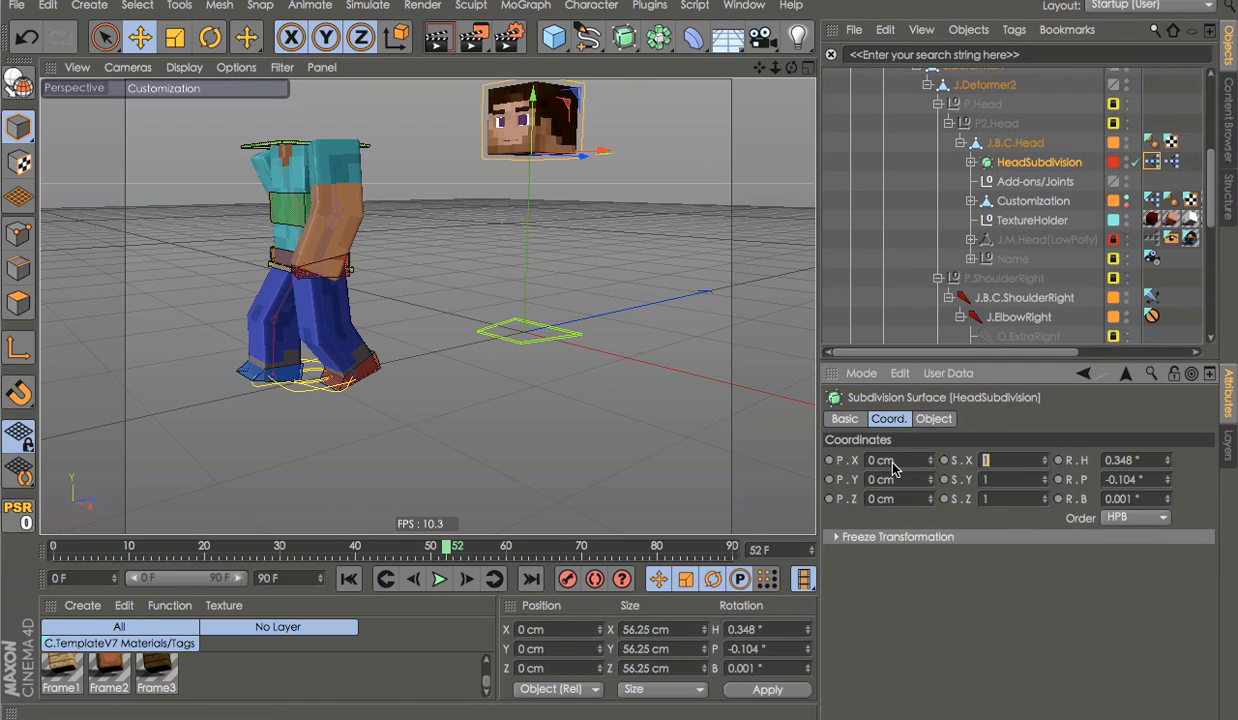
Set HeadSubdivision's H, P and B rotation to 0°
key("Tab")
key("Tab")
key("Tab")
type("0")
key("Tab")
type("0")
key("Tab")
type("0")
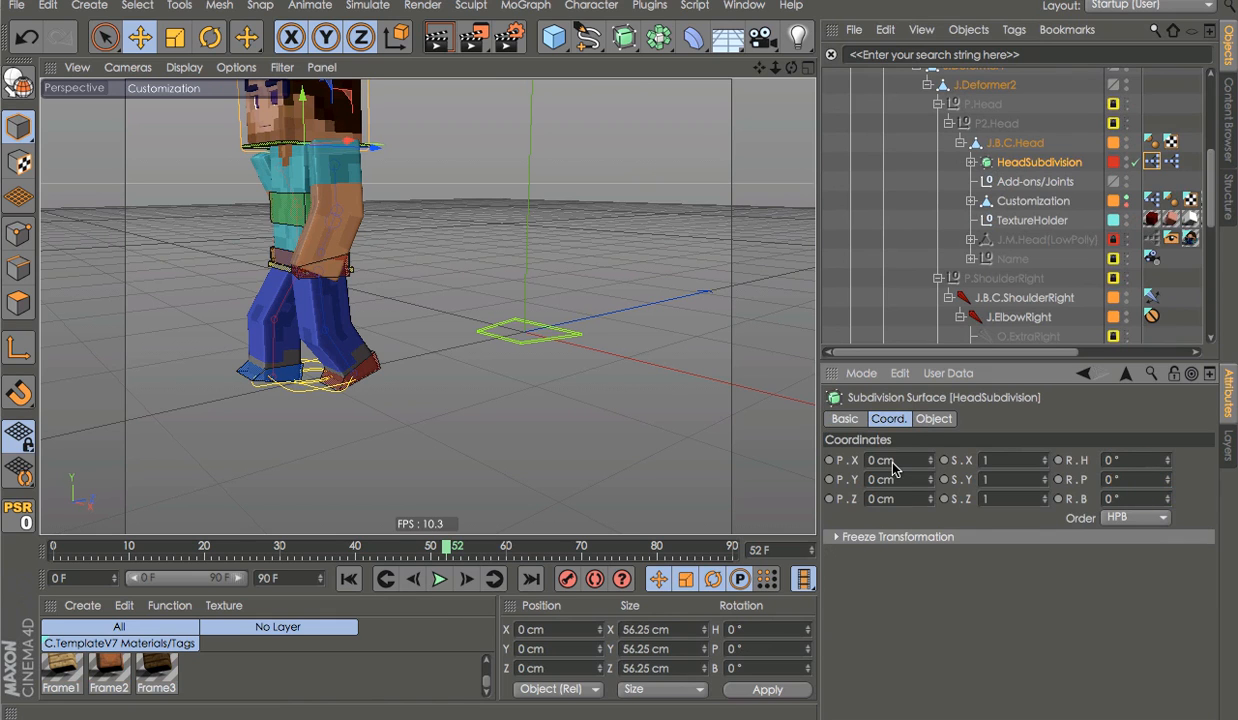
key("Tab")
Rotate the J.B.C.Head controller to test whether the head follows it, and undo the rotation
middle_click_drag(350, 212, 440, 278, "alt")
scroll(370, 214, "up", 4)
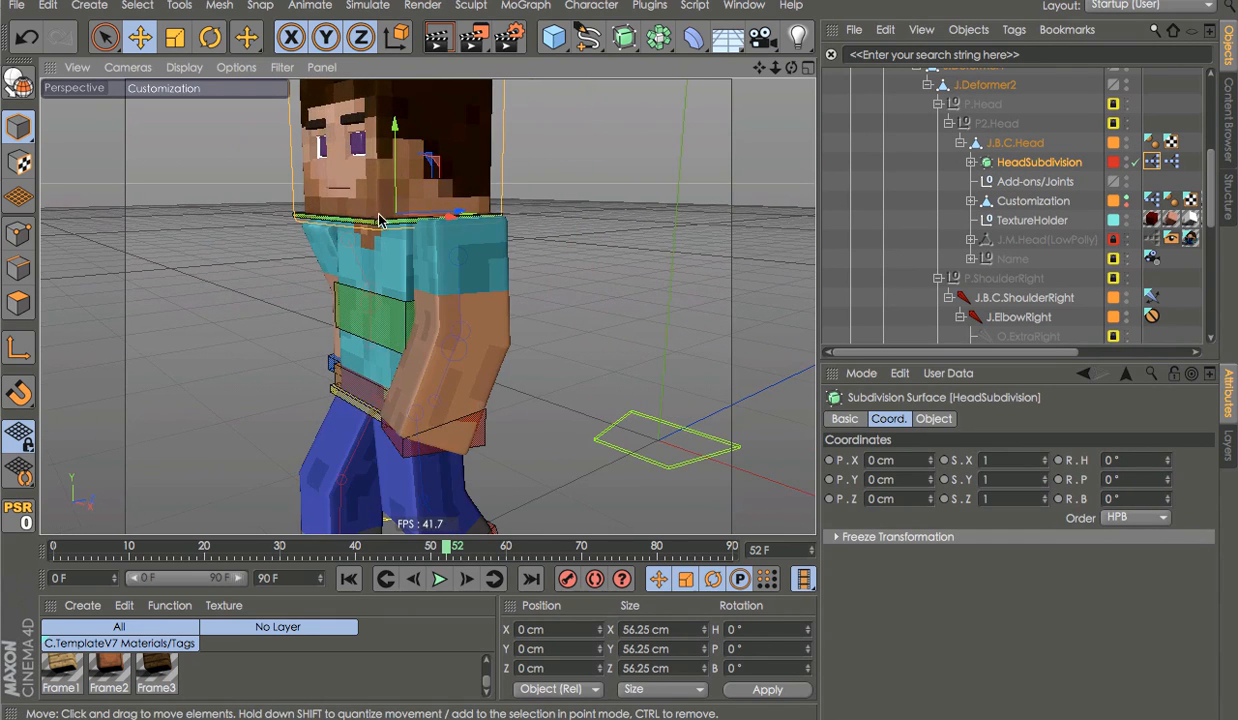
key("r")
left_click_drag(372, 220, 356, 232)
key("ctrl+z")
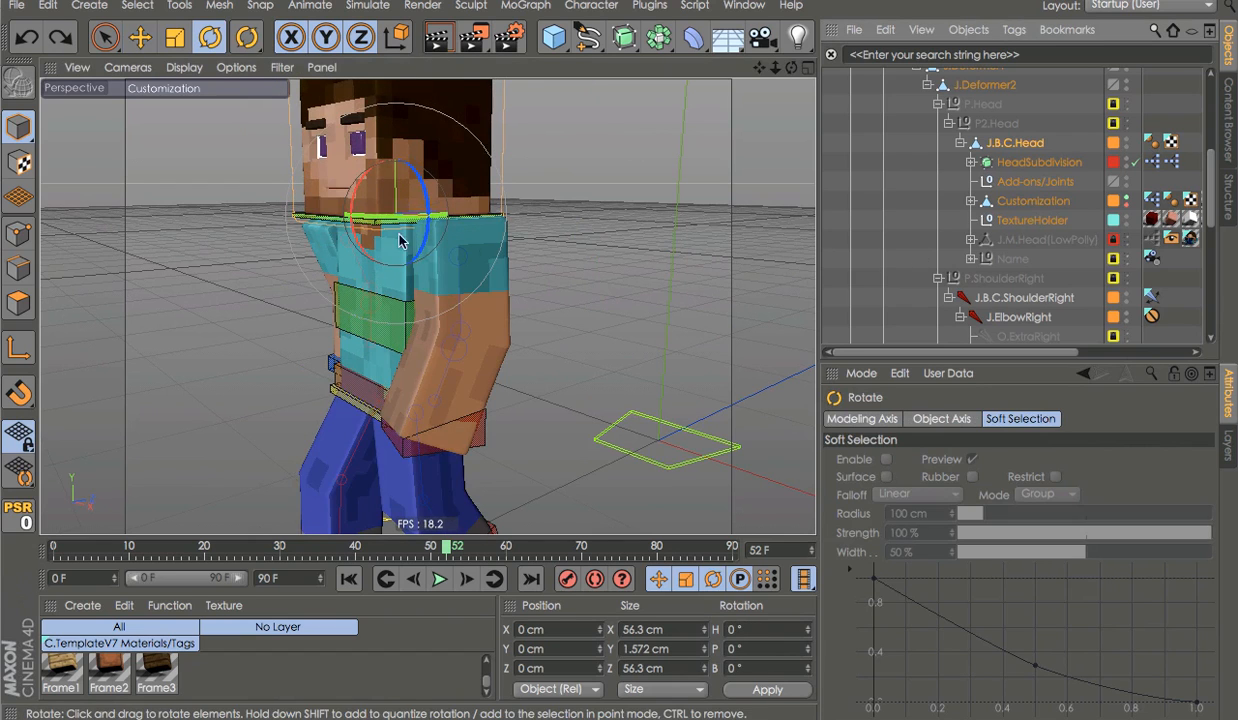
left_click_drag(392, 218, 338, 244)
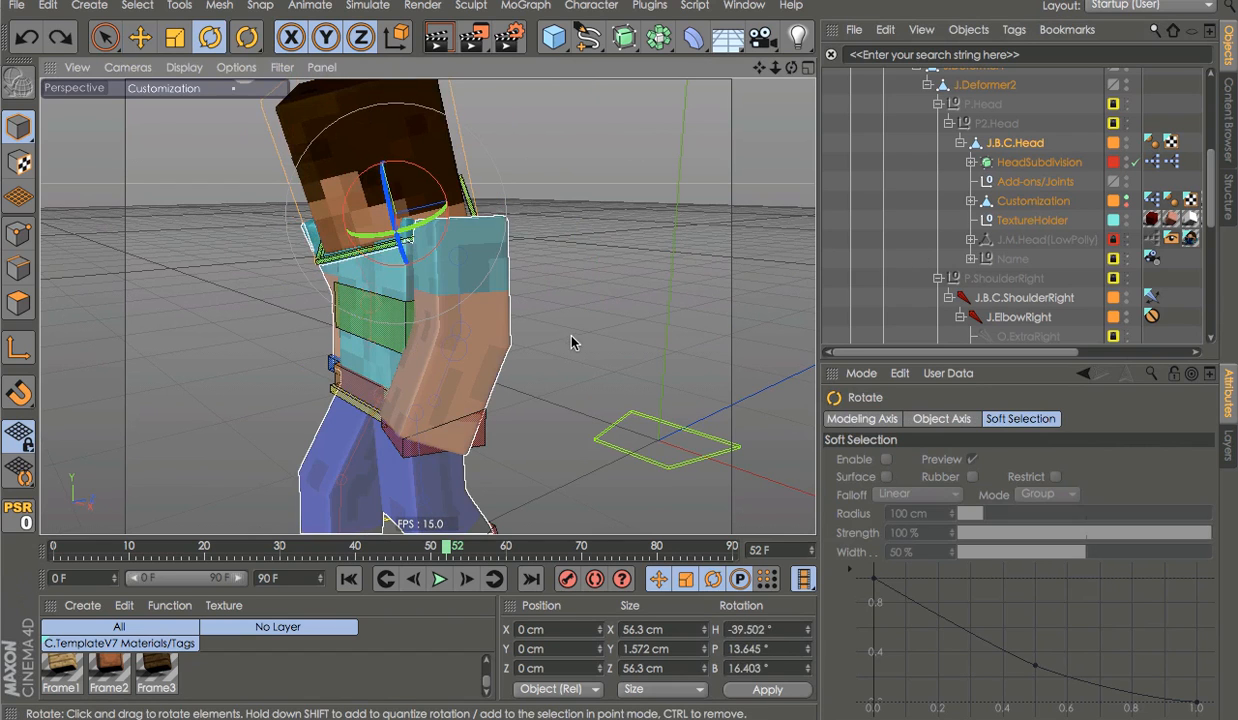
key("ctrl+z")
Scrub the timeline back to frame 0
left_click_drag(450, 547, 54, 547)
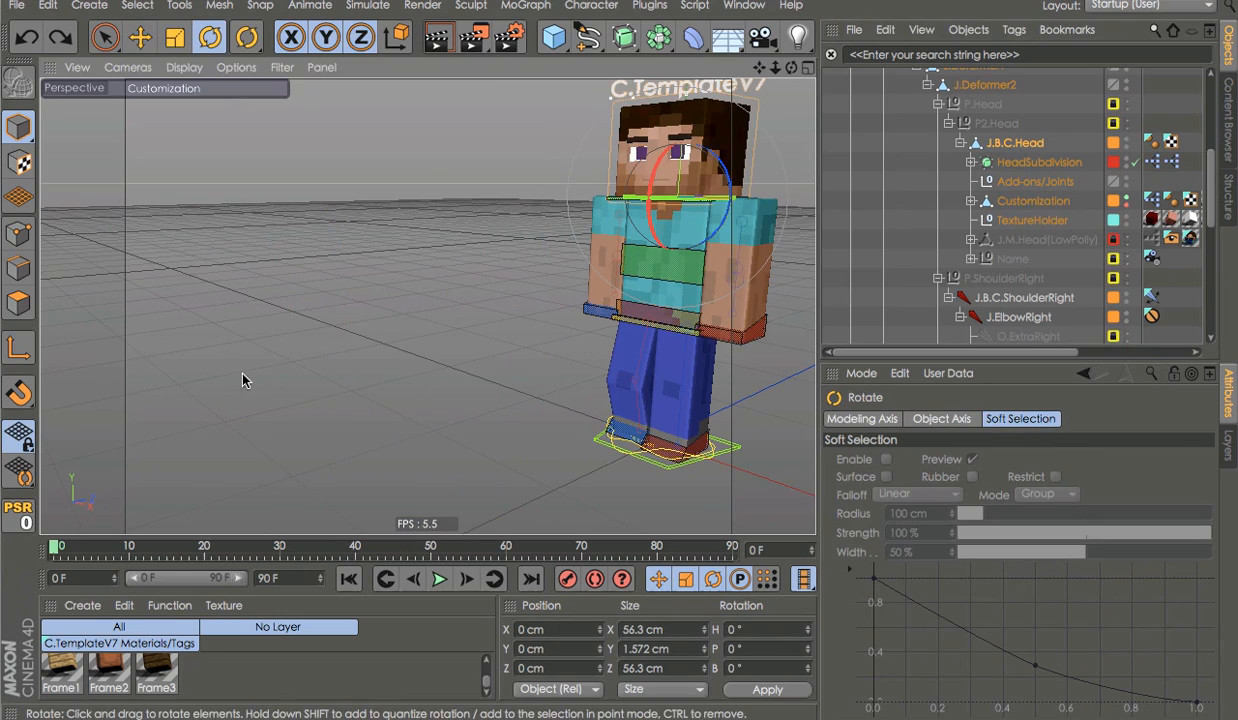
Play the animation to check how the head and body follow the auto-walk
left_click(335, 677)
middle_click_drag(627, 459, 495, 448, "alt")
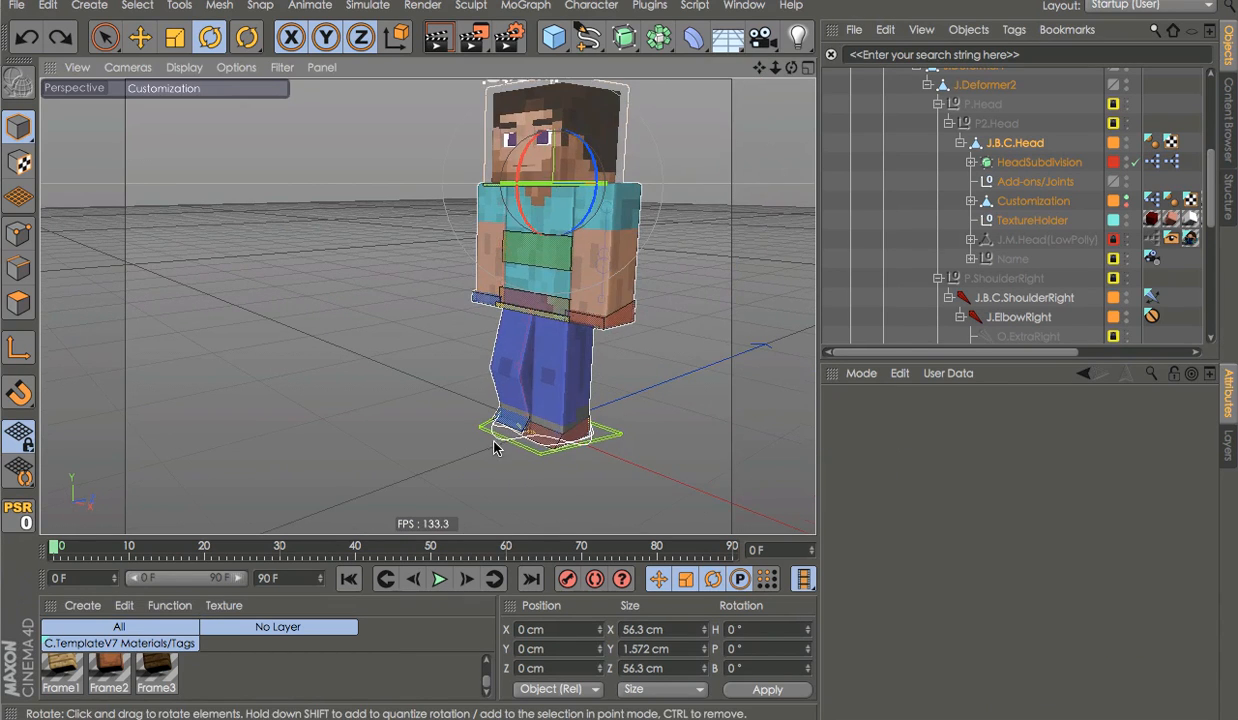
left_click(439, 579)
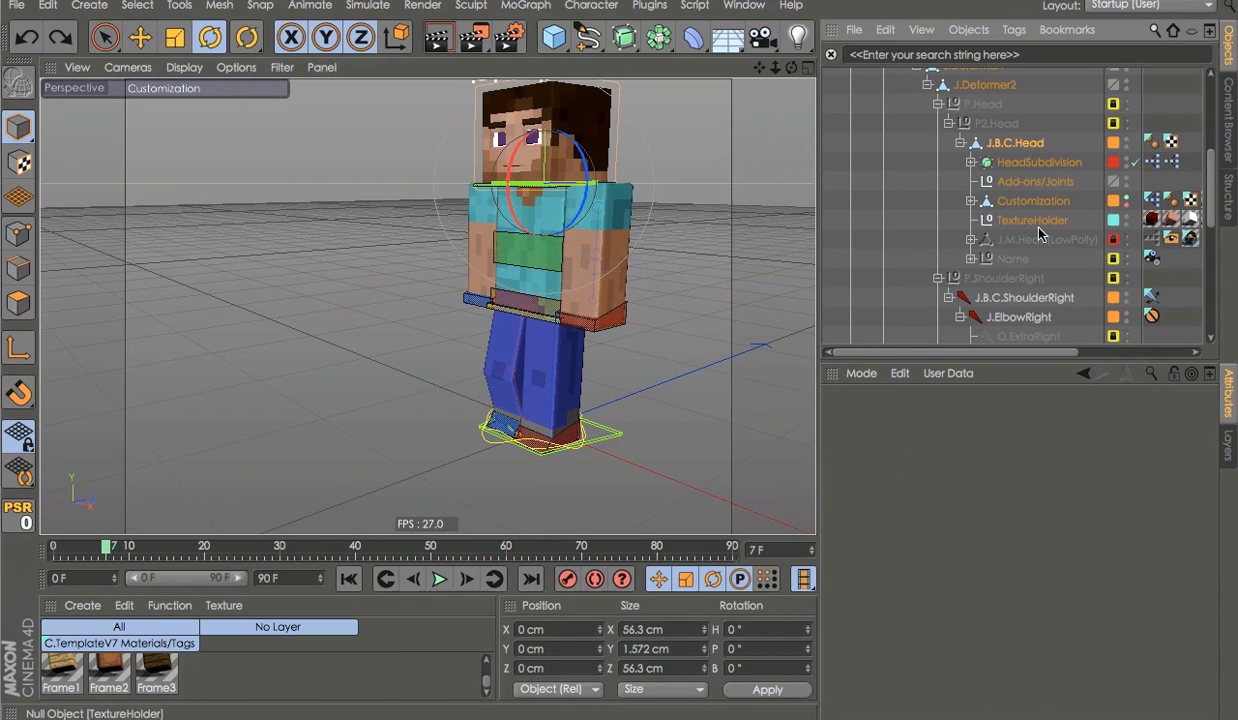
Collapse the whole C.TemplateV7 hierarchy and deselect everything
scroll(1013, 207, "up", 5)
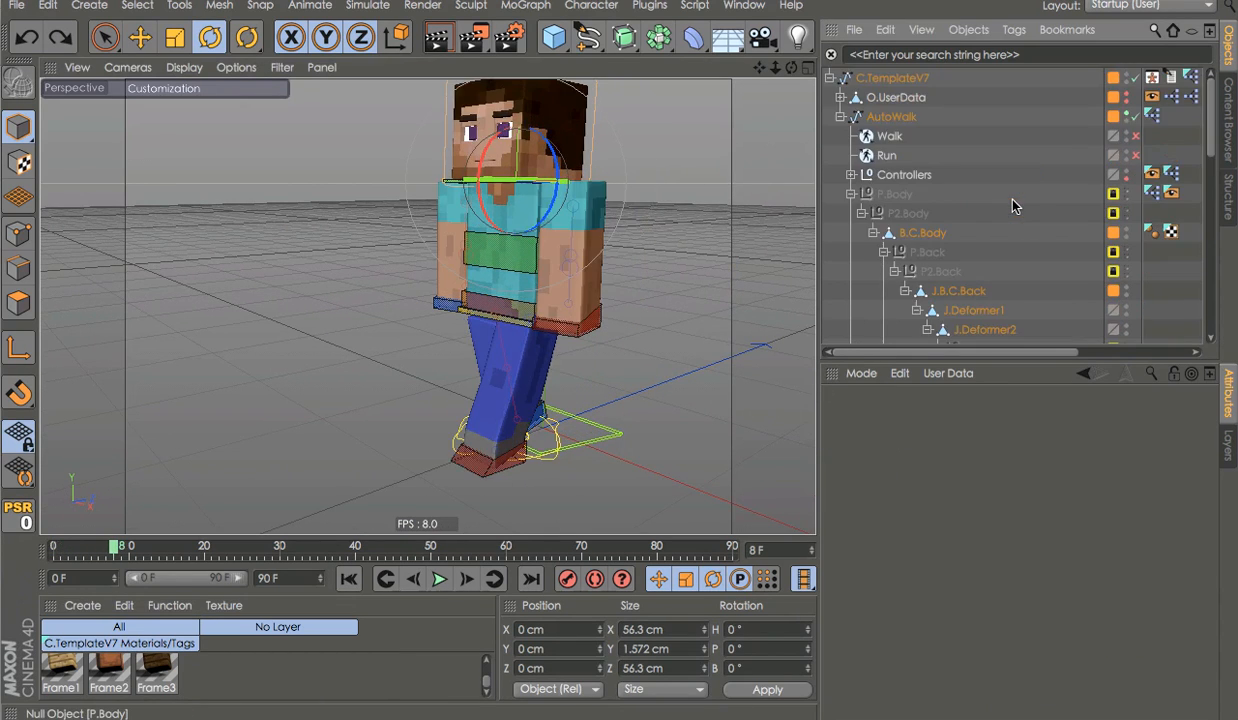
left_click(873, 232)
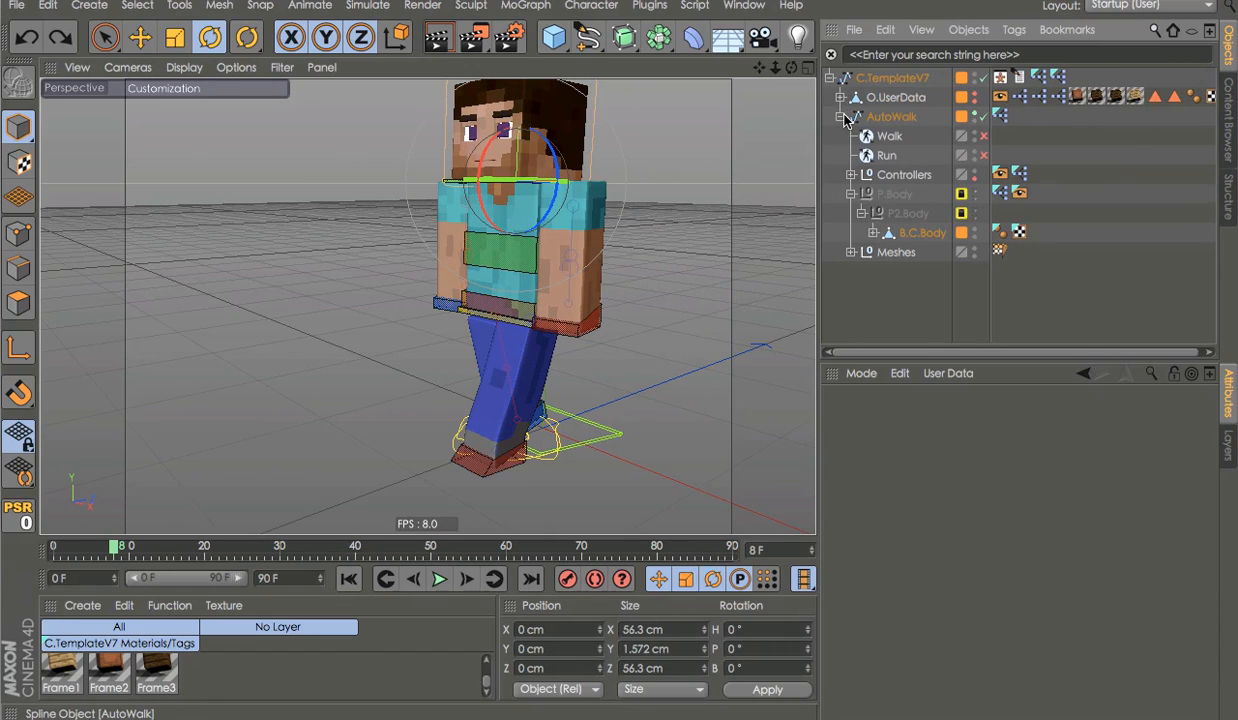
left_click(829, 78)
left_click(845, 78)
left_click(864, 221)
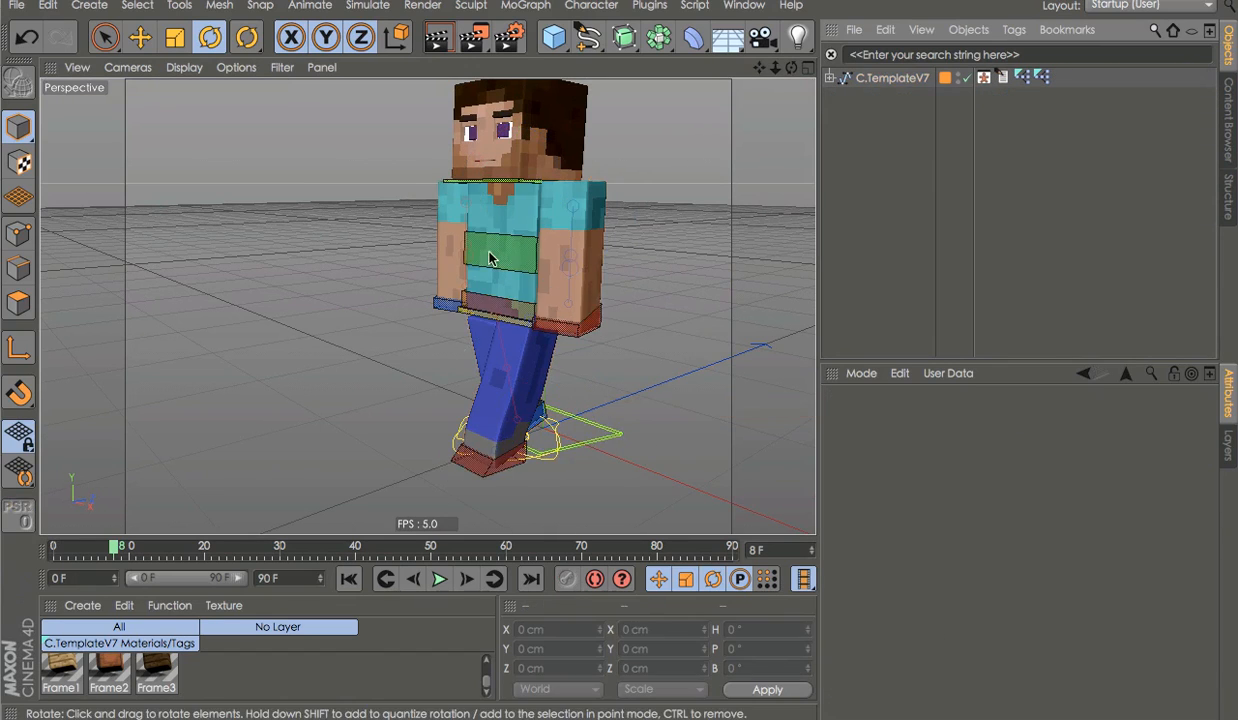
scroll(357, 248, "down", 5)
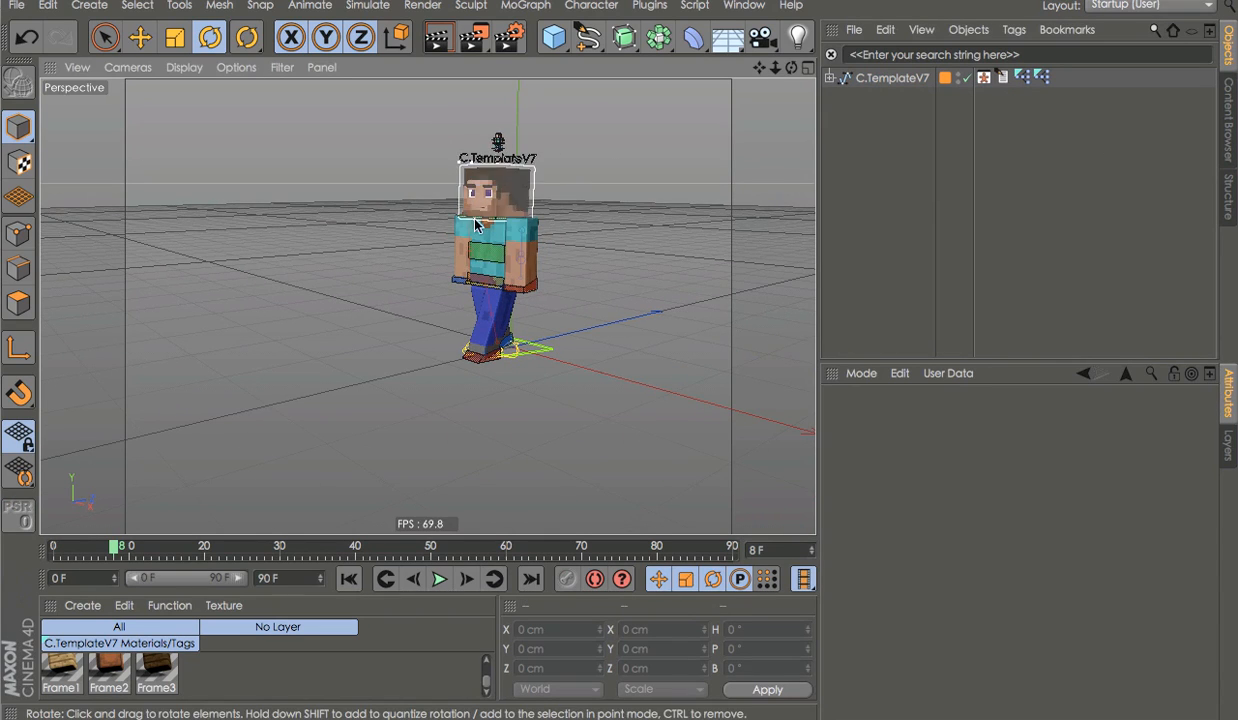
left_click_drag(493, 157, 412, 176, "alt")
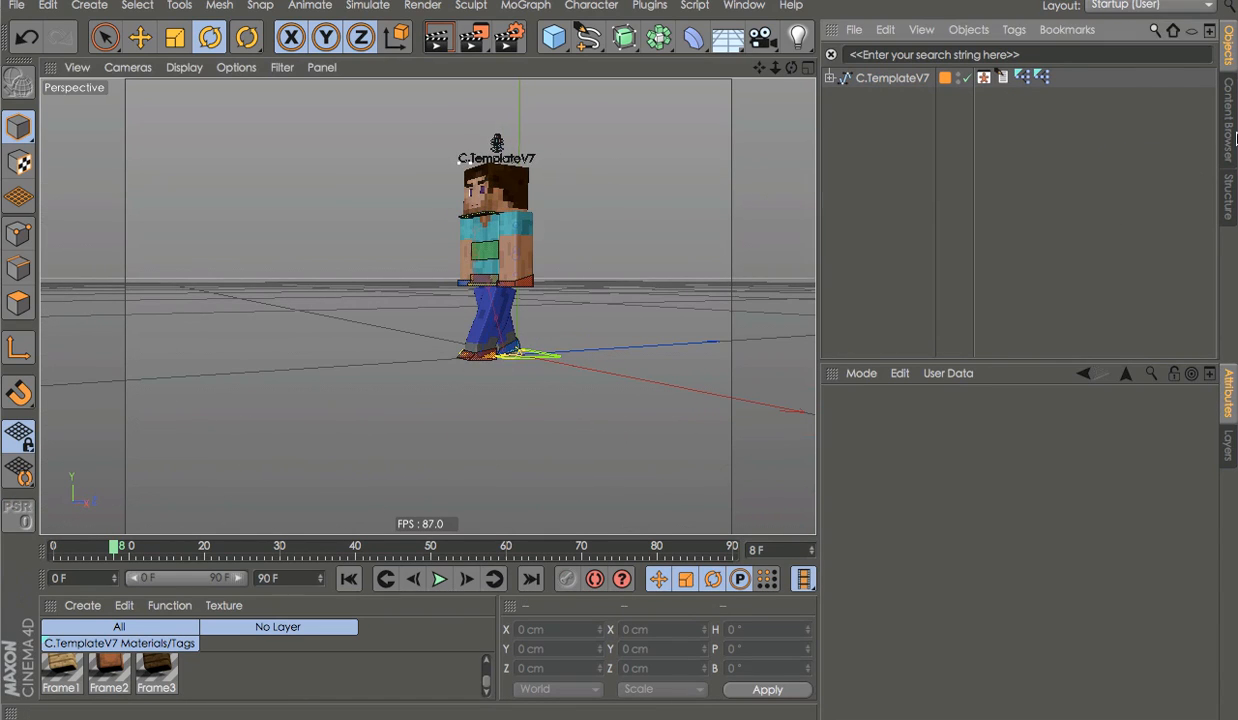
Examine the additional rig assets stored in the Other folder of the Extras library
left_click(1232, 95)
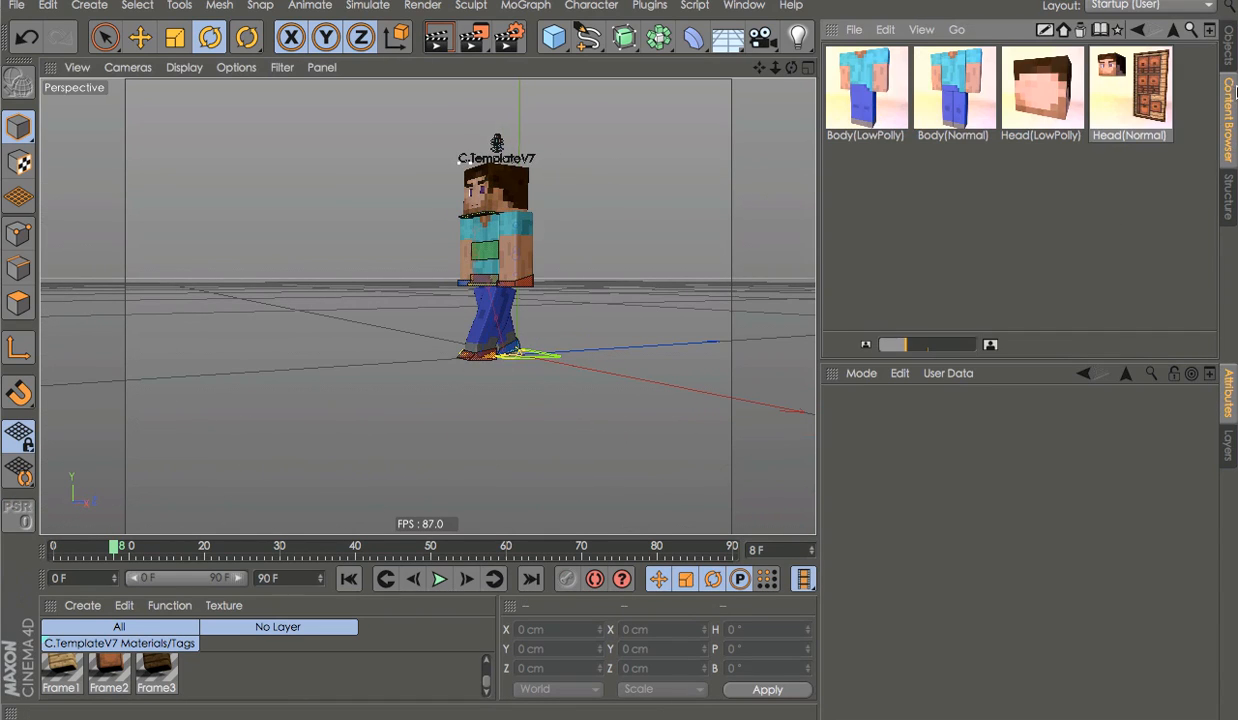
left_click(1172, 36)
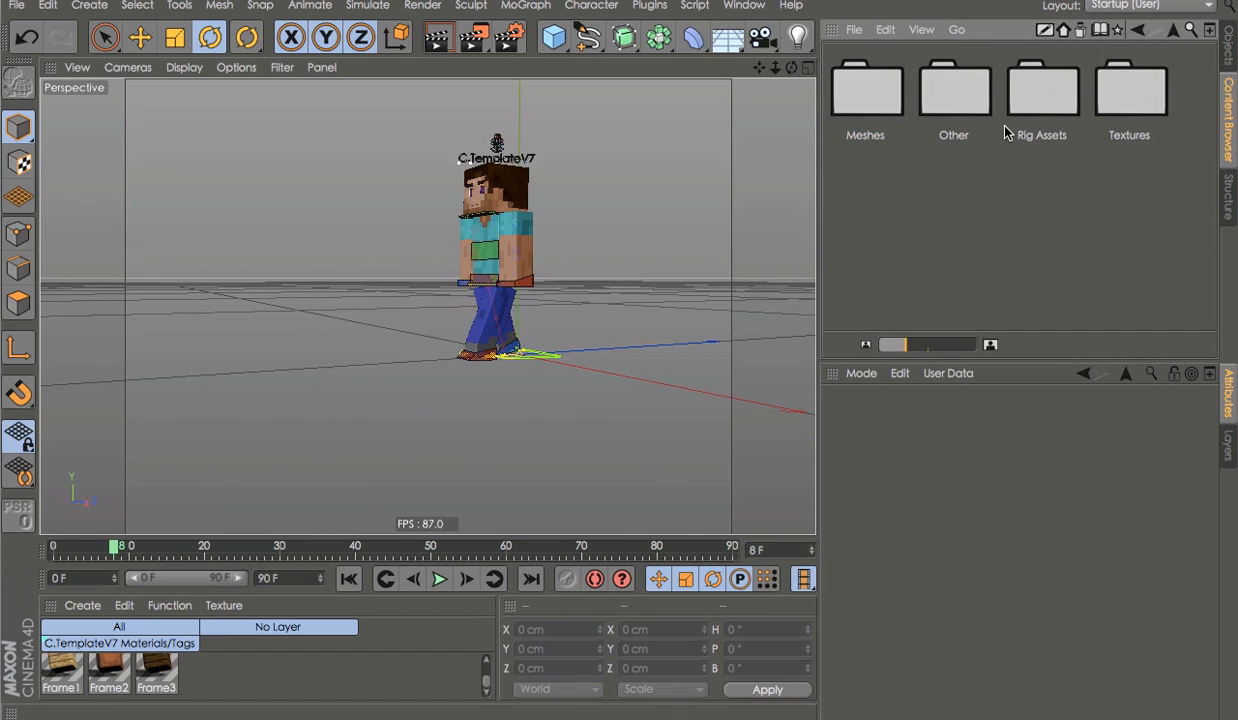
double_click(958, 100)
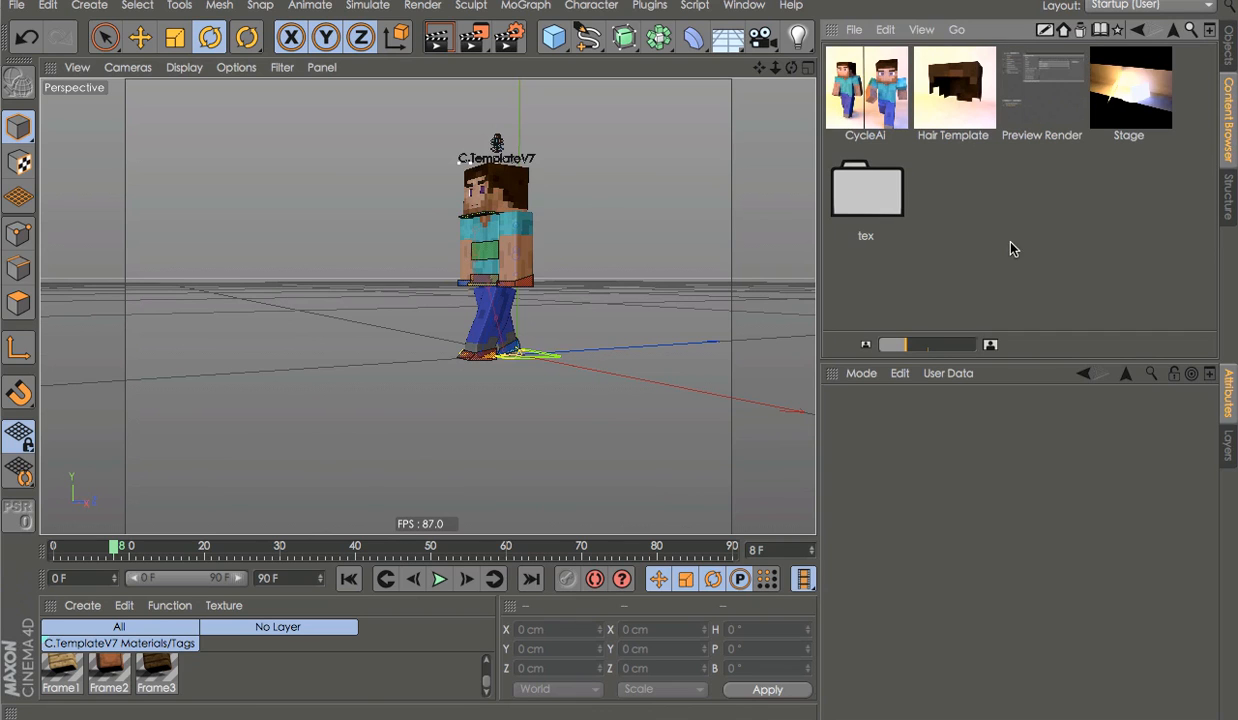
left_click_drag(556, 246, 642, 284, "alt")
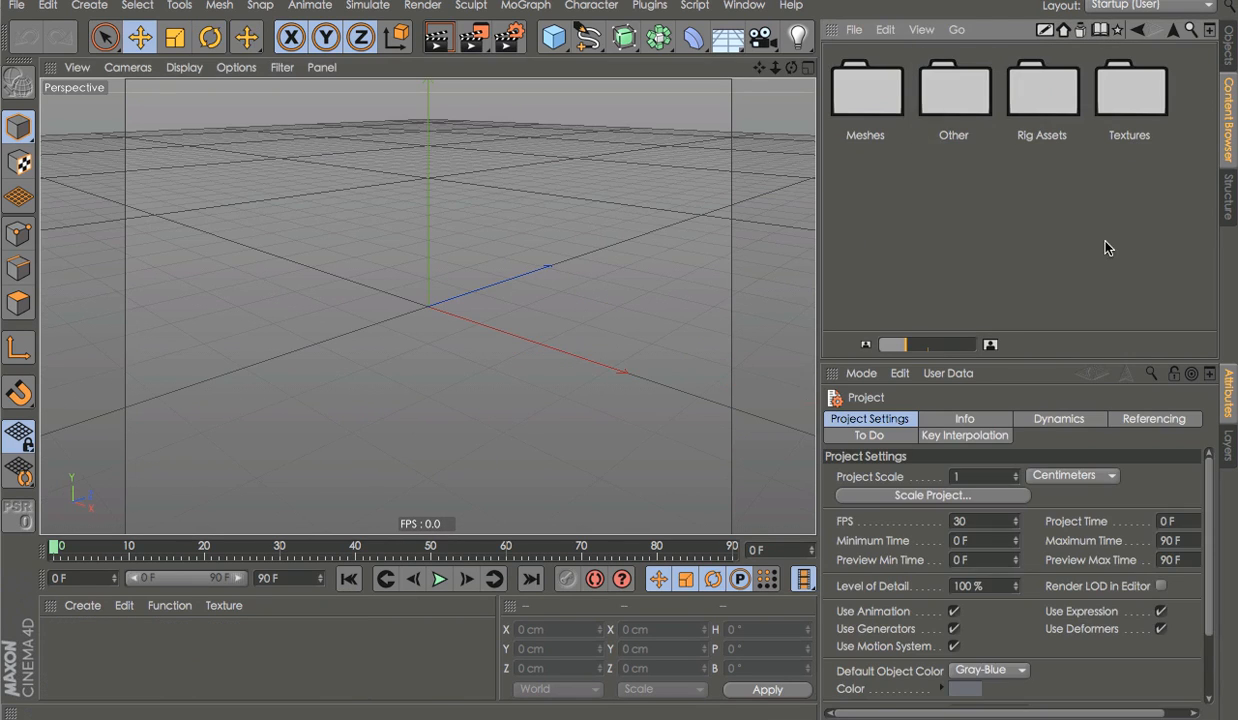
Load the third rig template into the empty scene and add the CycleAi asset from Extras > Other
left_click(1171, 28)
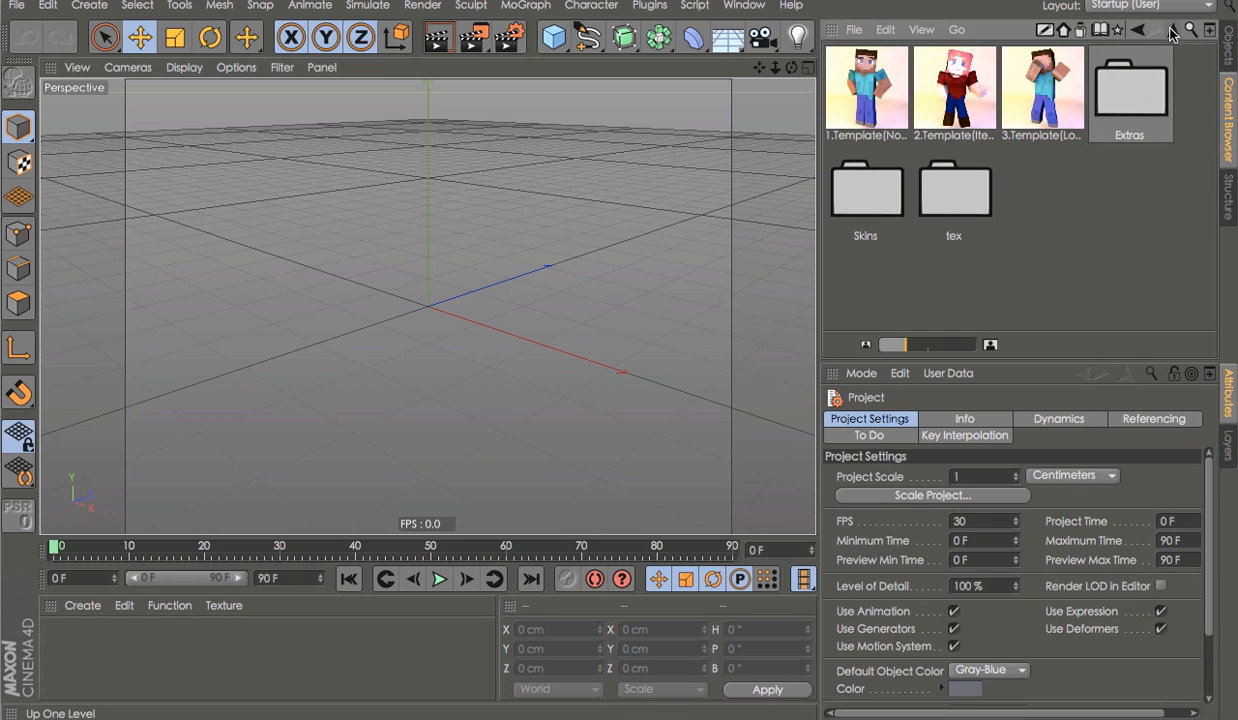
double_click(1049, 65)
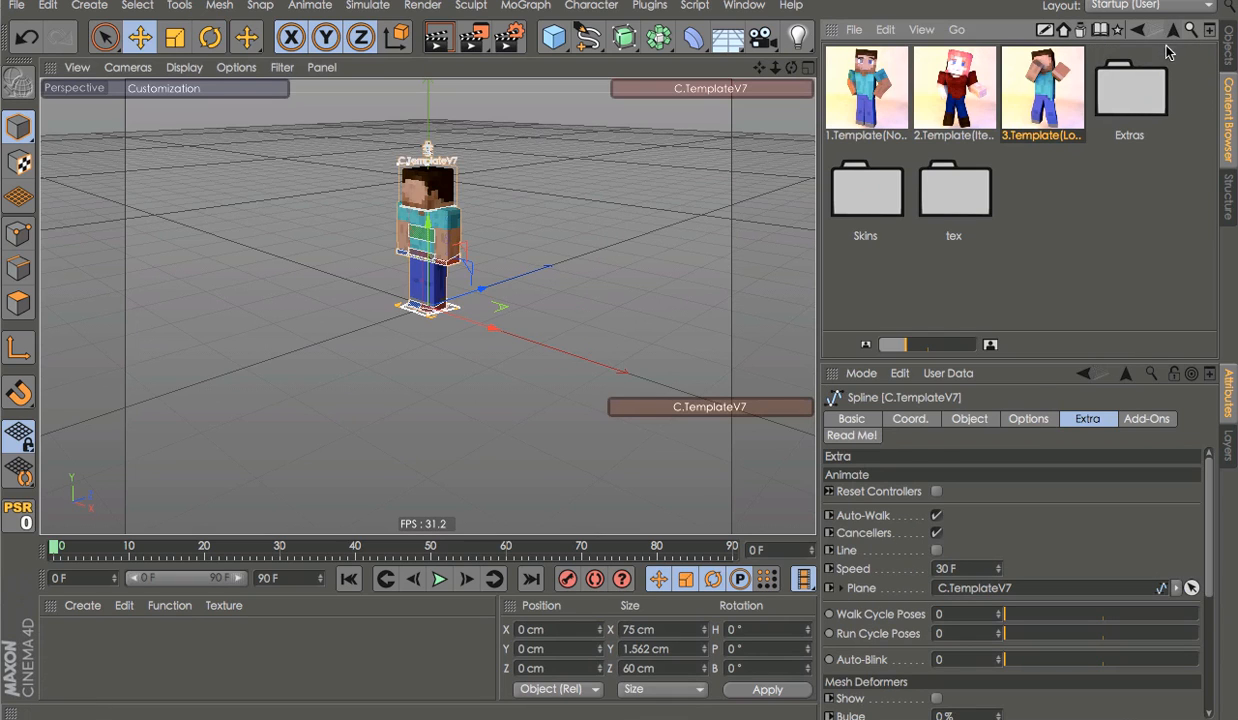
double_click(1113, 132)
double_click(967, 80)
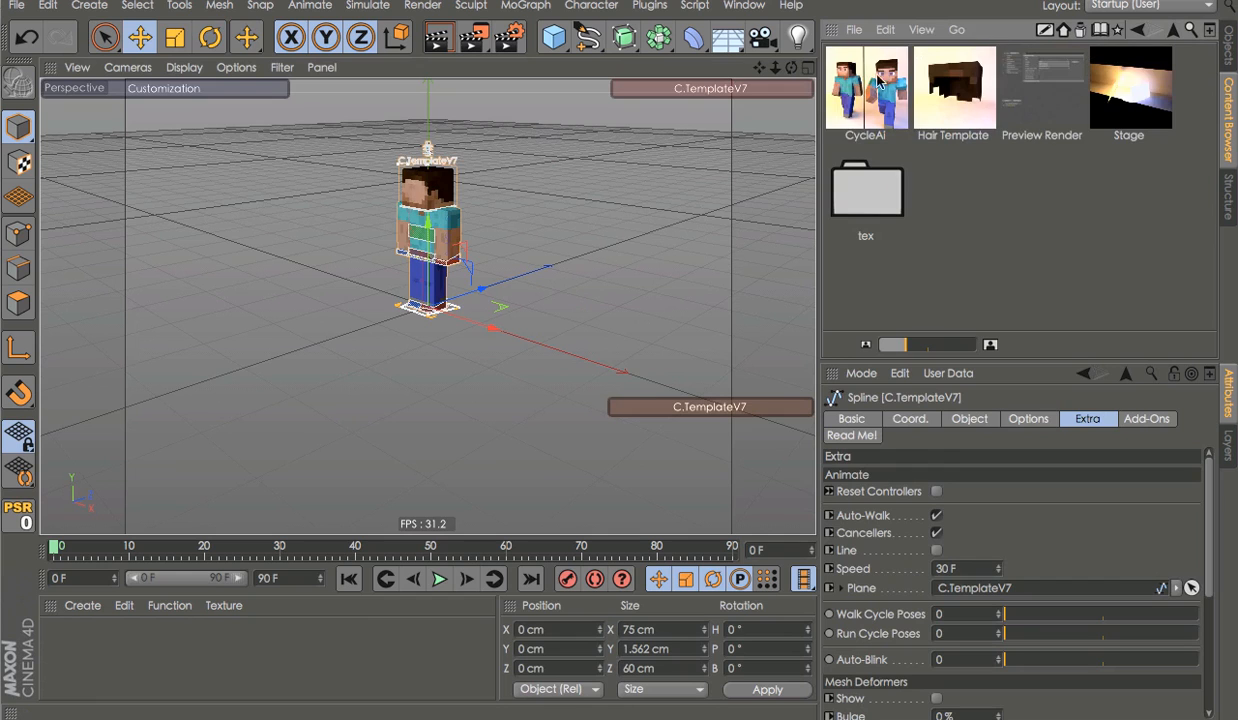
double_click(865, 90)
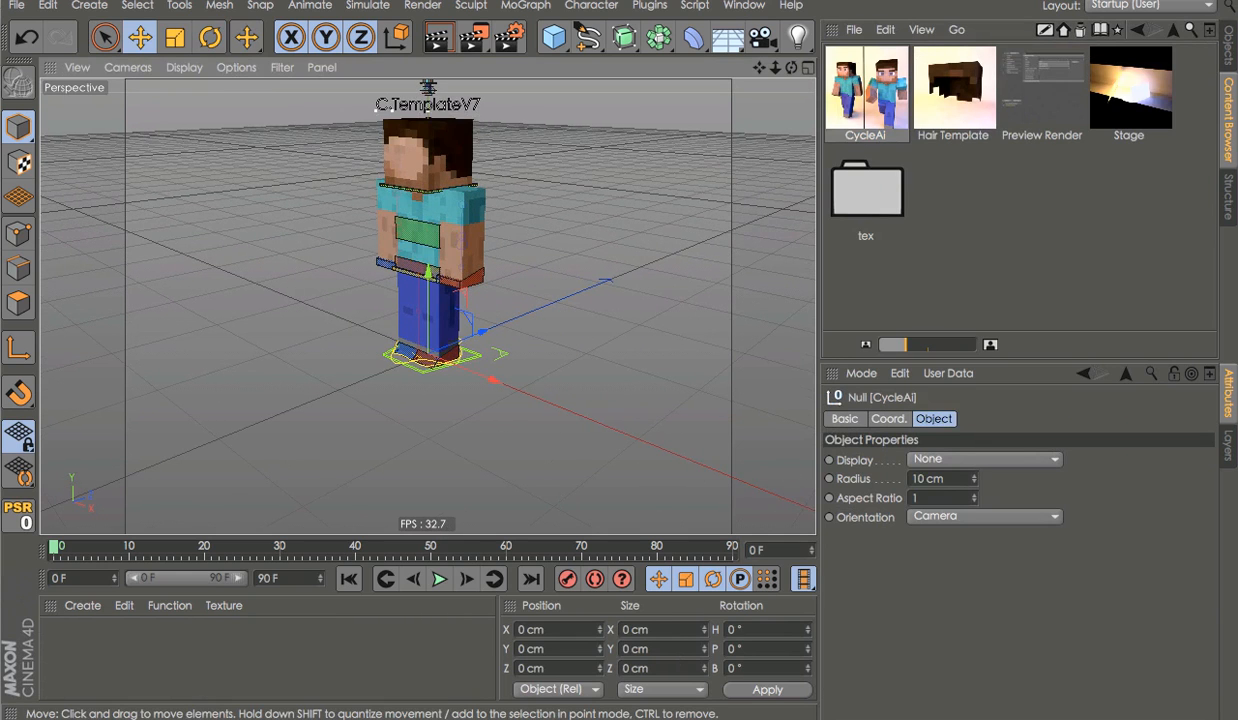
Delete the Auto-Walk (My Prized Possession) XPresso tag from the CycleAi null
left_click(1228, 45)
double_click(984, 54)
double_click(1044, 54)
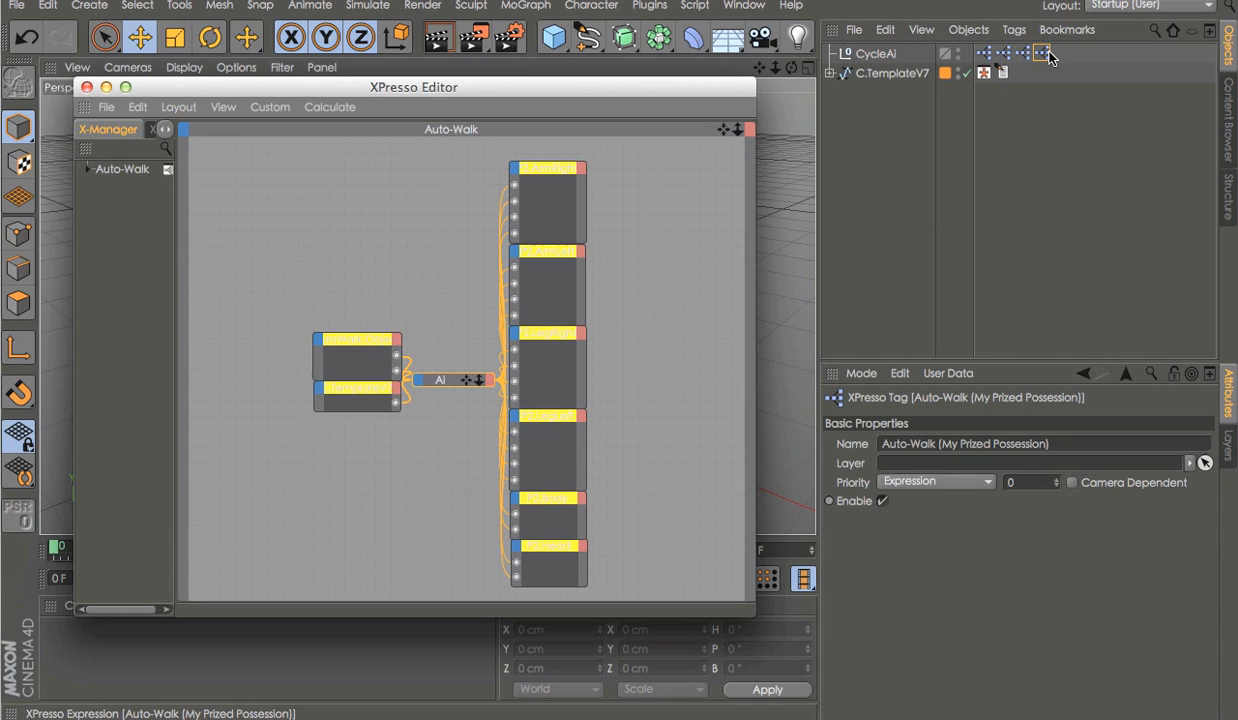
key("Delete")
Move the three remaining XPresso tags from CycleAi to C.TemplateV7 and close the XPresso Editor
left_click(1021, 57)
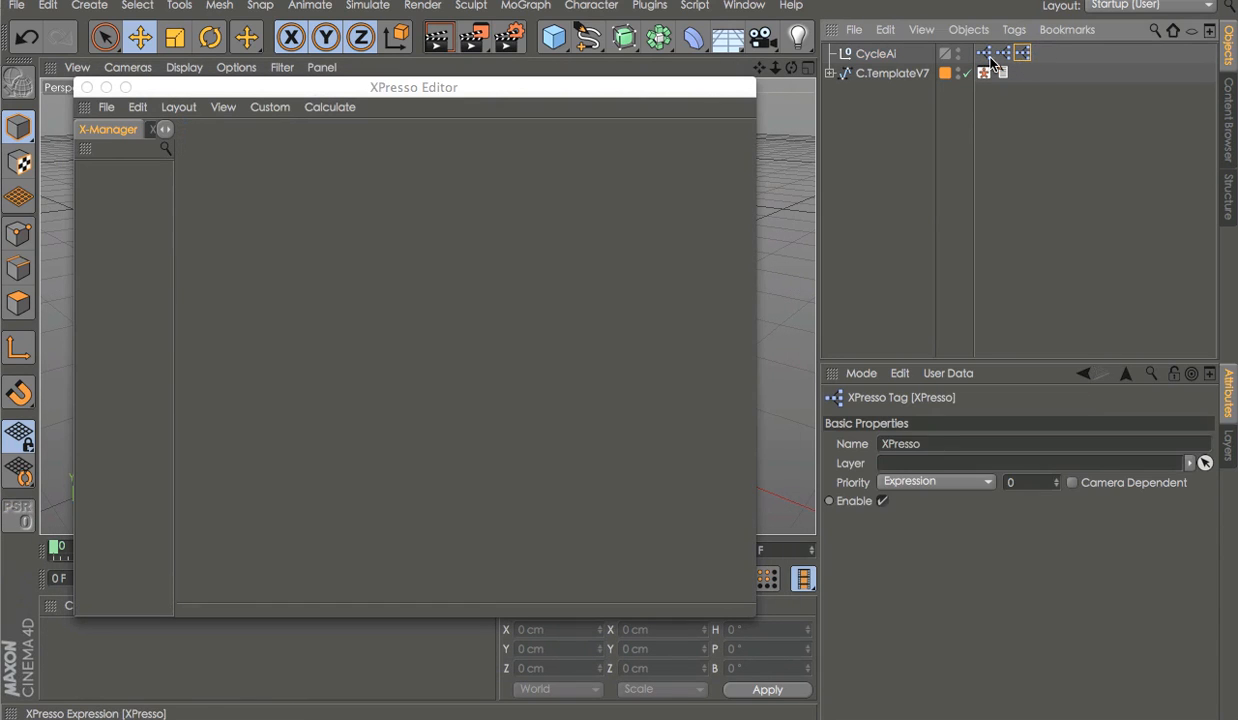
left_click(989, 57, "shift")
left_click_drag(990, 56, 1028, 75)
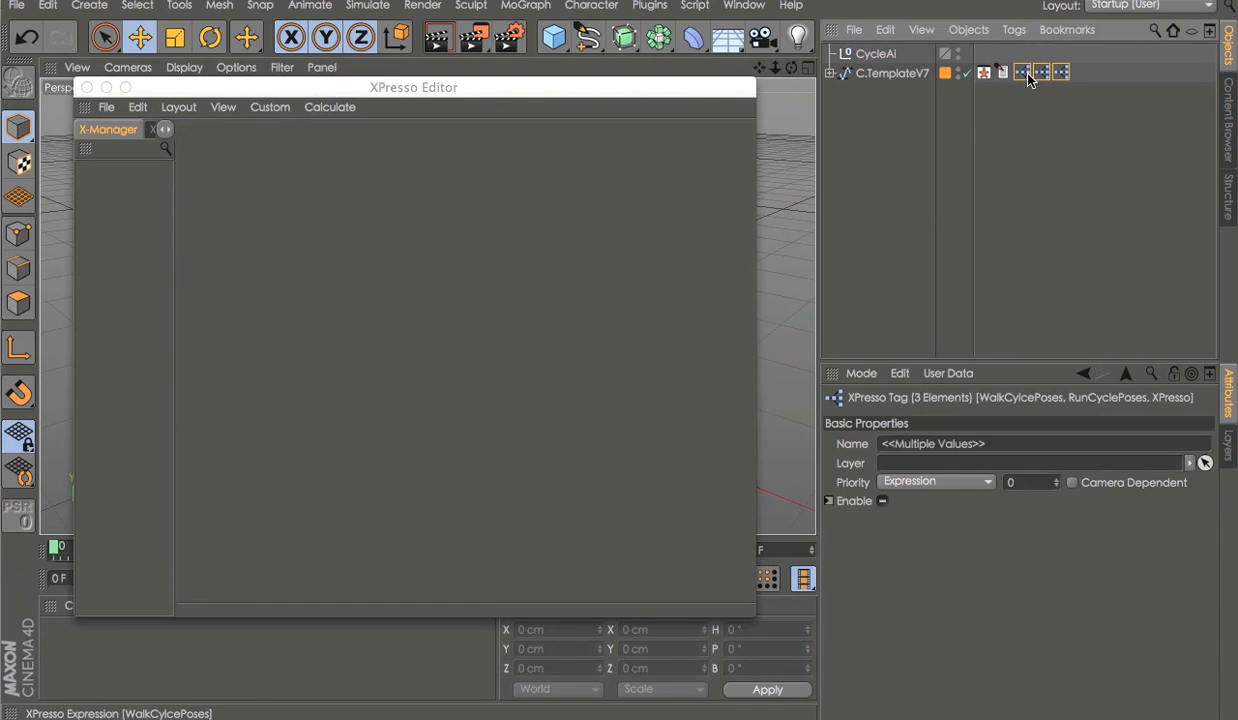
left_click(88, 87)
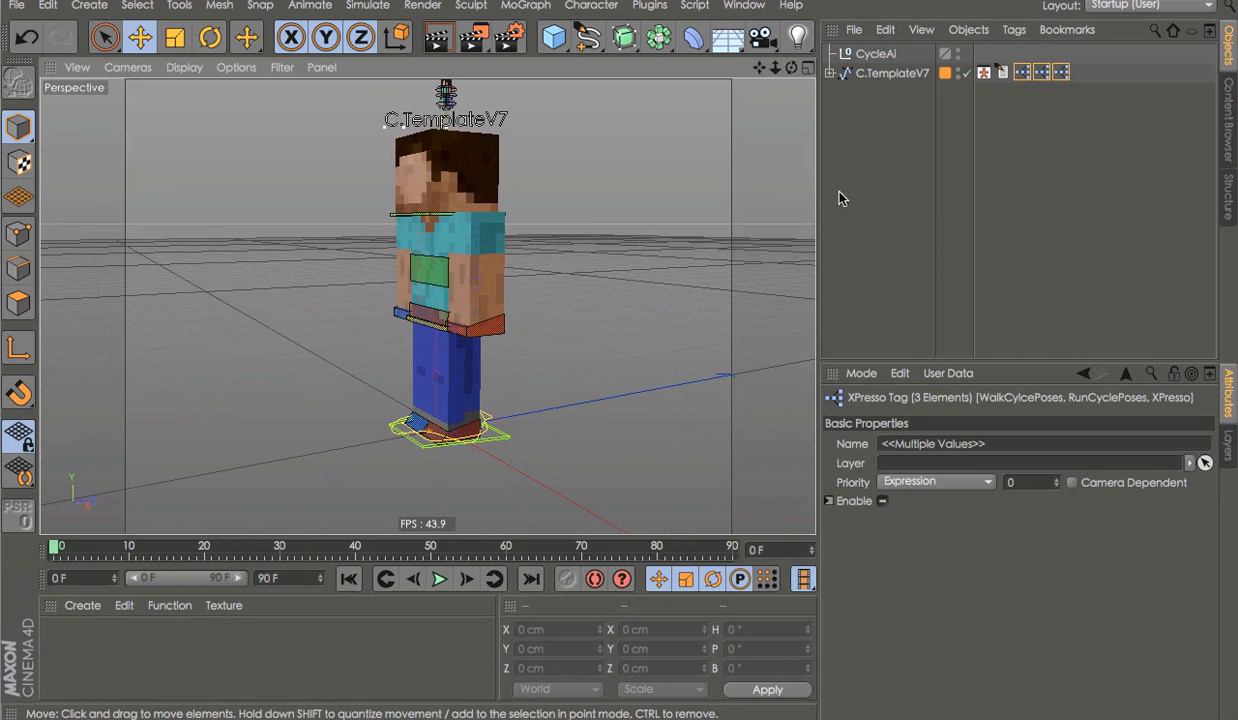
Inspect the node graphs of the three XPresso tags moved onto C.TemplateV7
double_click(1041, 72)
left_click(1024, 73)
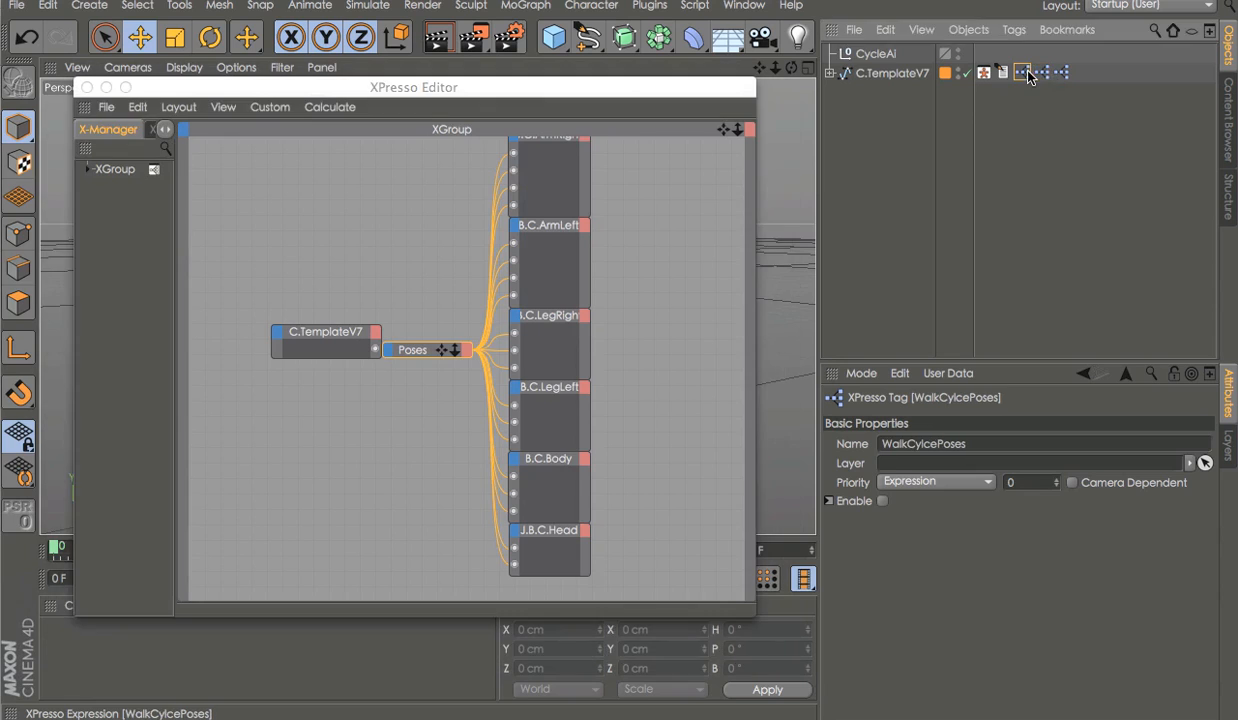
double_click(1027, 75)
double_click(1062, 72)
left_click(1042, 73)
left_click(1024, 72)
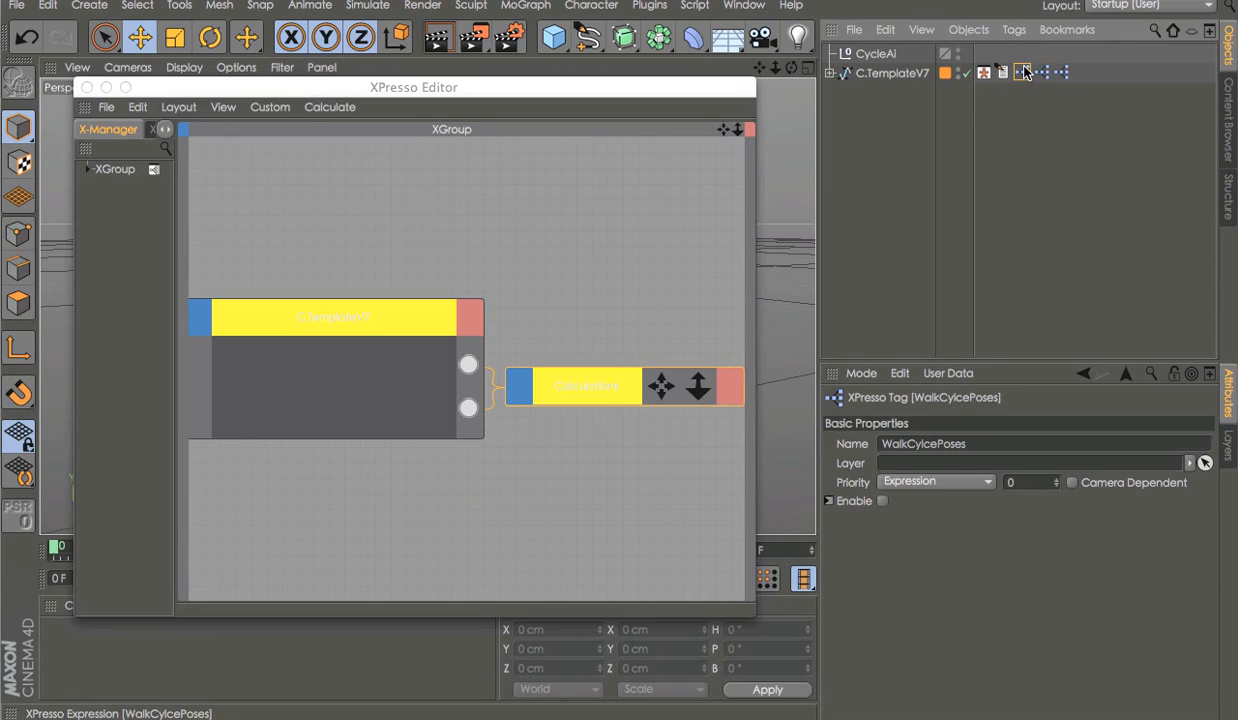
Delete the CycleAi null and link the C.TemplateV7 object to its node in the WalkCylcePoses graph
left_click(878, 54)
key("Delete")
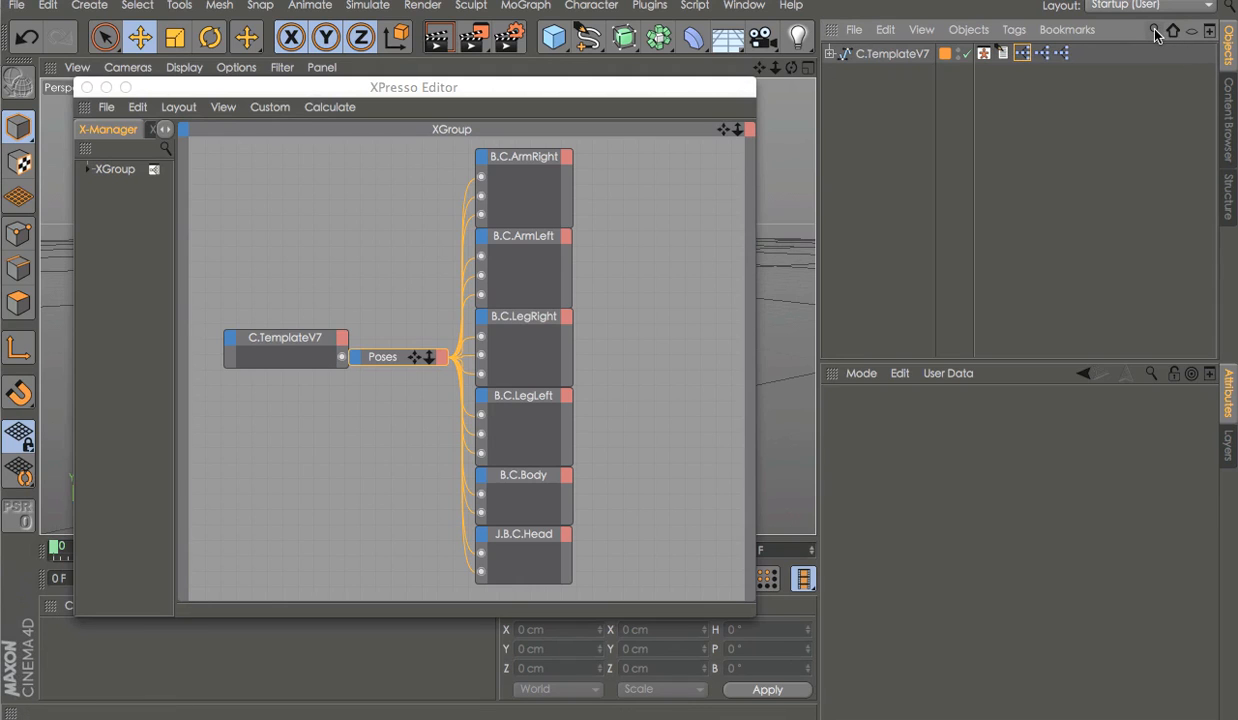
left_click(1020, 54)
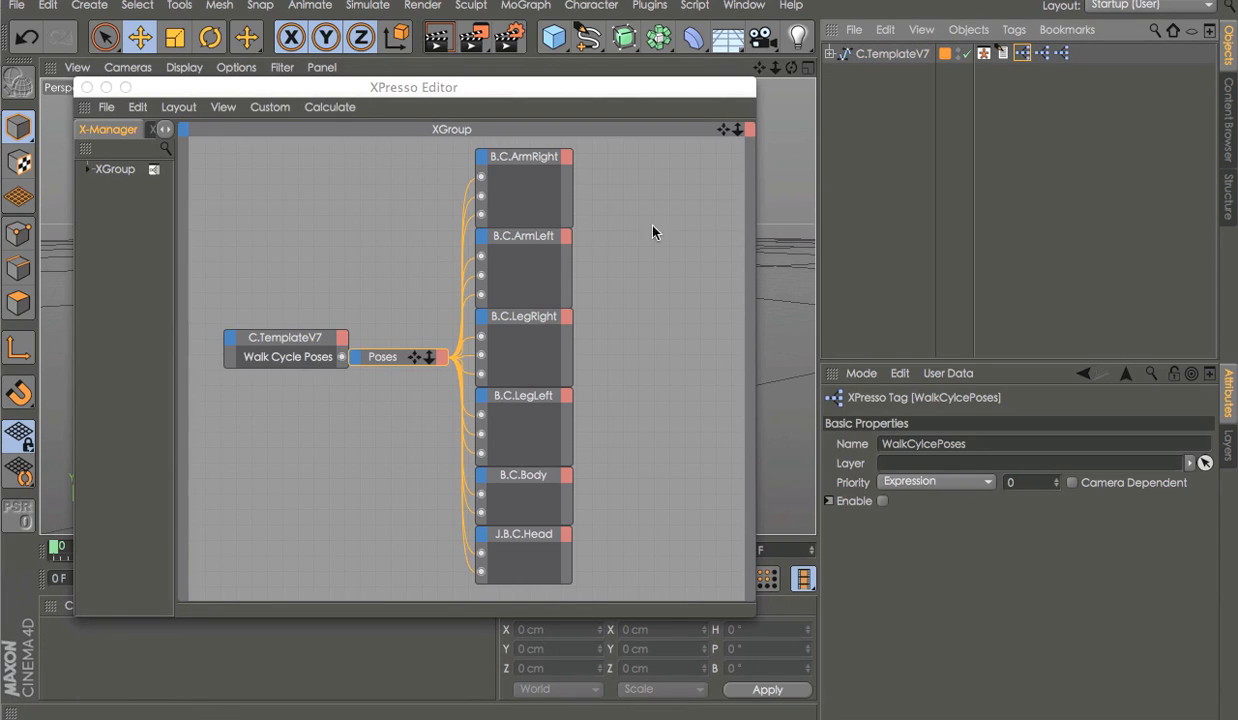
Filter the objects by "b.c." and link B.C.ArmRight and B.C.ArmLeft to their matching nodes in the WalkCylcePoses graph
left_click(1155, 31)
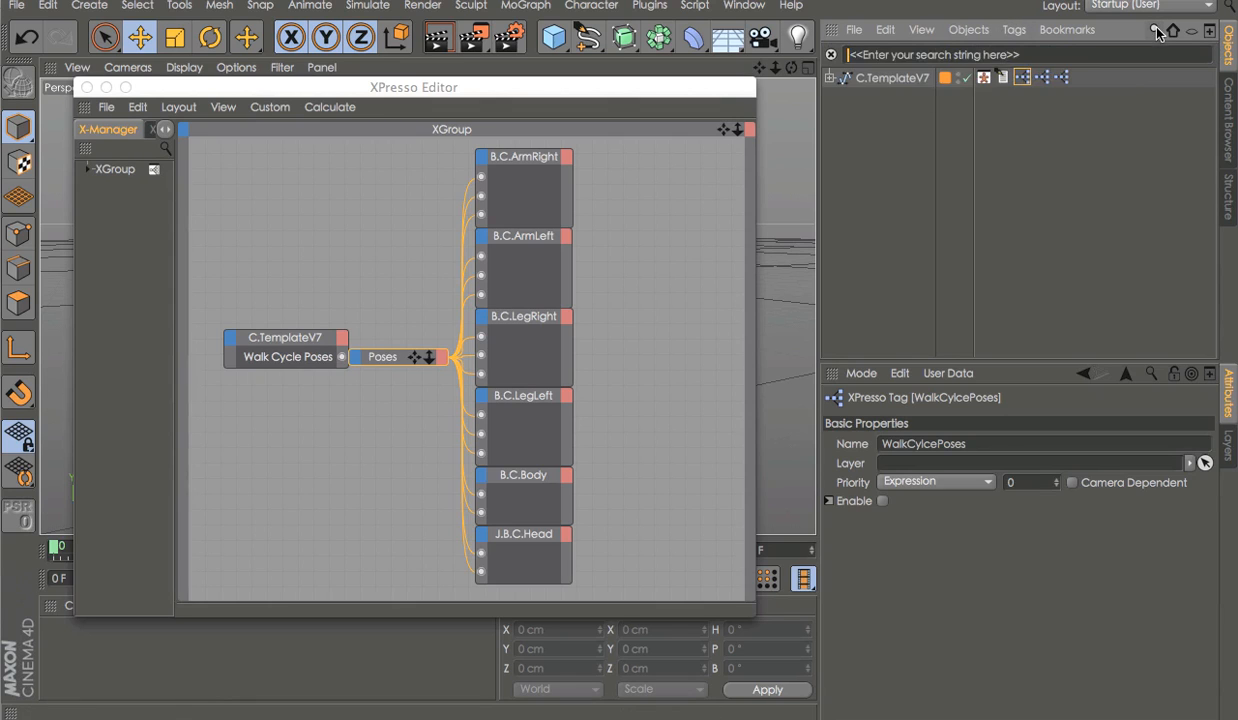
type("c")
key("BackSpace")
type("b.c.")
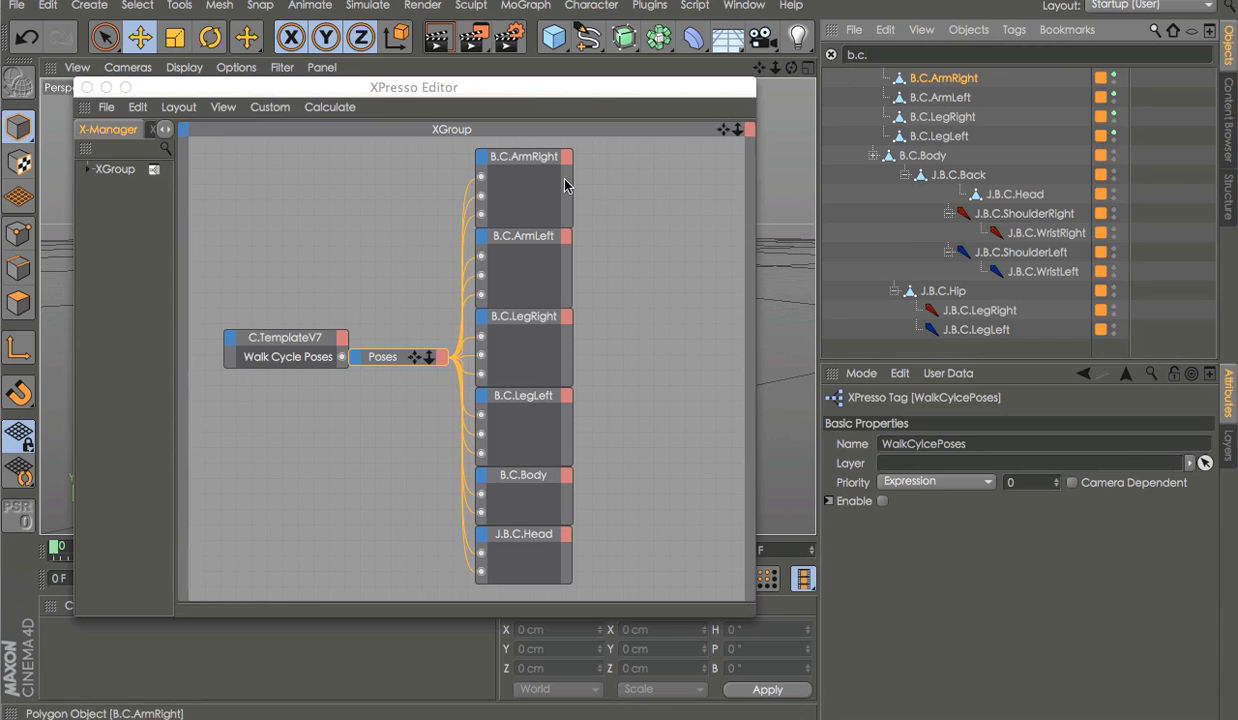
left_click_drag(564, 180, 564, 180)
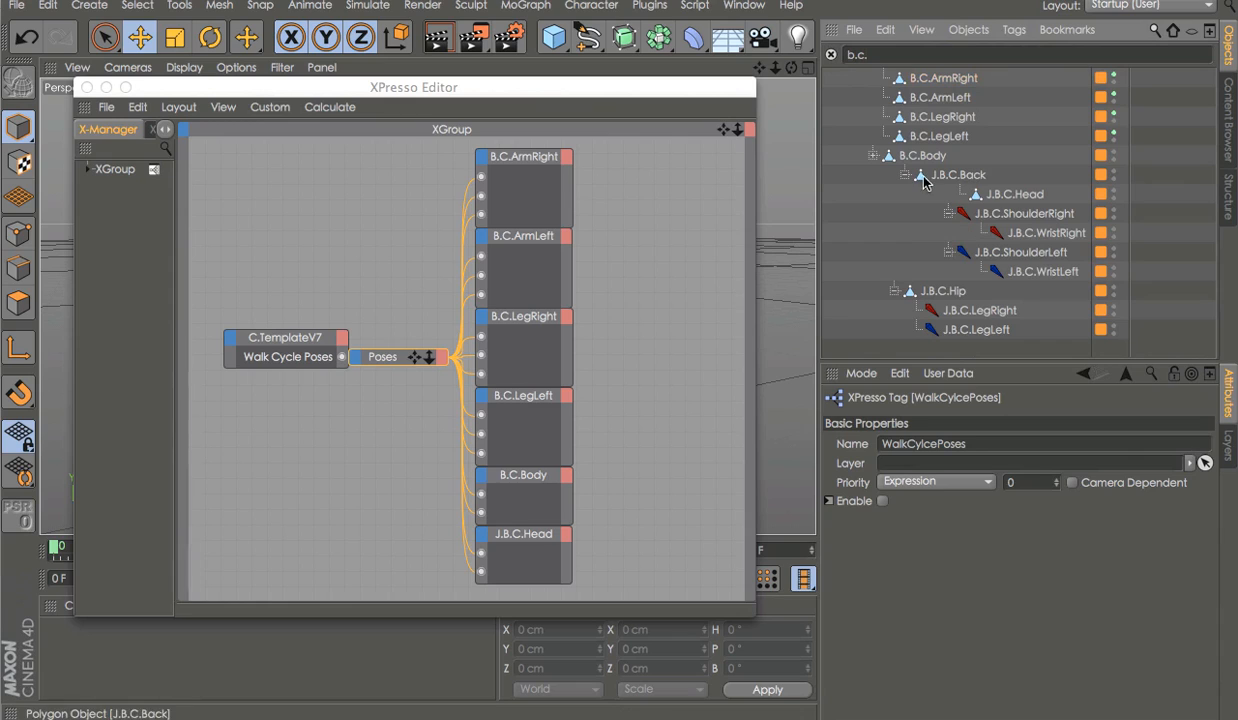
left_click_drag(908, 76, 537, 184)
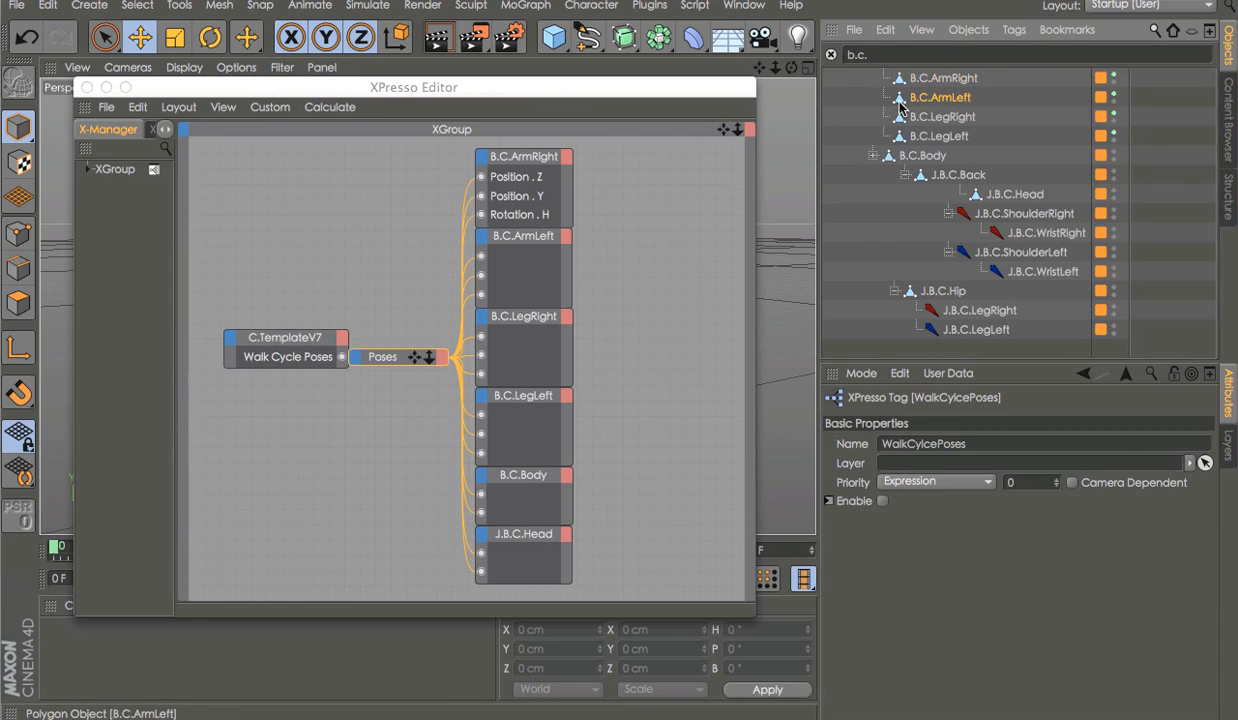
left_click_drag(900, 105, 517, 270)
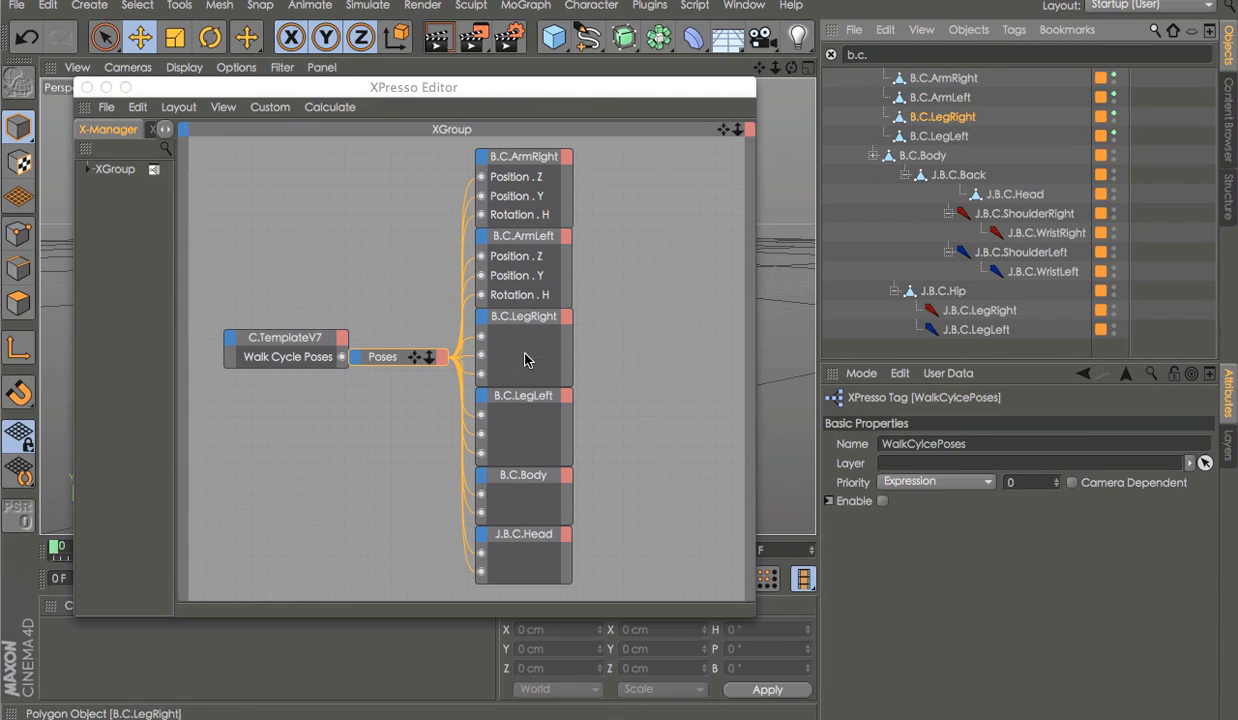
Link B.C.LegRight, B.C.LegLeft, B.C.Body and J.B.C.Head to their matching nodes in the WalkCylcePoses graph
left_click_drag(527, 360, 527, 360)
left_click_drag(623, 366, 521, 425)
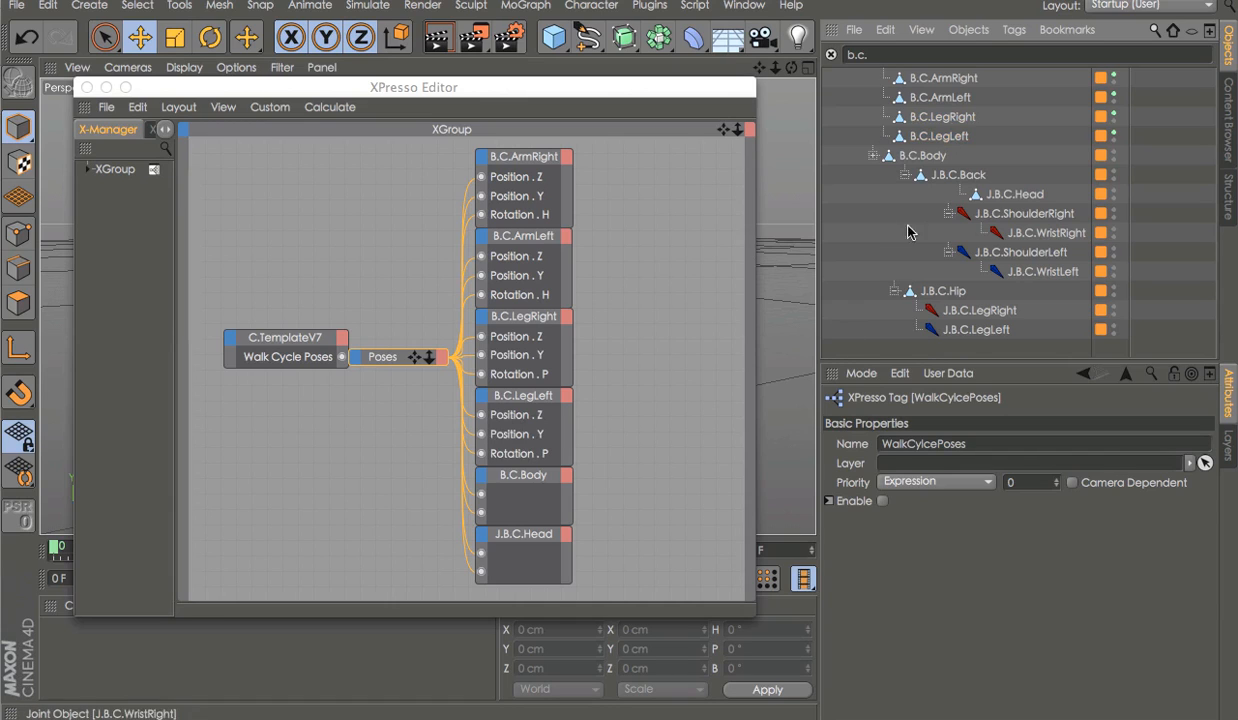
left_click_drag(921, 156, 935, 163)
left_click_drag(570, 463, 515, 485)
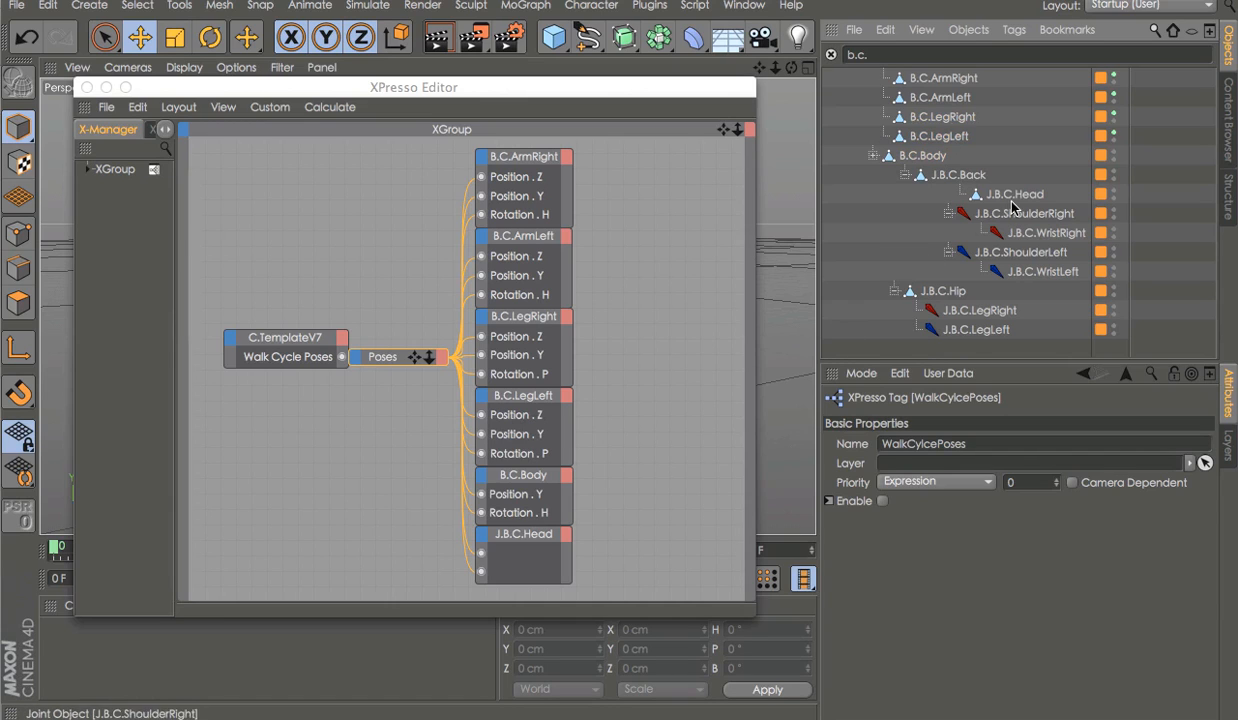
left_click_drag(980, 196, 567, 447)
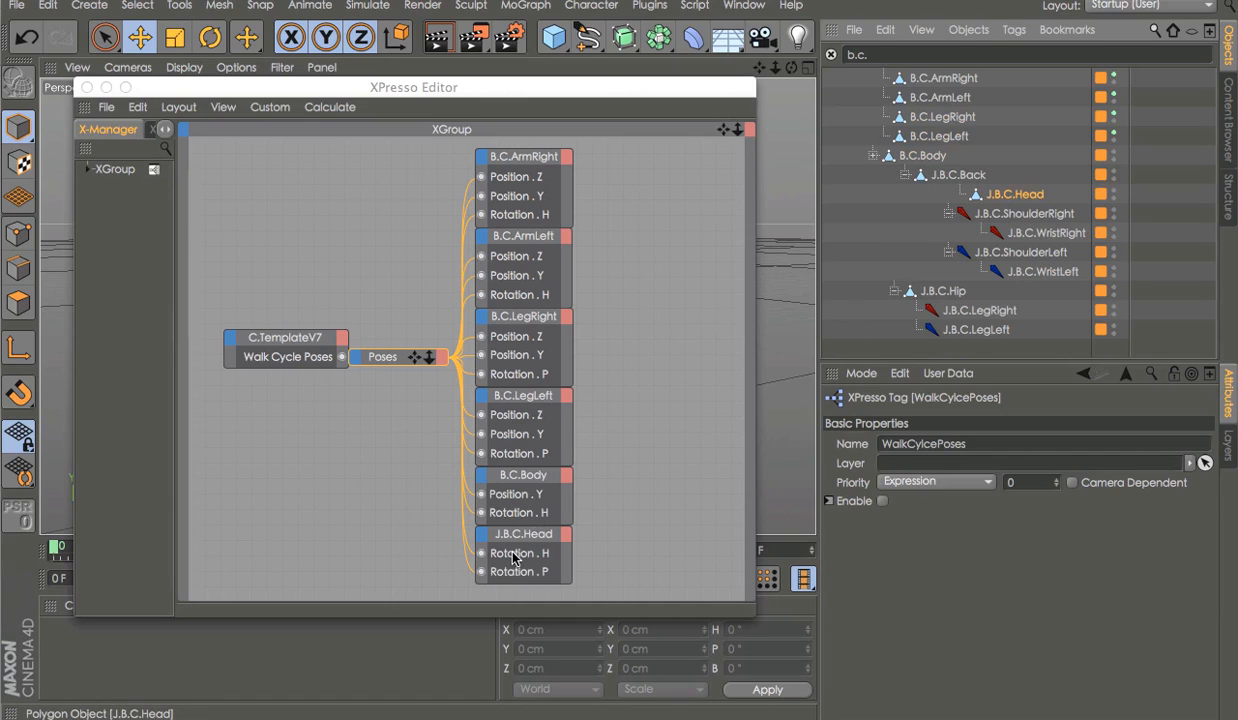
Clear the object filter and link the C.TemplateV7 object to its node in the RunCyclePoses graph
double_click(1019, 54)
key("BackSpace")
left_click(1041, 77)
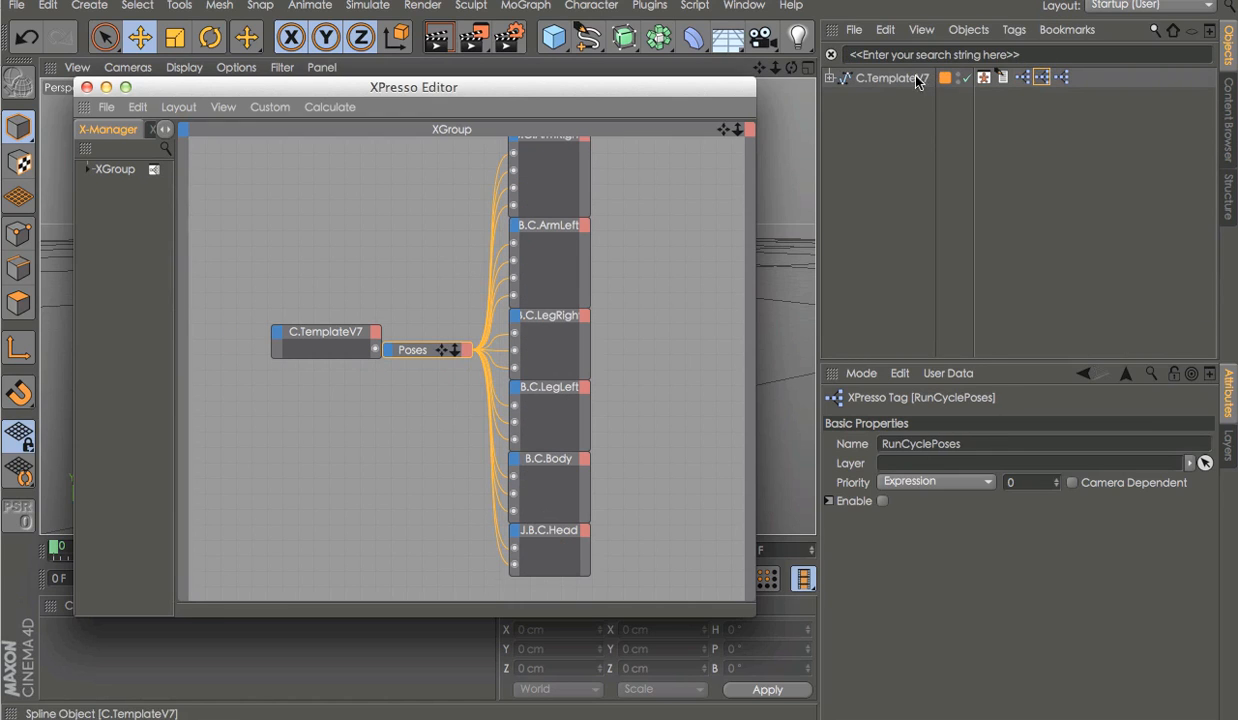
left_click_drag(892, 78, 213, 489)
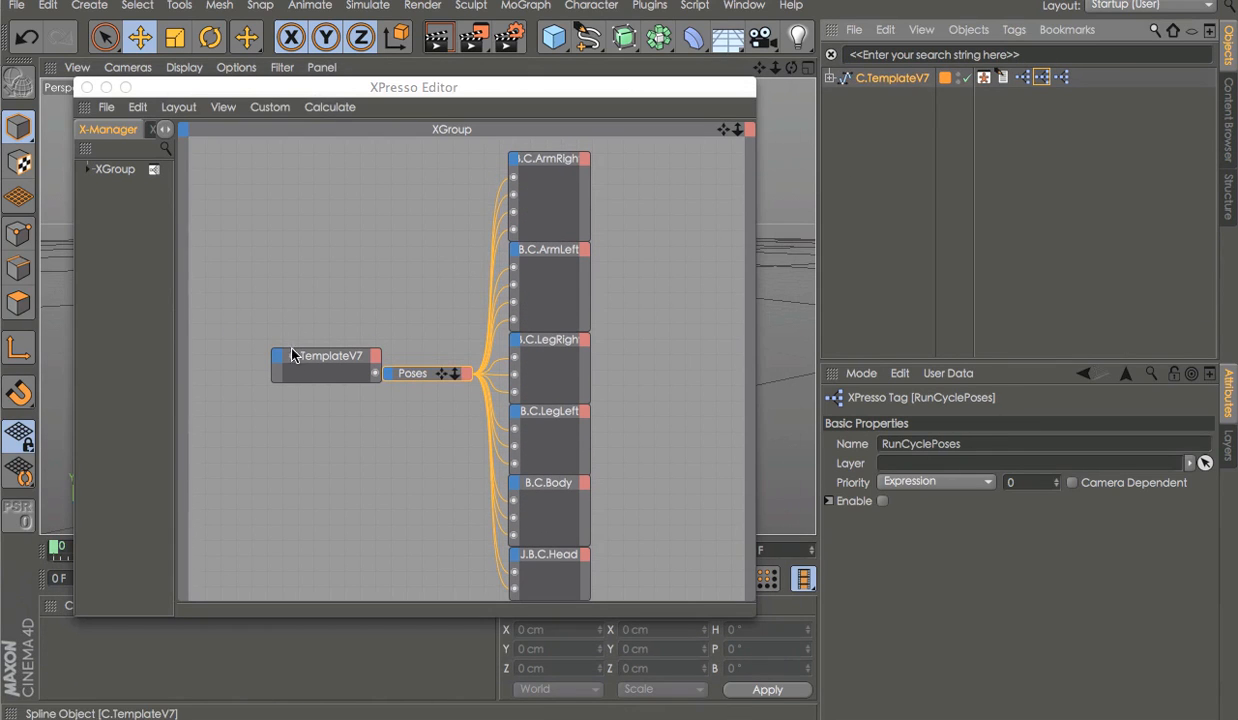
left_click_drag(292, 350, 299, 357)
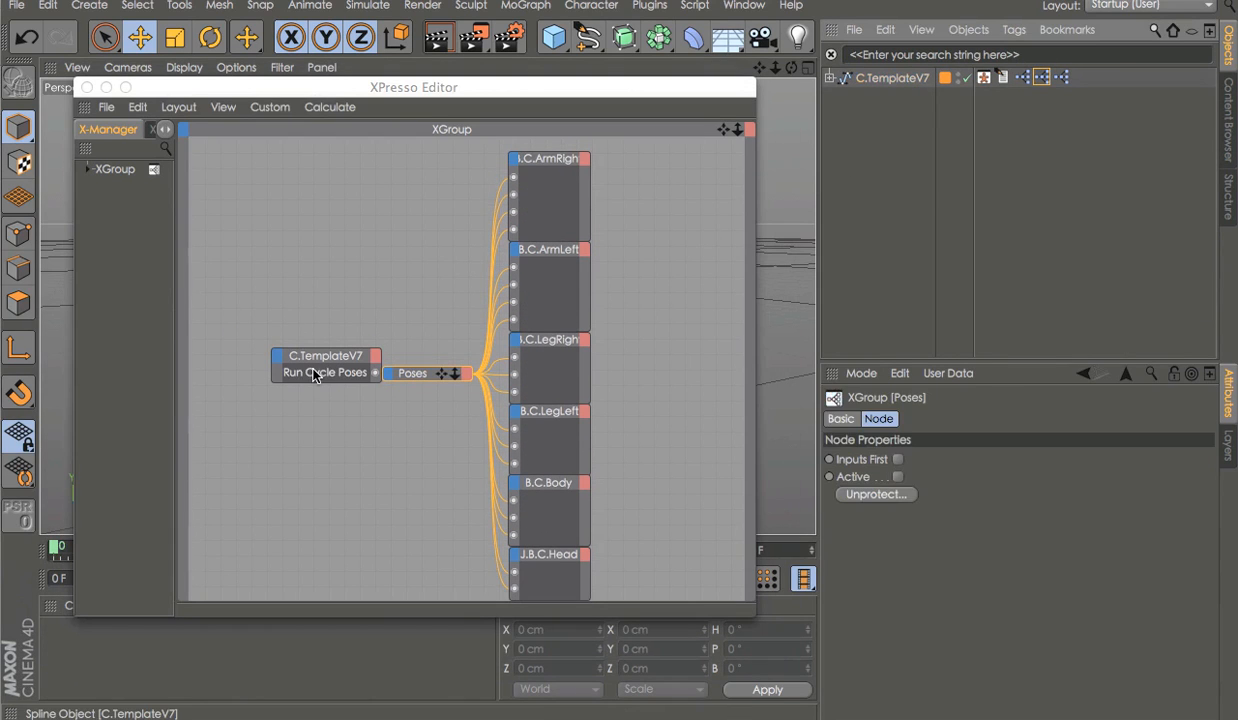
Filter the objects by "b.c." and link the arm, leg, body and head controllers to their matching nodes in the RunCyclePoses graph
left_click(898, 58)
type("c")
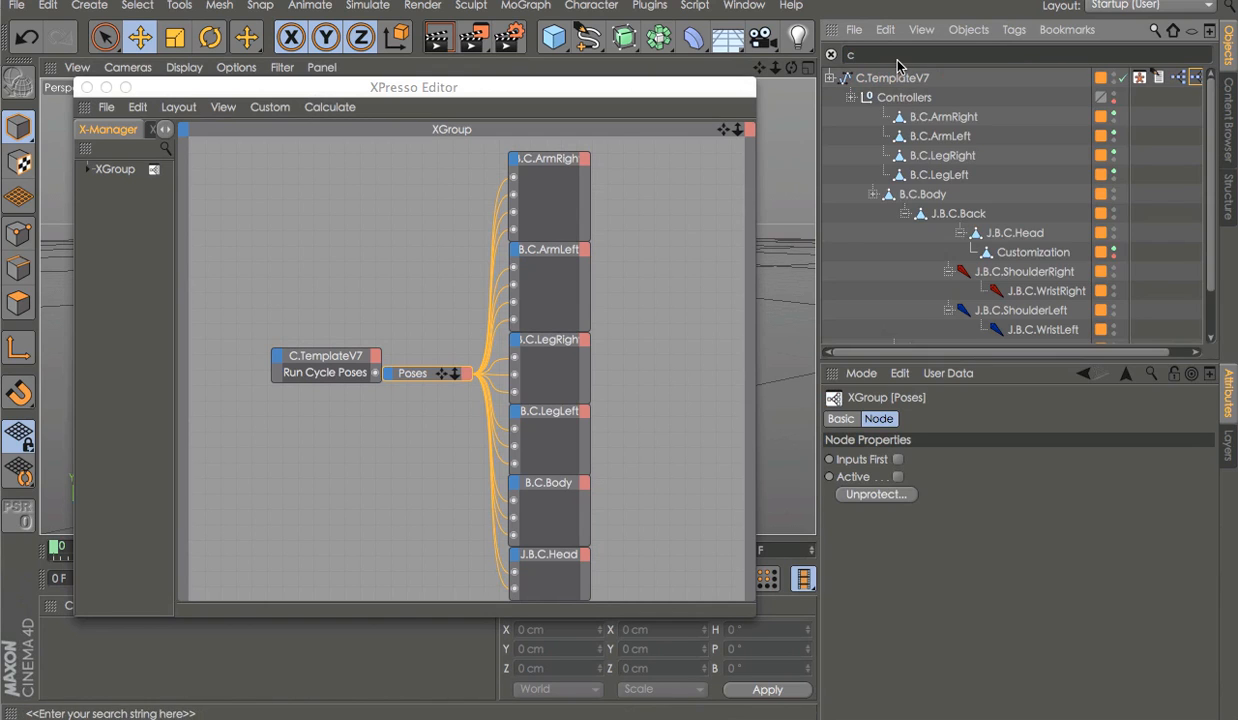
key("BackSpace")
type("b.c.")
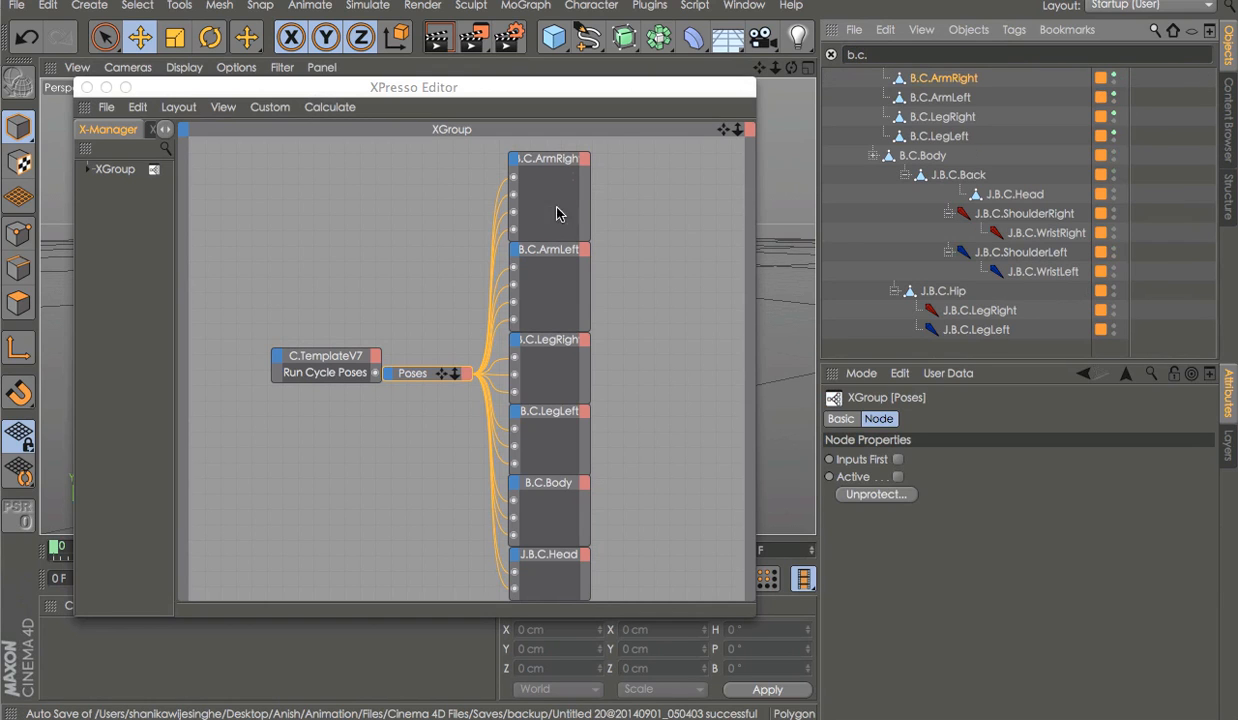
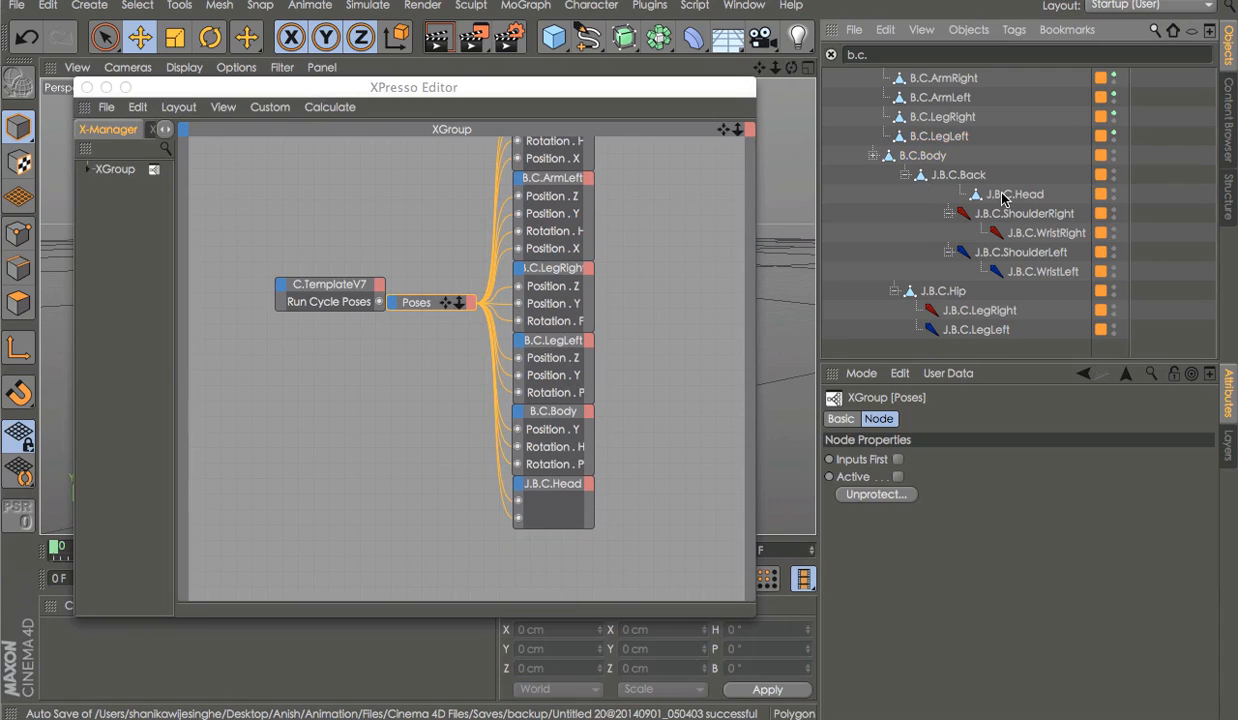
Clear the object filter and close the XPresso Editor
double_click(1077, 55)
key("BackSpace")
left_click(1061, 77)
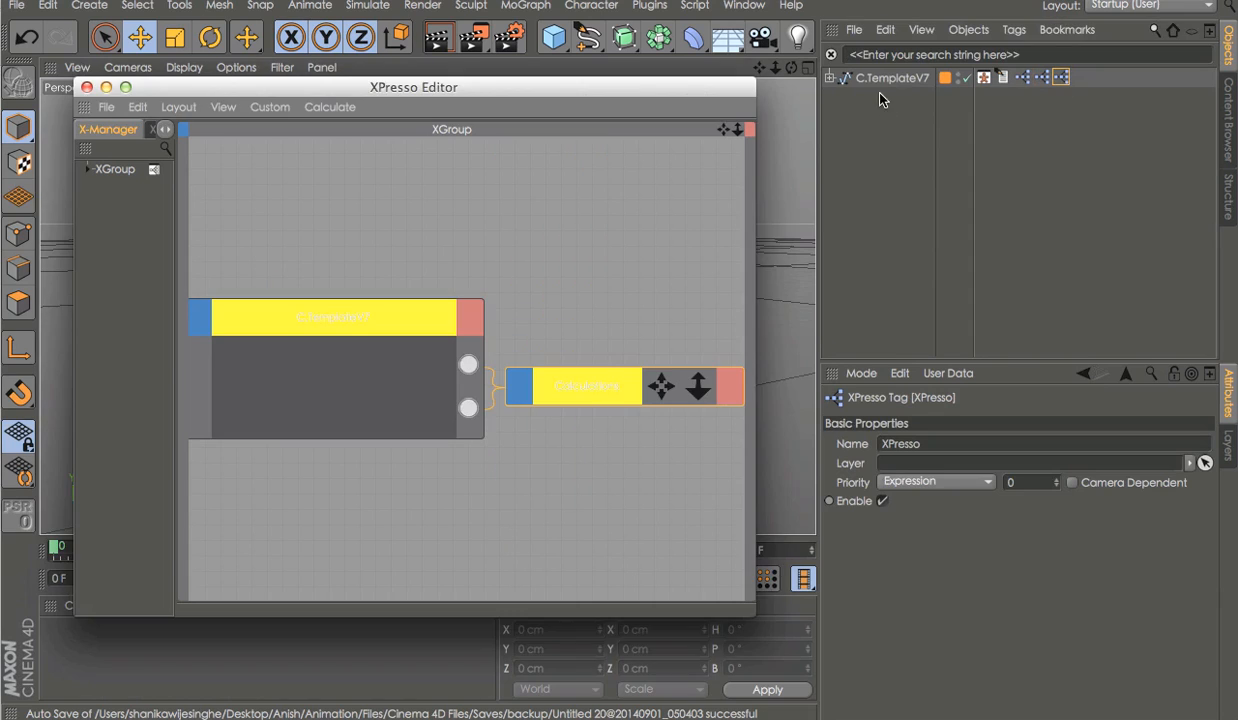
left_click(87, 87)
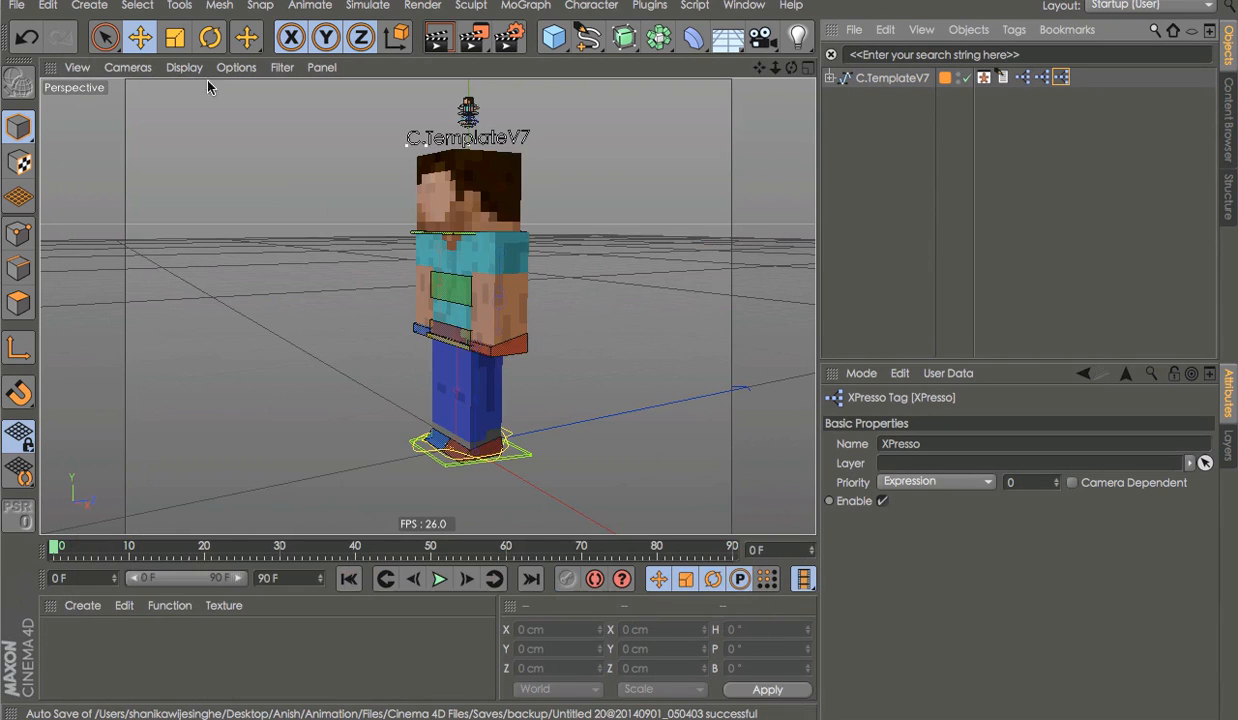
Test the Walk Cycle Poses and Run Cycle Poses values of C.TemplateV7, return both to 0 and deselect the object
left_click(930, 77)
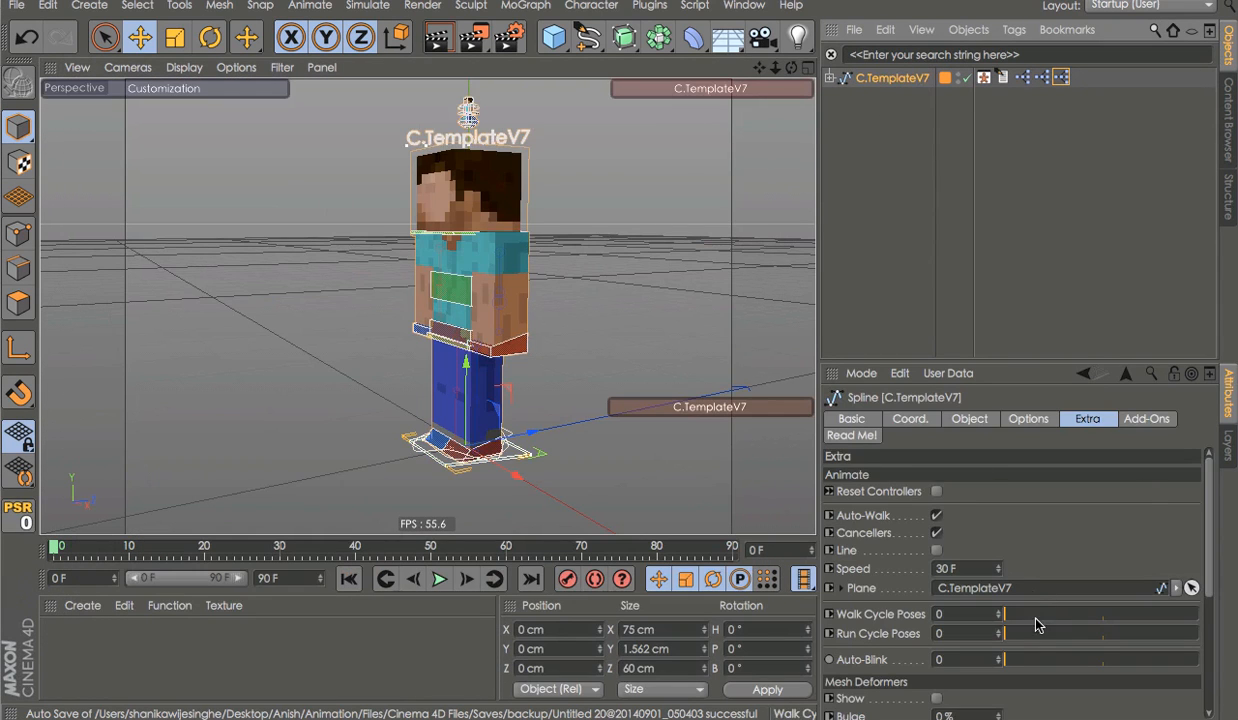
left_click_drag(1040, 615, 998, 614)
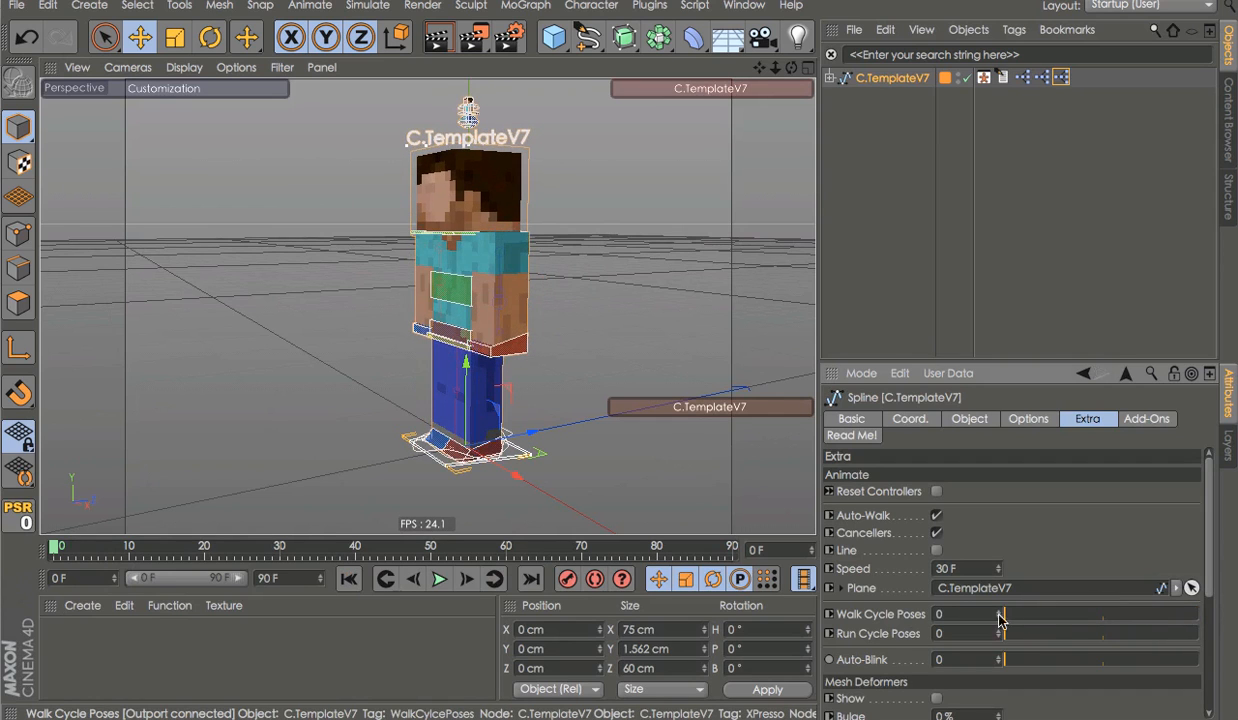
left_click_drag(1068, 637, 975, 648)
left_click(930, 254)
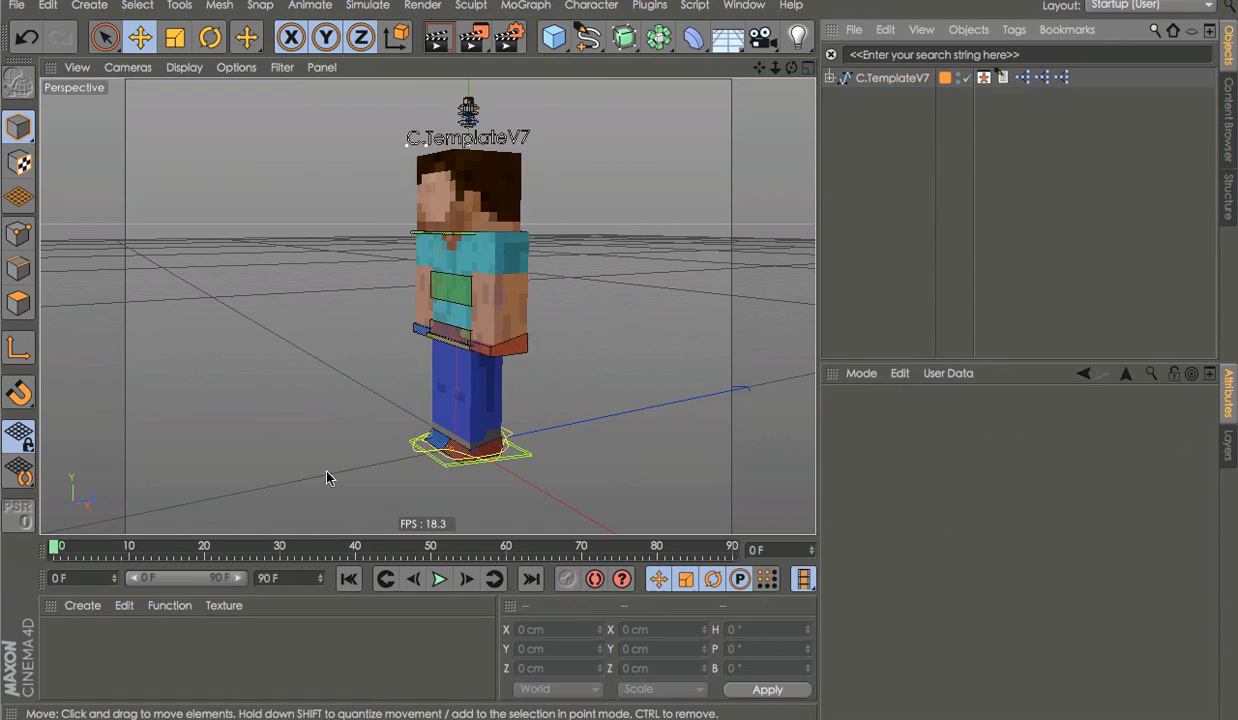
right_click_drag(331, 462, 540, 400, "alt")
left_click(587, 279)
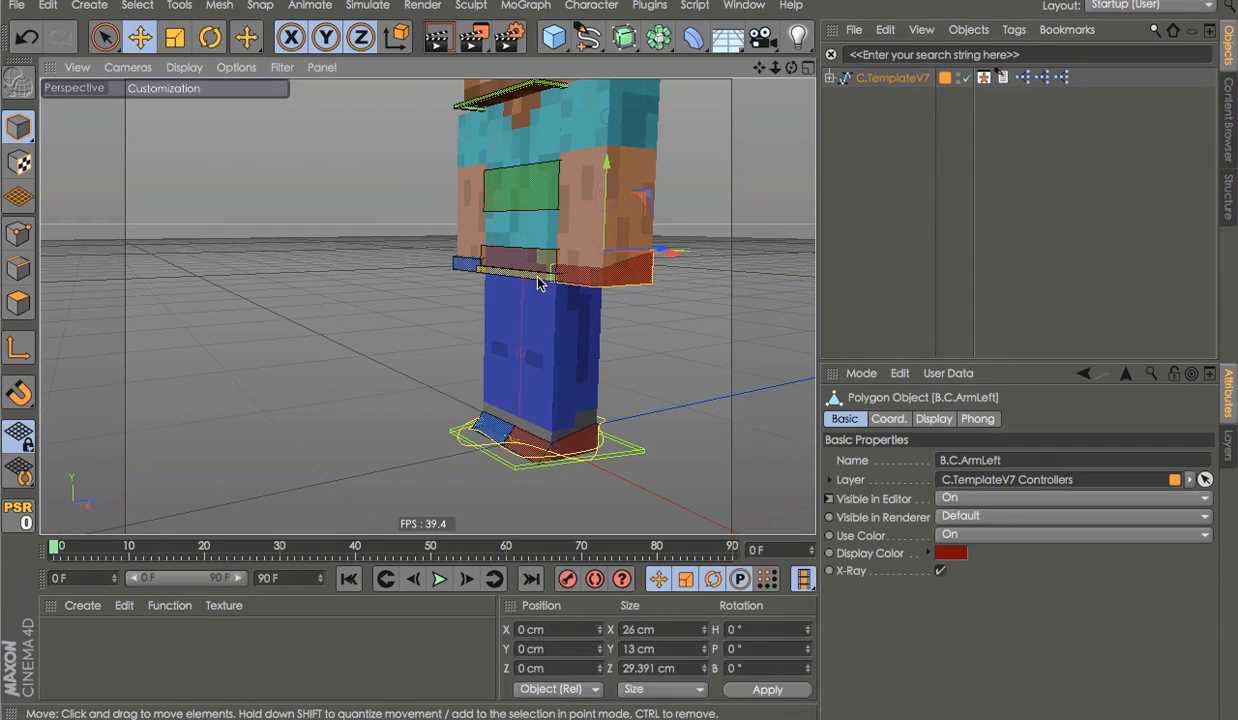
left_click(543, 275, "shift")
left_click(461, 266, "shift")
left_click(500, 429, "shift")
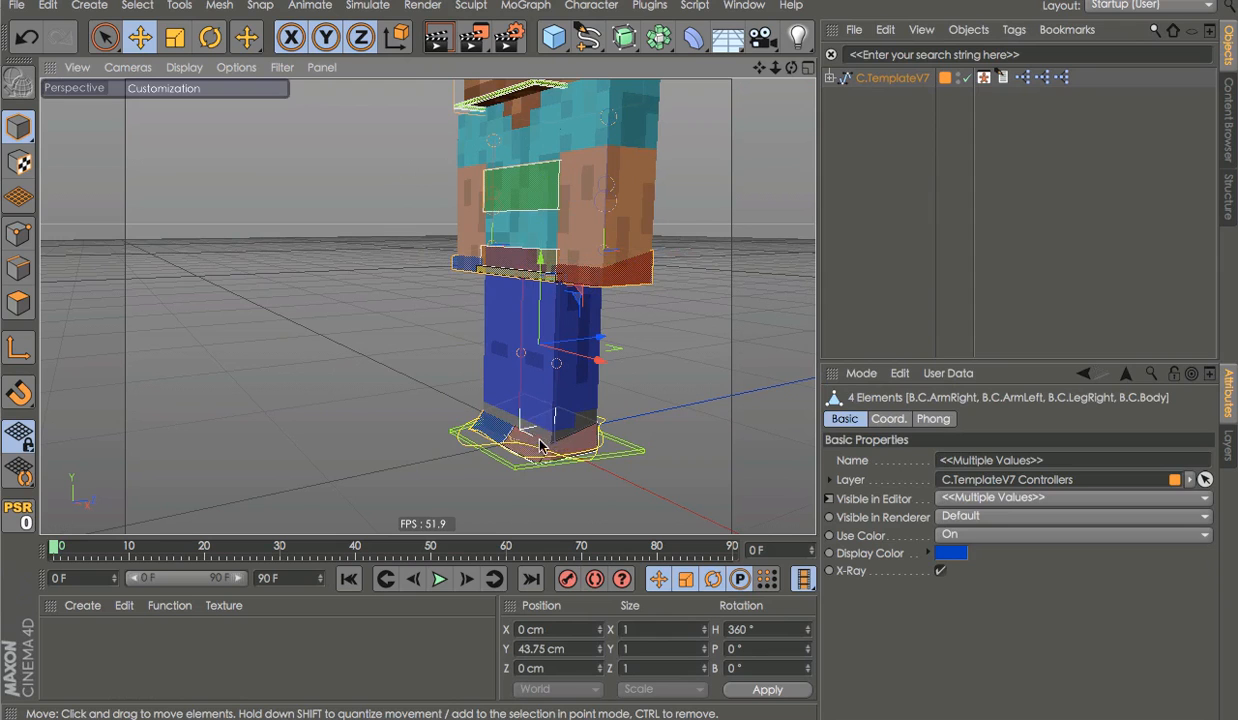
left_click(572, 443, "shift")
right_click_drag(572, 444, 486, 450, "alt")
middle_click_drag(486, 450, 455, 526, "alt")
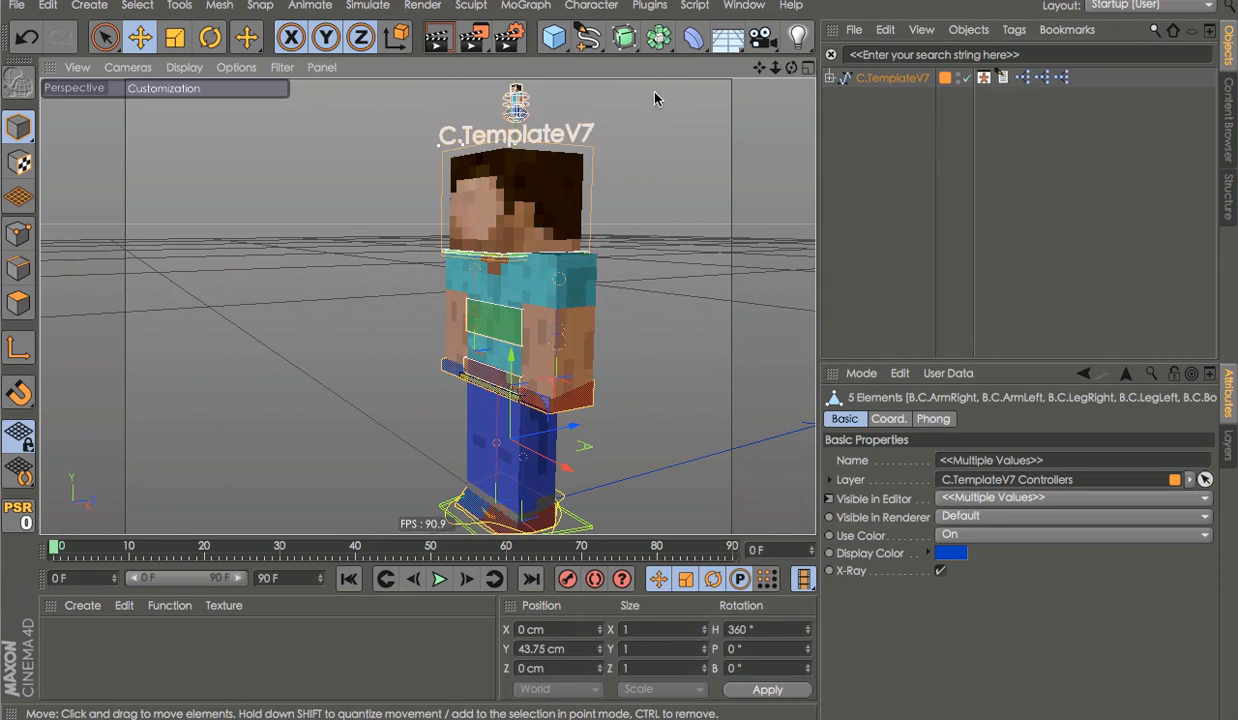
left_click(579, 243, "shift")
middle_click_drag(591, 281, 631, 261, "alt")
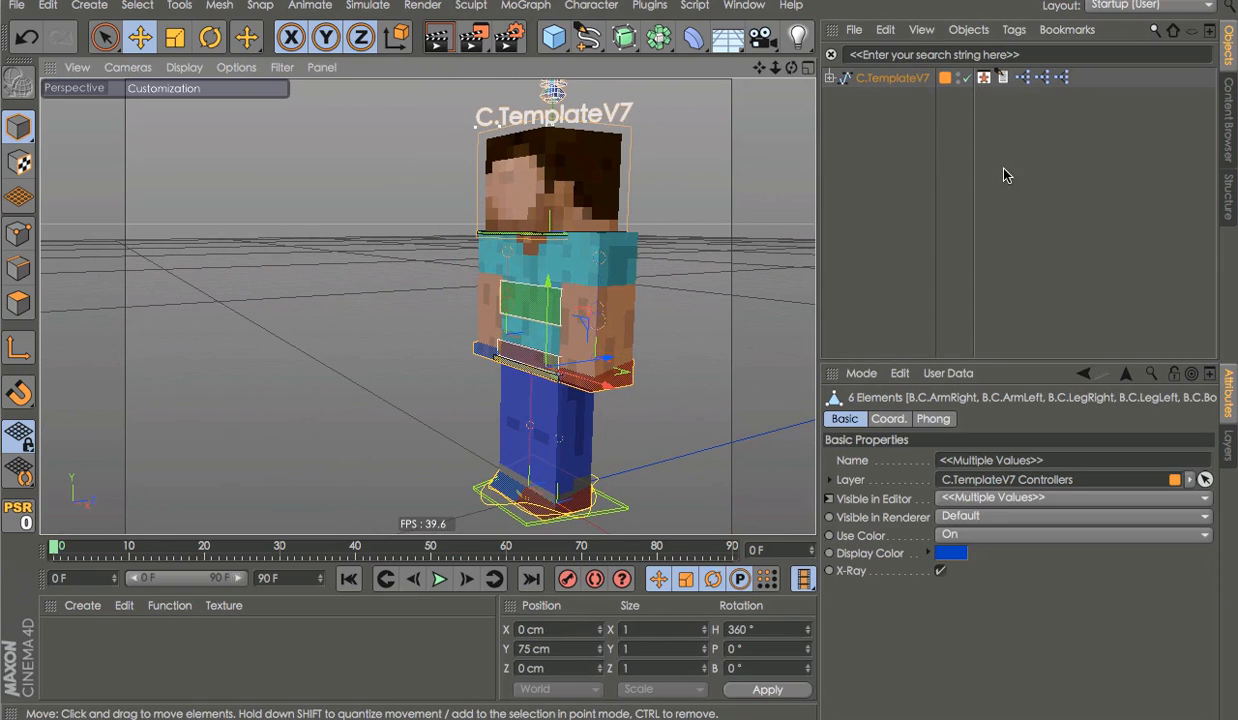
Set Walk Cycle Poses to 1 on C.TemplateV7 and deselect the object
left_click(873, 77)
left_click_drag(1004, 614, 1197, 614)
left_click(1060, 225)
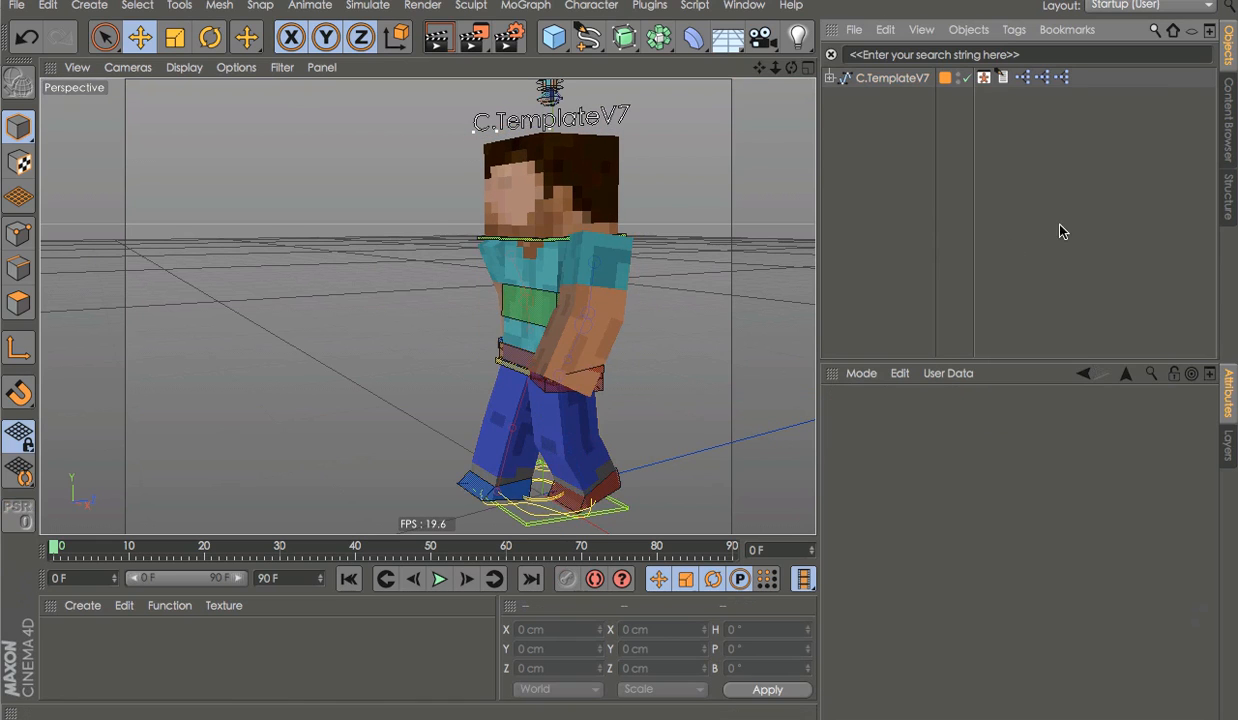
Select the two arm, two leg, body and head controllers of the character and record their keyframe at frame 0
left_click(578, 377)
left_click(507, 371, "shift")
left_click_drag(570, 378, 726, 356, "alt")
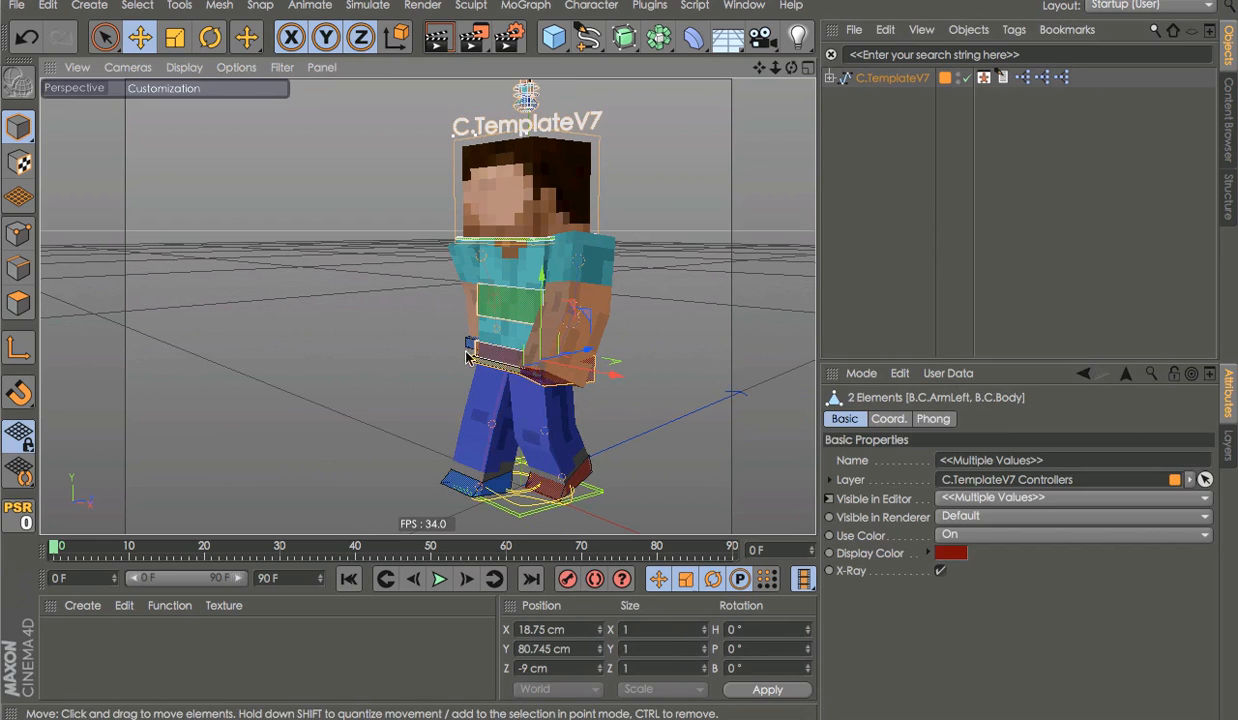
left_click(470, 345, "shift")
left_click(490, 487, "shift")
left_click(553, 484, "shift")
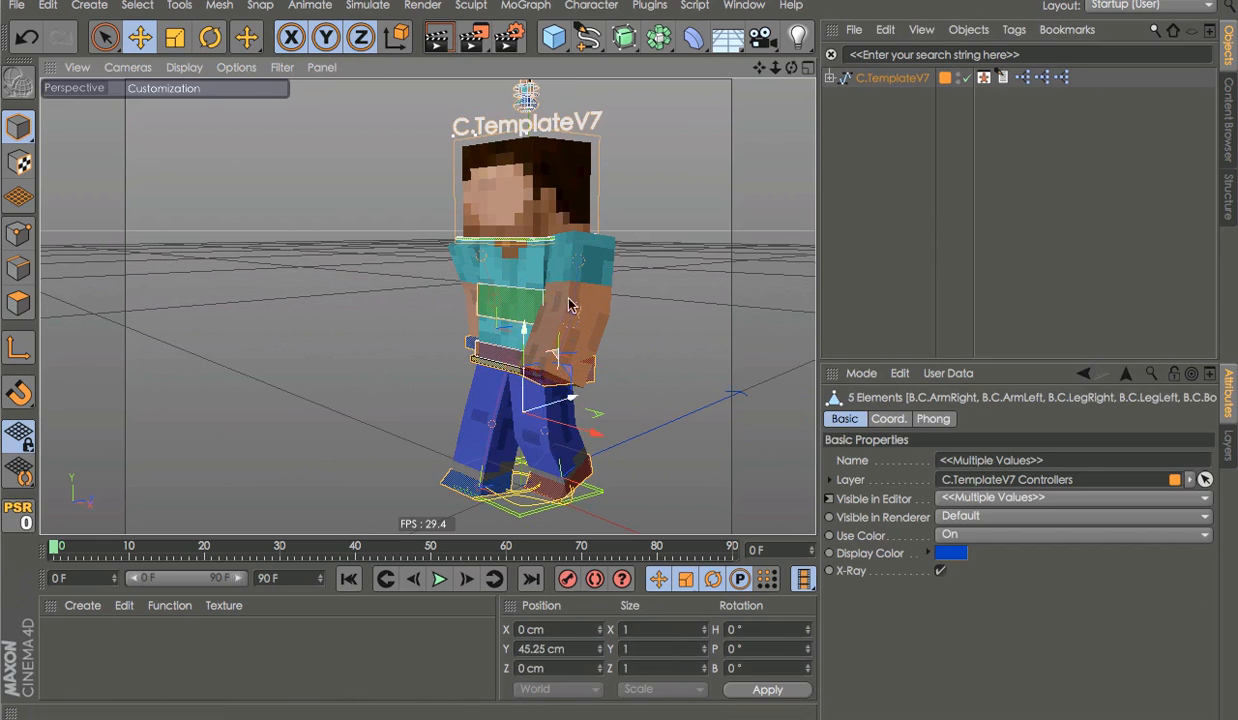
left_click(530, 242, "shift")
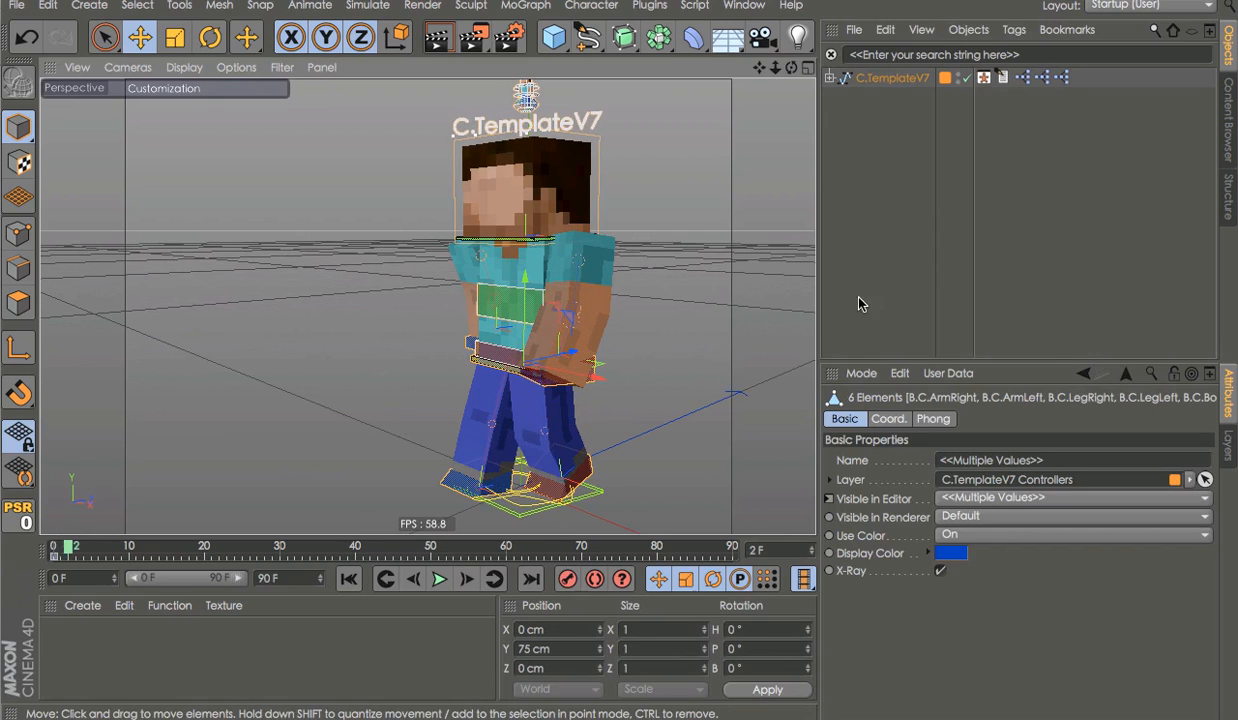
Filter the objects by "b.c." to check the selected controllers, and clear the filter
left_click(968, 55)
type("b")
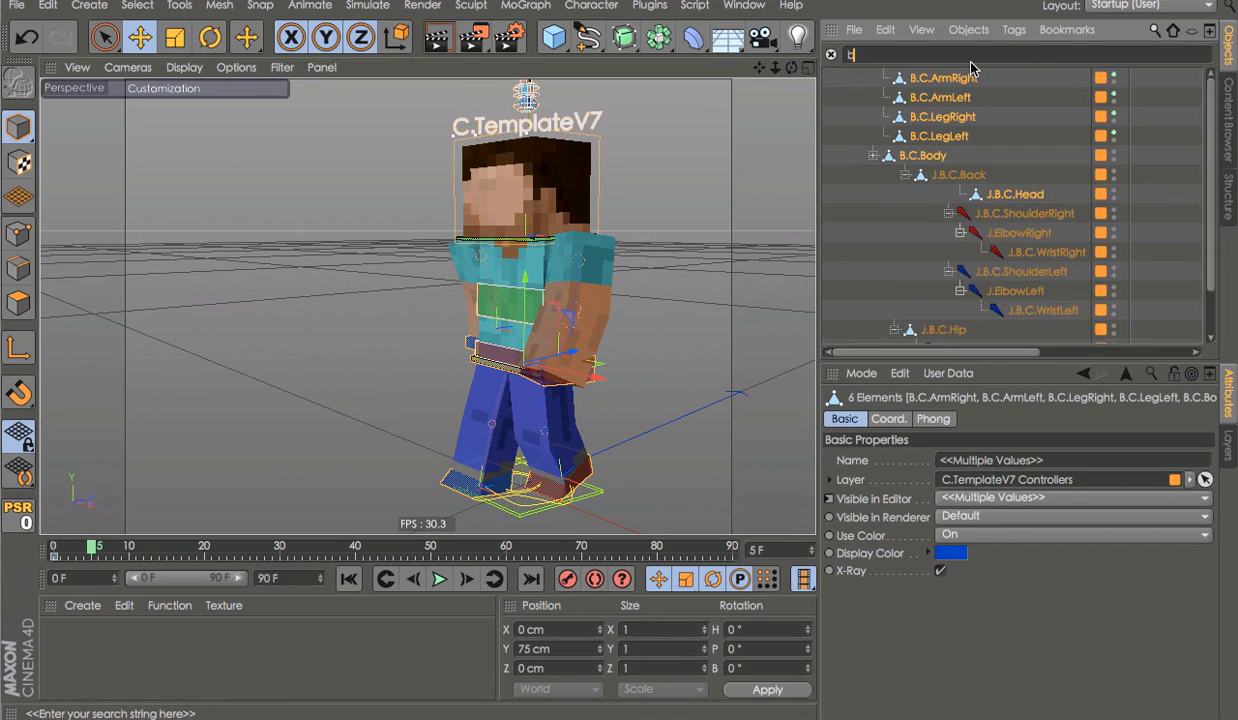
type(".c.")
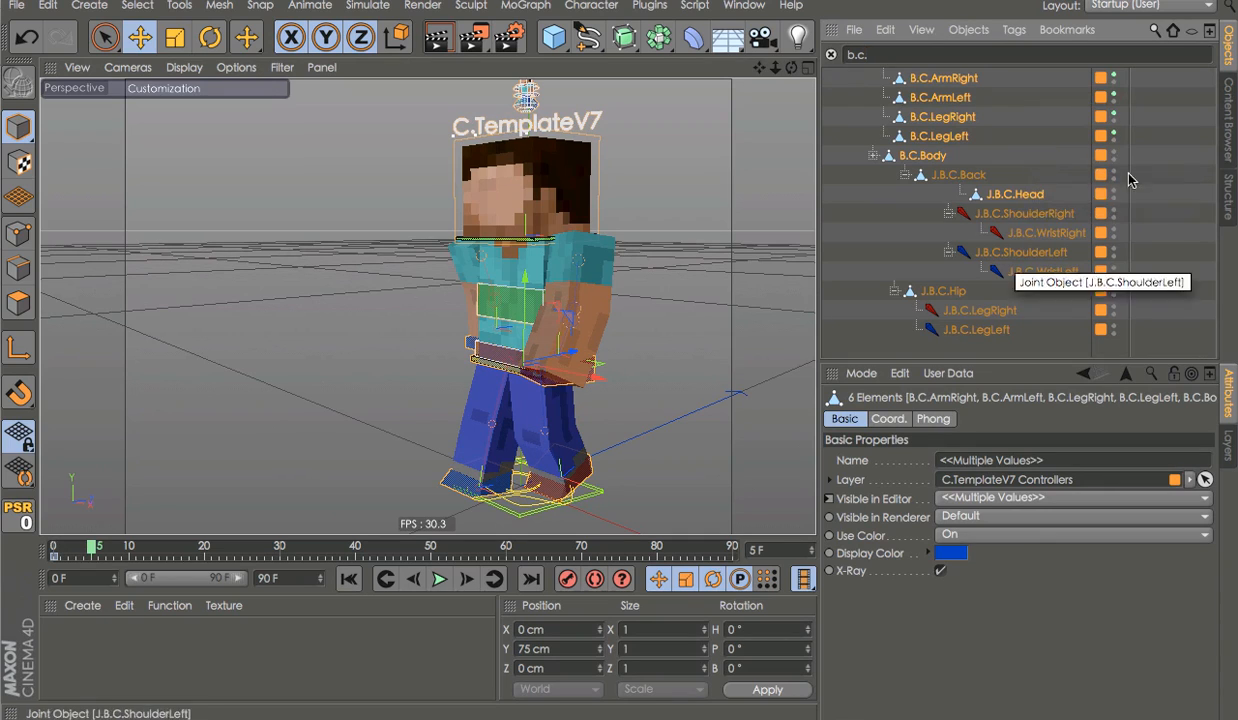
key("BackSpace")
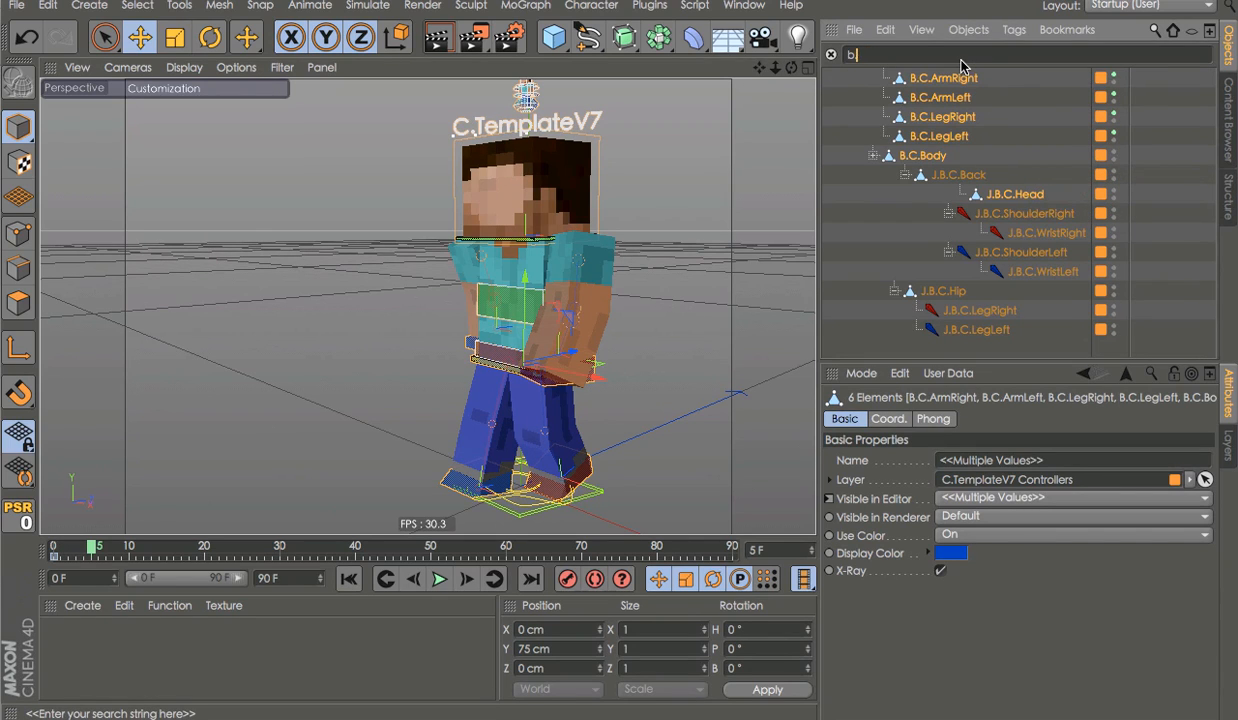
key("BackSpace")
Set Walk Cycle Poses to 2 on C.TemplateV7 and record a keyframe for the arm, leg, body and head controllers at frame 6
left_click(890, 77)
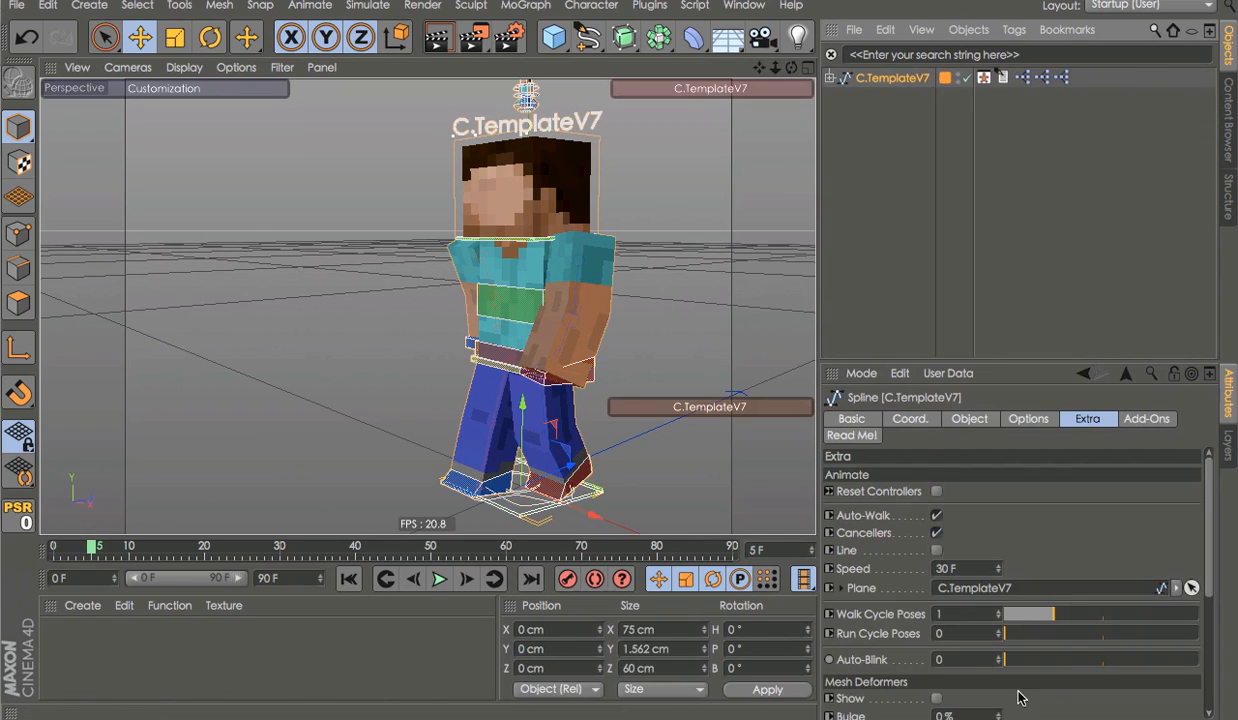
left_click(1095, 617)
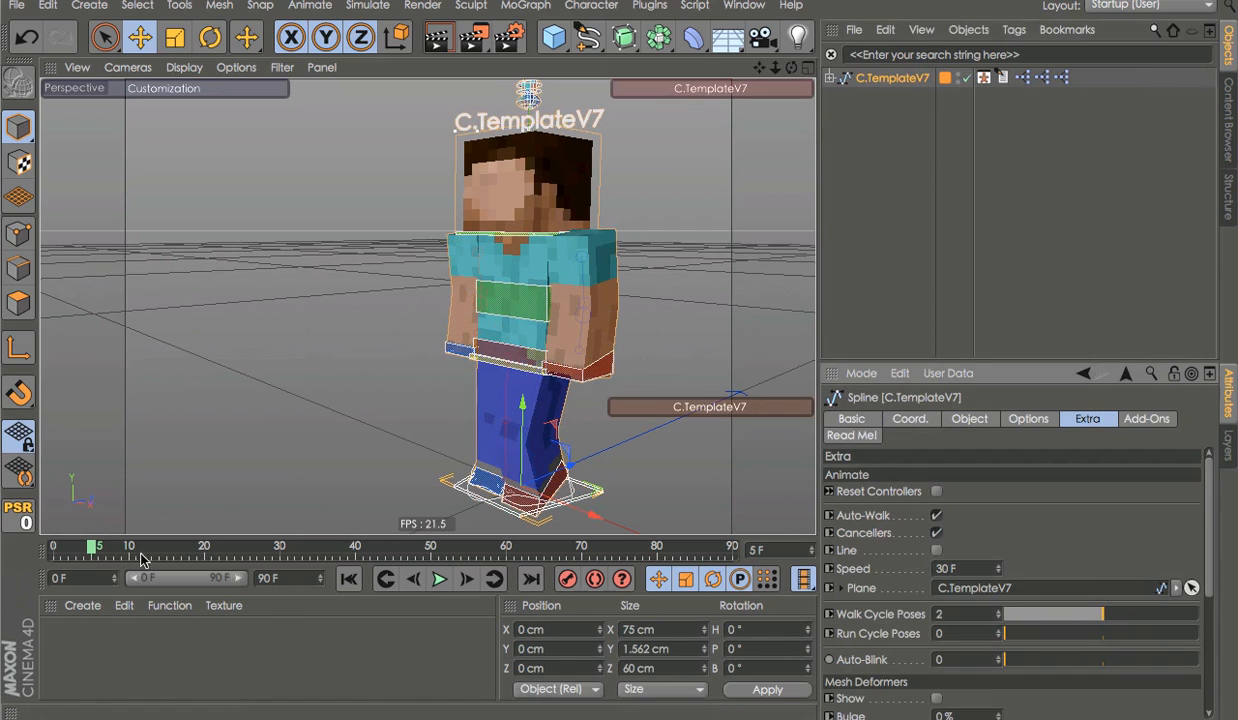
left_click(591, 364)
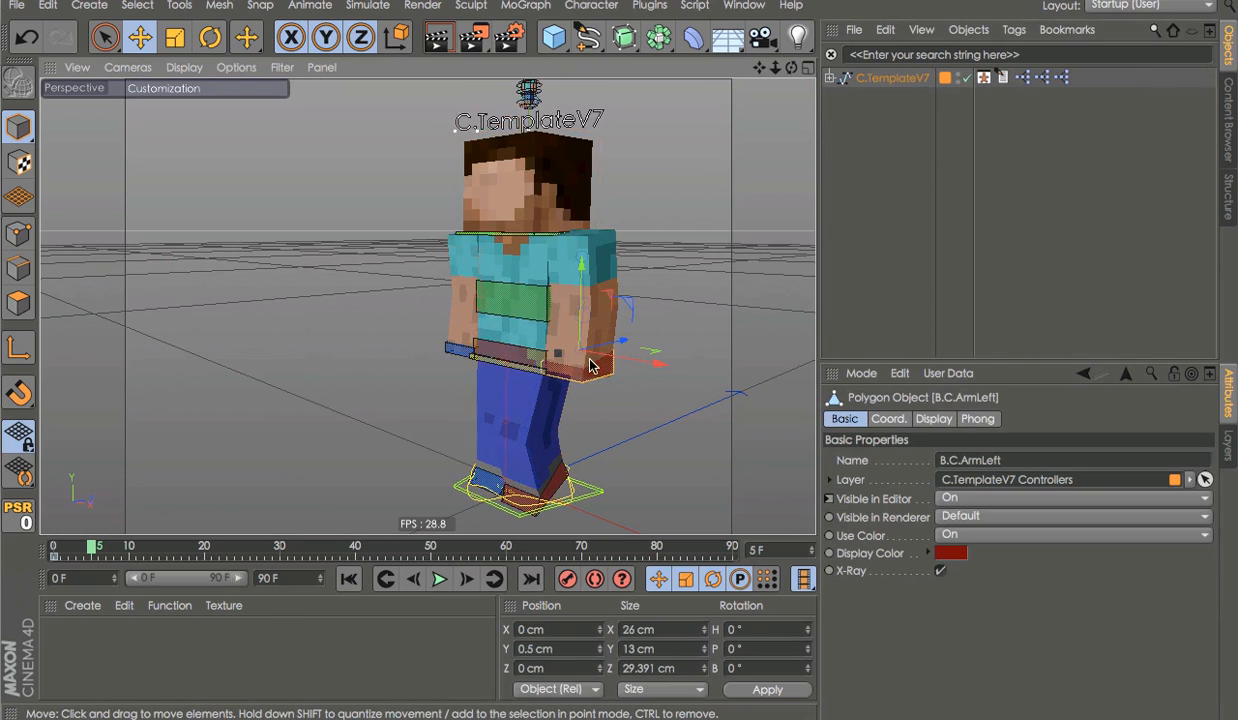
left_click(522, 365, "shift")
left_click(450, 354, "shift")
left_click(488, 470, "shift")
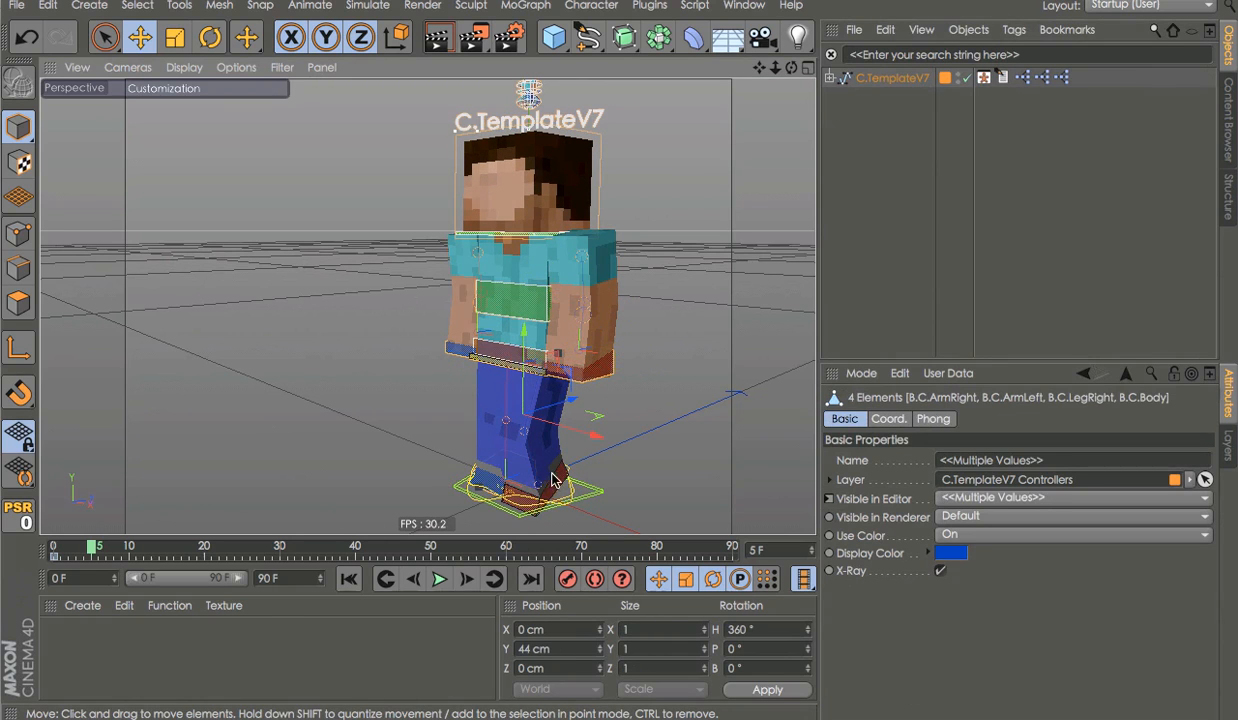
left_click(556, 489, "shift")
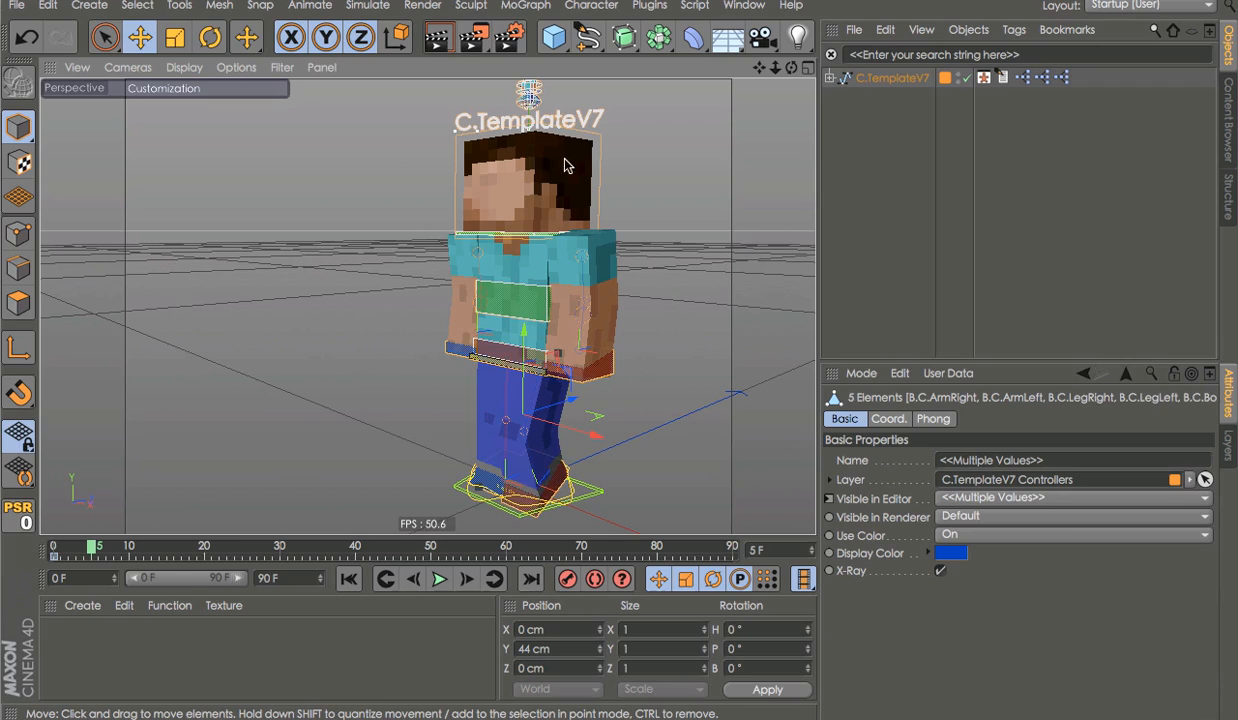
left_click(506, 242, "shift")
left_click(100, 547)
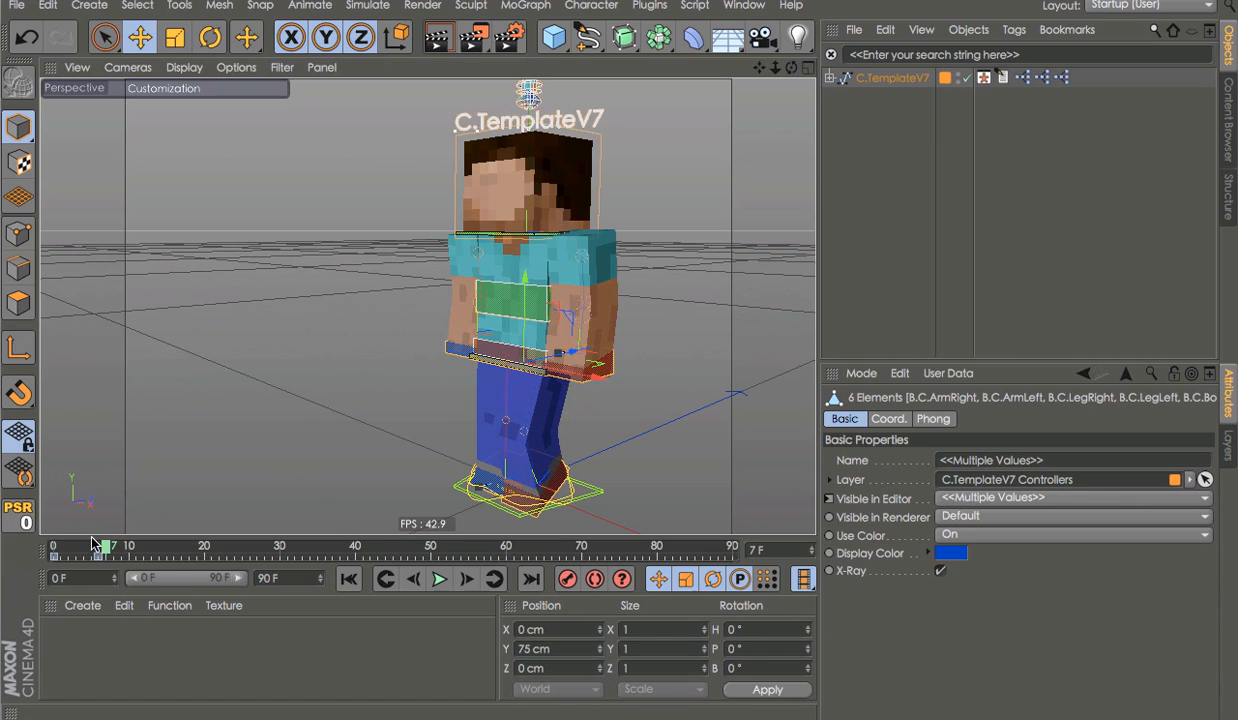
Advance the timeline to frame 12 and set Walk Cycle Poses to 3 on C.TemplateV7
key("g")
key("g")
key("g")
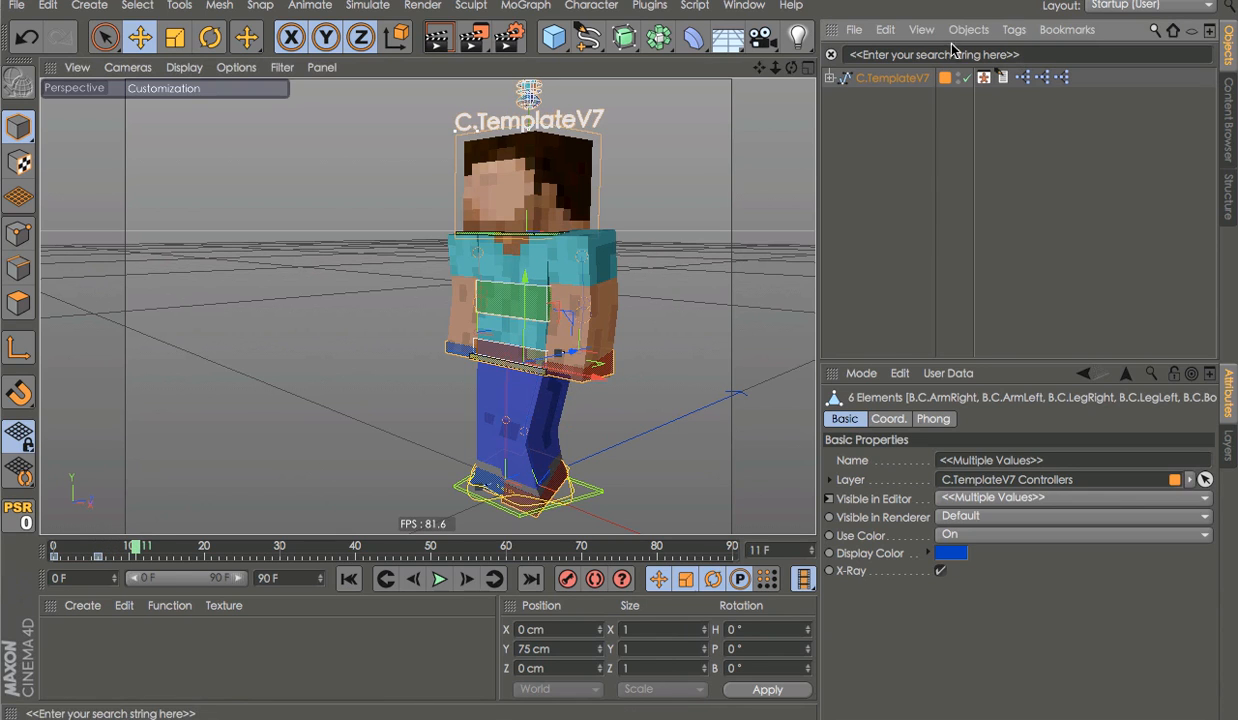
left_click(890, 77)
key("g")
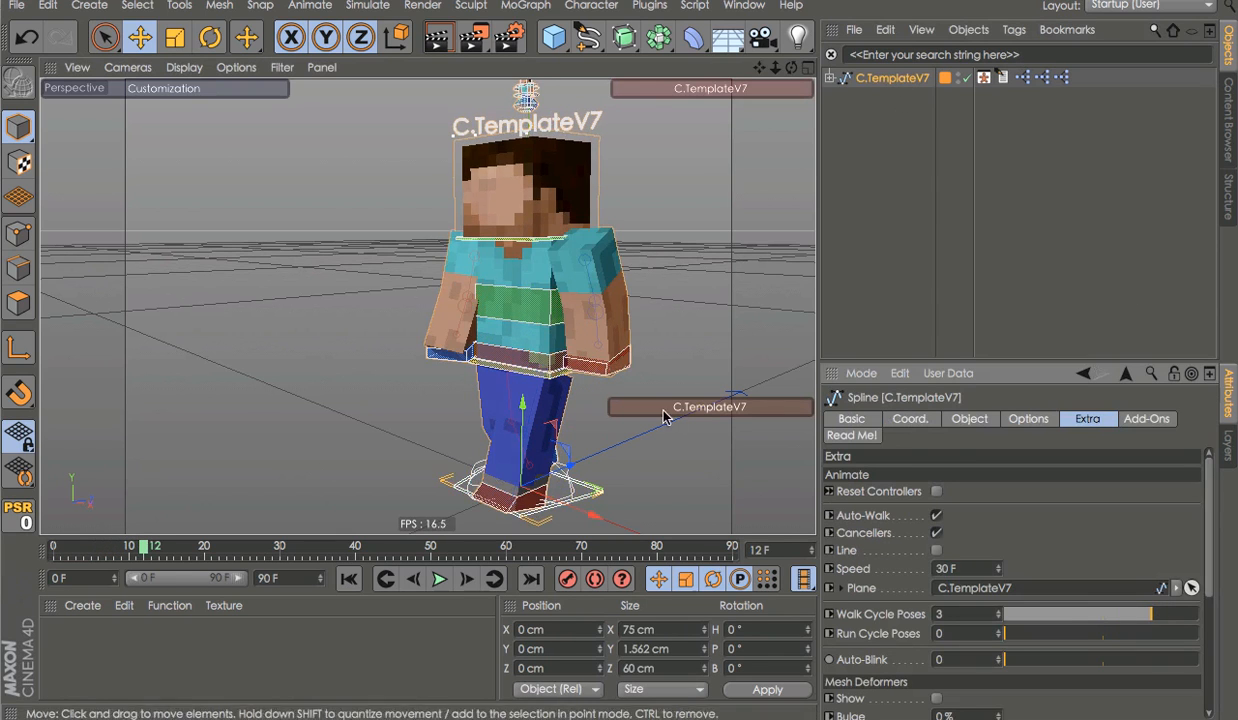
Select the arm, leg, body and head controllers, leaving out J.B.C.Hip, and record their keyframe at frame 12
left_click(605, 352)
left_click(529, 372, "shift")
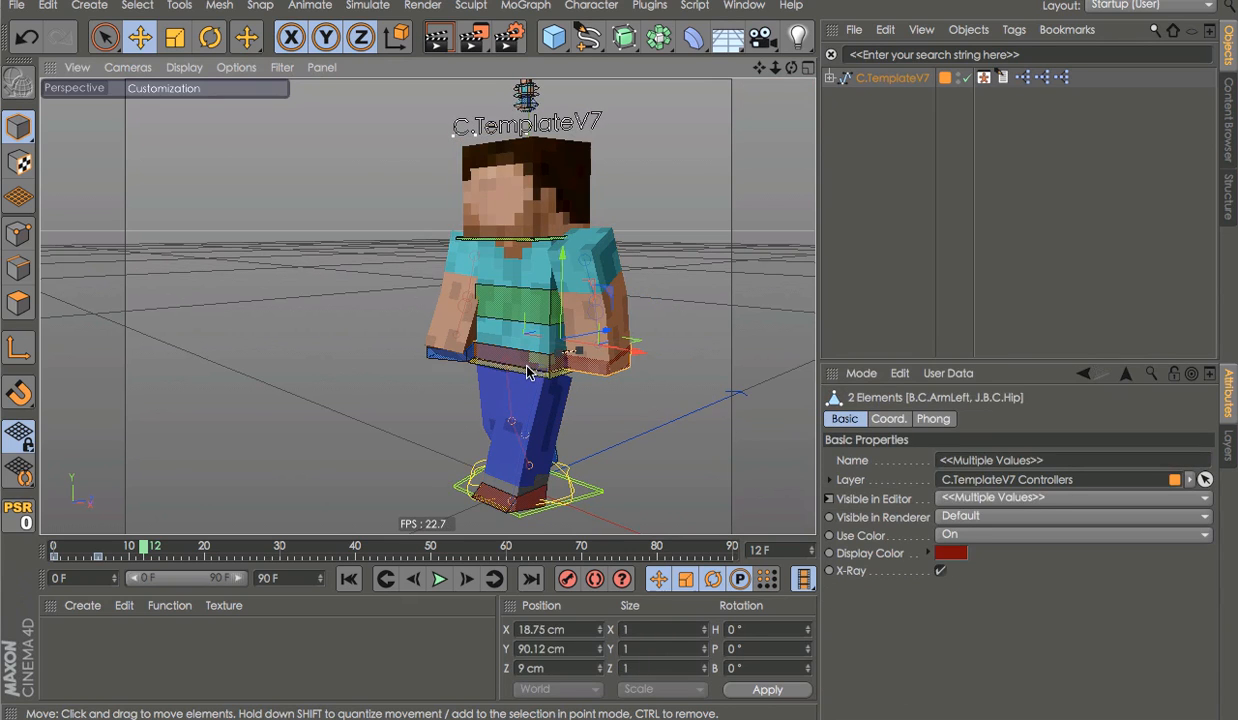
left_click(529, 372, "ctrl")
left_click(505, 330, "shift")
left_click(443, 353, "shift")
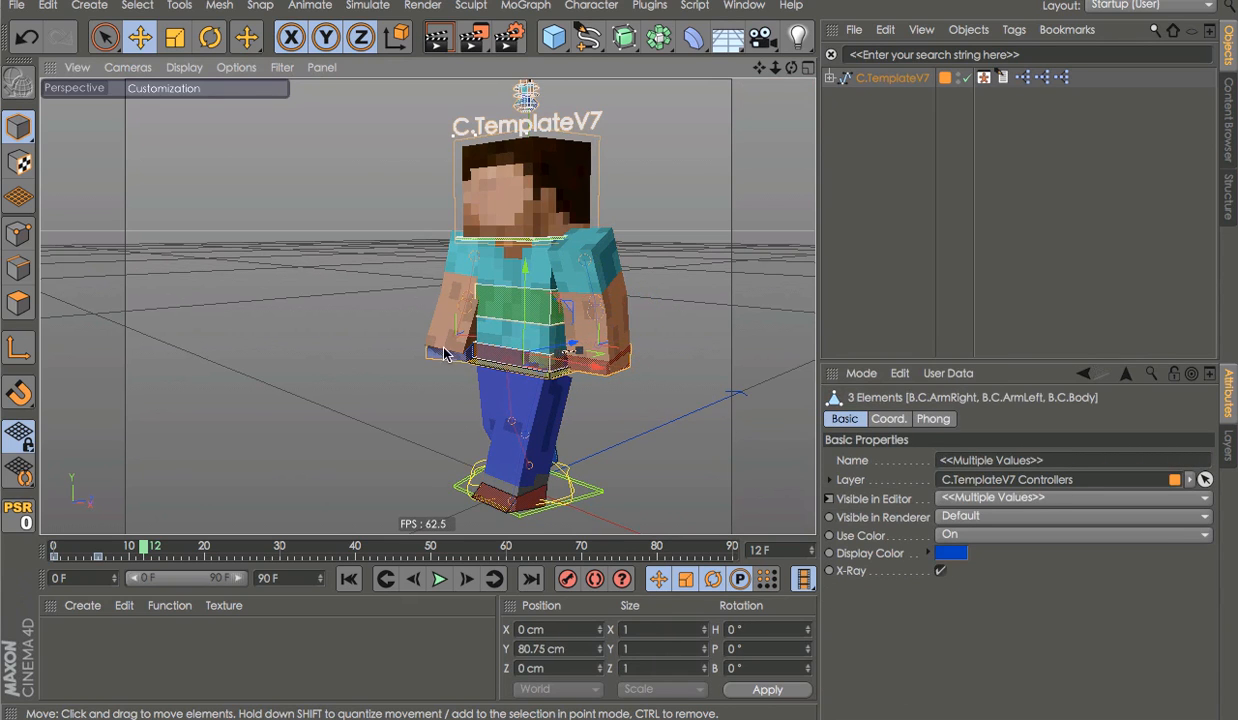
left_click(503, 478, "shift")
left_click_drag(503, 478, 474, 462, "alt")
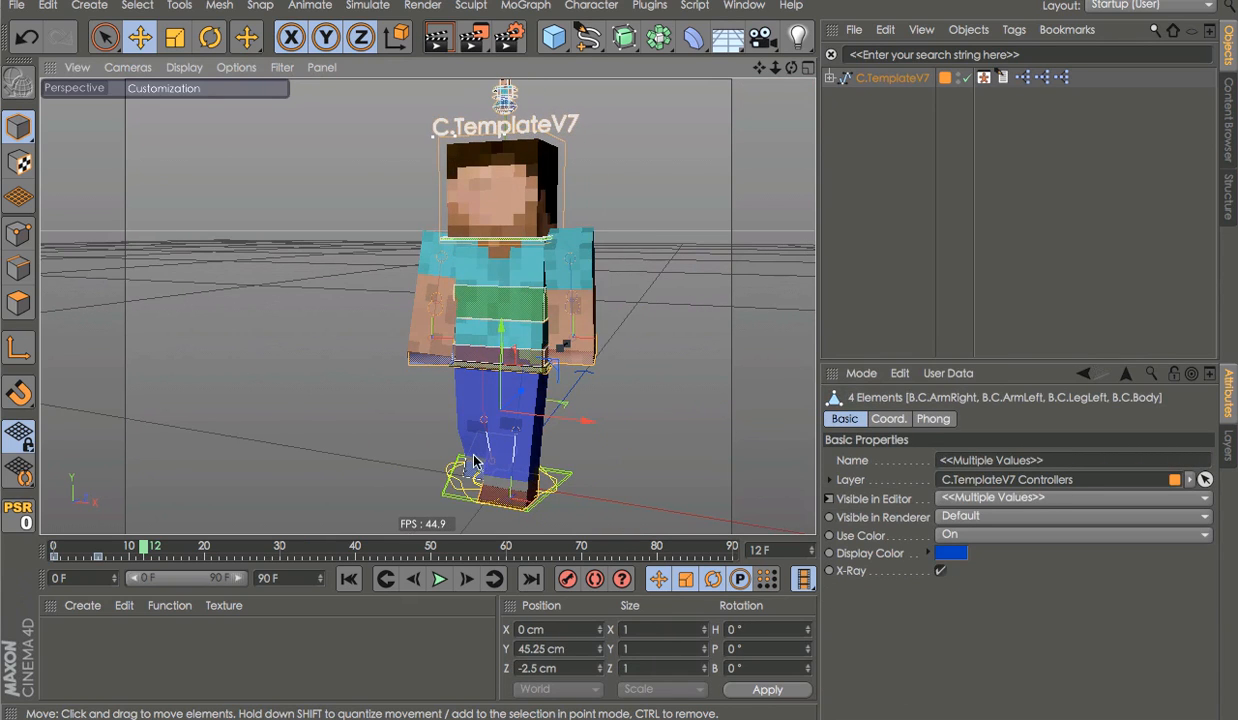
left_click(473, 469, "shift")
left_click(497, 238, "shift")
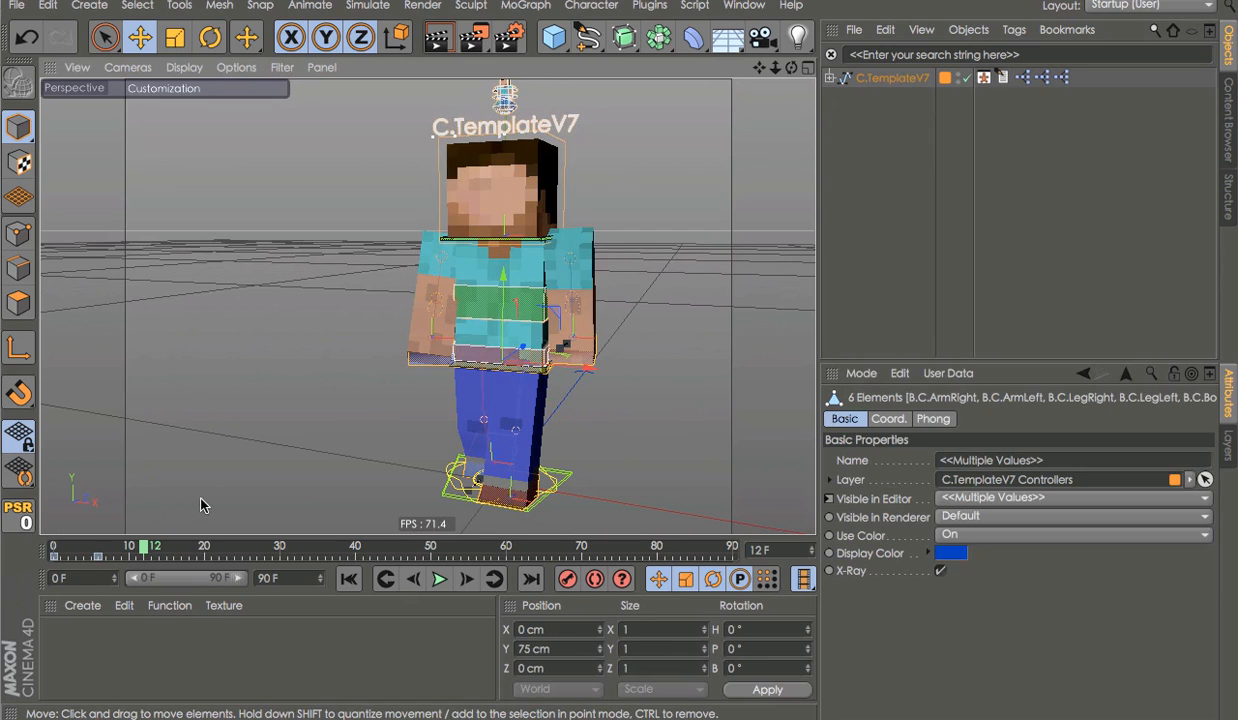
Advance the timeline to frame 18 and set Walk Cycle Poses to 4 on C.TemplateV7
key("g")
key("g")
key("g")
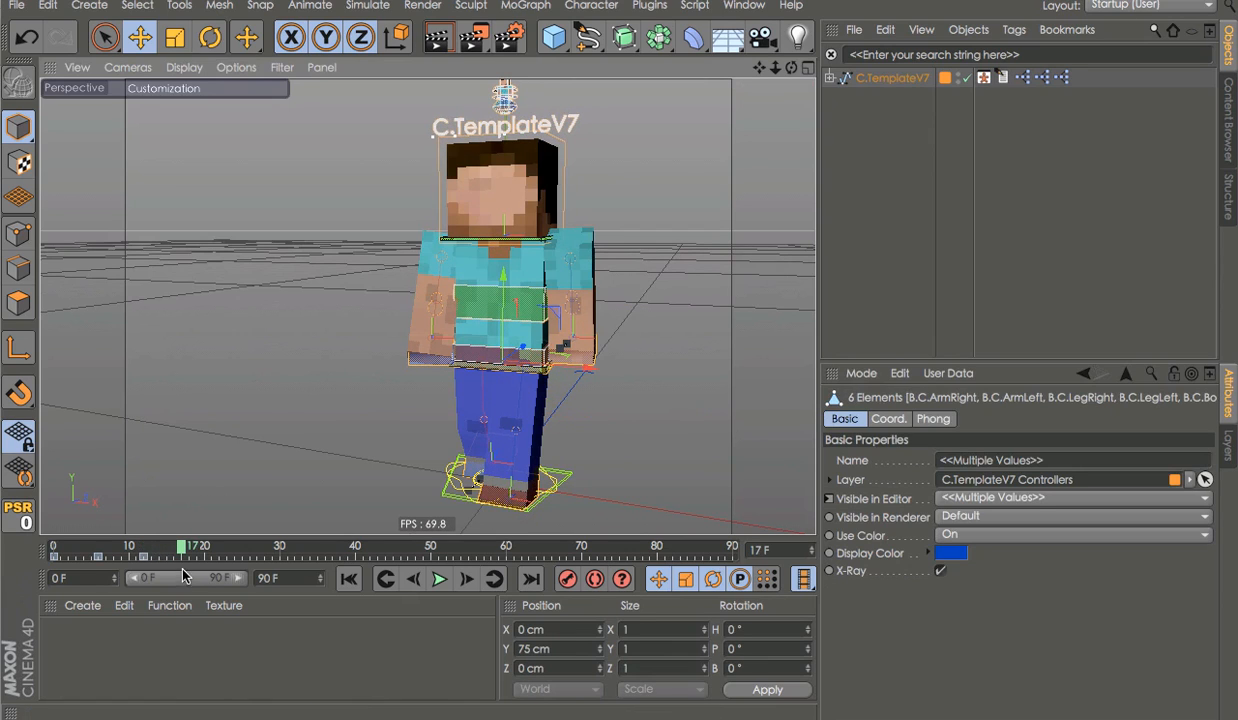
left_click_drag(140, 537, 141, 508)
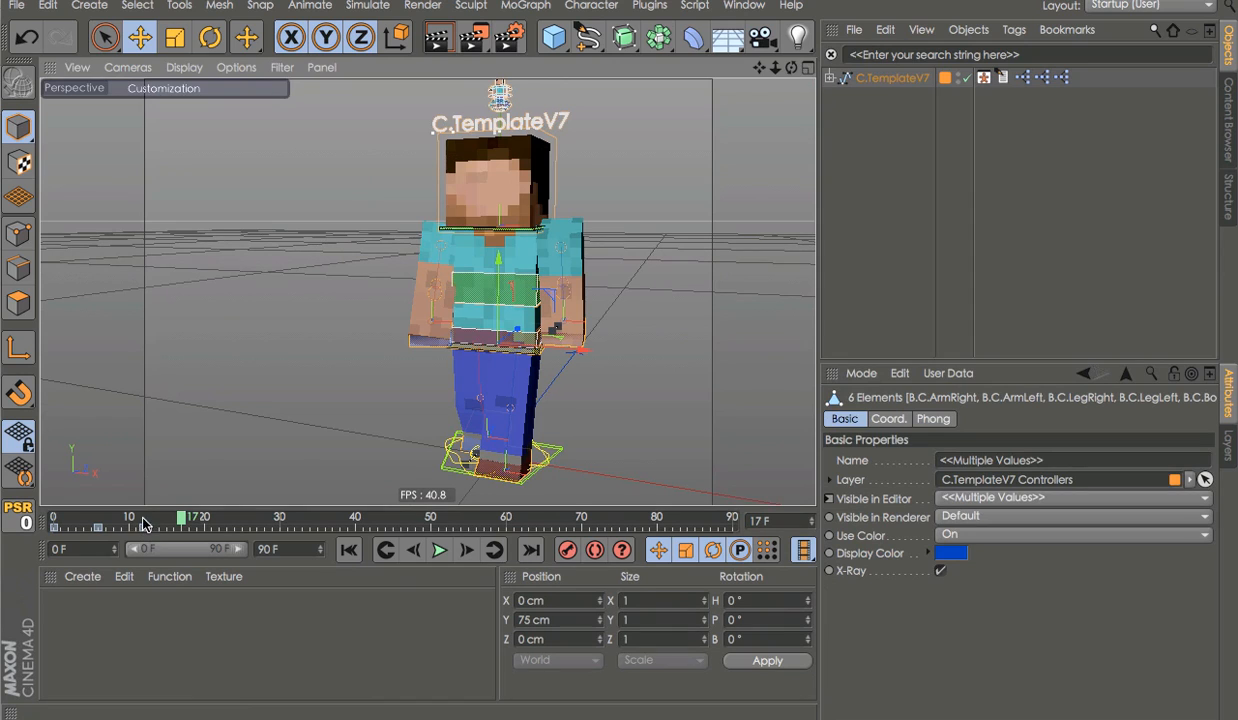
left_click(148, 523)
left_click_drag(309, 507, 310, 526)
left_click(919, 80)
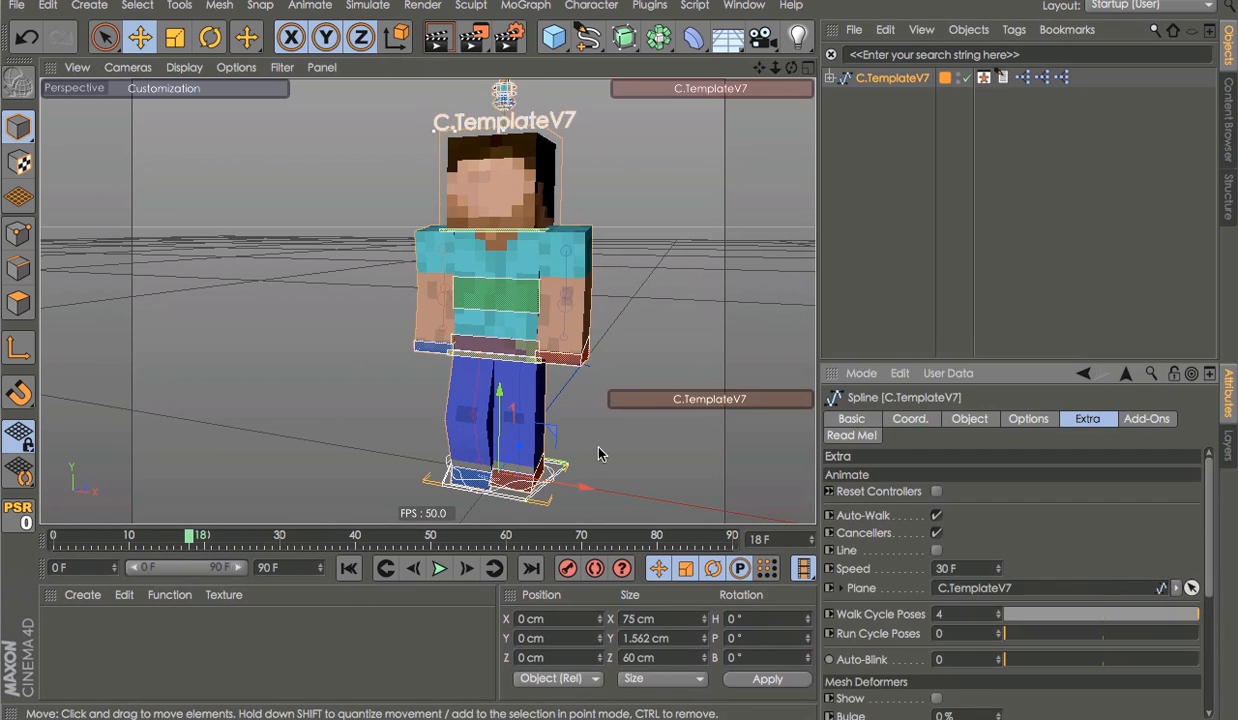
Select both leg controllers, both arm controllers, the body and the head controllers and record their keyframe at frame 18
left_click(523, 476)
left_click(470, 474, "shift")
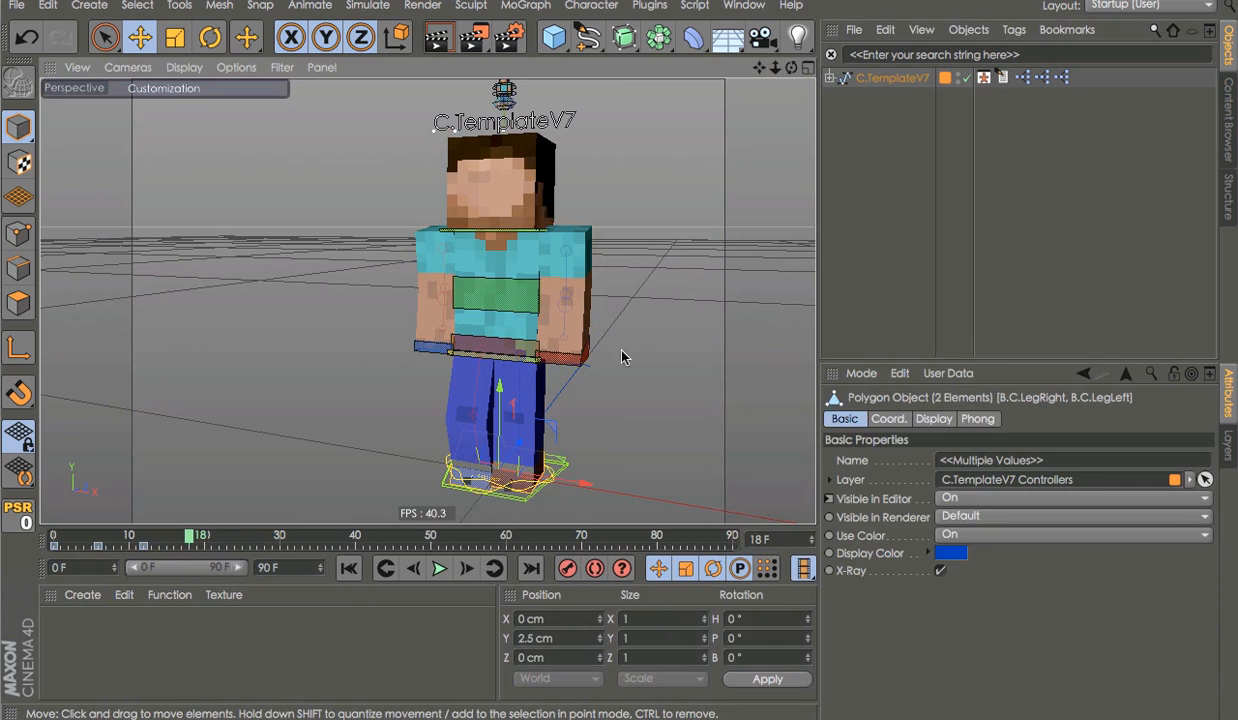
left_click(568, 340, "shift")
left_click(432, 335, "shift")
left_click(546, 292, "shift")
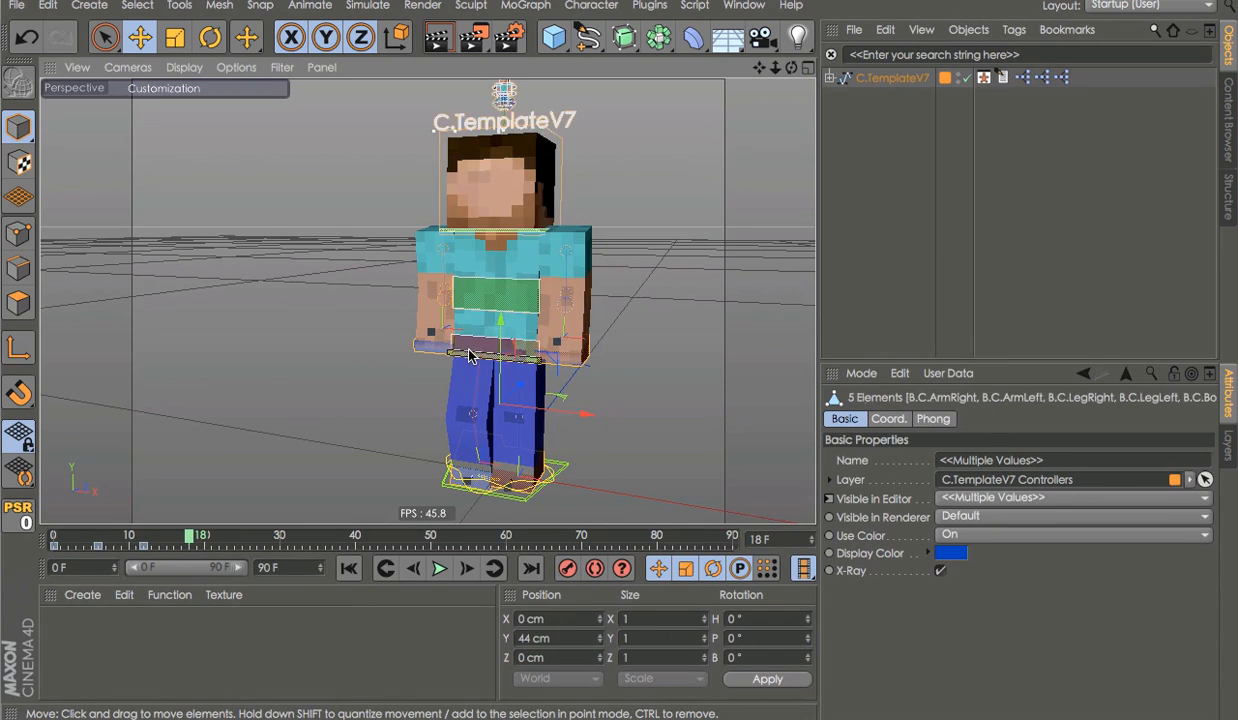
left_click(486, 213, "shift")
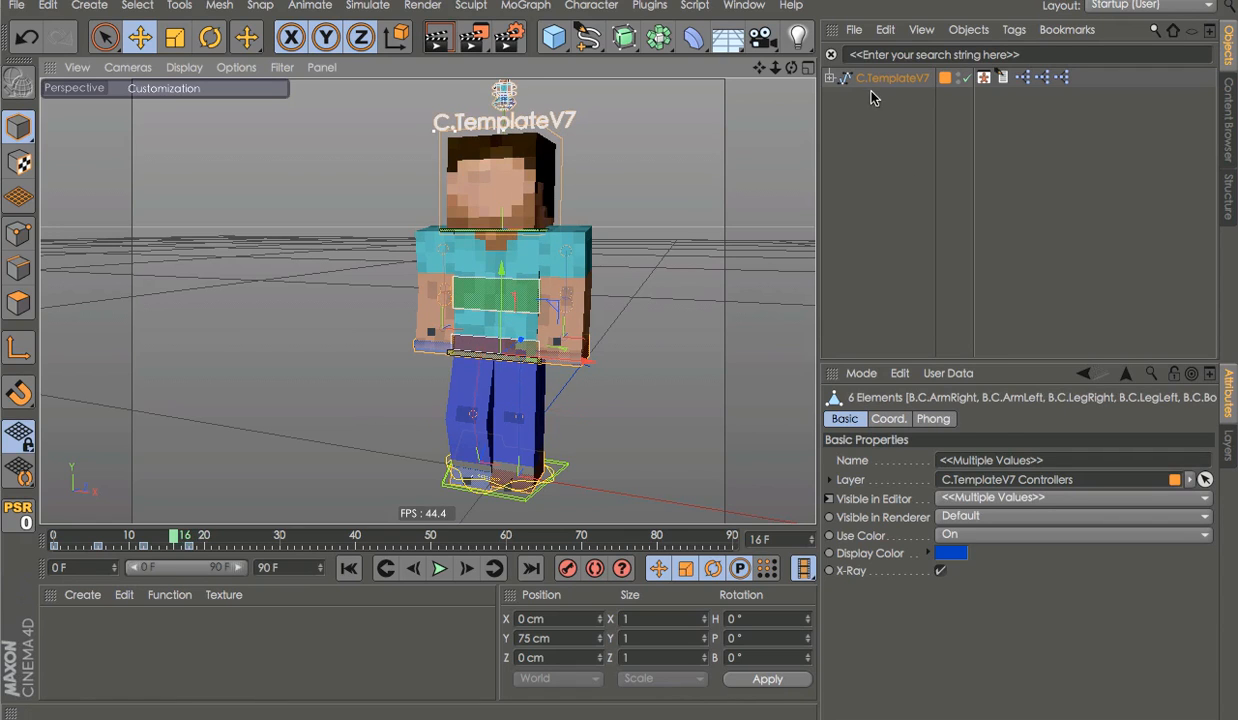
Set Walk Cycle Poses to 0 on C.TemplateV7, deselect it and play back the keyframed walk from the start
left_click(841, 82)
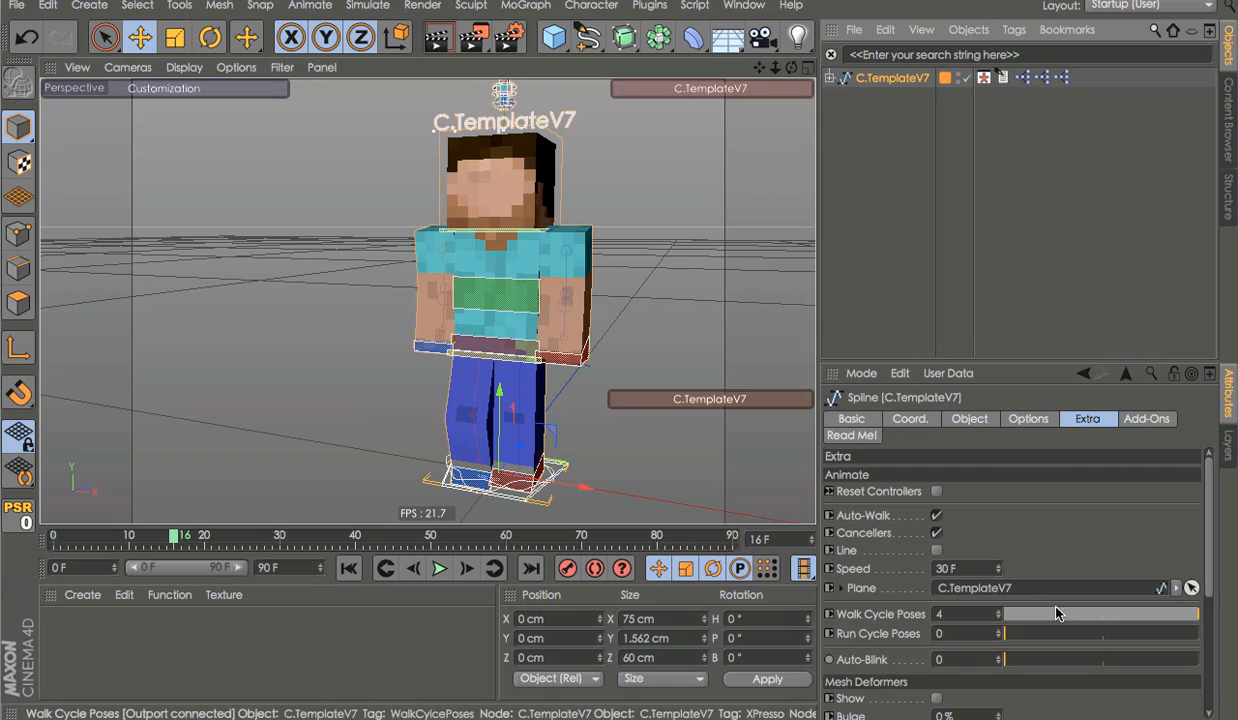
left_click_drag(1056, 614, 897, 539)
left_click(1022, 338)
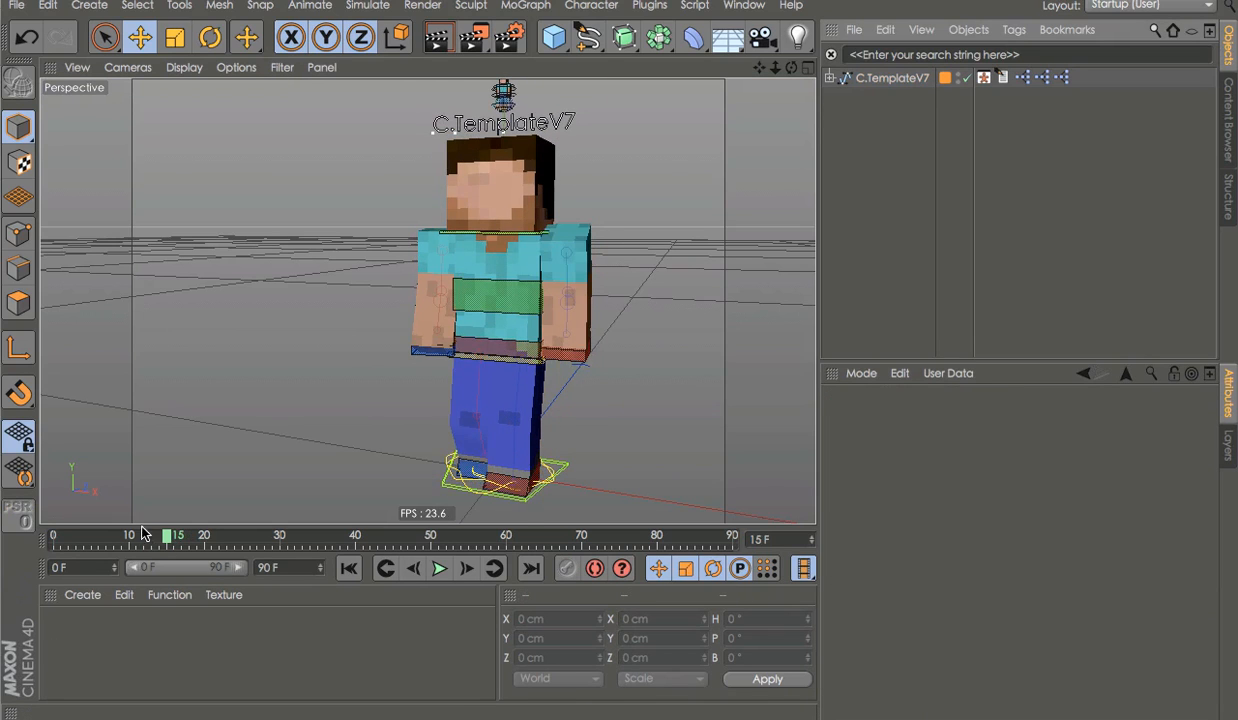
left_click_drag(141, 535, 52, 538)
key("F8")
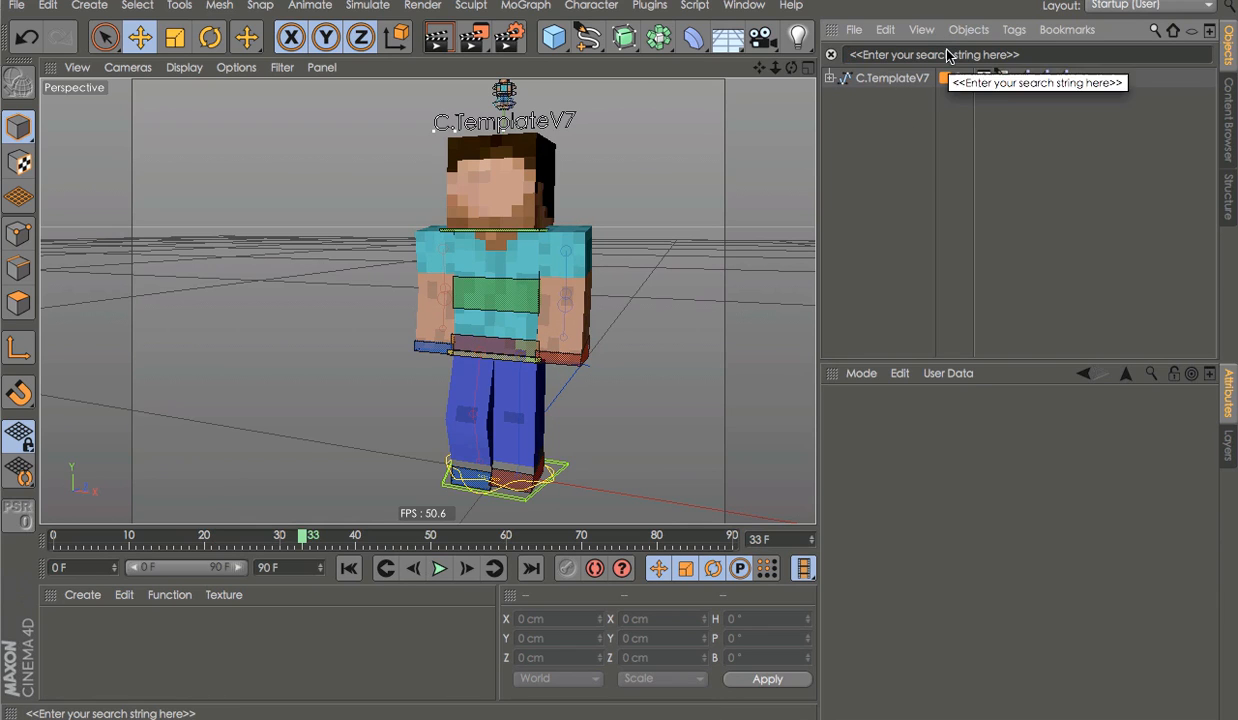
Filter the object list by "b.c." and select the B.C. arm, leg and body controllers plus J.B.C.Head
type("b.c.")
left_click(953, 85)
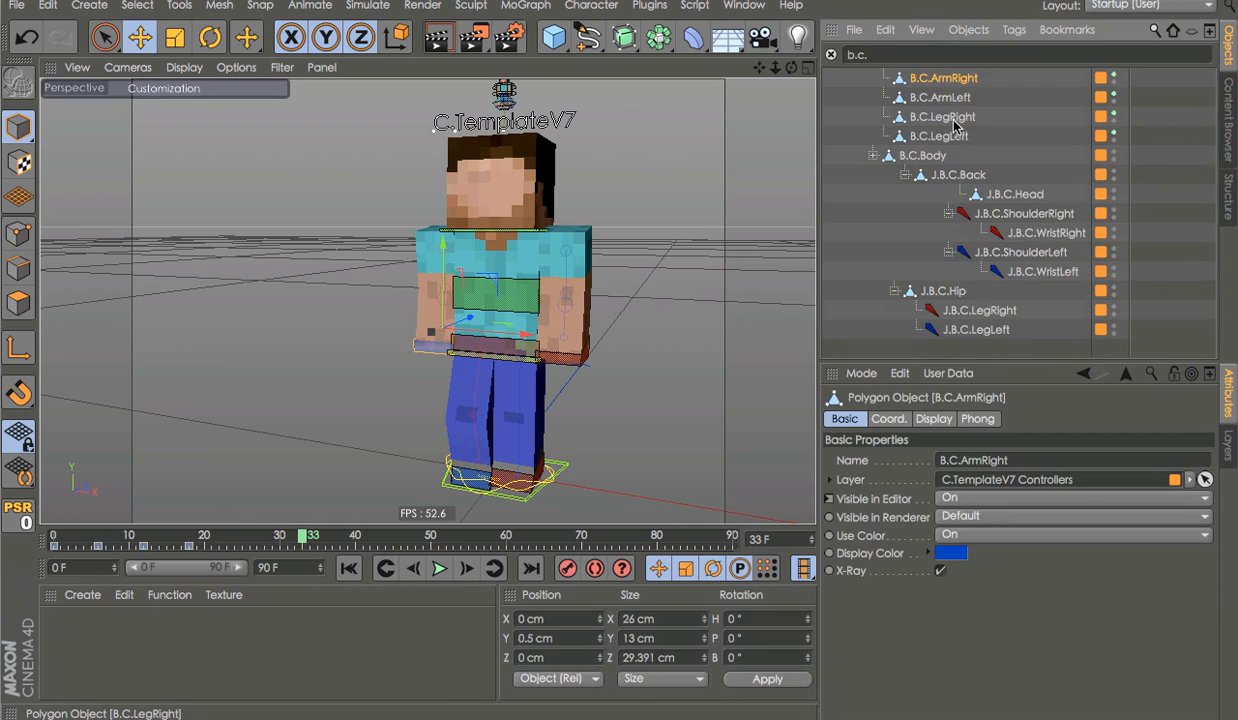
left_click(956, 136, "shift")
left_click(943, 155, "shift")
left_click(1012, 196, "shift")
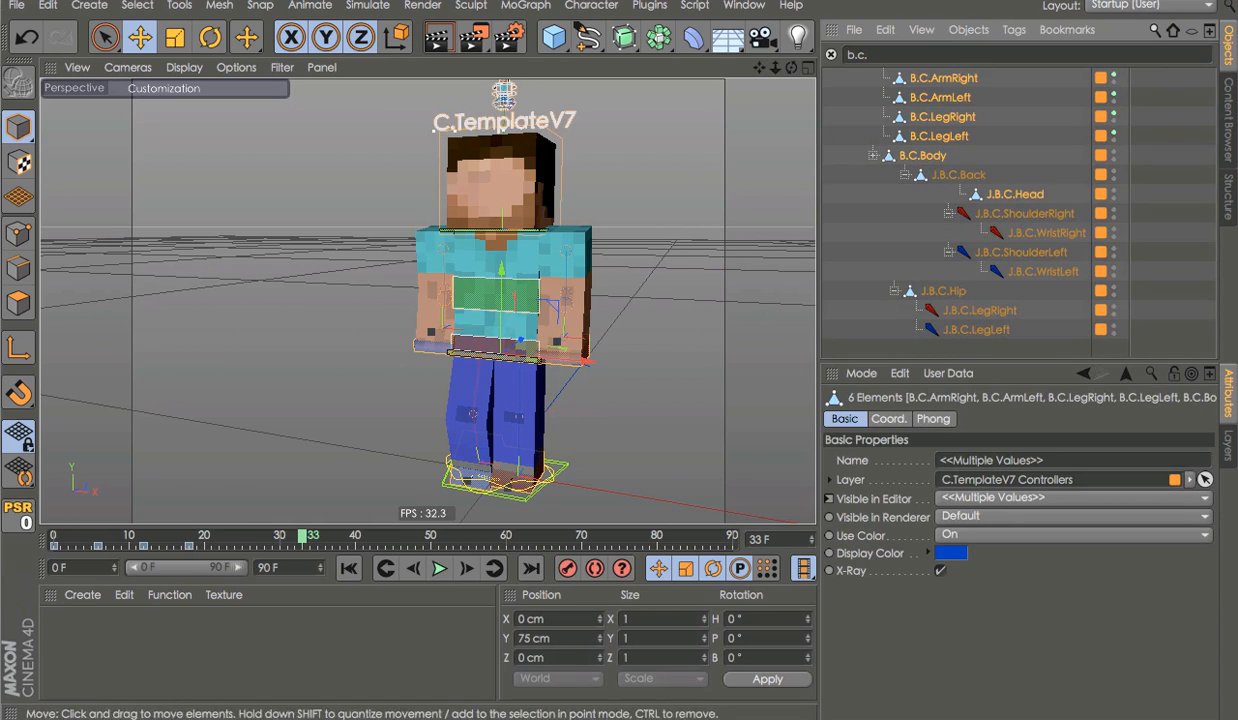
Copy the selected controllers' keyframes from frames 0 to 18 and paste them starting at frame 24
left_click_drag(195, 548, 6, 545)
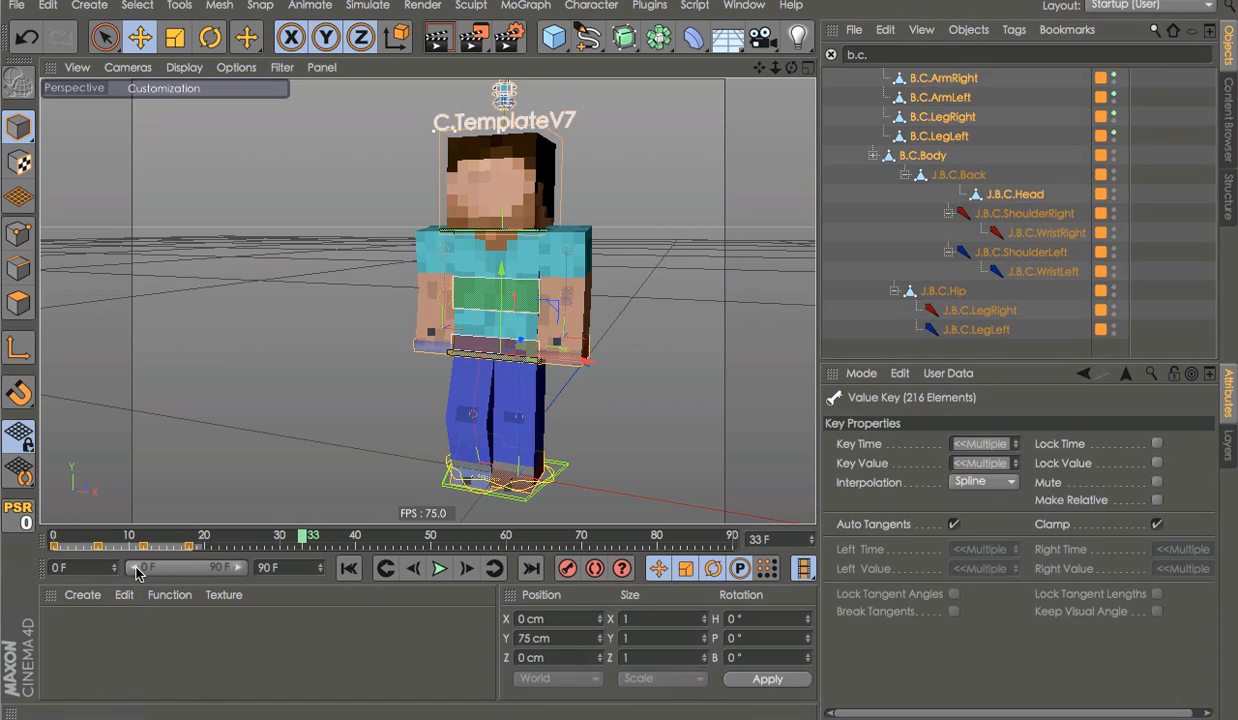
right_click(140, 553)
left_click(140, 525)
right_click(255, 541)
left_click(250, 541)
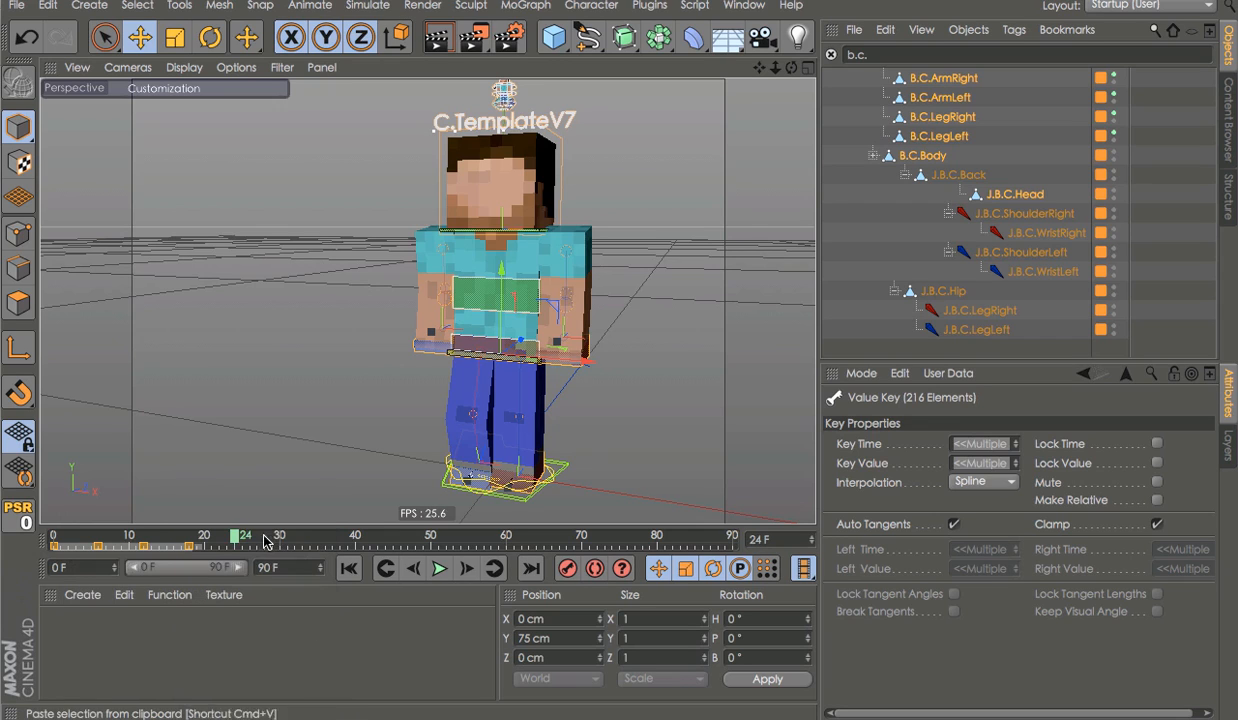
Copy the controllers' walk keyframes again and paste them starting at frame 48
left_click(377, 537)
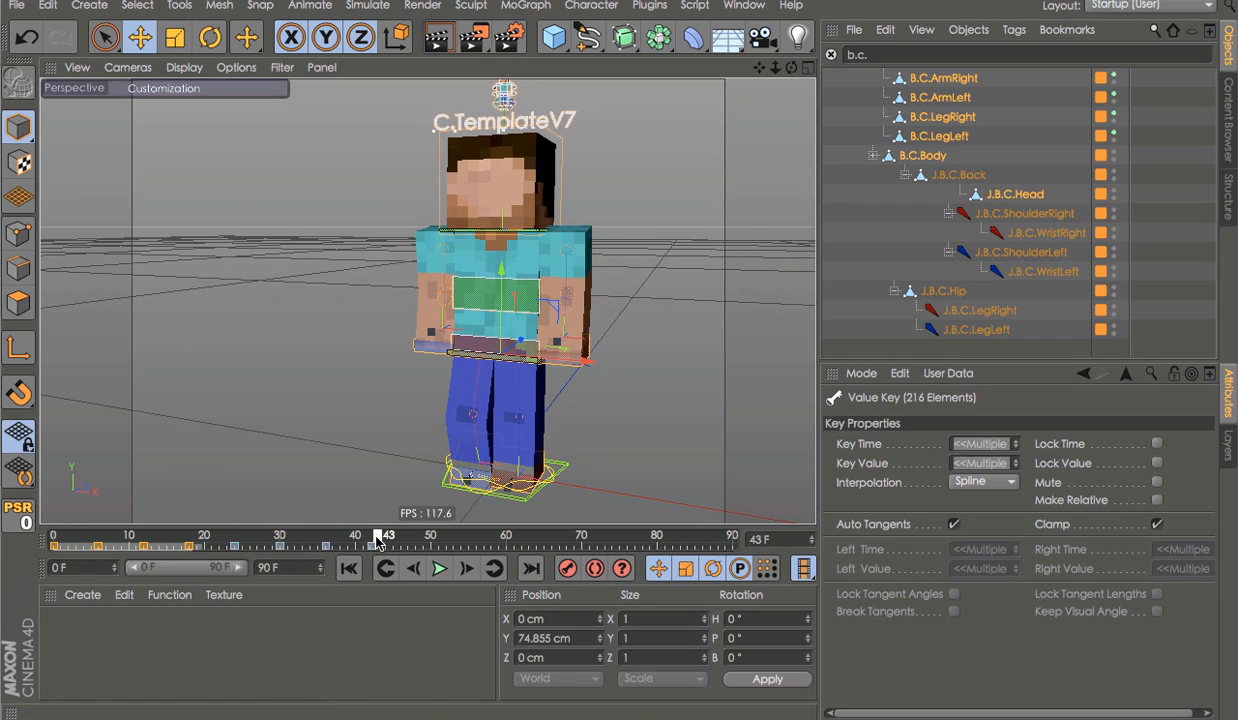
left_click_drag(377, 538, 359, 538)
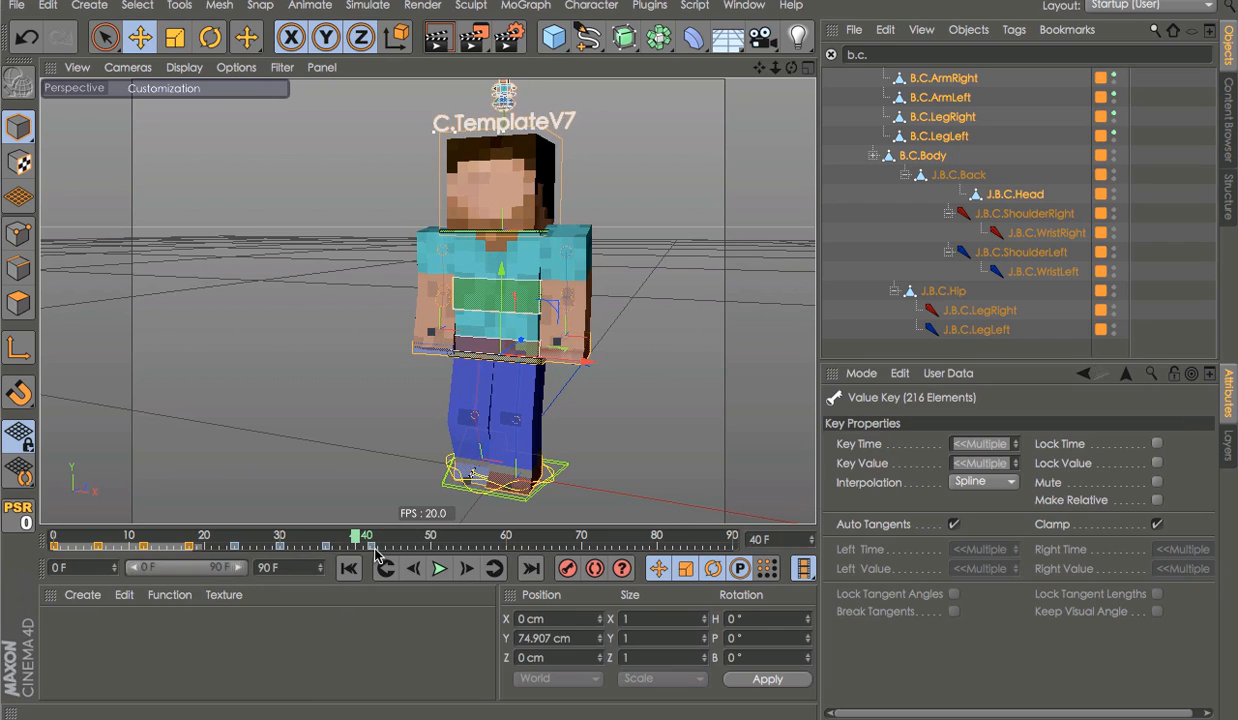
left_click(373, 537)
right_click(390, 545)
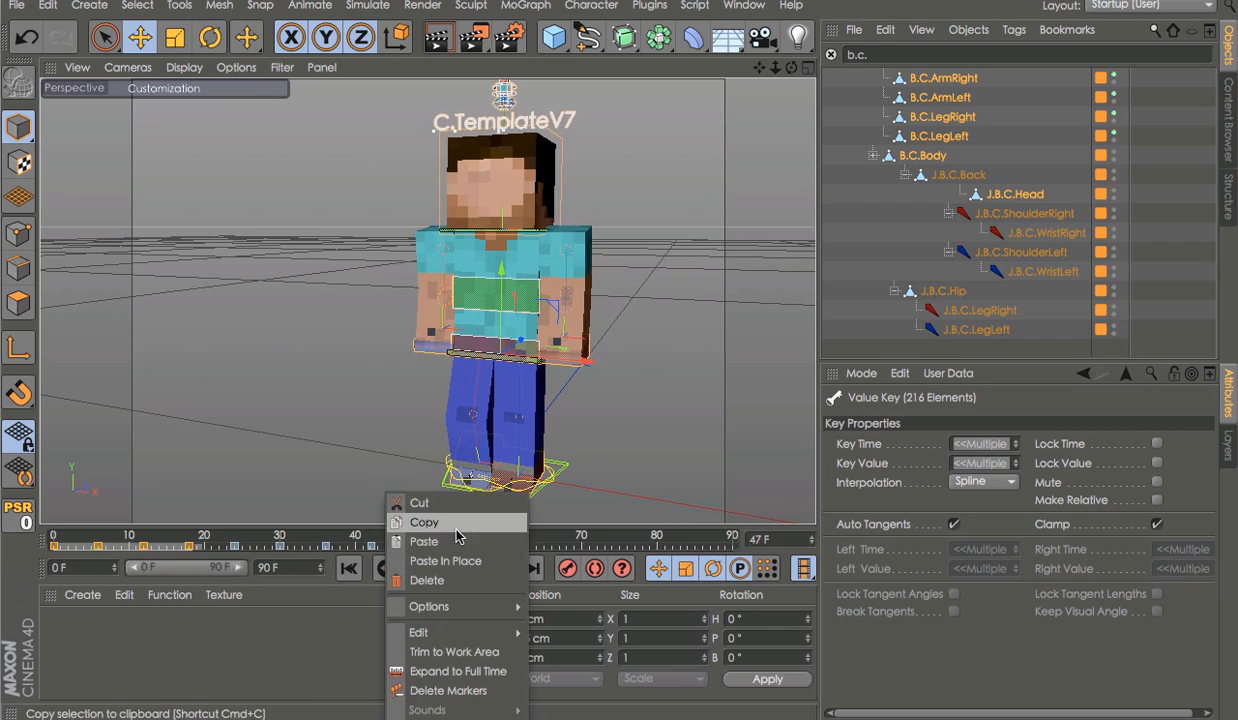
left_click(452, 522)
right_click(392, 545)
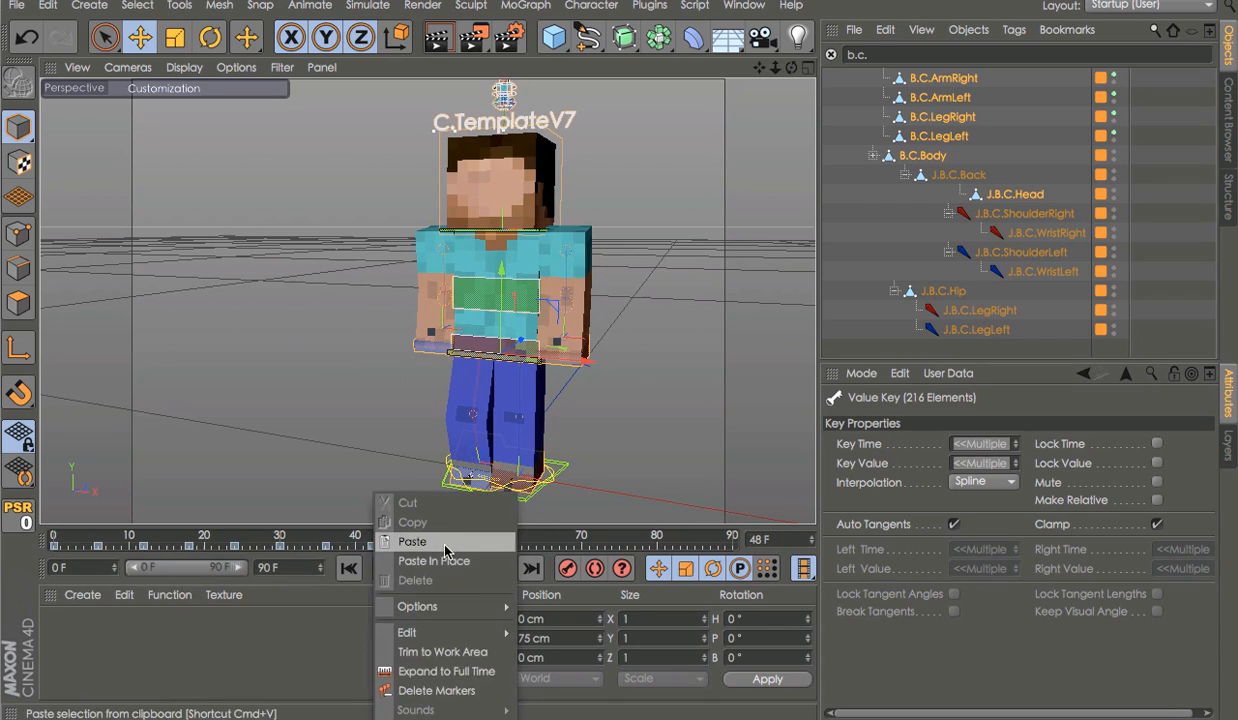
left_click(424, 541)
Play back the repeated walk cycle and examine the character from the side
key("F8")
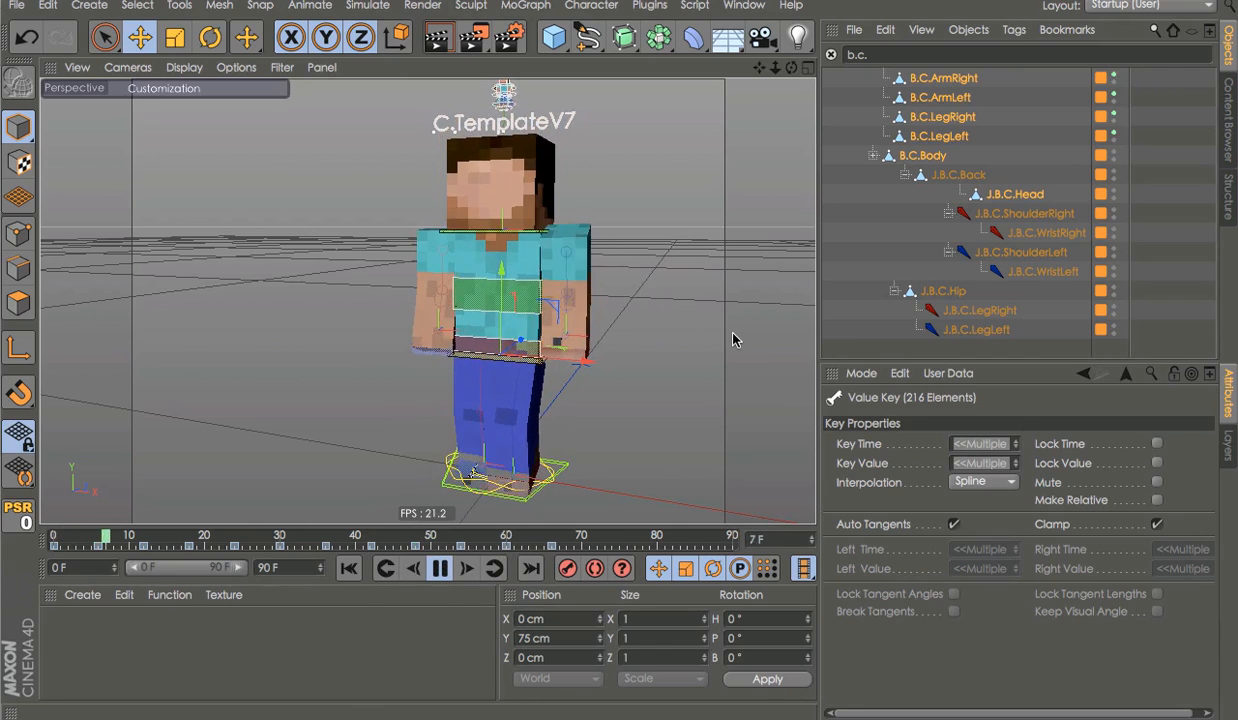
left_click_drag(540, 360, 263, 337, "alt")
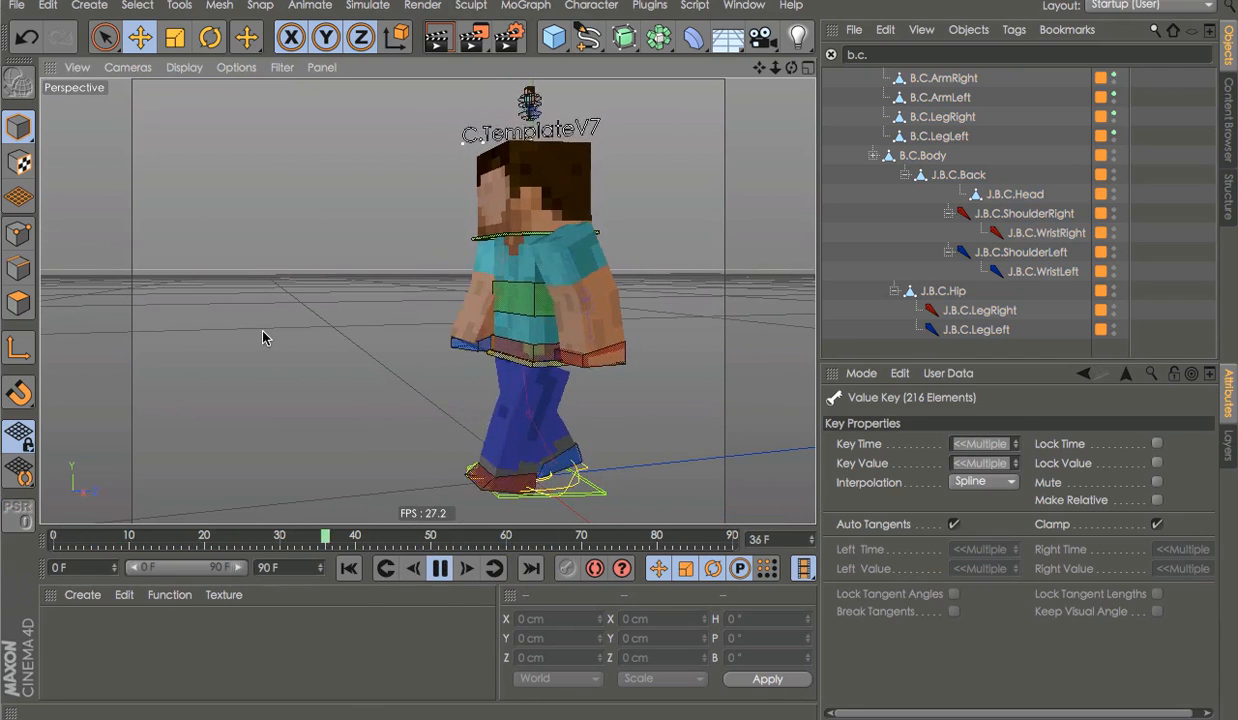
key("F8")
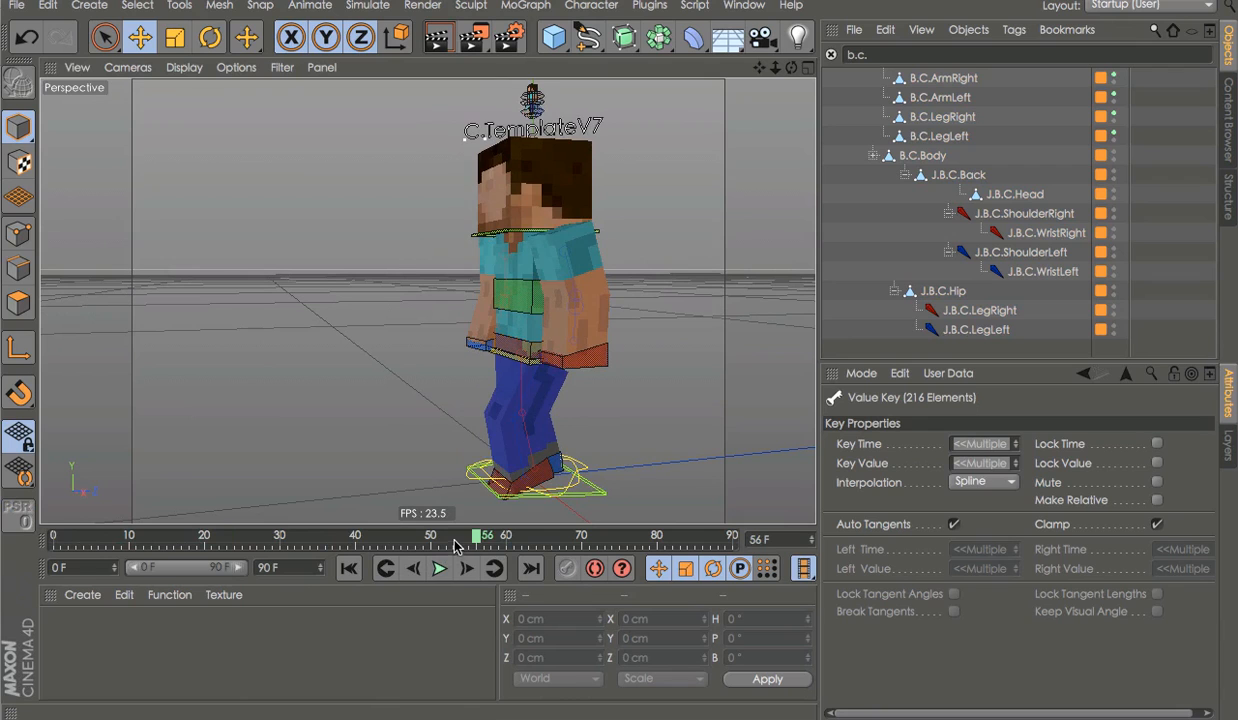
Keyframe C.TemplateV7 at frame 0, move it forward to about -289 cm on Z at frame 50 and record a keyframe there
key("shift+f")
left_click(606, 485)
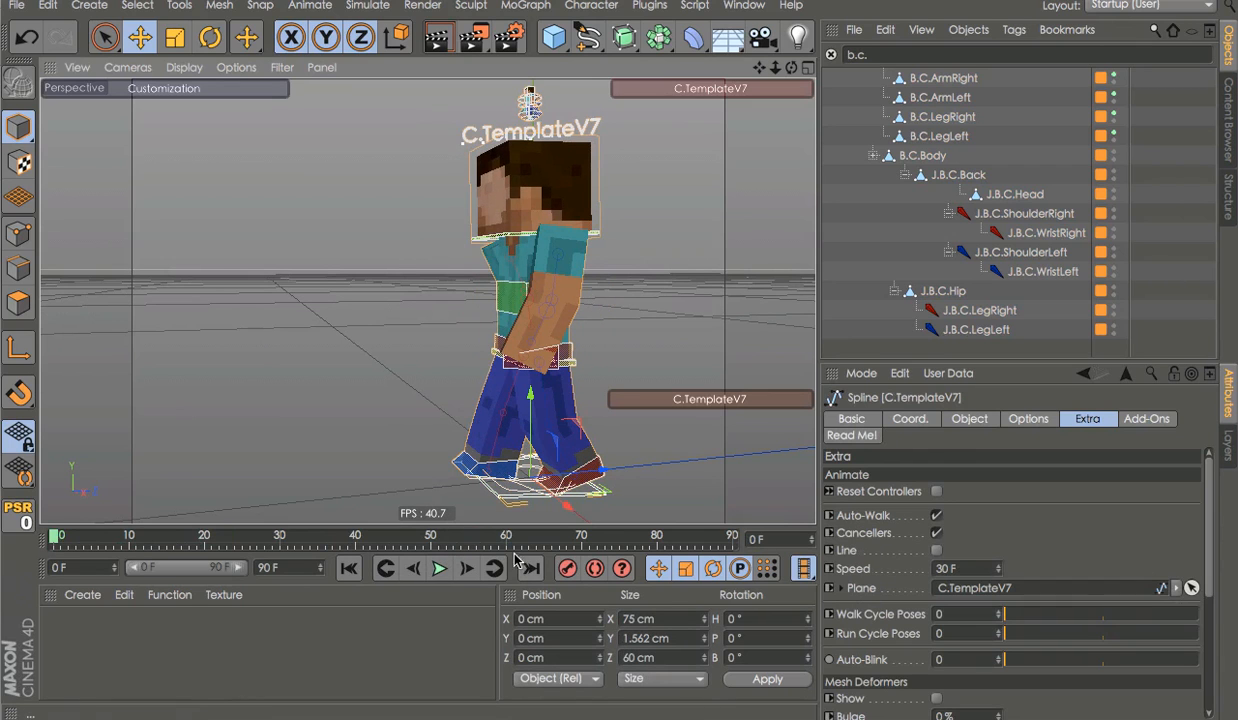
mouse_move(450, 541)
left_mouse_down()
mouse_move(335, 541)
mouse_move(432, 540)
left_mouse_up()
left_click_drag(604, 480, 580, 486)
key("ctrl+z")
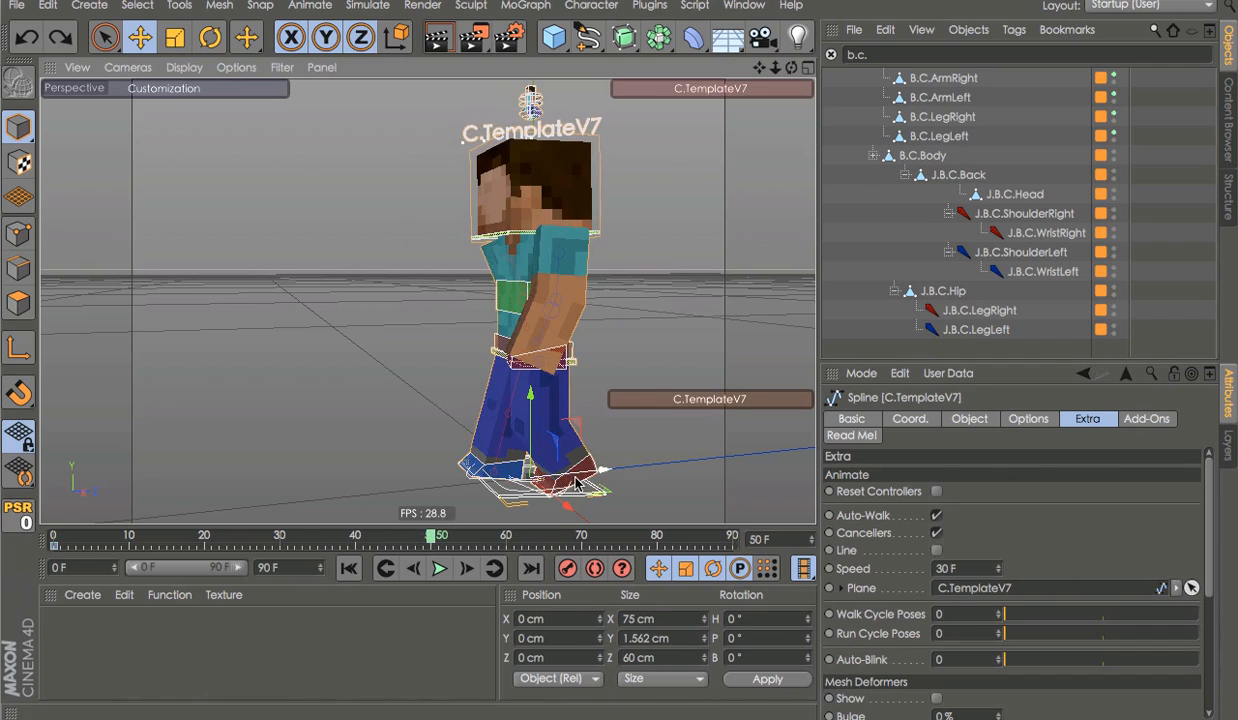
left_click_drag(435, 507, 118, 515)
scroll(533, 406, "down", 5)
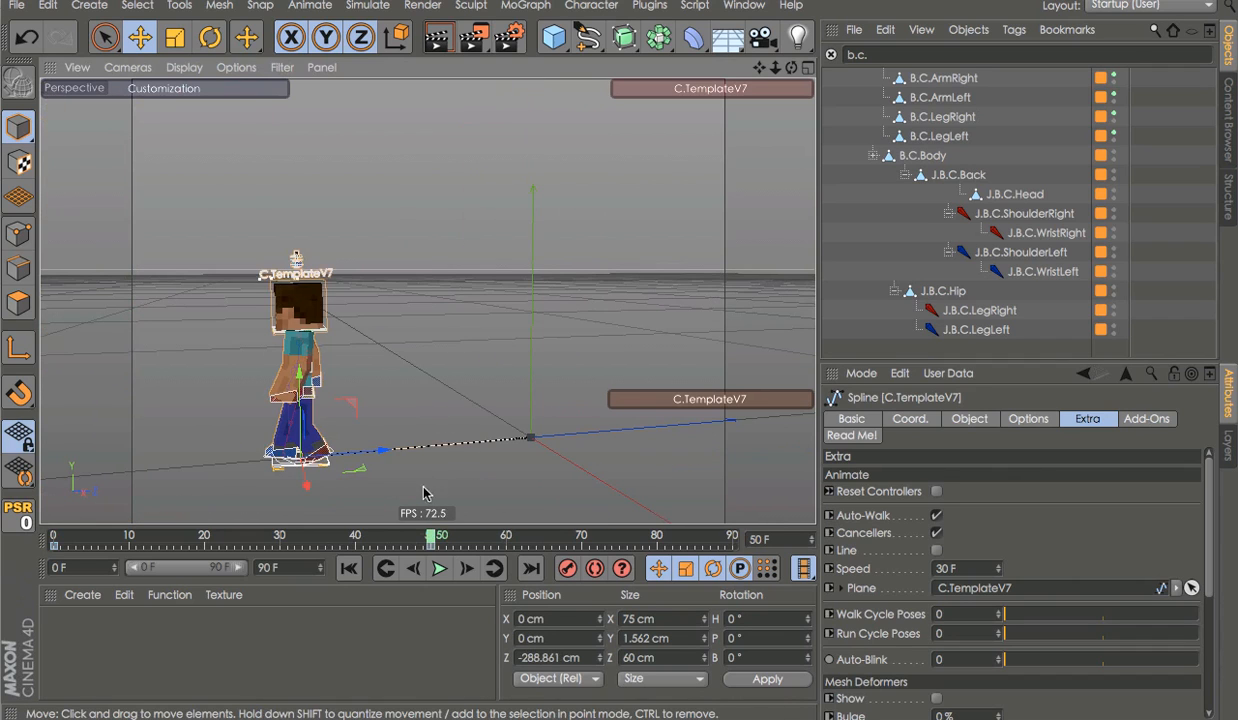
Select C.TemplateV7's keyframe at frame 0 and set its interpolation to Linear
left_click_drag(221, 547, 16, 566)
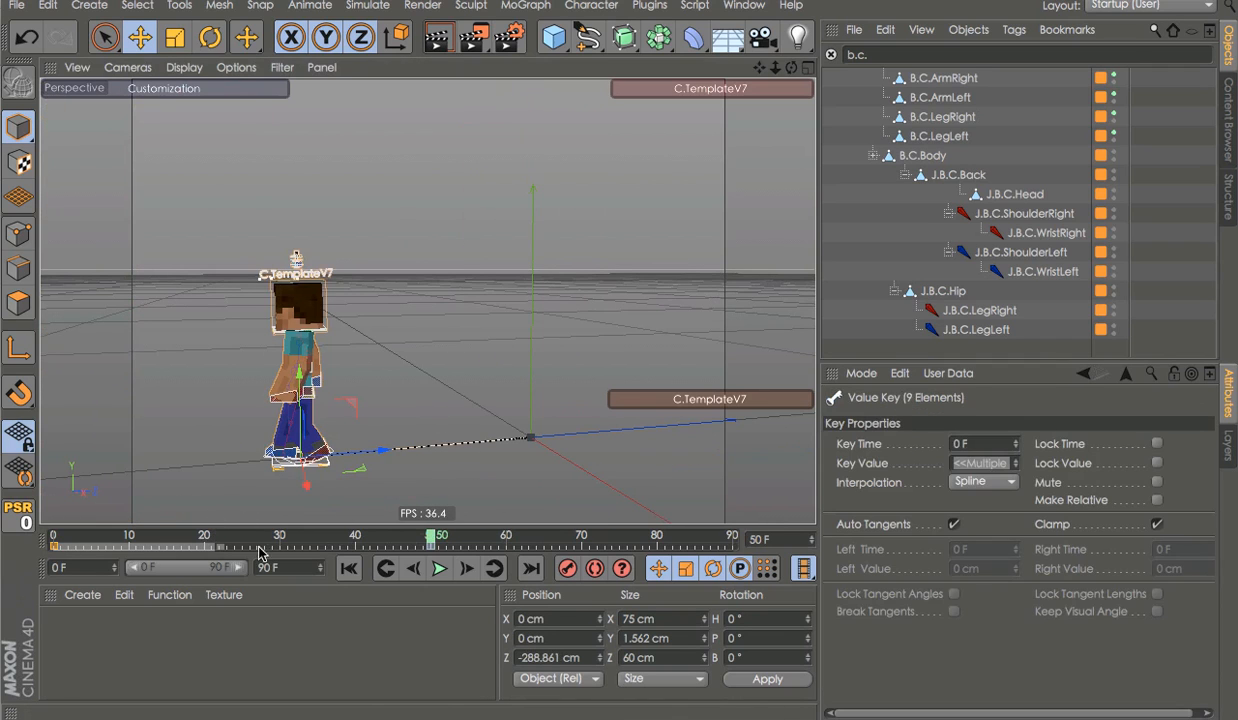
left_click(955, 481)
left_click(955, 501)
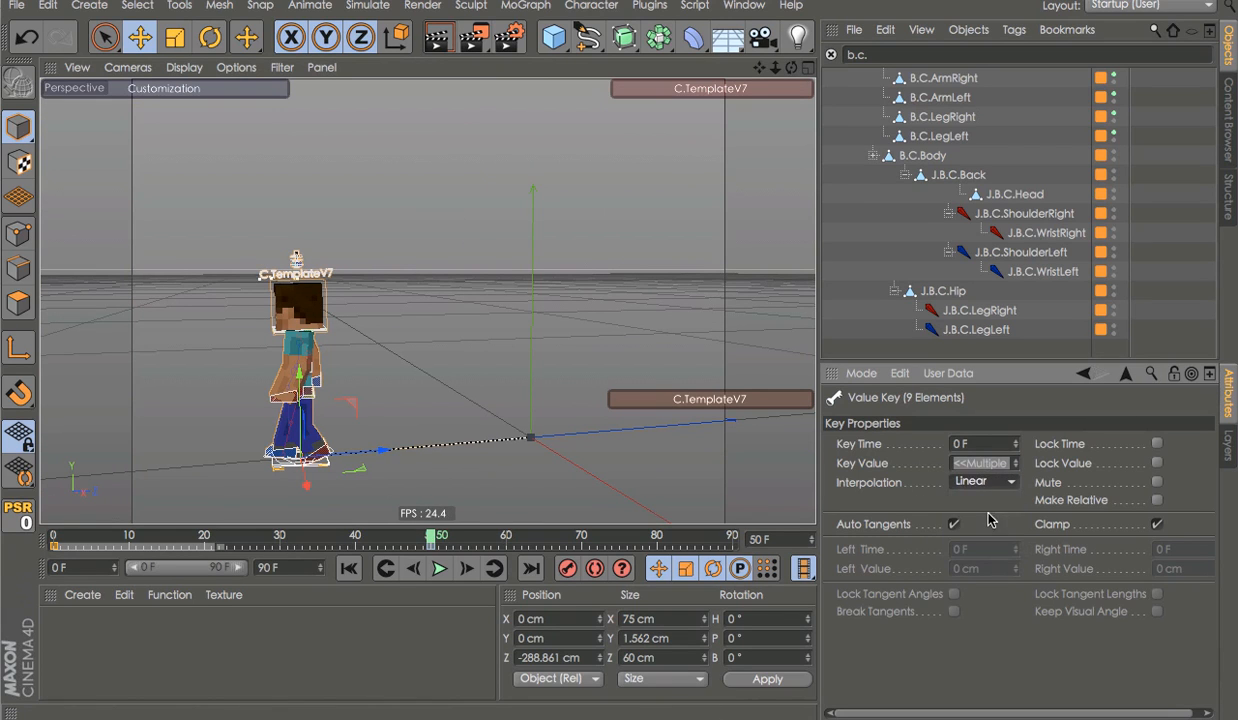
Play back the forward walk from frame 0 and examine the feet up close
left_click(527, 550)
left_click_drag(527, 541, 1, 554)
key("F8")
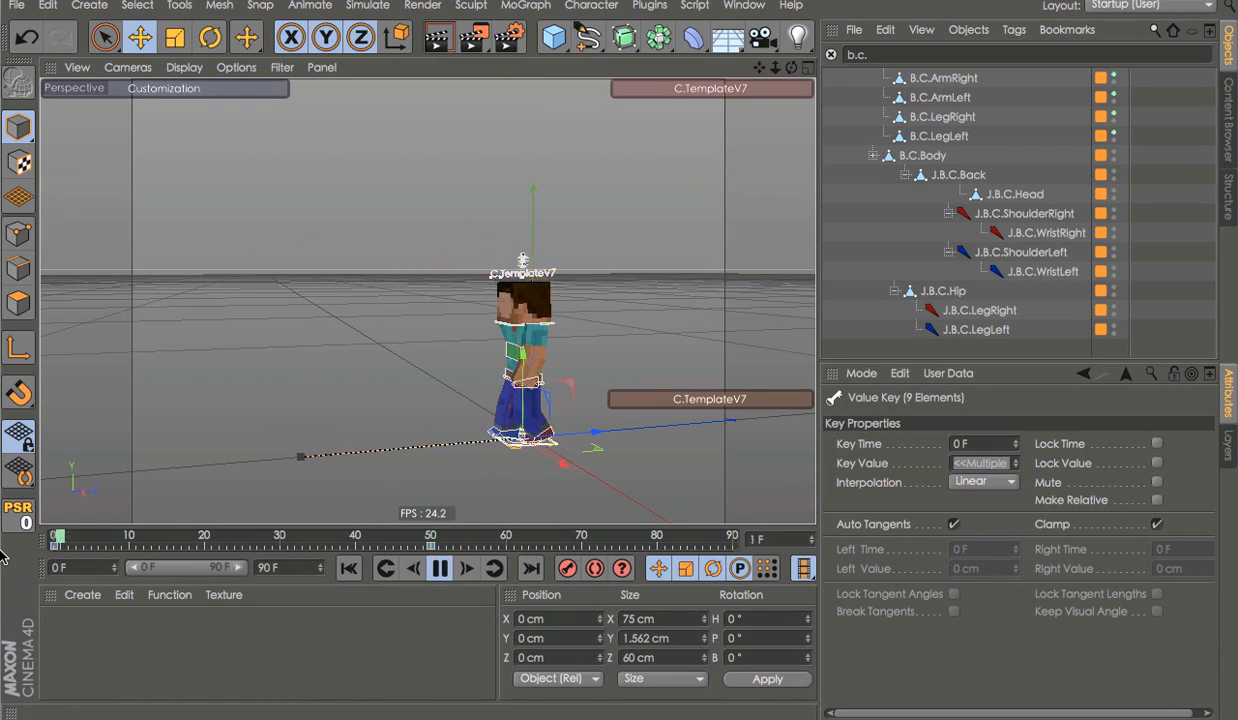
key("F8")
scroll(575, 455, "up", 5)
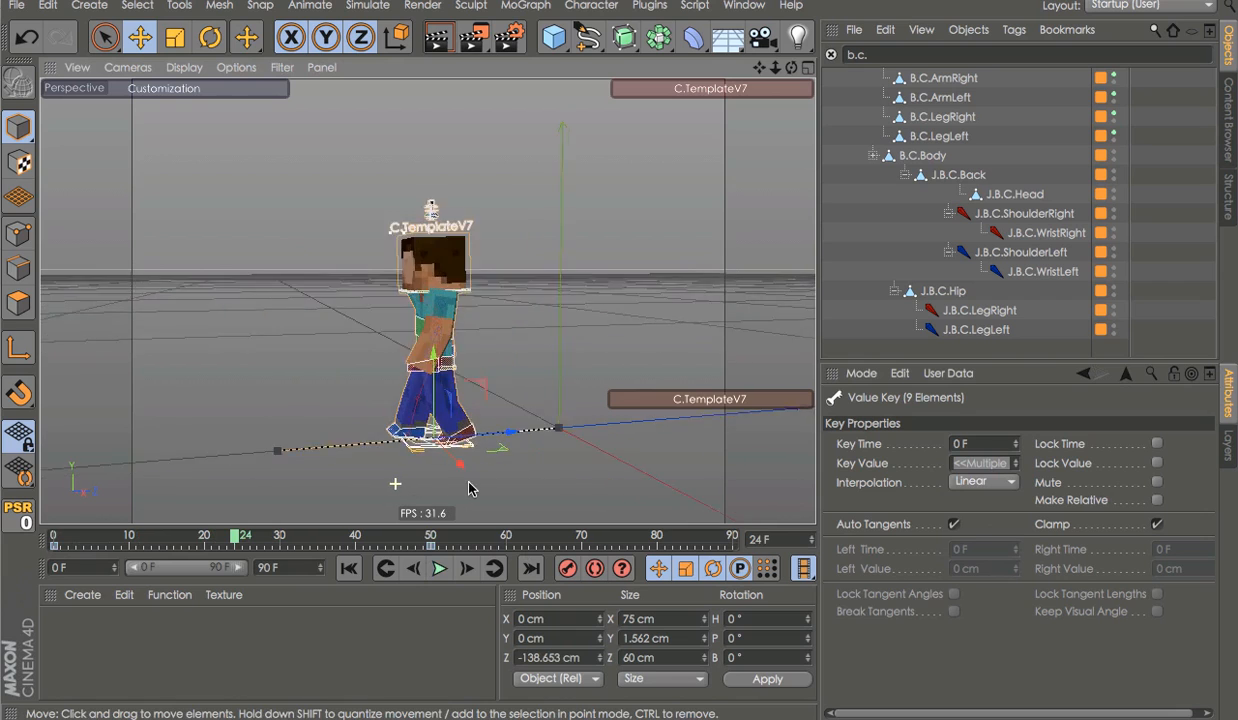
left_click_drag(540, 403, 600, 430, "alt")
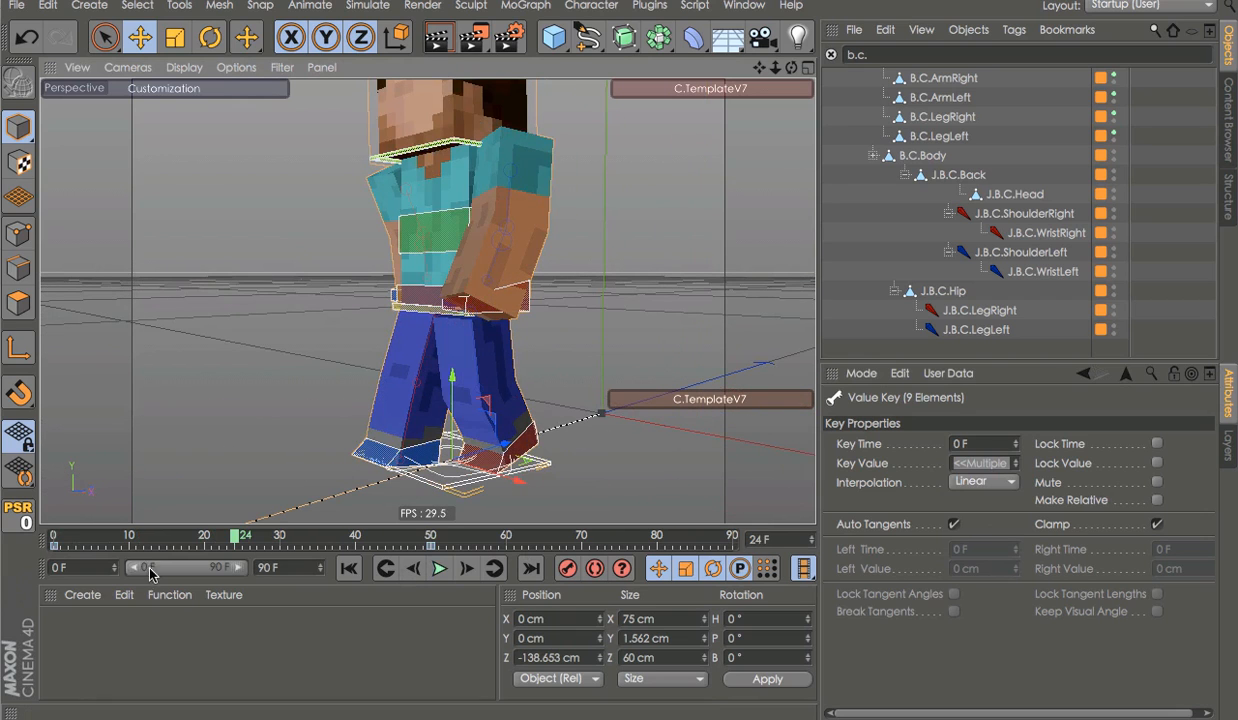
Move C.TemplateV7's keyframe at frame 50 to frame 74 and play back the slower forward walk
left_click_drag(431, 547, 48, 539)
key("F8")
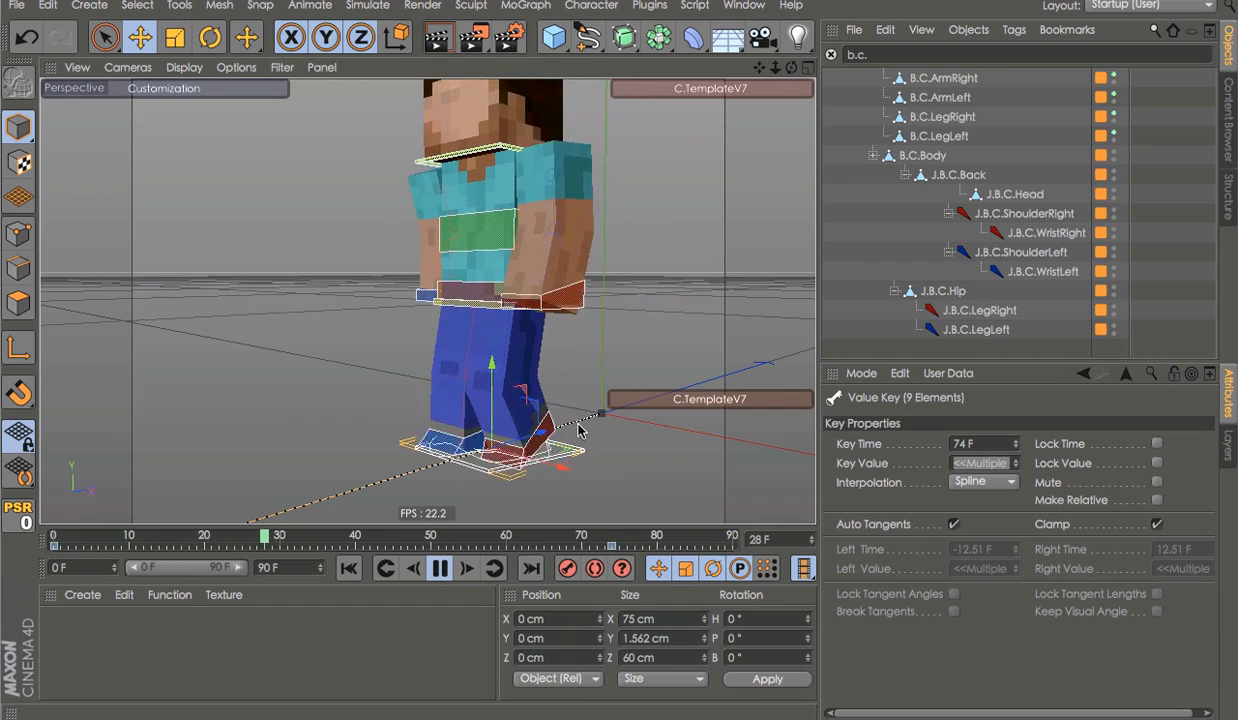
key("F8")
left_click_drag(543, 362, 608, 359, "alt")
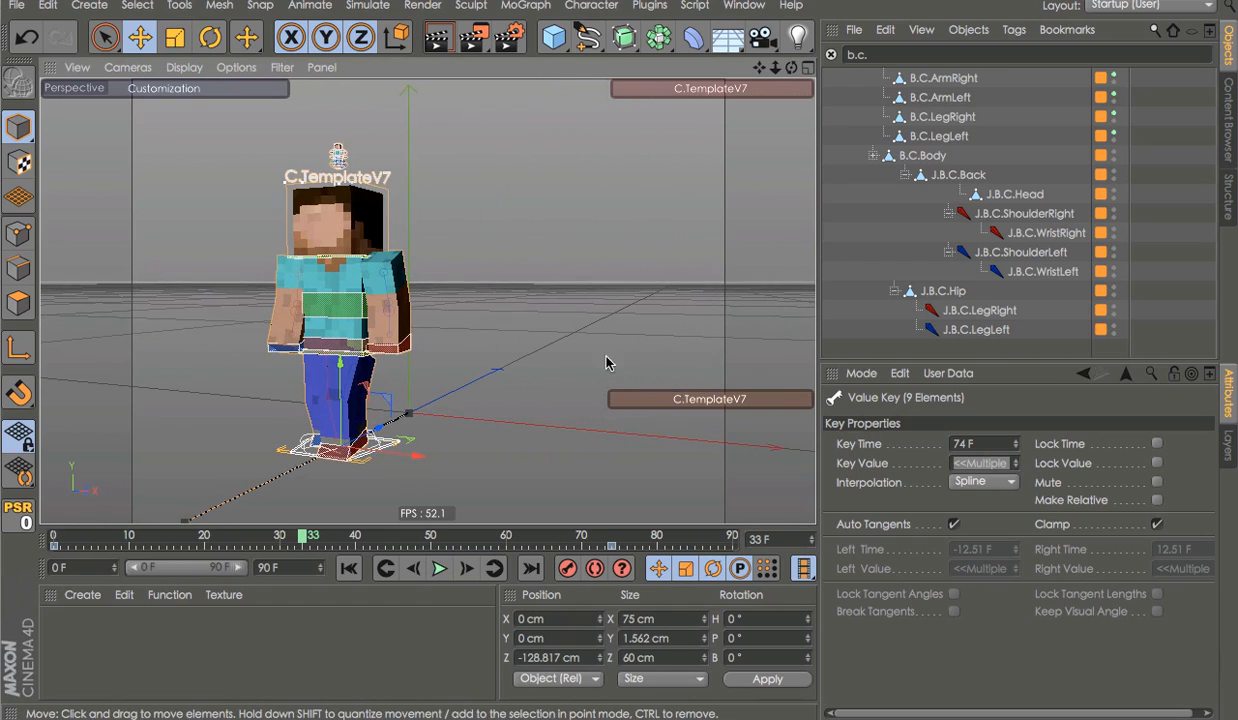
Select B.C.LegRight and B.C.LegLeft and set all their keyframes from frame 0 to 66 to Linear interpolation
left_click(942, 116)
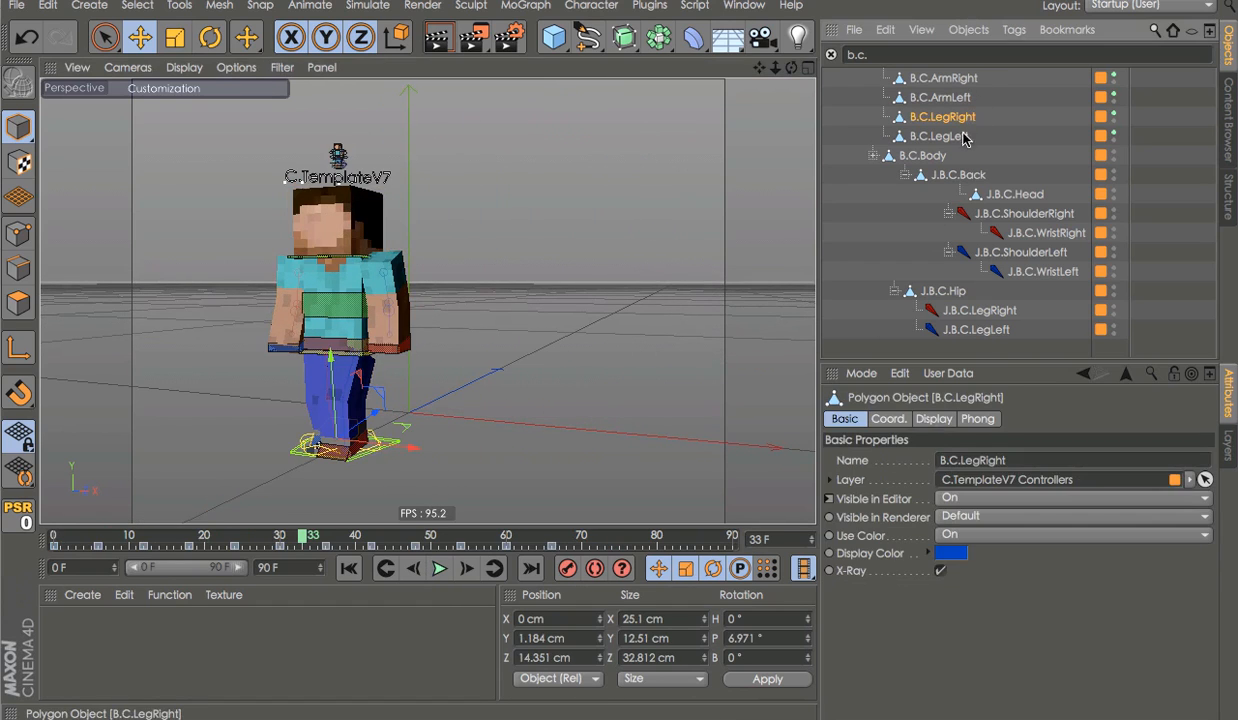
left_click(938, 136, "ctrl")
key("F8")
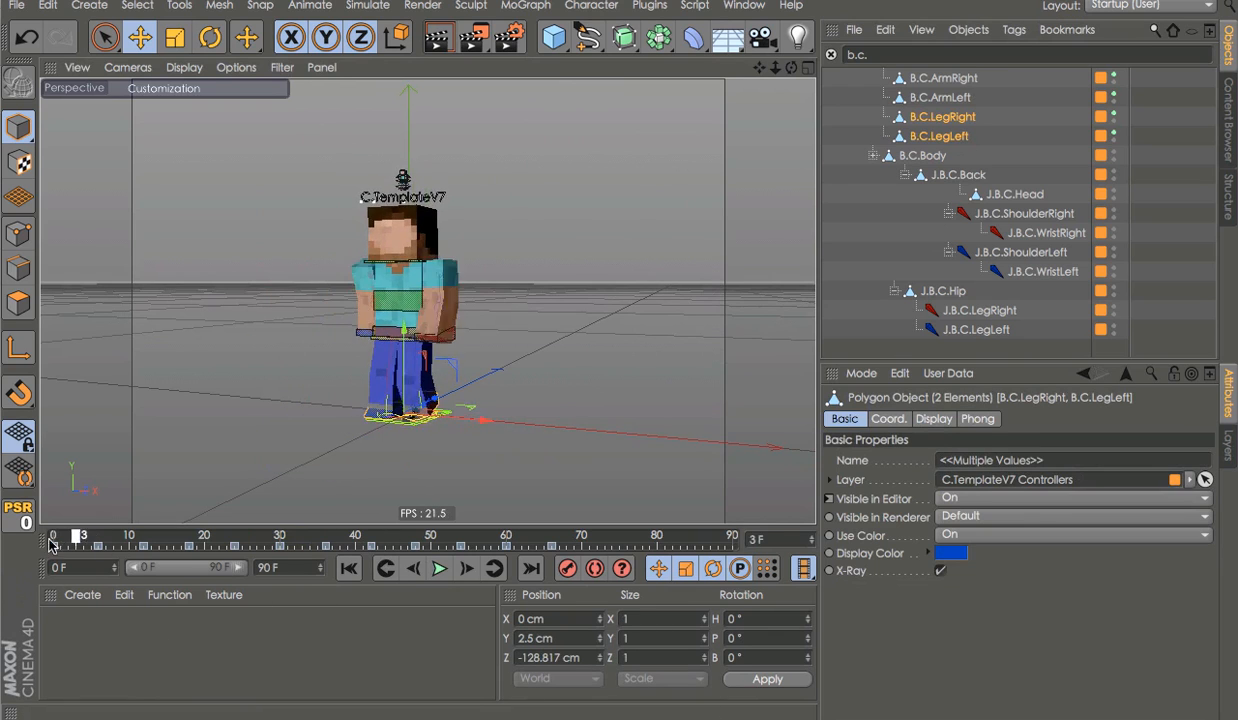
key("F8")
left_click_drag(552, 546, 90, 553)
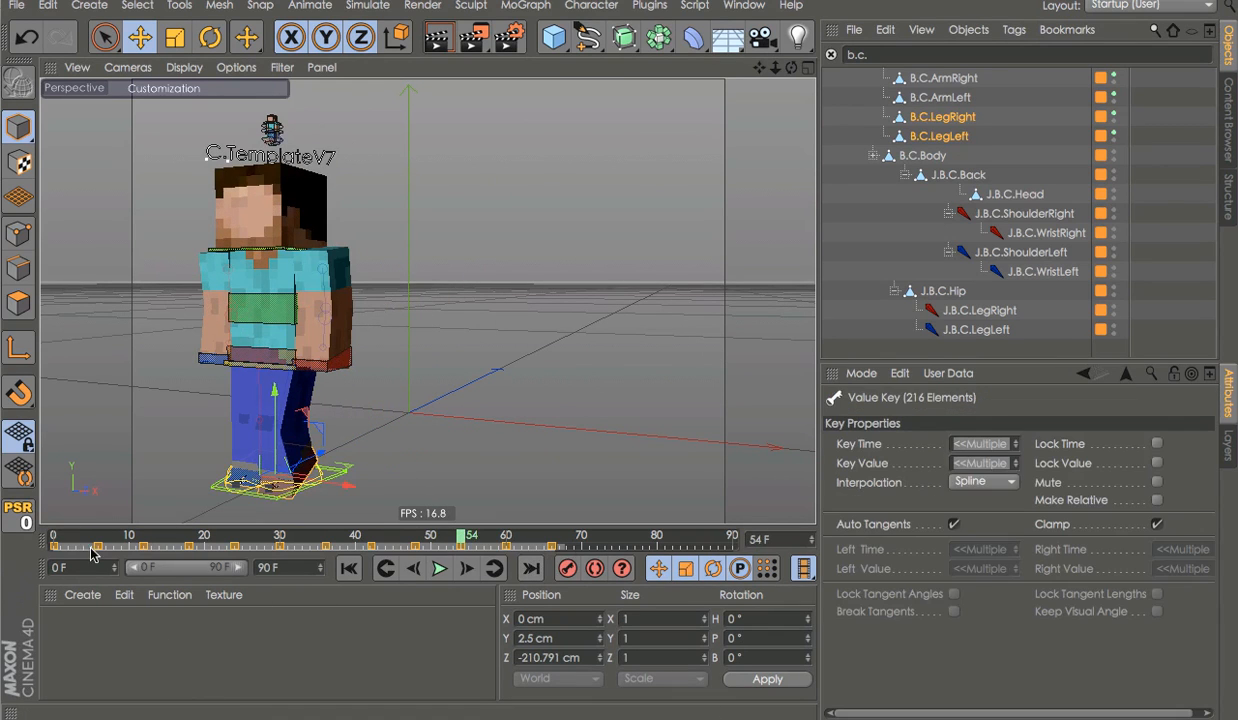
left_click(963, 484)
left_click(965, 500)
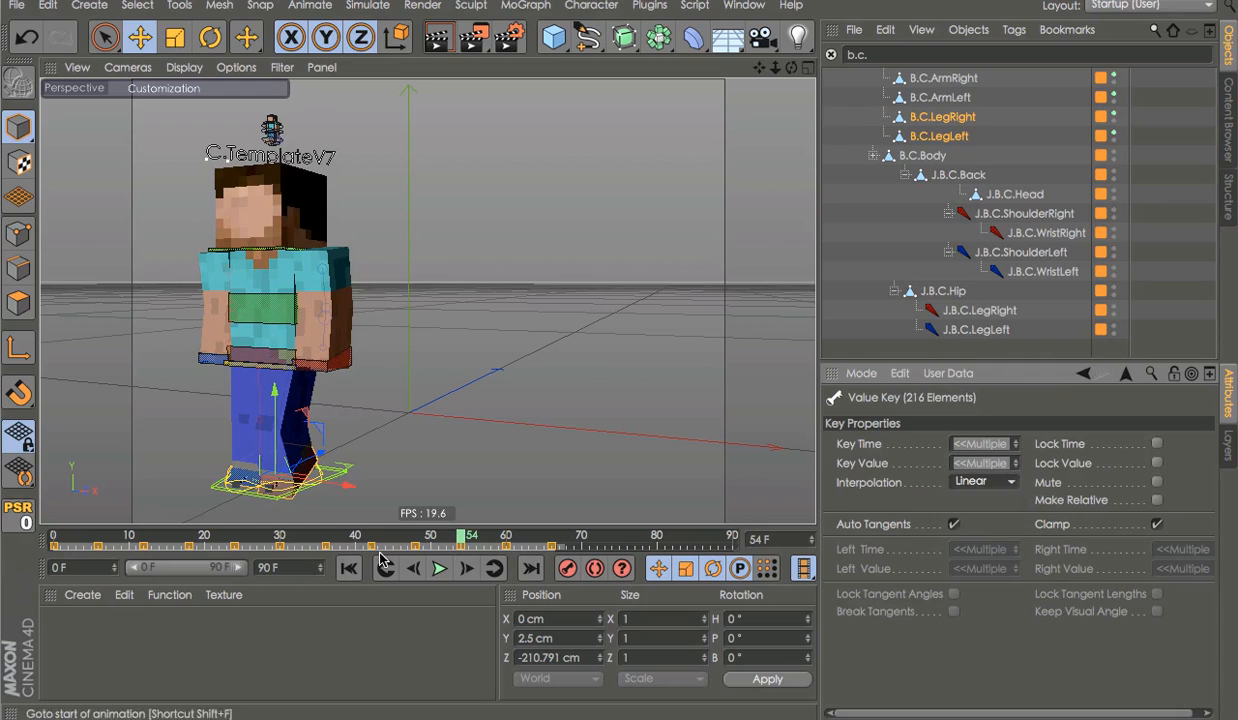
Play back the walk with linear leg keys, examine the foot motion from the side and return to frame 0
left_click(410, 537)
key("F8")
left_click_drag(340, 464, 210, 392, "alt")
right_click_drag(228, 416, 358, 416, "alt")
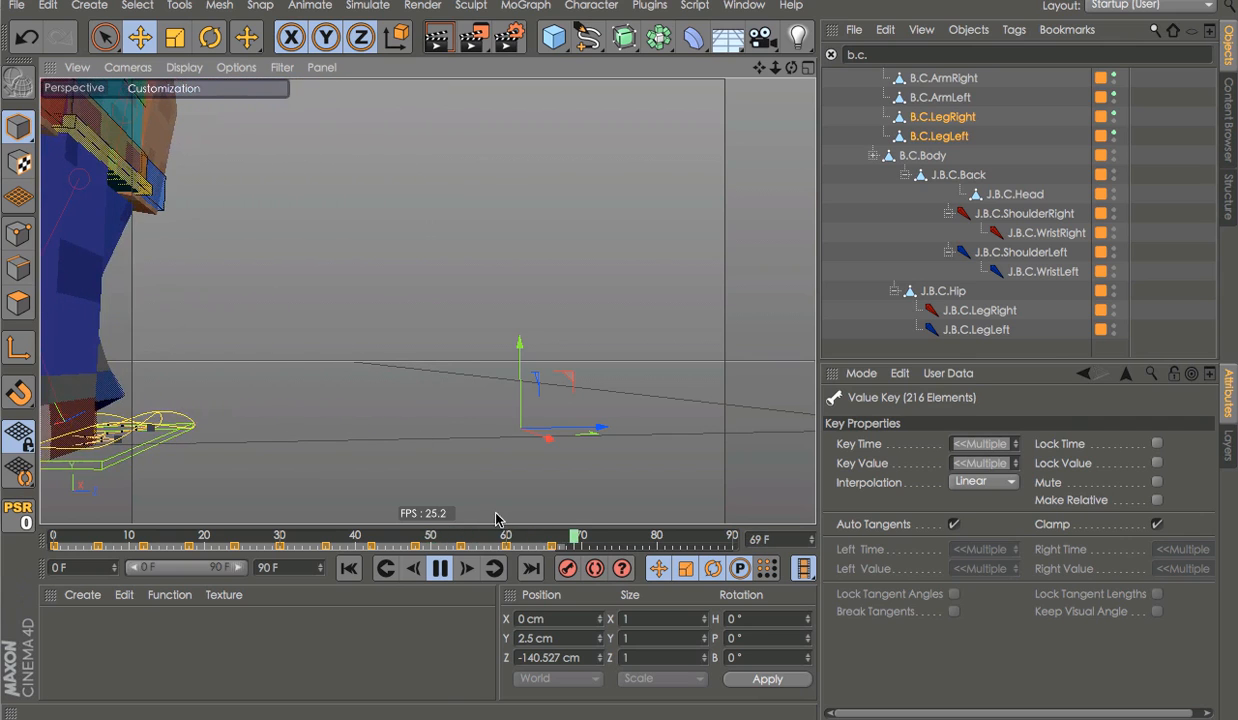
left_click(503, 537)
left_click_drag(503, 537, 53, 538)
right_click_drag(627, 362, 528, 347, "alt")
middle_click_drag(528, 347, 445, 340, "alt")
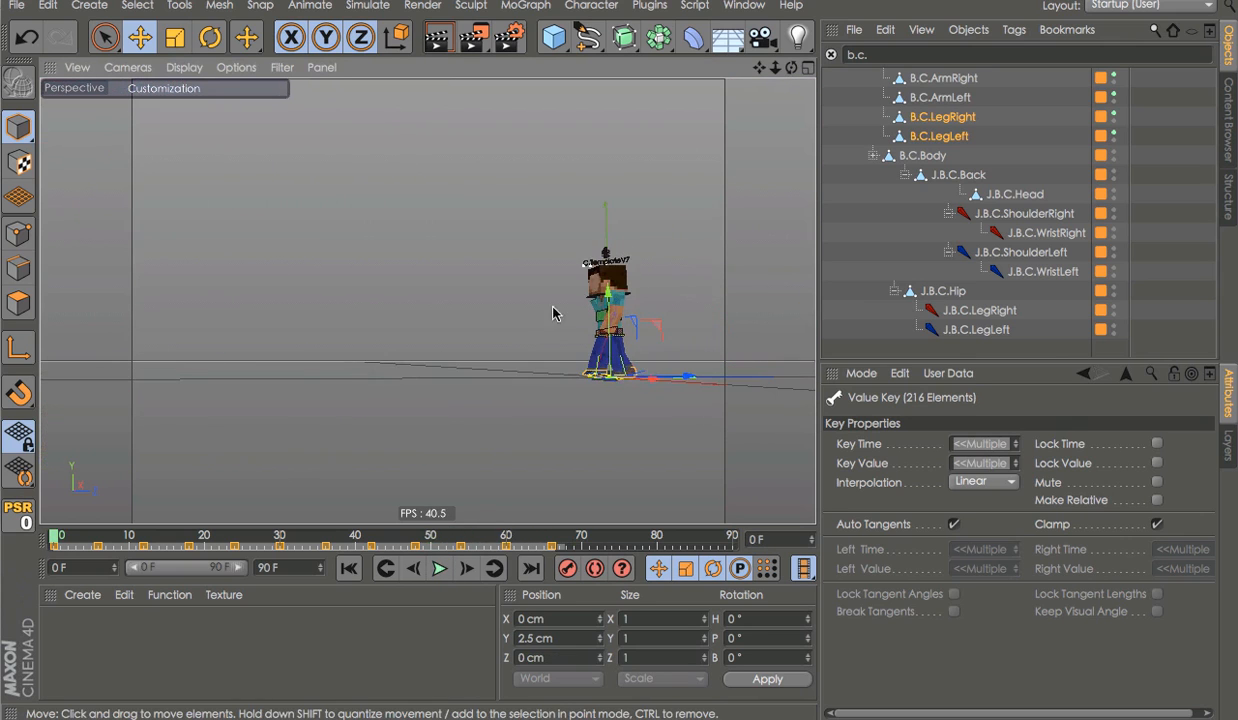
left_click_drag(553, 311, 582, 347, "alt")
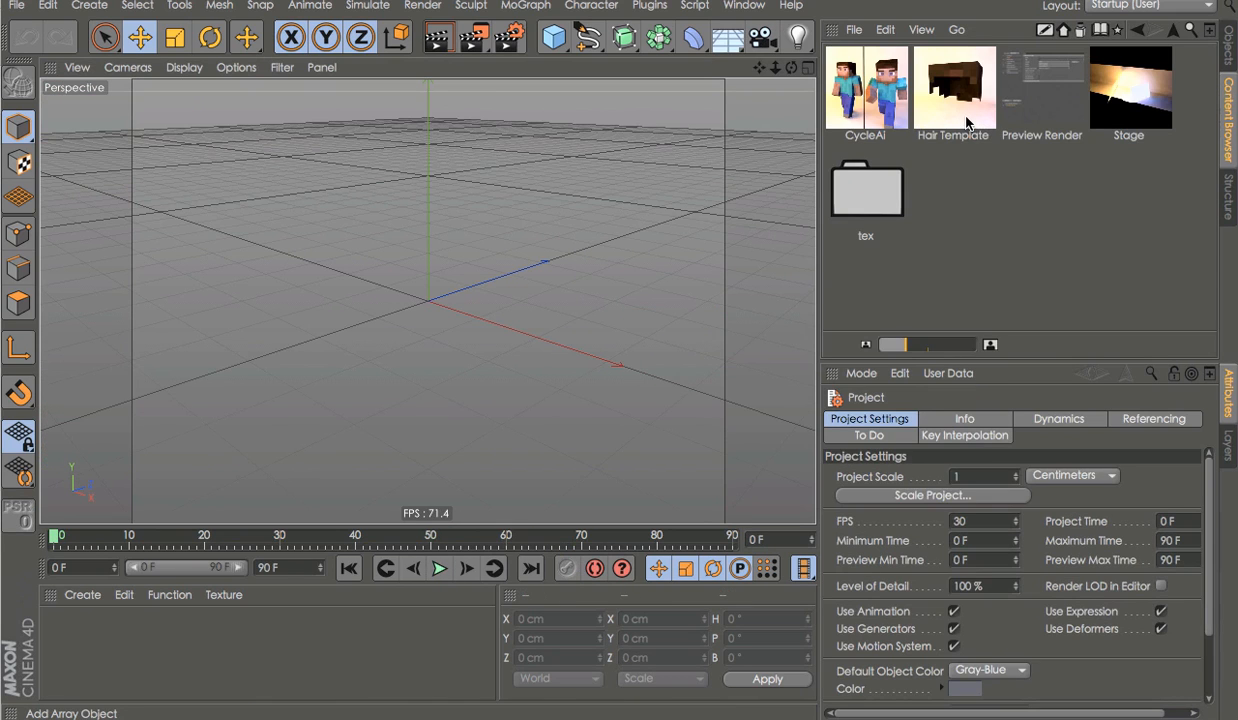
Load the Hair Template preset into the empty project
double_click(966, 121)
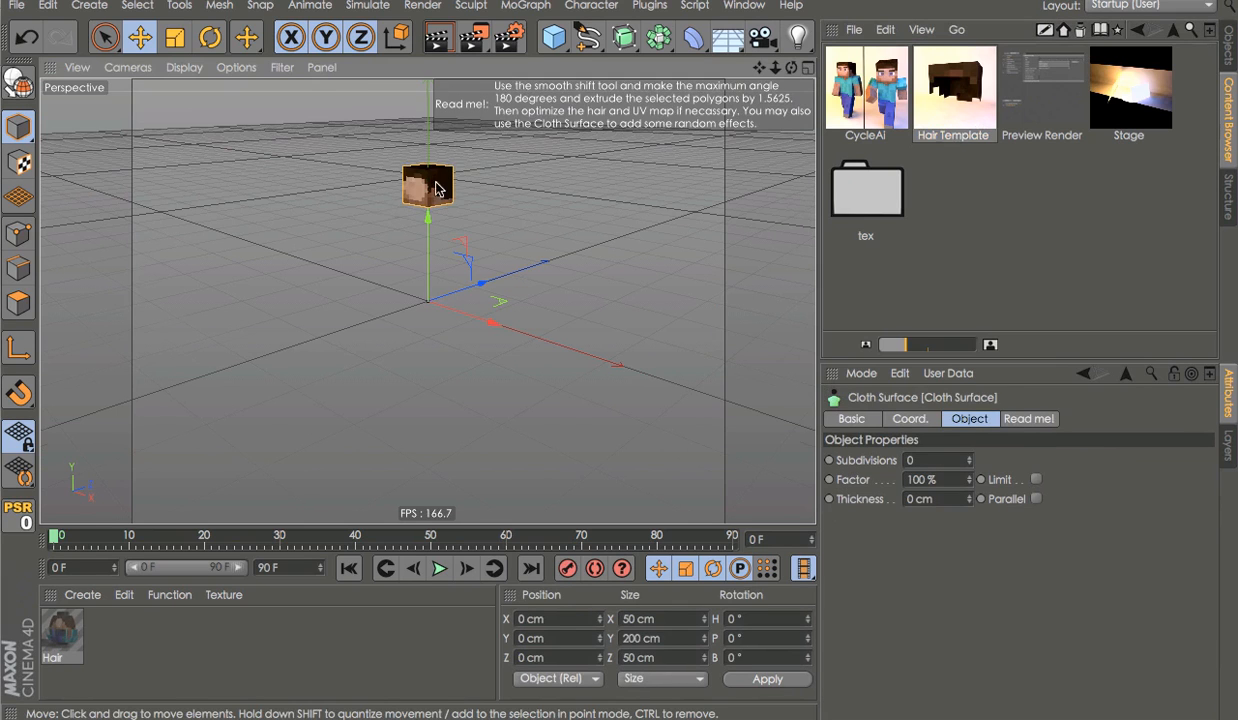
Select the Hair mesh under Cloth Surface, invert its polygon selection and delete the face polygons, keeping only the hair
left_click_drag(686, 151, 533, 197, "alt")
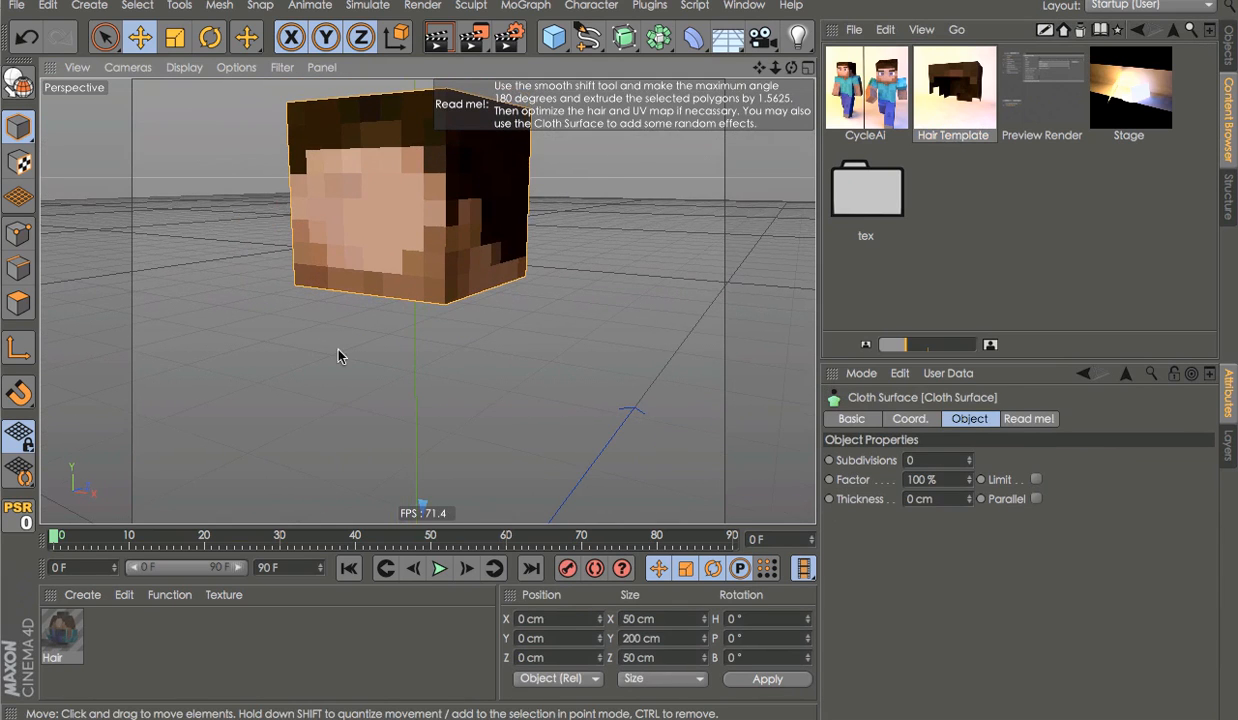
left_click(1232, 45)
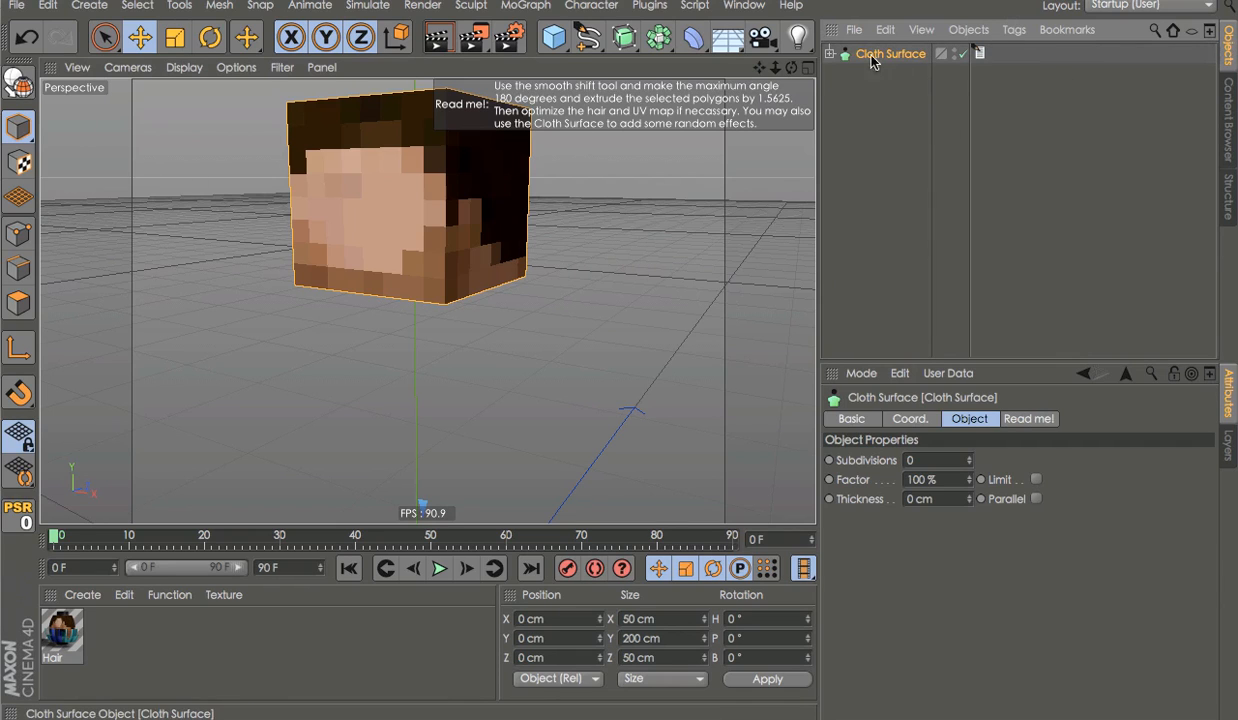
left_click(17, 80)
left_click(18, 302)
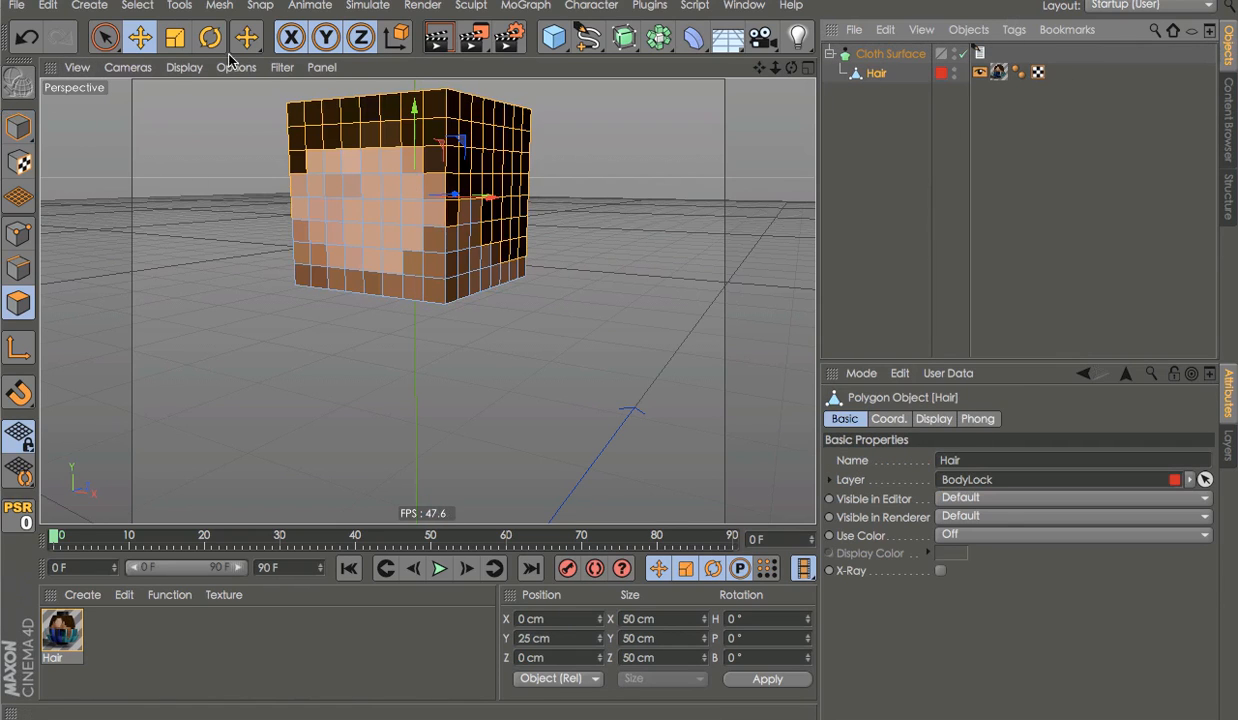
left_click(130, 7)
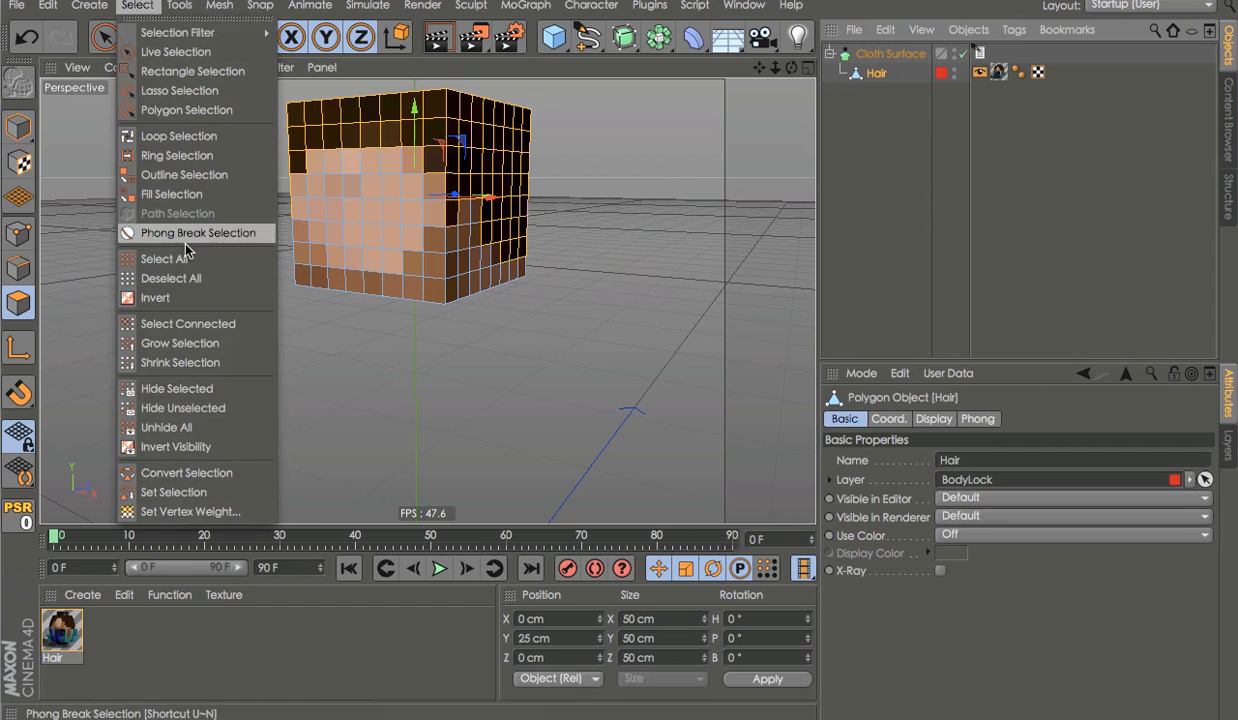
left_click(175, 314)
left_click_drag(442, 301, 558, 315, "alt")
key("Delete")
Check the Hair material, then try a Cloth Surface thickness of 3 cm with a viewport render
double_click(61, 630)
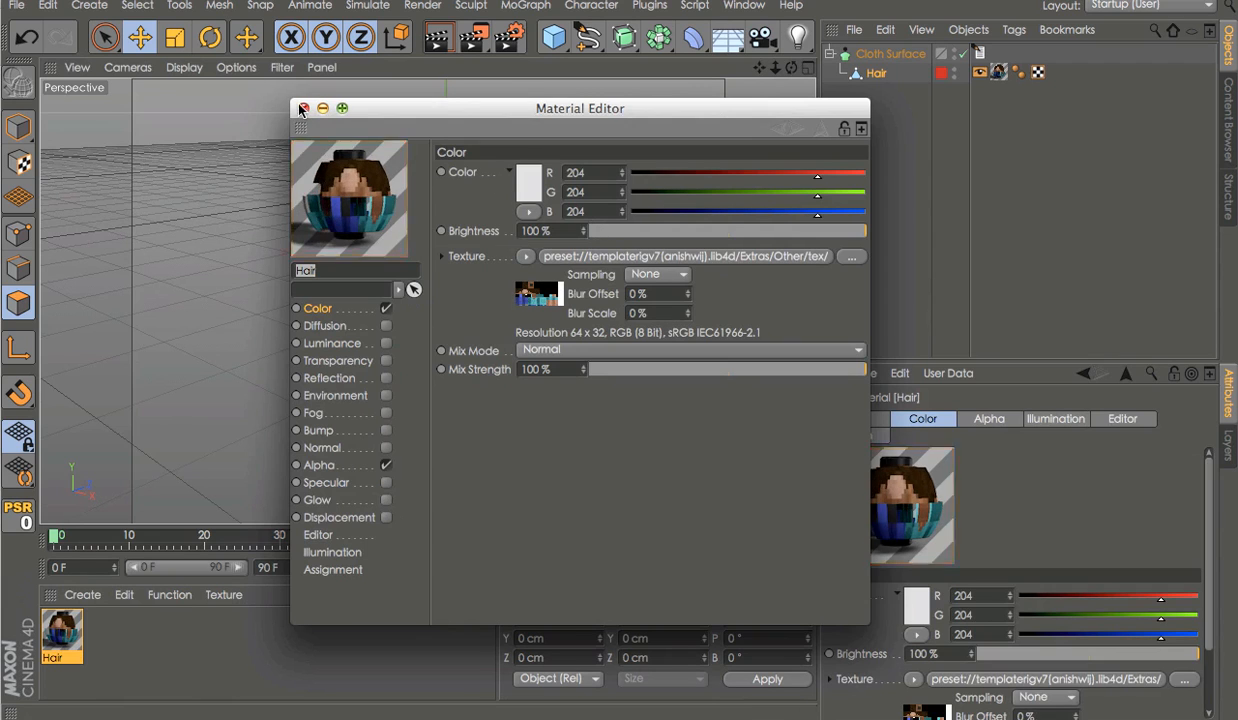
left_click(302, 108)
left_click(882, 55)
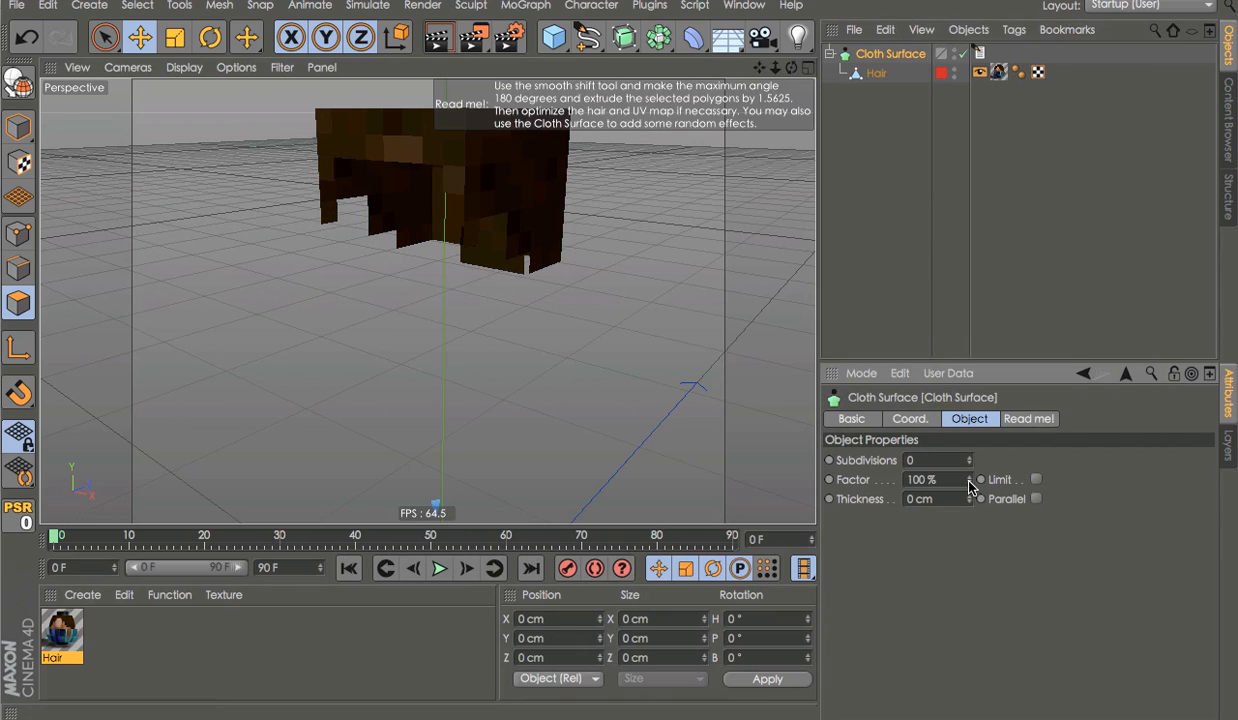
mouse_move(968, 498)
left_mouse_down()
mouse_move(968, 480)
mouse_move(968, 505)
left_mouse_up()
left_click_drag(422, 191, 609, 128, "alt")
middle_click_drag(616, 193, 554, 365, "alt")
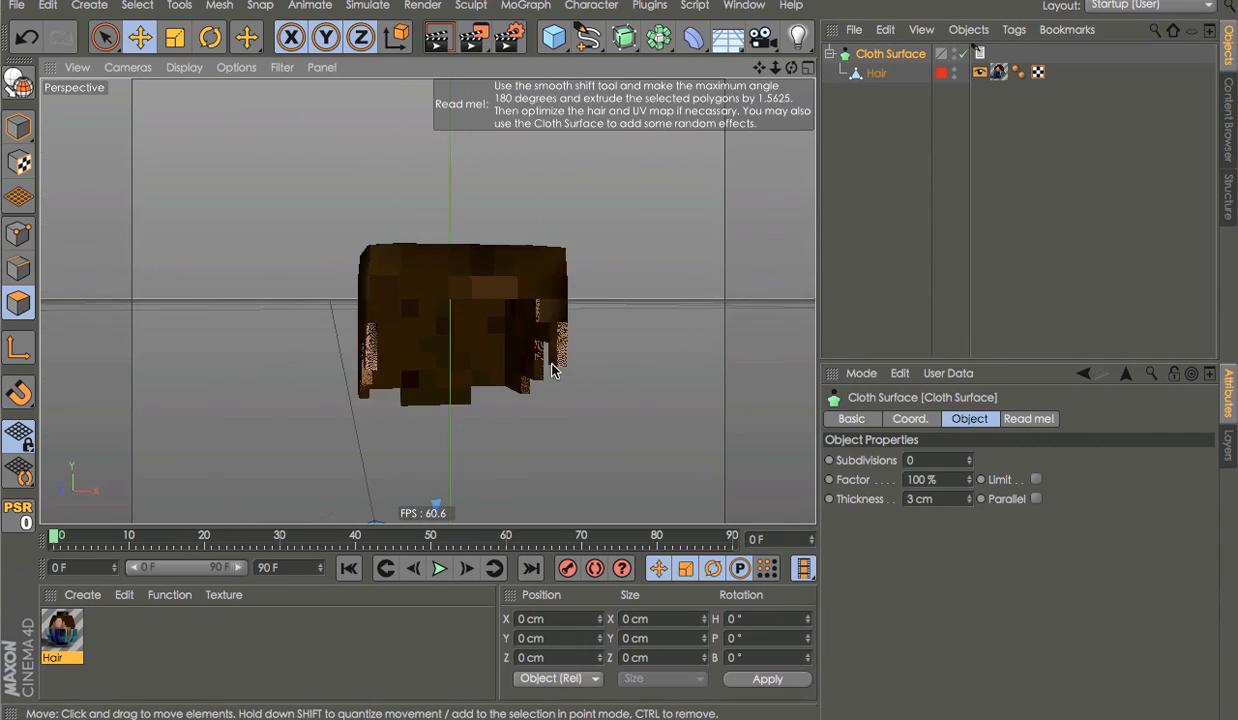
left_click_drag(554, 367, 445, 333, "alt")
key("ctrl+r")
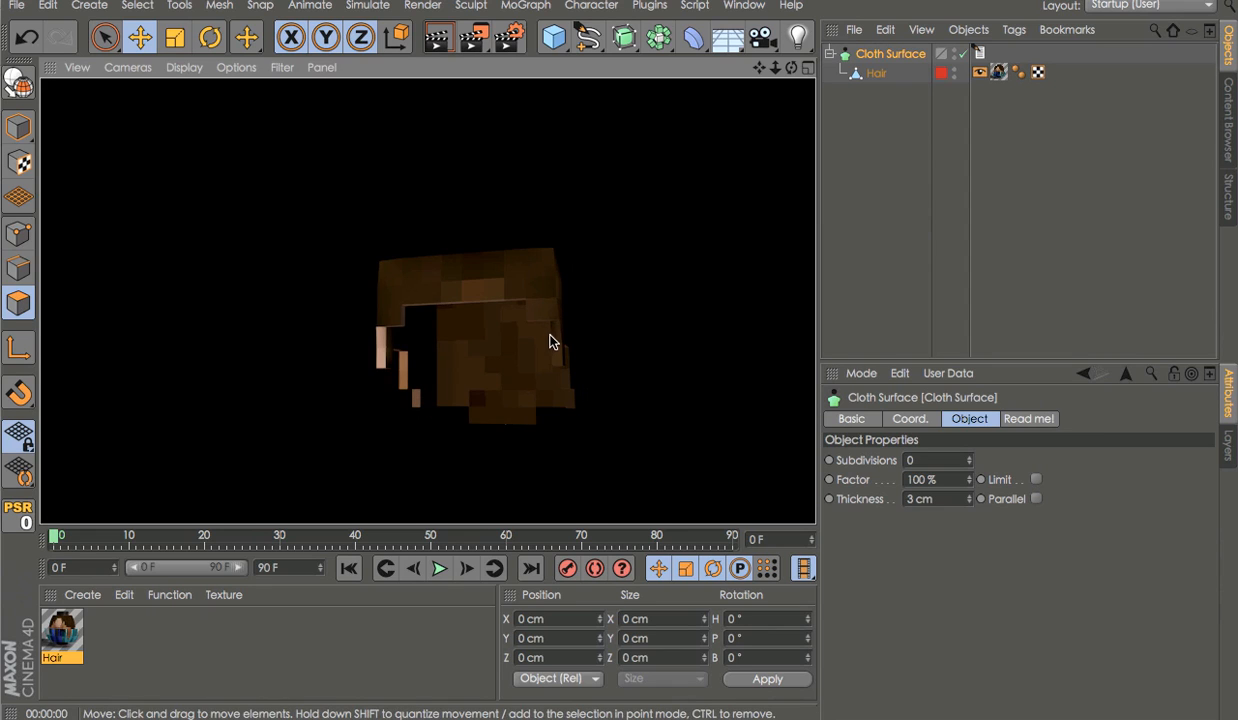
key("ctrl+z")
Select all polygons of the Hair mesh and extrude them outward using Smooth Shift with a maximum angle of 180°
left_click_drag(553, 359, 619, 308, "alt")
left_click(872, 74)
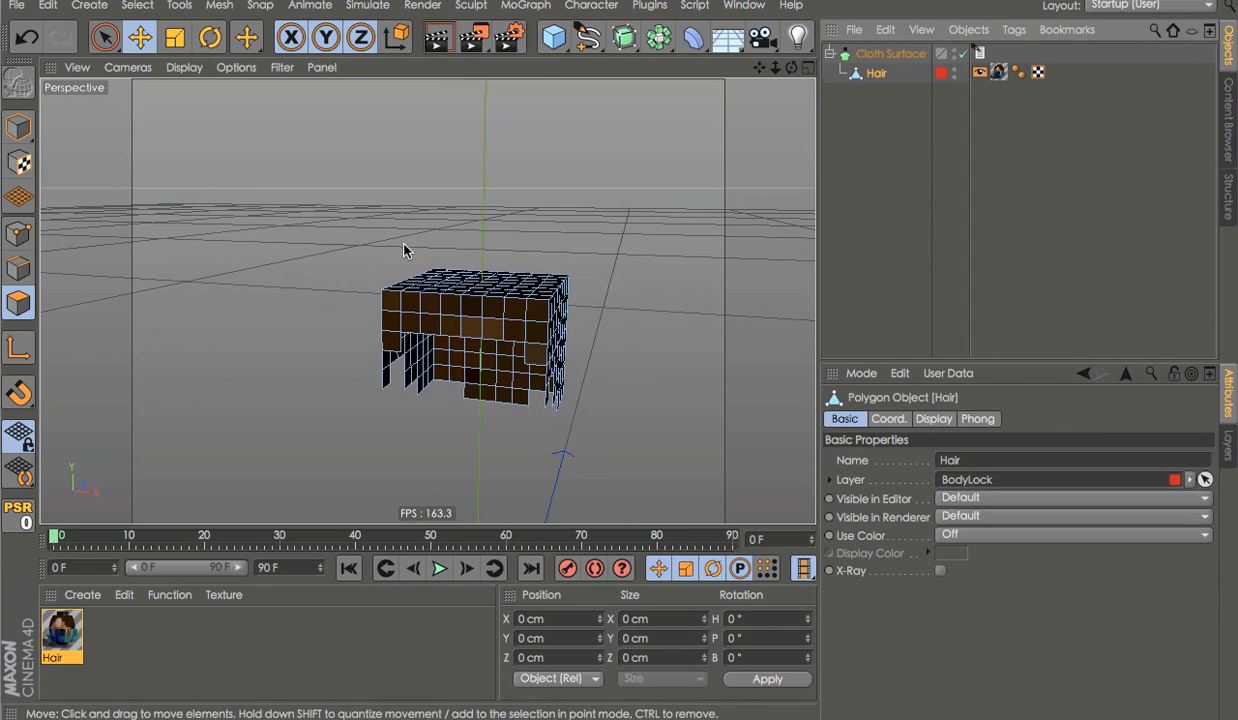
key("ctrl+a")
right_click(618, 385)
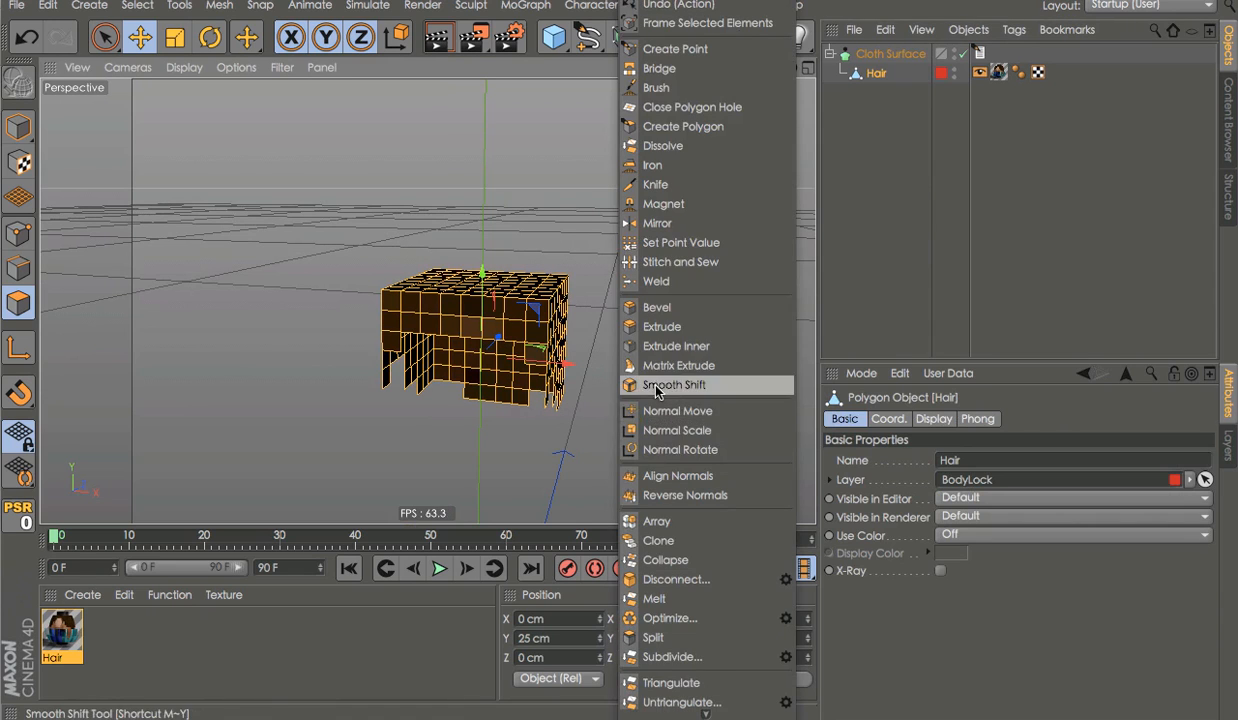
left_click(655, 384)
left_click(958, 458)
type("1")
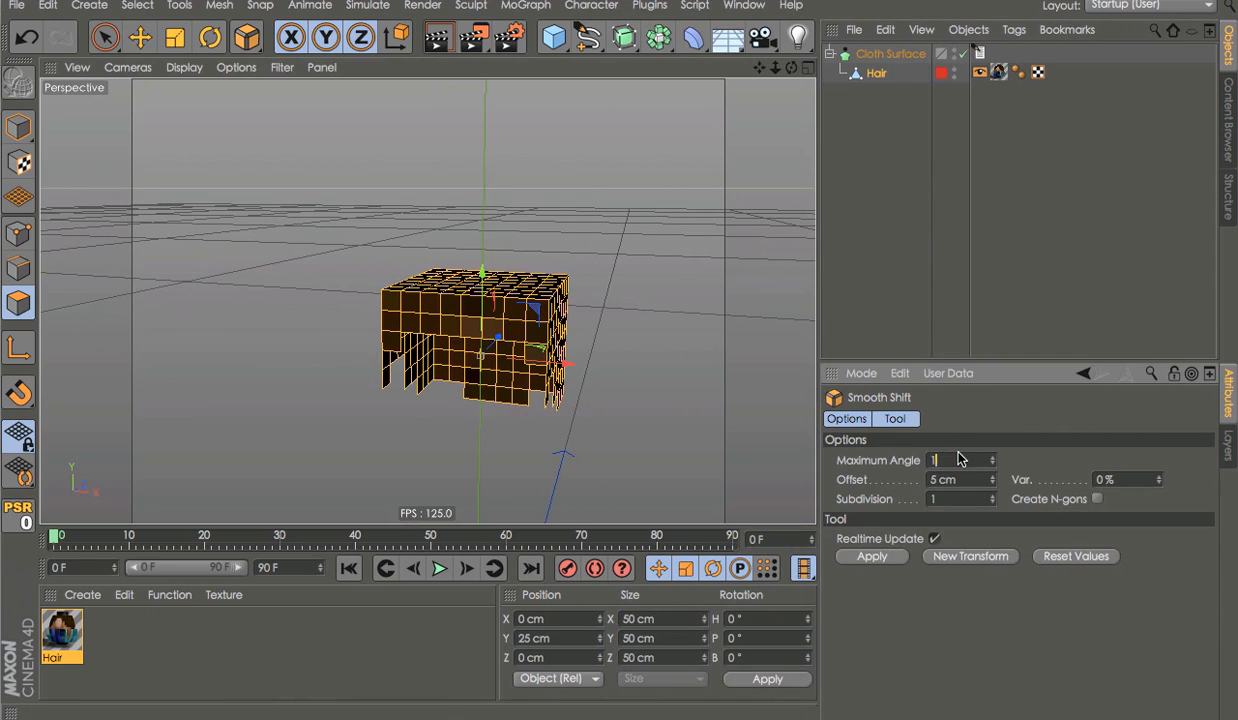
type("80")
key("Return")
left_click_drag(624, 387, 645, 387)
key("ctrl+z")
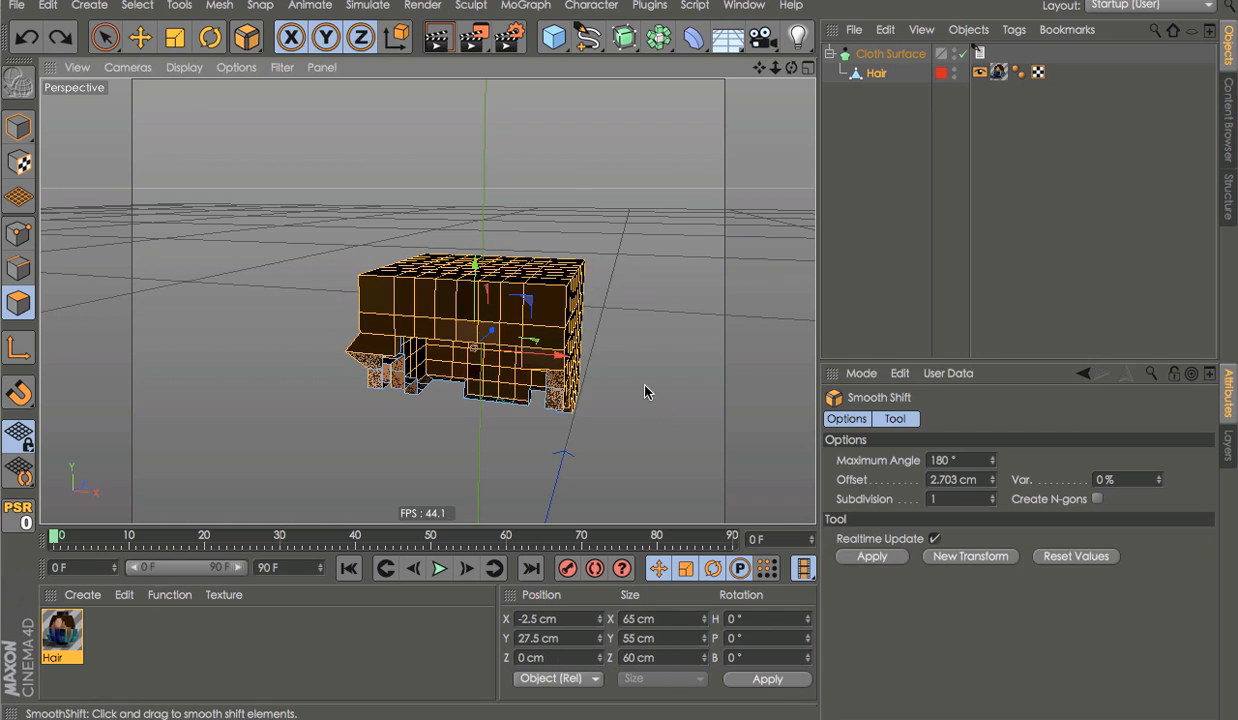
Try to move the protruding lower front corner point of the thickened hair inward in line with its side
left_click_drag(555, 388, 800, 330, "alt")
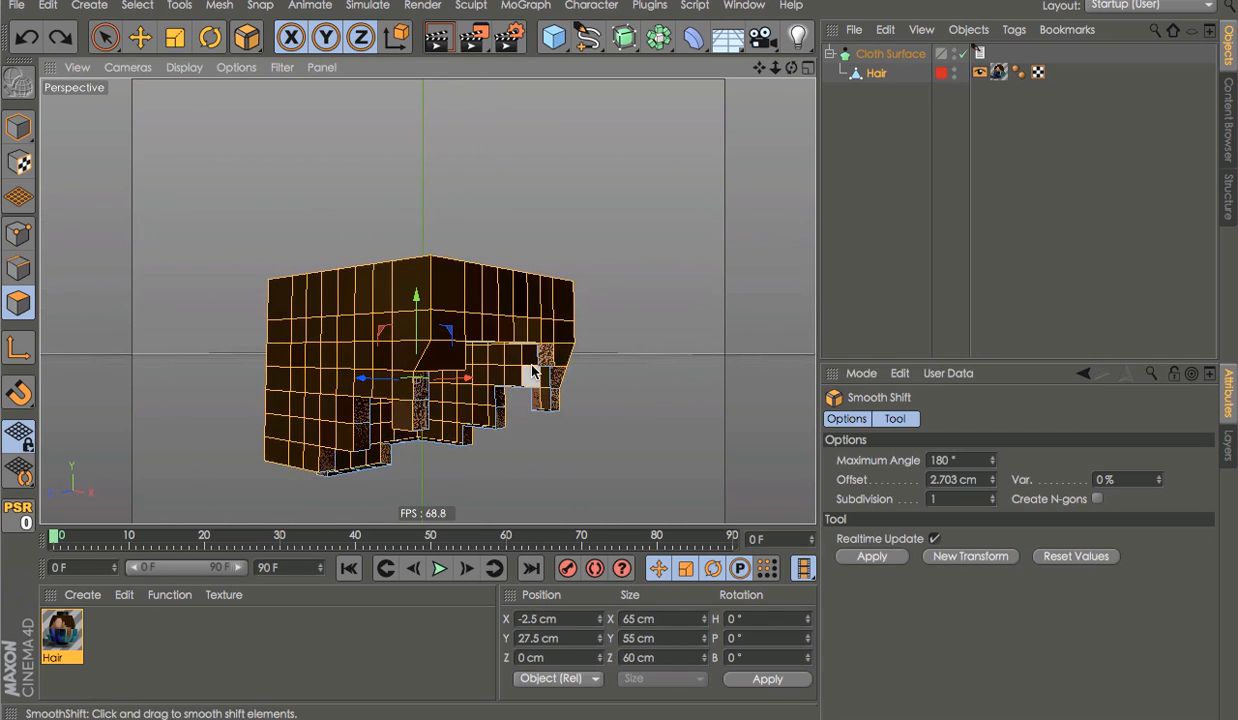
right_click_drag(531, 373, 599, 377, "alt")
left_click_drag(597, 376, 42, 369, "alt")
left_click(18, 233)
left_click(168, 370)
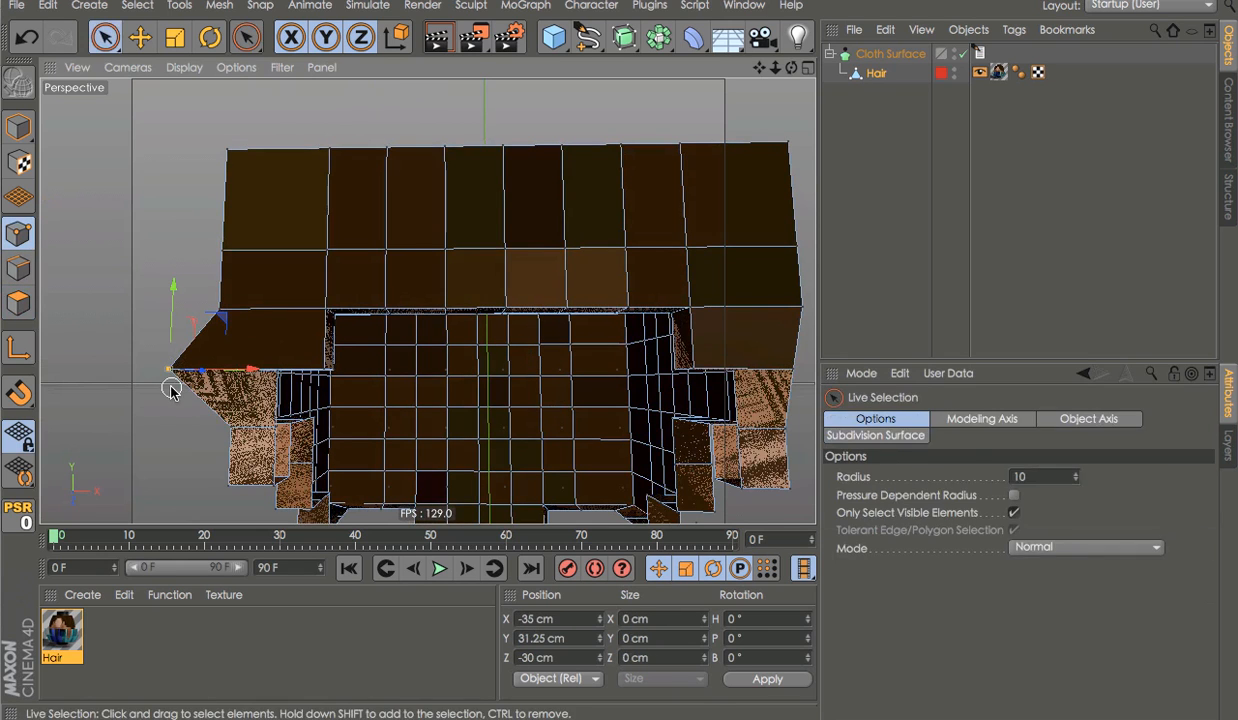
key("e")
left_click_drag(324, 370, 250, 357)
right_click_drag(250, 357, 166, 387, "alt")
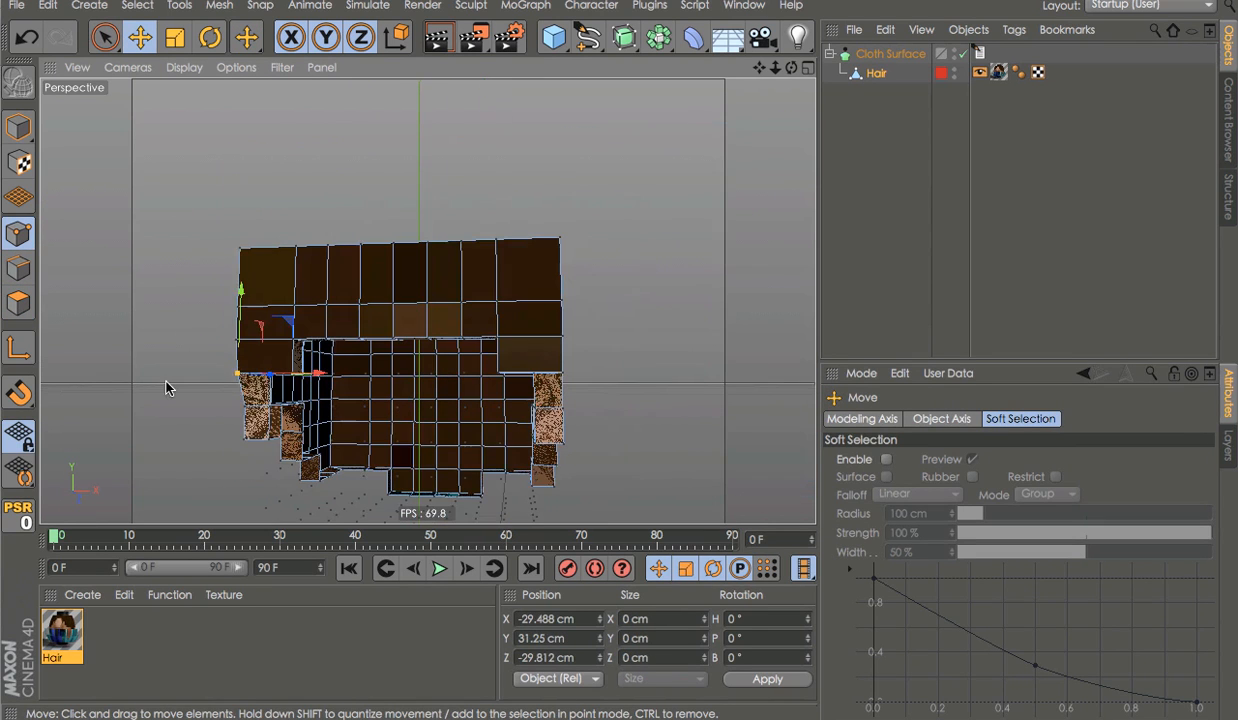
key("ctrl+z")
key("ctrl+z")
Deselect everything and examine the thickened hair mesh from several angles
middle_click_drag(382, 354, 383, 215, "alt")
left_click_drag(383, 215, 222, 260, "alt")
middle_click_drag(388, 308, 483, 428, "alt")
left_click_drag(483, 433, 810, 258, "alt")
left_click(1022, 103)
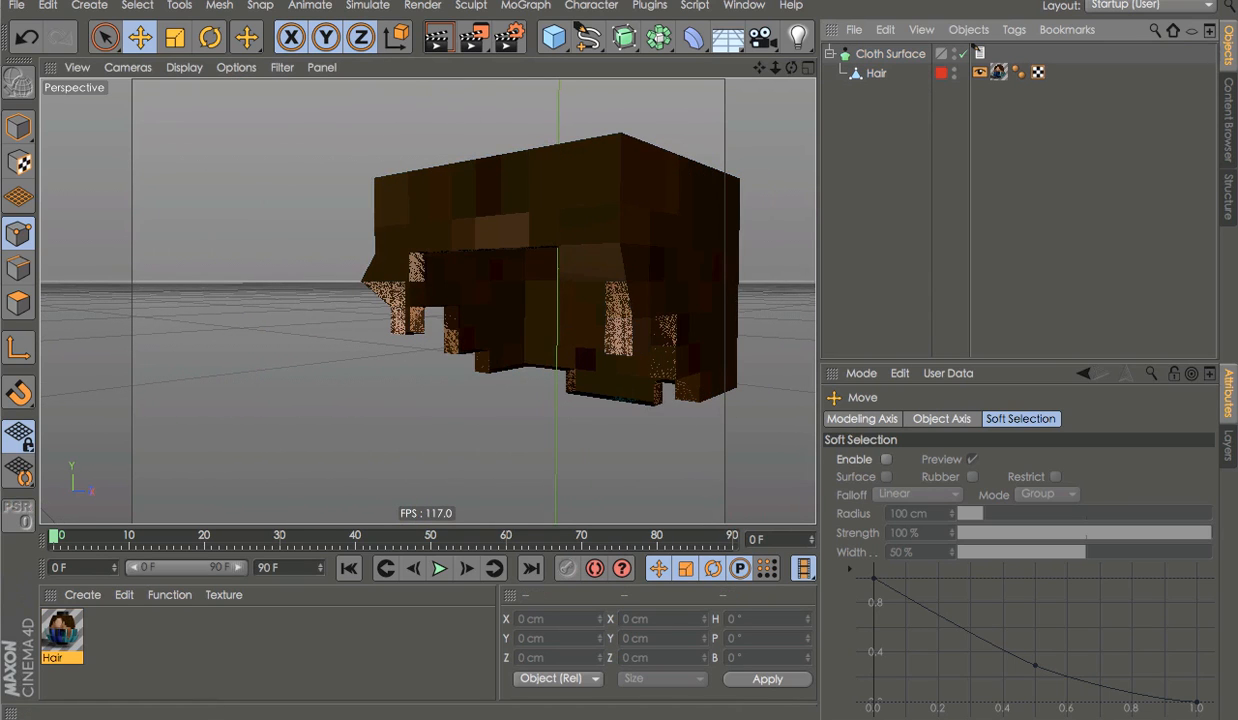
Close the hair project and load the Stage preset into an empty project
left_click(14, 1)
left_click(560, 249)
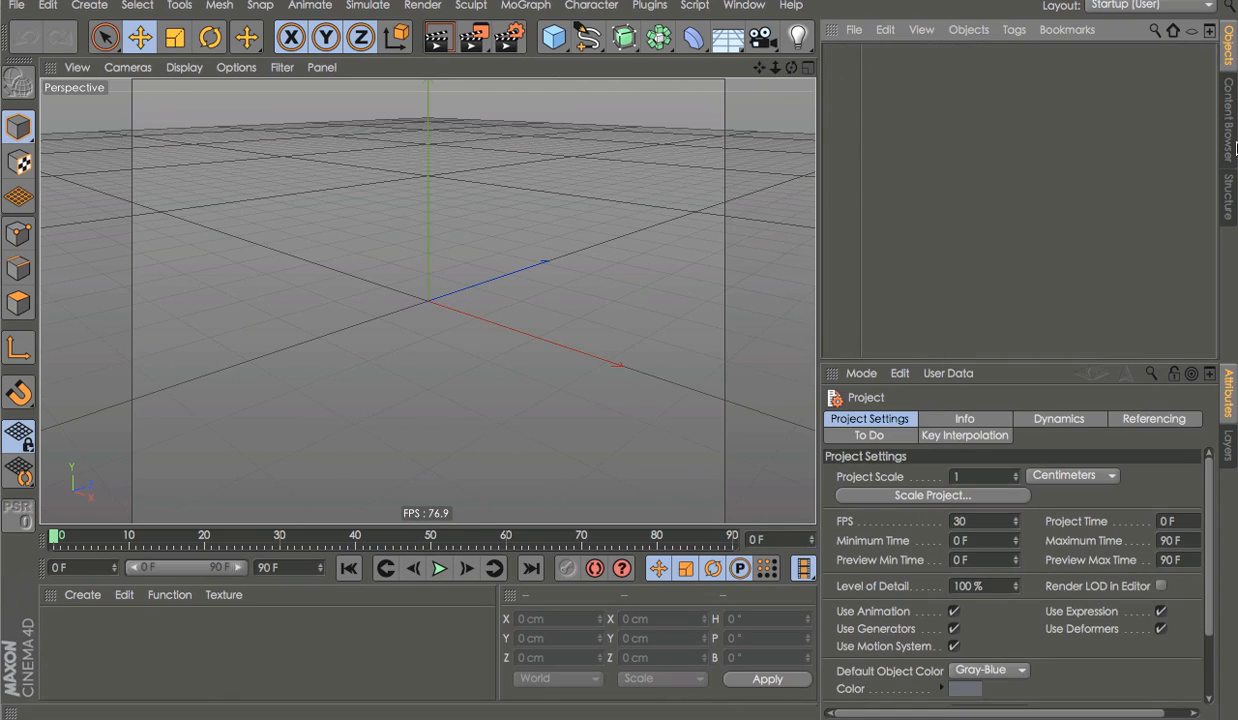
left_click(1232, 140)
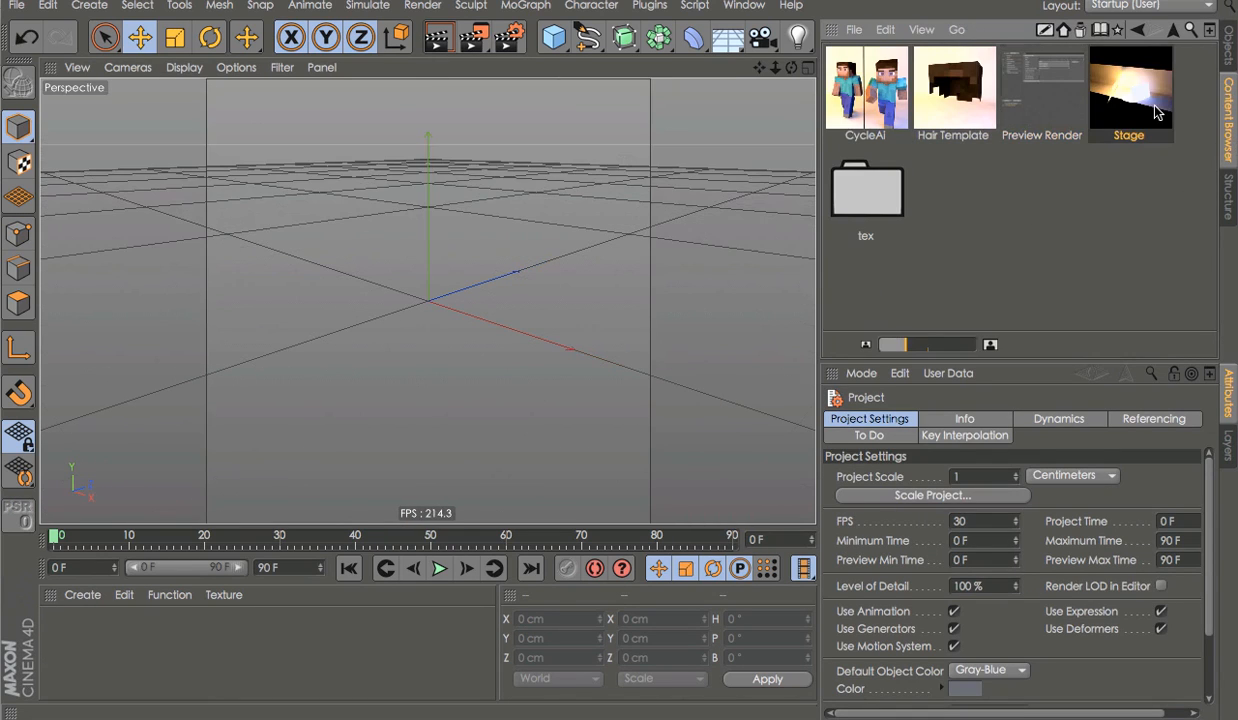
double_click(1157, 113)
Expand the Stage object's hierarchy and switch the view to its Camera
left_click(1171, 33)
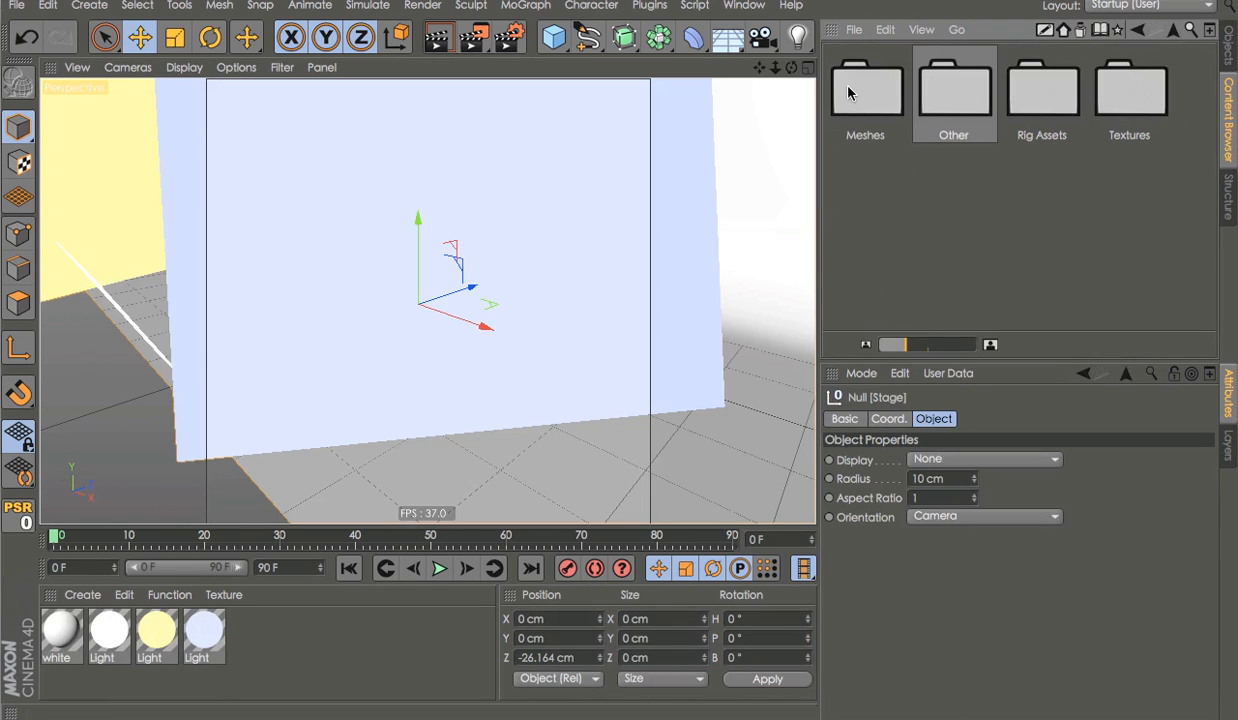
left_click(1229, 48)
left_click(1228, 97)
left_click(1176, 33)
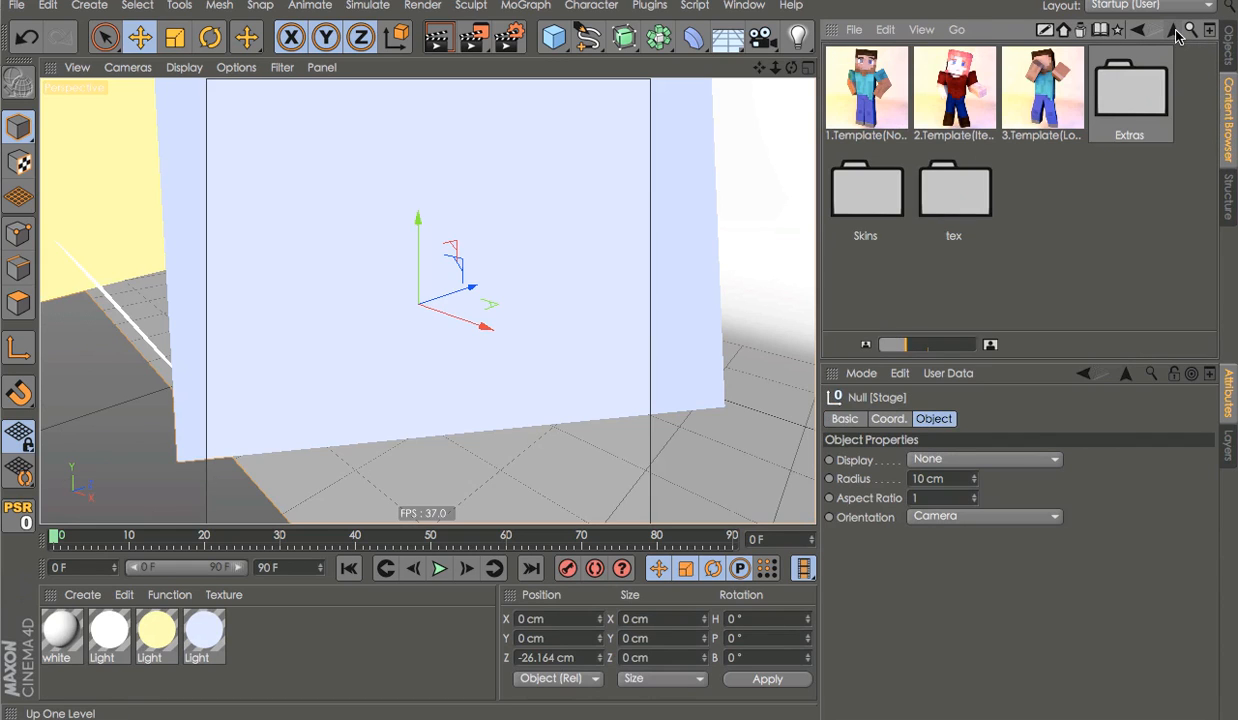
left_click(1230, 50)
left_click(829, 54)
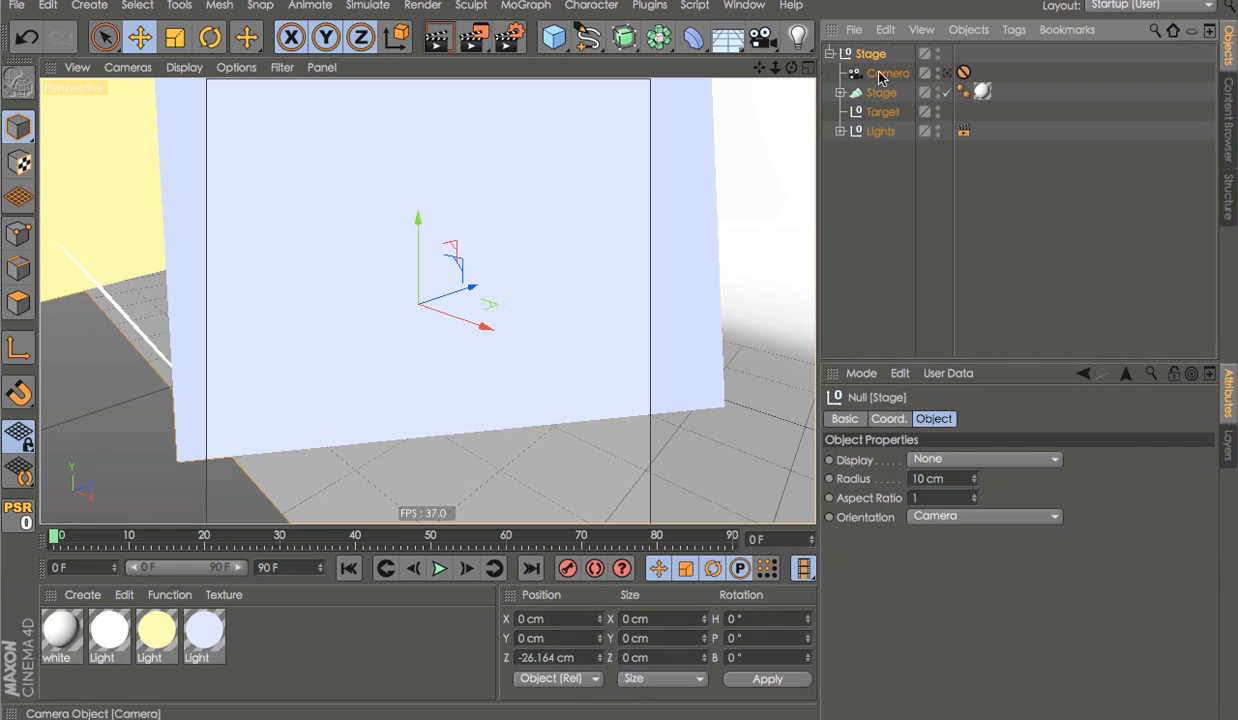
left_click(943, 73)
Load the third character rig, 3.Template, onto the stage
left_click(1230, 88)
left_click(903, 82)
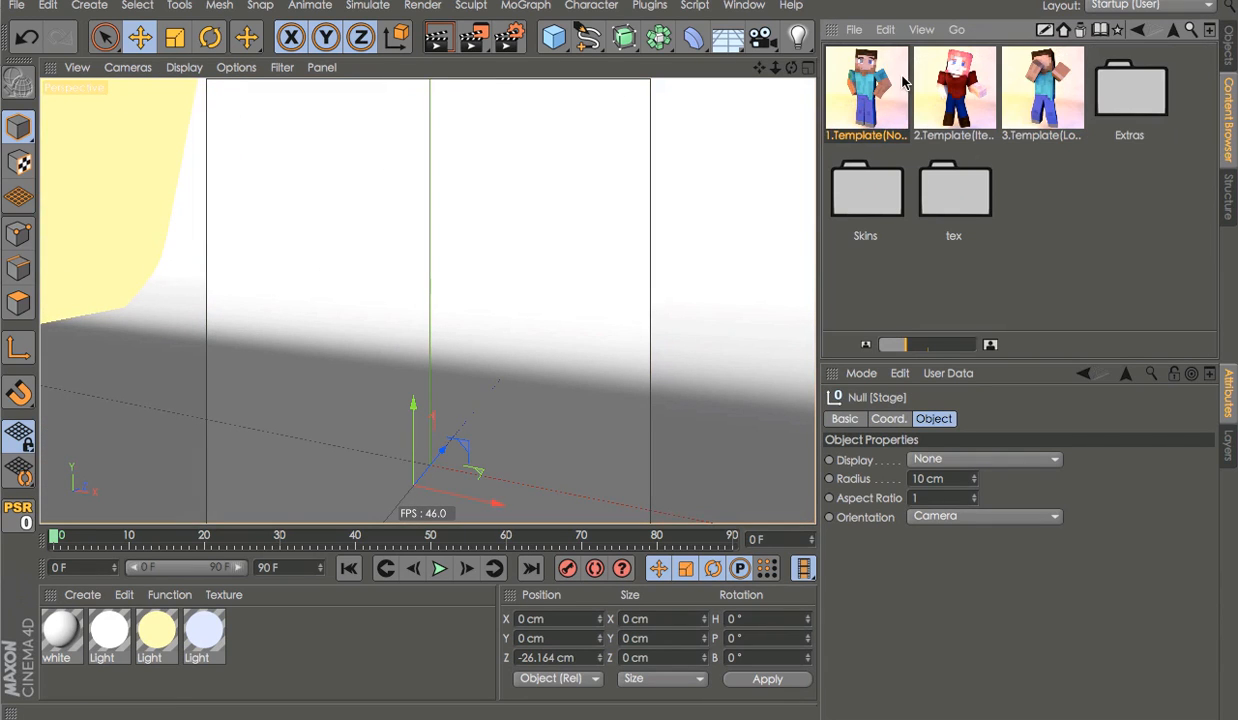
left_click(1045, 100)
double_click(1045, 100)
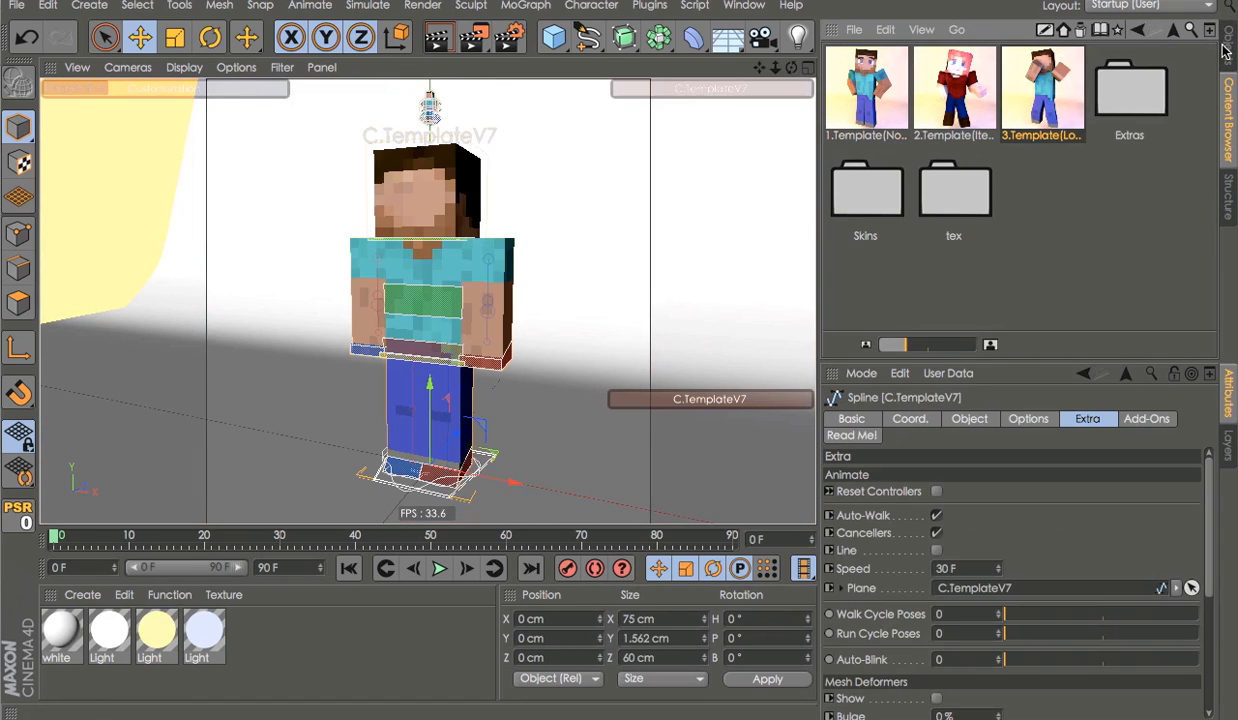
Load the Preview Render preset from the Extras into the scene
left_click(1229, 45)
left_click(1229, 110)
double_click(1122, 95)
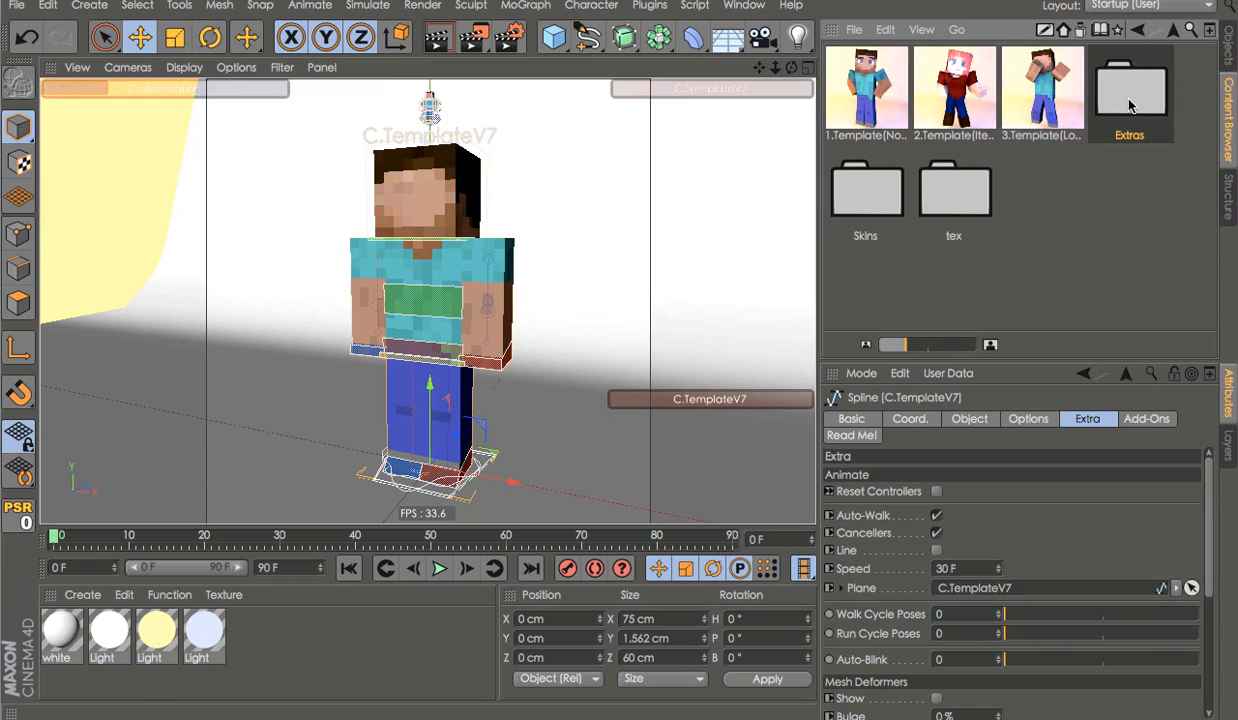
double_click(1045, 95)
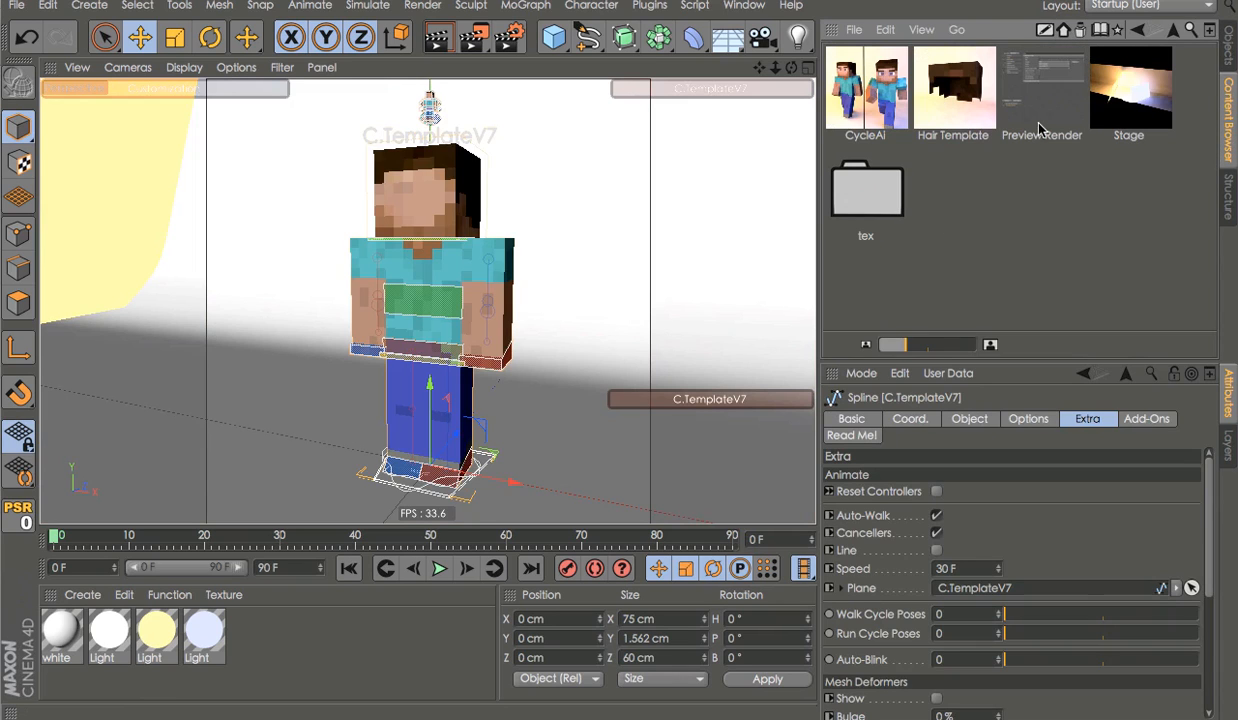
Review the Output and Save settings of the Preview Render preset and render the stage view
left_click(509, 37)
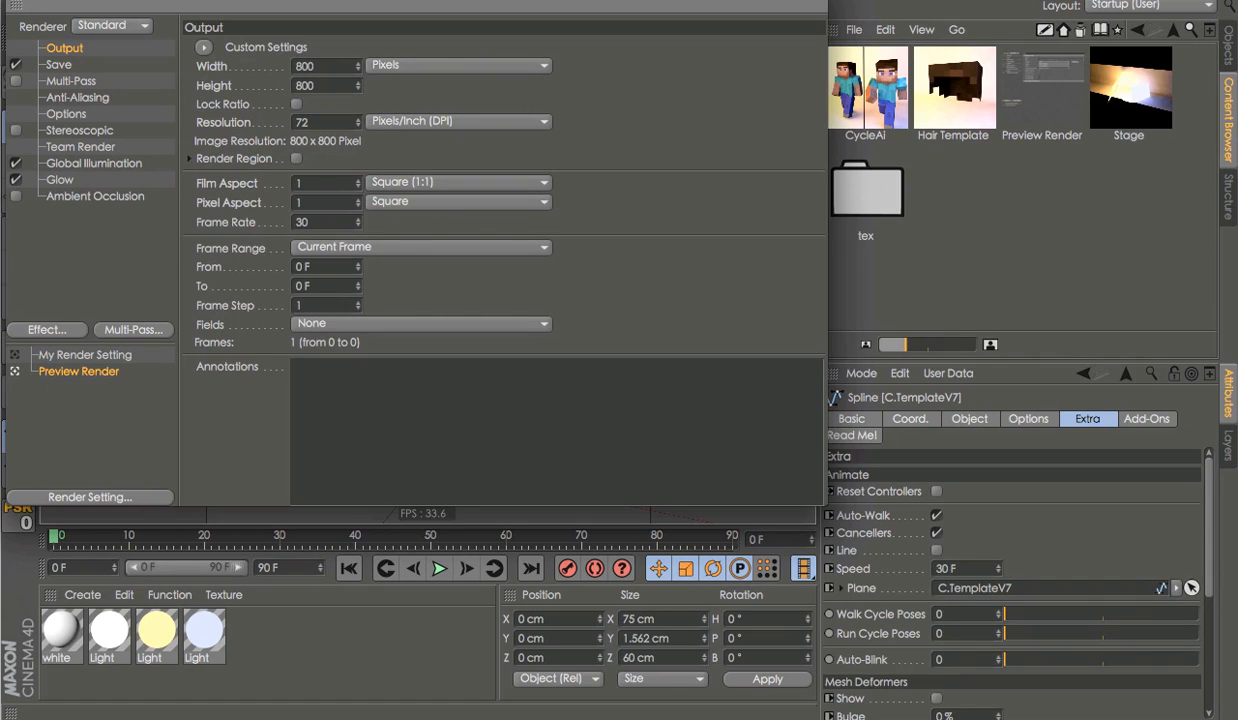
left_click(18, 2)
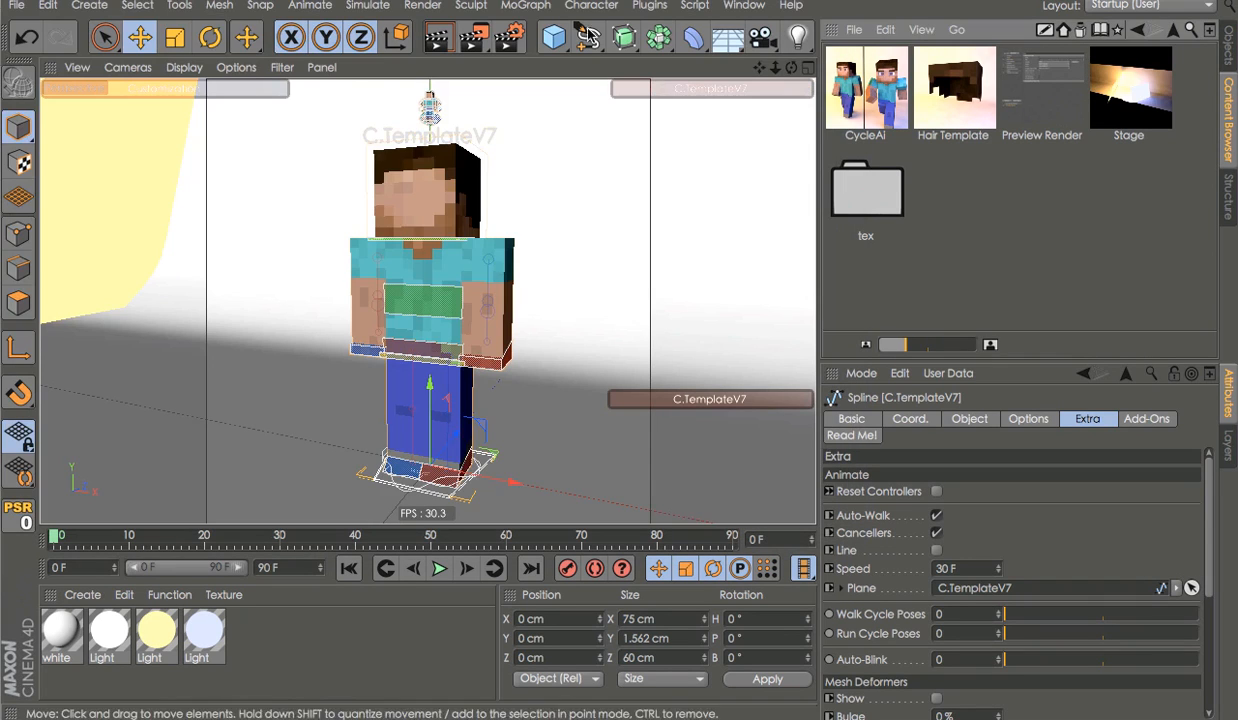
left_click(509, 37)
left_click(59, 64)
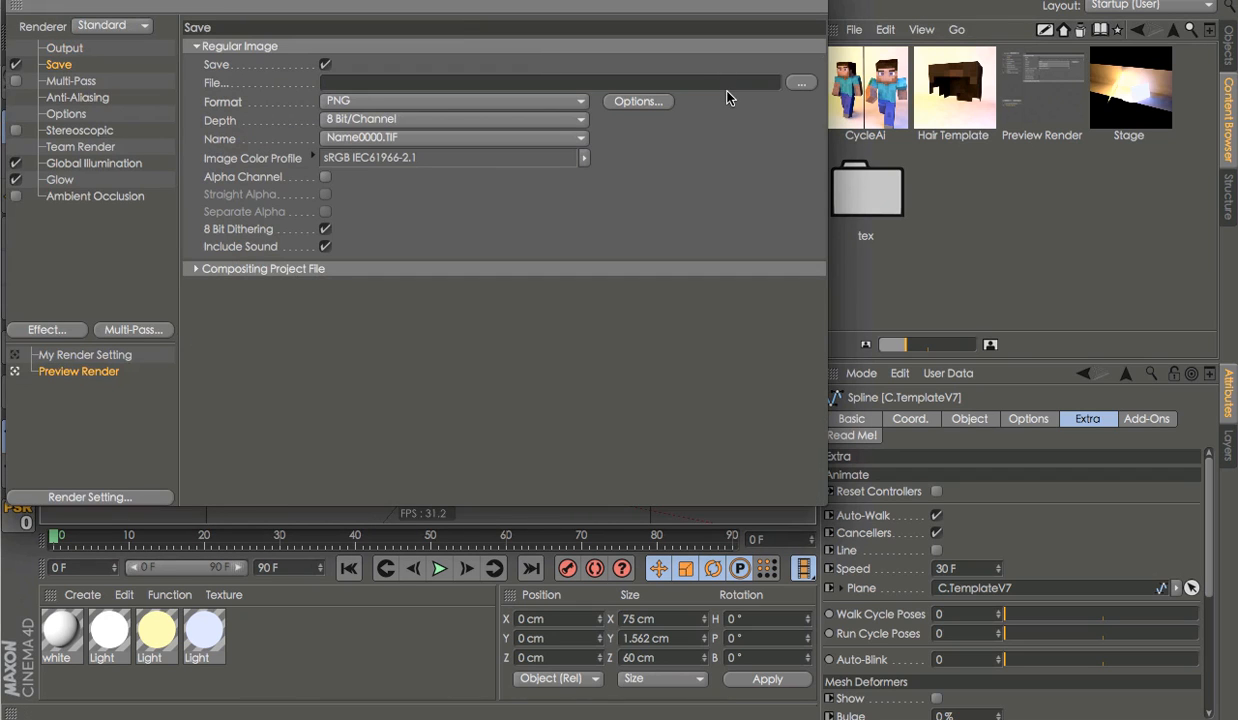
left_click(15, 5)
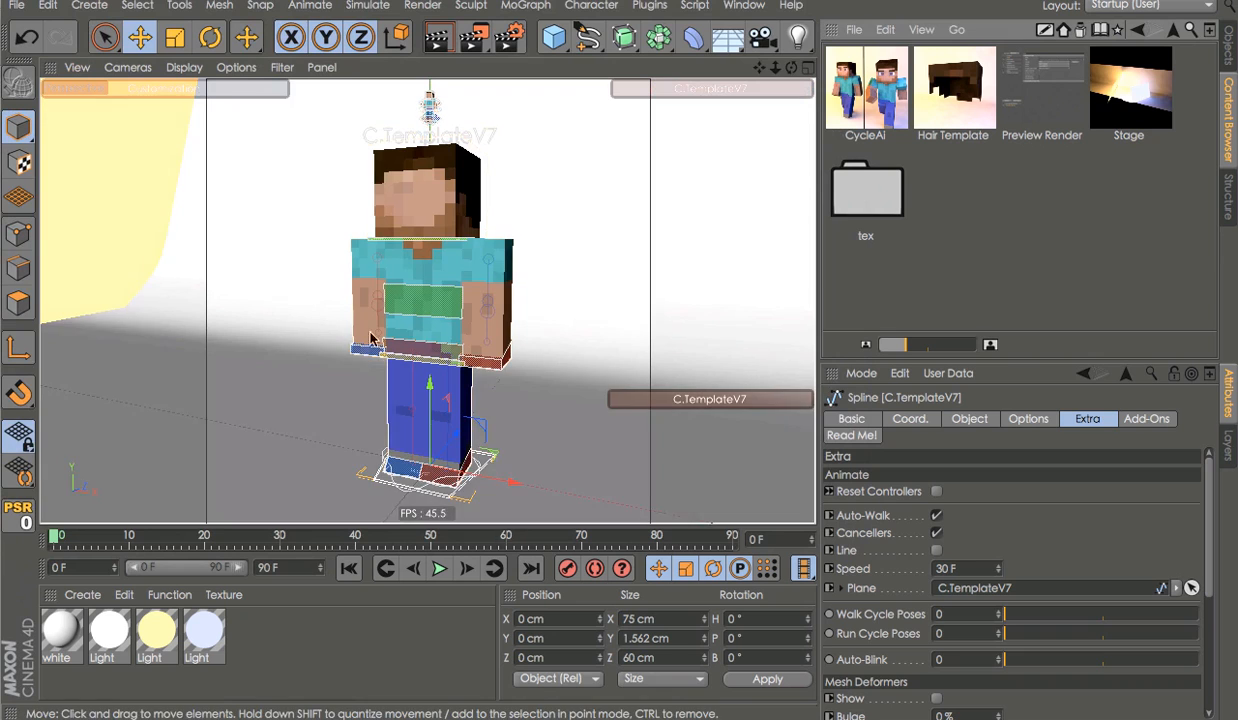
key("ctrl+r")
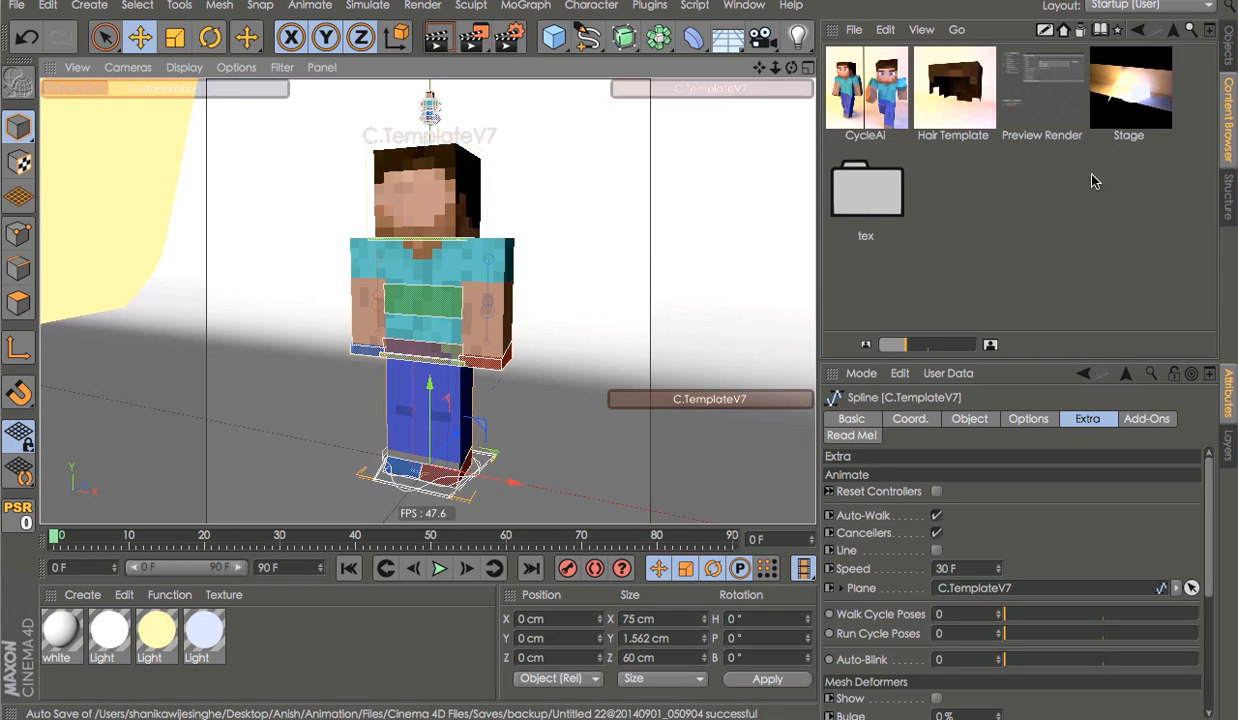
Leave the stage project and browse the Rig Assets and Textures folders in the Extras
left_click(1233, 44)
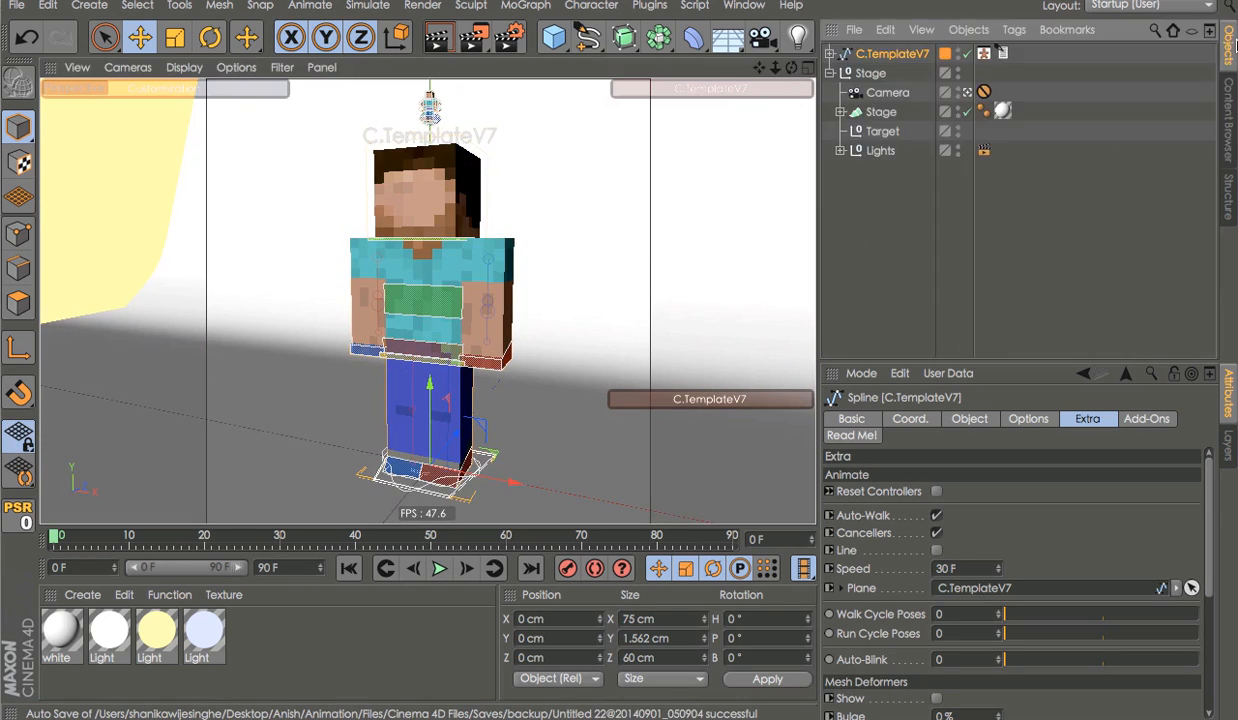
left_click(1232, 90)
left_click(1170, 32)
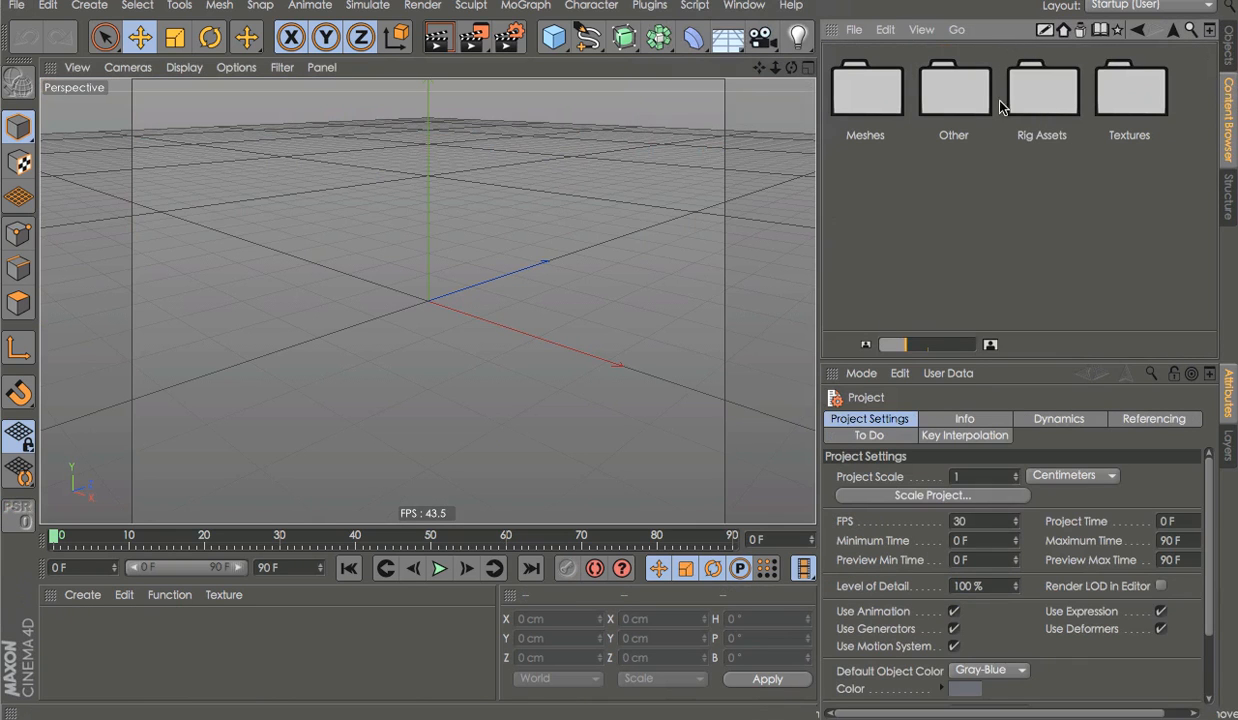
double_click(1038, 95)
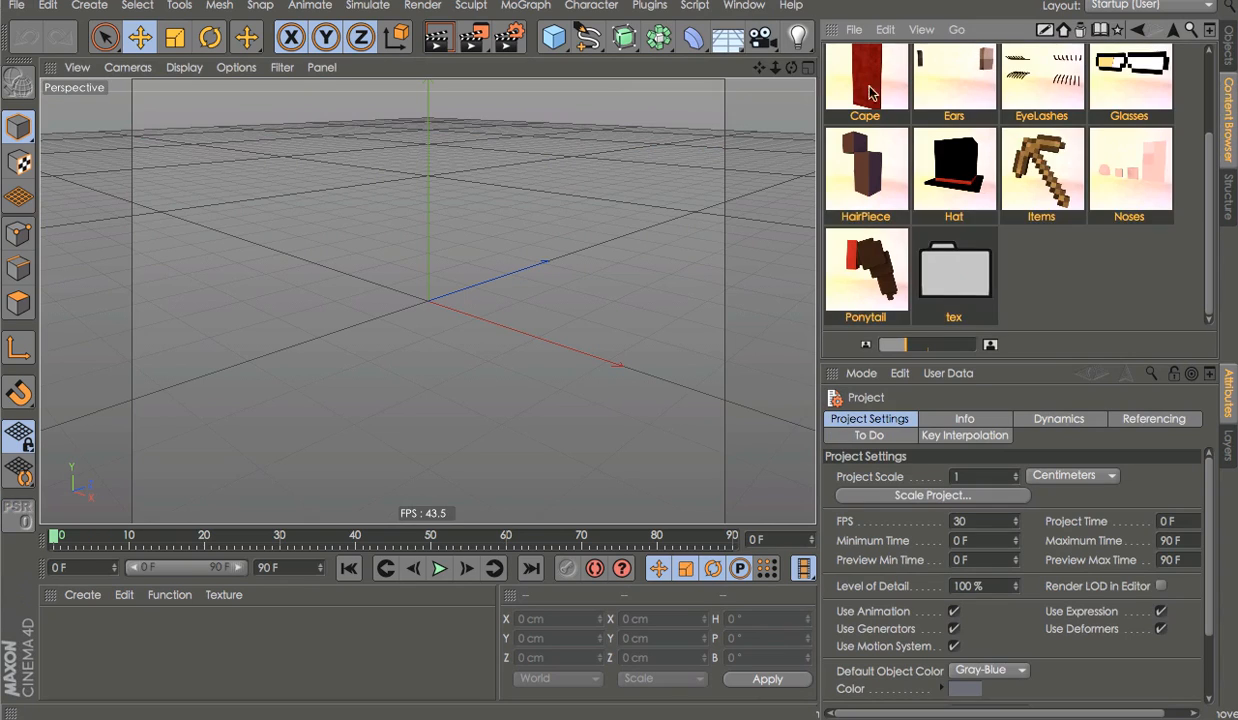
scroll(1067, 236, "up", 2)
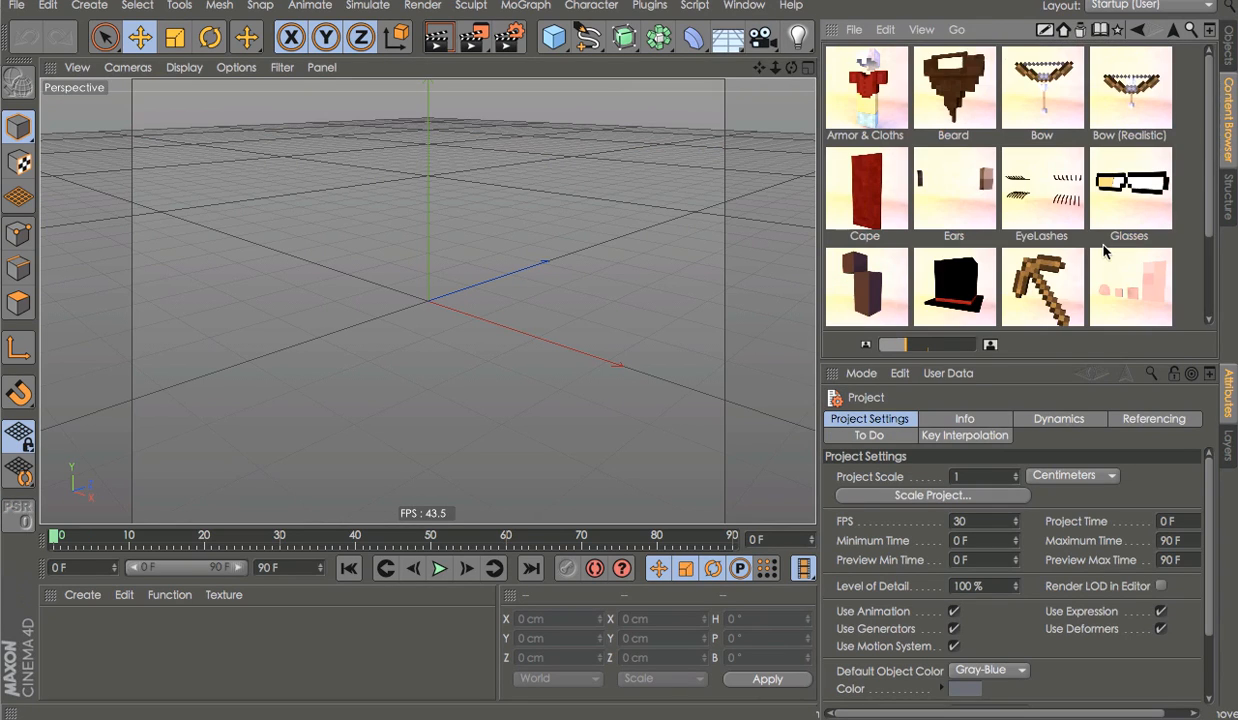
left_click(1175, 31)
double_click(1118, 100)
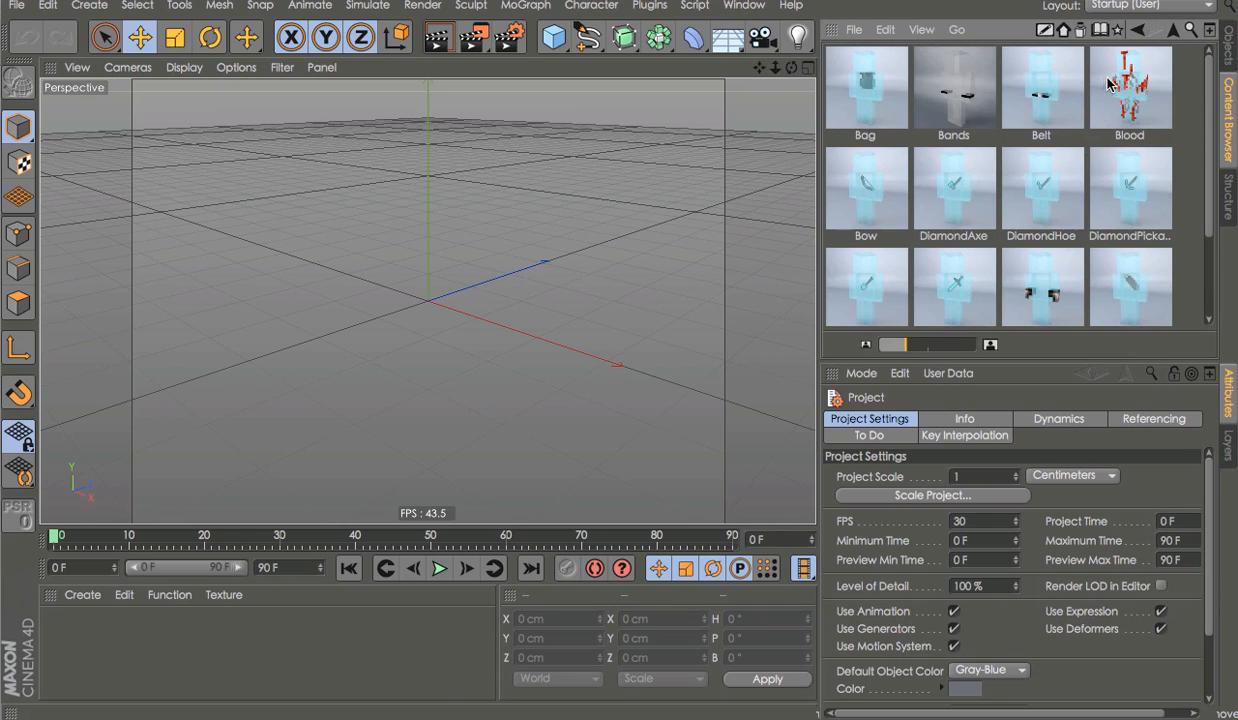
Load the Bag texture material and add the third character rig, 3.Template, to the scene
double_click(882, 90)
left_click(1228, 47)
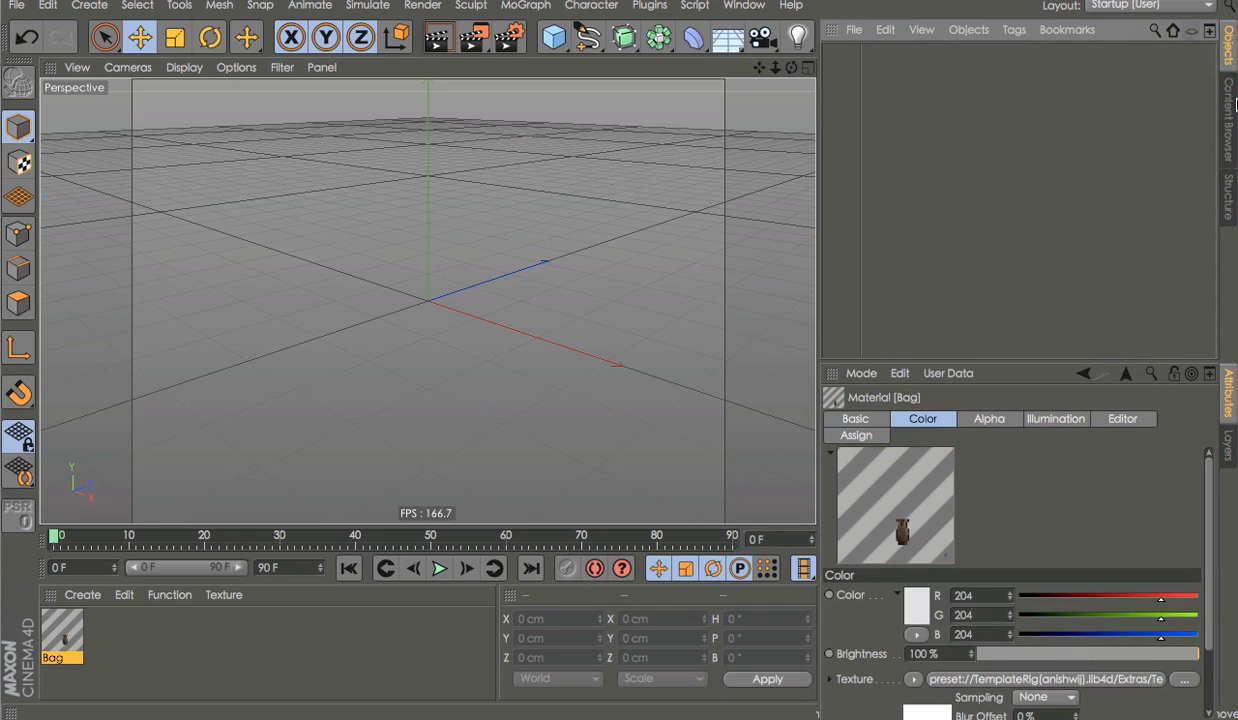
left_click(1233, 105)
left_click(1174, 31)
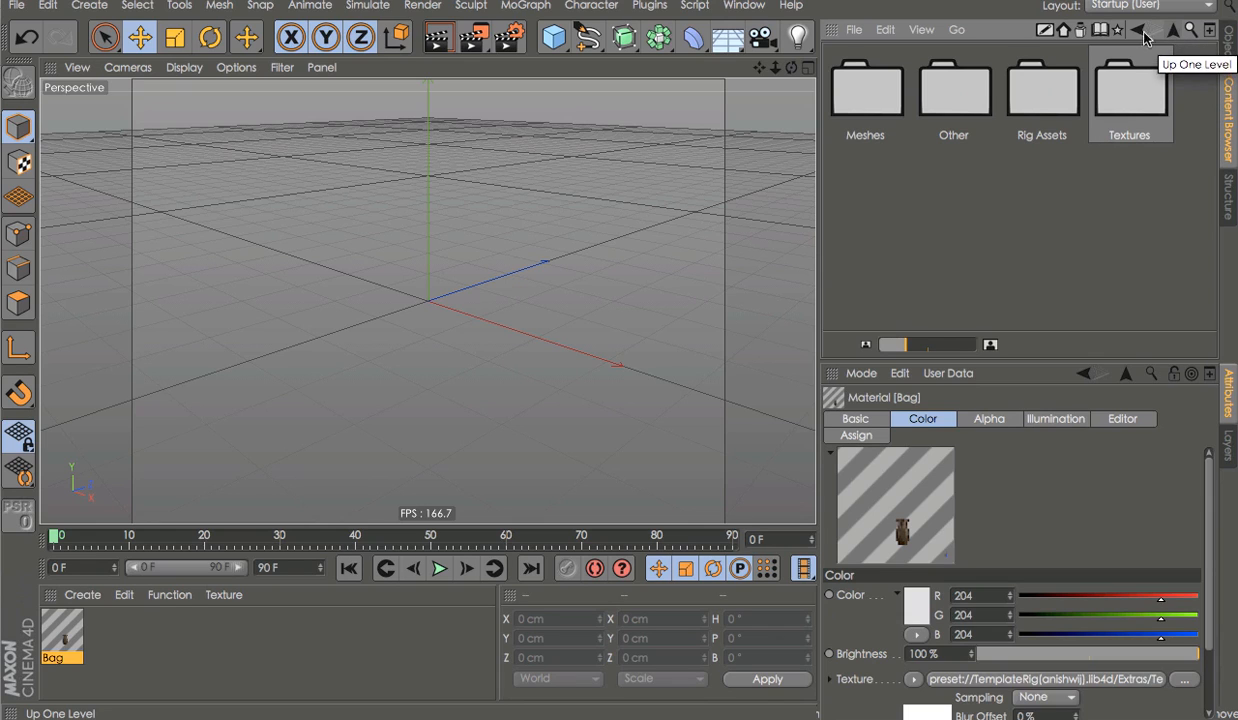
left_click(1170, 31)
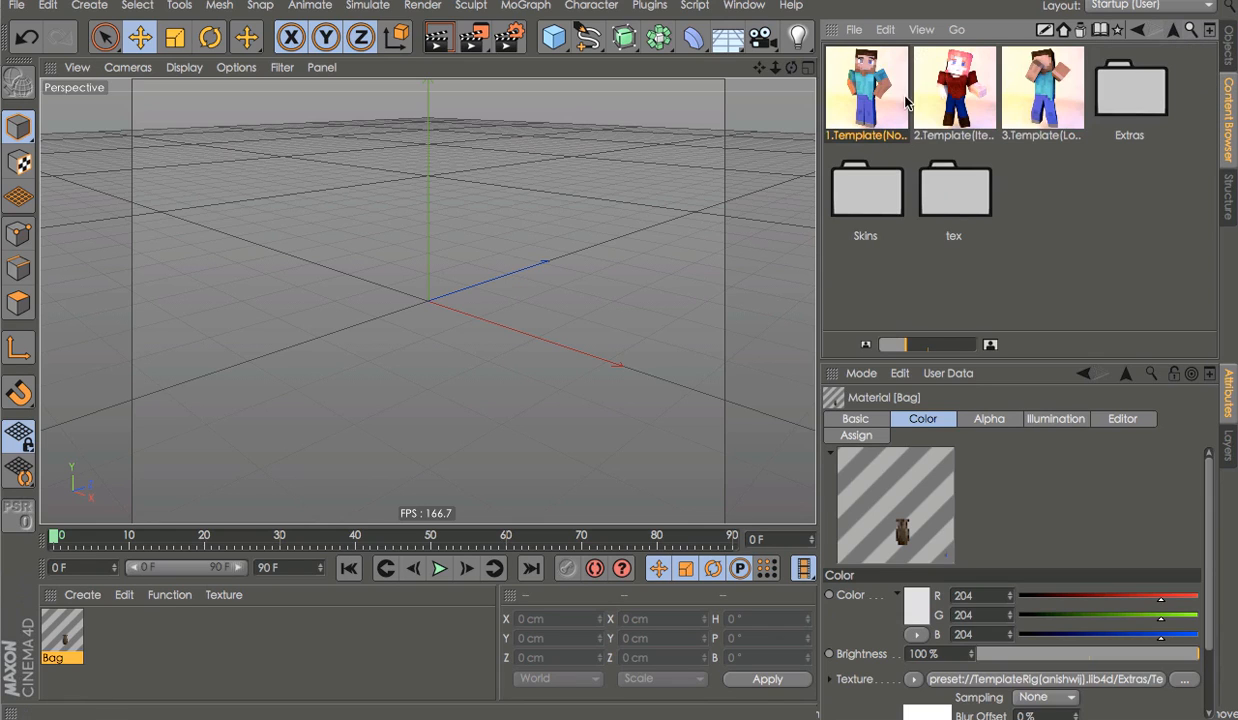
left_click(1043, 90)
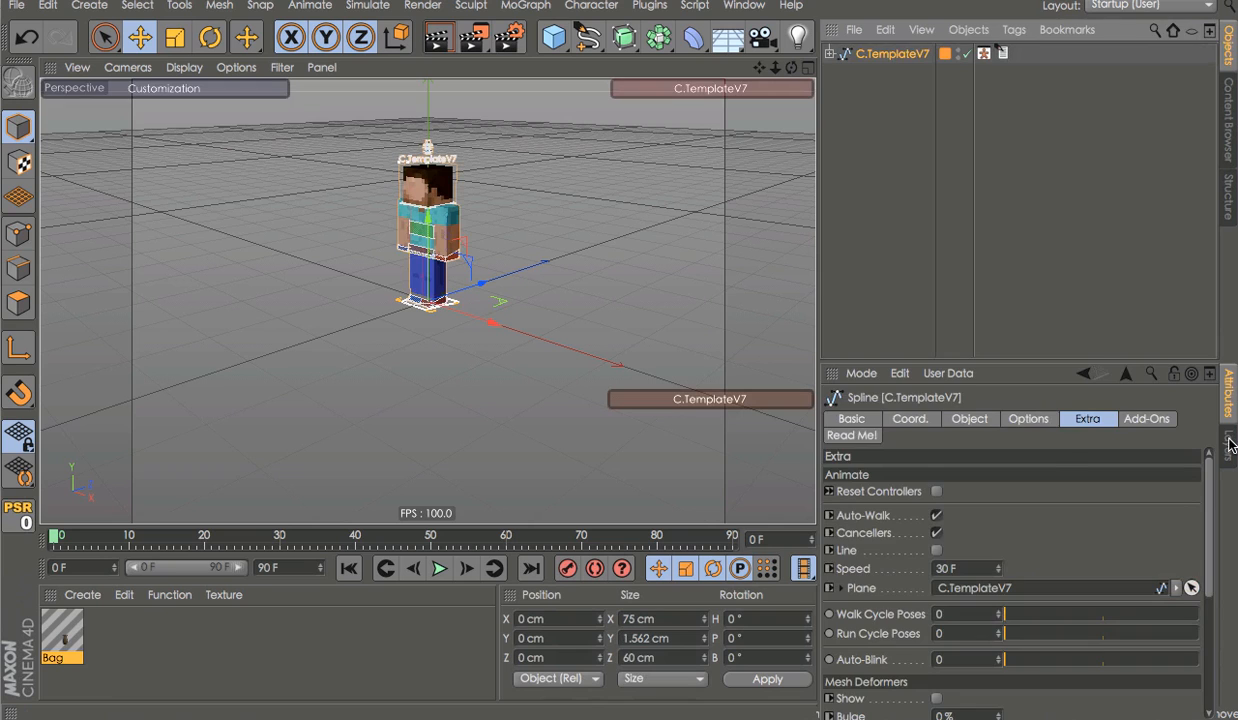
Show the rig's layers and apply the Bag material to the character's body
left_click(1229, 443)
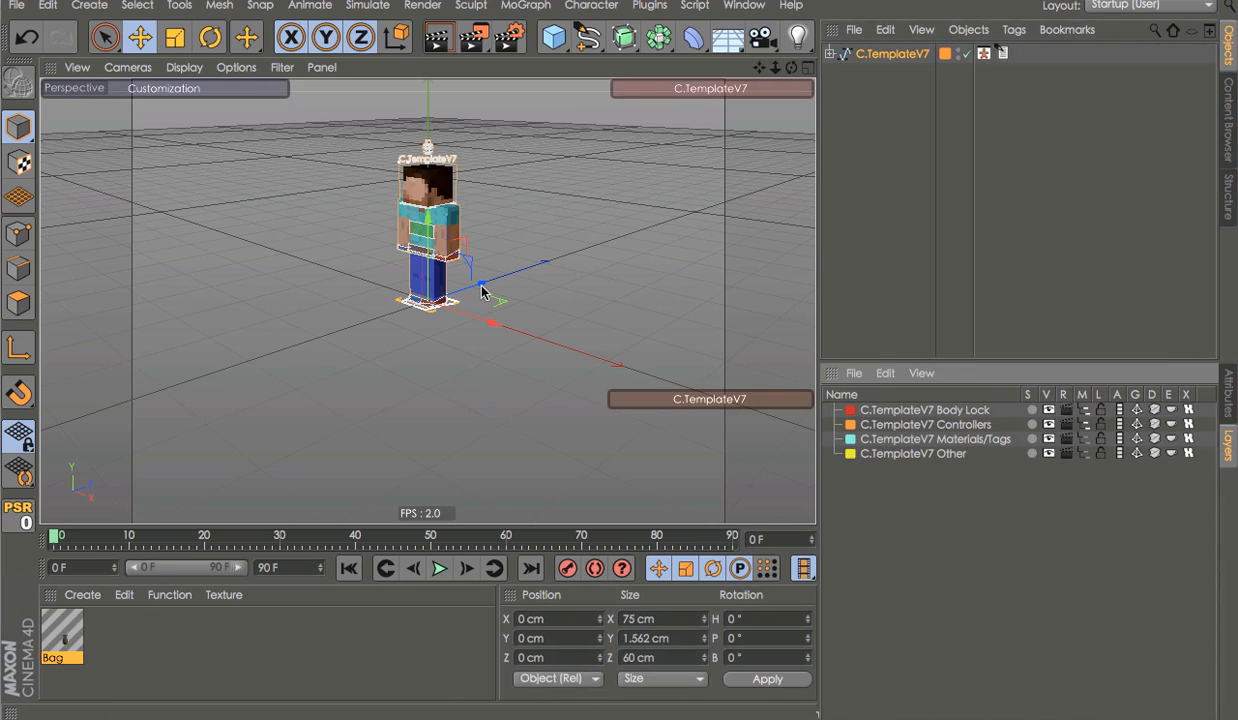
scroll(424, 217, "up", 10)
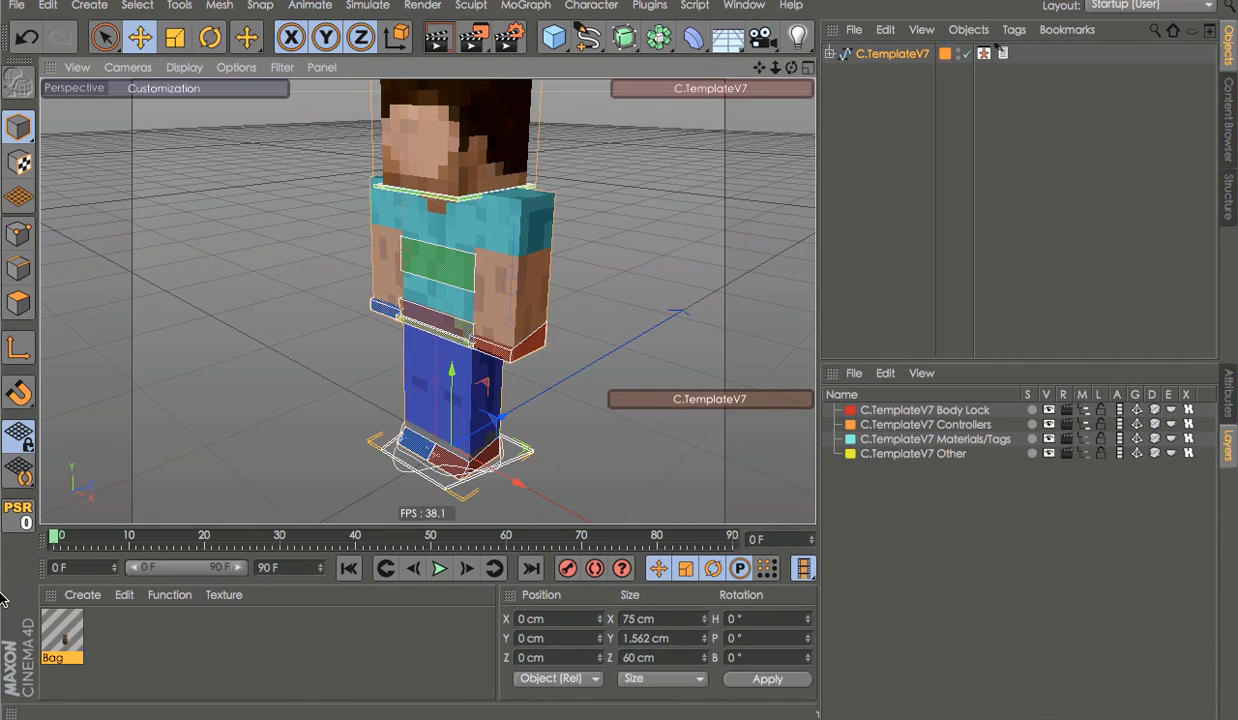
left_click_drag(500, 303, 1037, 304, "alt")
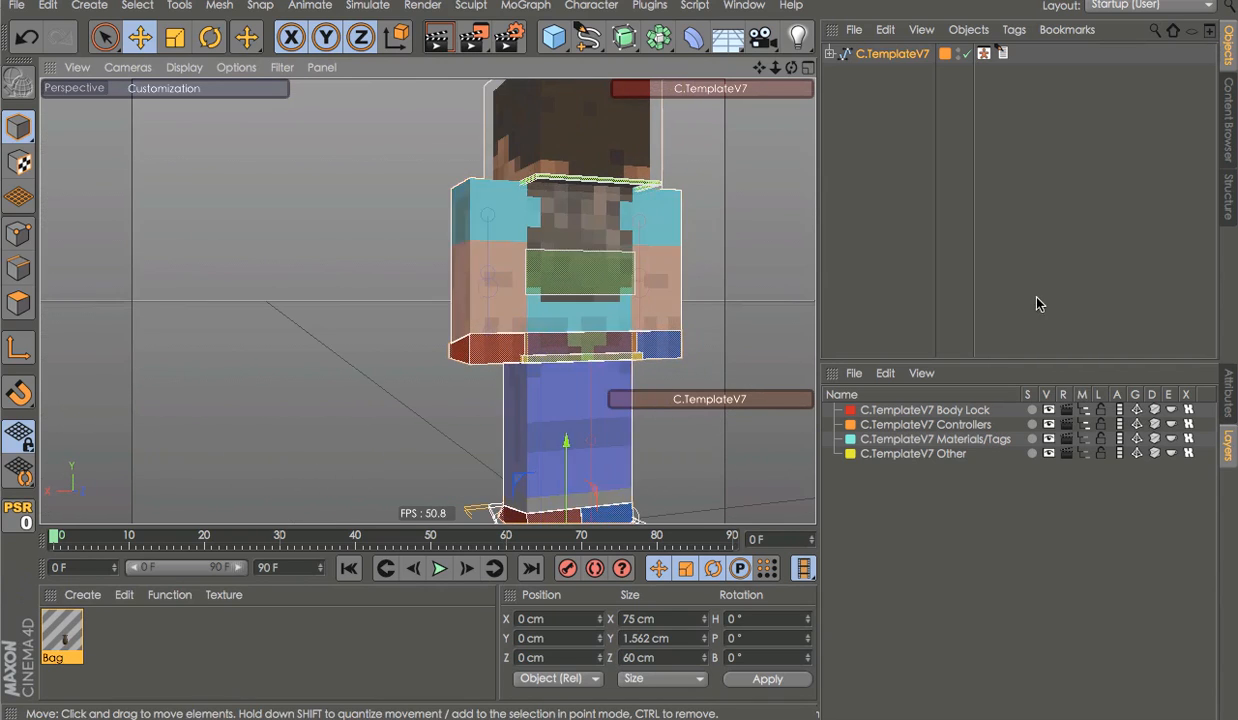
left_click(488, 234)
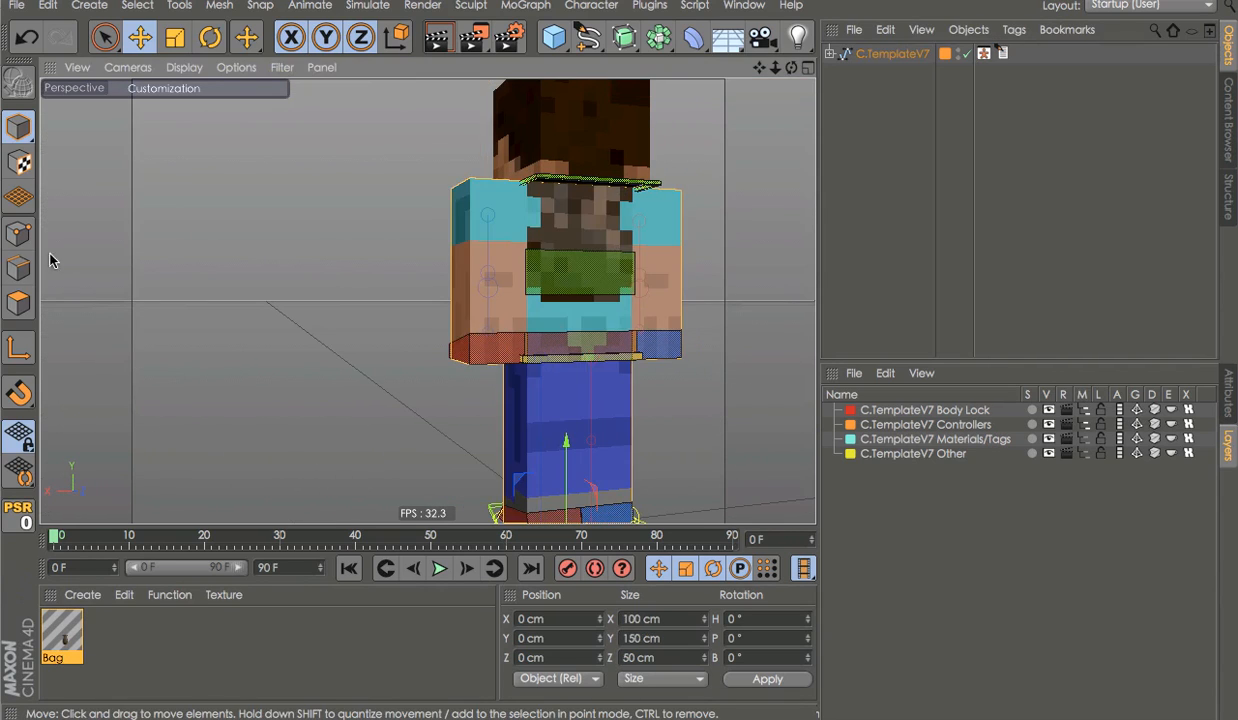
Switch to polygon editing and load the Blood texture material from the Textures folder of the Extras
left_click(24, 304)
left_click(1228, 122)
double_click(1148, 81)
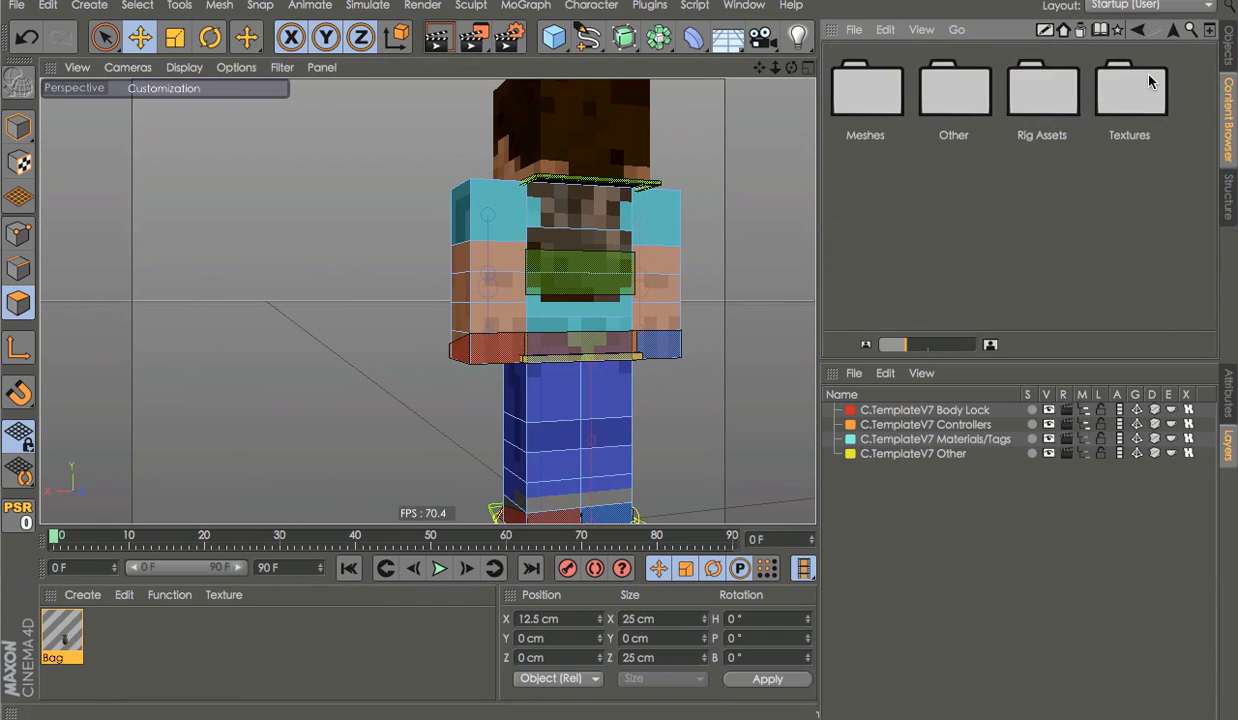
double_click(1148, 81)
double_click(1163, 88)
Select the polygons of one of the character's legs and apply the Blood material to them
left_click_drag(694, 257, 692, 312, "alt")
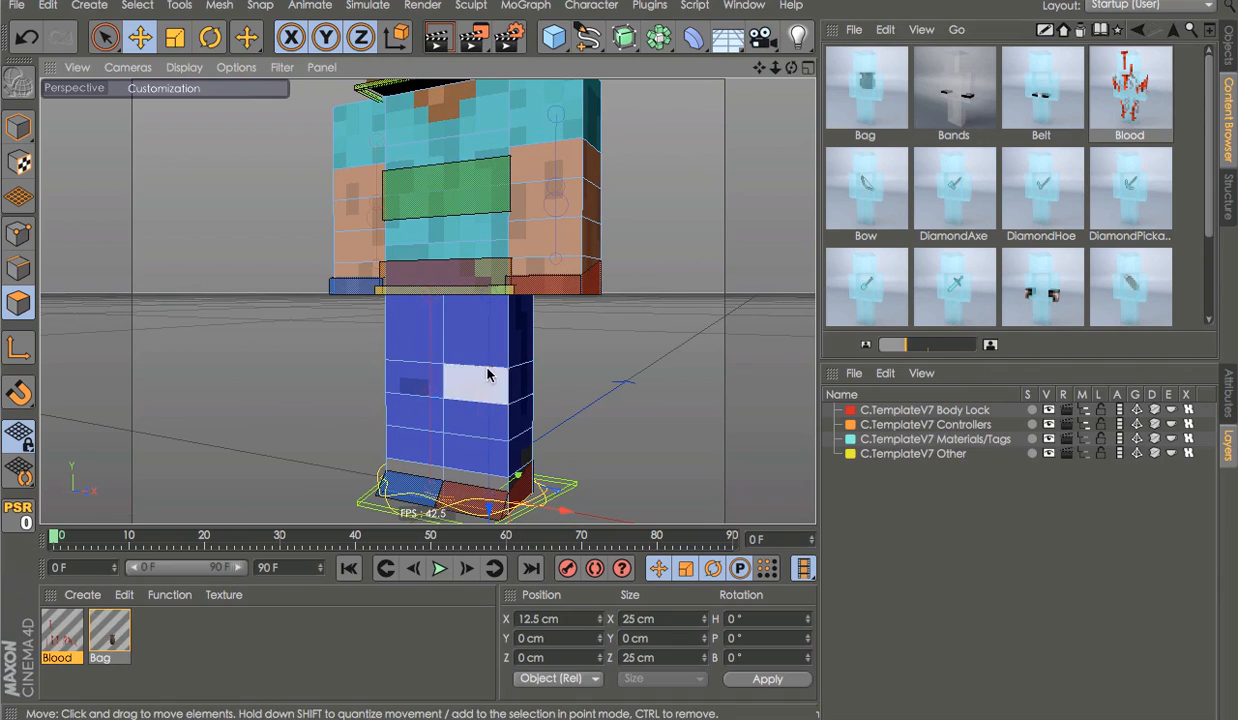
left_click(484, 387)
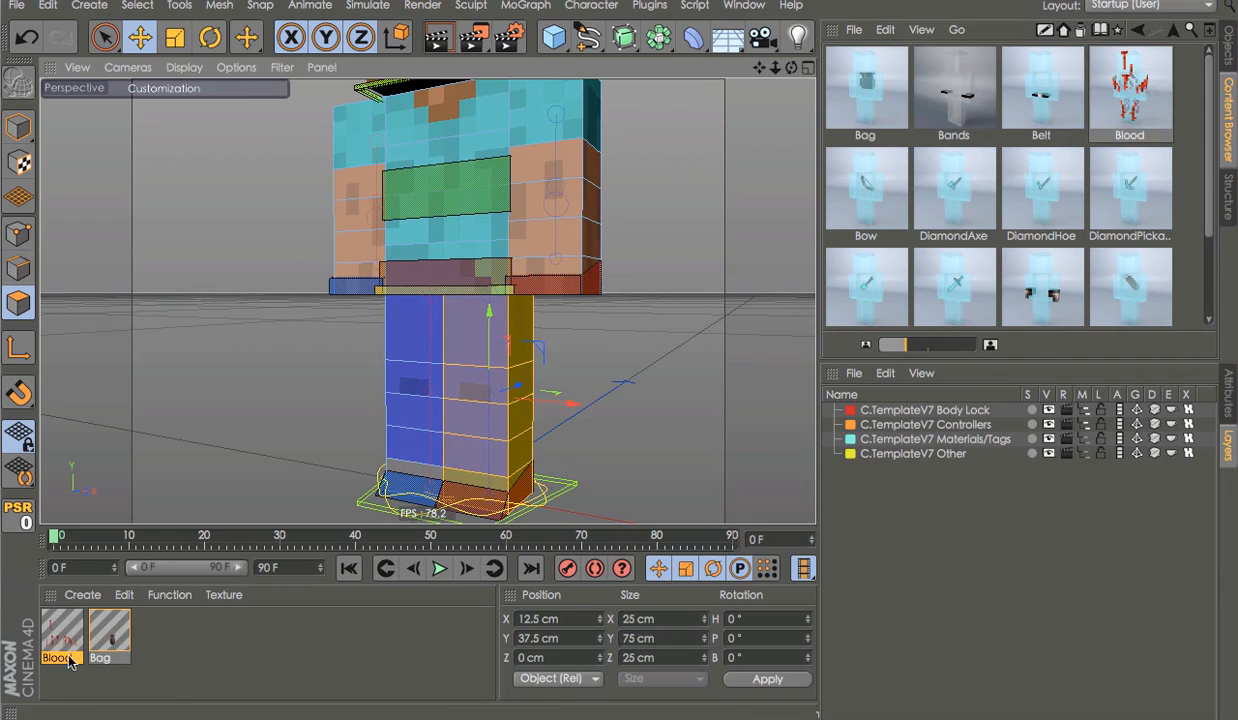
left_click_drag(497, 354, 459, 295, "alt")
key("m")
key("Return")
left_click(701, 392)
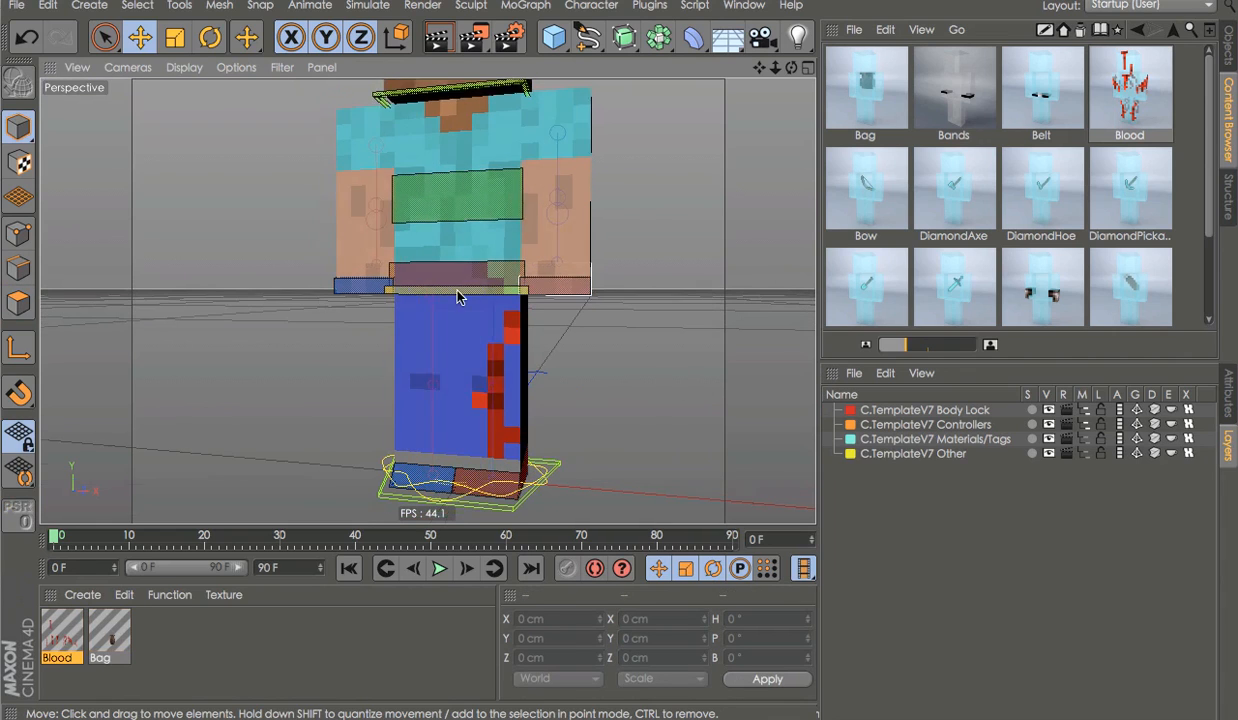
Lock the C.TemplateV7 Body Lock layer and look through the remaining rig textures
left_click(1100, 424)
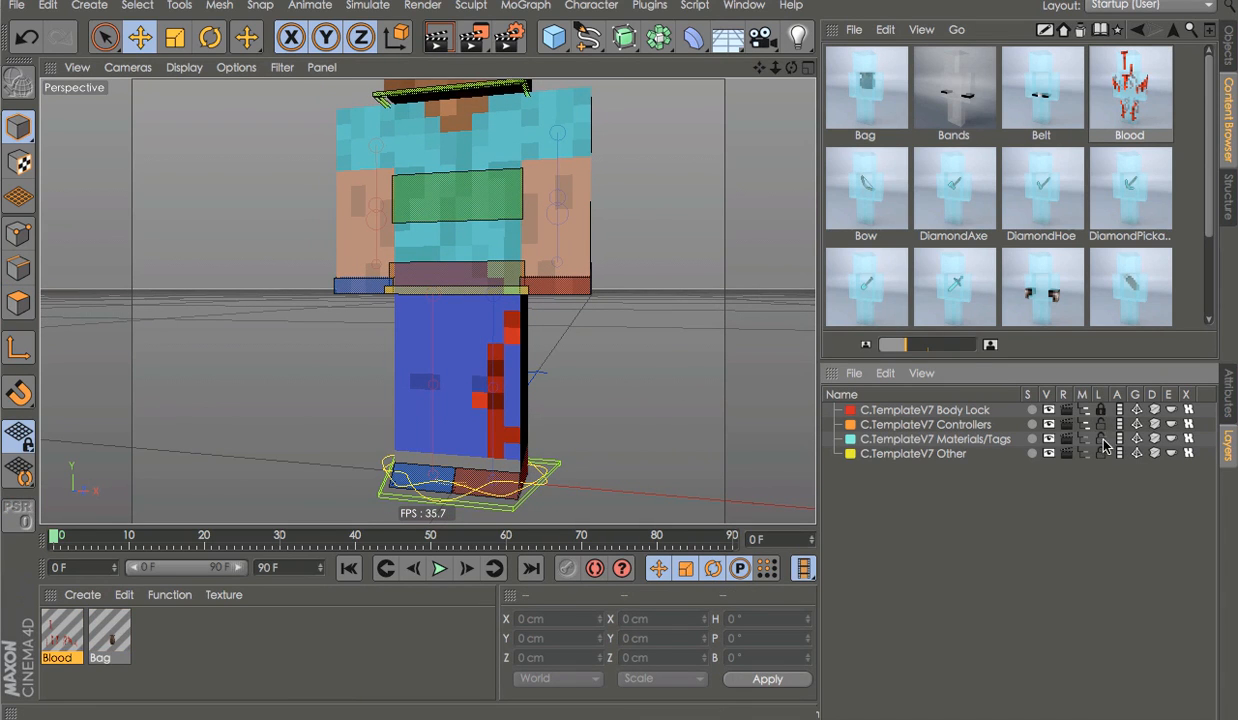
scroll(1107, 279, "down", 3)
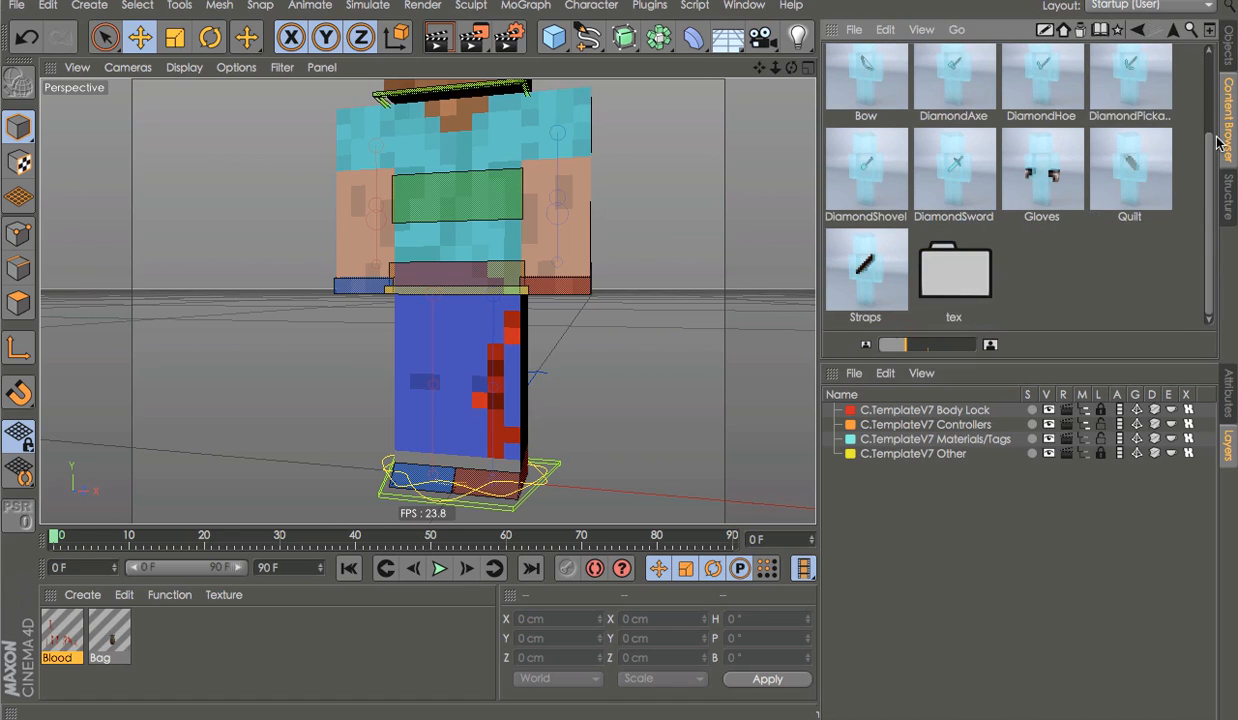
scroll(1185, 52, "up", 3)
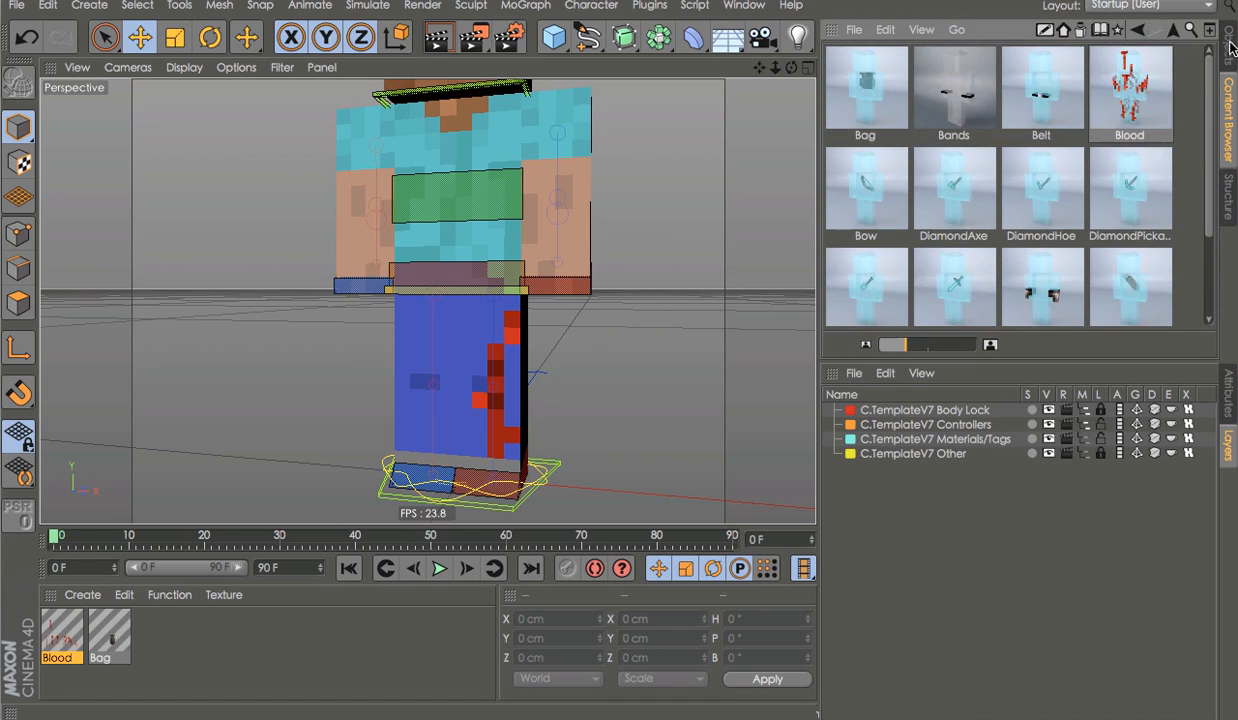
Return to an empty scene and go to the library folder that holds the Minecraft Blocks, Extras, Items and Mobs
left_click(1228, 45)
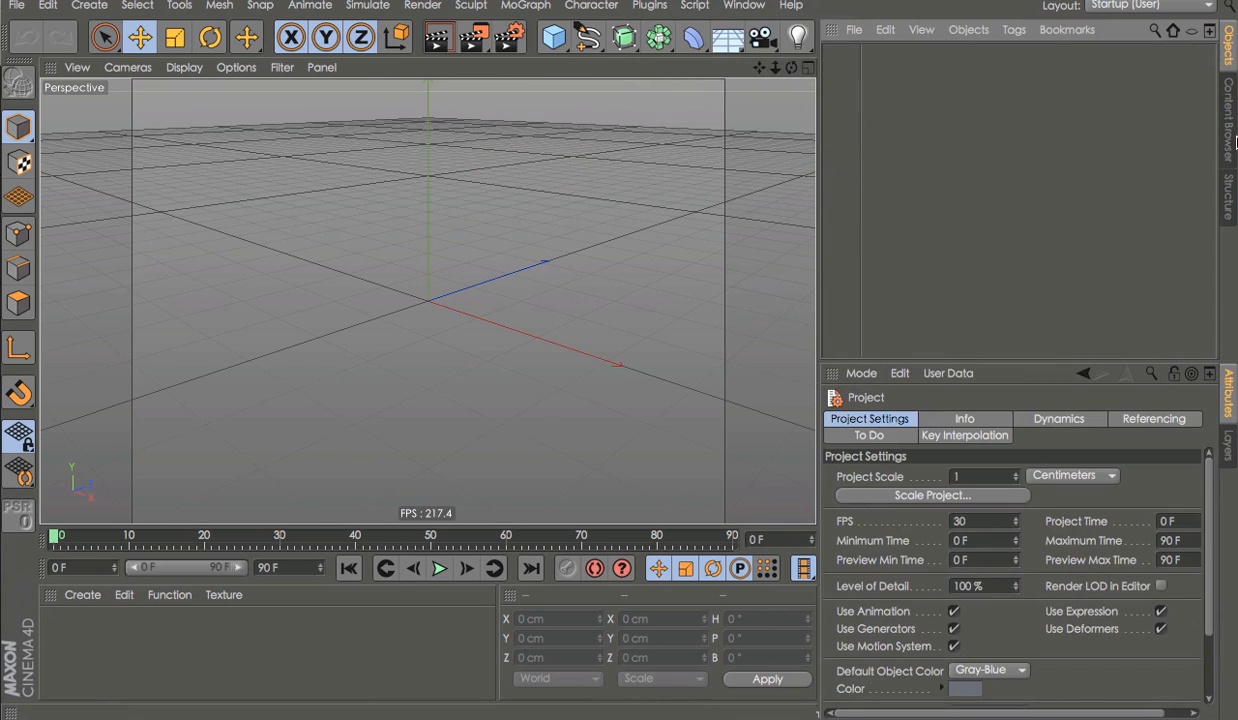
left_click(1230, 120)
left_click(1172, 31)
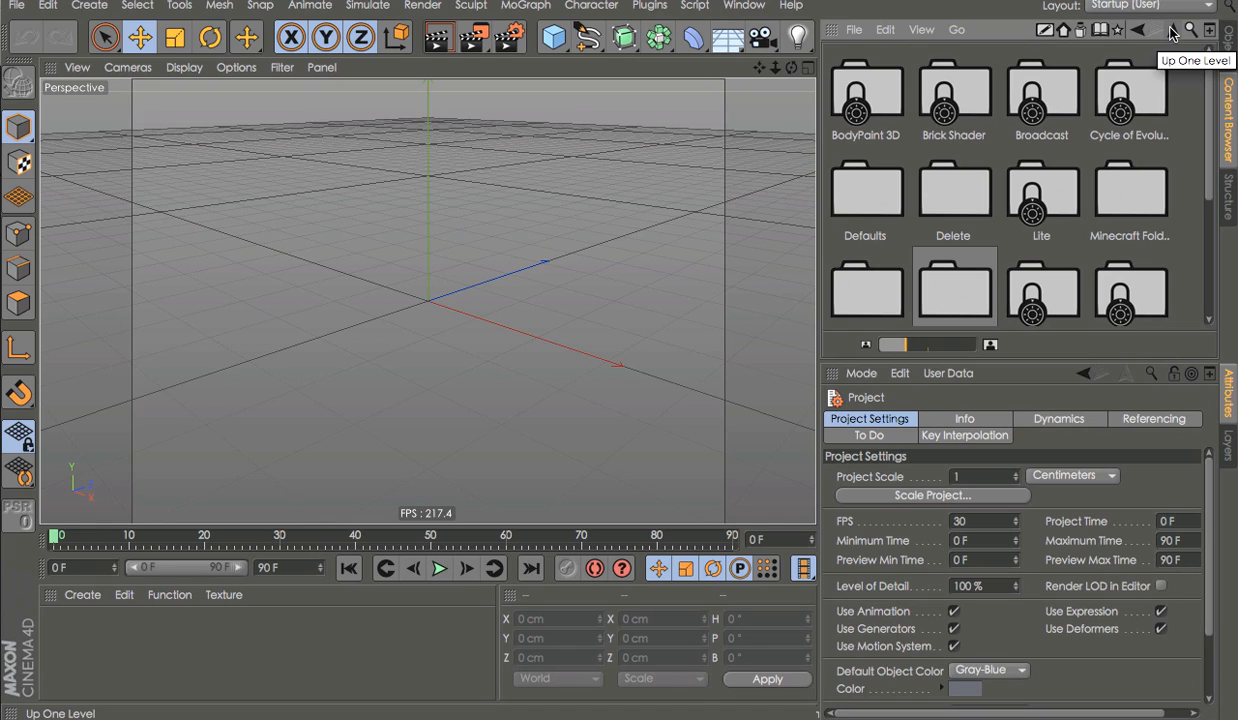
double_click(1130, 192)
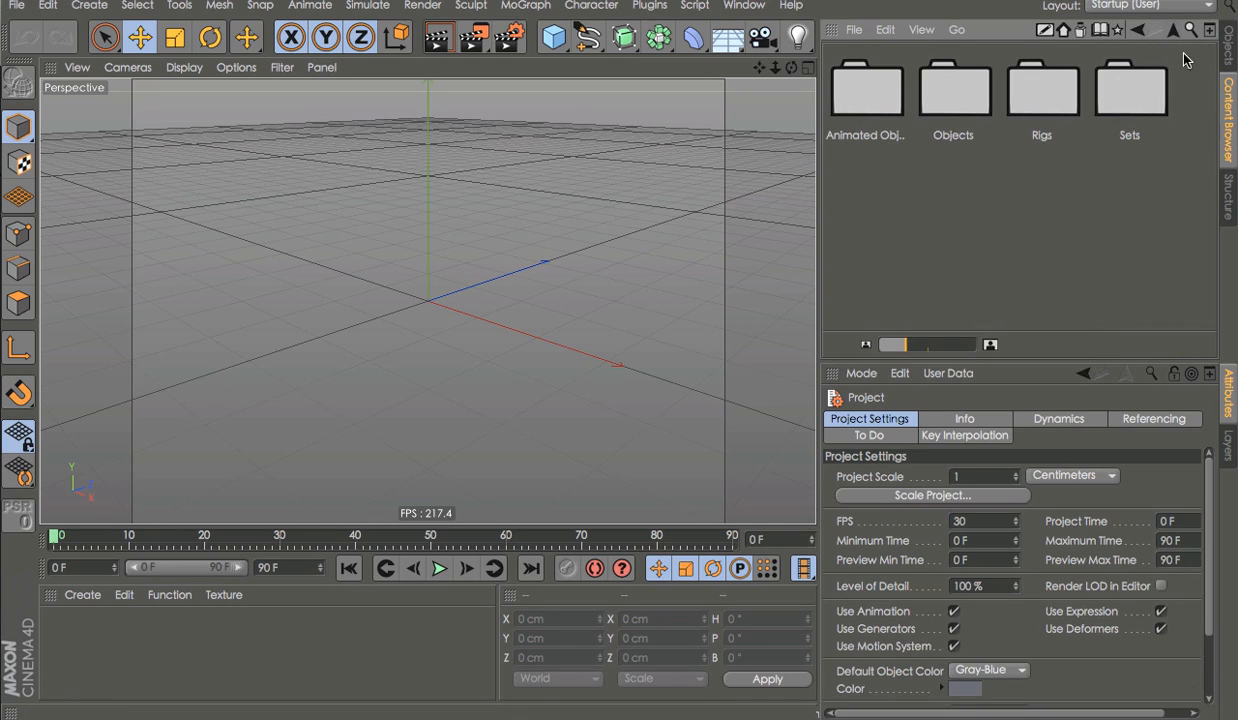
left_click(1135, 30)
scroll(1035, 293, "down", 3)
double_click(886, 94)
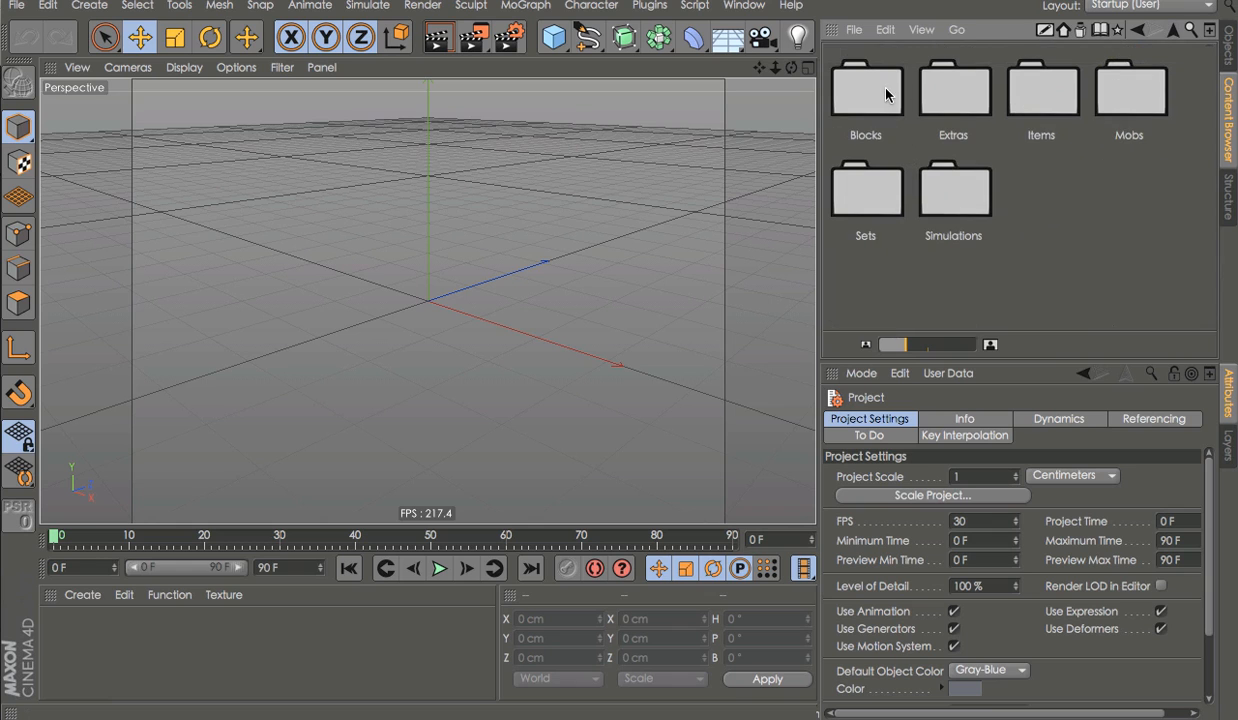
Load the Fire block from the Animated blocks, inspect it from several angles and undo its loading
double_click(885, 117)
double_click(878, 114)
double_click(873, 112)
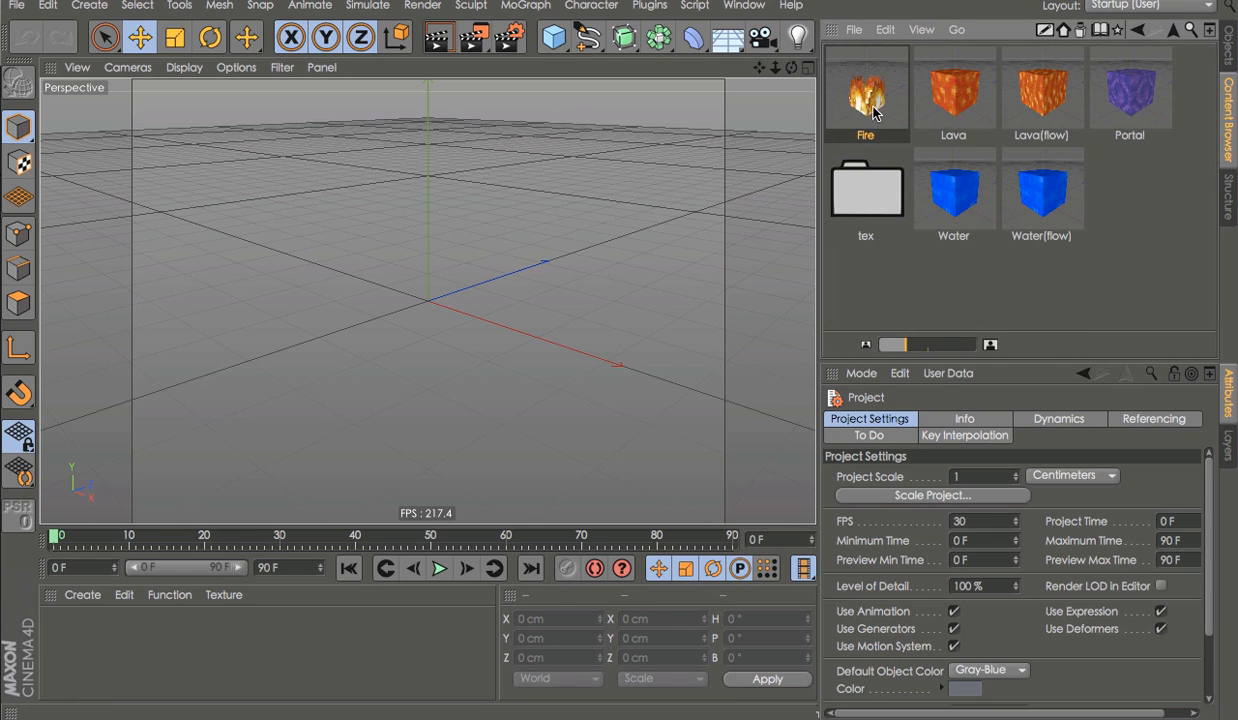
right_click_drag(359, 334, 465, 330, "alt")
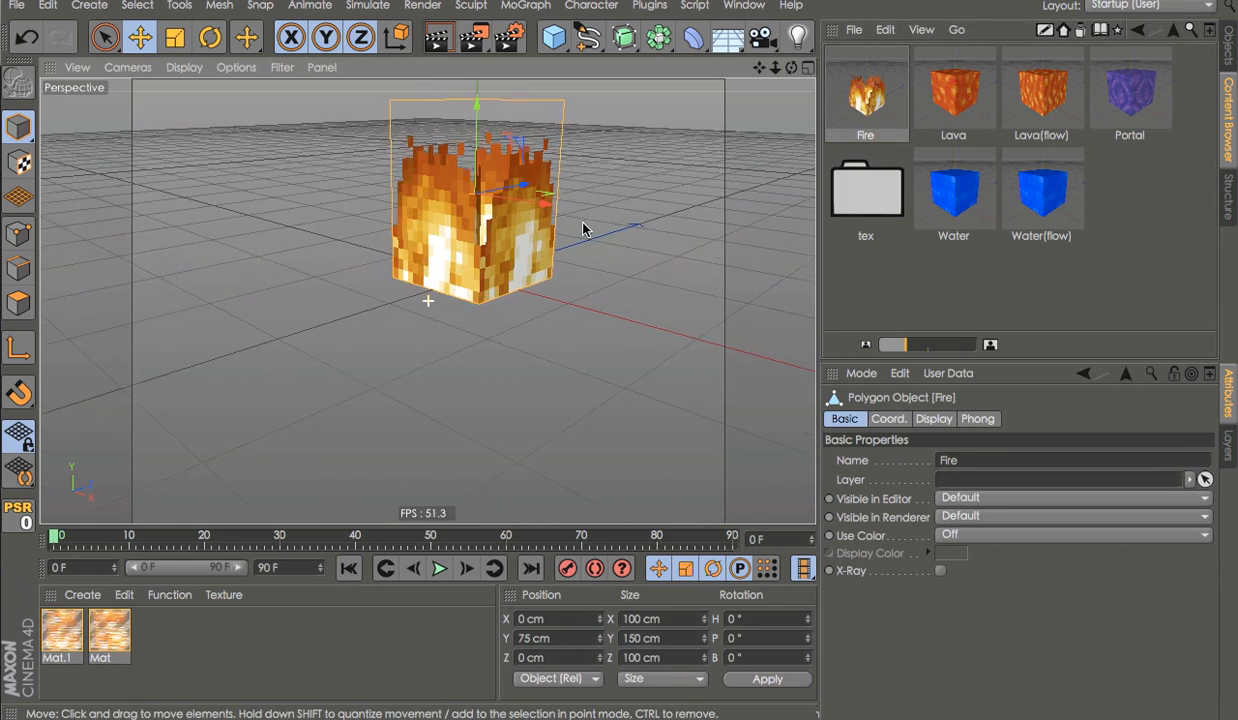
middle_click_drag(583, 229, 583, 294, "alt")
left_click_drag(555, 300, 507, 432, "alt")
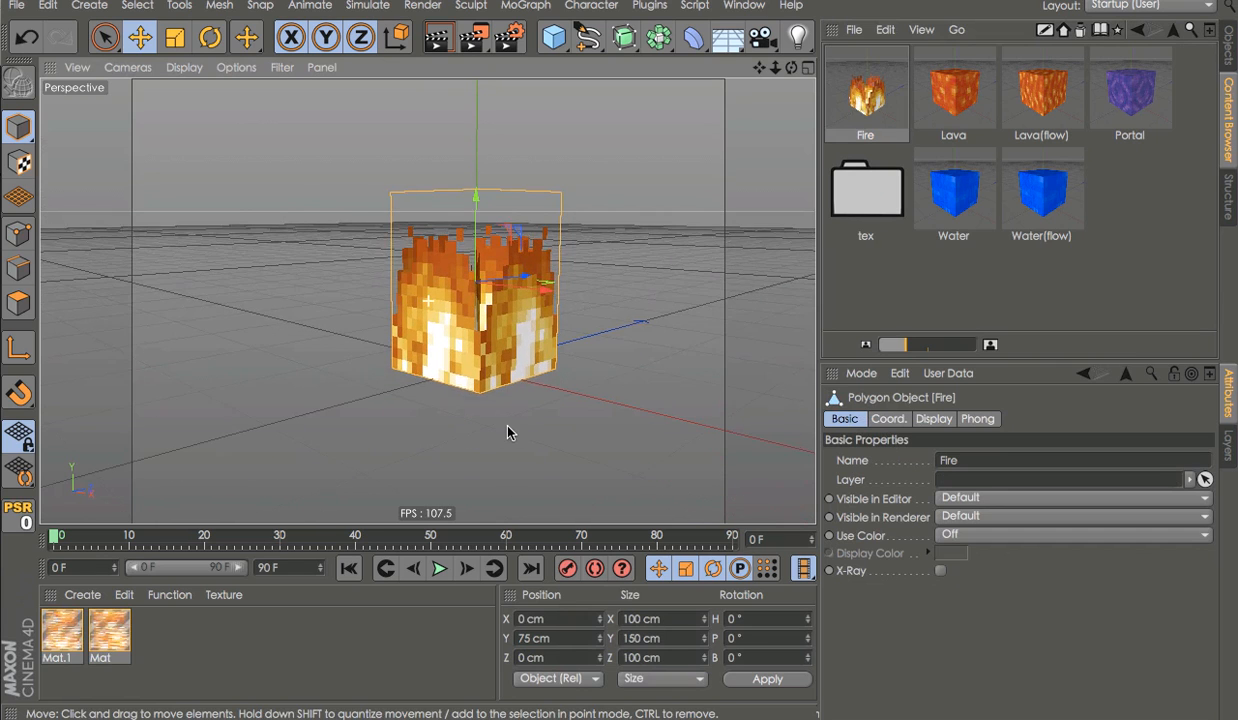
left_click_drag(516, 356, 613, 309, "alt")
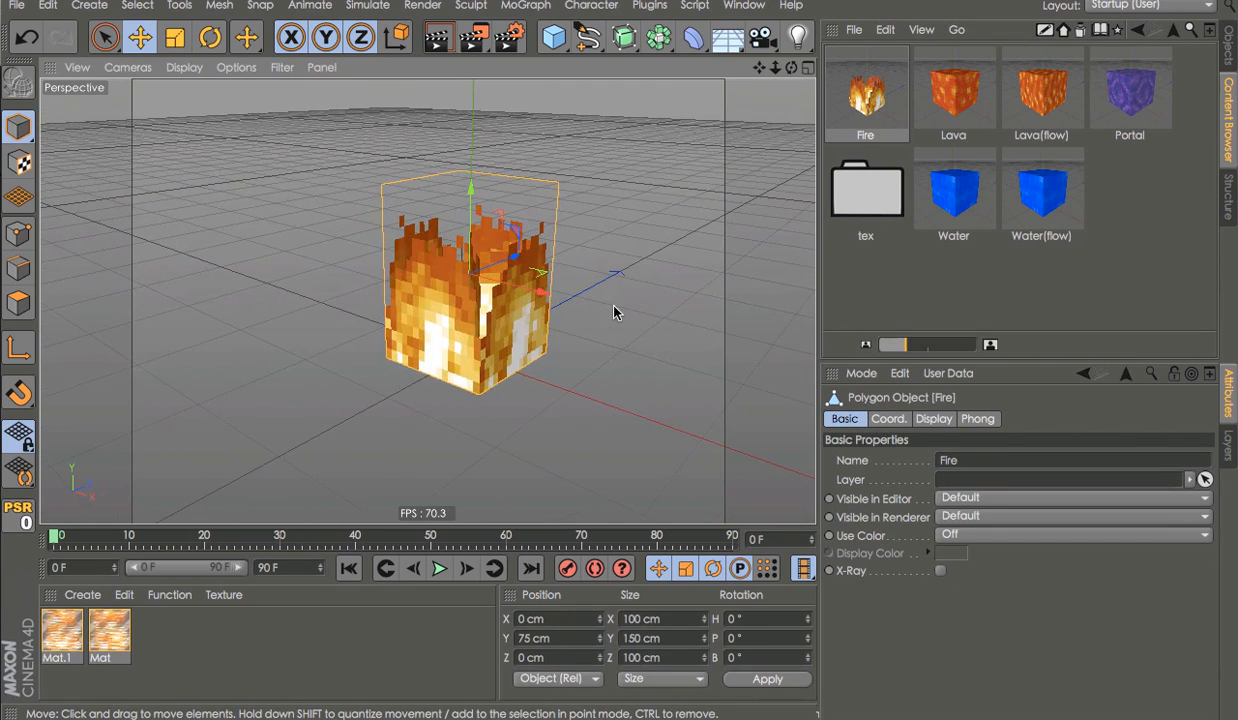
key("ctrl+z")
Try out the Lava block, preview the Fire block's animation on the timeline, and undo each load
double_click(983, 101)
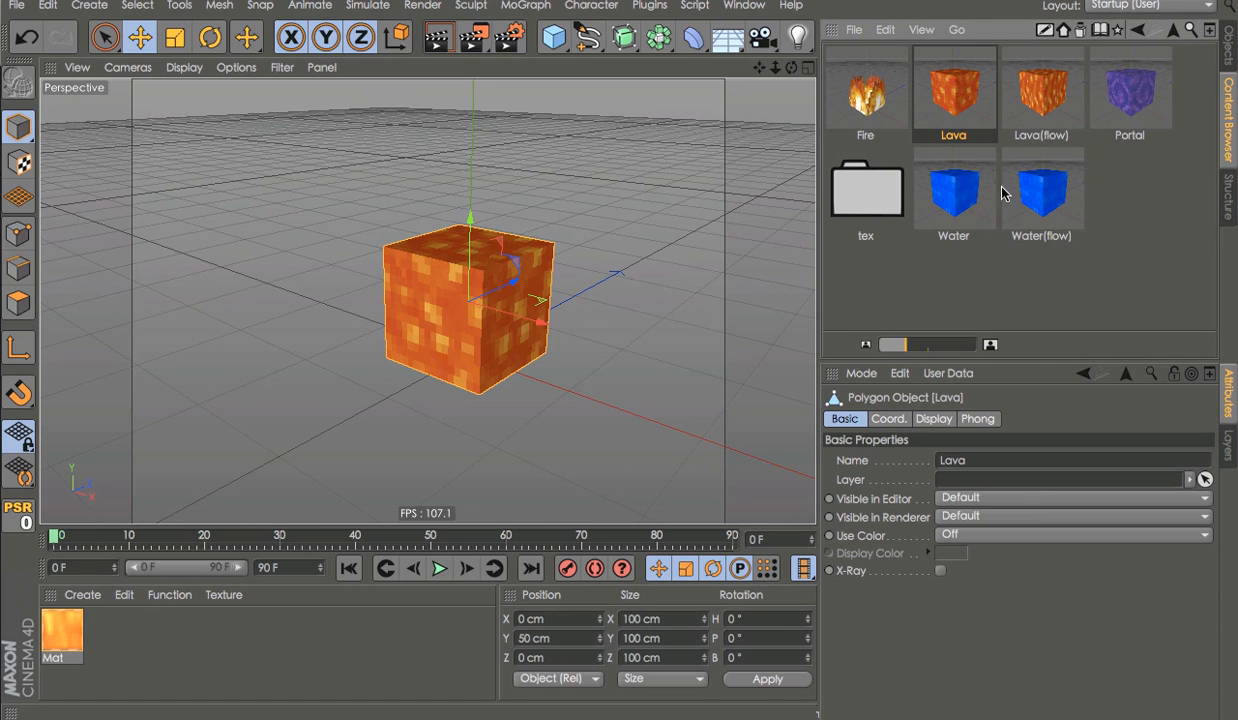
key("ctrl+z")
double_click(865, 125)
key("F8")
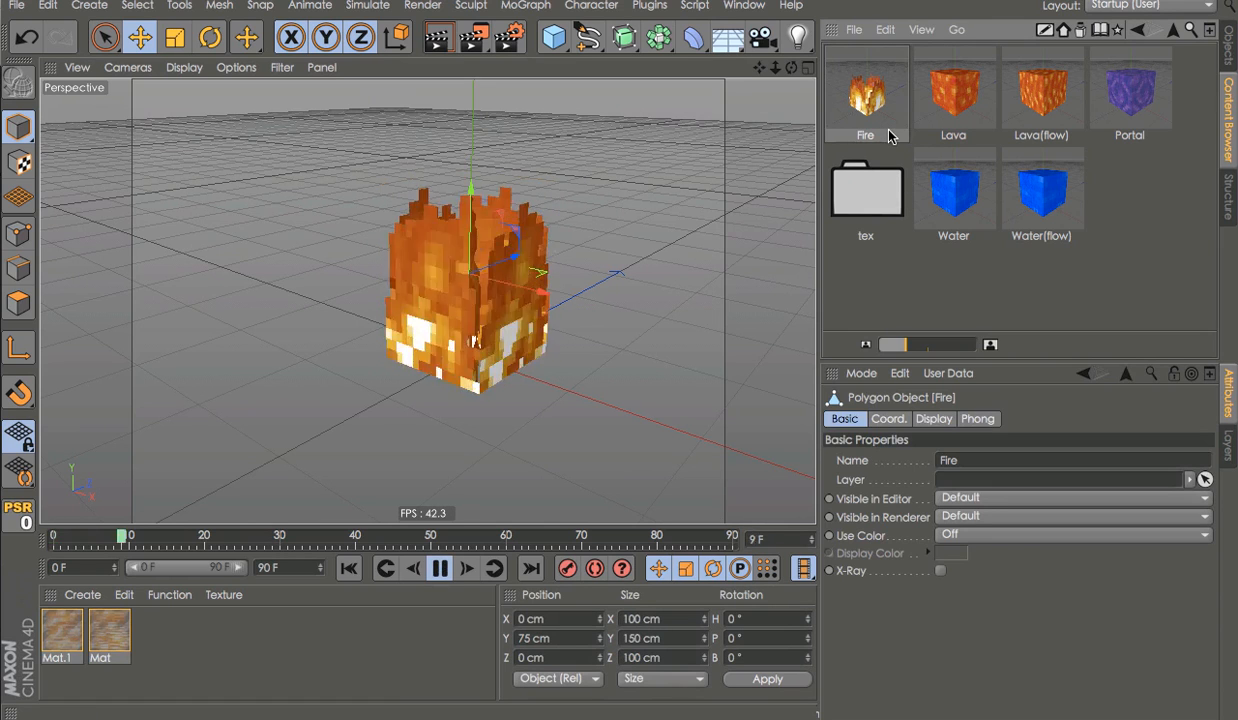
key("F8")
key("ctrl+z")
Preview the animated Lava, Water and Portal blocks one after another, undoing each load
double_click(973, 97)
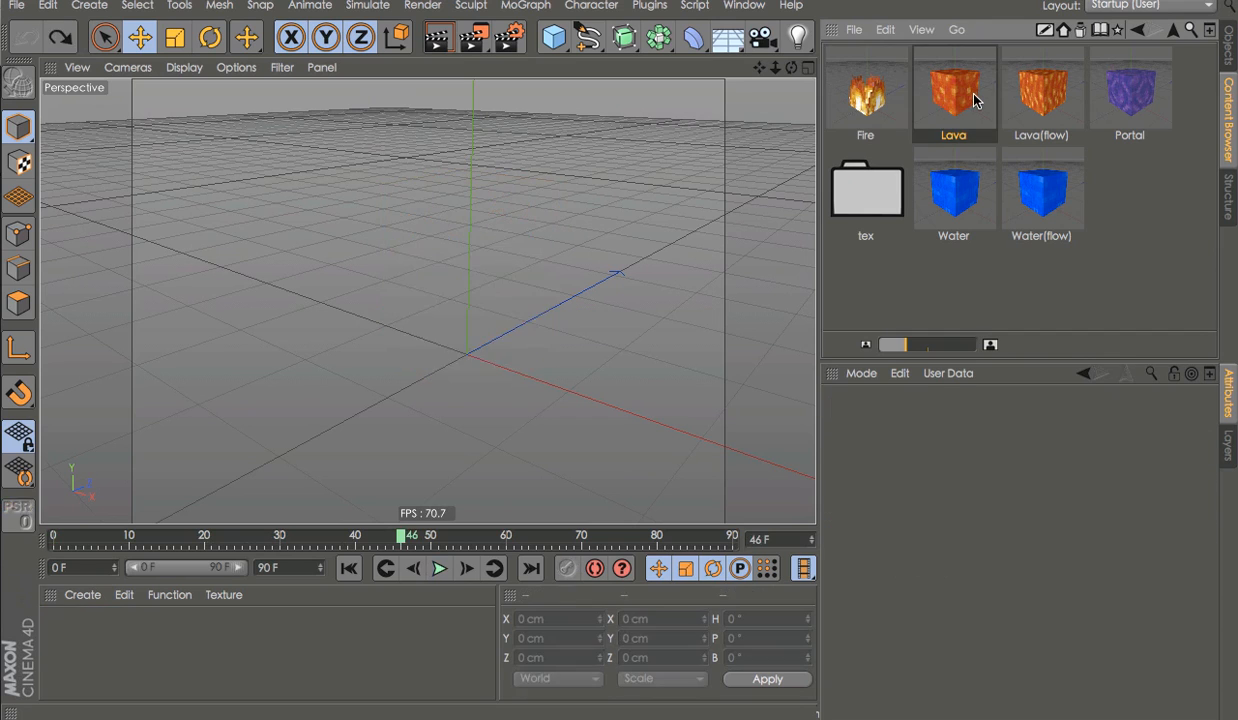
key("F8")
key("ctrl+z")
double_click(955, 193)
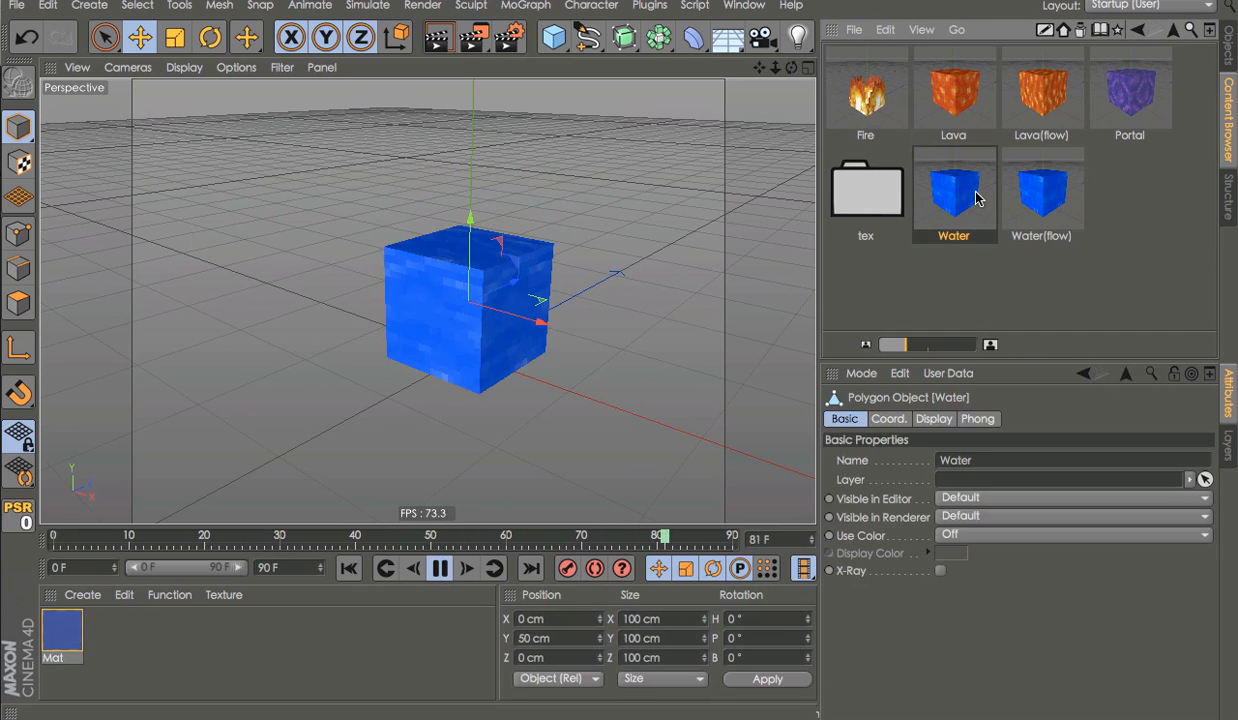
key("ctrl+z")
double_click(1135, 115)
key("ctrl+z")
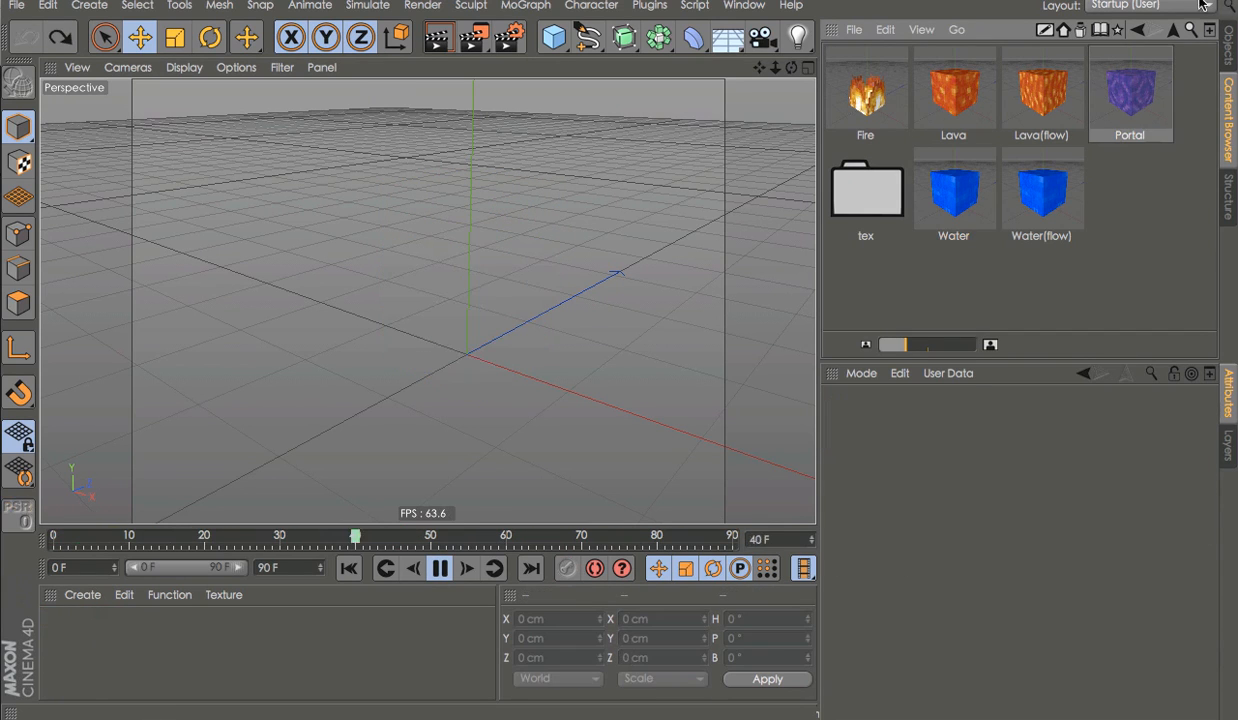
Browse the Manufactured, Natural and Plants categories of the Blocks folder
left_click(1174, 32)
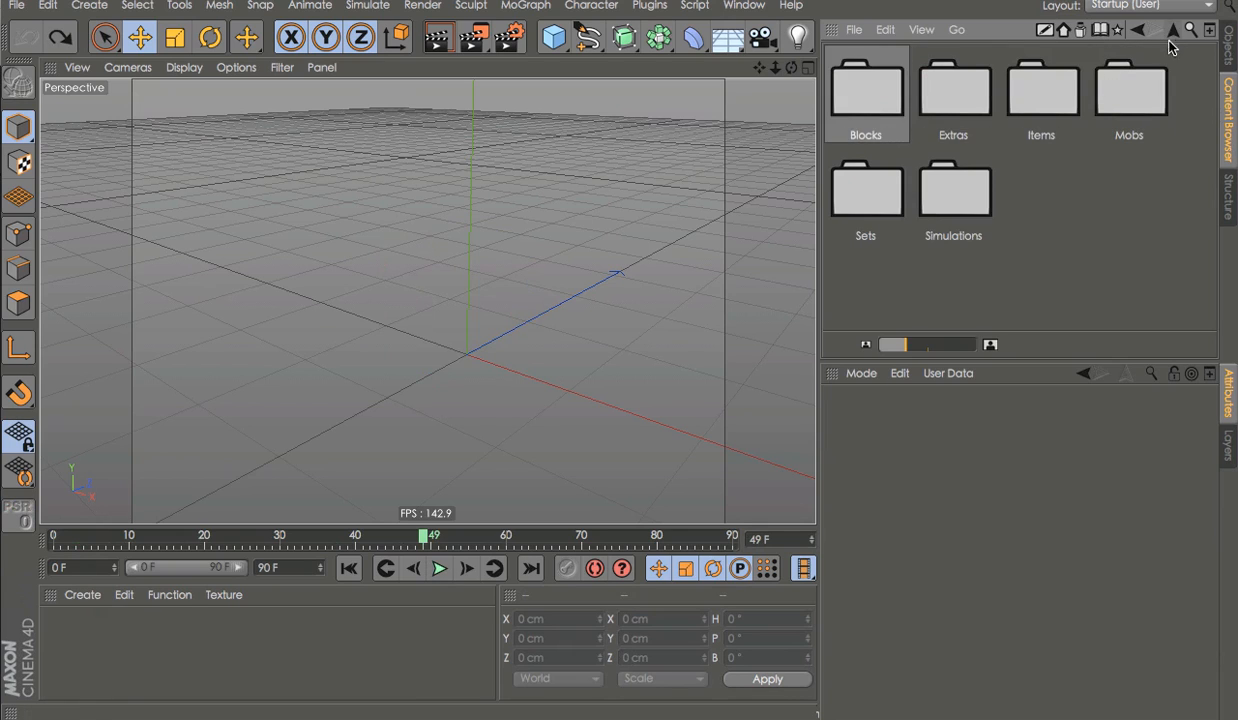
double_click(830, 105)
double_click(950, 105)
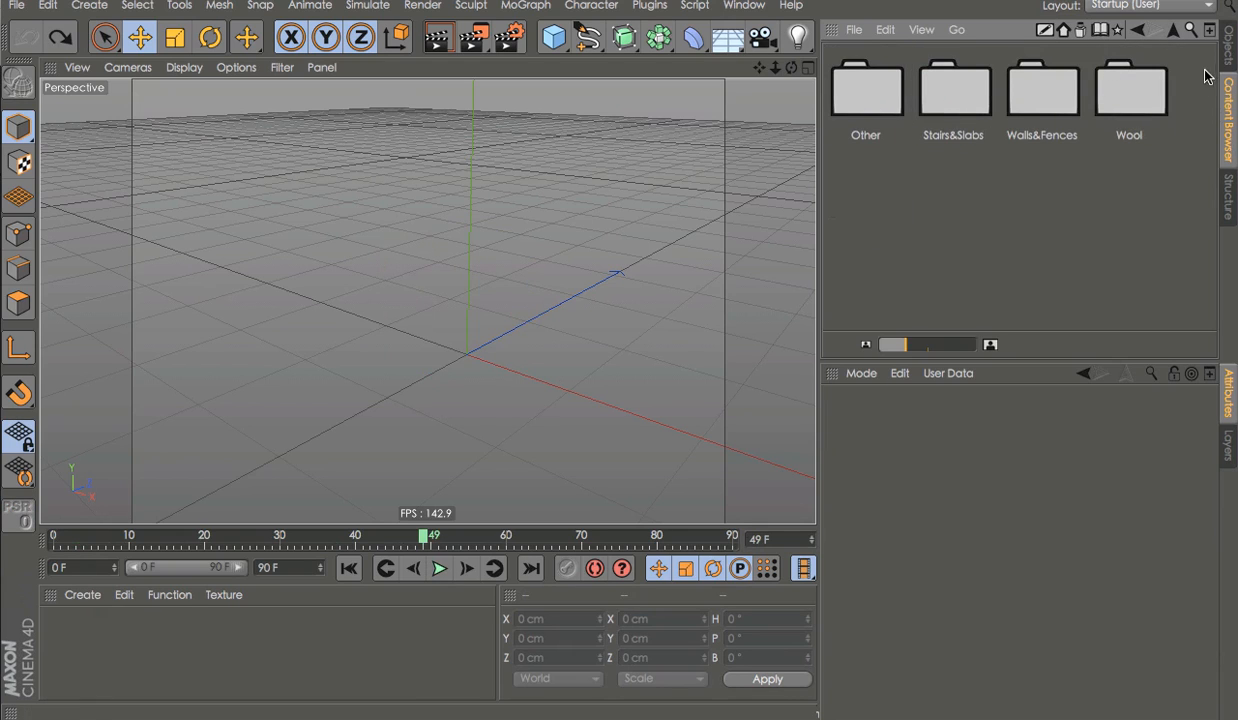
left_click(1139, 31)
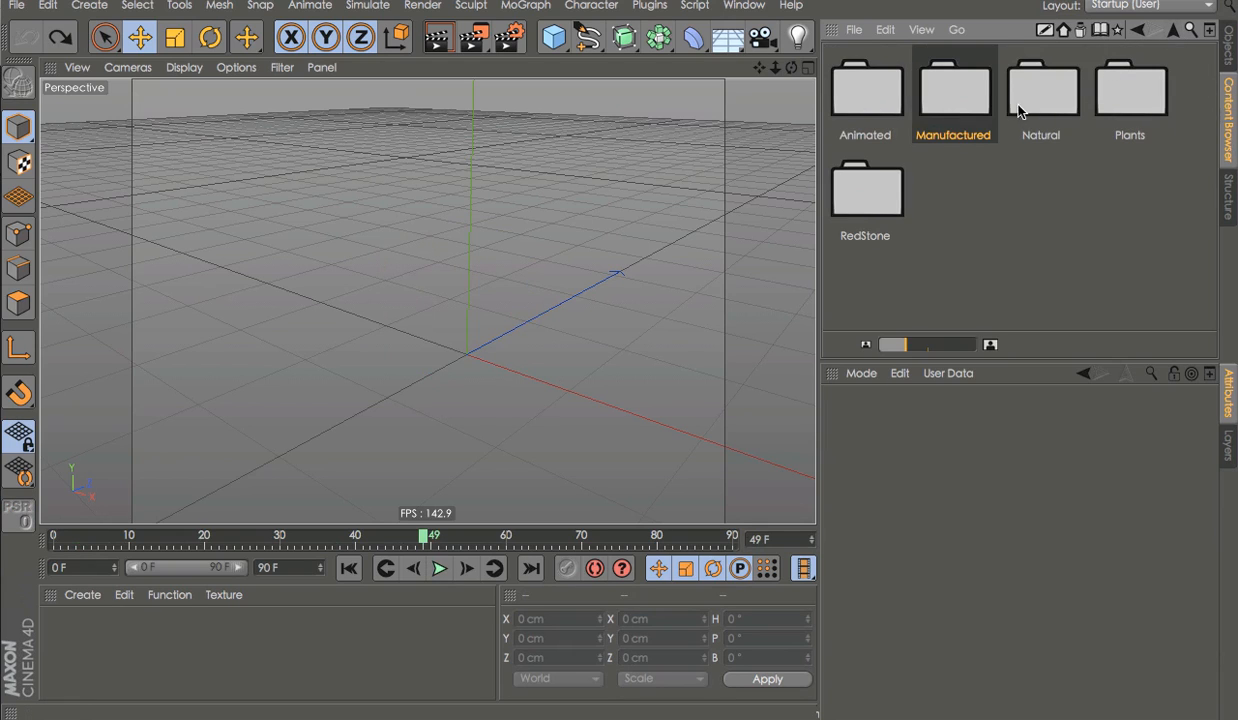
double_click(1025, 103)
left_click(1140, 31)
double_click(1150, 92)
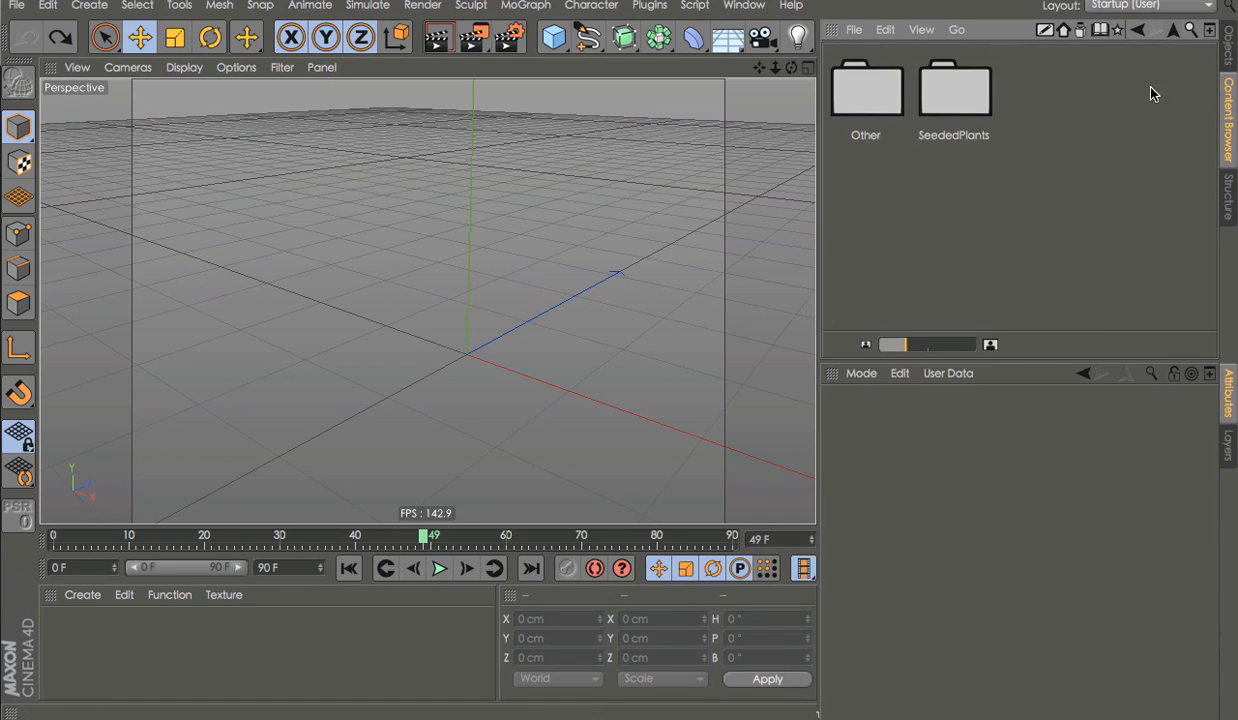
Browse the contents of the Extras and Items folders of the Minecraft asset library
left_click(1174, 33)
left_click(1174, 33)
double_click(1030, 92)
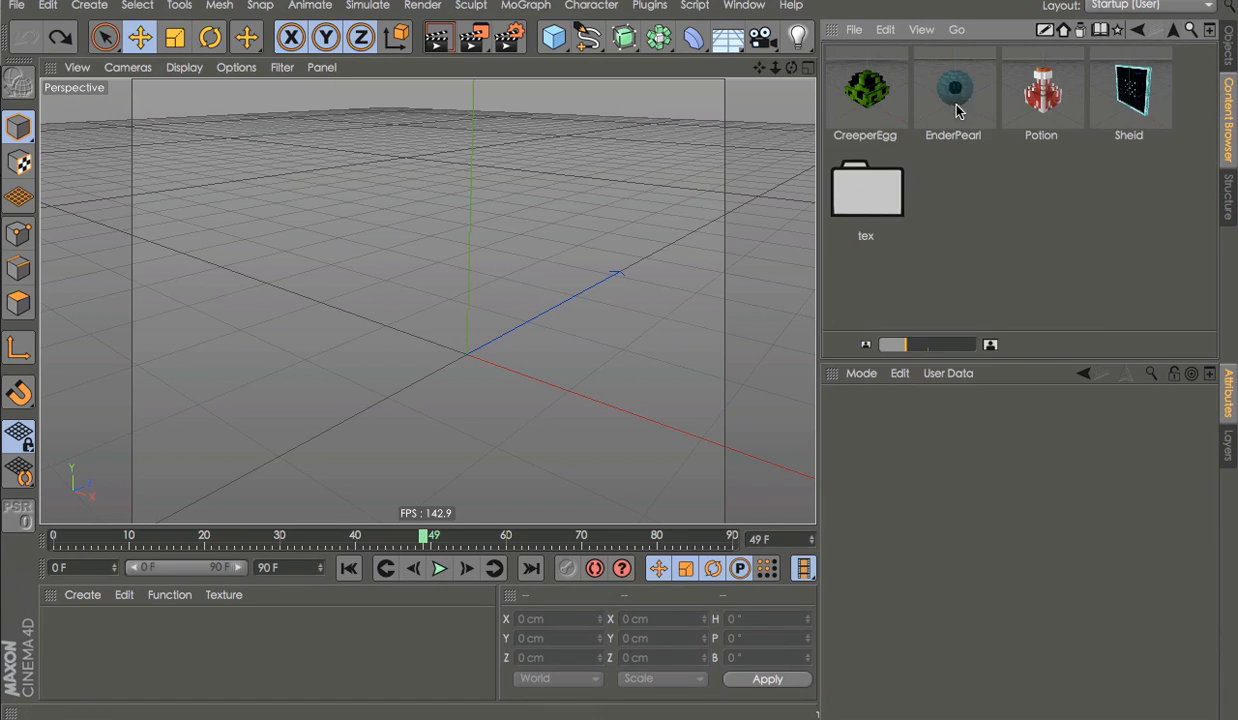
left_click(1172, 35)
double_click(1055, 91)
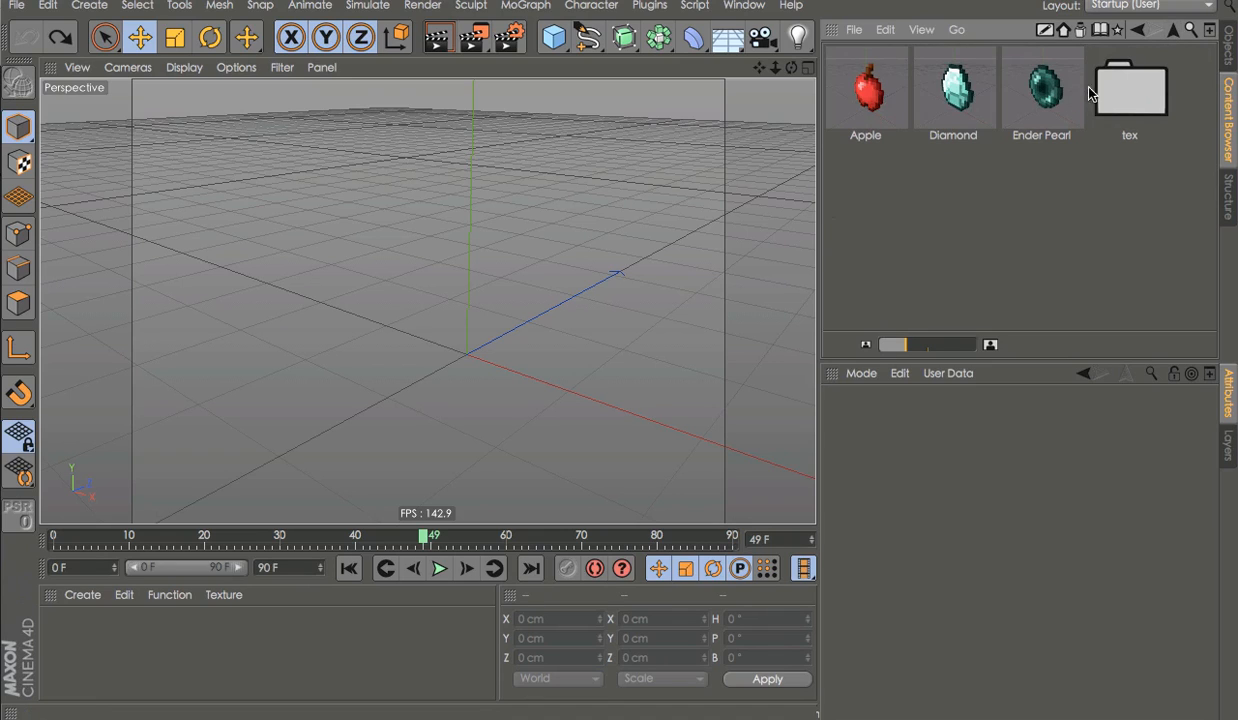
left_click(1175, 33)
Look through the whole collection of mobs in the Mobs folder
left_click(1135, 90)
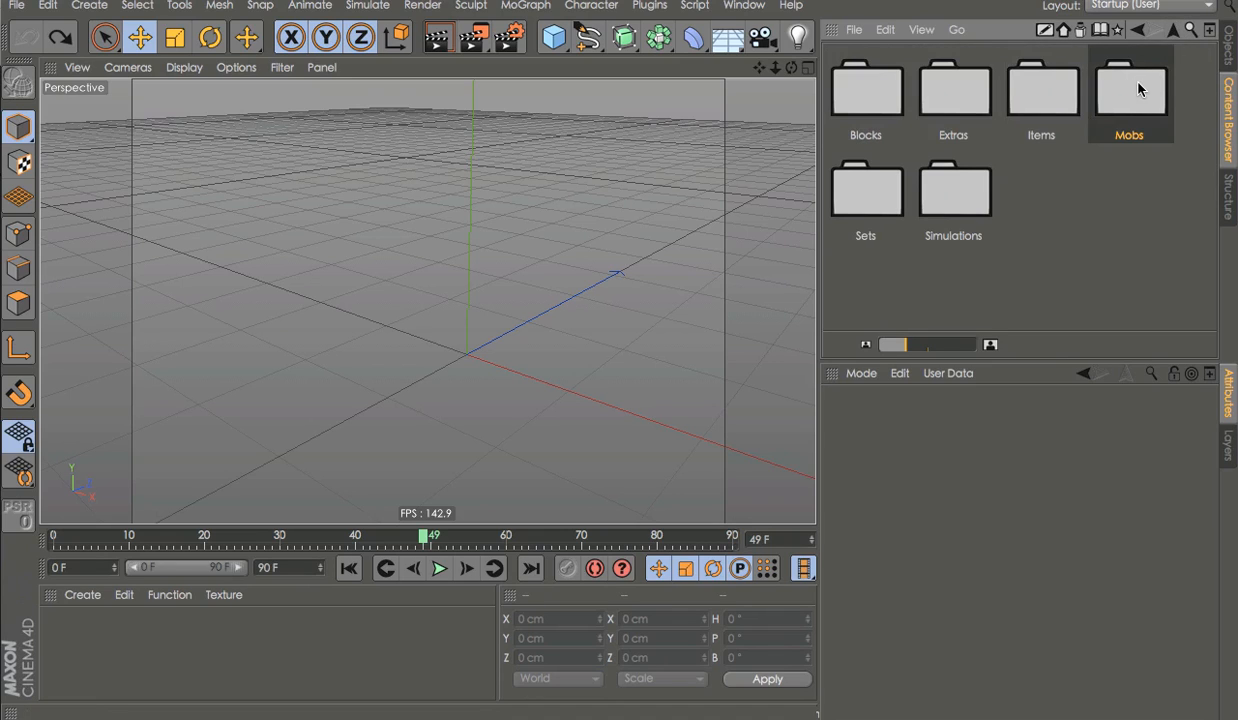
double_click(1138, 90)
scroll(1140, 110, "up", 5)
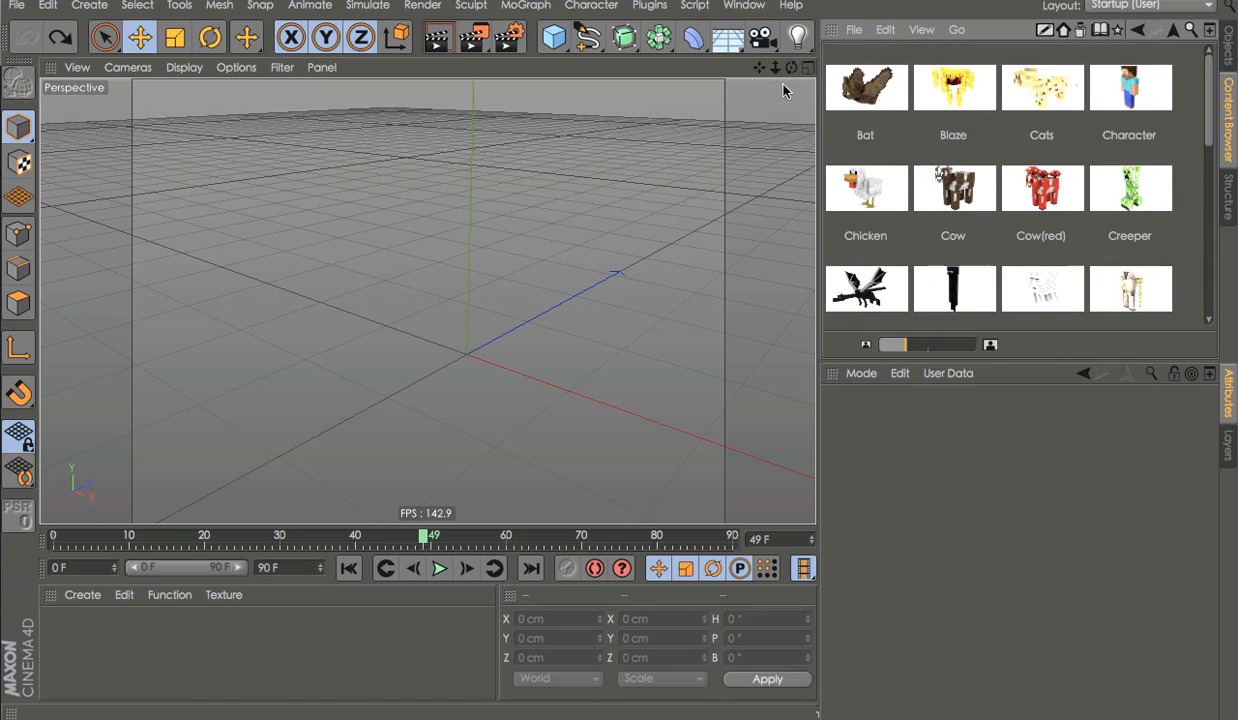
scroll(892, 210, "down", 5)
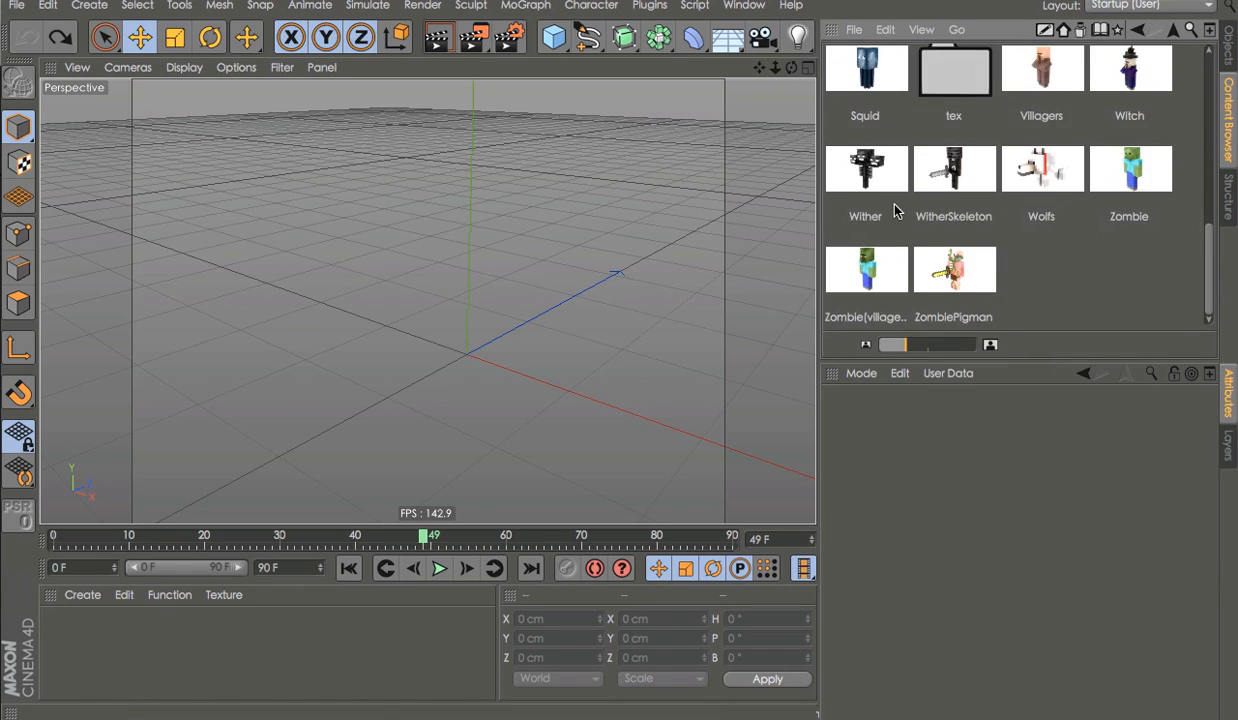
scroll(880, 208, "up", 5)
left_click(1172, 32)
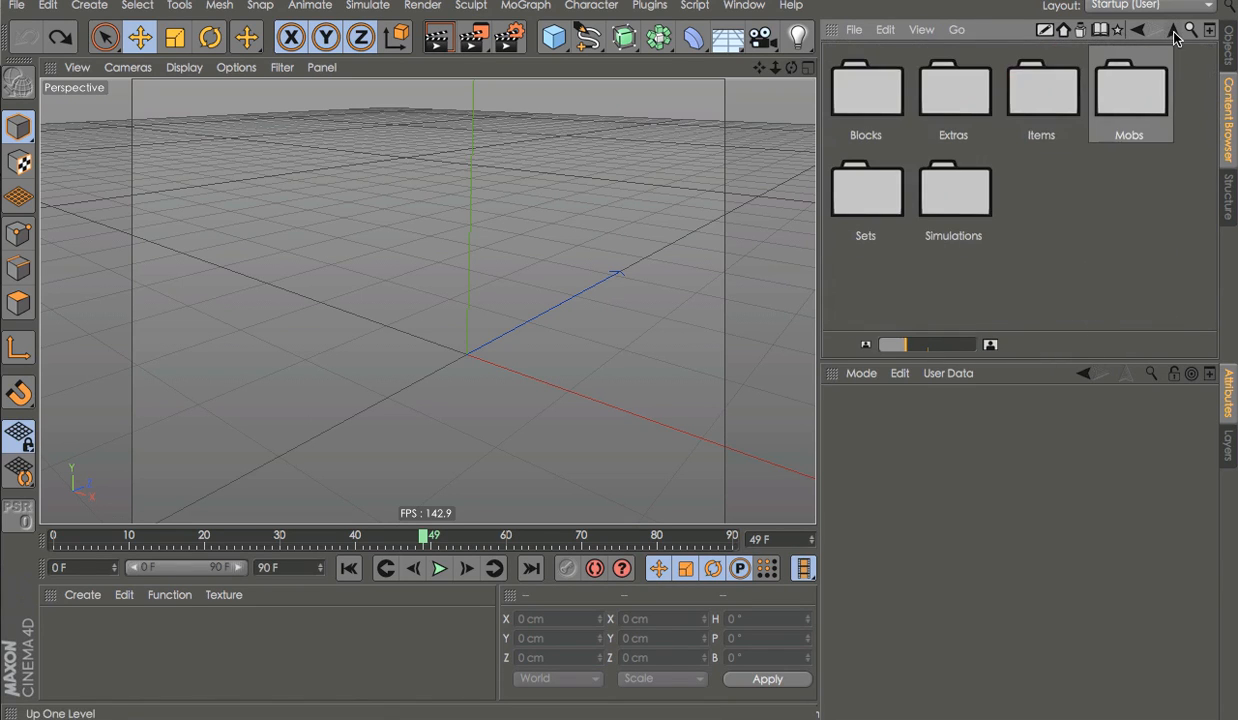
Check the Sets folder and its Forrest subfolder, and return to the library's main folder list
left_click(1156, 98)
double_click(882, 181)
double_click(855, 86)
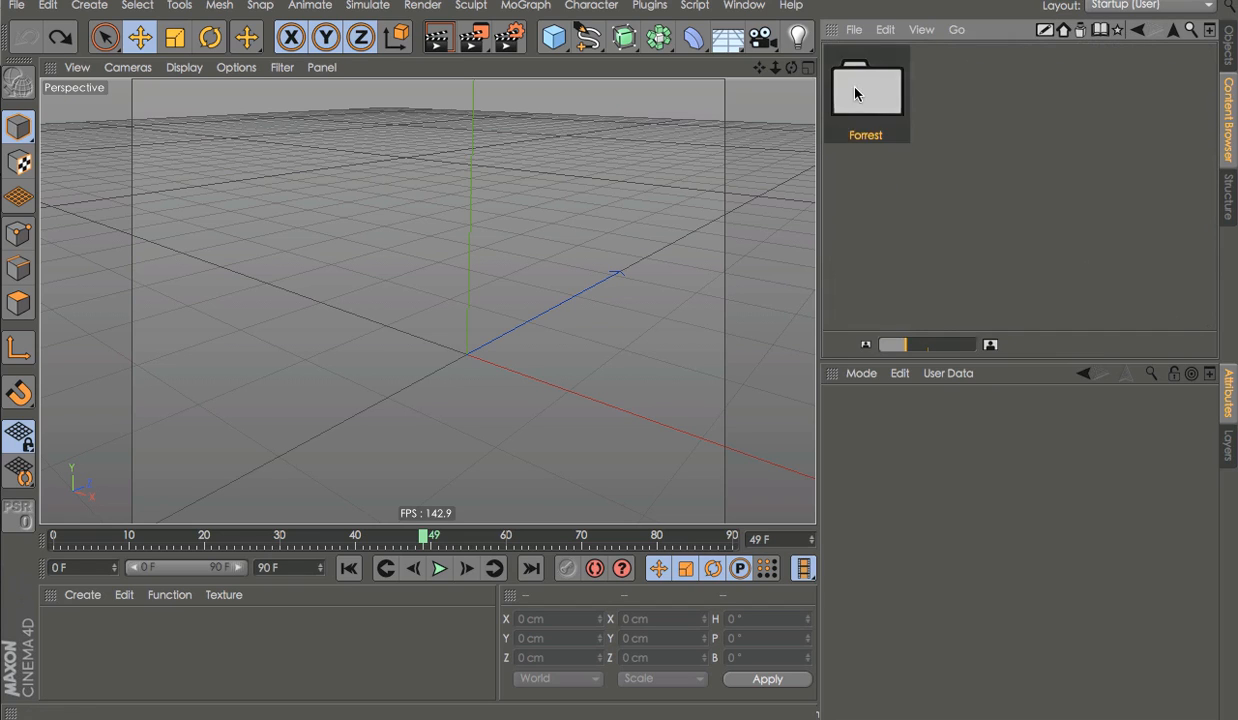
left_click(1172, 32)
left_click(1172, 32)
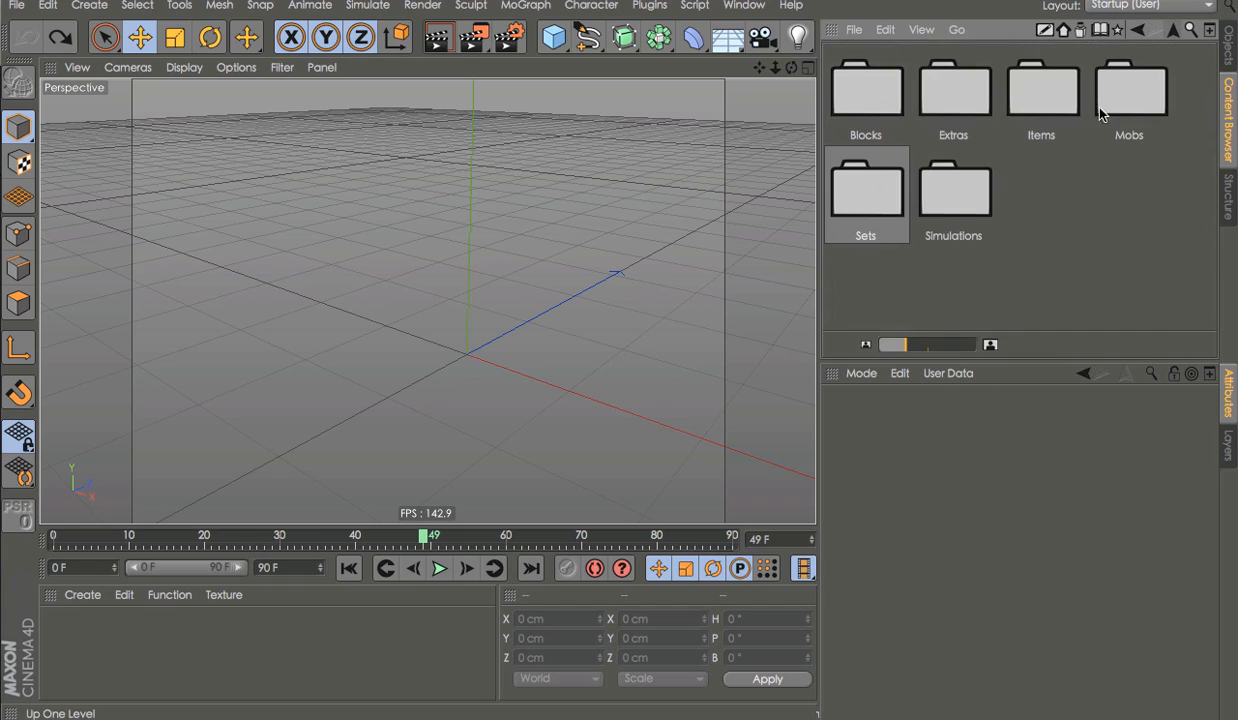
Load the Crystal from the Simulations folder and play its animation
double_click(962, 212)
left_click(895, 107)
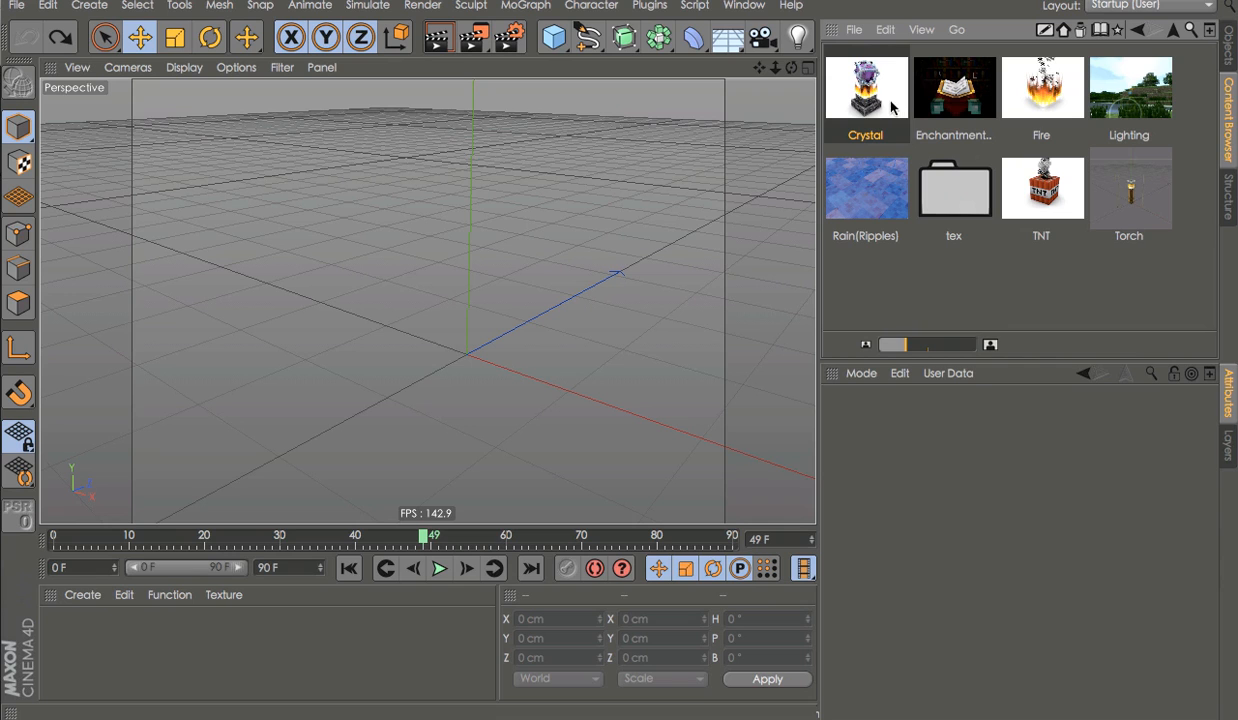
left_click(727, 136)
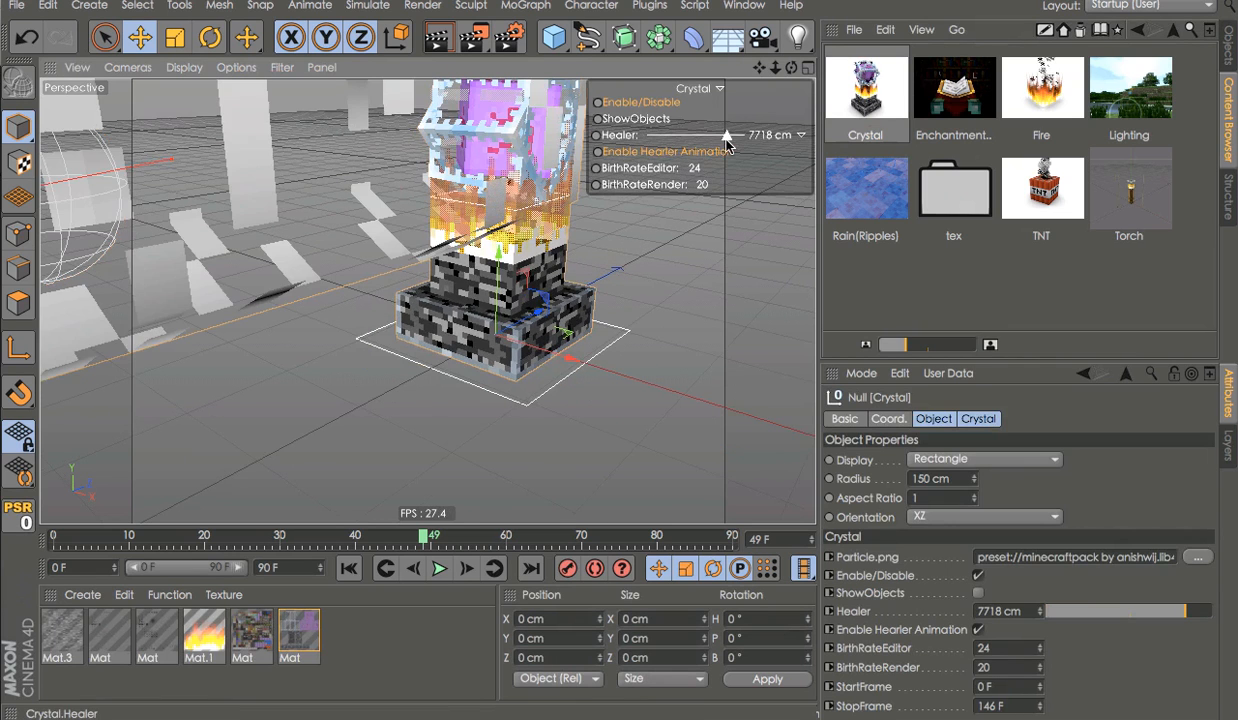
scroll(584, 266, "down", 3)
scroll(499, 308, "down", 4)
left_click(332, 222)
key("F8")
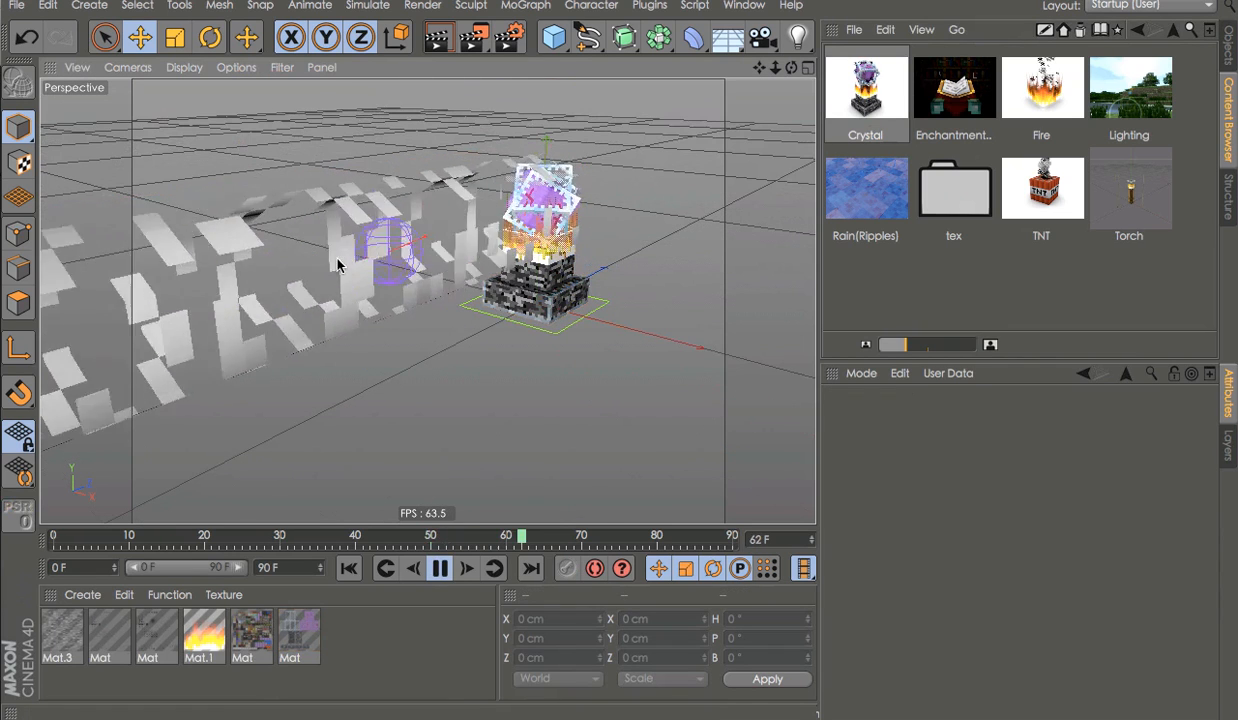
Try moving the Crystal's healer control while the animation plays, and undo everything including the Crystal's loading
left_click(370, 240)
left_click_drag(370, 240, 309, 161)
key("ctrl+z")
key("ctrl+z")
key("ctrl+z")
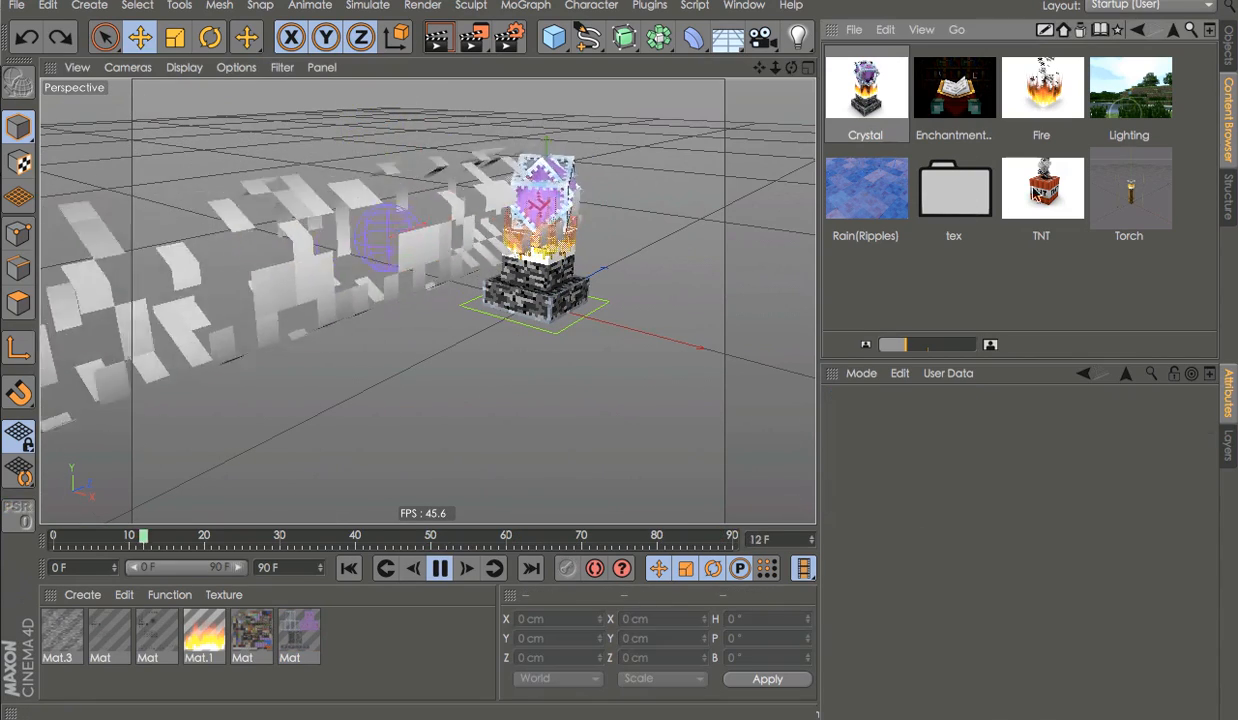
Try out the Enchantment and Fire simulations one after the other, undoing each load
double_click(958, 100)
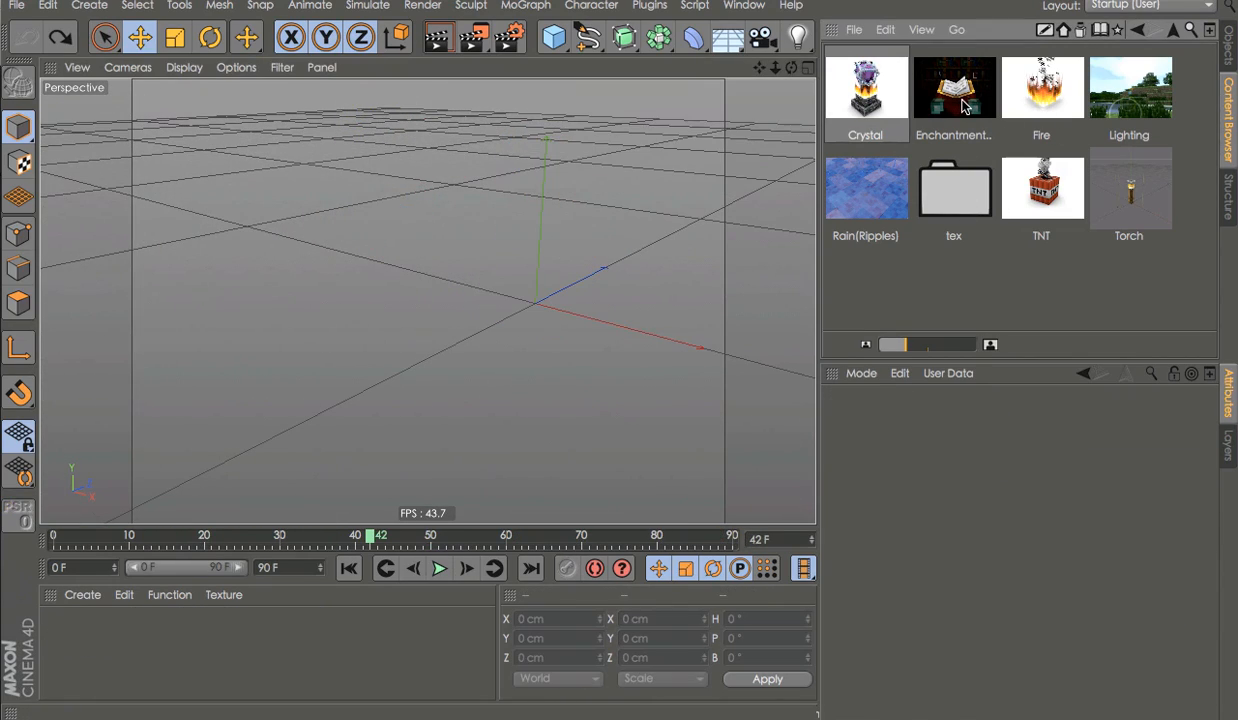
left_click_drag(582, 290, 547, 257, "alt")
key("ctrl+z")
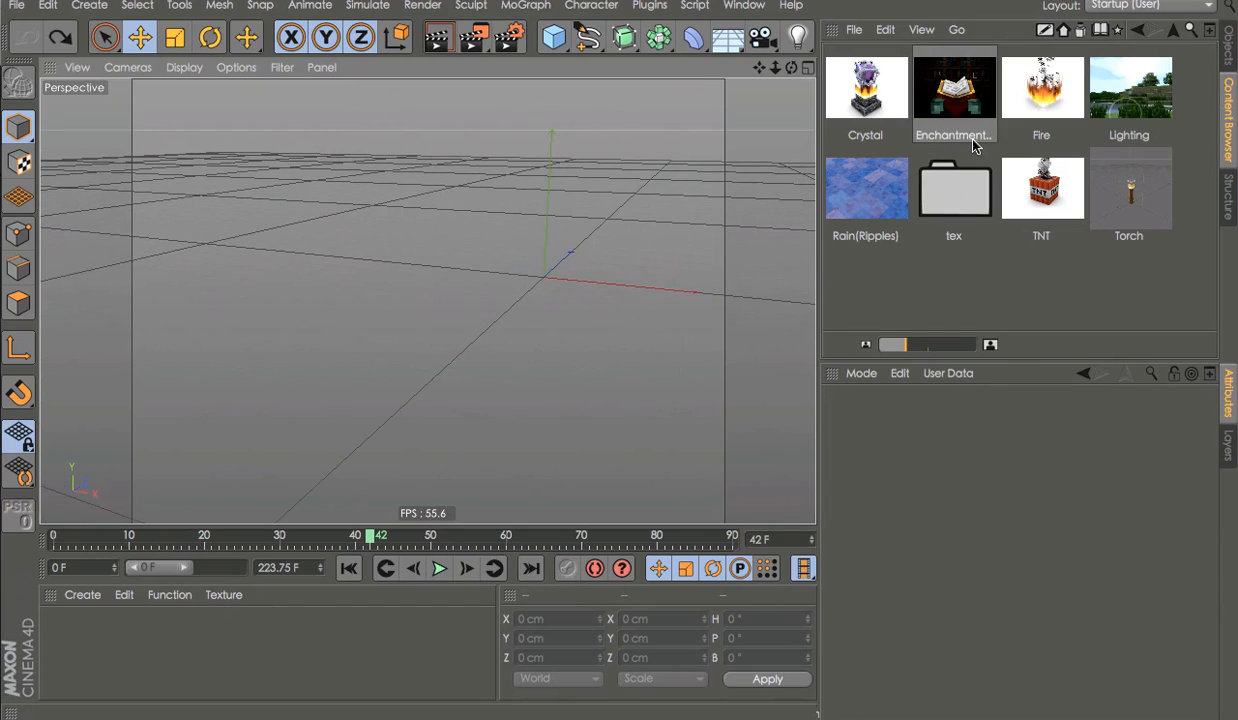
double_click(1038, 86)
scroll(636, 213, "up", 3)
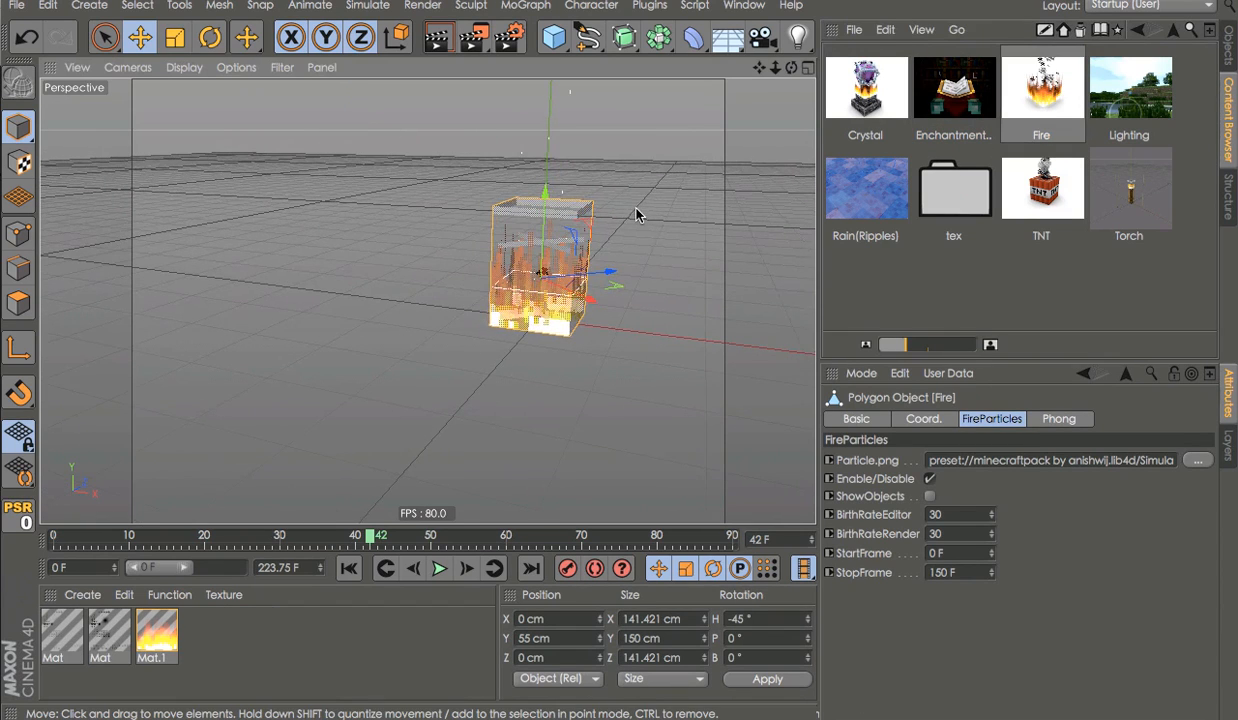
key("ctrl+z")
Load the Rain(Ripples) simulation, preview its animation from above and undo its loading
double_click(866, 190)
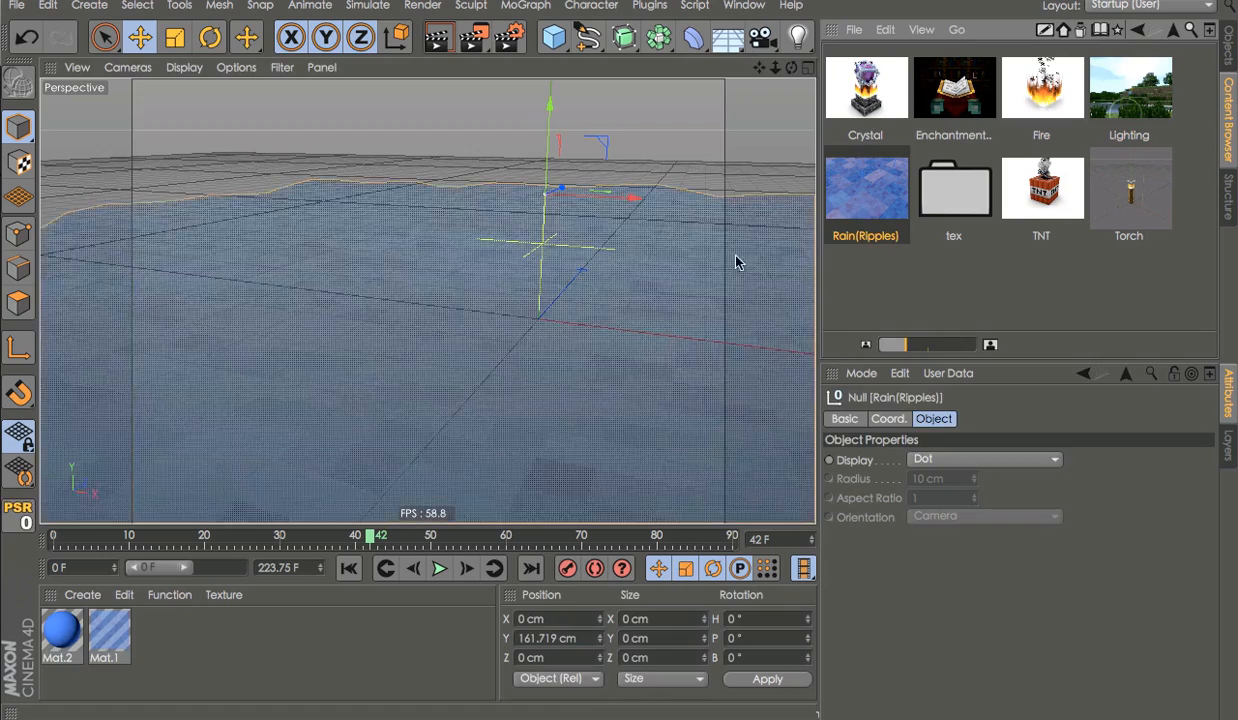
left_click_drag(738, 262, 416, 338, "alt")
key("F8")
scroll(695, 292, "down", 3)
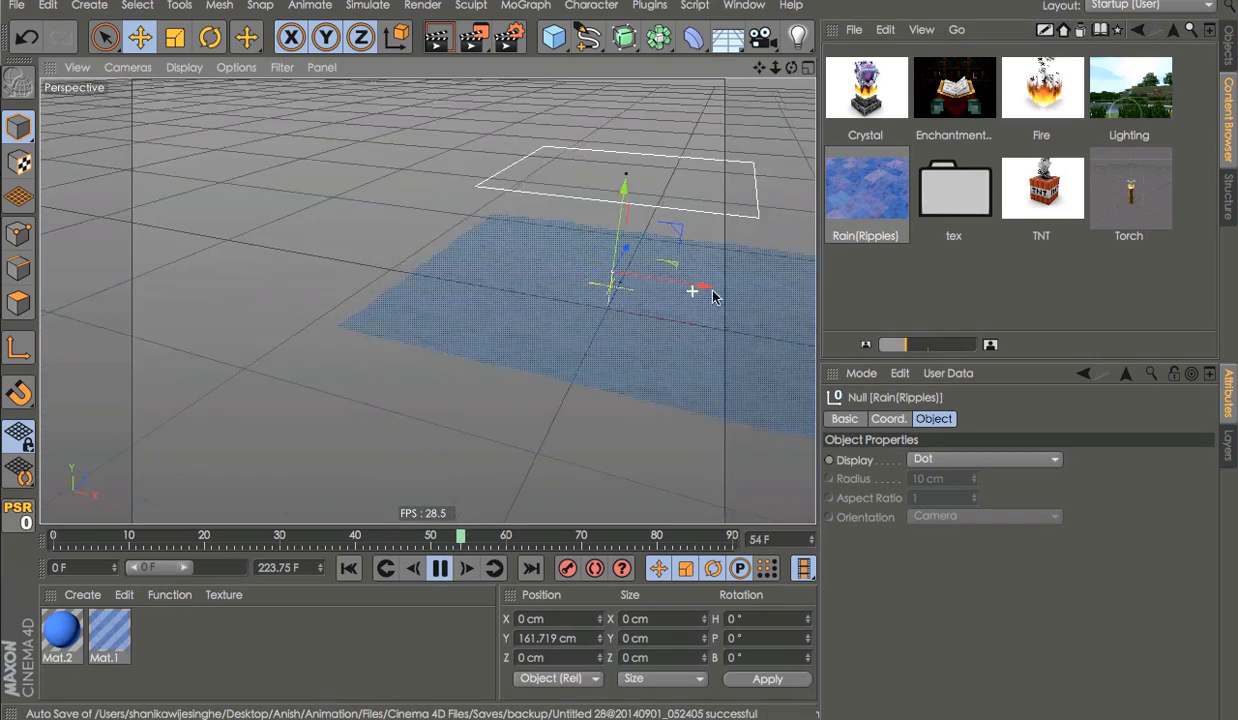
scroll(722, 294, "up", 5)
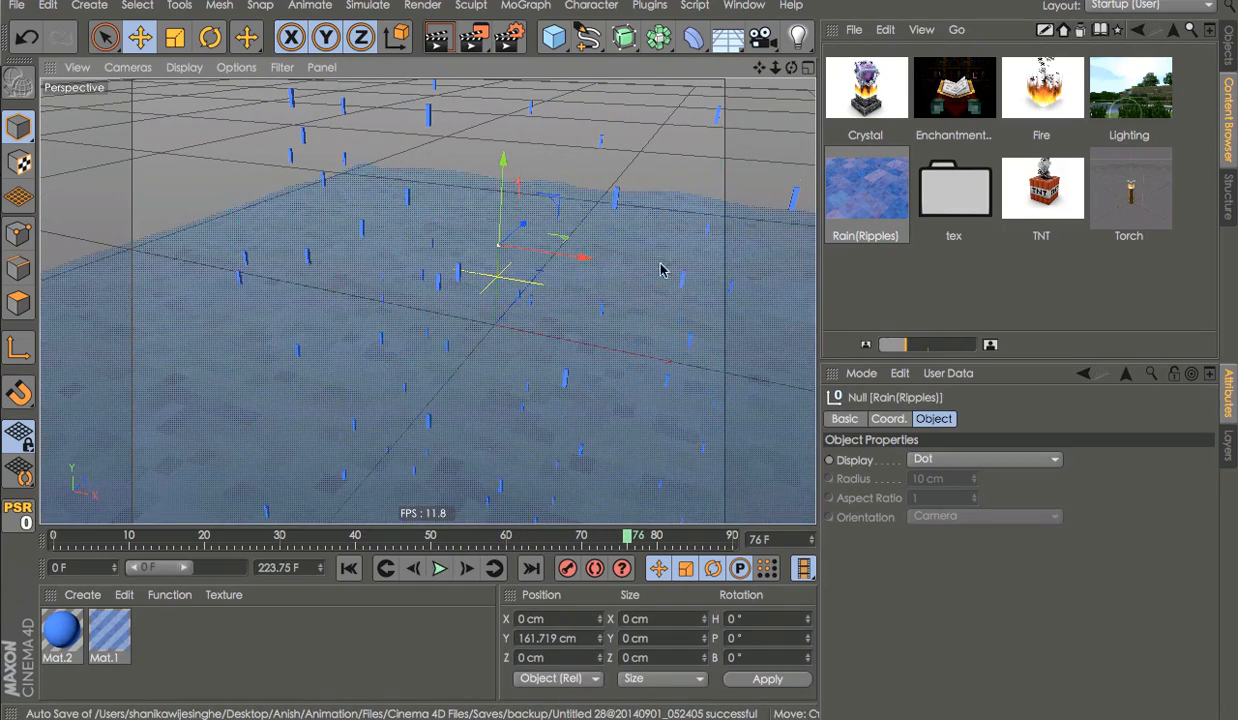
key("ctrl+z")
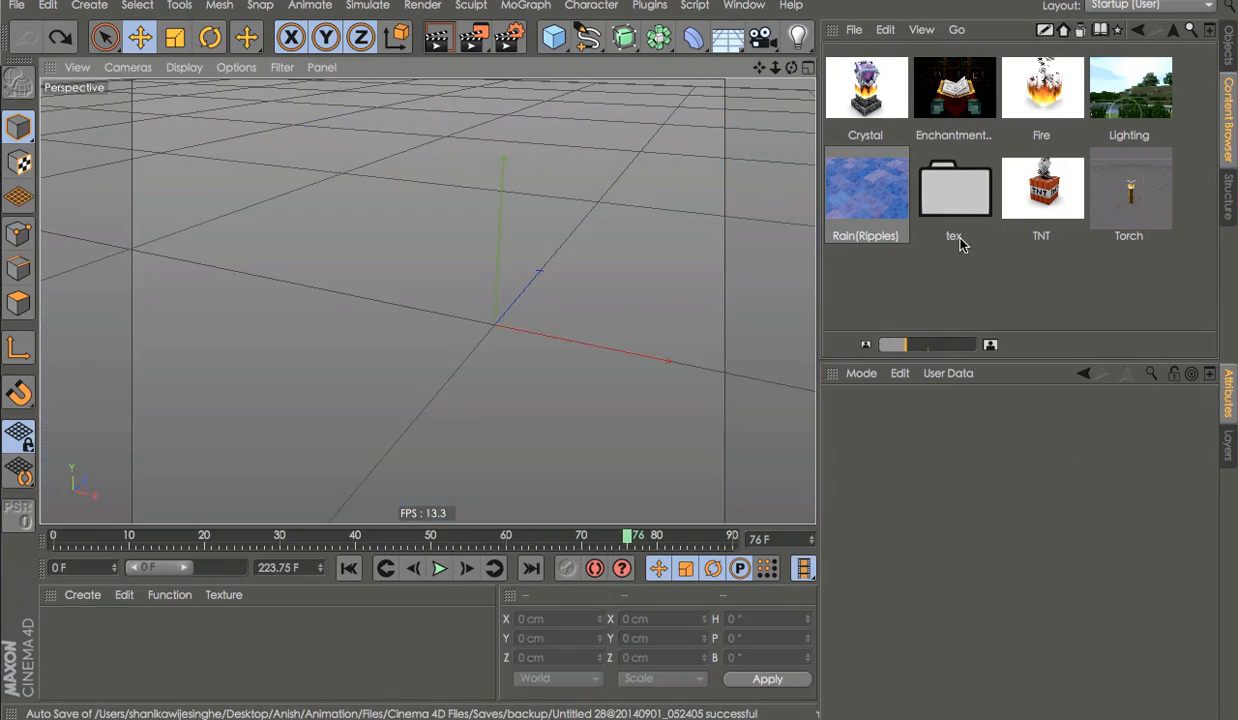
Load the TNT simulation, inspect the block and undo its loading
double_click(1044, 193)
scroll(652, 323, "up", 3)
scroll(700, 335, "down", 3)
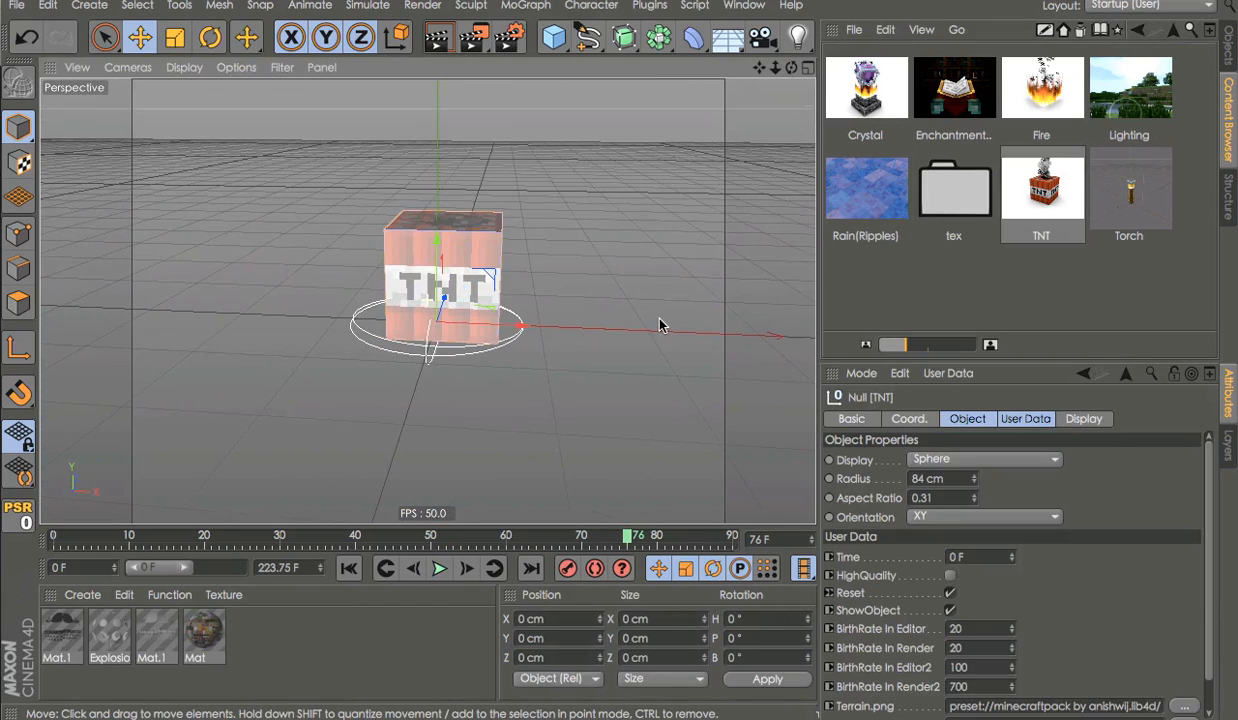
key("ctrl+z")
Load the Torch simulation, preview its smoke and fire particles up close, and undo its loading
double_click(1143, 193)
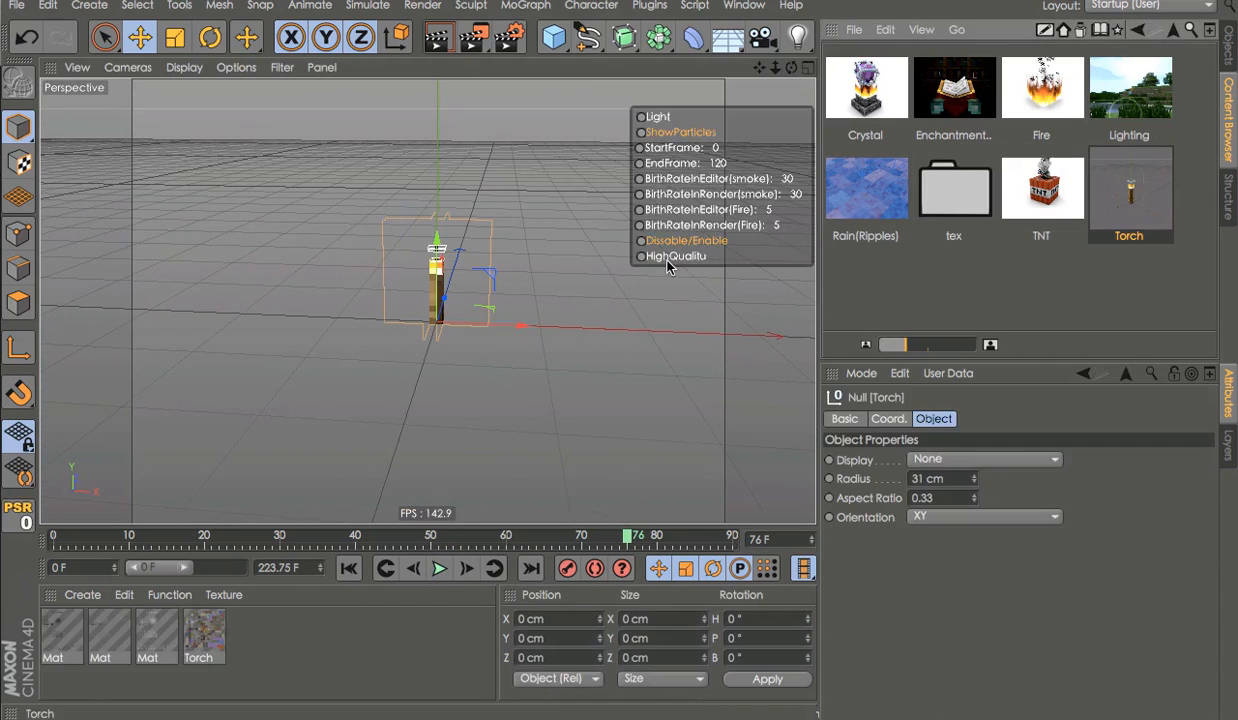
key("F8")
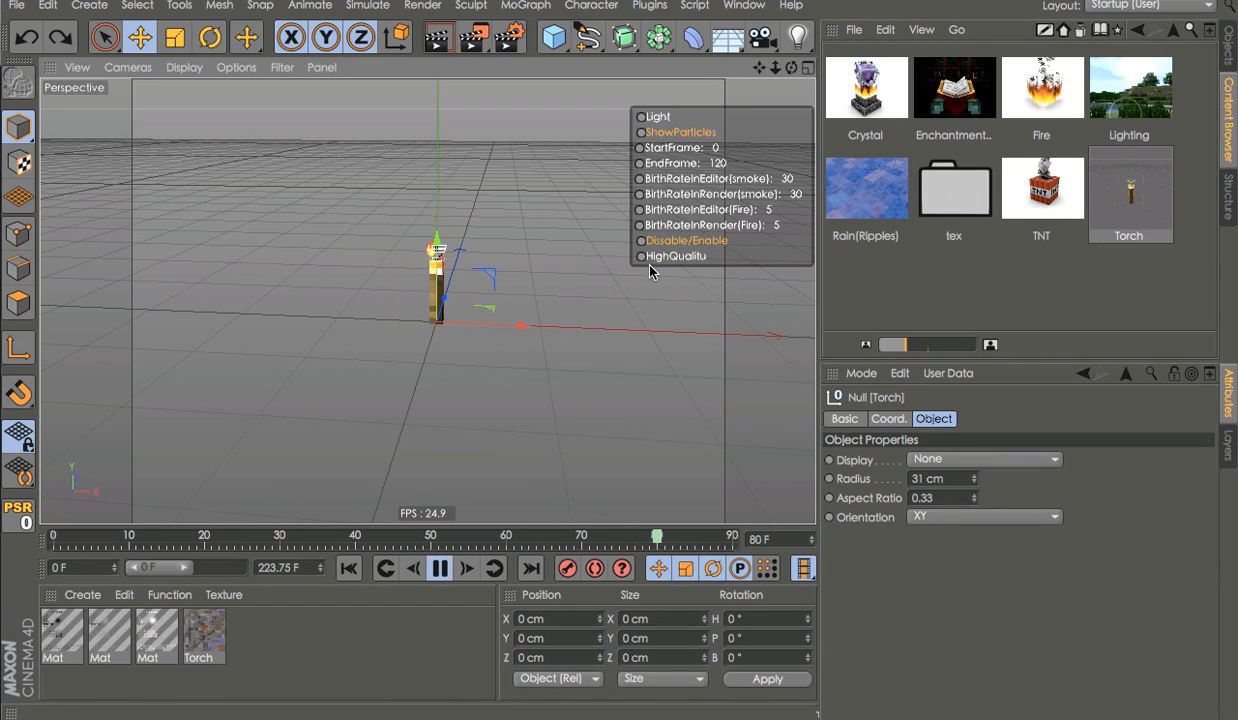
scroll(600, 250, "up", 4)
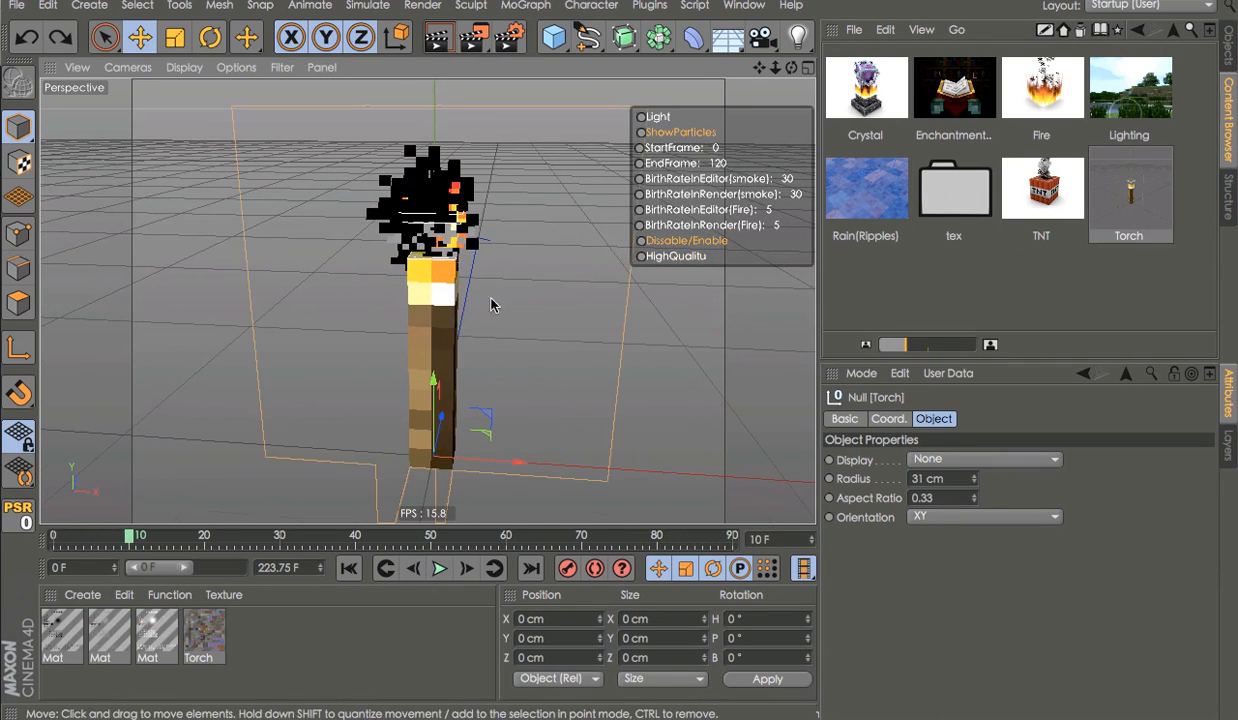
key("ctrl+z")
Leave the Minecraft pack and load the LostMob head rig from the Other preset folder
left_click(1173, 31)
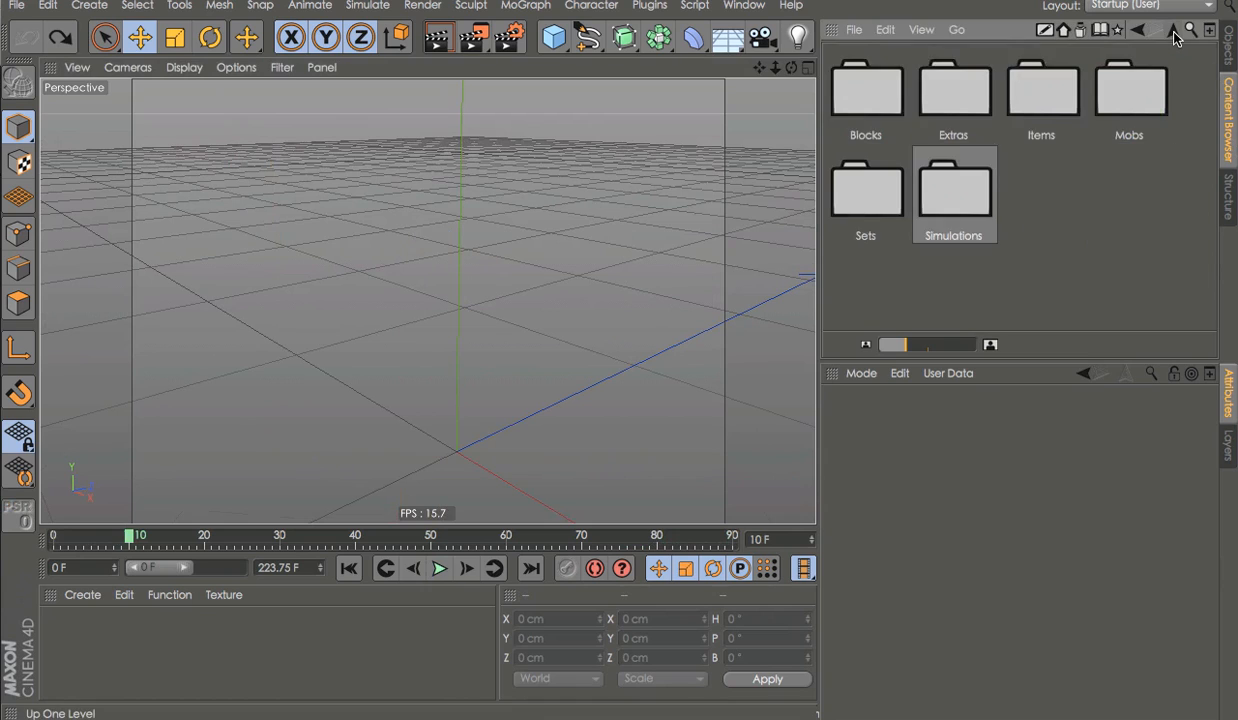
left_click(1173, 31)
double_click(888, 91)
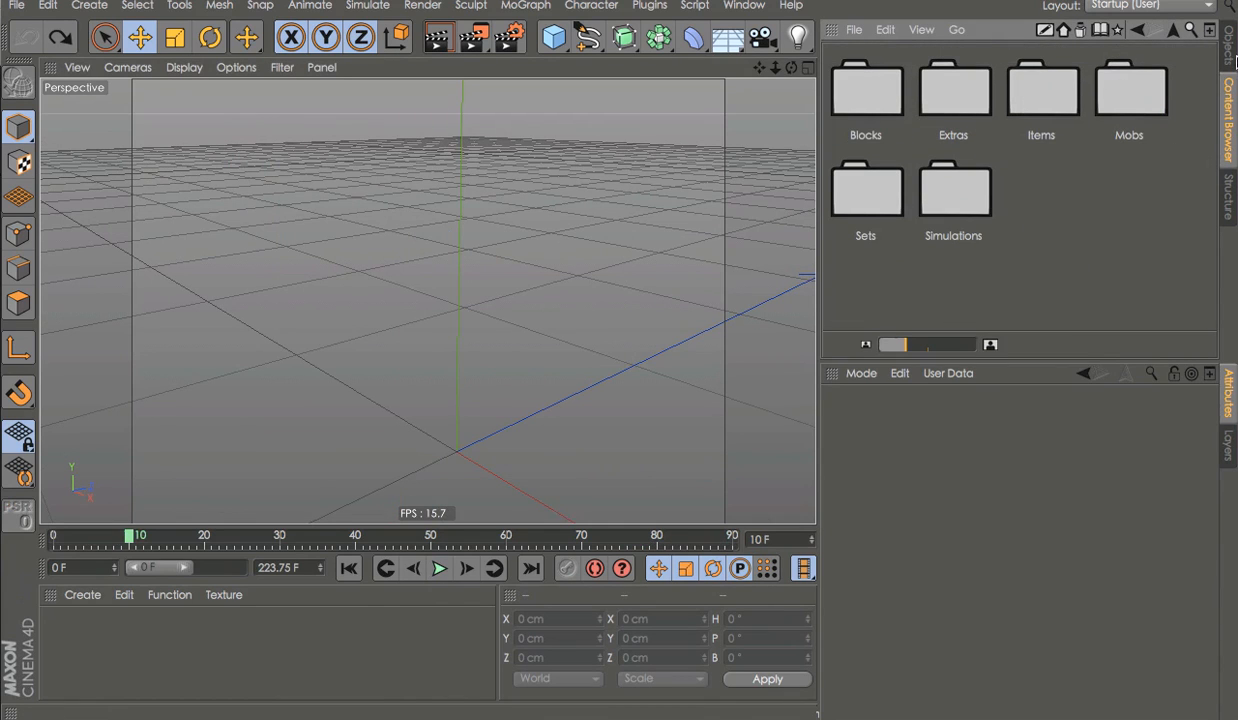
left_click(1173, 31)
scroll(960, 192, "up", 3)
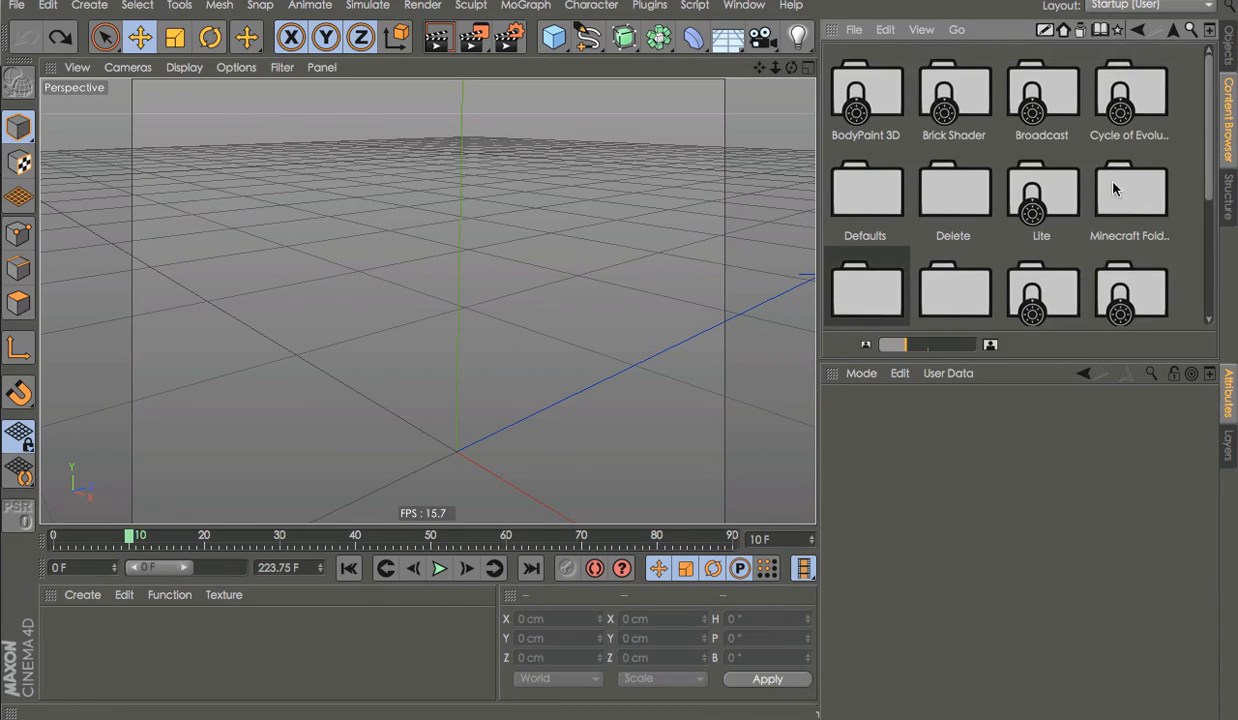
left_click(1138, 178)
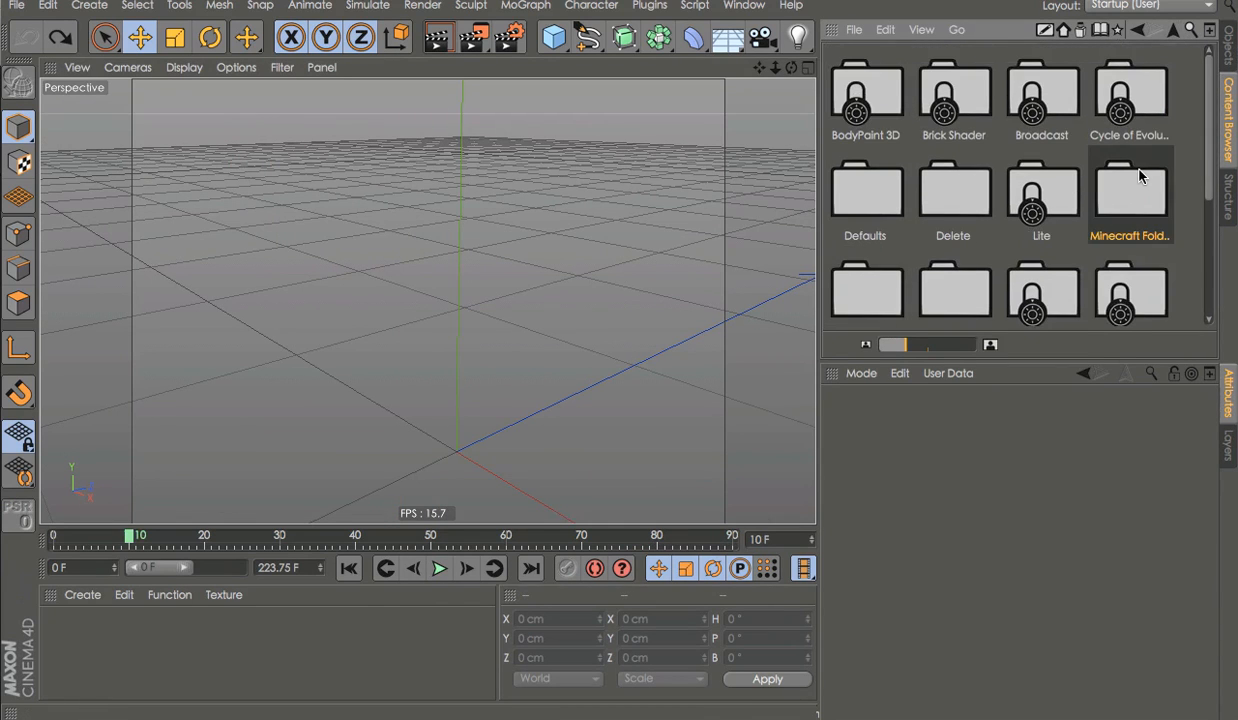
double_click(973, 277)
double_click(973, 160)
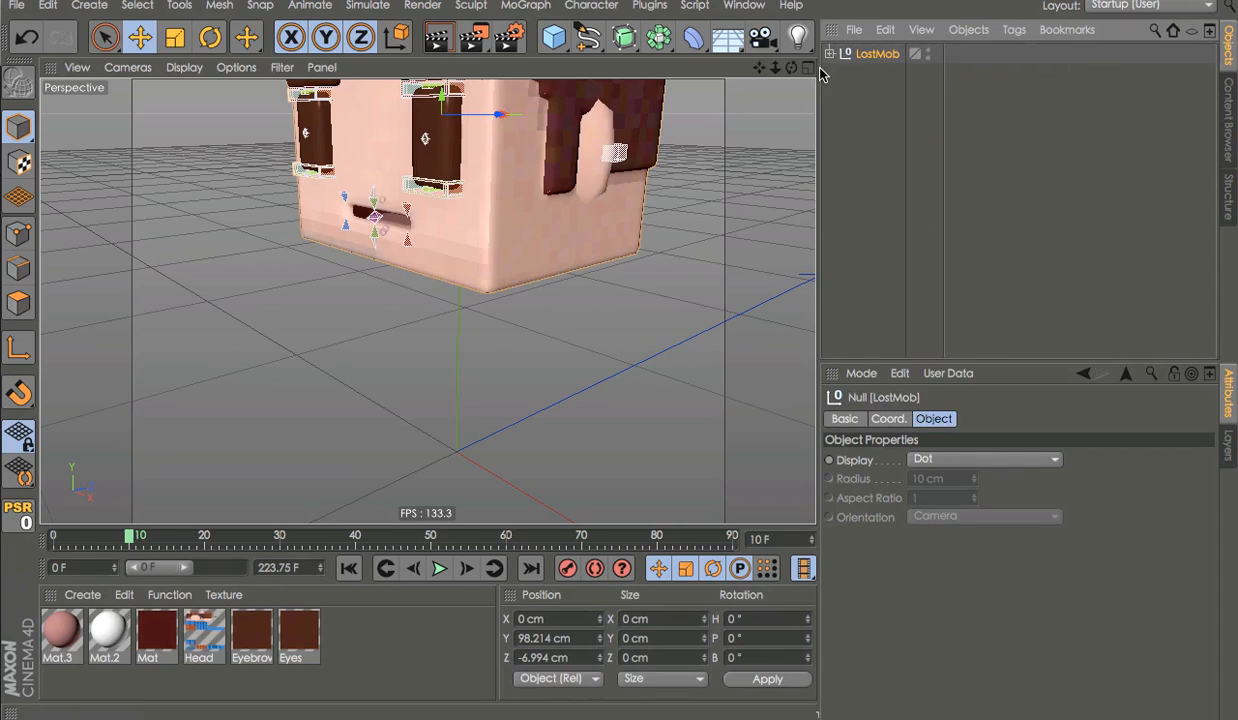
Enable both Bulge deformers under LostMob's Subdivision Surface and view the head from the front
left_click(829, 54)
left_click(840, 112)
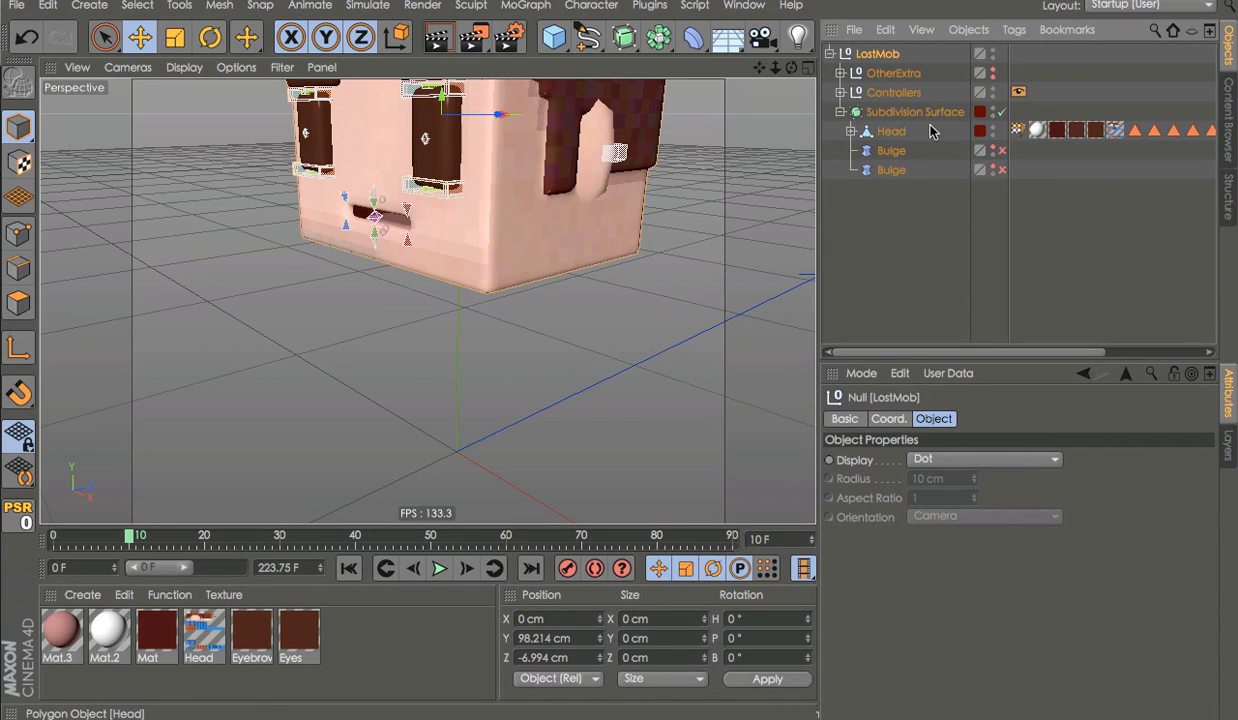
left_click(1012, 160)
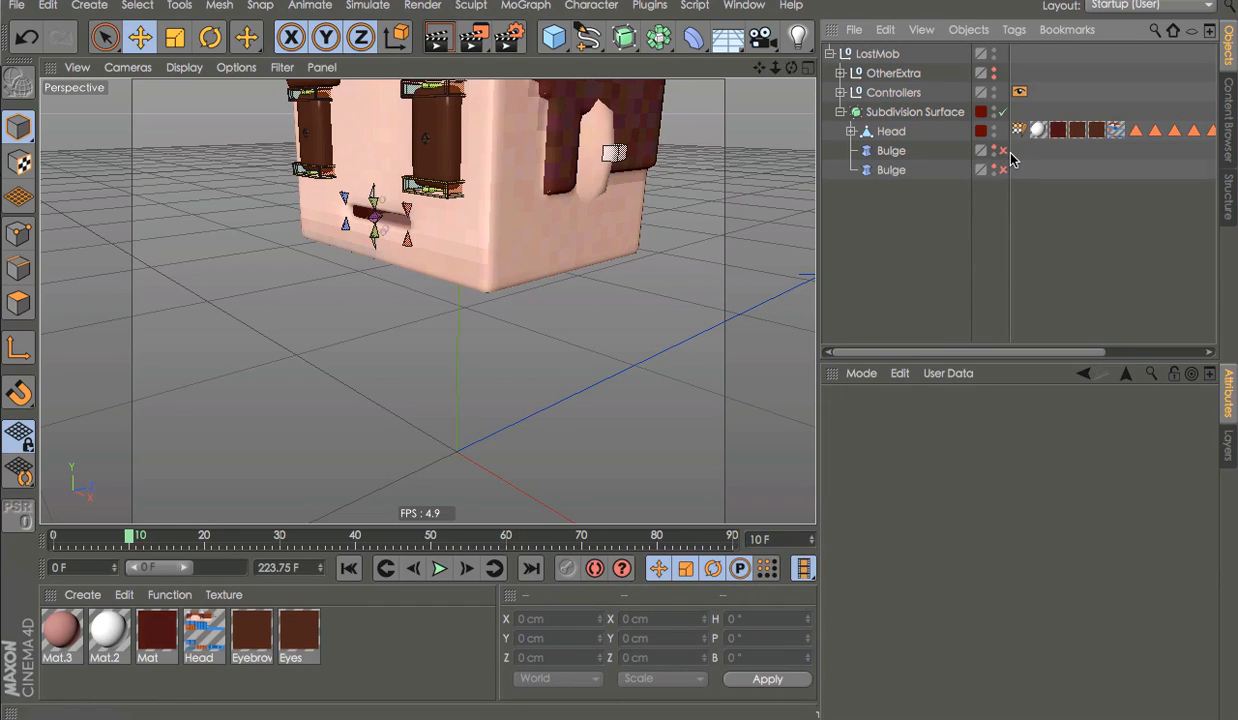
left_click(1003, 152)
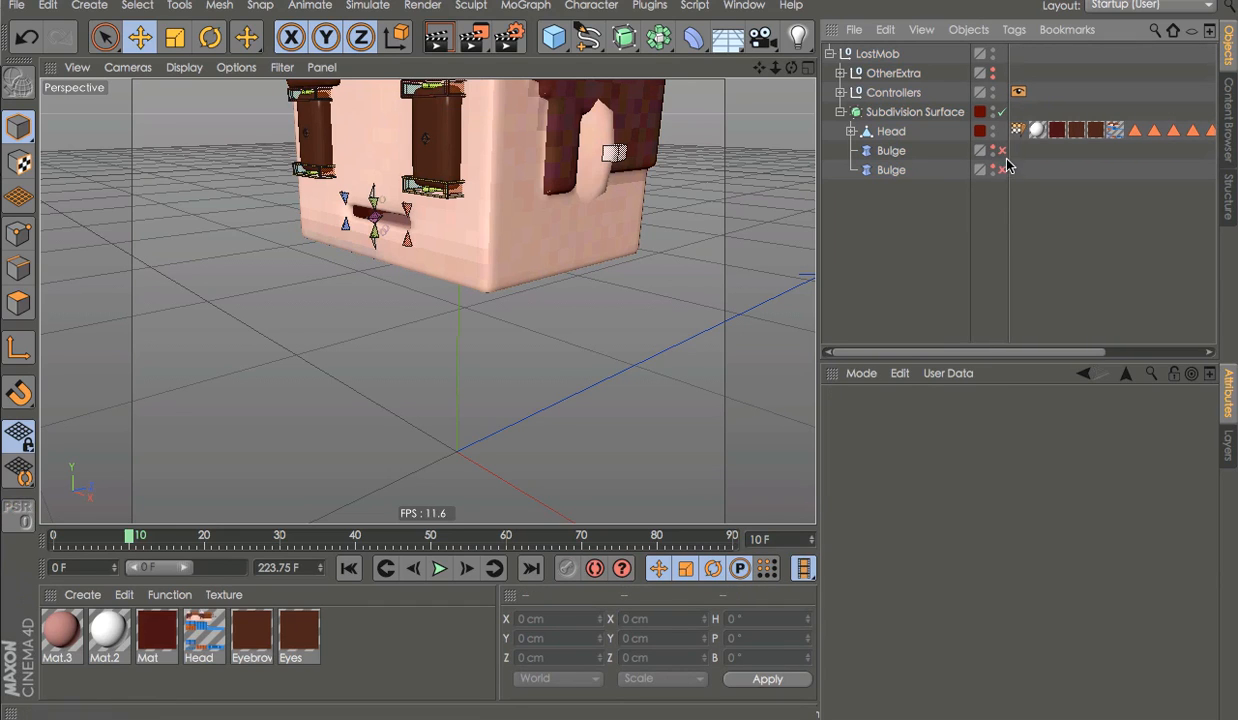
left_click(1004, 170)
left_click_drag(552, 299, 633, 288, "alt")
left_click_drag(593, 181, 672, 214, "alt")
left_click_drag(544, 222, 655, 190, "alt")
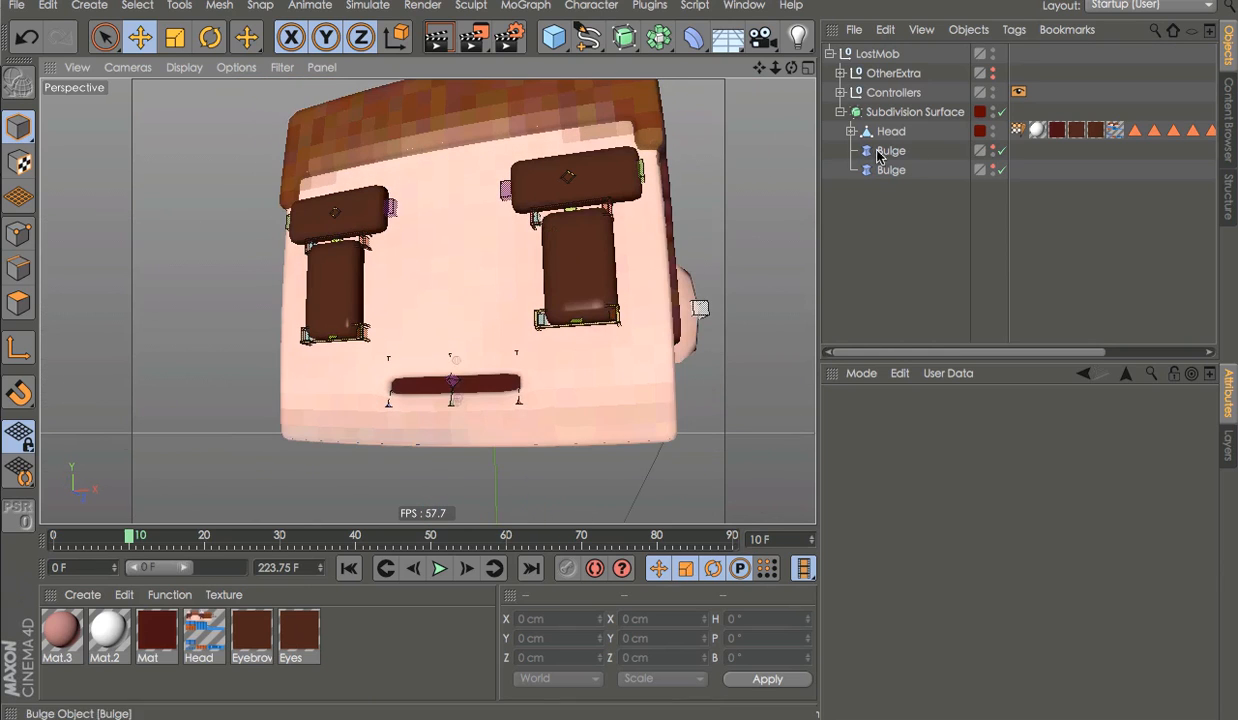
Collapse the LostMob object hierarchy and inspect the head from several angles
left_click(905, 112)
left_click(841, 112)
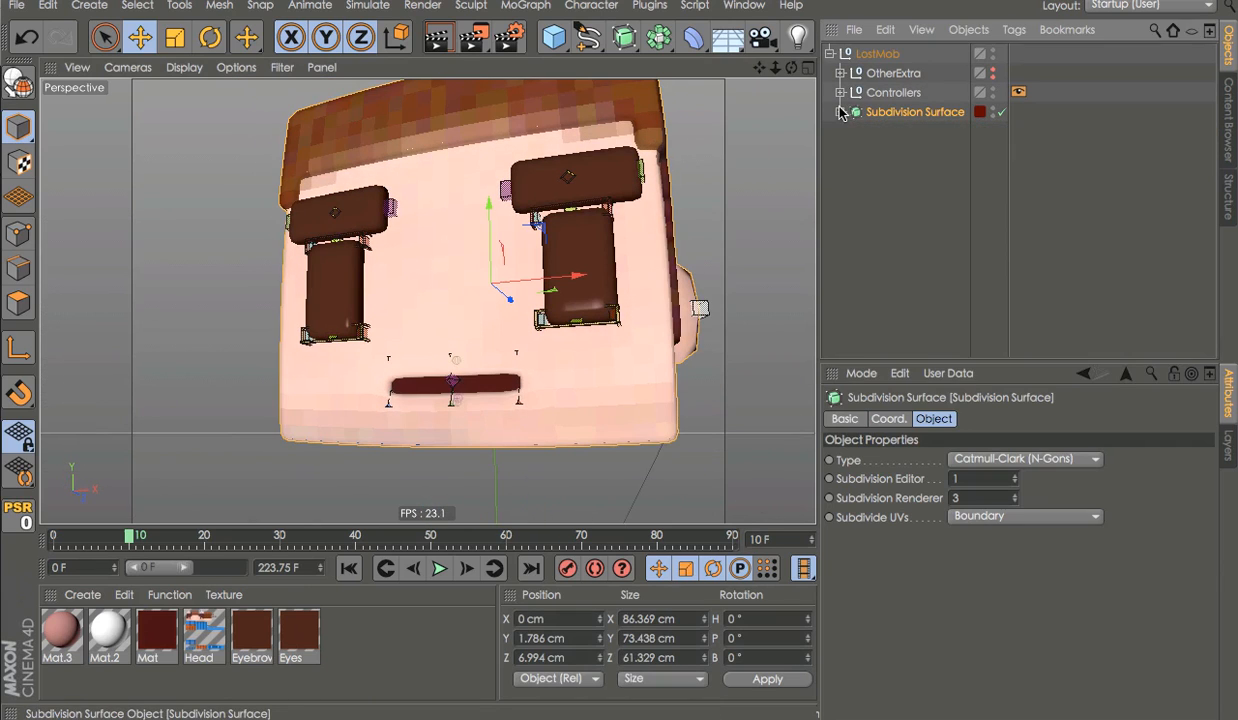
left_click(847, 163)
left_click(830, 53)
left_click_drag(727, 136, 489, 368, "alt")
right_click_drag(489, 368, 633, 318, "alt")
left_click_drag(633, 318, 795, 385, "alt")
left_click_drag(543, 354, 610, 345, "alt")
Return to the top-level preset library and look through its list of folders
left_click(1229, 150)
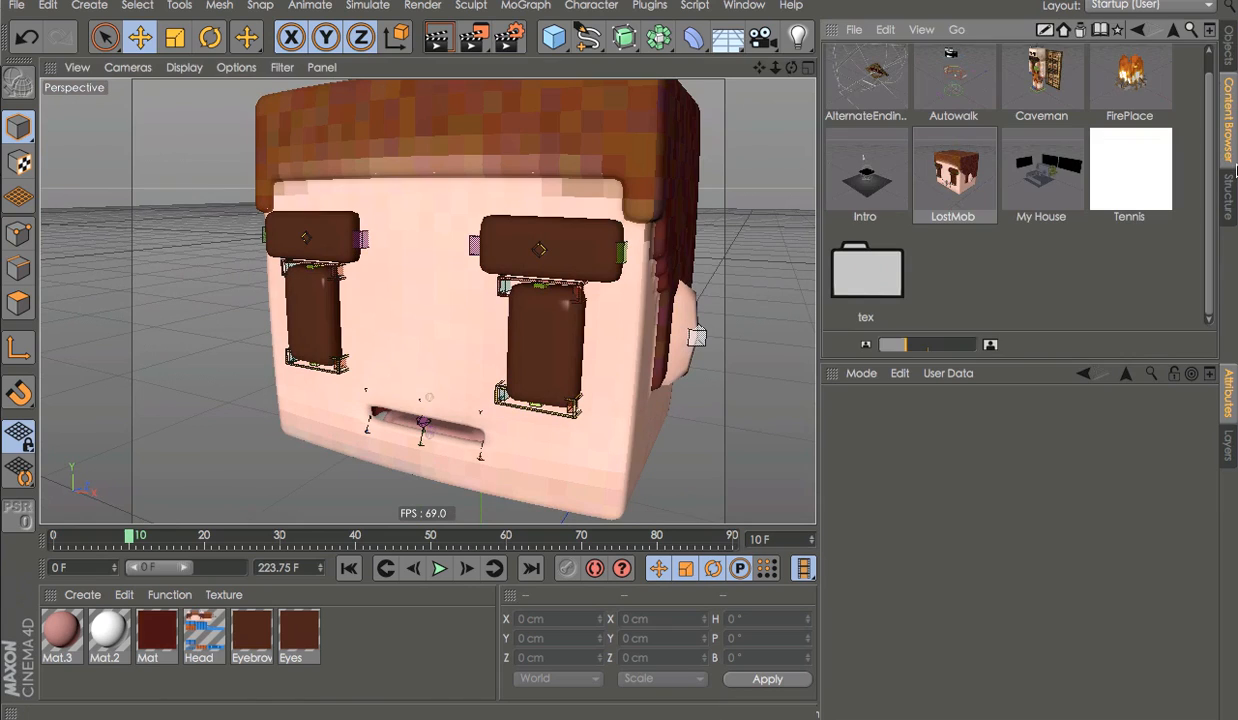
left_click(1172, 31)
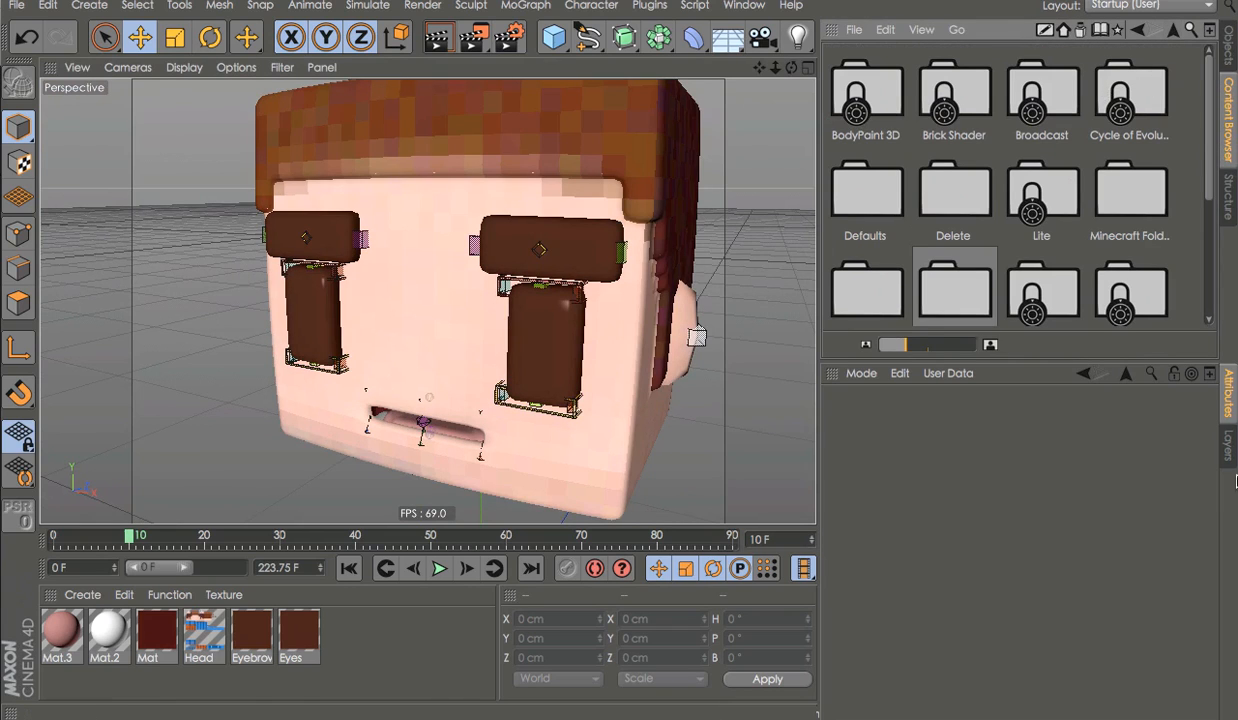
scroll(925, 250, "down", 3)
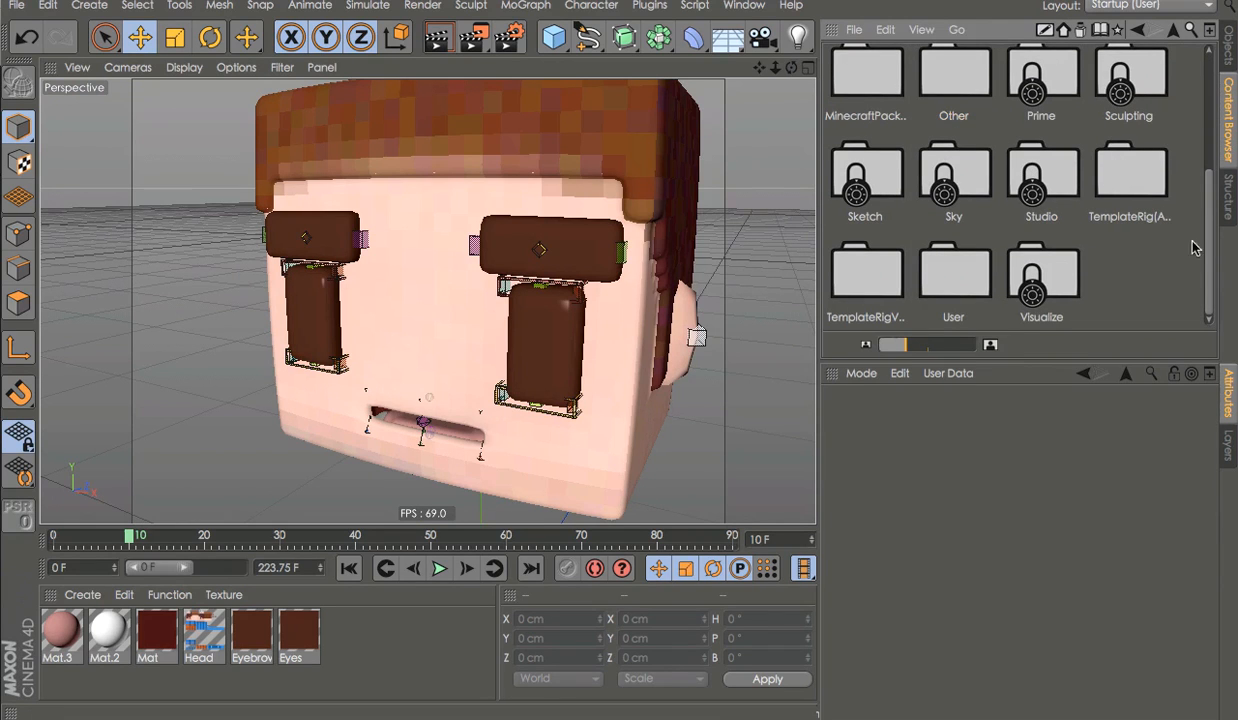
left_click_drag(1210, 245, 1216, 100)
left_click_drag(1194, 19, 1228, 327)
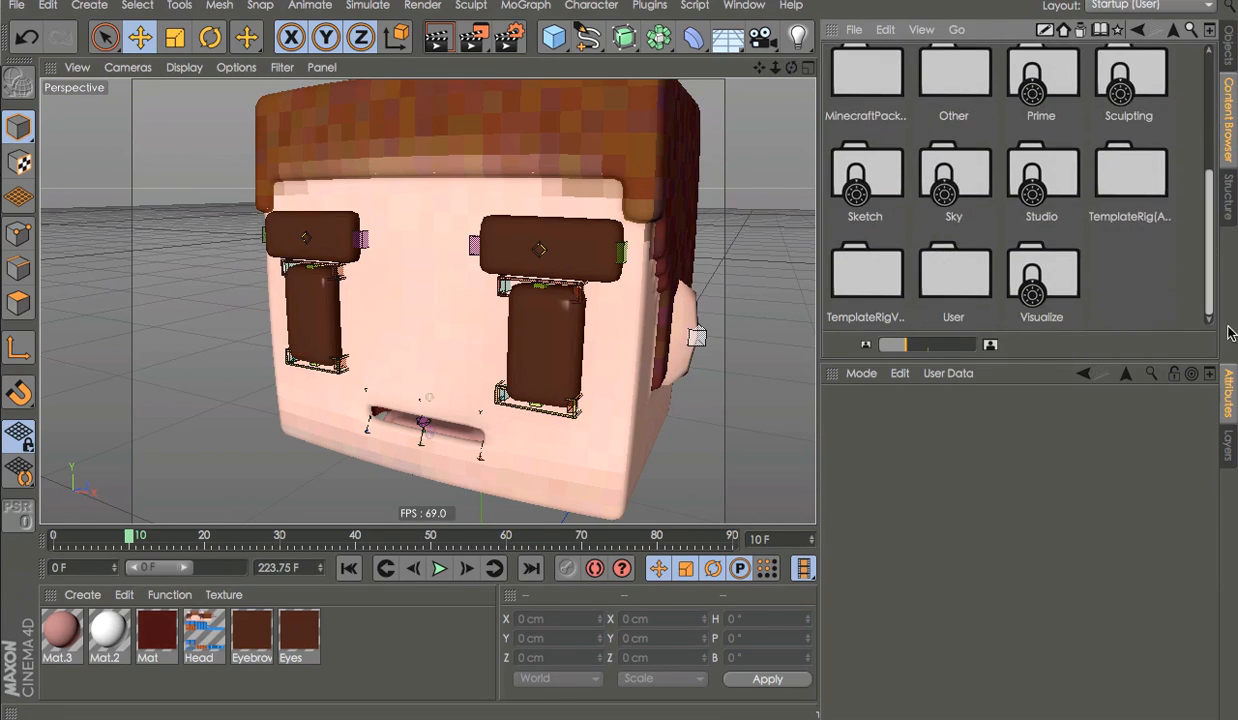
scroll(1136, 152, "up", 3)
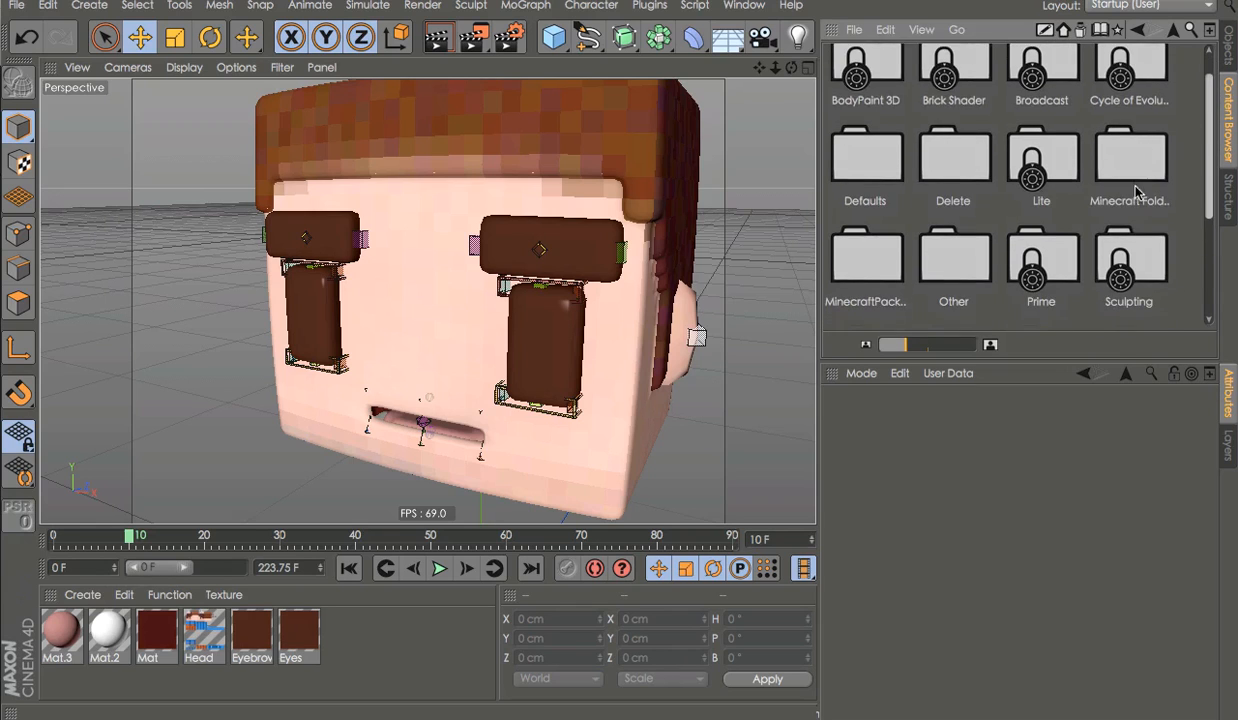
scroll(1127, 260, "down", 3)
scroll(1066, 150, "up", 3)
scroll(1065, 150, "up", 1)
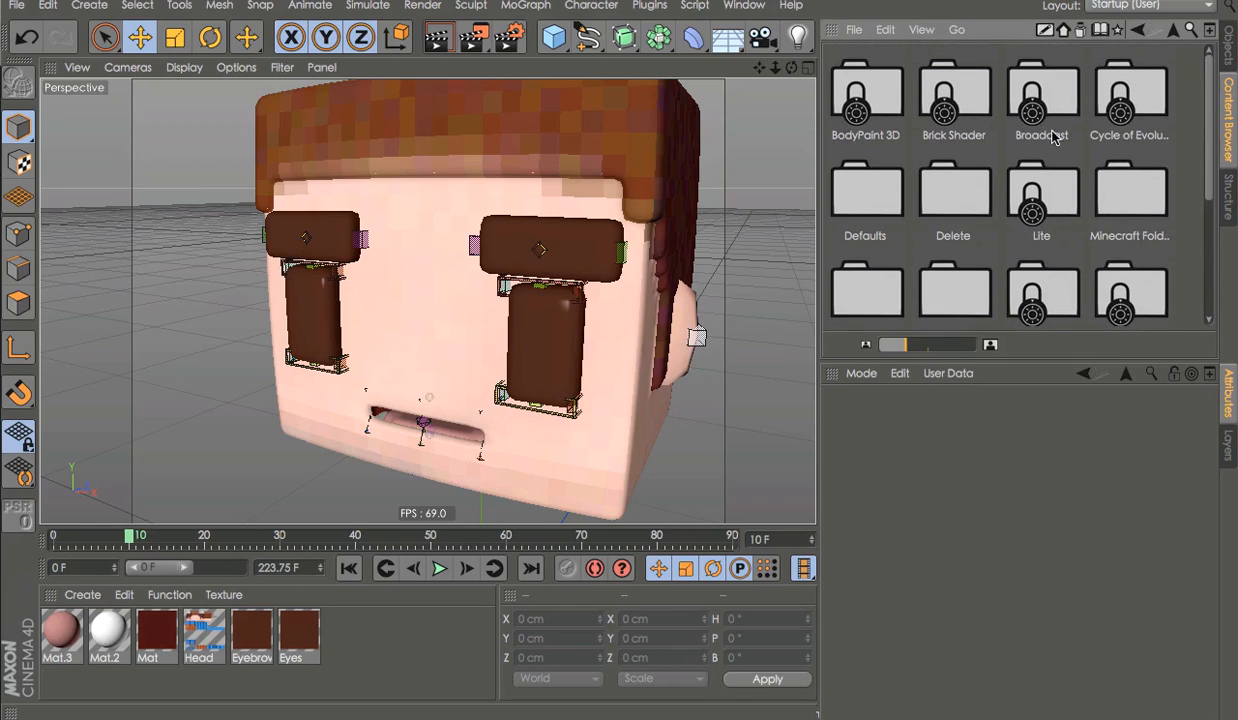